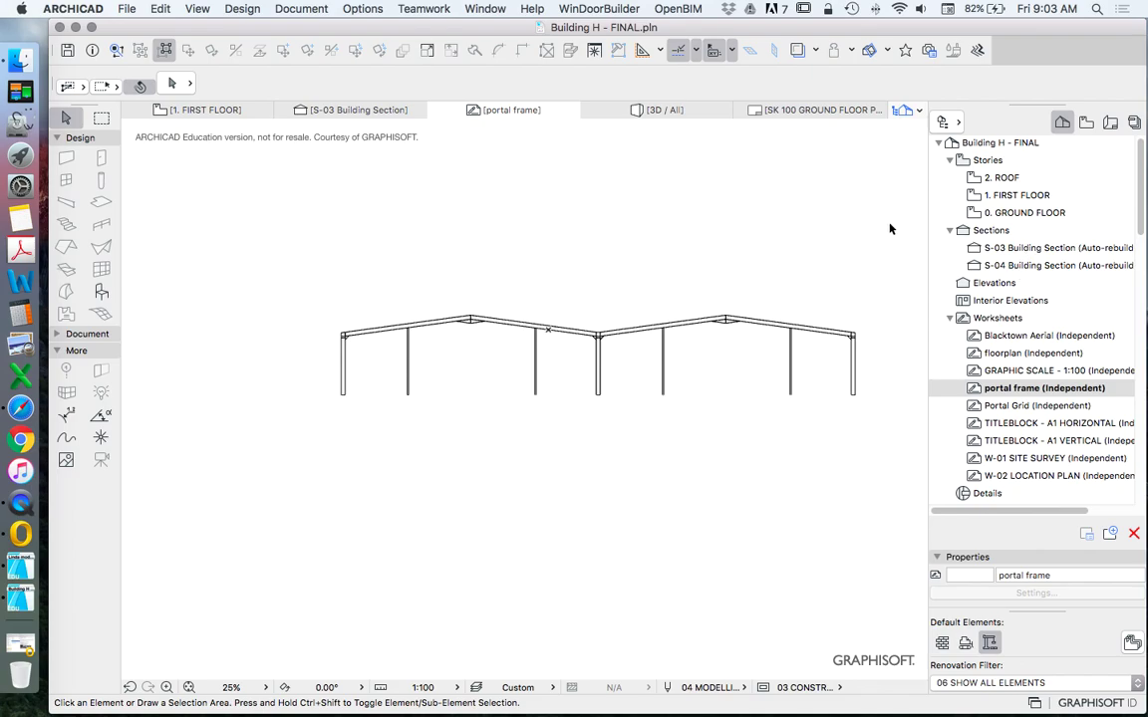
scroll(709, 368, down, 2)
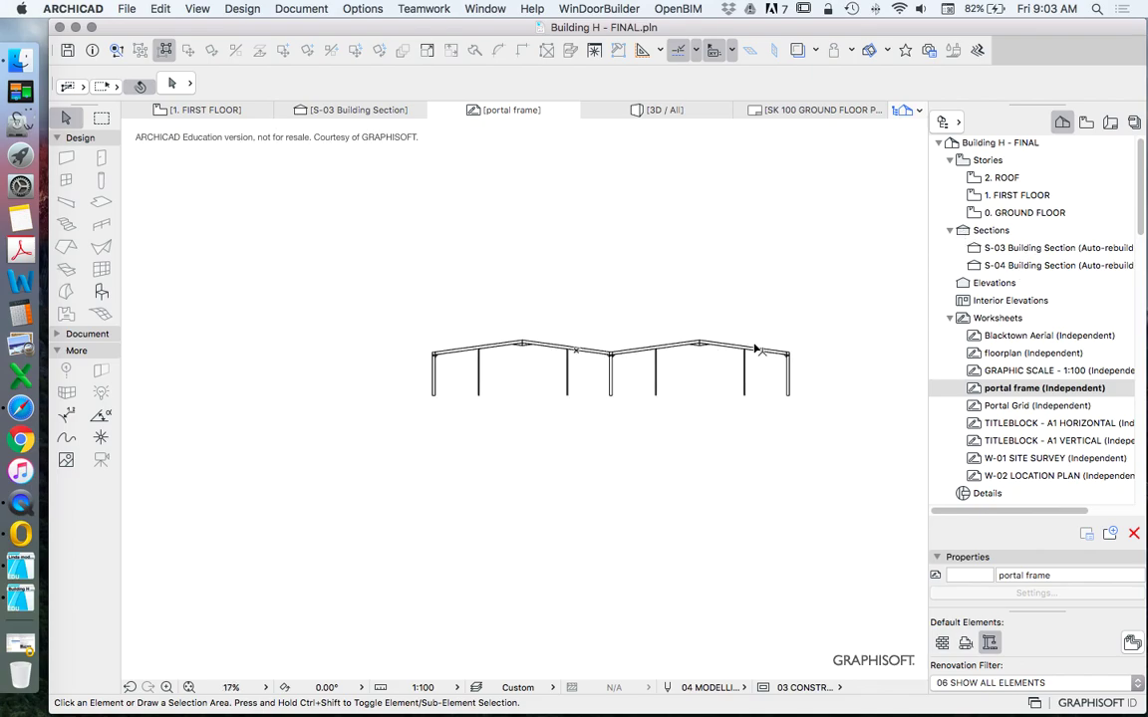
scroll(755, 349, up, 2)
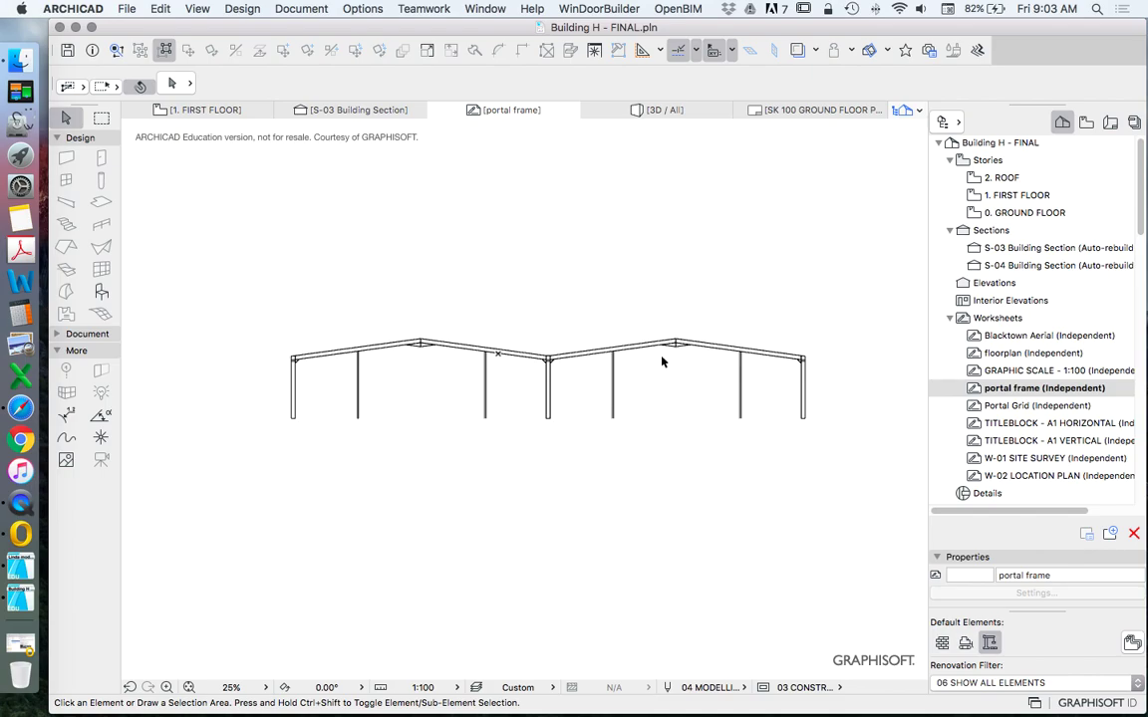
right_click(660, 259)
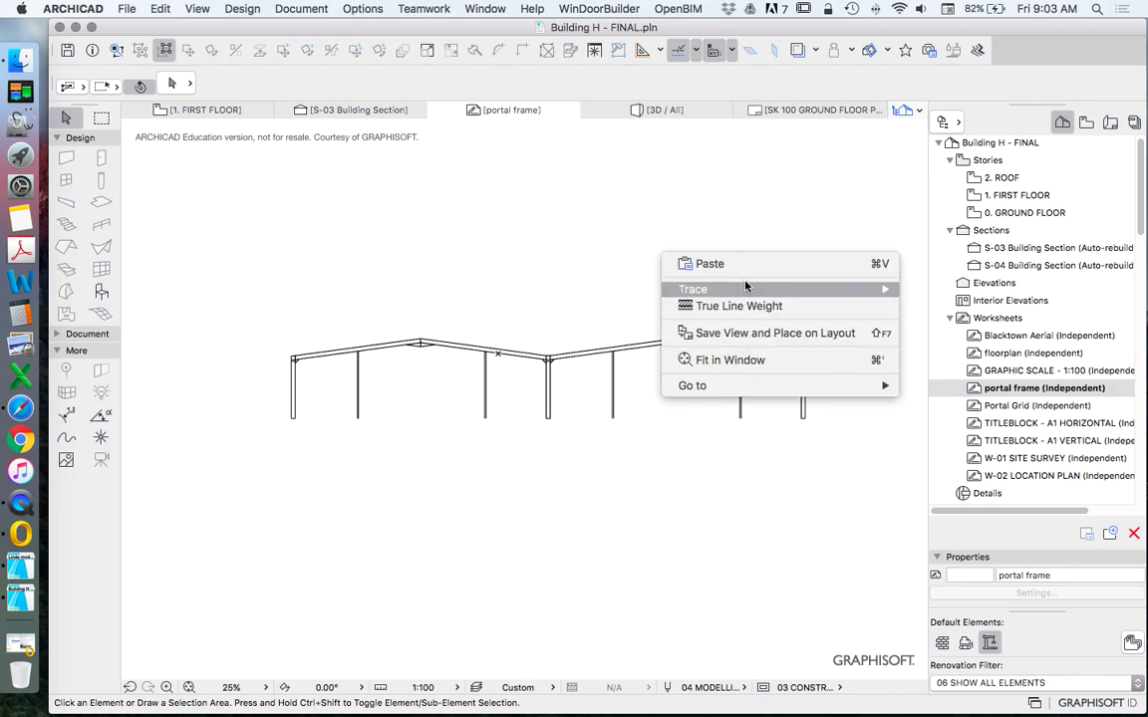
click(754, 192)
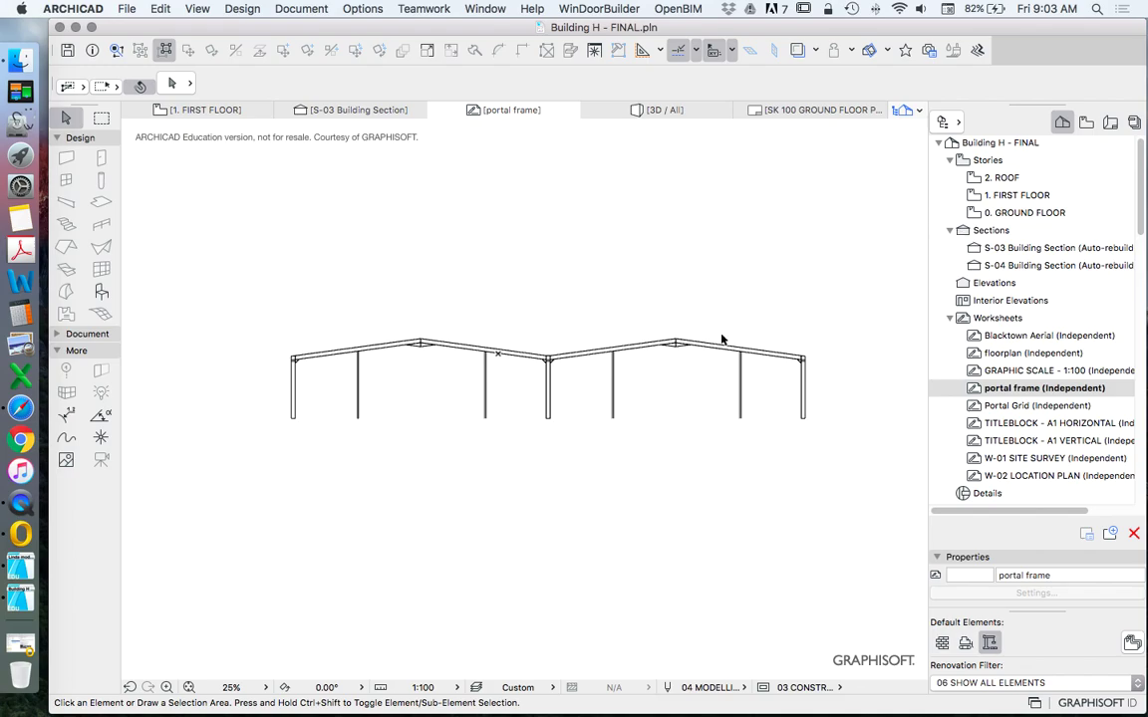
Step: Open the ground floor plan and show the whole building in 3D, orbited to an overall view from outside
double_click(1023, 212)
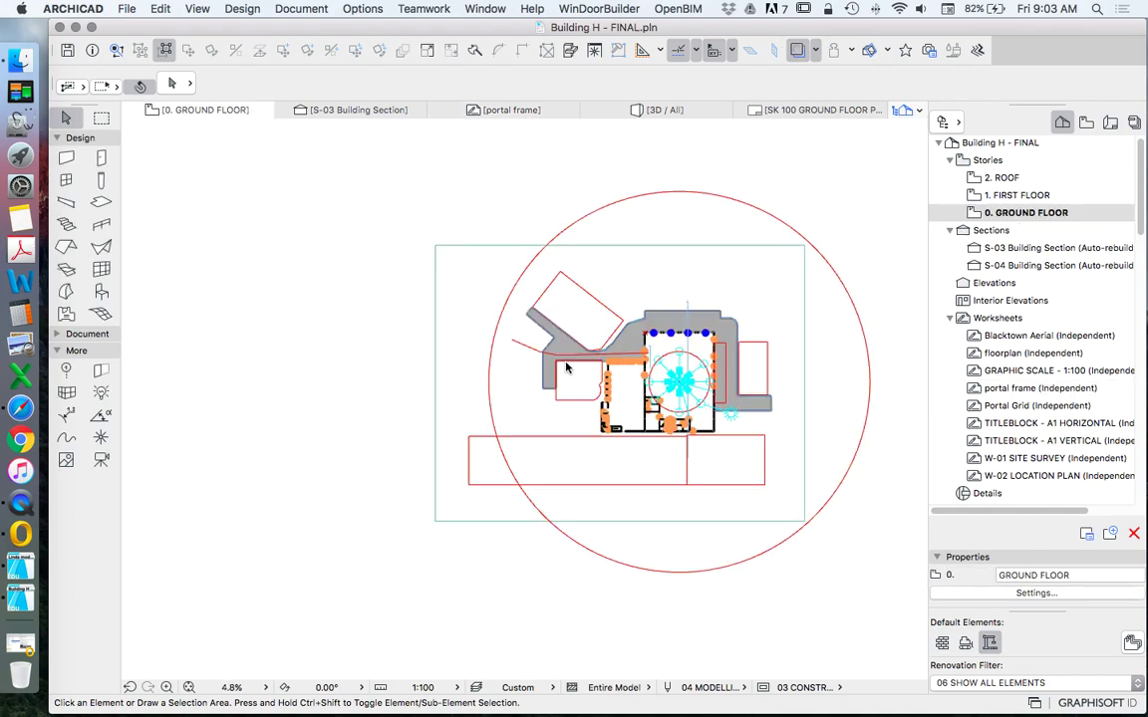
scroll(673, 384, up, 3)
right_click(218, 223)
click(367, 460)
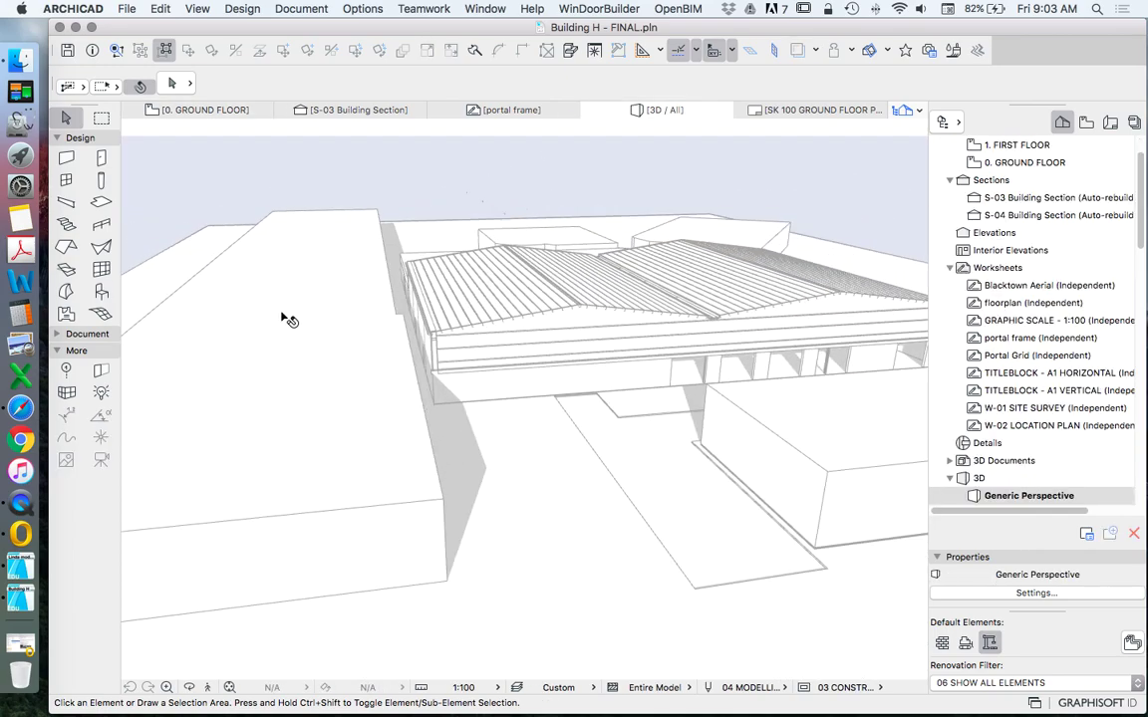
click(190, 687)
drag(433, 382, 592, 416)
drag(661, 422, 598, 435)
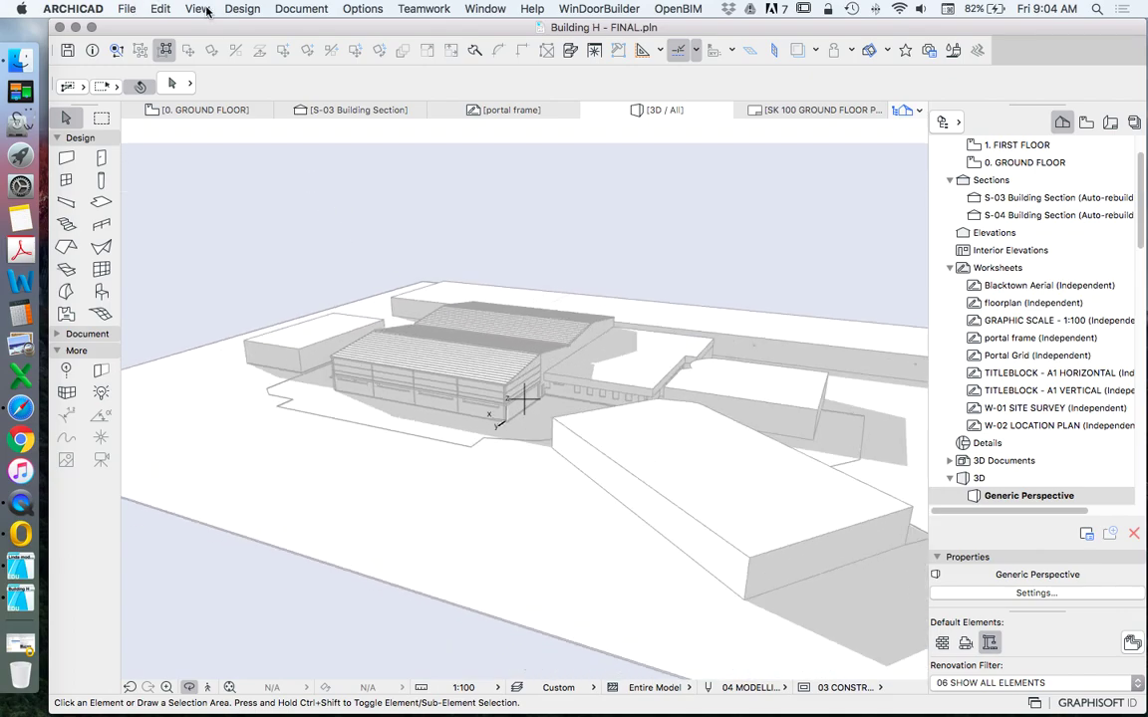
Step: Change the 3D style to Detailed Shading
click(199, 9)
mouse_move(291, 335)
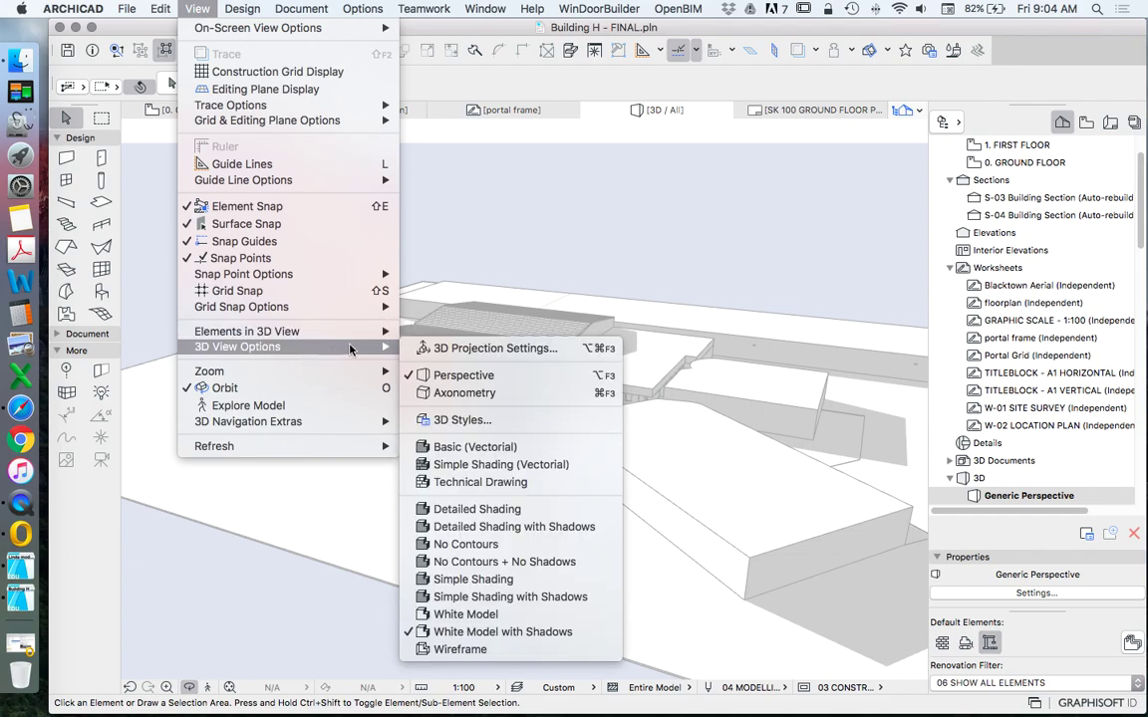
click(482, 423)
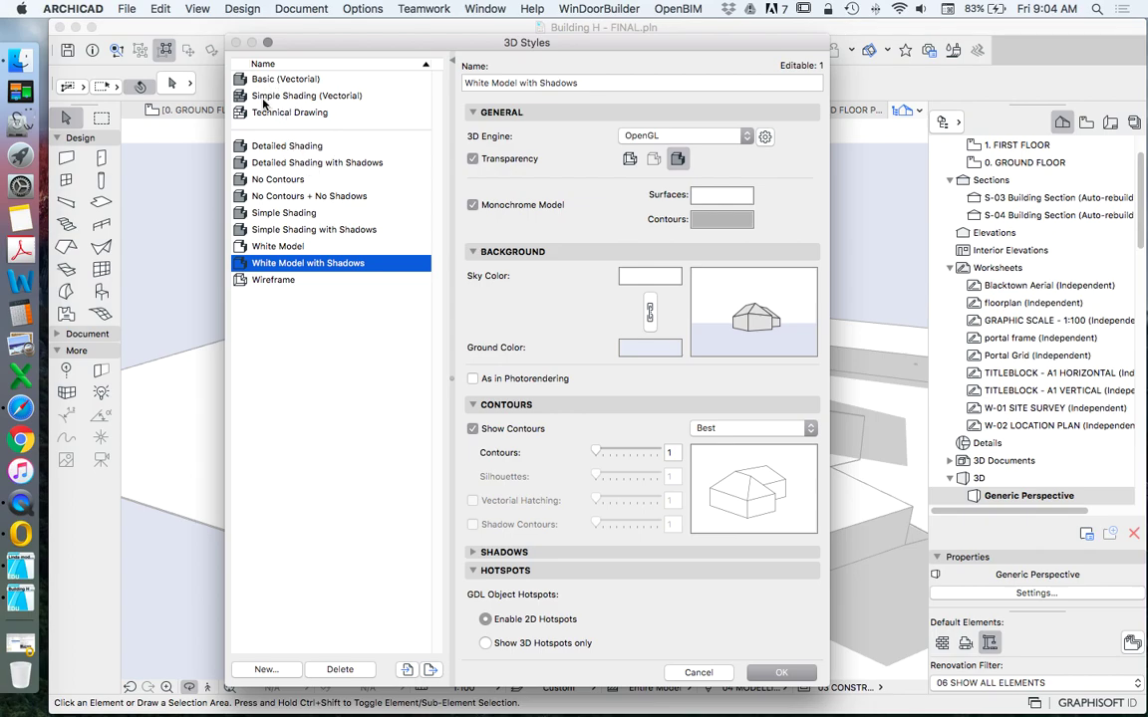
click(264, 147)
key(Return)
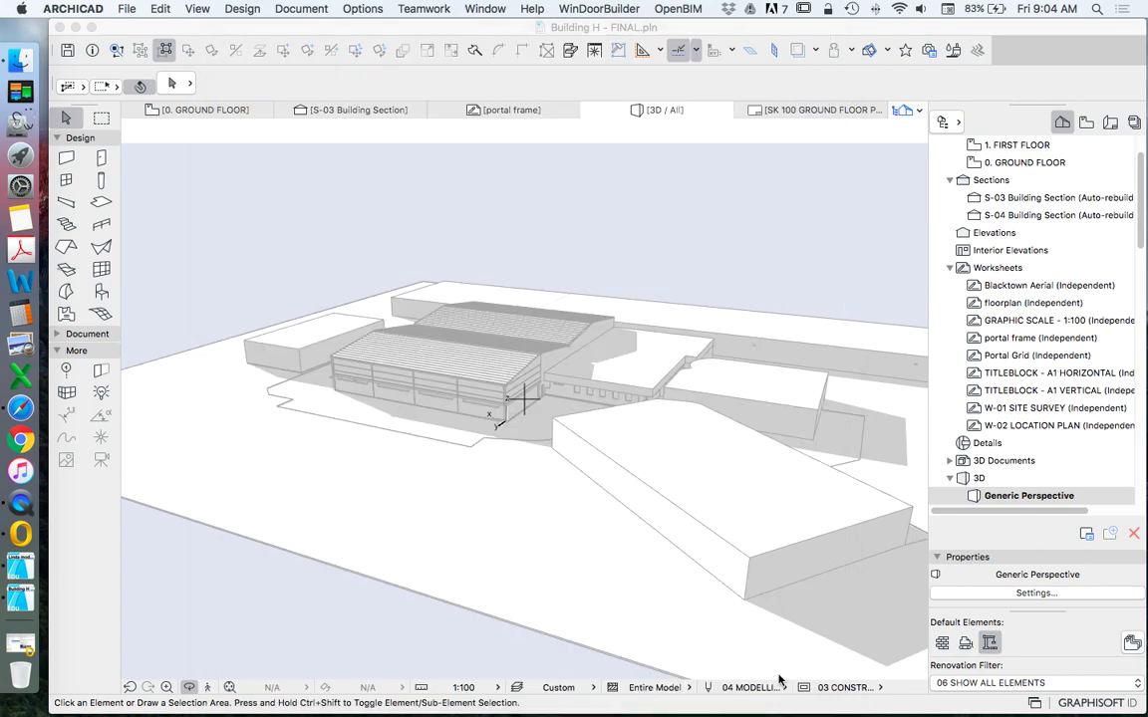
Step: Examine the shaded 3D model of the building, including its portal-framed roofs and the flat-roofed side wing
scroll(519, 469, up, 15)
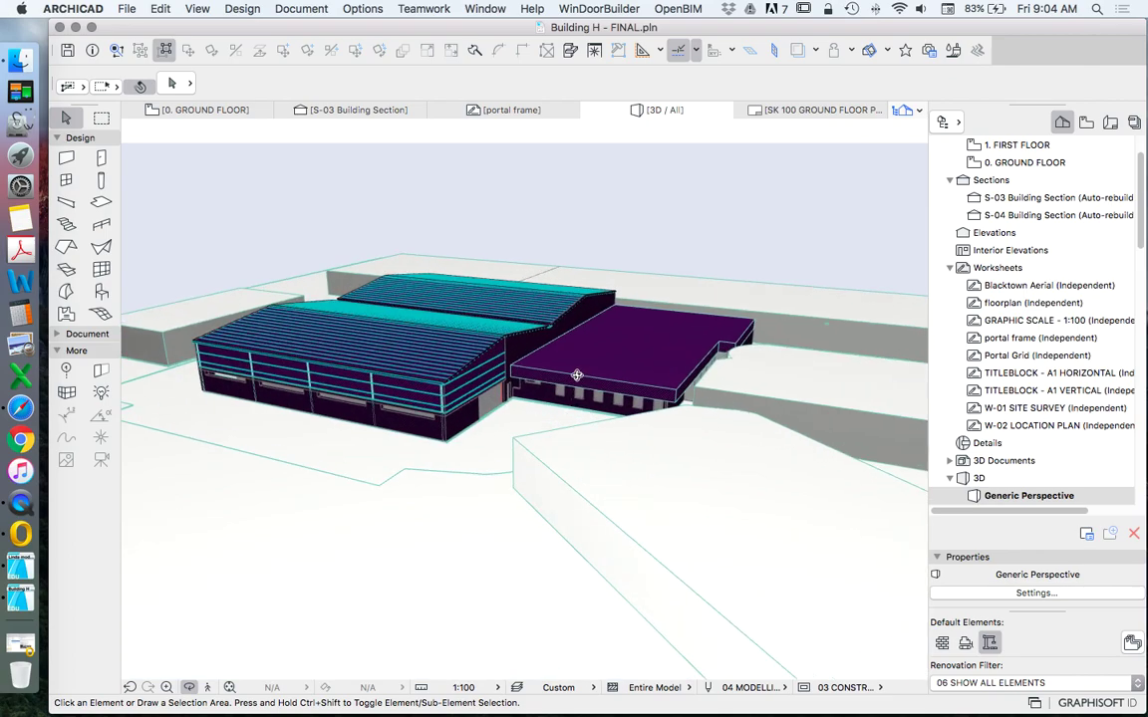
scroll(623, 374, up, 5)
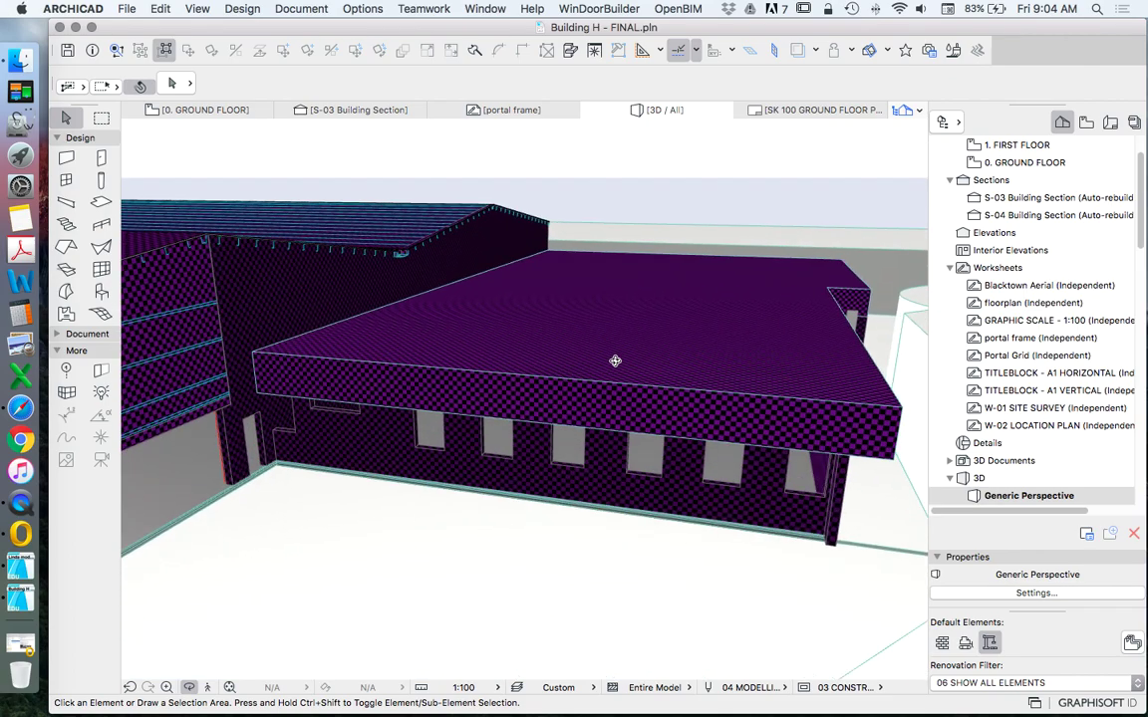
scroll(665, 333, down, 7)
scroll(562, 380, up, 3)
drag(379, 410, 513, 415)
scroll(512, 415, down, 8)
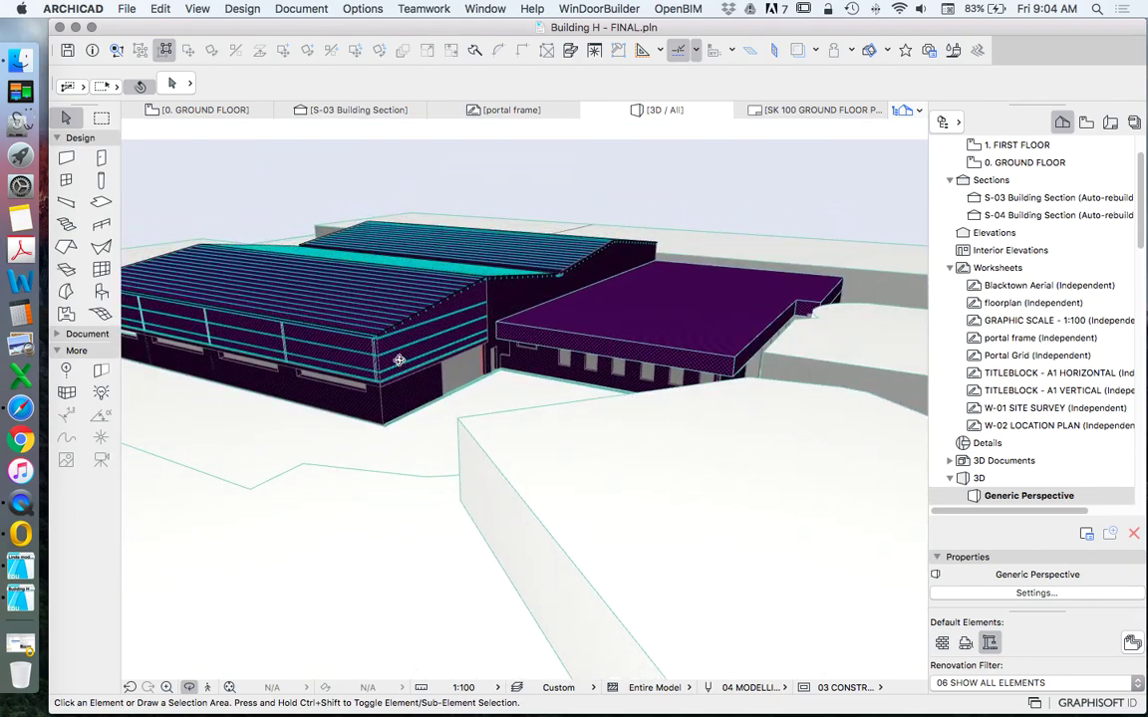
scroll(444, 316, up, 2)
scroll(411, 349, up, 3)
scroll(411, 349, down, 3)
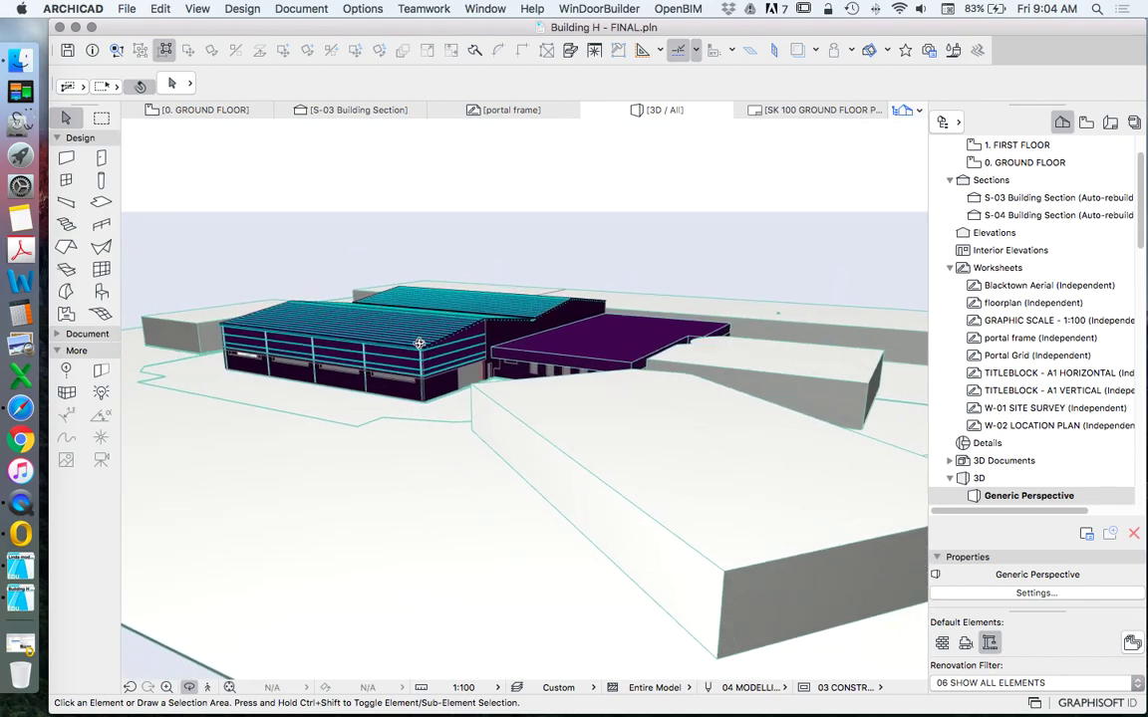
scroll(371, 307, up, 5)
scroll(399, 299, down, 4)
scroll(538, 348, up, 2)
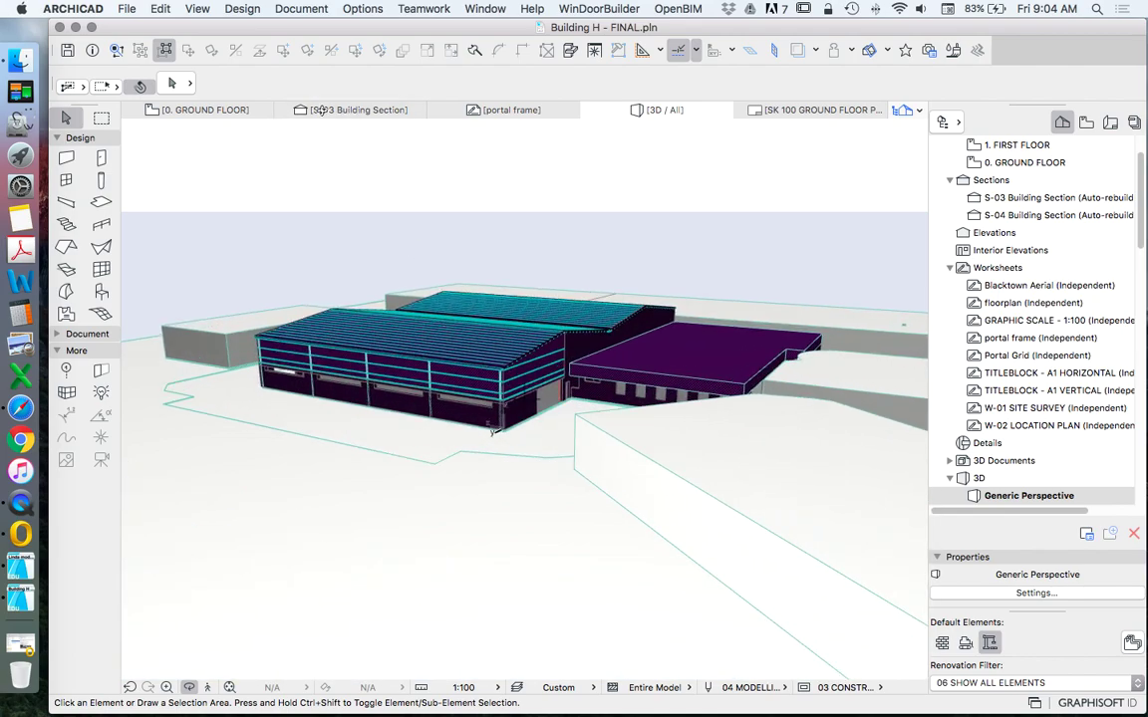
Step: Set the 3D style to White Model with Shadows
click(199, 8)
mouse_move(328, 349)
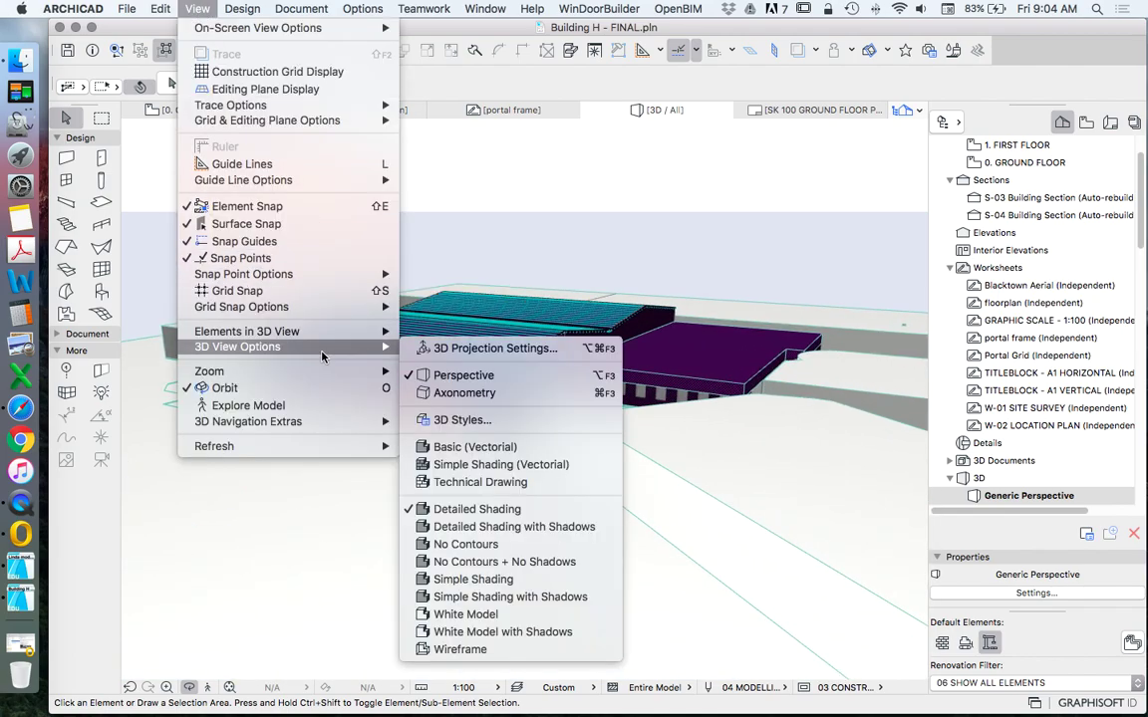
click(453, 423)
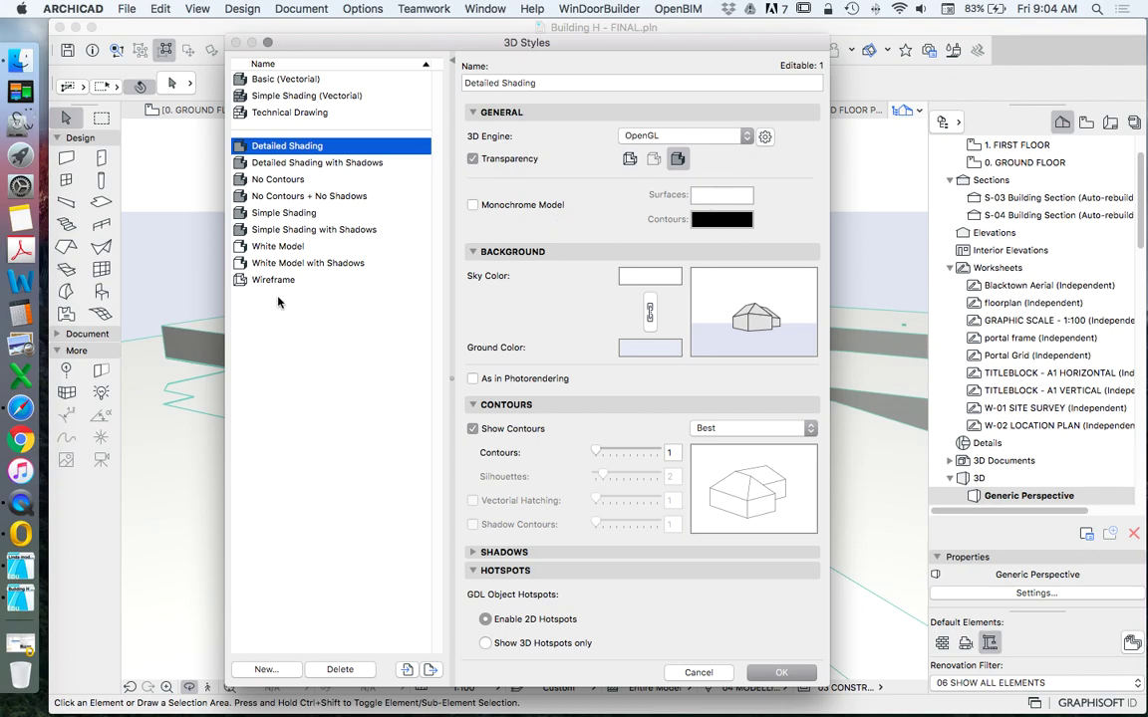
click(269, 264)
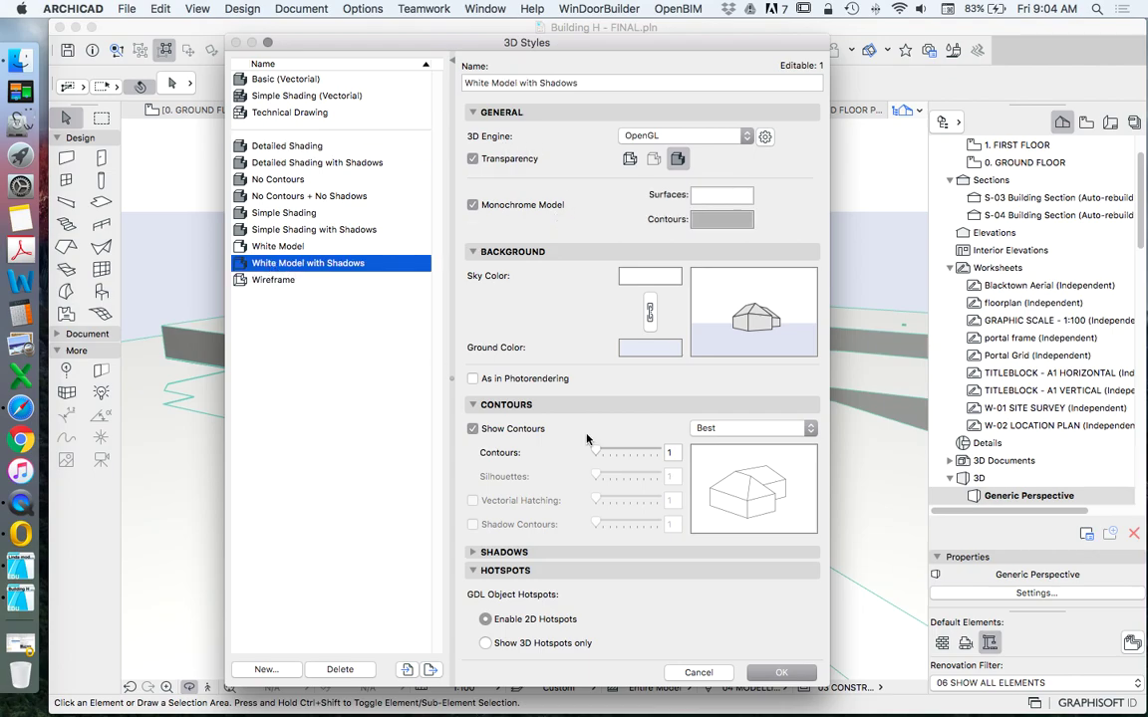
click(781, 673)
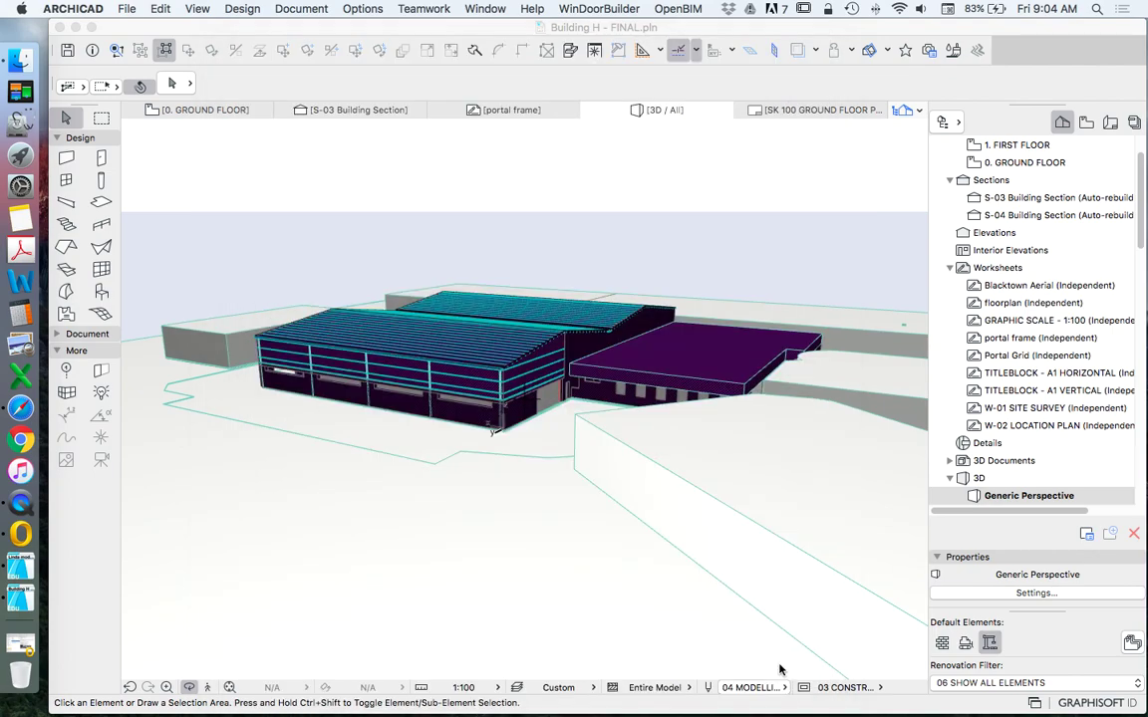
scroll(1036, 408, up, 2)
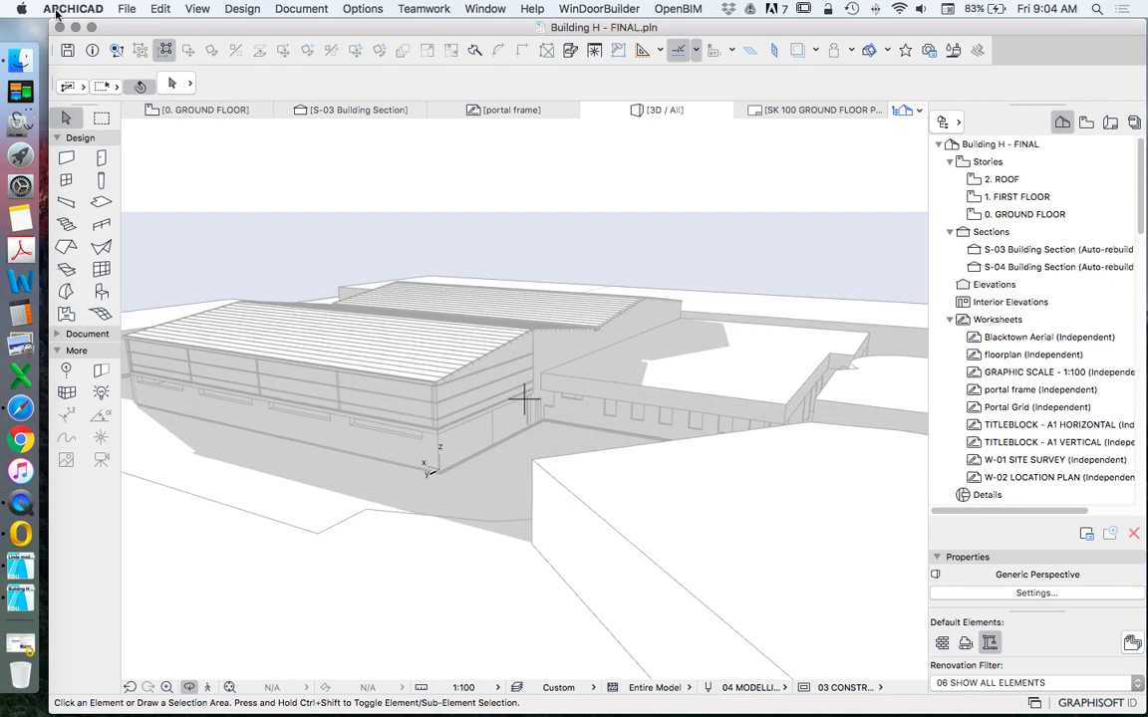
Step: Switch to the other open project and view the row of portal frames on its MODEL PORTALS worksheet
click(19, 568)
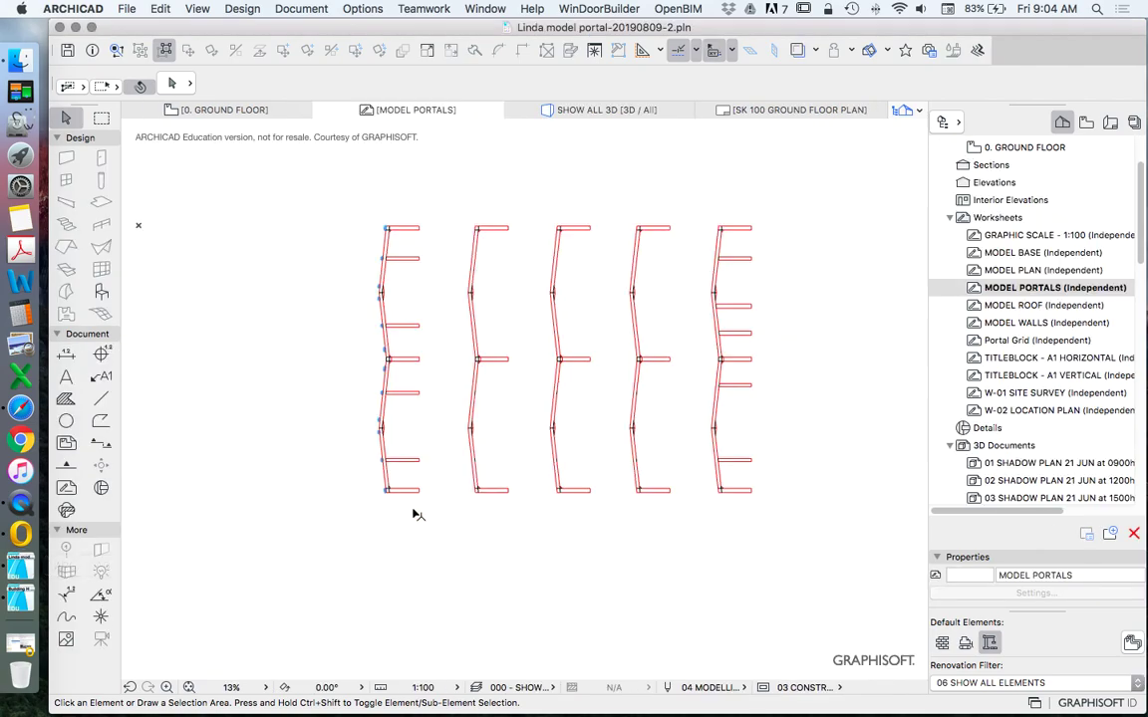
scroll(603, 413, down, 2)
scroll(1083, 311, up, 3)
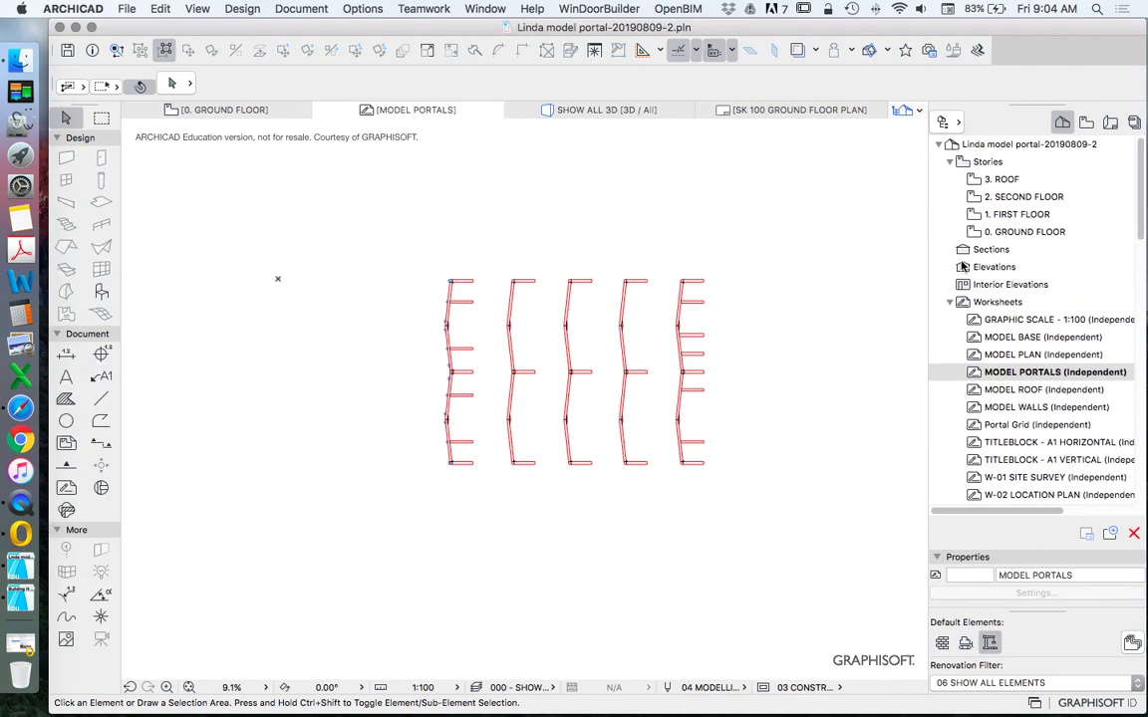
scroll(677, 375, up, 3)
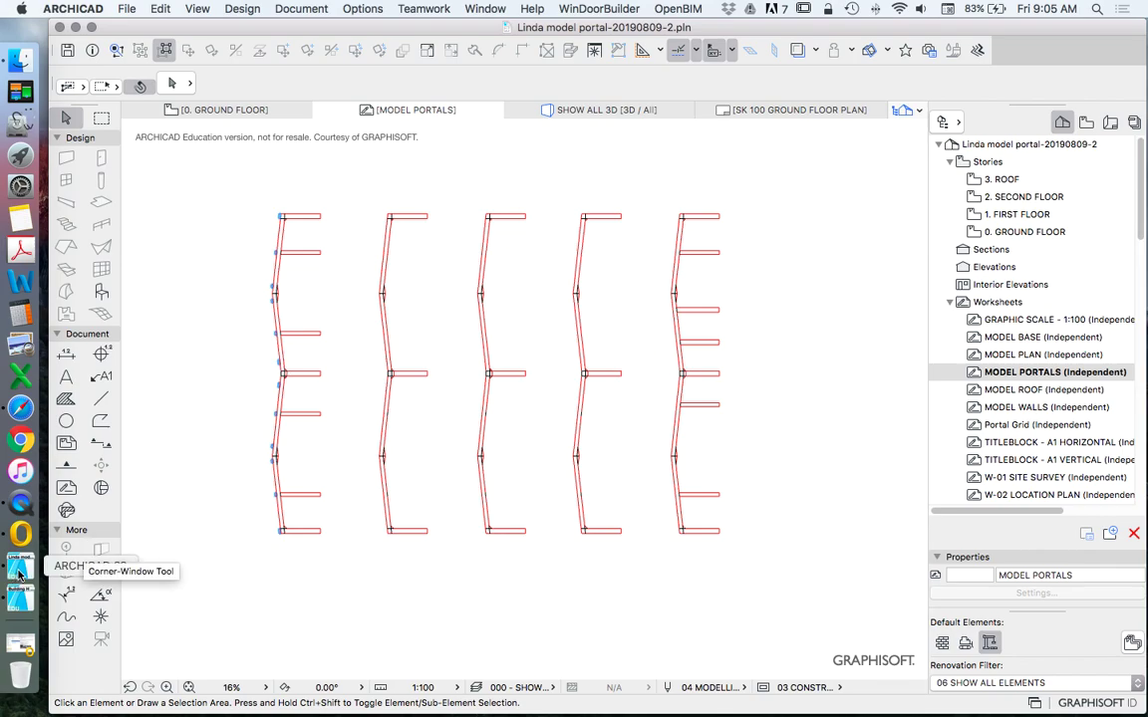
Step: Return to the Building H - FINAL project and examine the frame's ridge joint on the portal frame worksheet
click(15, 604)
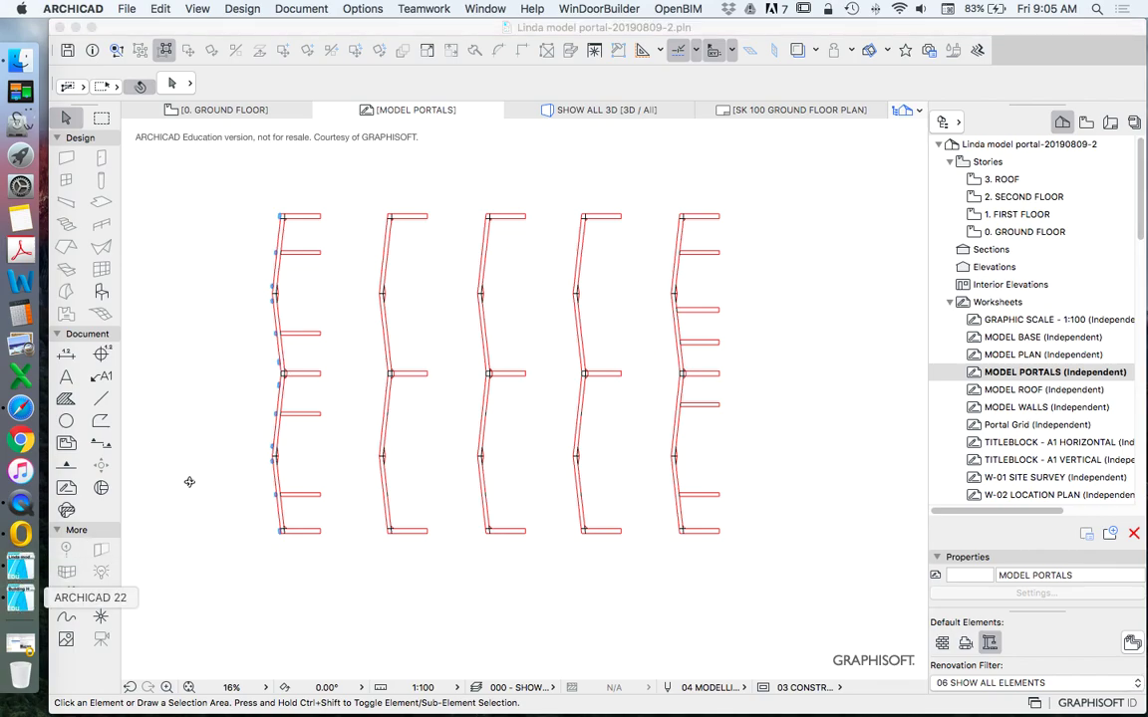
scroll(1127, 332, up, 2)
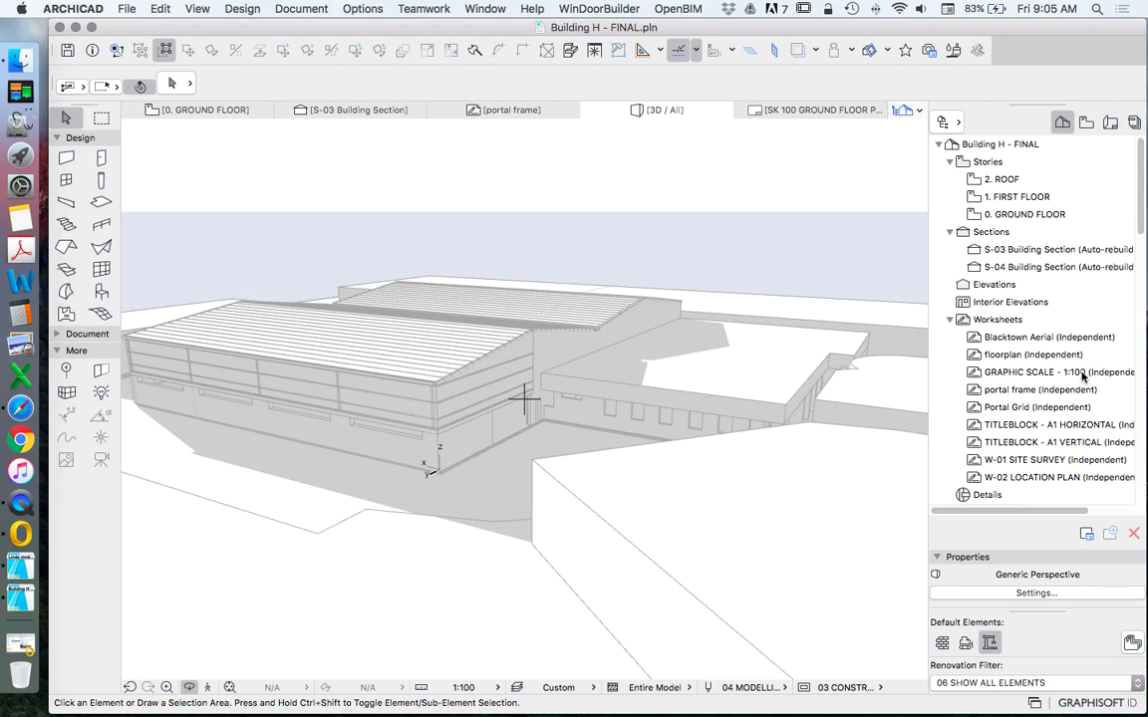
double_click(1005, 391)
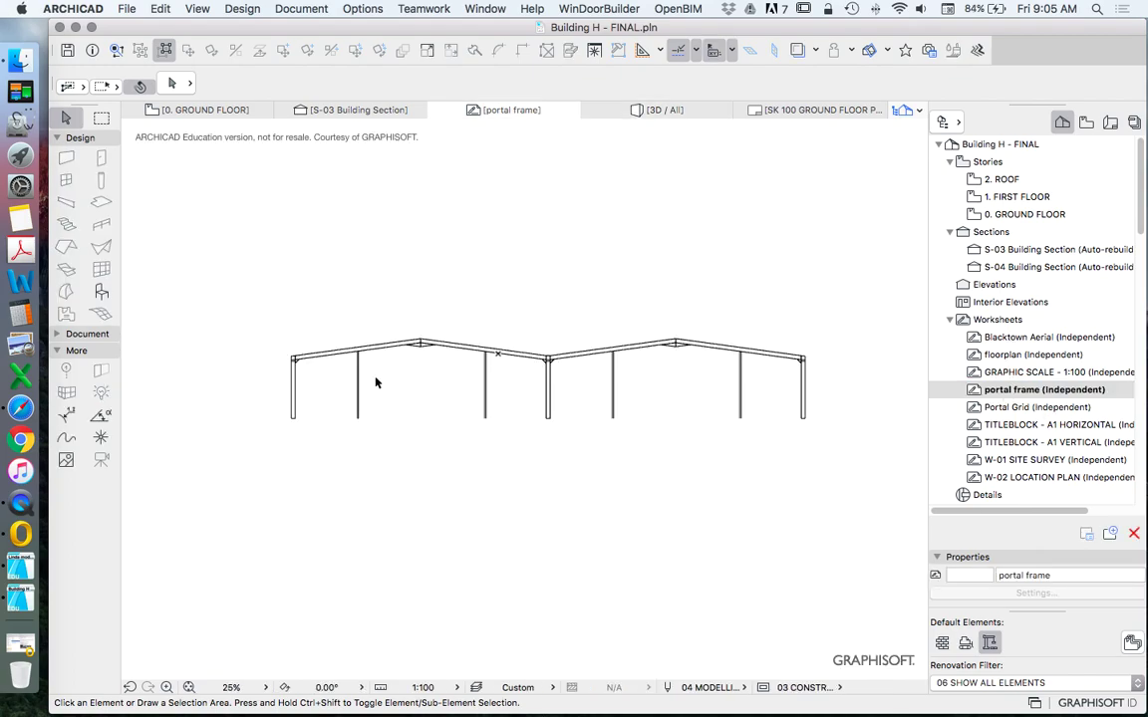
scroll(376, 382, up, 15)
scroll(512, 358, up, 3)
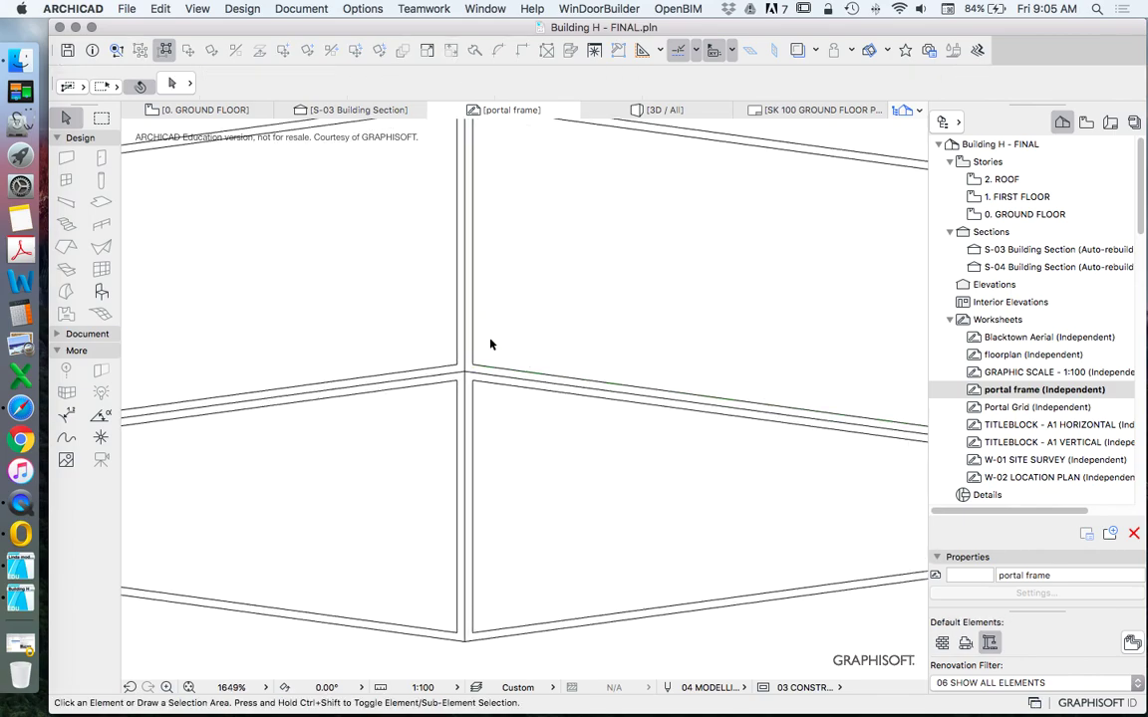
scroll(648, 339, down, 4)
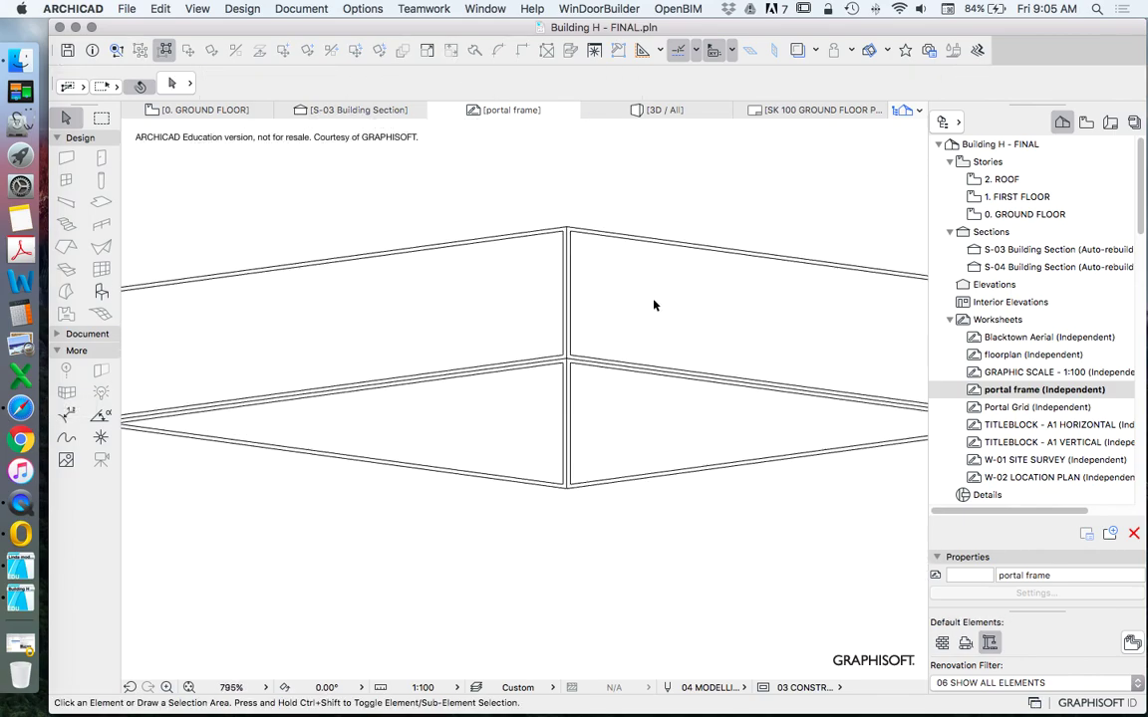
scroll(660, 238, down, 12)
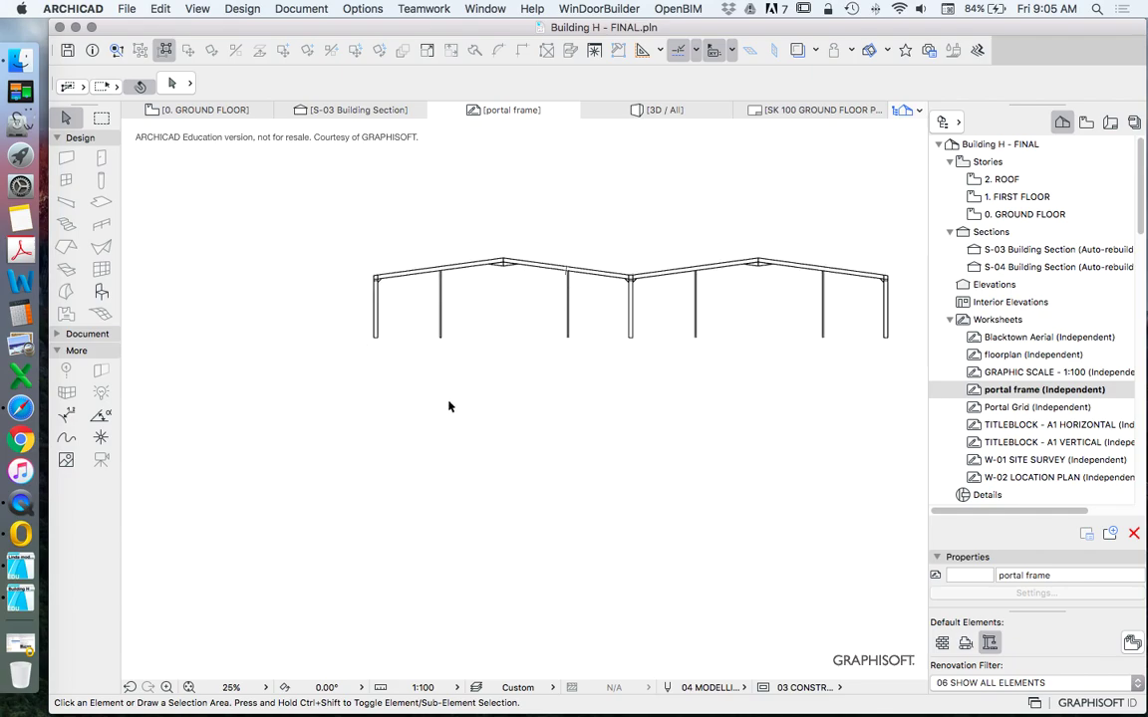
Step: Switch back to the MODEL PORTALS worksheet and examine the column and rafter joints of the first frame
click(20, 567)
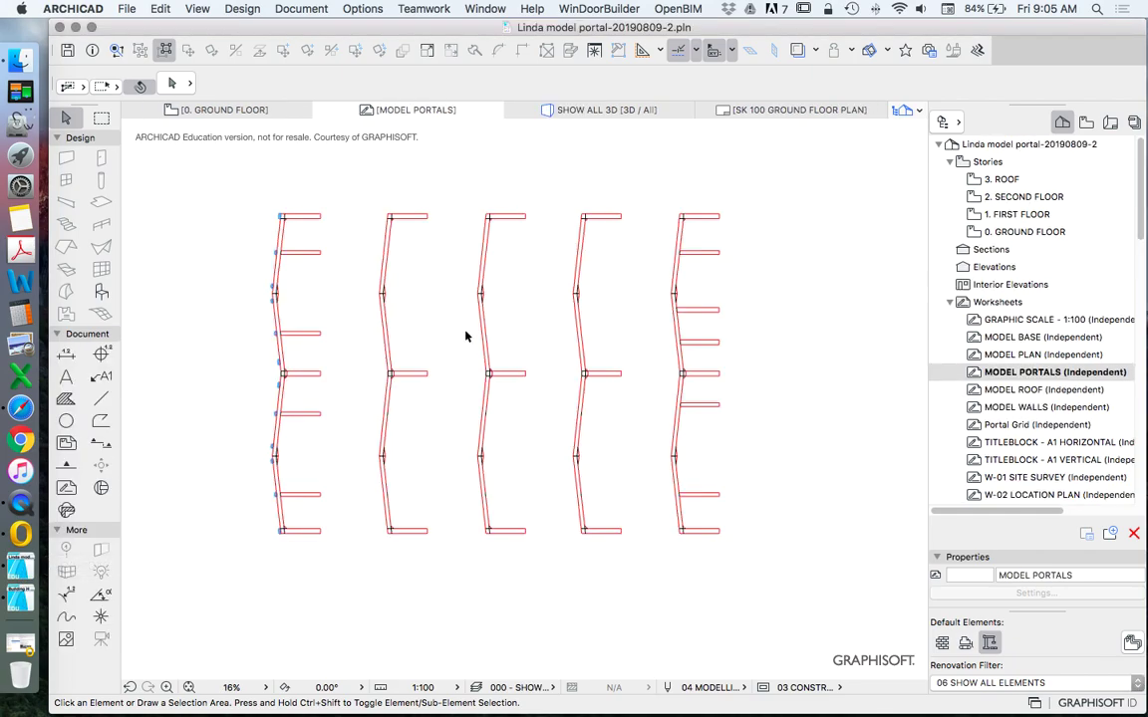
scroll(261, 429, up, 10)
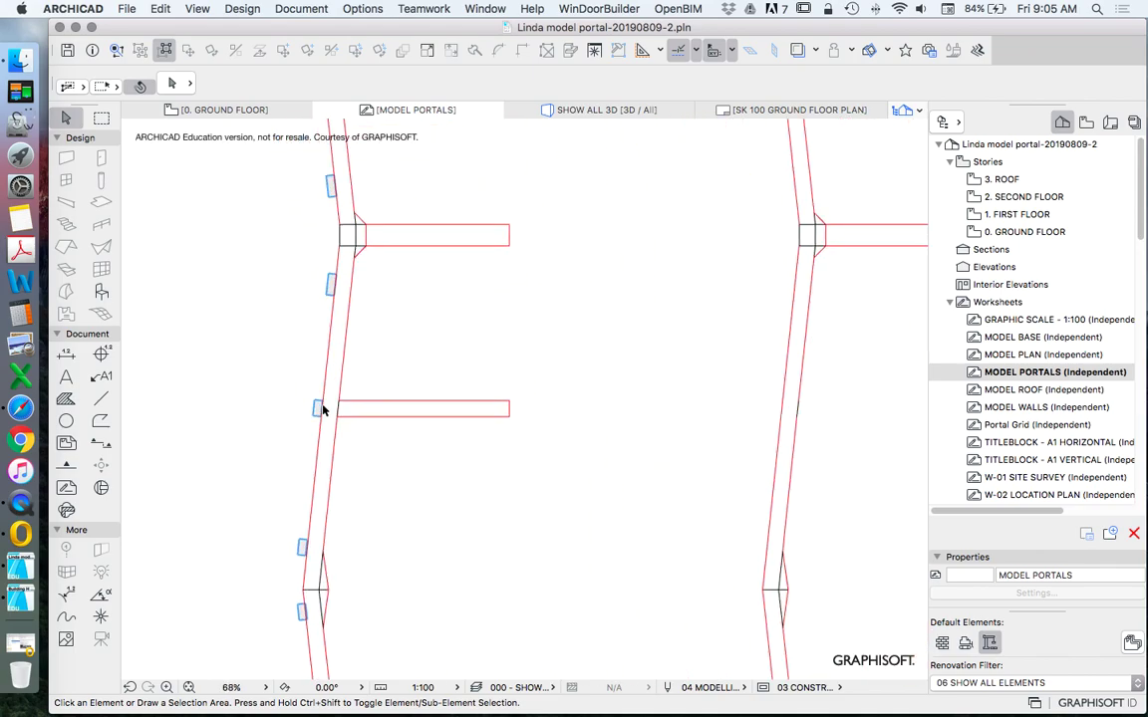
scroll(343, 438, down, 4)
Step: Examine the columns and joints at the lower end of the first portal frame, and view all five frames together
click(101, 399)
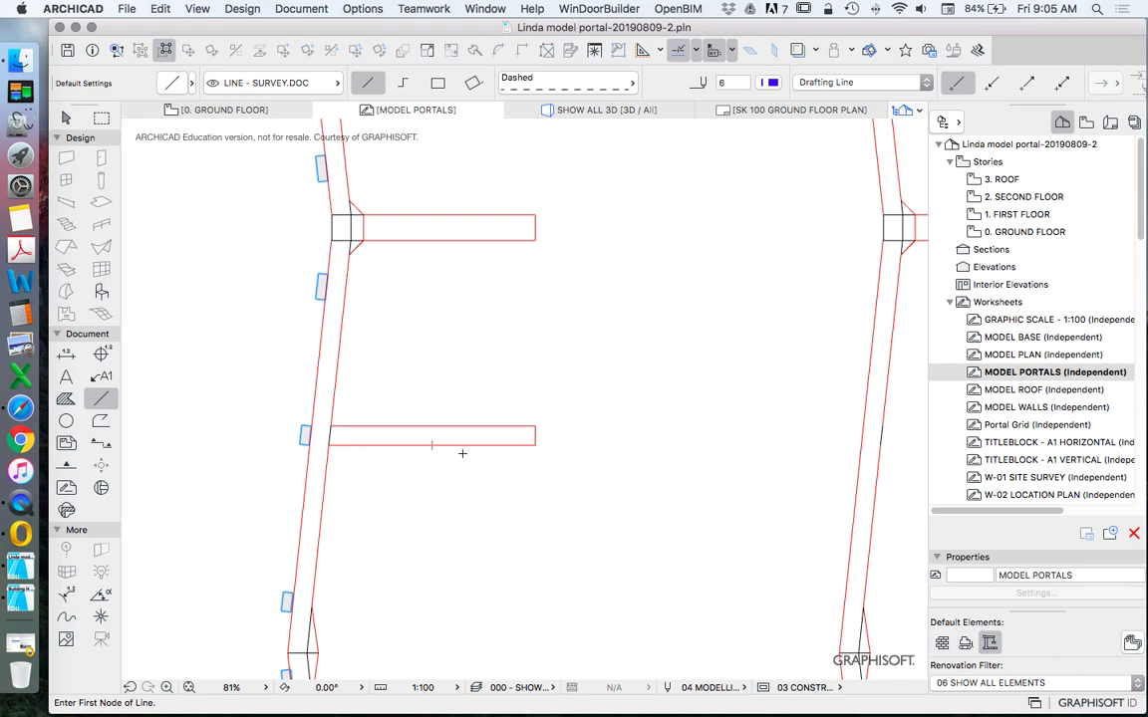
scroll(457, 373, down, 6)
scroll(455, 544, up, 4)
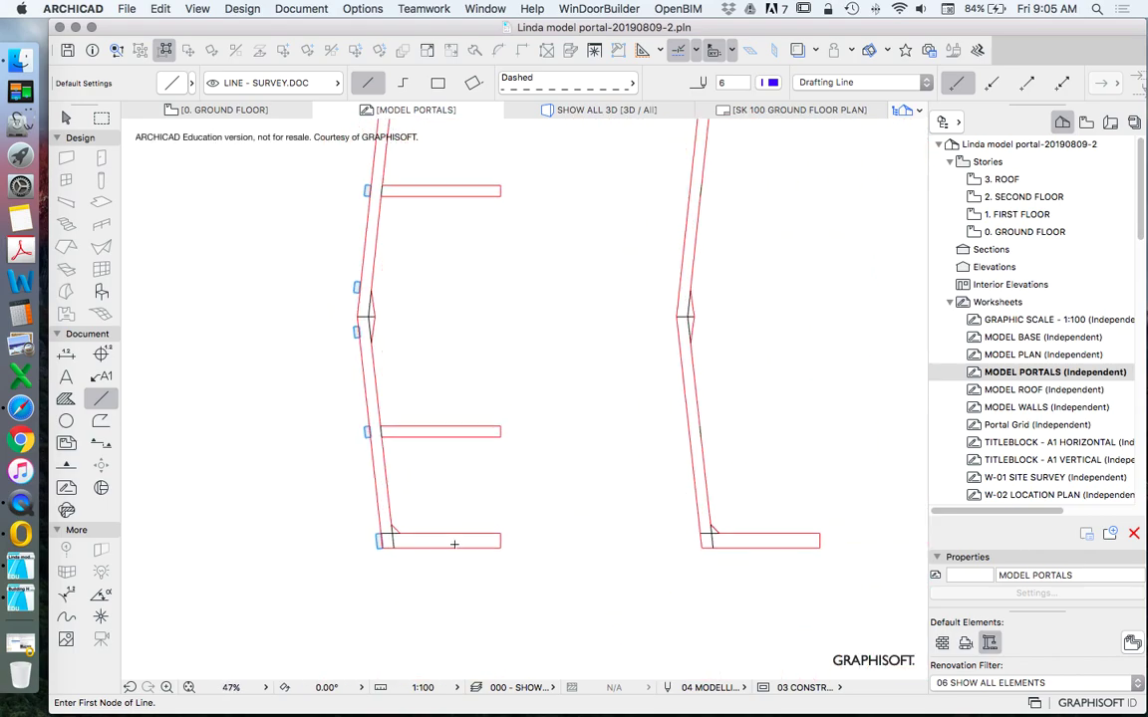
scroll(454, 544, up, 3)
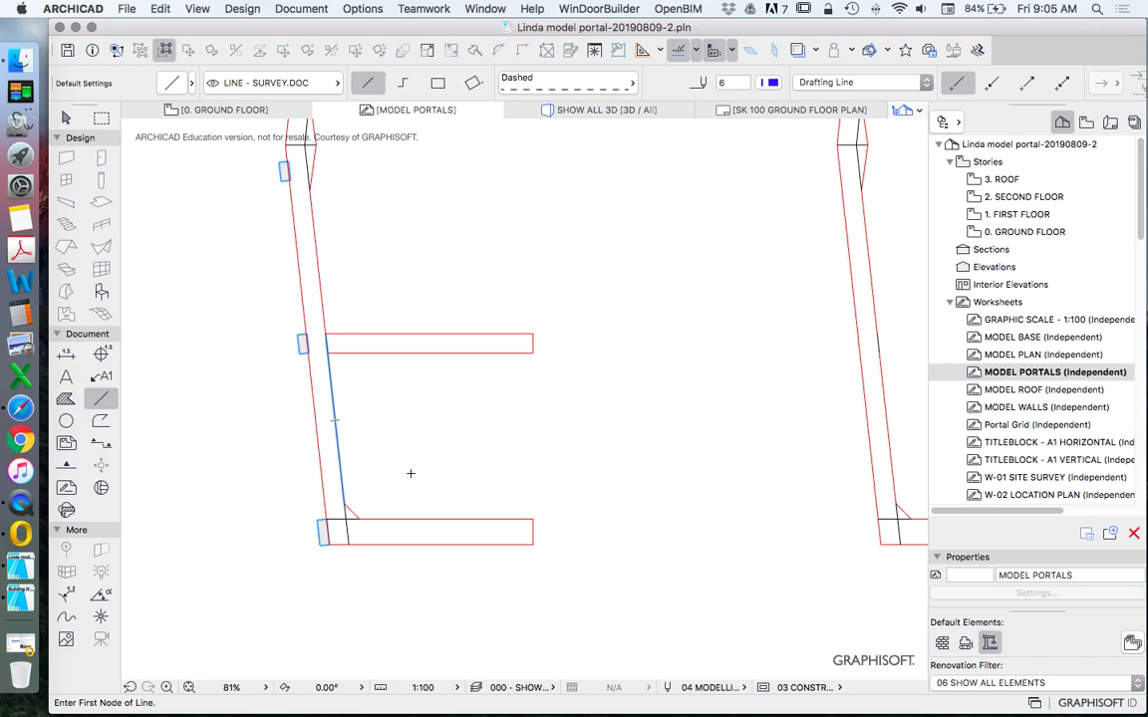
scroll(439, 551, down, 10)
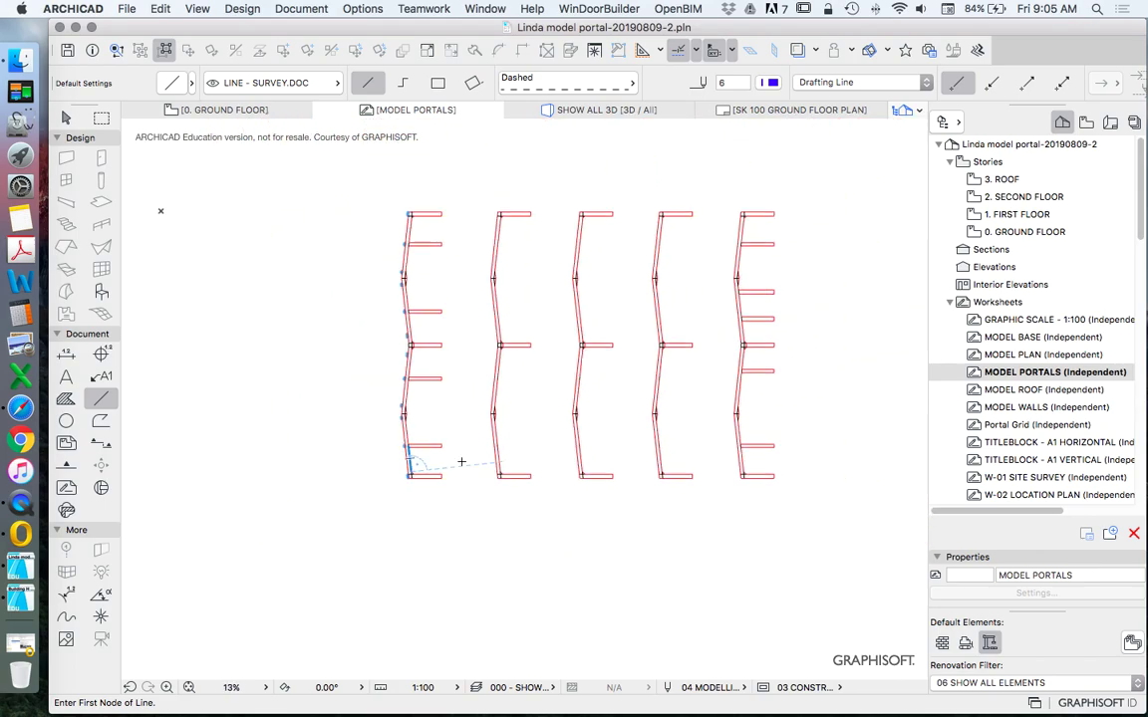
scroll(462, 461, up, 5)
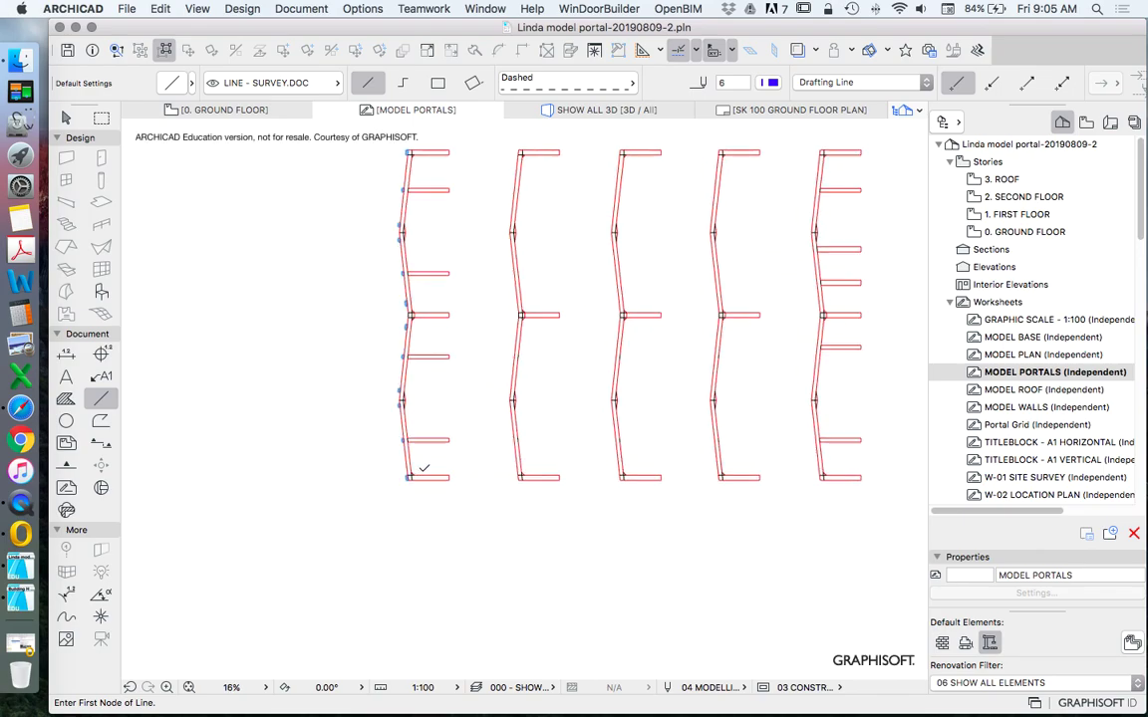
scroll(589, 380, down, 5)
scroll(589, 383, up, 2)
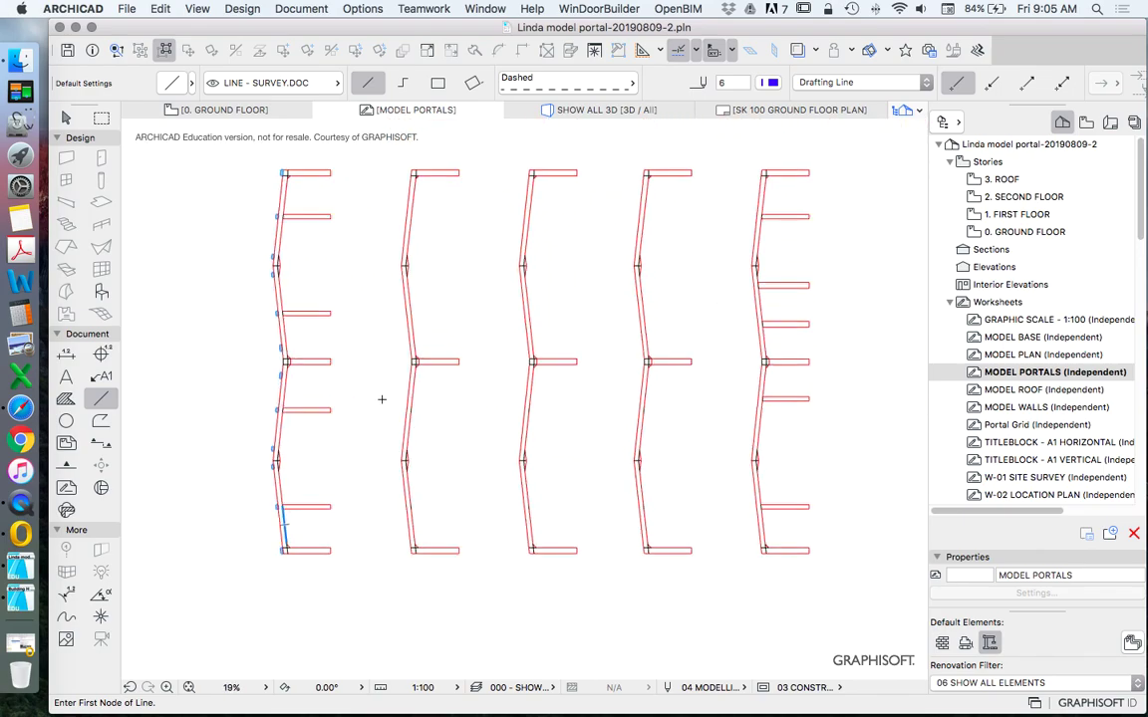
scroll(318, 398, up, 3)
scroll(413, 418, down, 3)
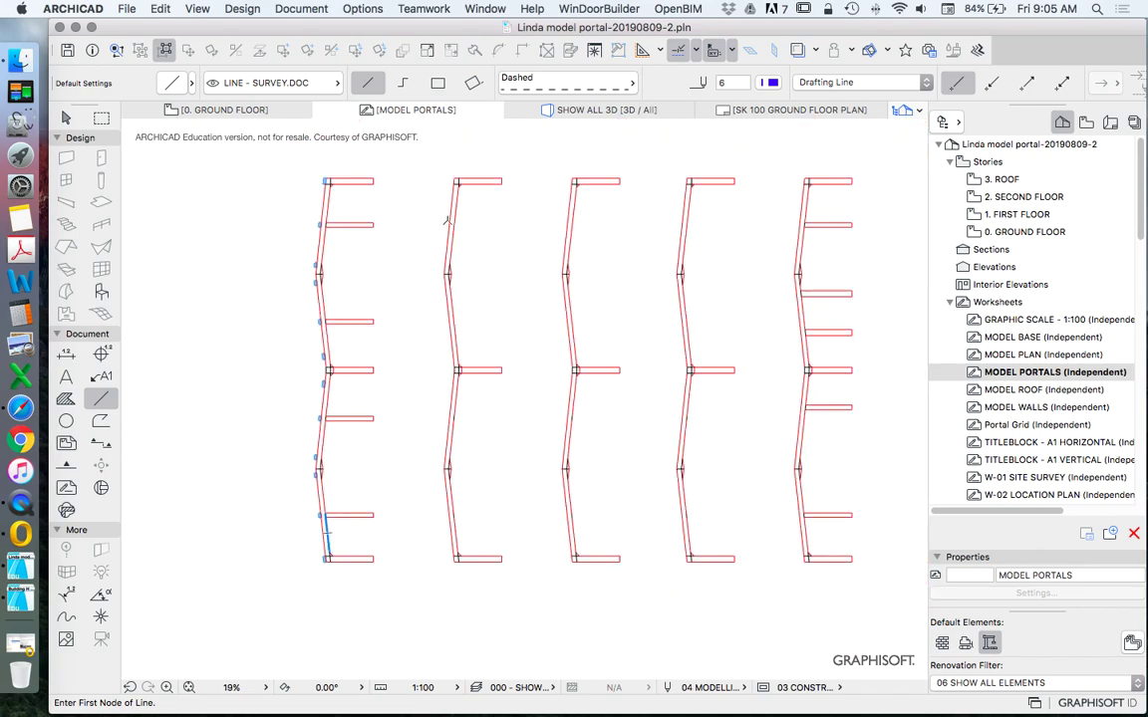
scroll(449, 267, down, 3)
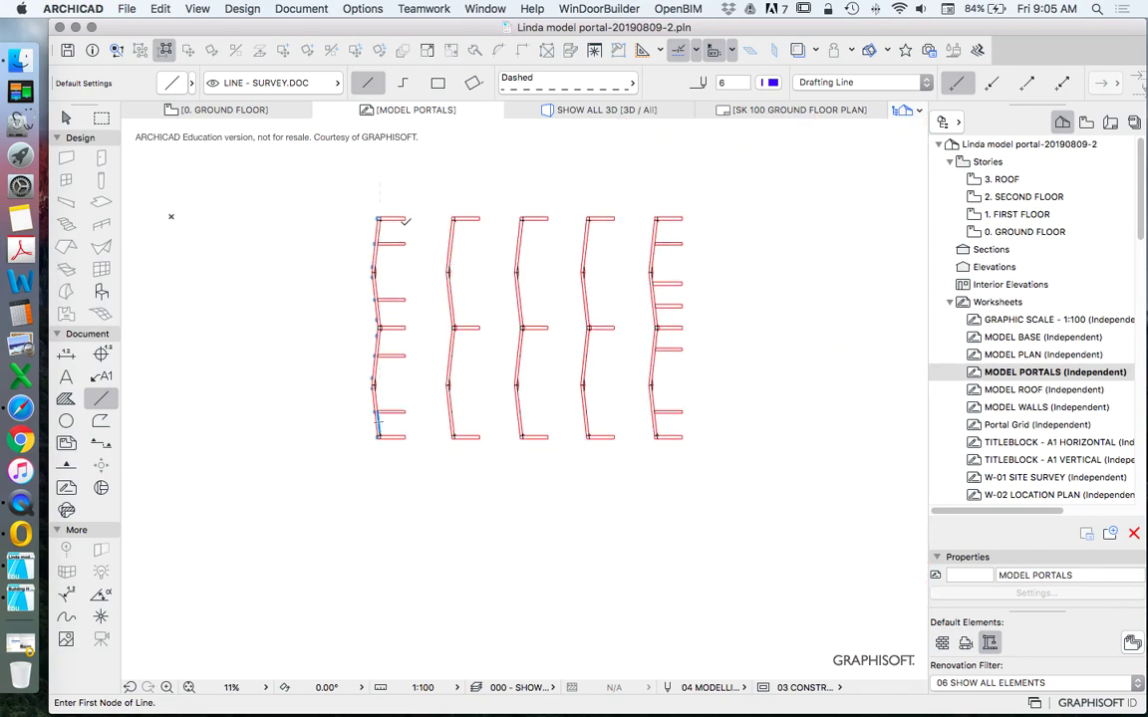
Step: Examine the small blue tabs along the first frame's rafters, starting from its upper end column joint
scroll(373, 215, up, 5)
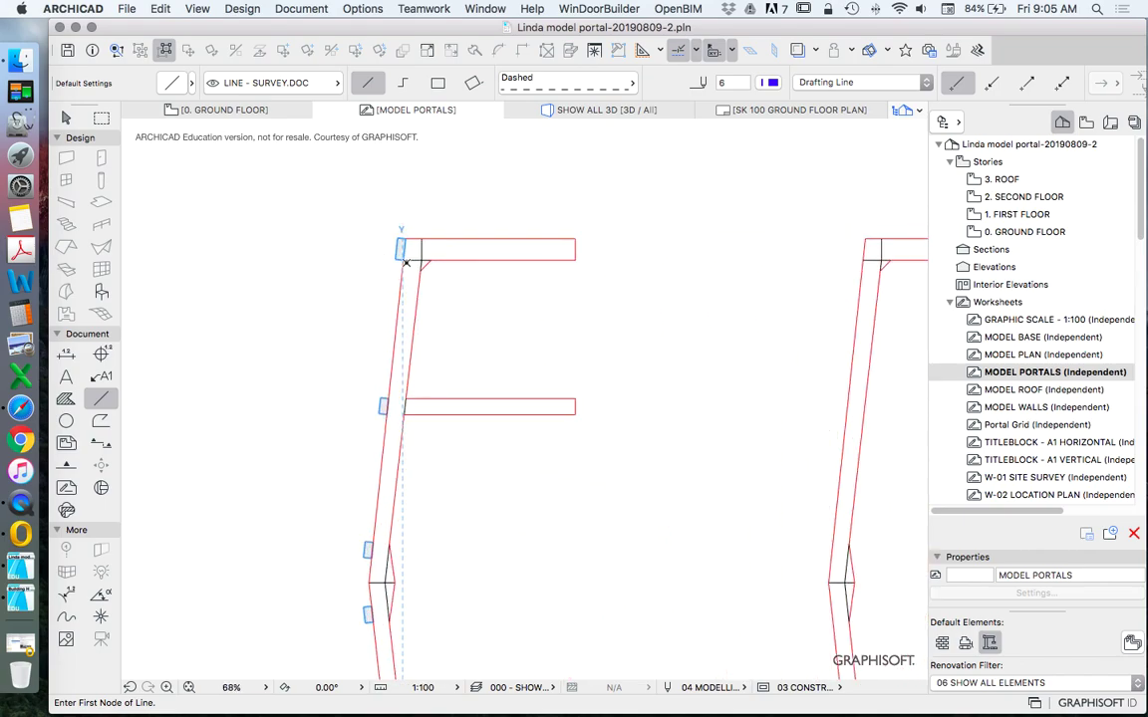
scroll(406, 261, up, 3)
scroll(400, 234, down, 2)
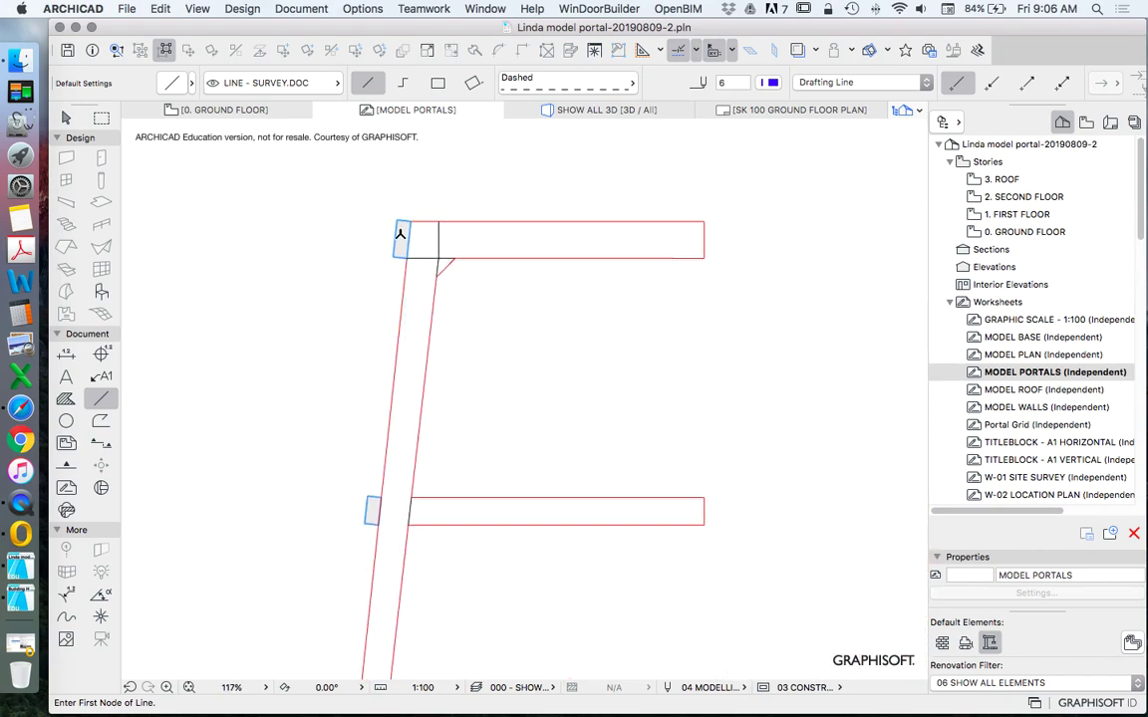
scroll(399, 231, down, 2)
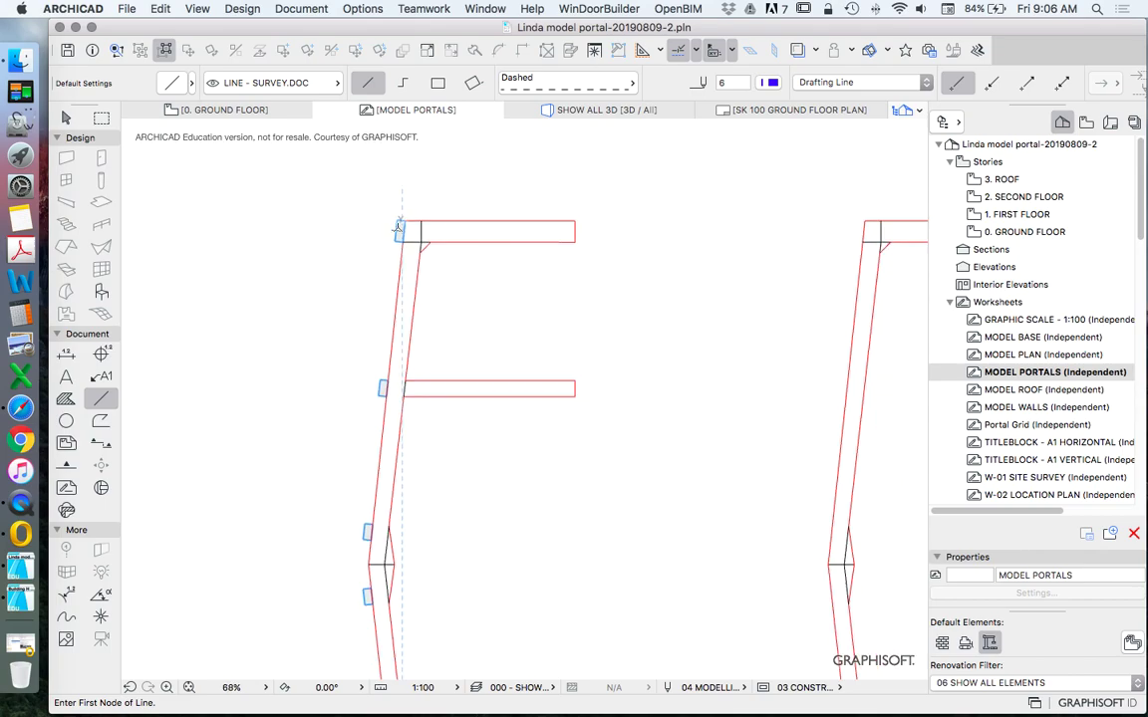
scroll(494, 239, down, 3)
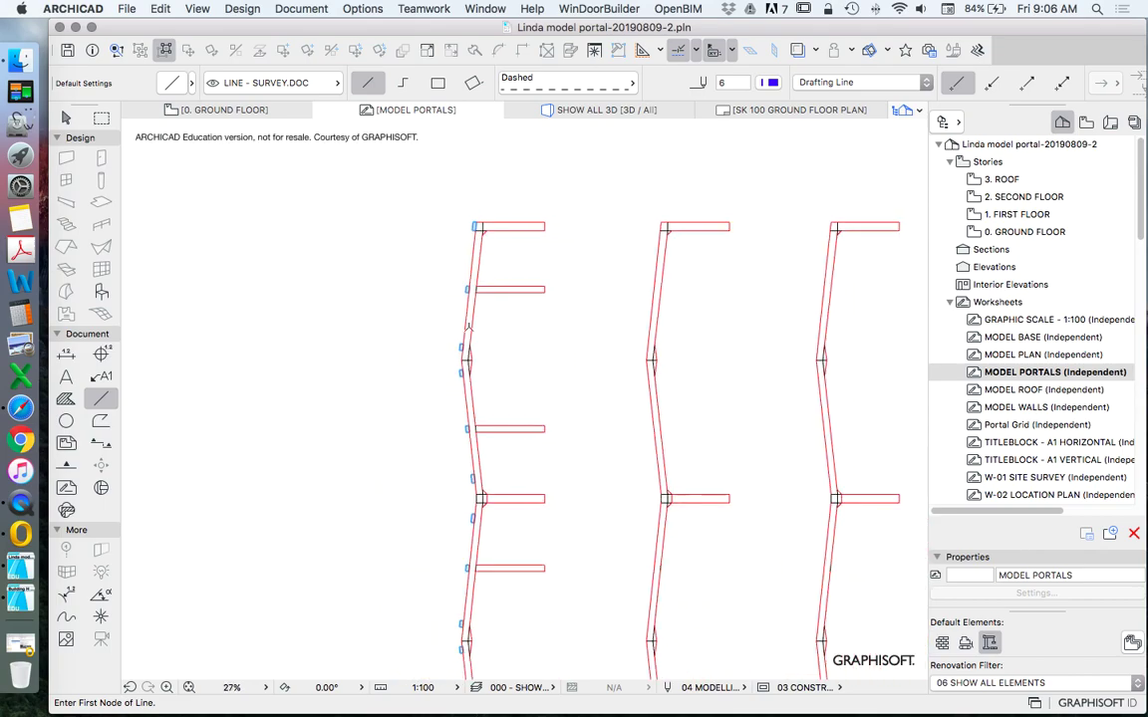
scroll(457, 318, down, 2)
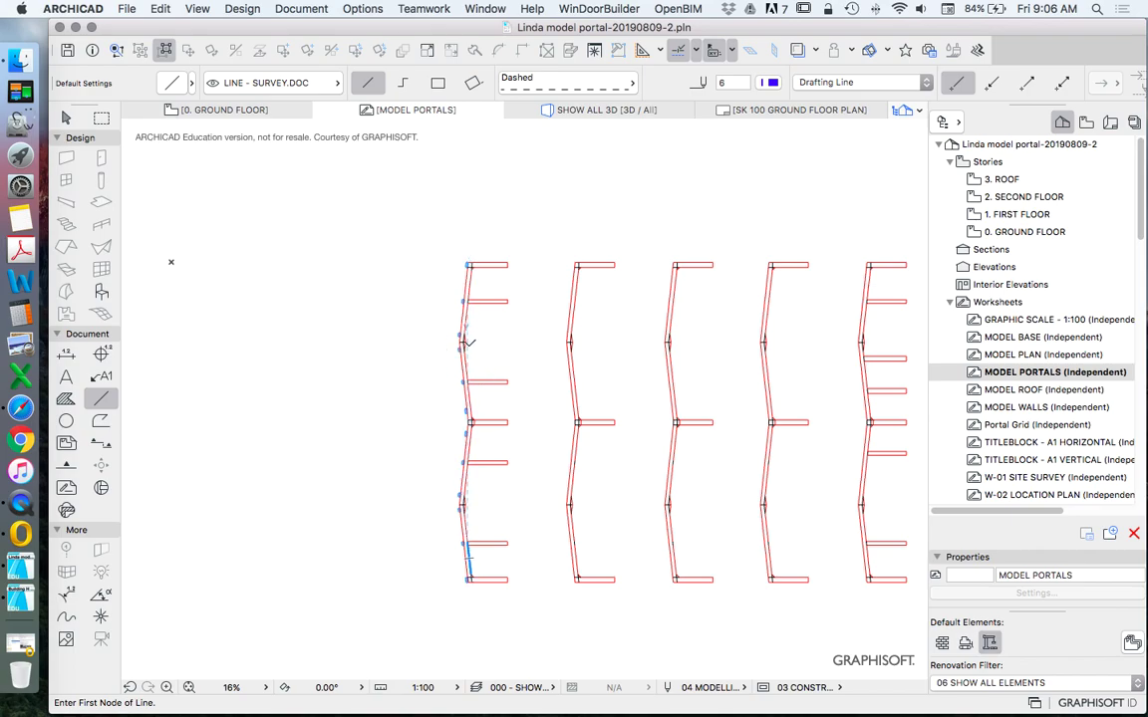
scroll(458, 354, up, 2)
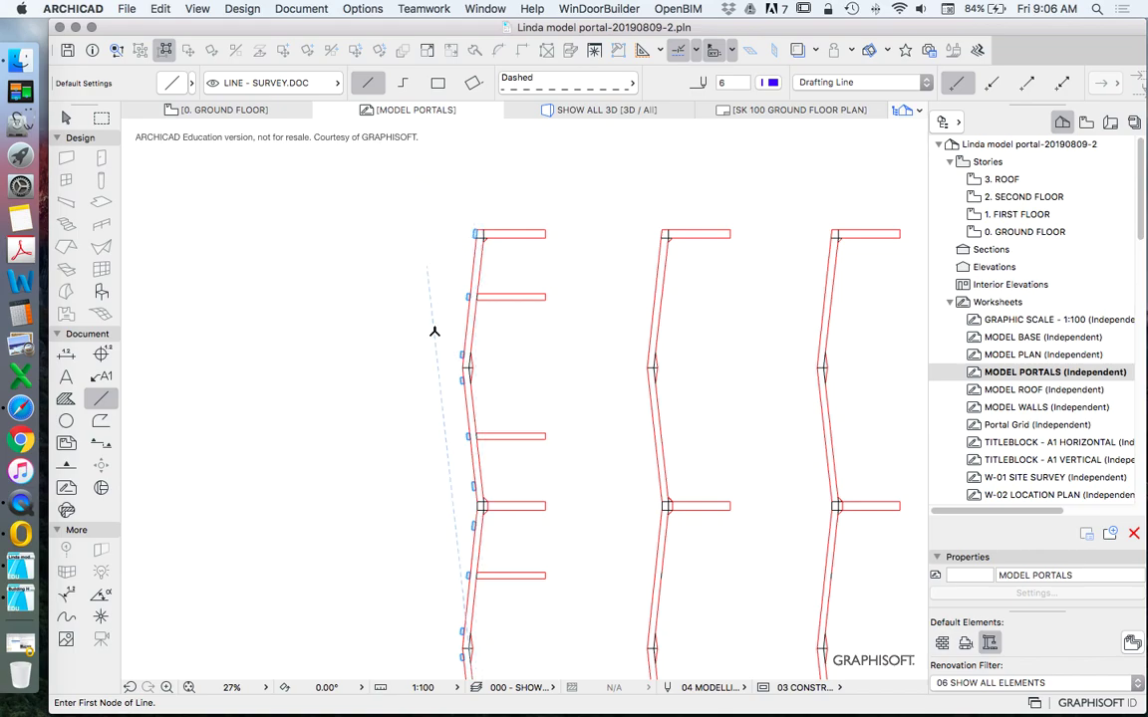
scroll(465, 361, up, 1)
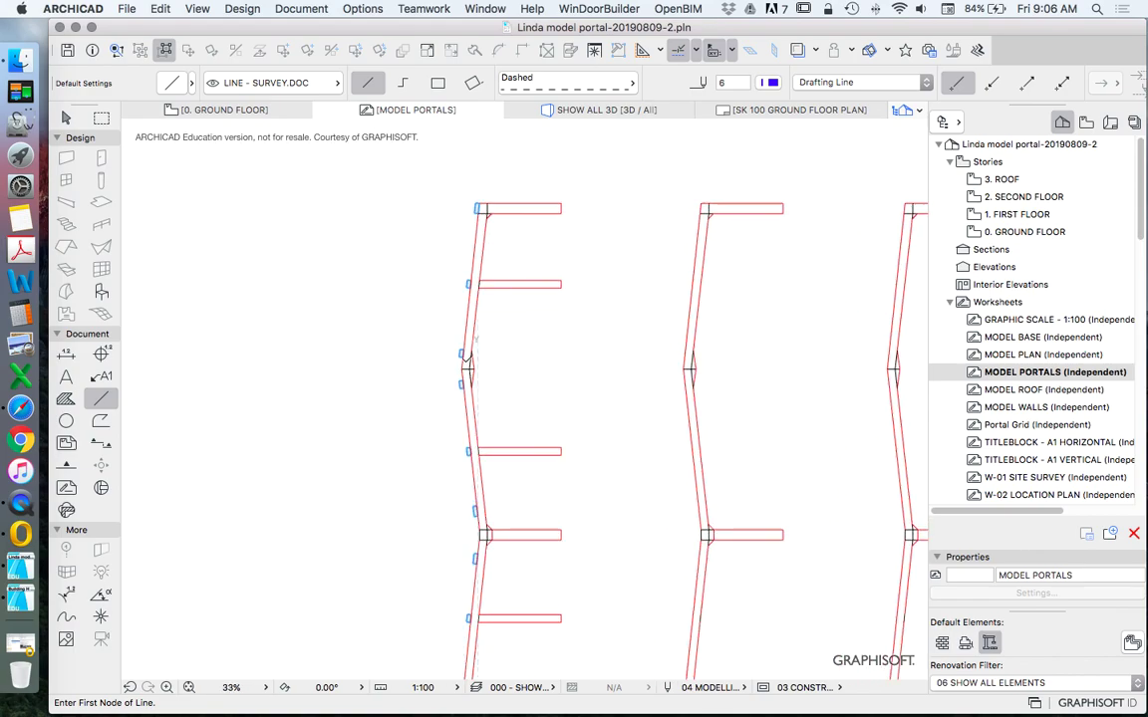
scroll(507, 343, down, 4)
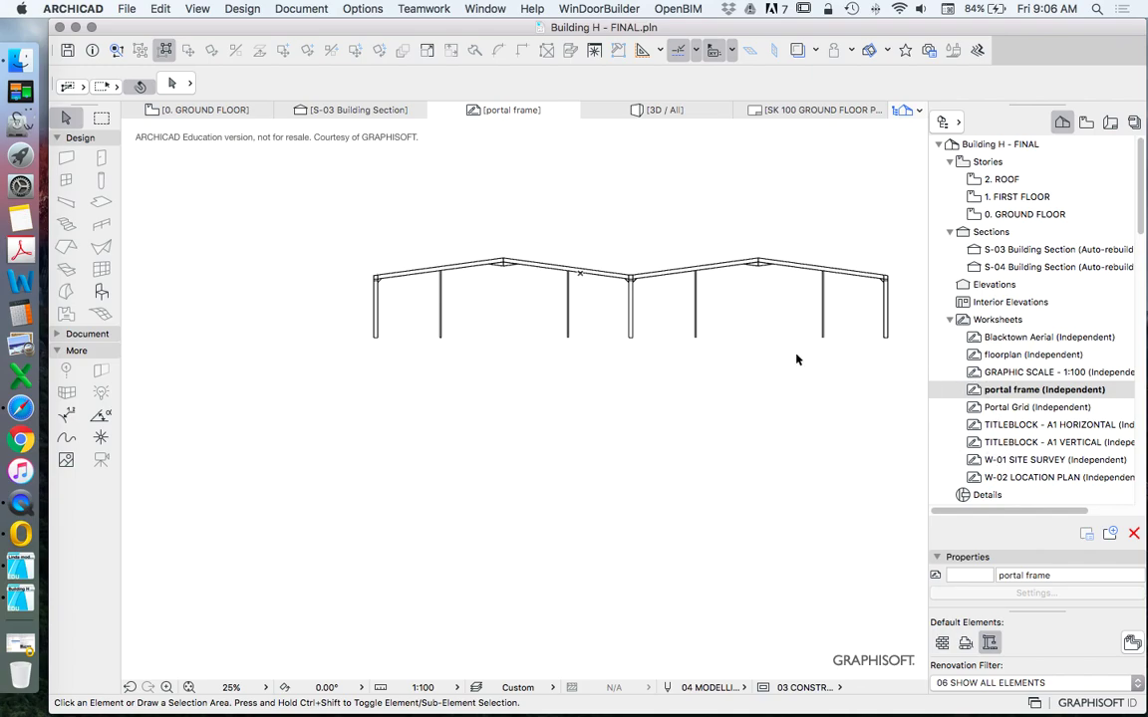
Step: In the Building H - FINAL project, open the S-03 Building Section and select a Z 250 roof purlin near the ridge
double_click(956, 249)
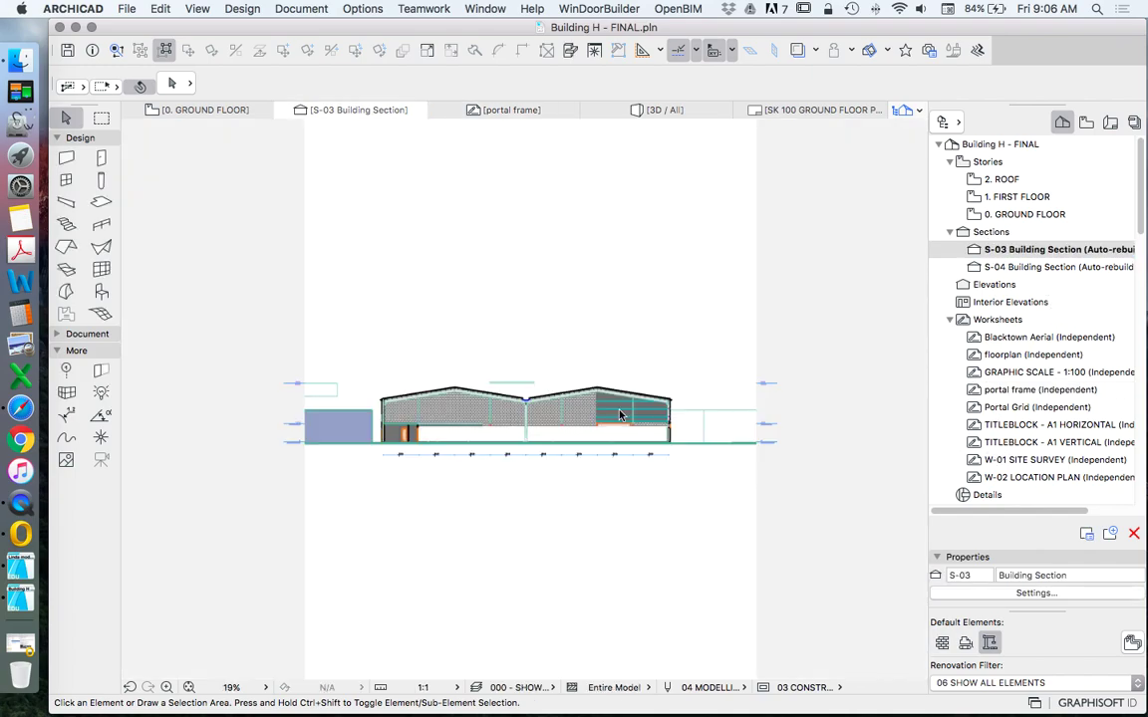
scroll(842, 448, up, 15)
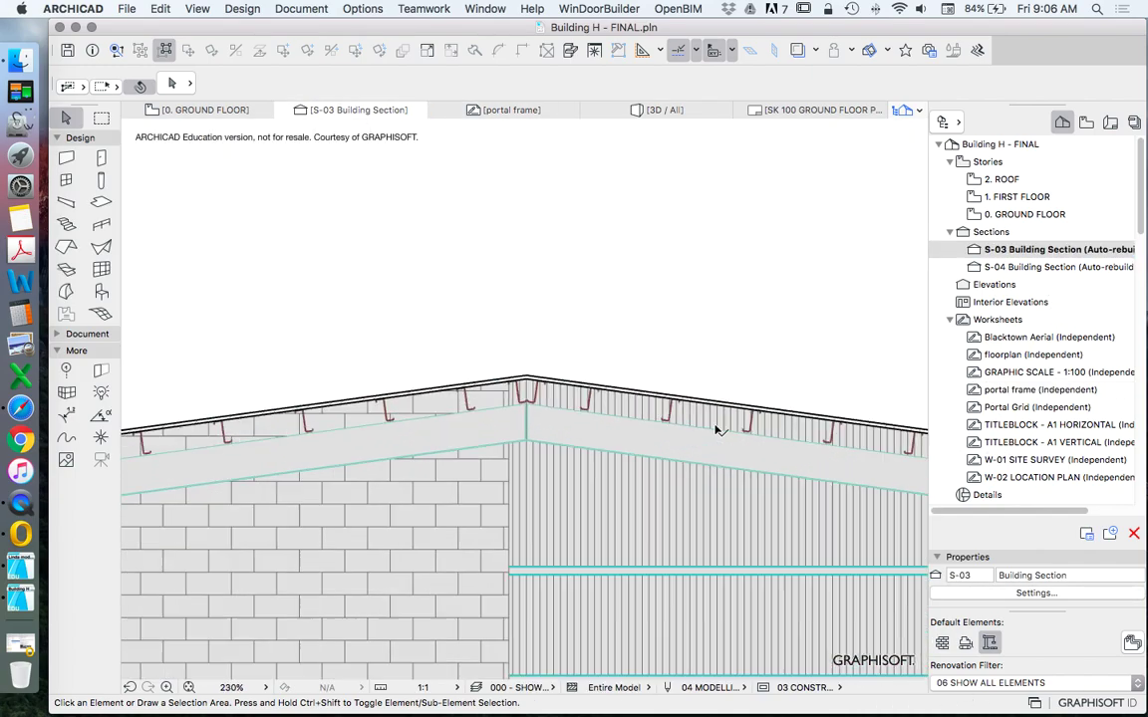
click(571, 371)
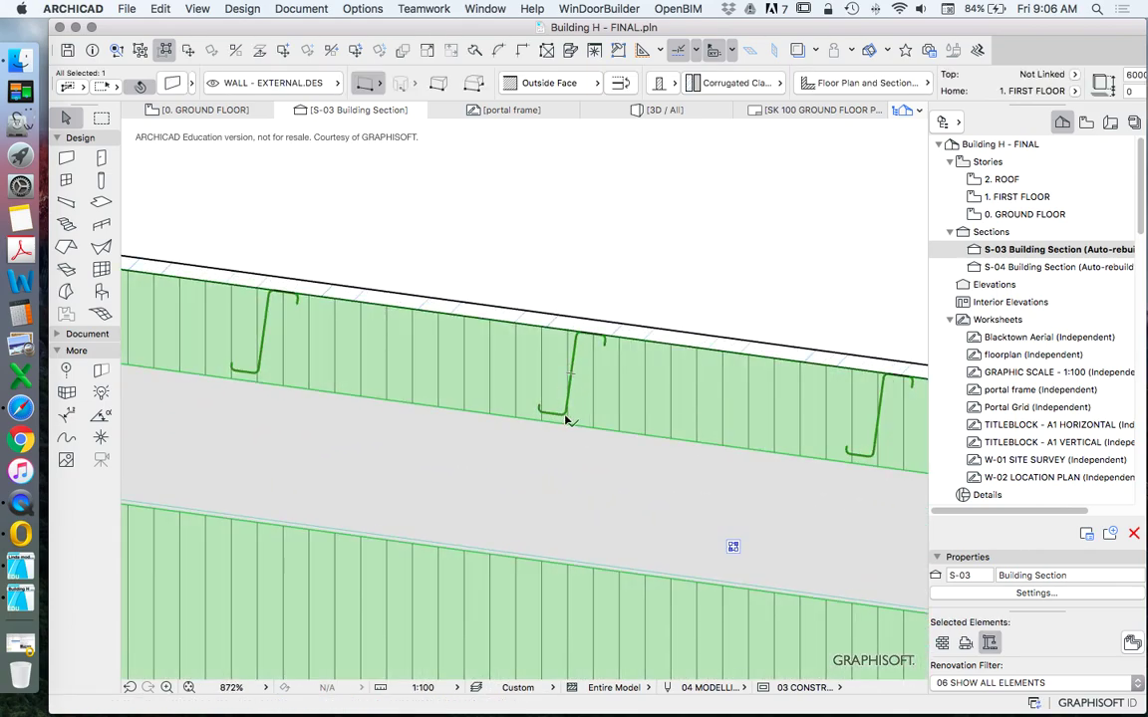
scroll(577, 373, up, 4)
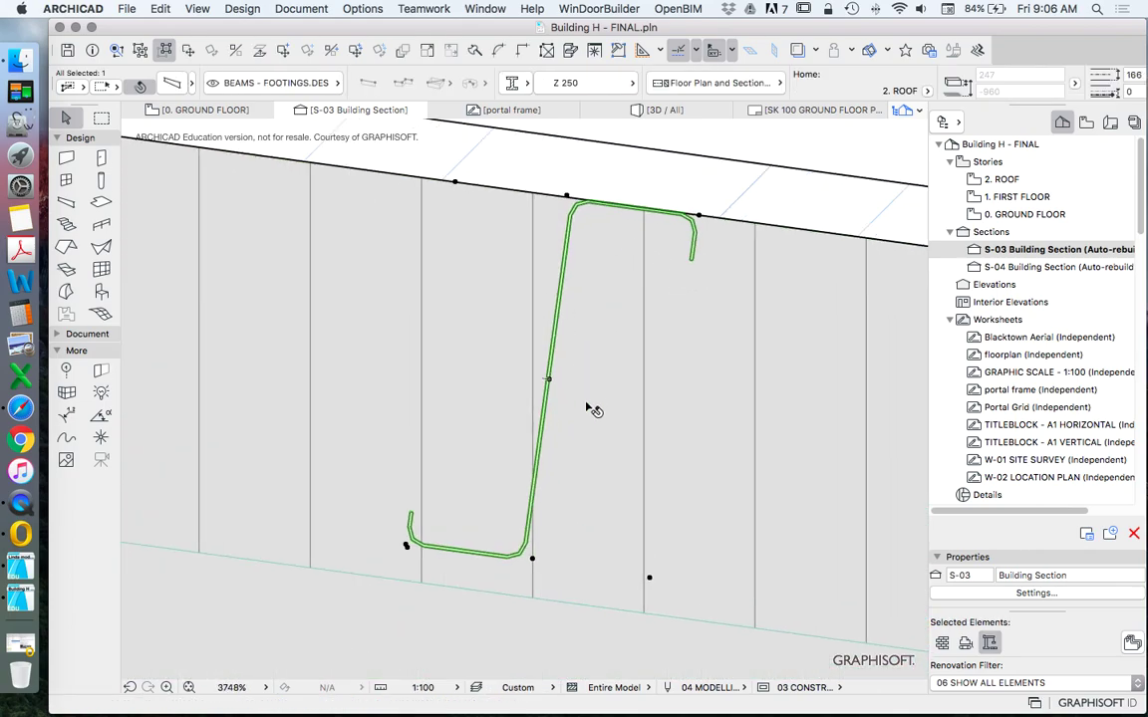
scroll(592, 407, down, 3)
Step: Show the selected Z 250 purlin alone in 3D and orbit to view its end profile
right_click(598, 236)
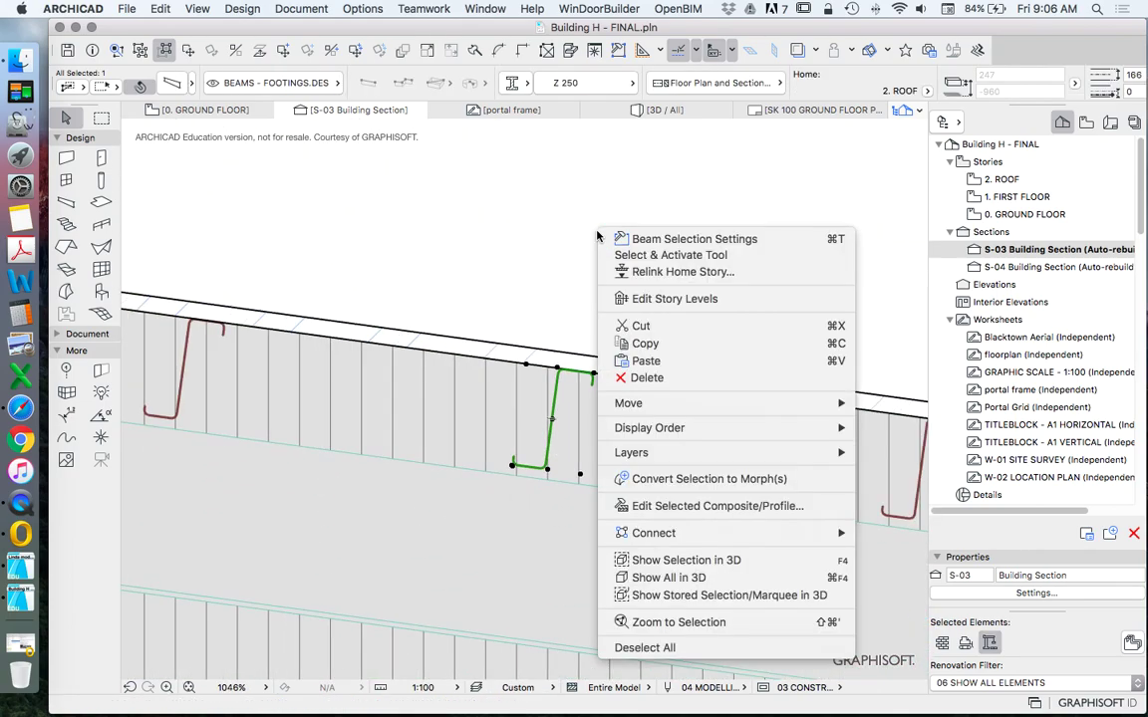
click(692, 560)
scroll(523, 369, up, 3)
drag(568, 405, 508, 392)
scroll(413, 359, up, 6)
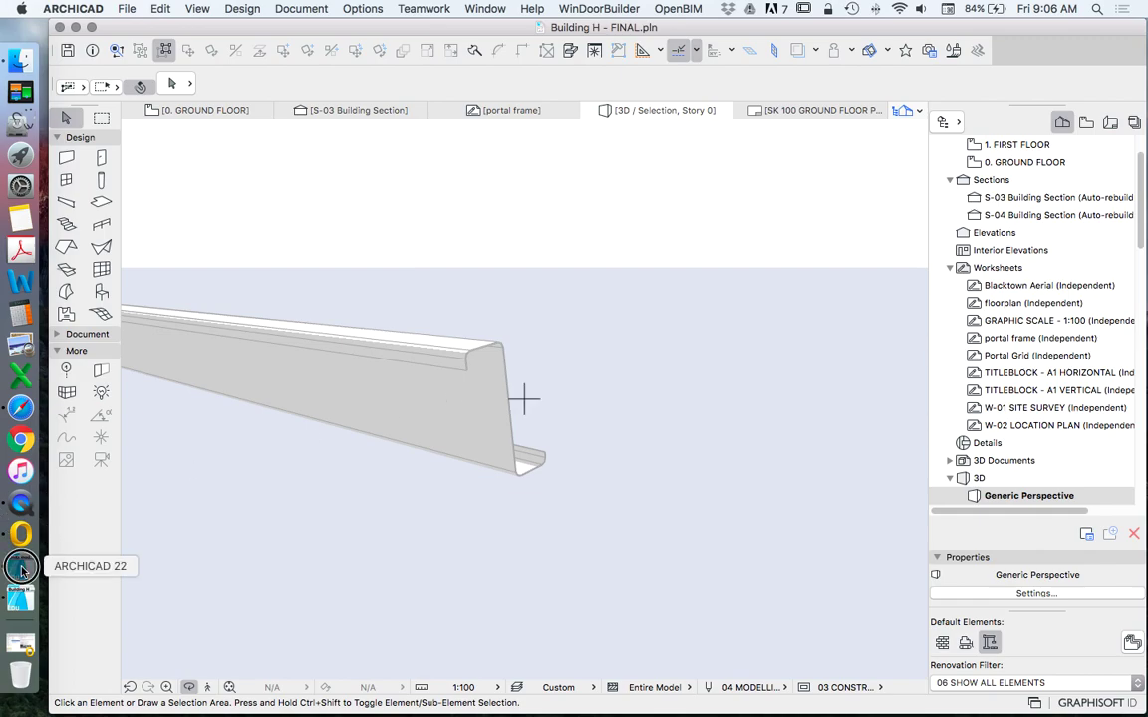
Step: Switch back to the portal model project and open its MODEL ROOF worksheet
click(21, 568)
scroll(554, 461, up, 2)
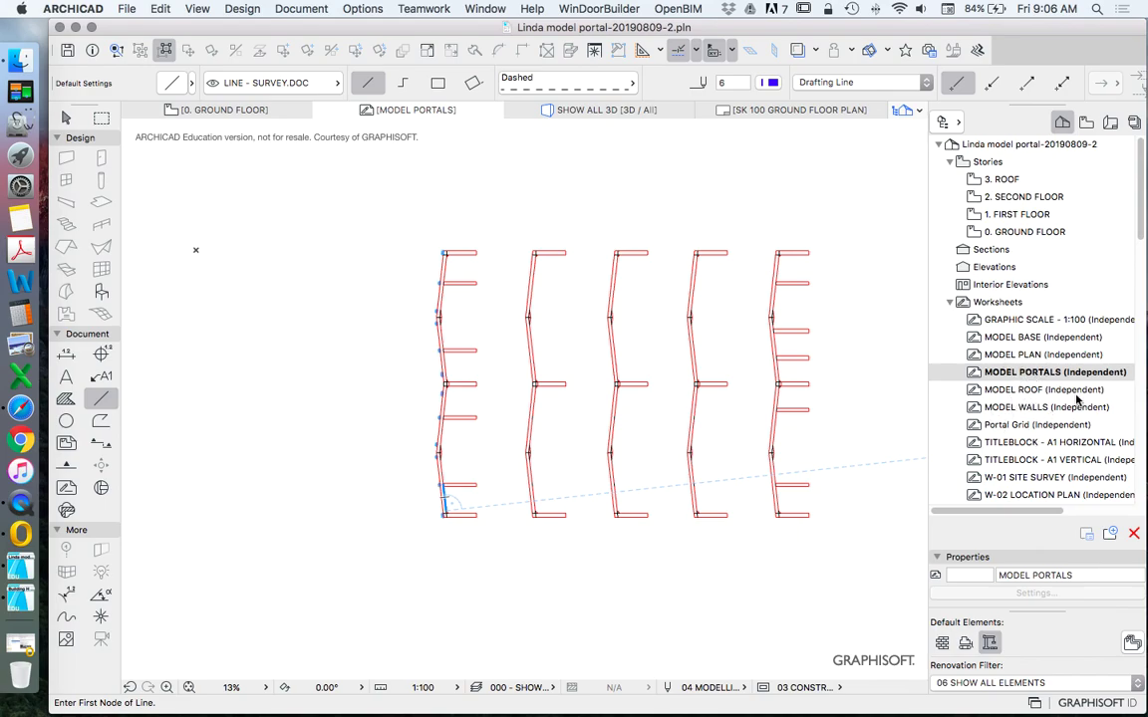
double_click(1019, 390)
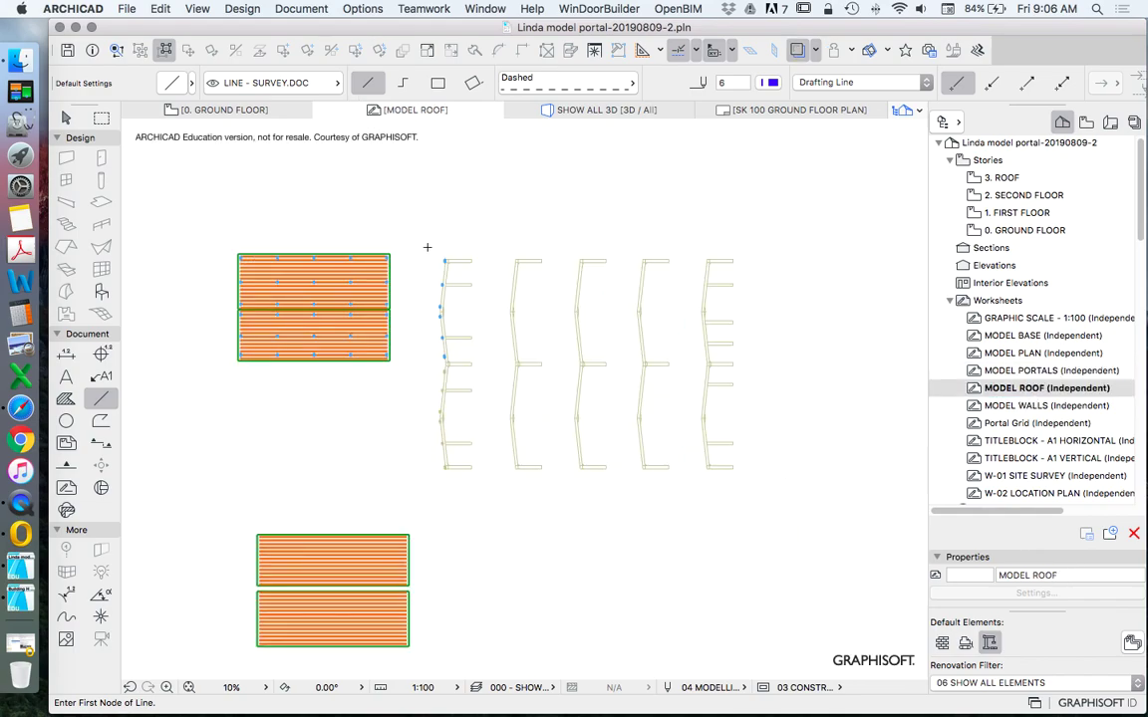
Step: Activate the Arrow tool and inspect the upper roof panel with its orange purlin strips, leaving nothing selected
scroll(427, 247, up, 6)
click(67, 120)
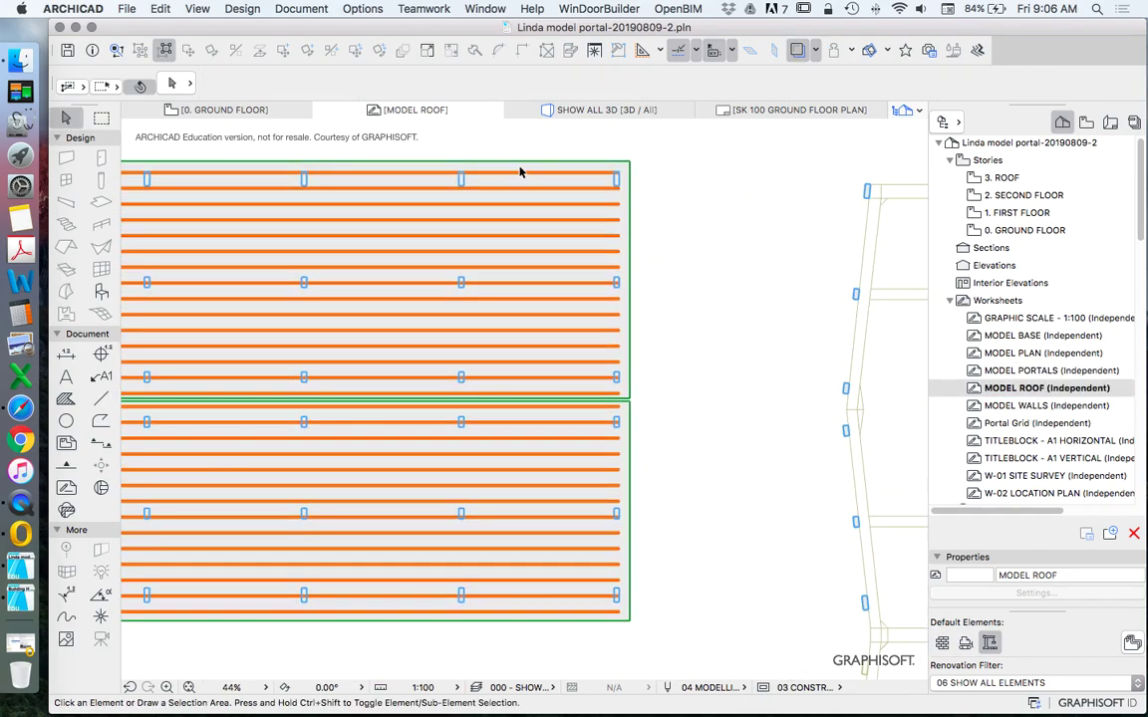
click(527, 162)
scroll(739, 233, down, 4)
click(742, 242)
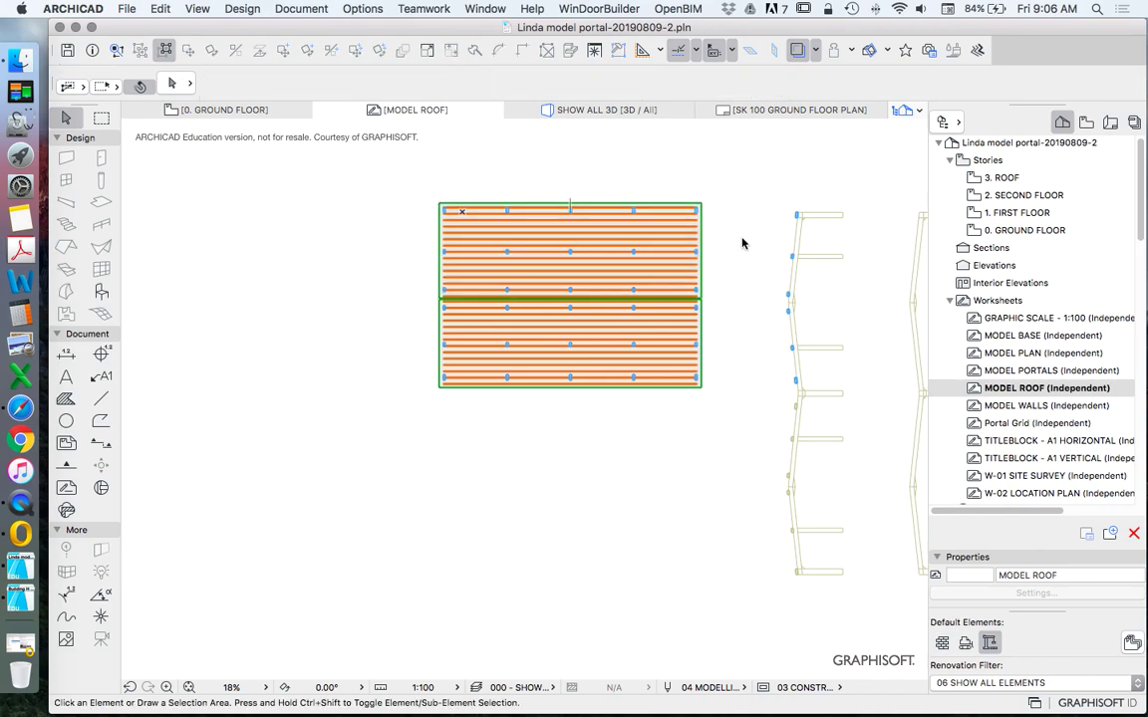
Step: Select the topmost orange purlin strip to inspect its fill, then clear the selection
scroll(691, 212, up, 3)
scroll(691, 210, up, 4)
click(651, 273)
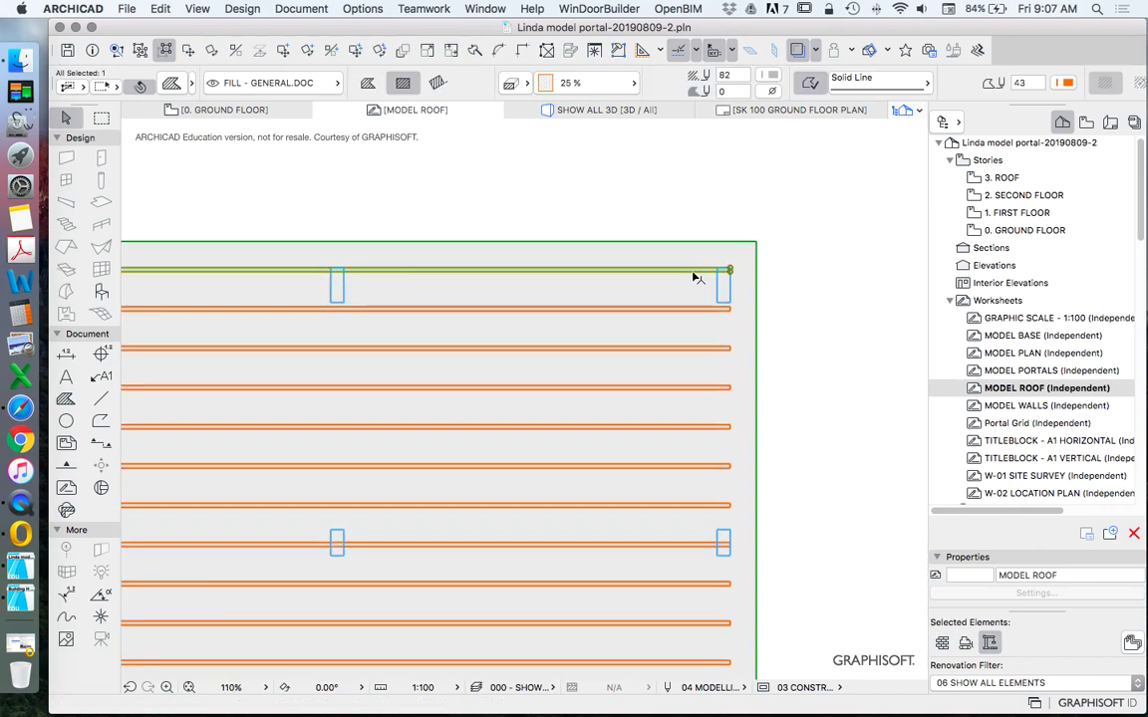
scroll(692, 274, up, 4)
scroll(598, 274, down, 3)
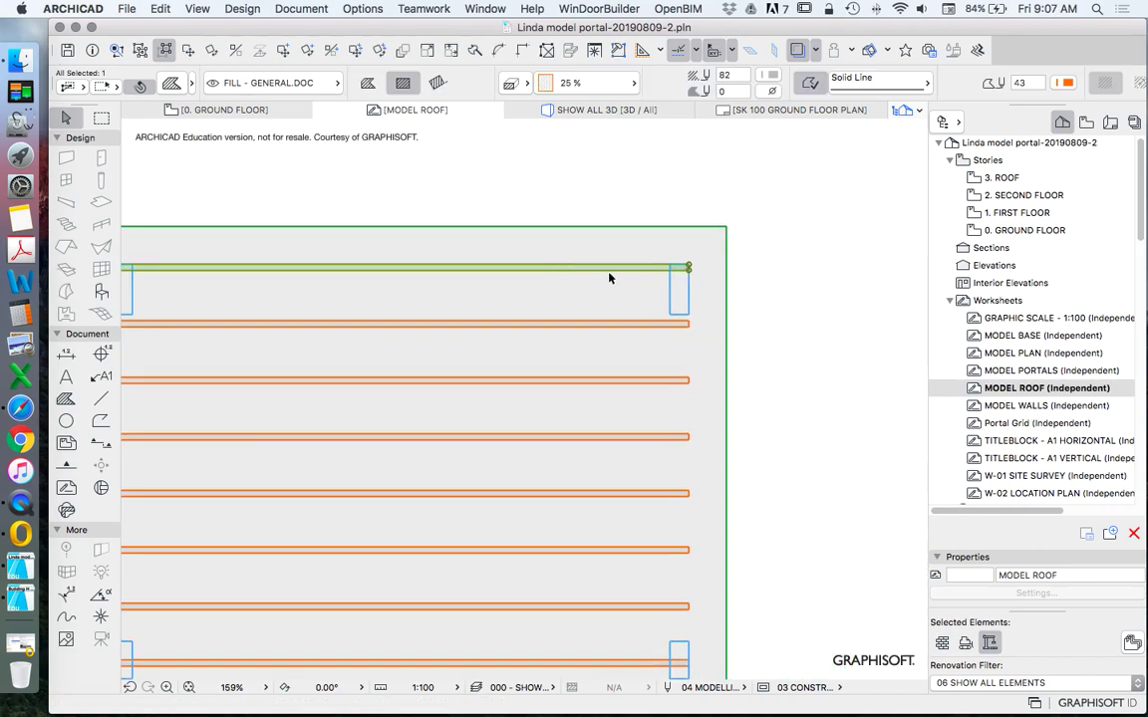
click(732, 313)
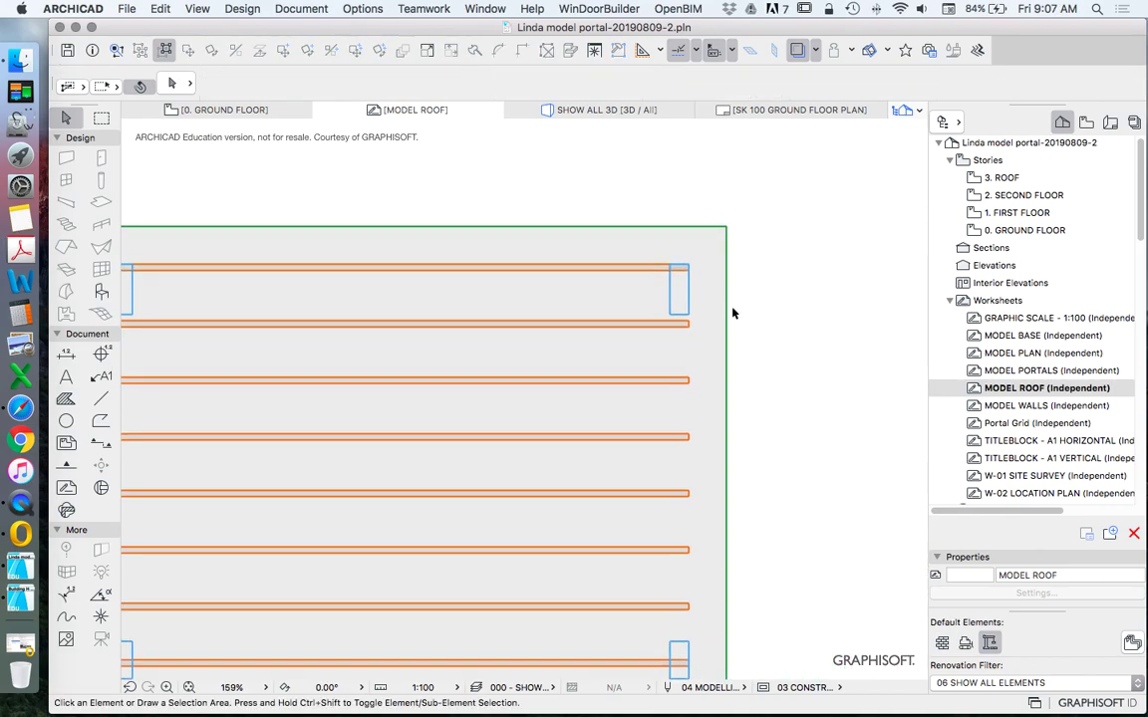
Step: Select the upper roof panel's green fill to check its rectangular openings, then clear the selection
scroll(522, 243, down, 3)
click(531, 237)
scroll(674, 280, down, 2)
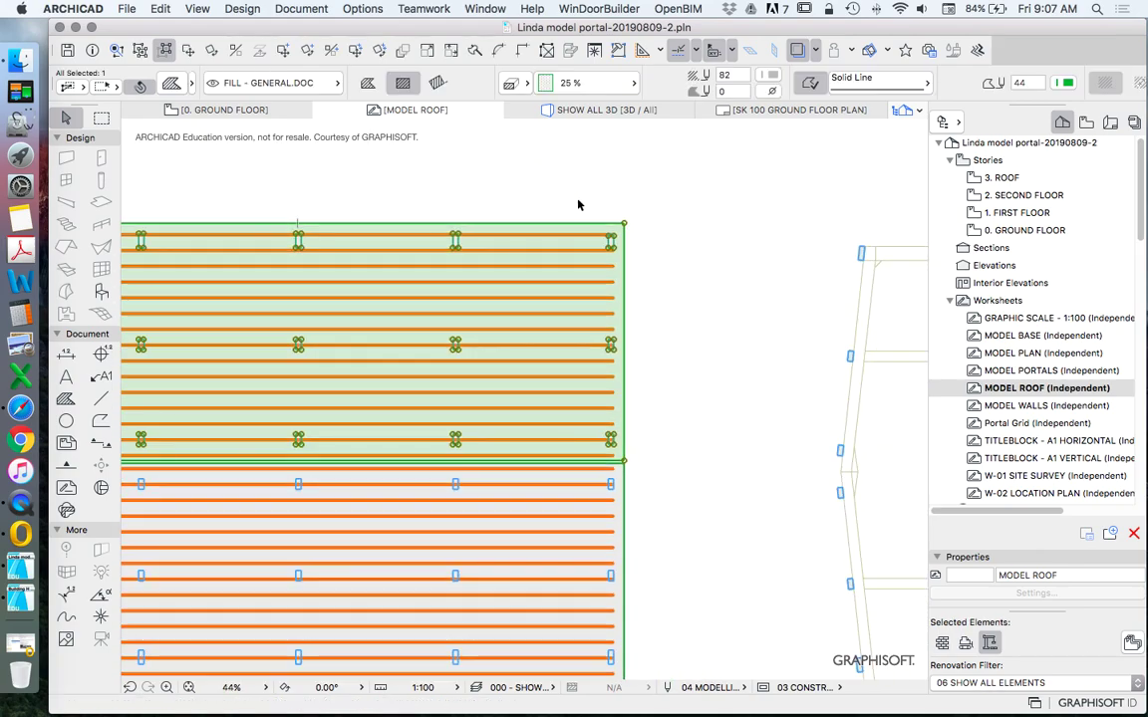
scroll(578, 204, down, 2)
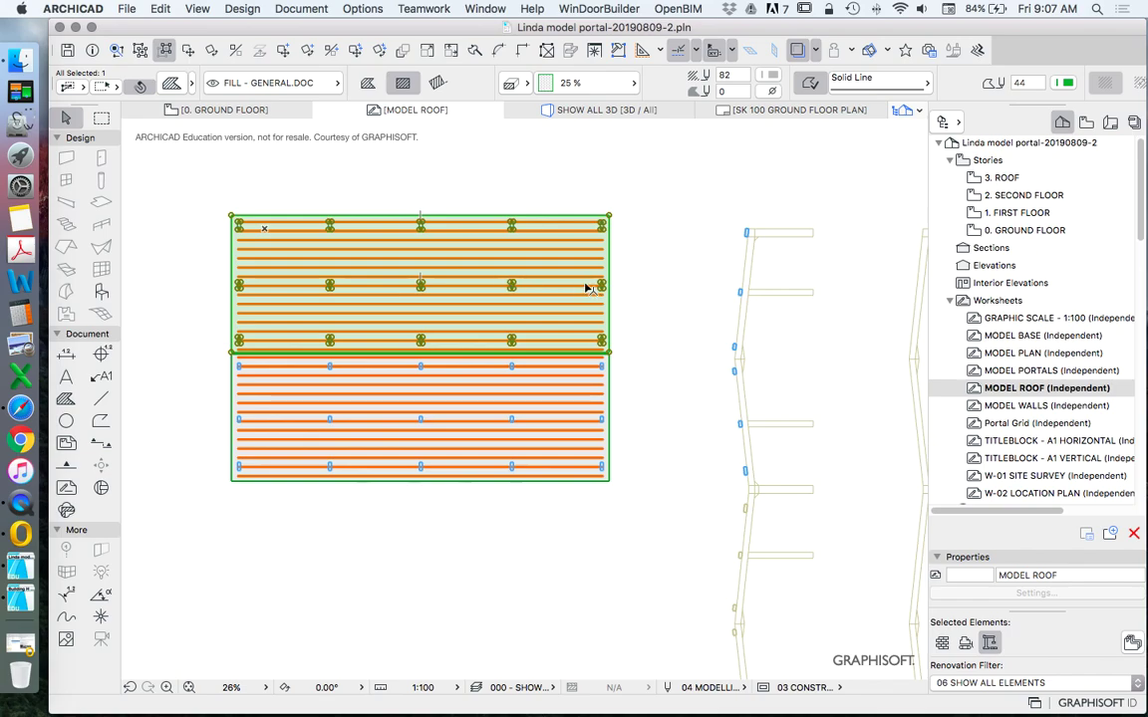
click(649, 297)
Step: Inspect the openings at the end of the upper roof panel, reselecting the panel's fill to see how they align with the purlins
scroll(604, 269, up, 4)
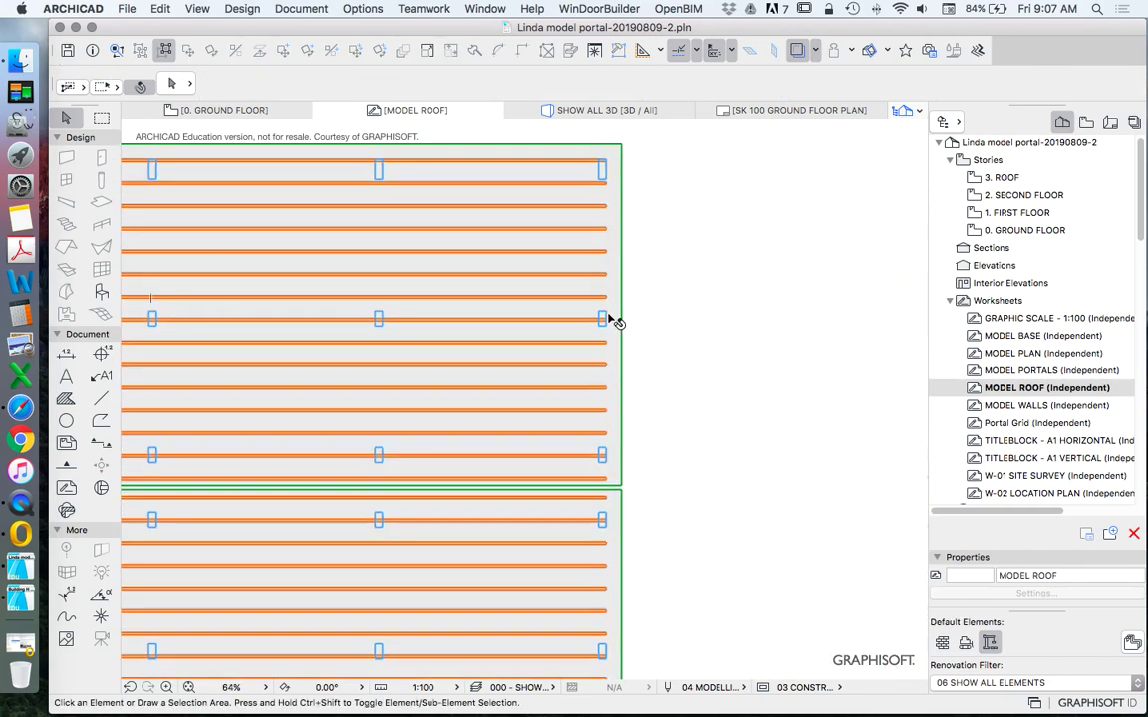
click(610, 319)
click(627, 259)
scroll(577, 284, down, 4)
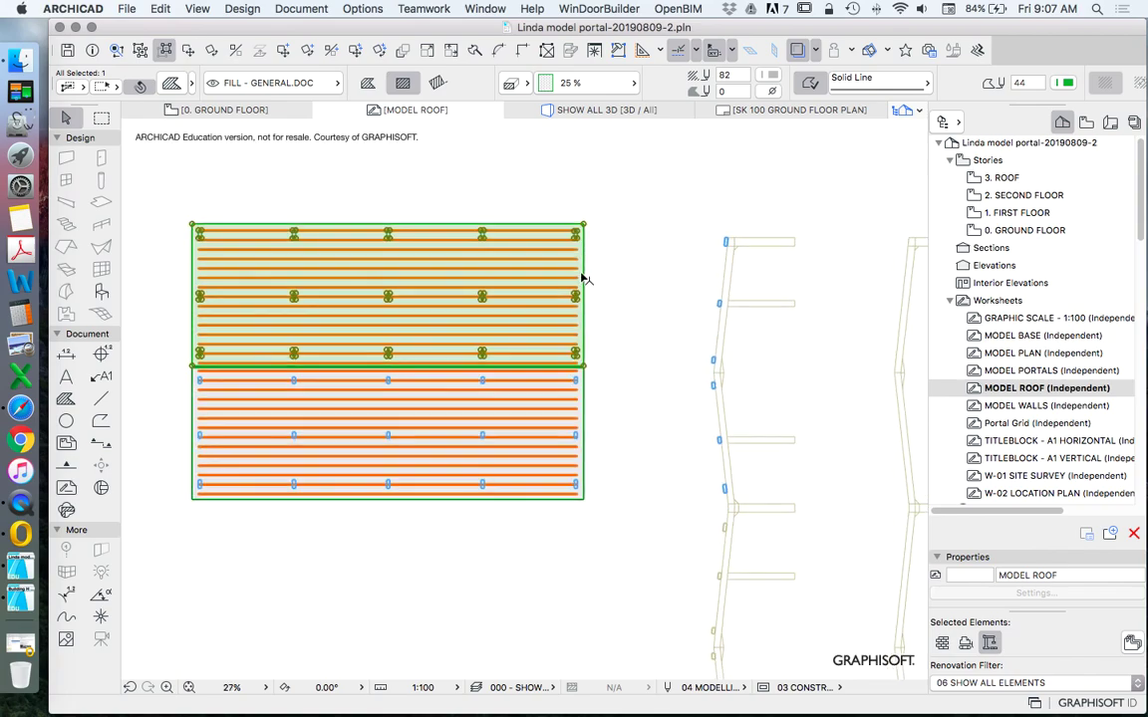
scroll(588, 284, up, 10)
click(661, 294)
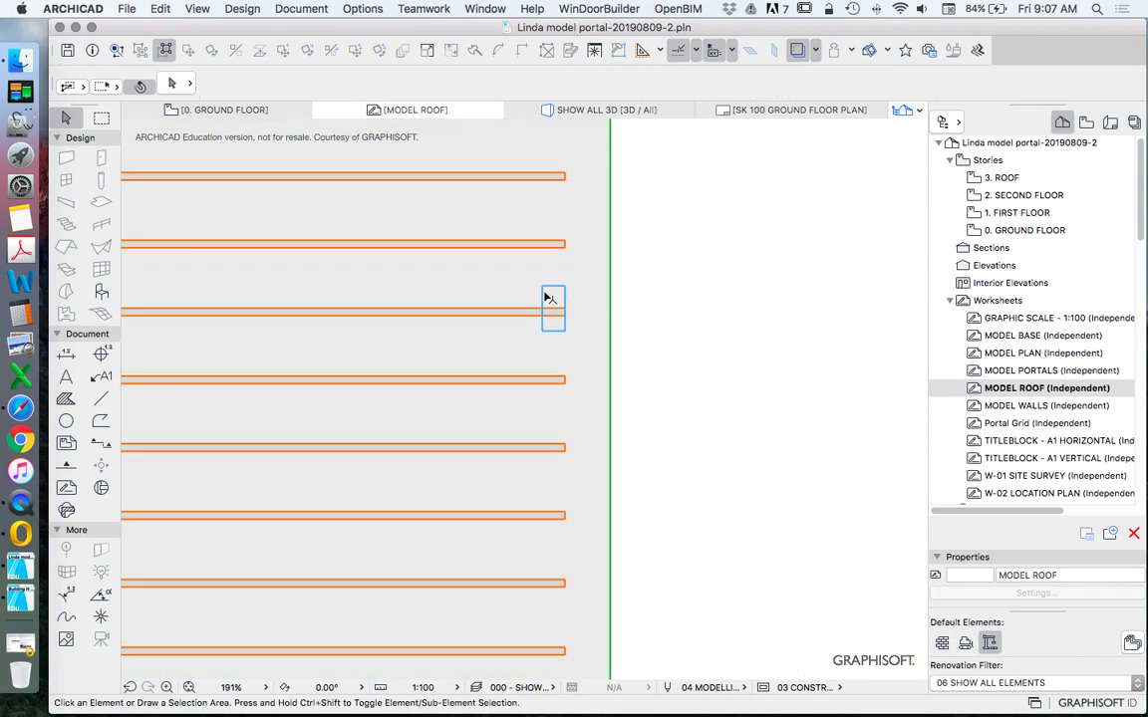
click(555, 301)
scroll(652, 294, down, 8)
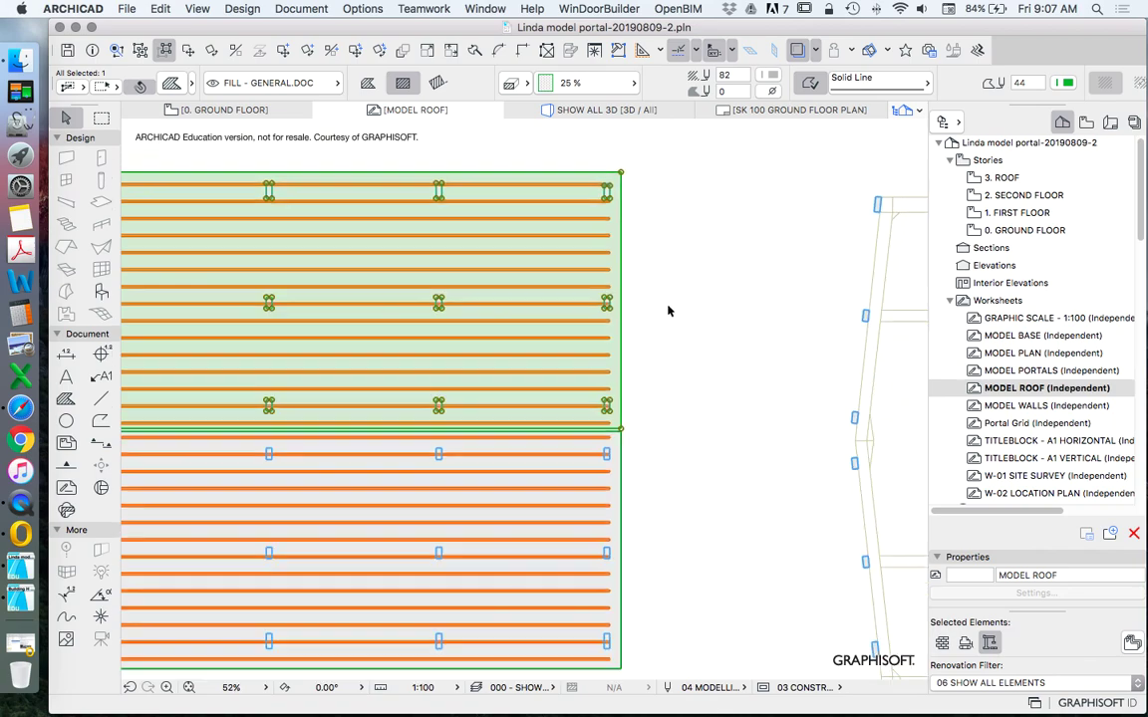
Step: Compare the openings in the upper roof panel's fill with the tabs on the first portal frame, then clear the selection
click(706, 323)
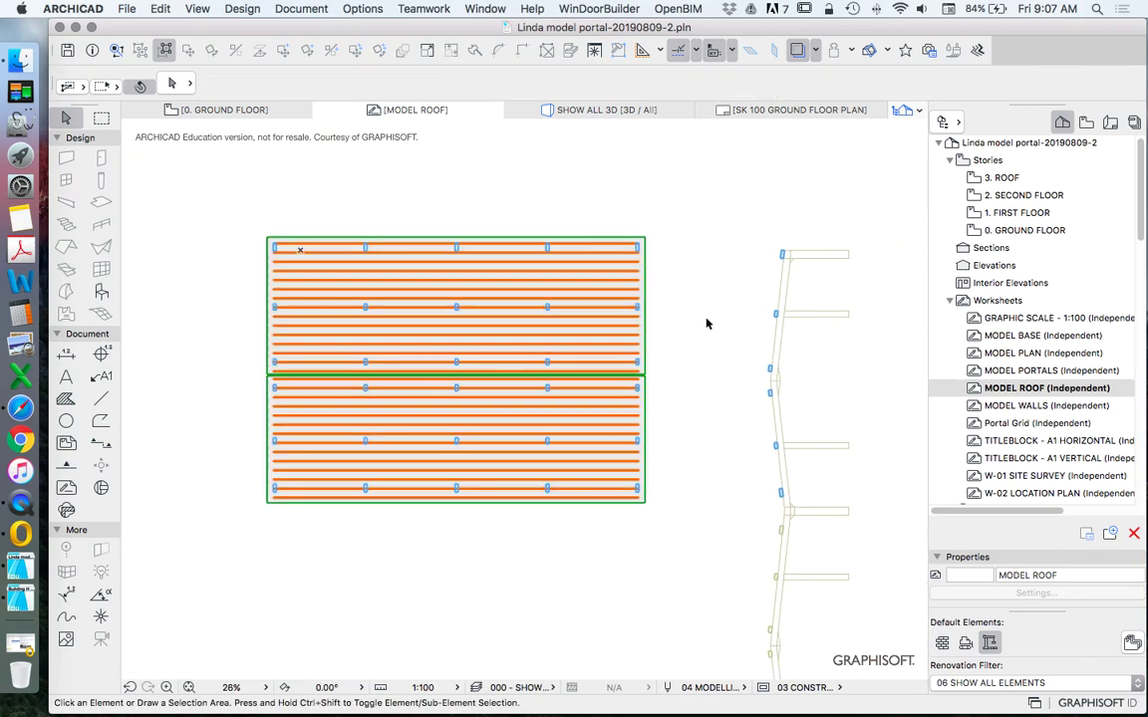
click(649, 295)
scroll(684, 306, up, 2)
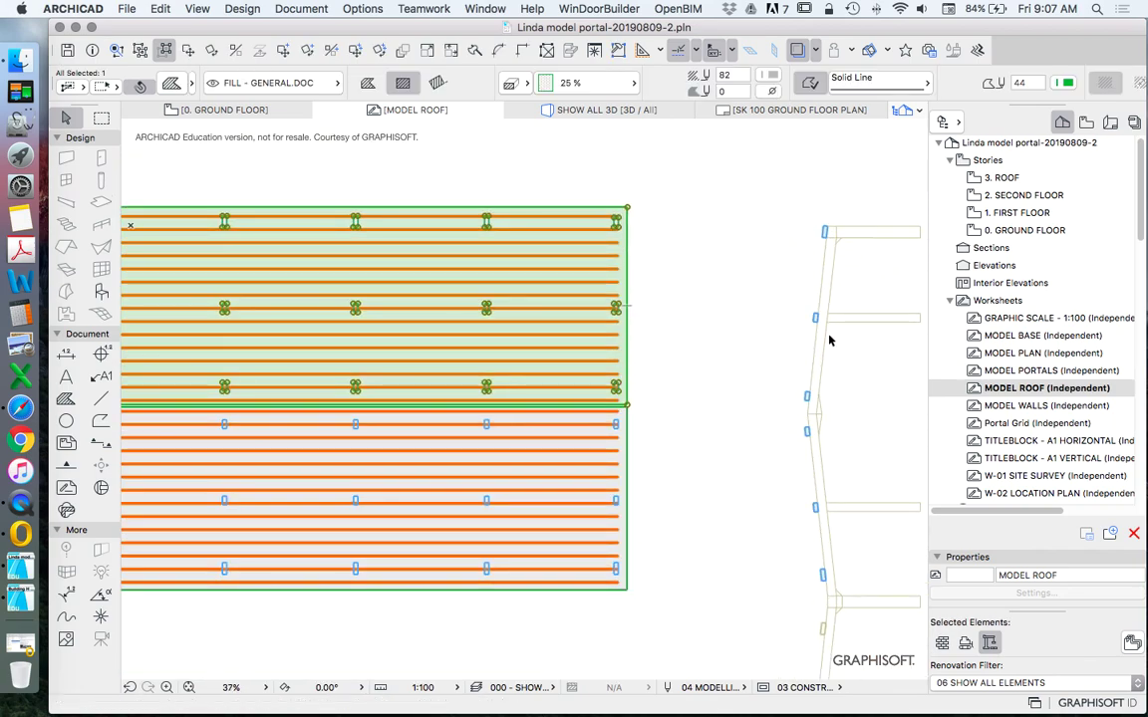
scroll(737, 325, down, 3)
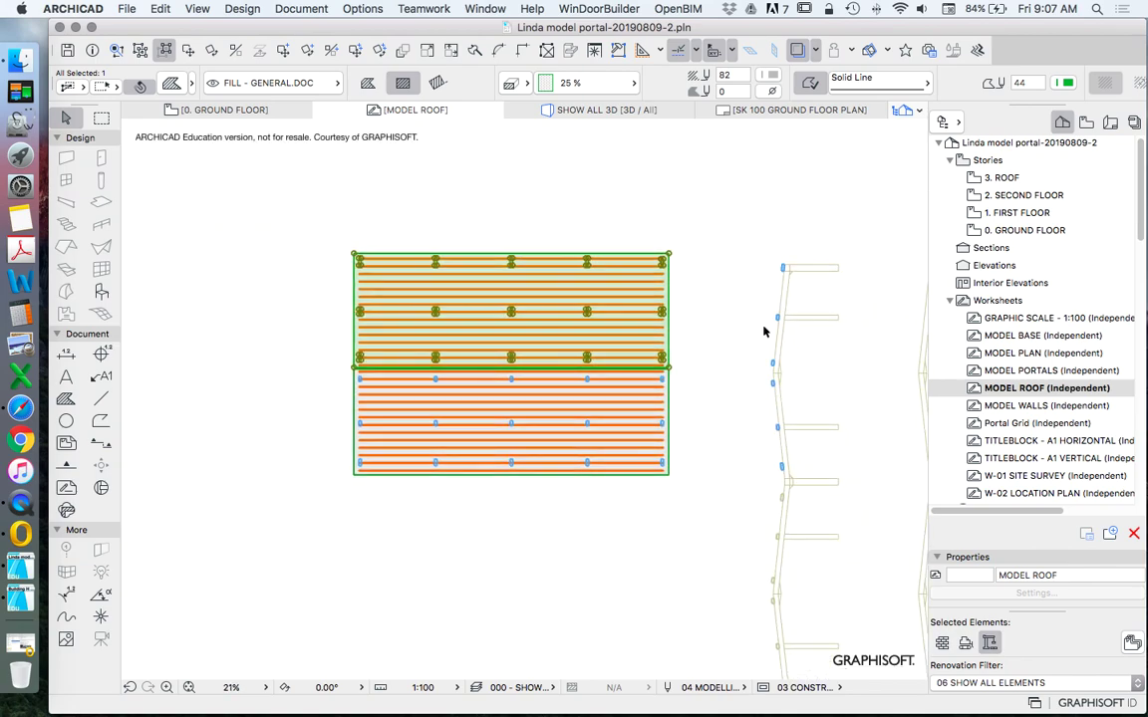
scroll(781, 326, up, 3)
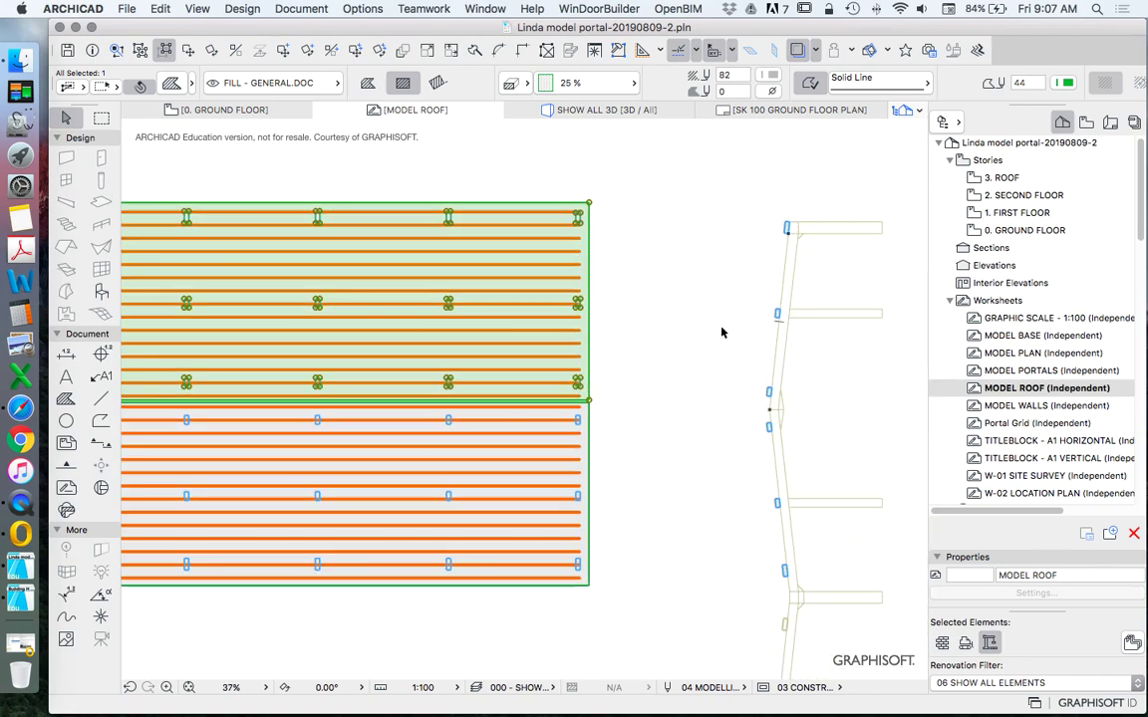
click(701, 319)
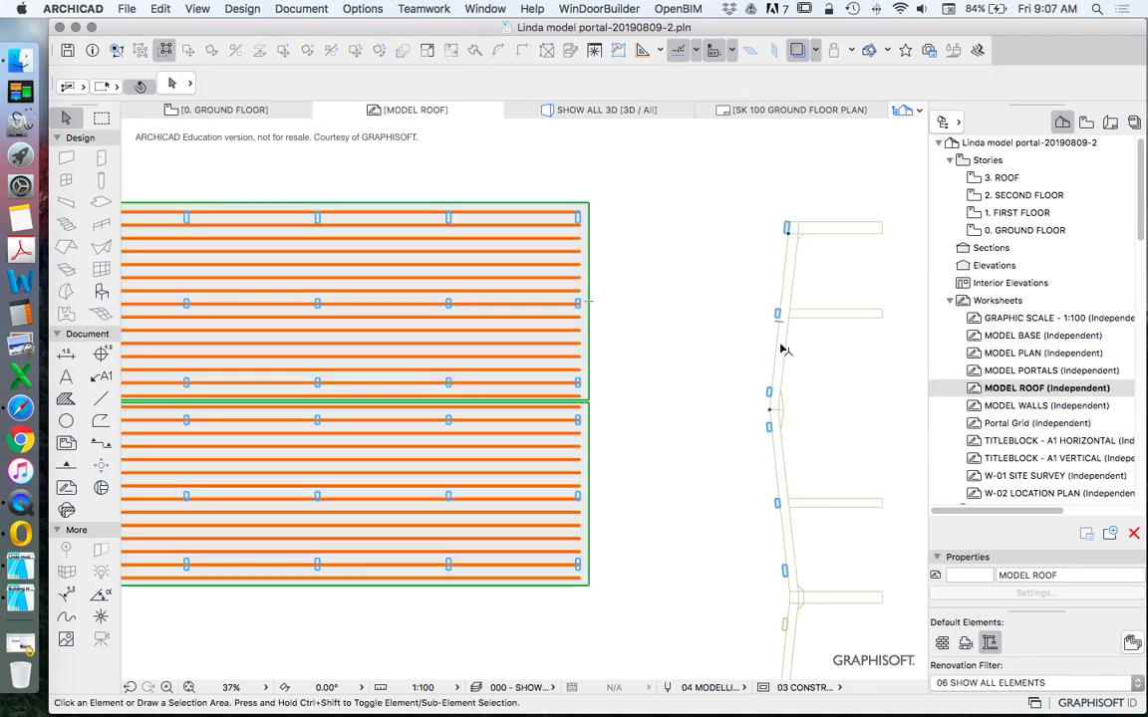
click(582, 265)
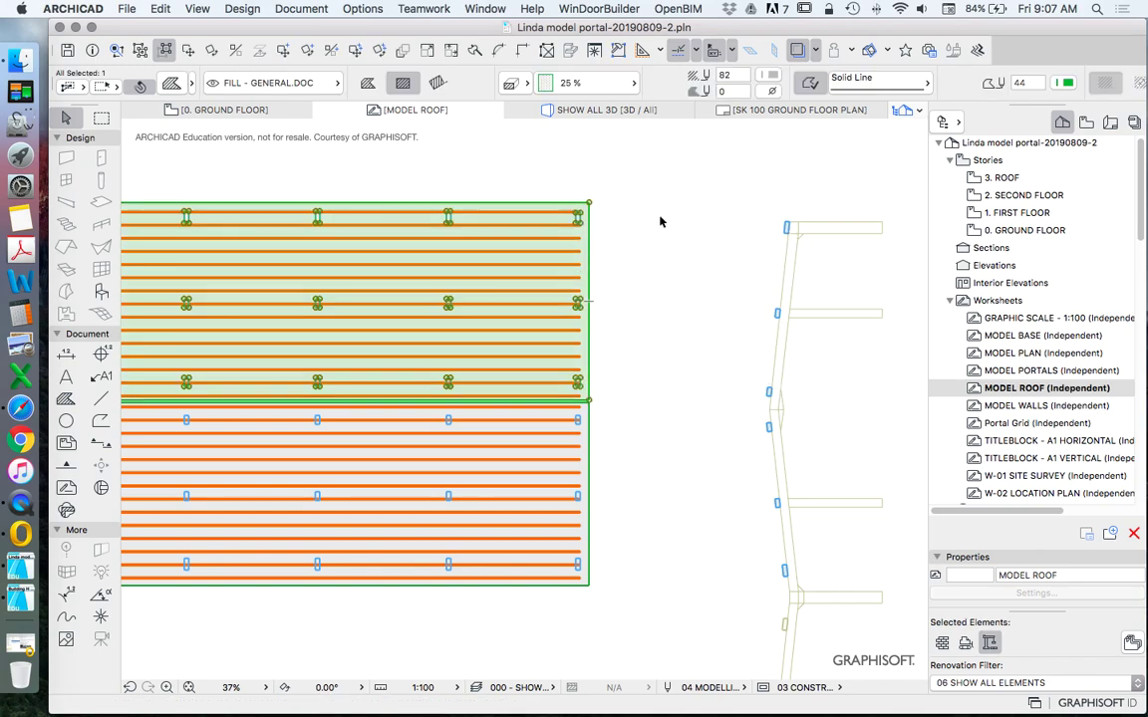
click(666, 287)
scroll(666, 287, down, 4)
Step: Select both adjoining roof panels with their purlins and openings and move them horizontally, farther away from the portal frames
click(340, 226)
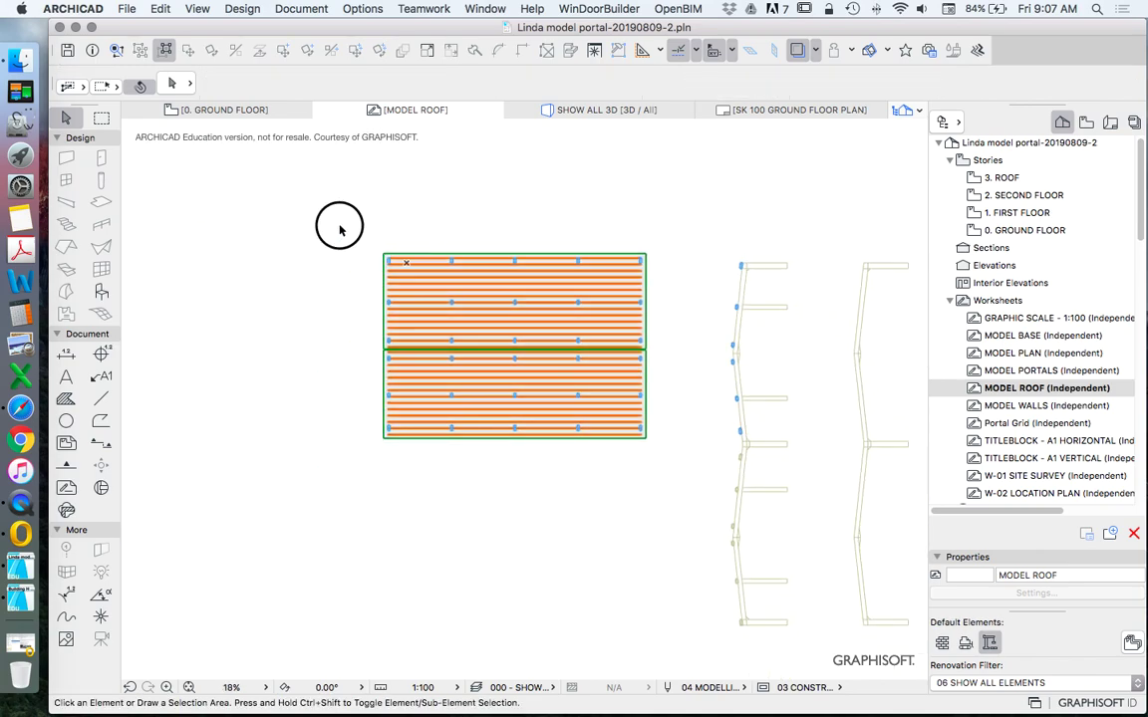
scroll(616, 338, up, 7)
scroll(574, 337, down, 5)
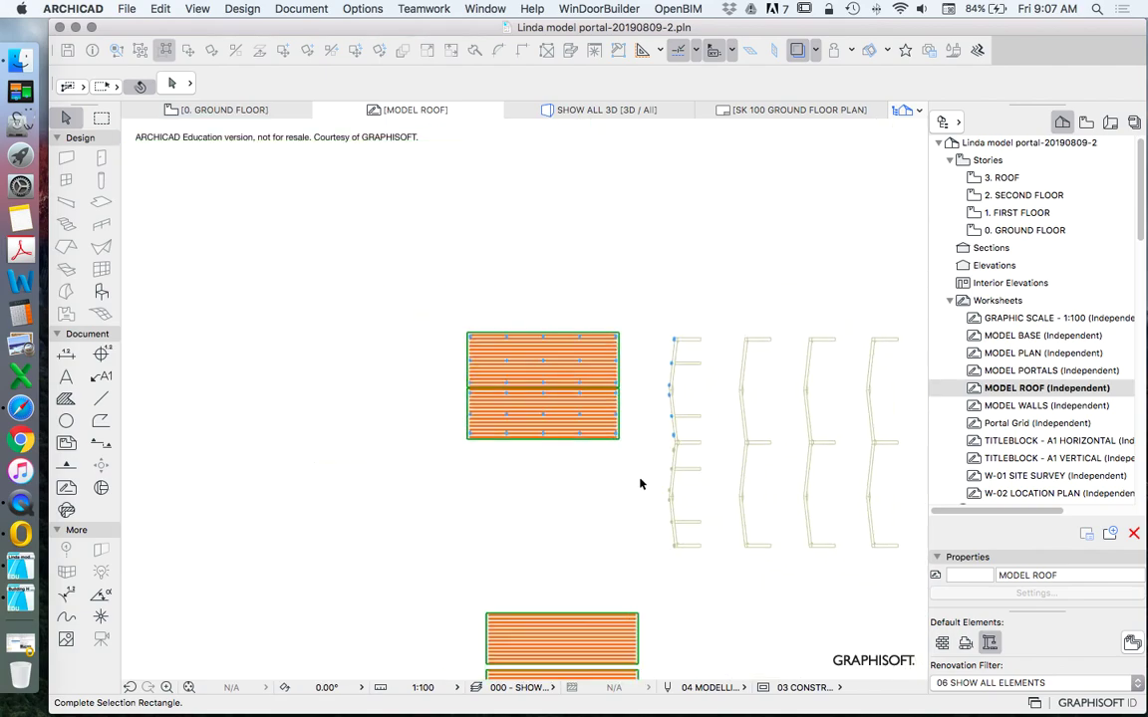
click(638, 477)
right_click(602, 258)
mouse_move(697, 387)
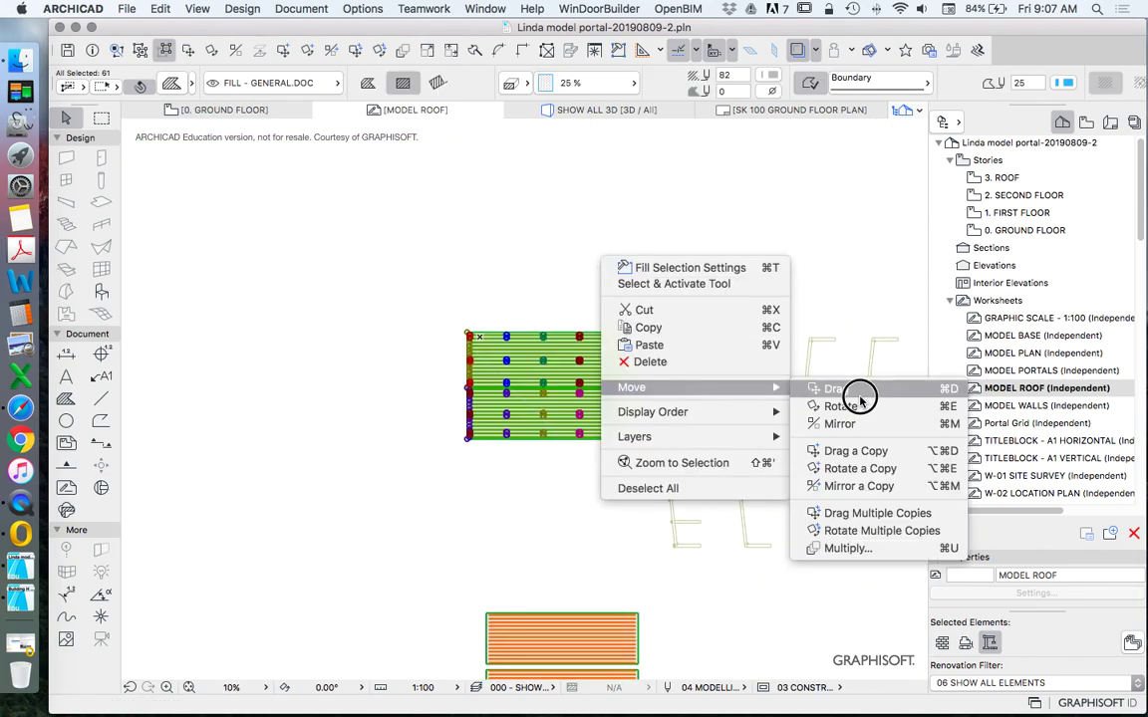
click(844, 390)
click(648, 377)
click(378, 376)
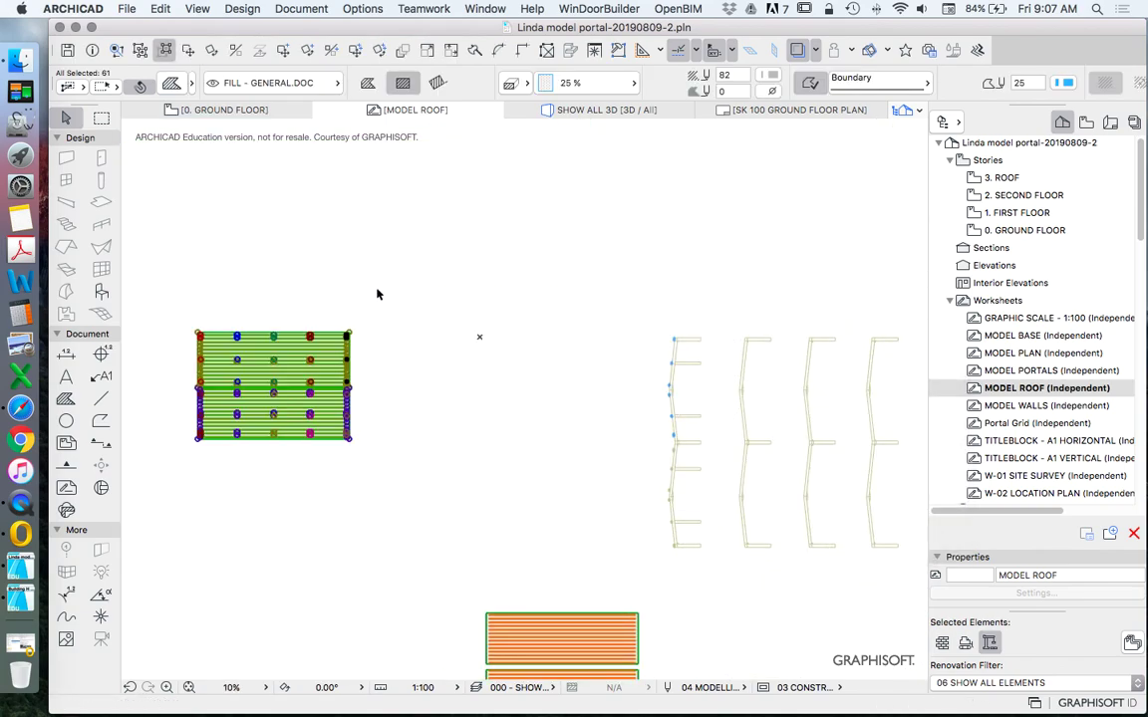
Step: Place a copy of the complete upper roof panel, including purlins and openings, between the original panels and the first portal frame
click(374, 292)
click(195, 333)
scroll(741, 553, up, 10)
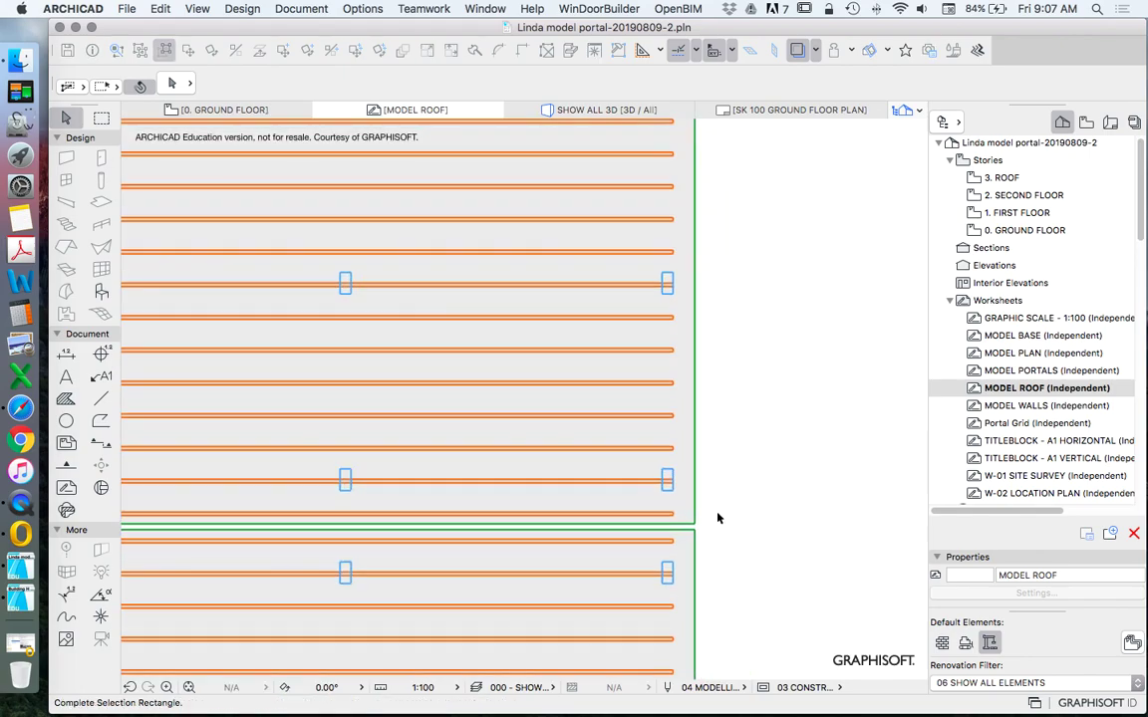
click(712, 530)
scroll(713, 530, down, 10)
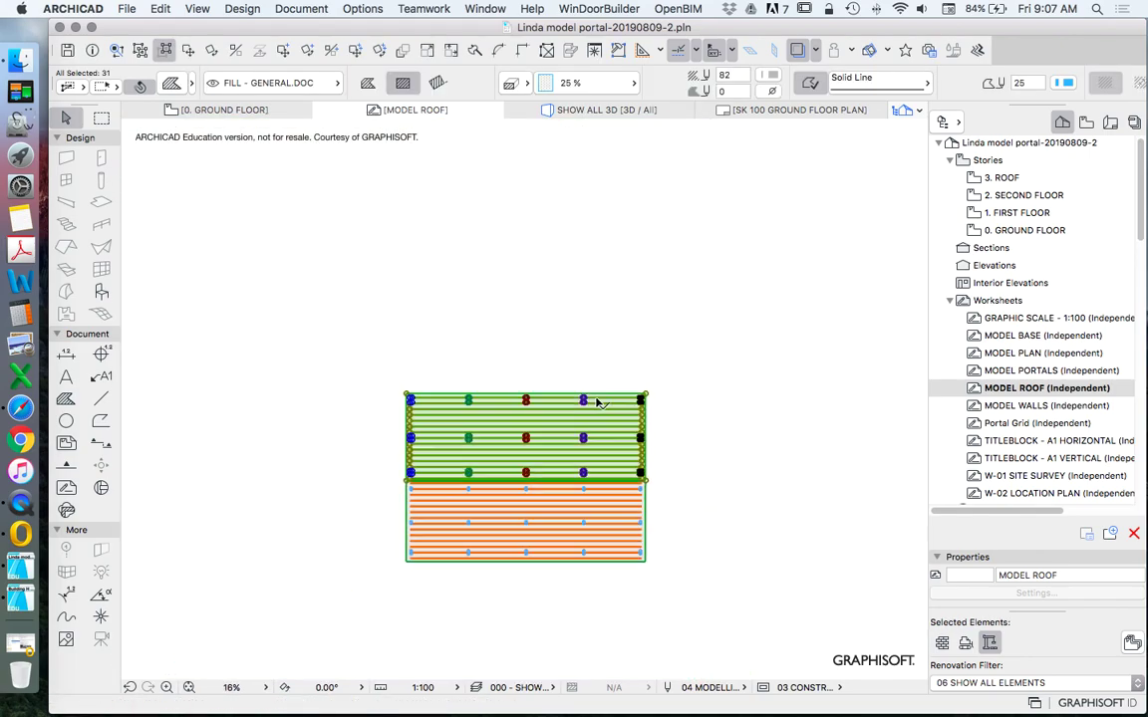
right_click(542, 321)
mouse_move(717, 445)
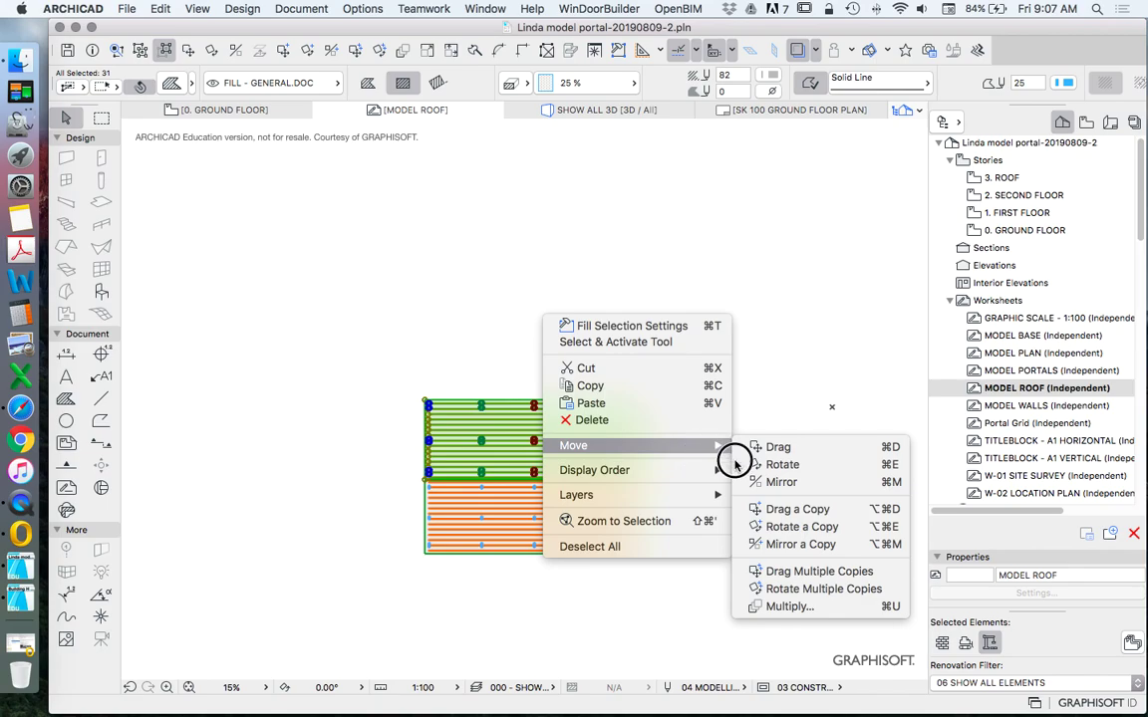
click(773, 509)
click(482, 440)
scroll(482, 440, down, 5)
click(654, 430)
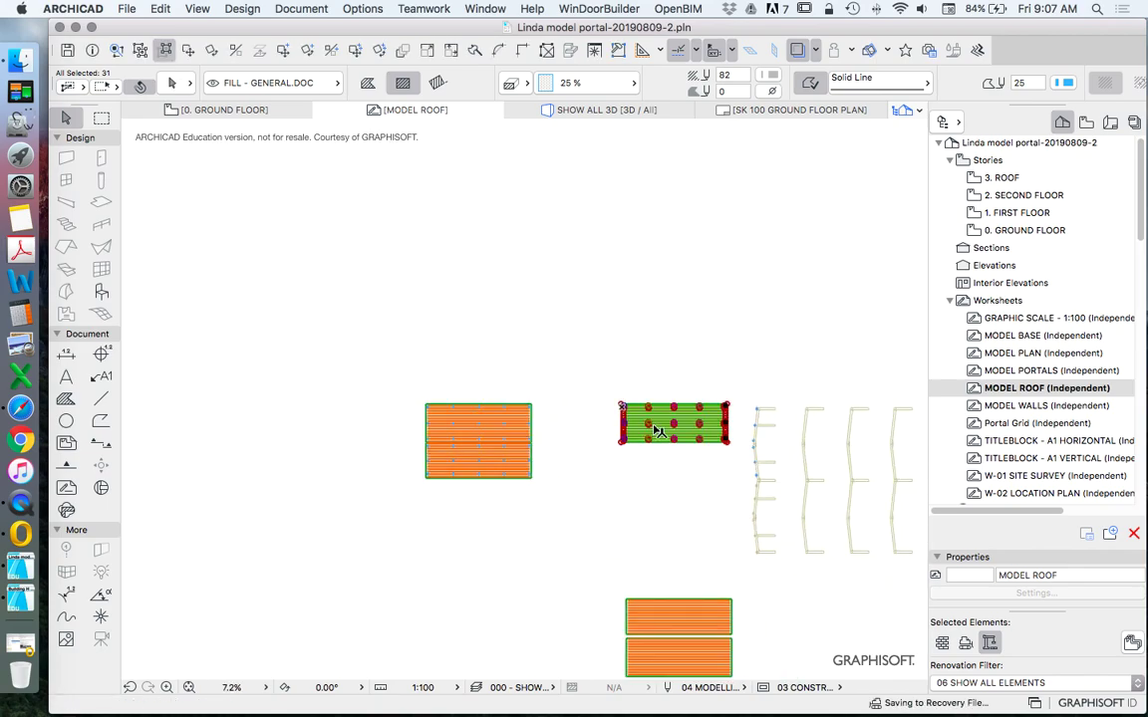
Step: Group the copied upper panel and rotate it about 6.09° clockwise to match the upper roof slope of the first portal
click(159, 9)
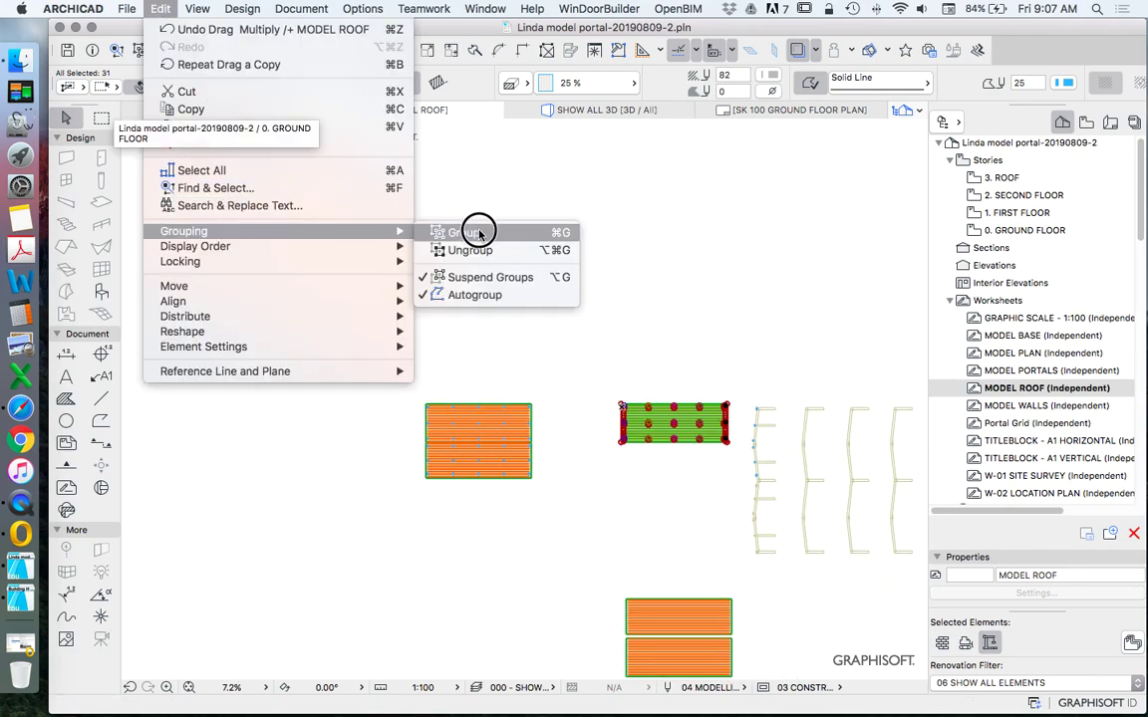
click(476, 228)
scroll(764, 456, up, 5)
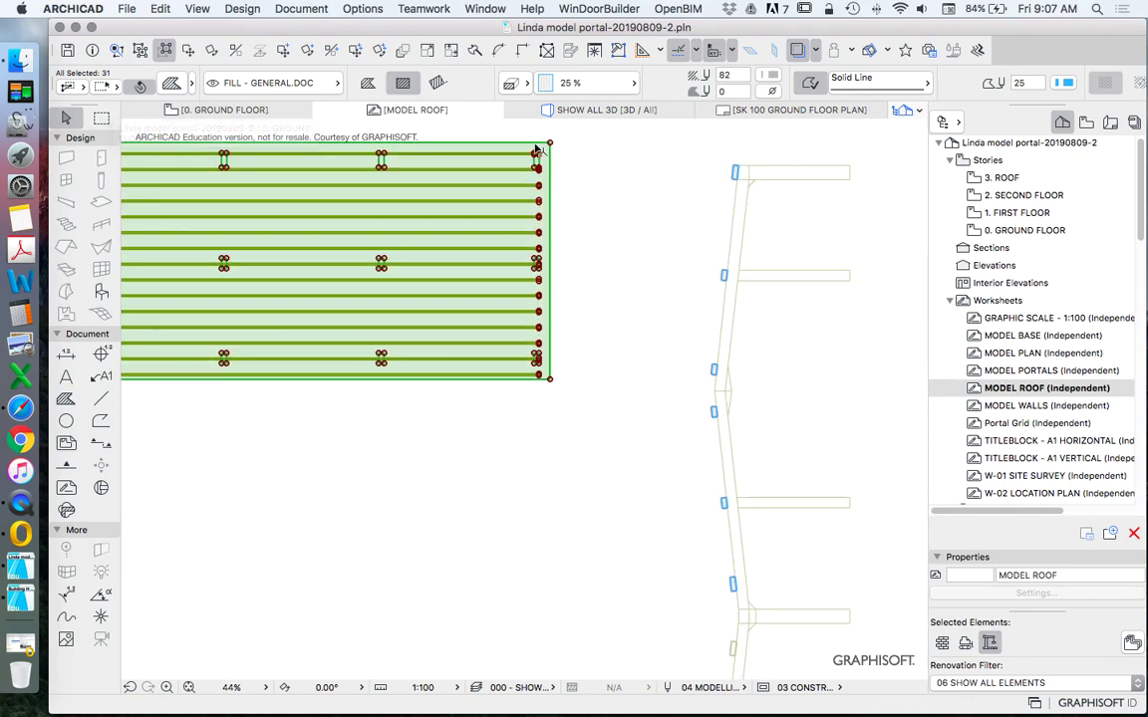
click(212, 52)
scroll(678, 397, up, 5)
click(681, 396)
click(687, 182)
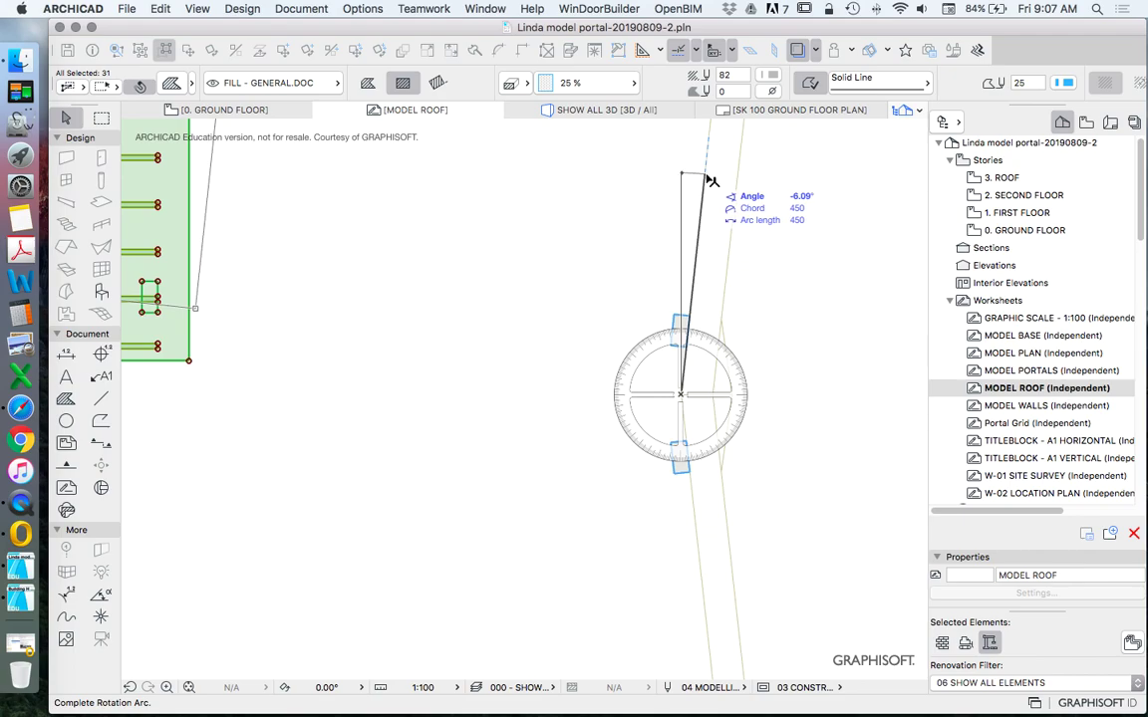
click(698, 183)
Step: Move the rotated upper panel so its lower corner nearest the portal meets the outer ridge point of the first portal frame
scroll(657, 376, down, 3)
right_click(618, 168)
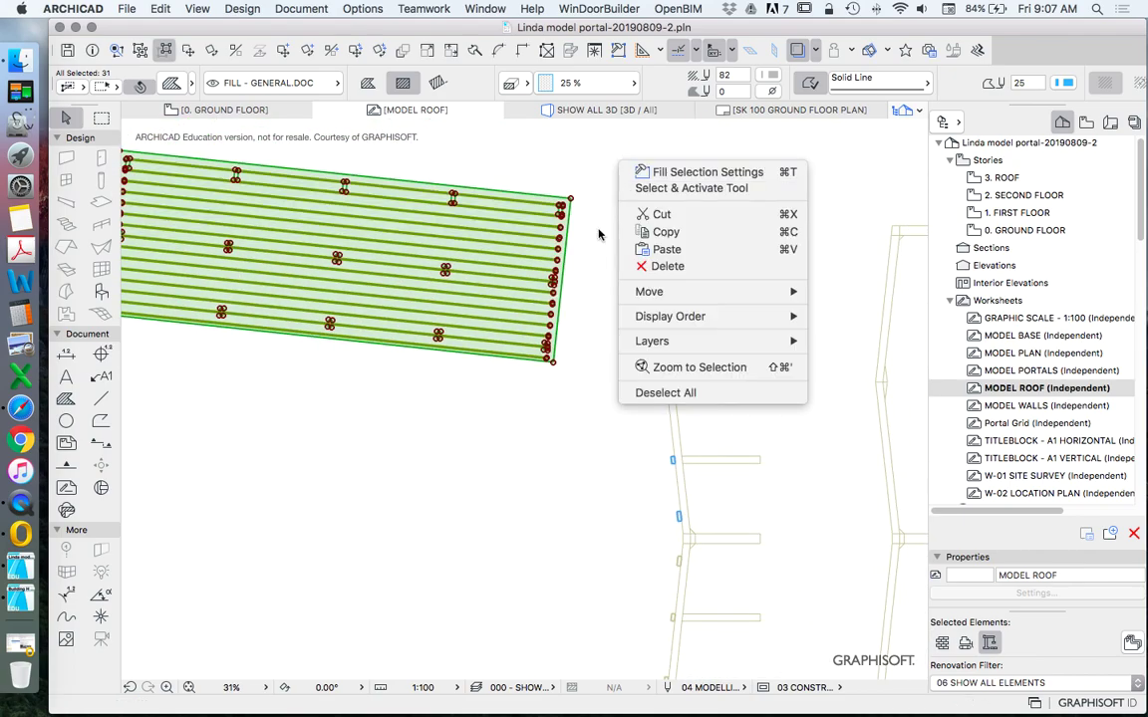
mouse_move(722, 291)
click(824, 289)
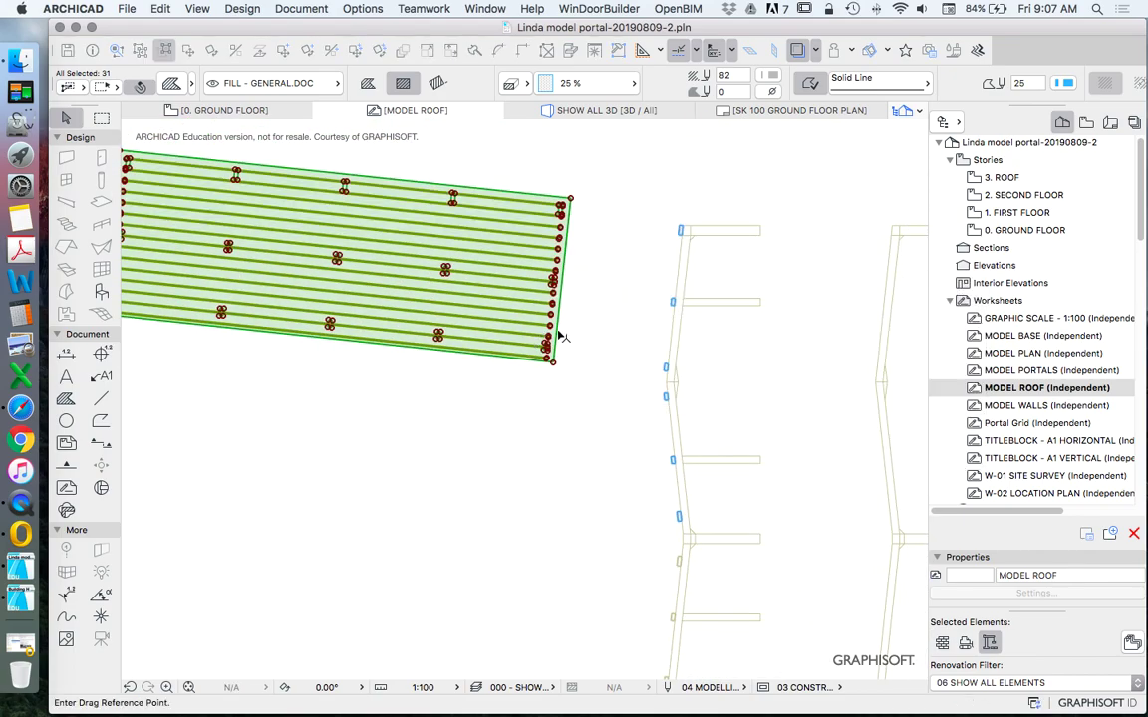
scroll(558, 370, up, 3)
click(558, 370)
scroll(628, 345, right, 10)
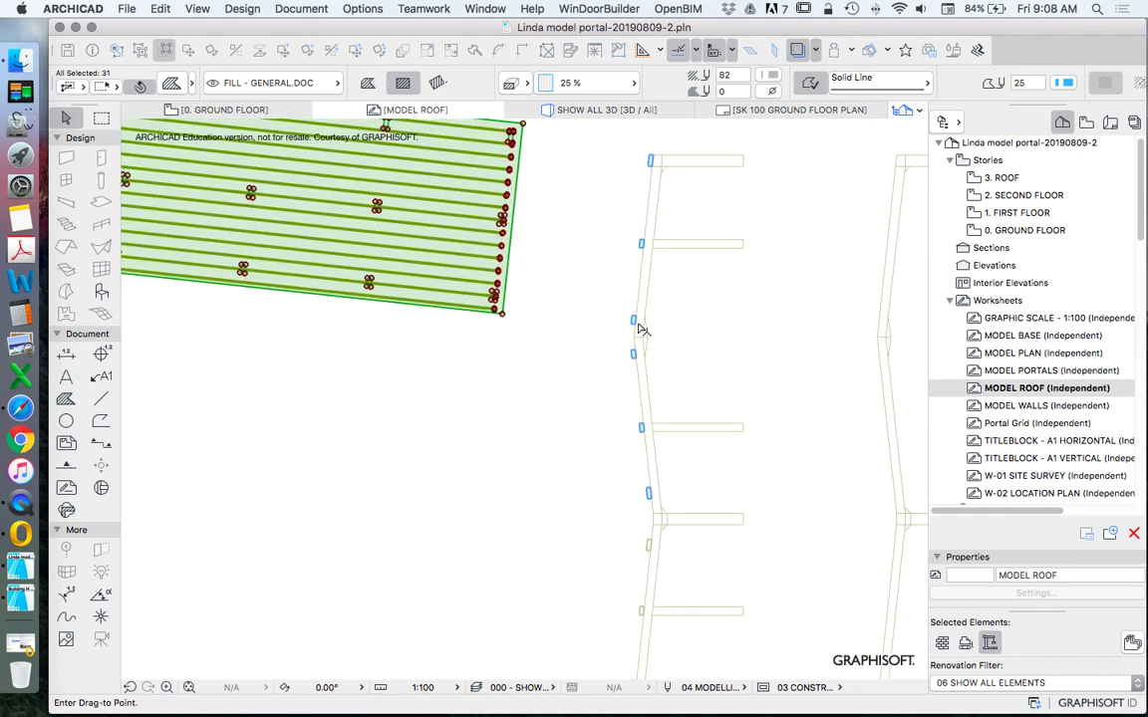
click(609, 339)
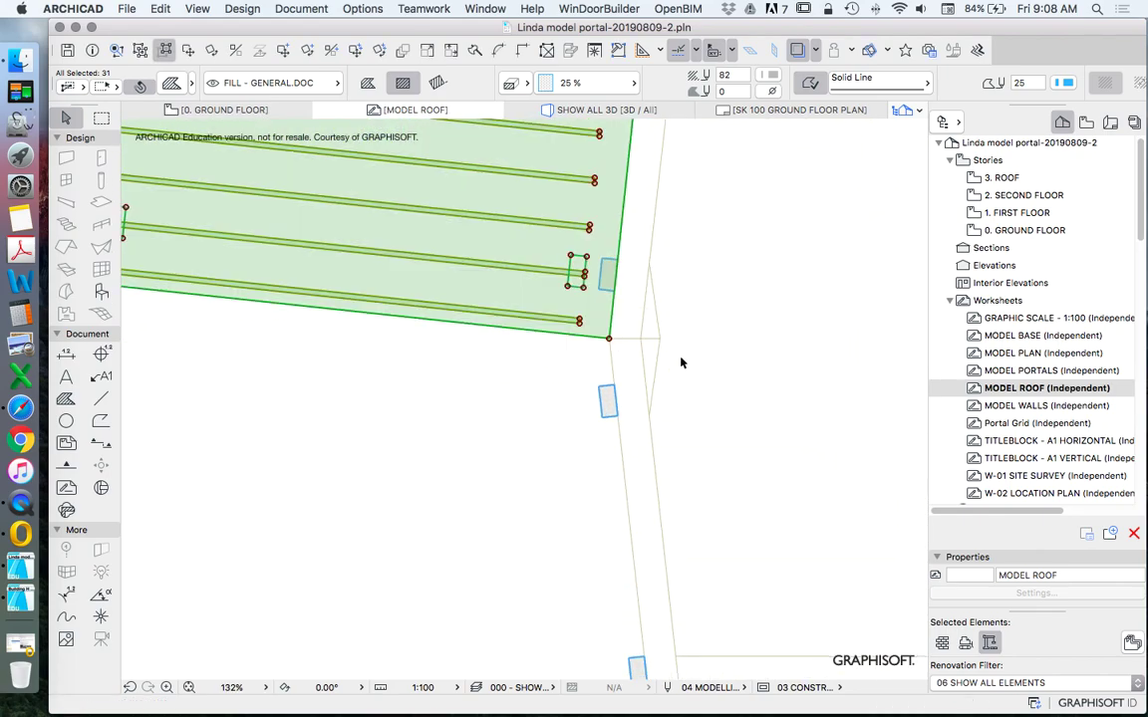
Step: Examine how the rotated panel's edge and openings line up with the portal frame's slope and tabs from eave to ridge
scroll(682, 362, down, 5)
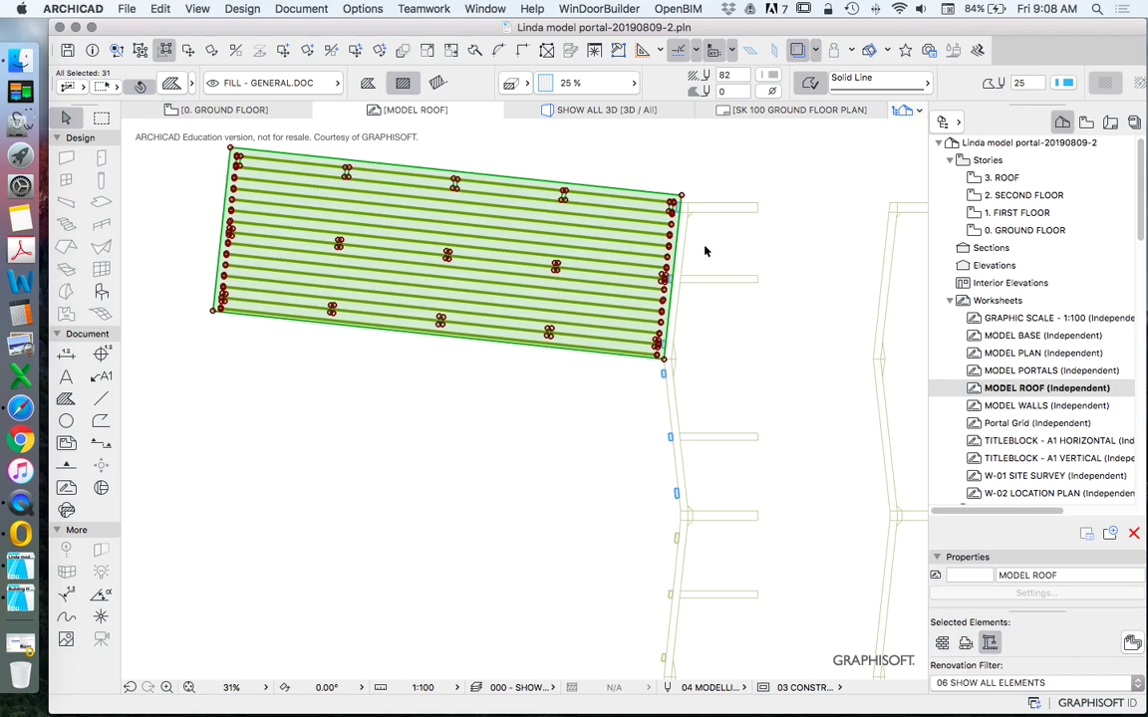
scroll(702, 252, down, 3)
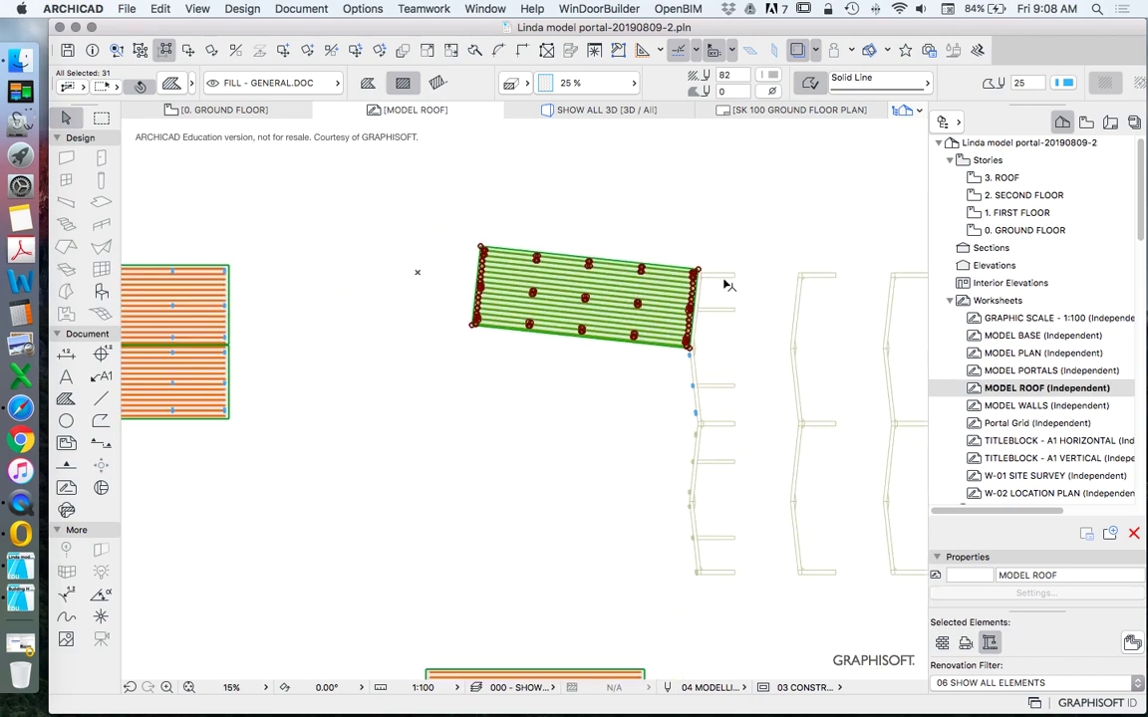
scroll(719, 287, up, 8)
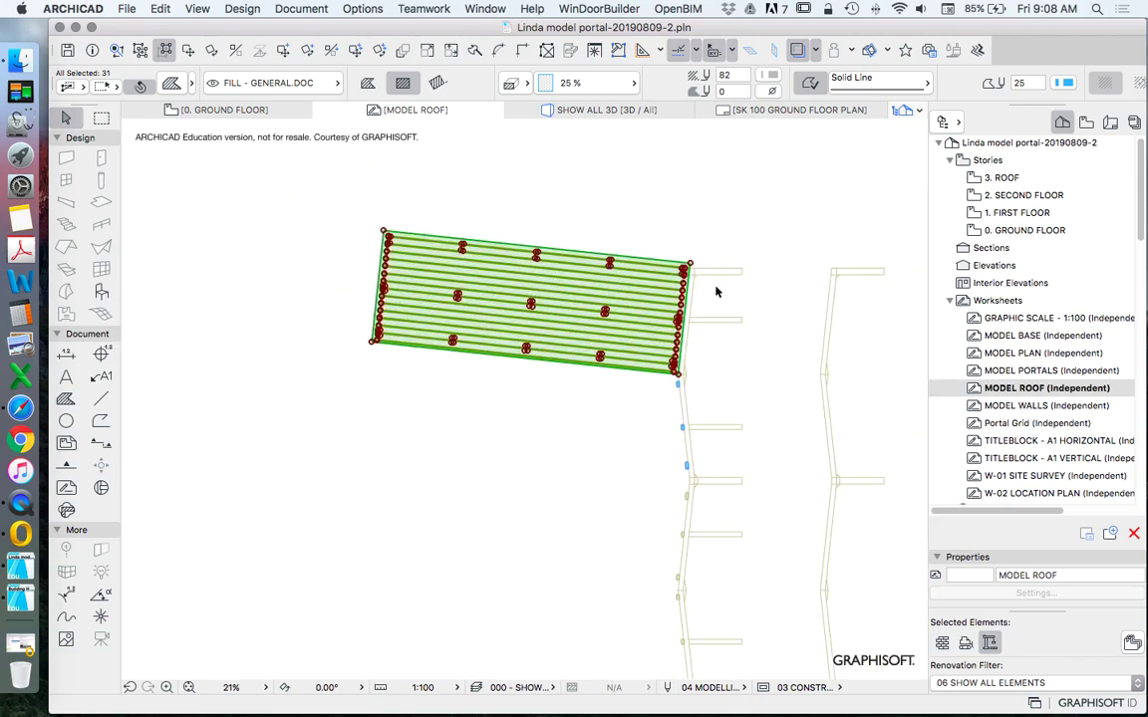
scroll(651, 539, up, 3)
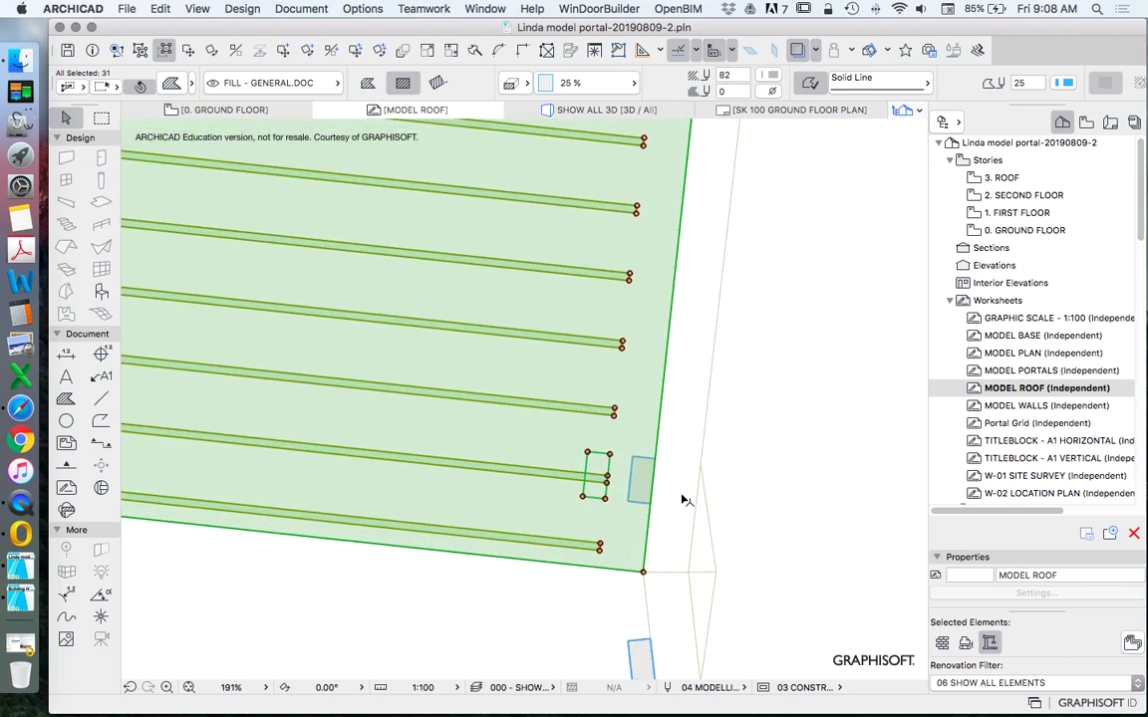
scroll(743, 443, down, 10)
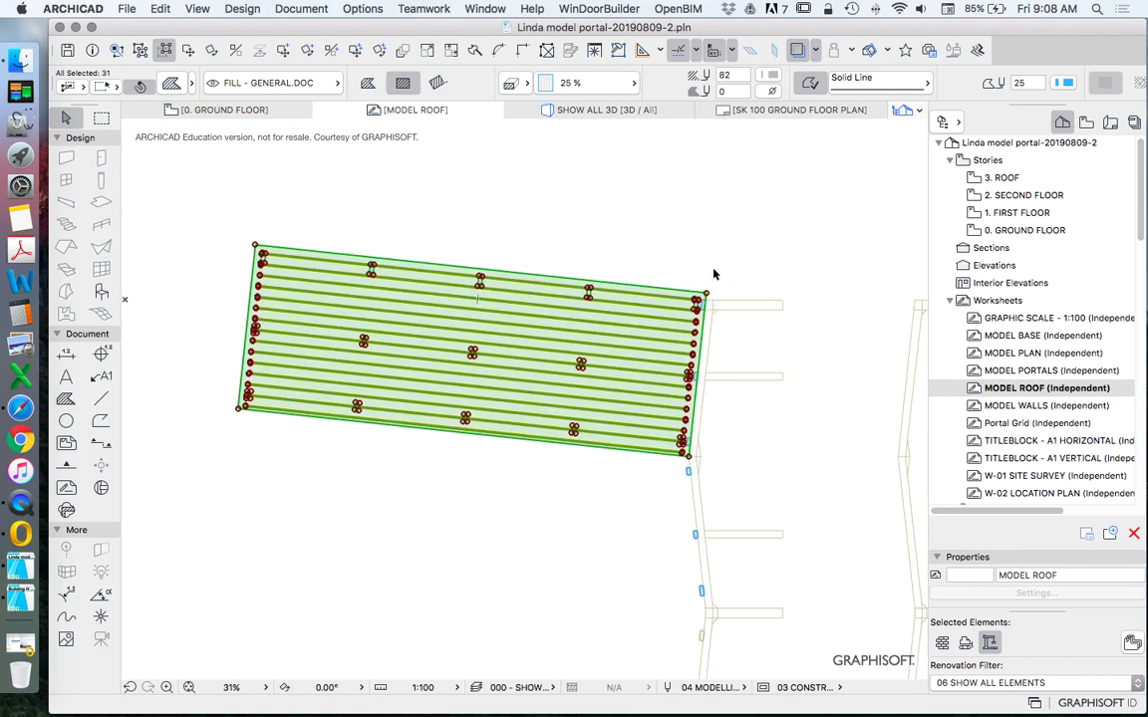
scroll(713, 274, down, 1)
scroll(638, 306, down, 3)
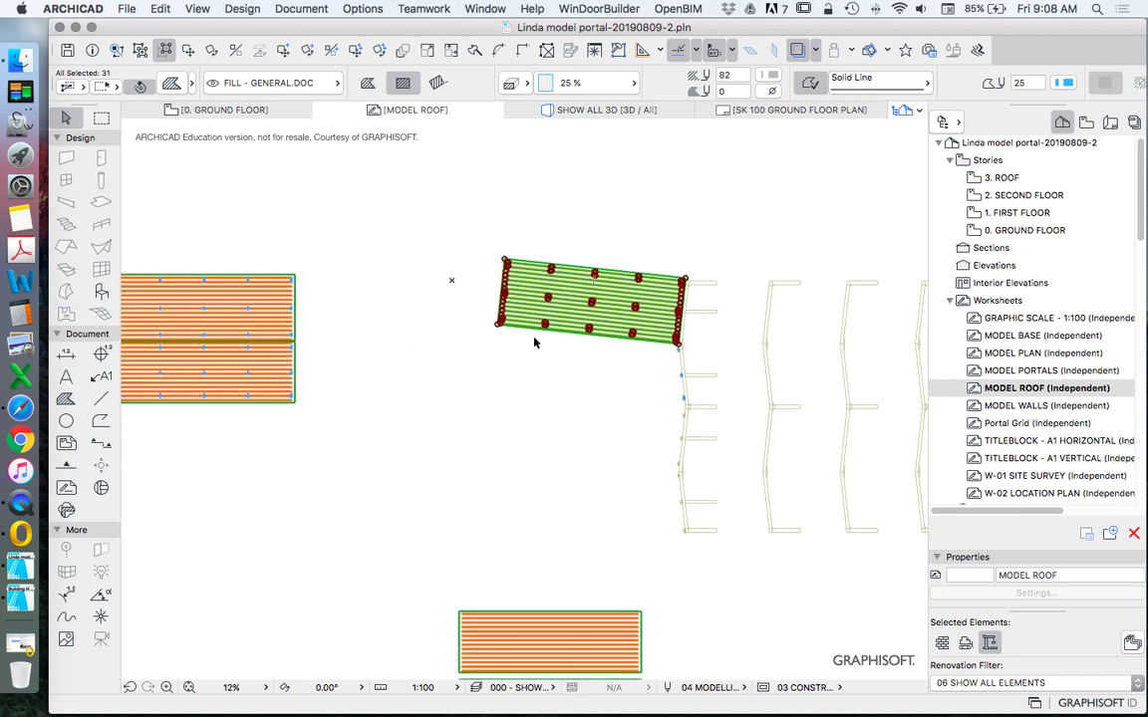
Step: Place a copy of the complete lower roof panel, including purlins and openings, beside the first portal below the rotated panel
click(428, 438)
scroll(444, 441, down, 3)
scroll(241, 381, up, 10)
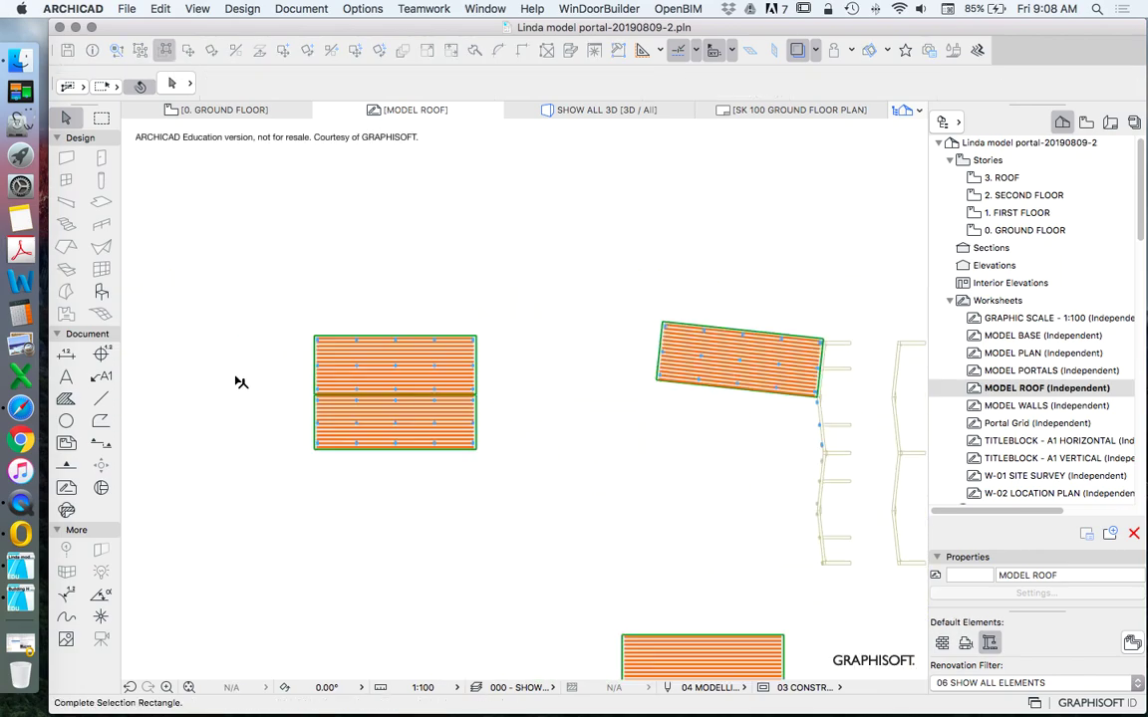
scroll(365, 412, up, 3)
click(267, 193)
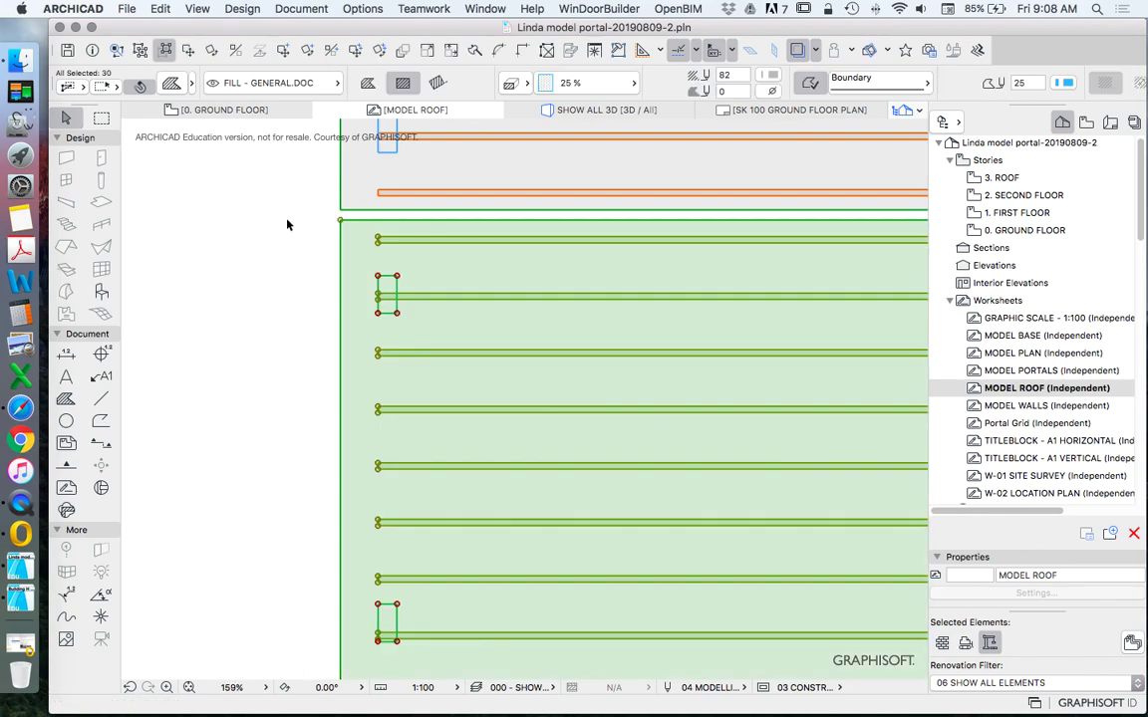
click(156, 8)
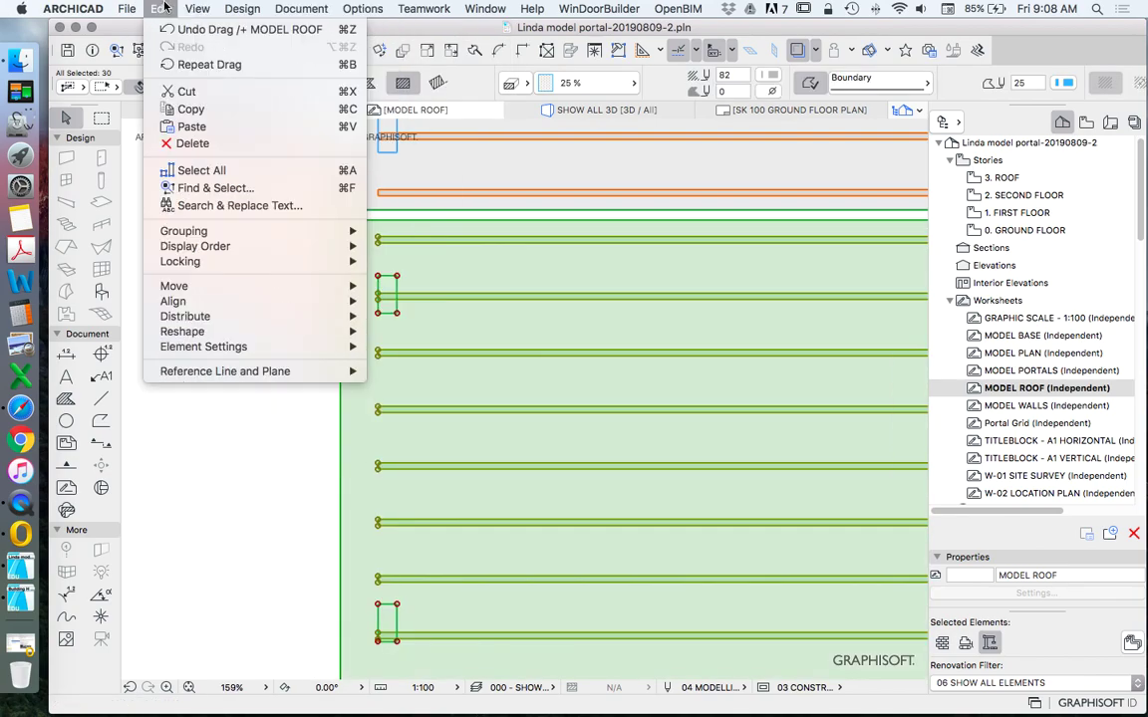
mouse_move(299, 287)
click(407, 369)
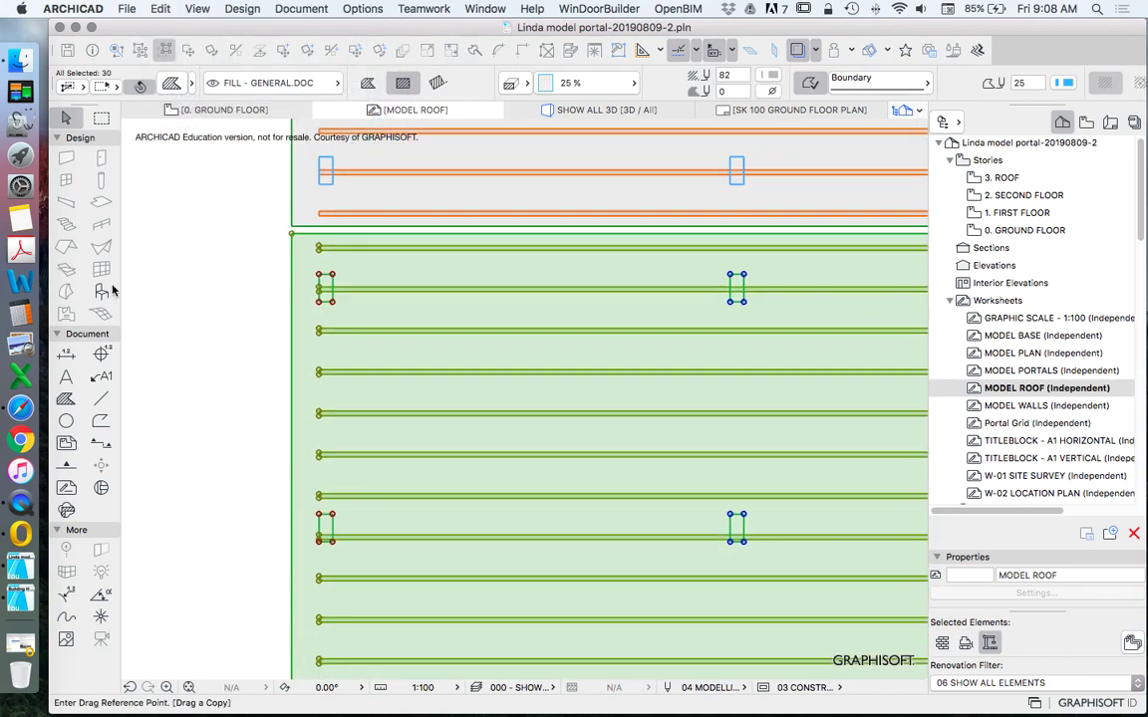
scroll(267, 306, down, 3)
click(345, 328)
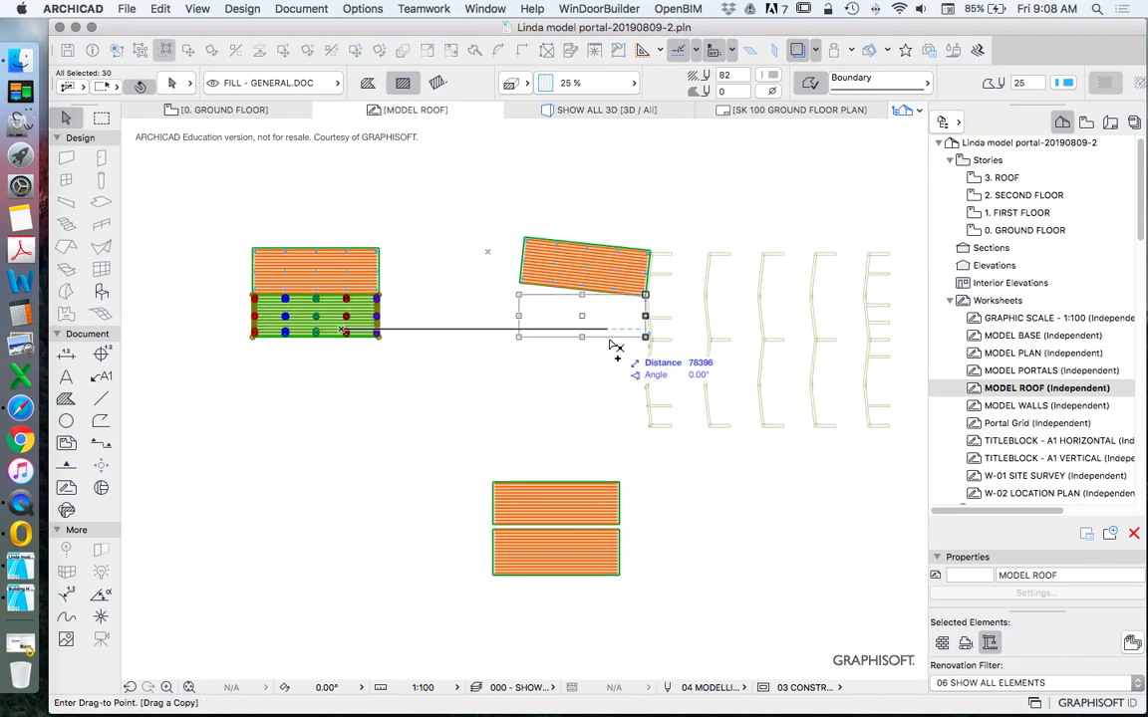
click(596, 346)
Step: Group the copied lower panel and move it so its upper corner meets the rotated panel's corner at the portal ridge
click(160, 9)
mouse_move(329, 236)
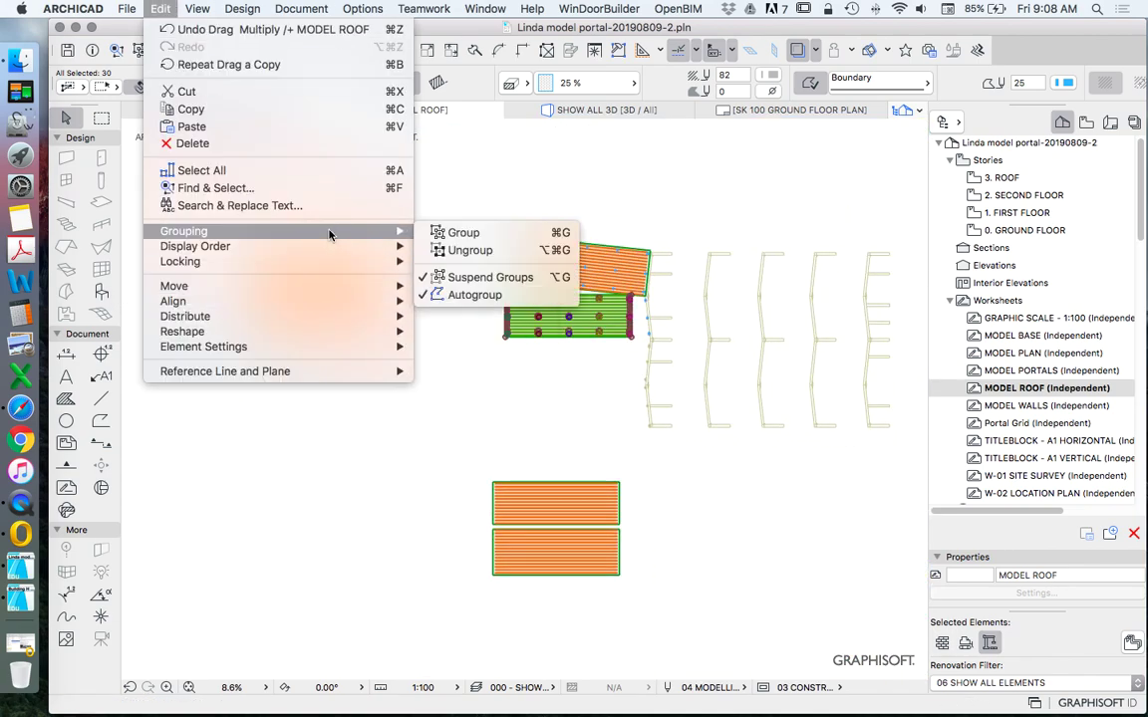
click(460, 242)
right_click(529, 189)
mouse_move(638, 319)
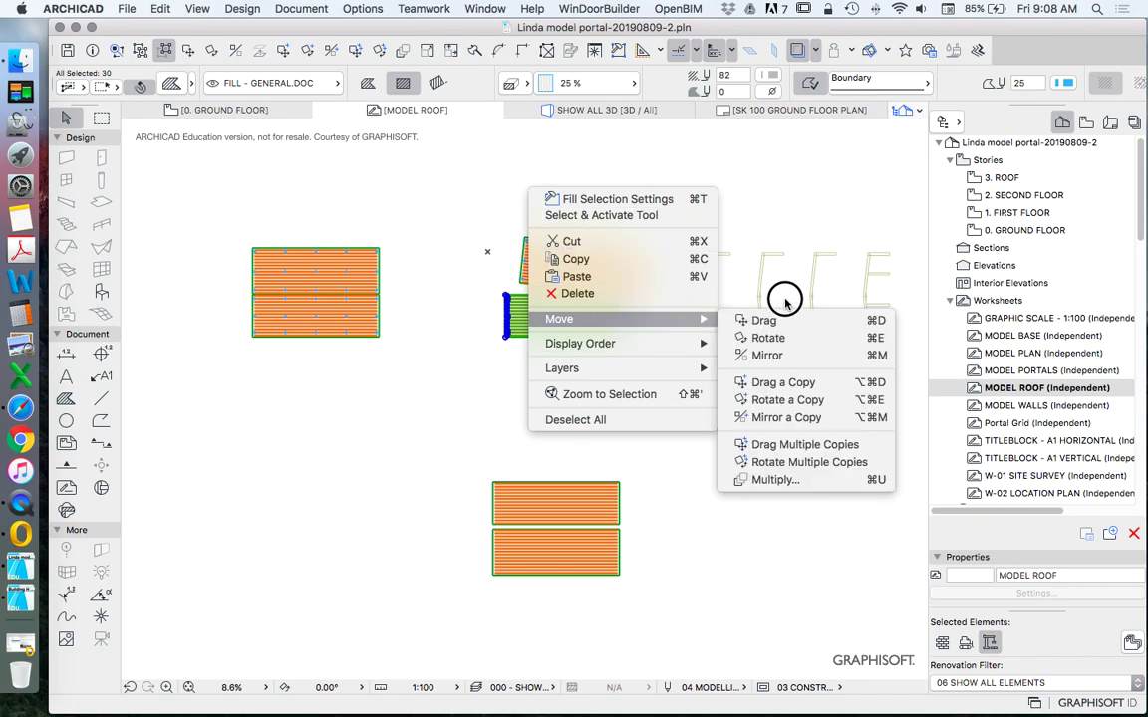
click(764, 319)
scroll(623, 295, up, 10)
click(594, 282)
scroll(647, 305, down, 5)
scroll(699, 301, up, 6)
click(643, 294)
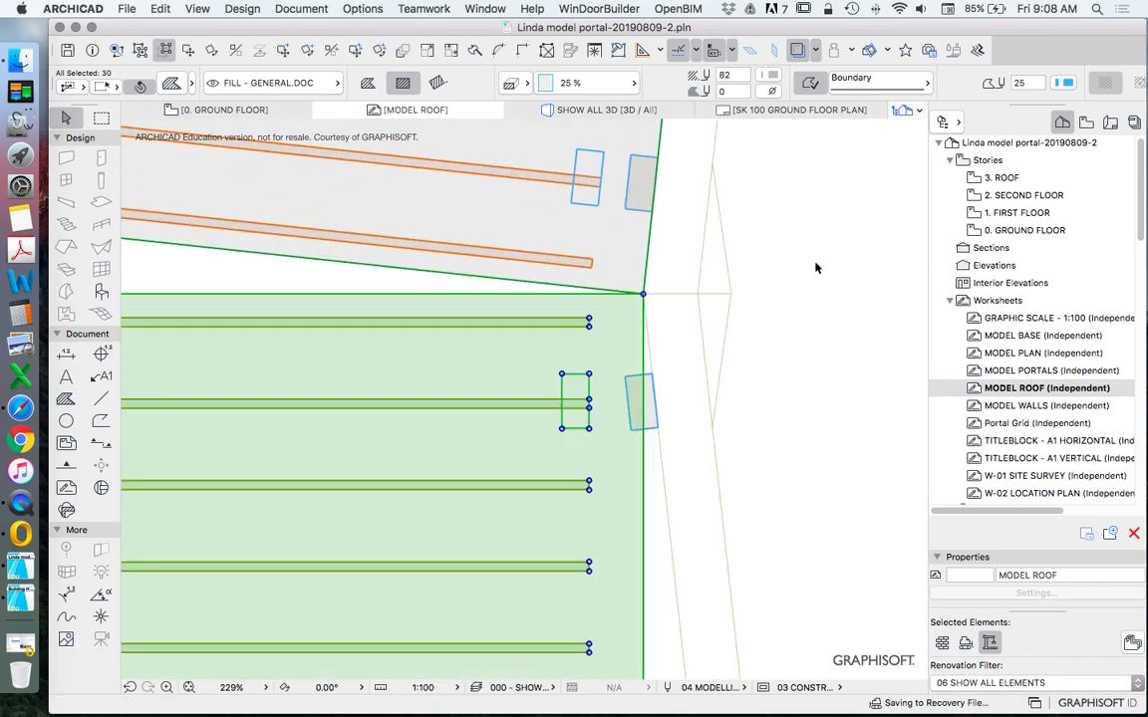
Step: Rotate the lower roof panel about its ridge corner until its edge follows the slope of the portal frame
right_click(859, 228)
mouse_move(893, 360)
click(746, 377)
click(643, 294)
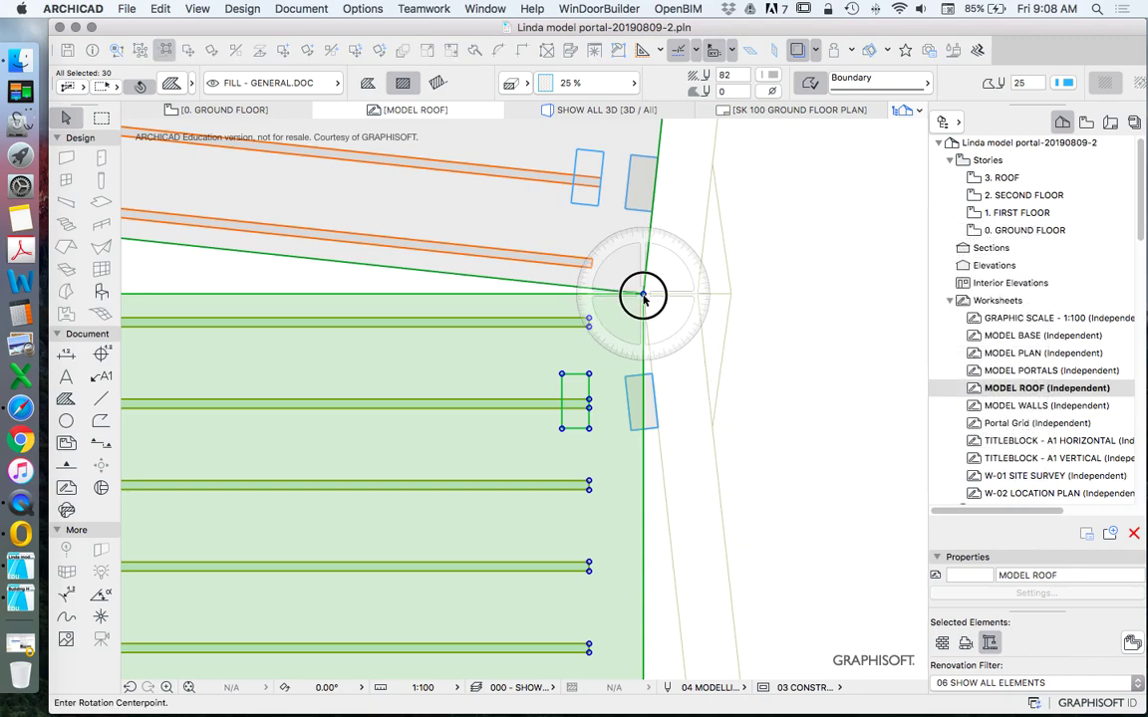
click(643, 554)
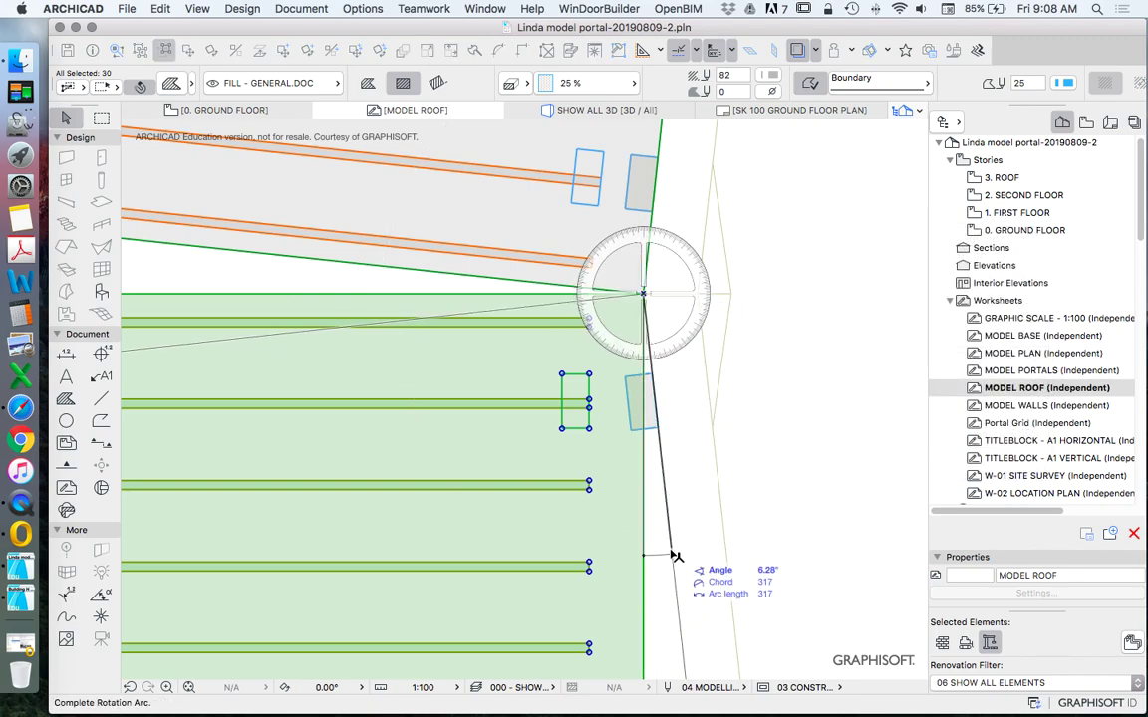
click(677, 559)
scroll(637, 413, up, 2)
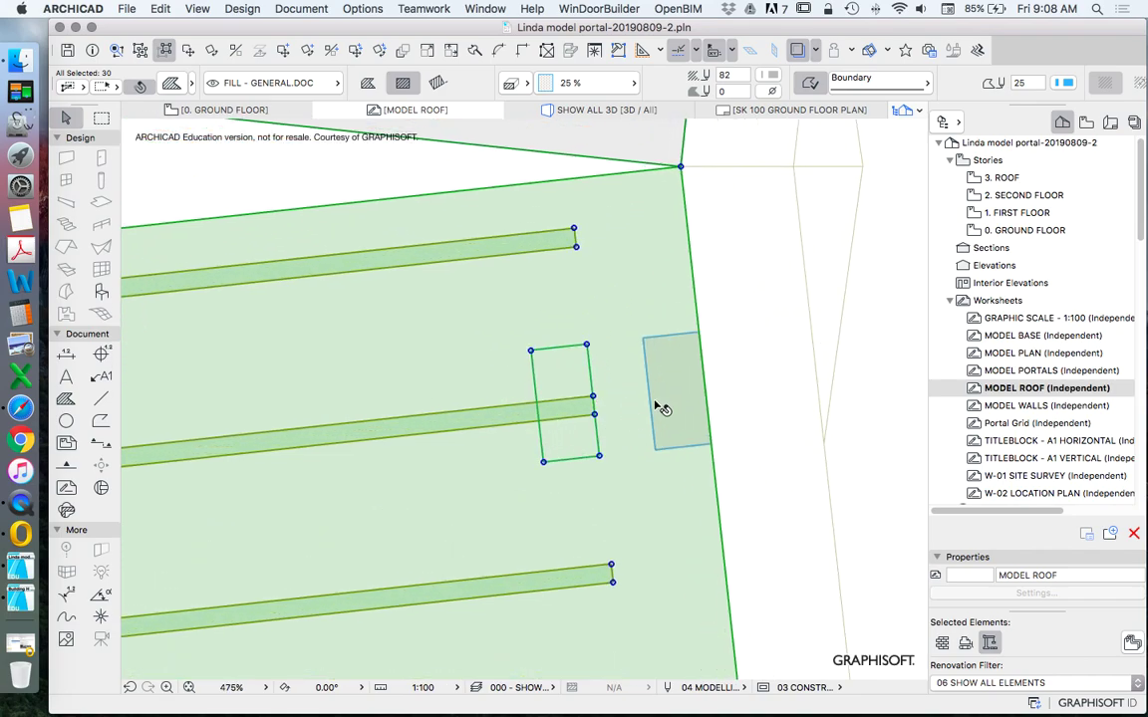
scroll(681, 366, down, 5)
scroll(730, 320, down, 2)
click(731, 319)
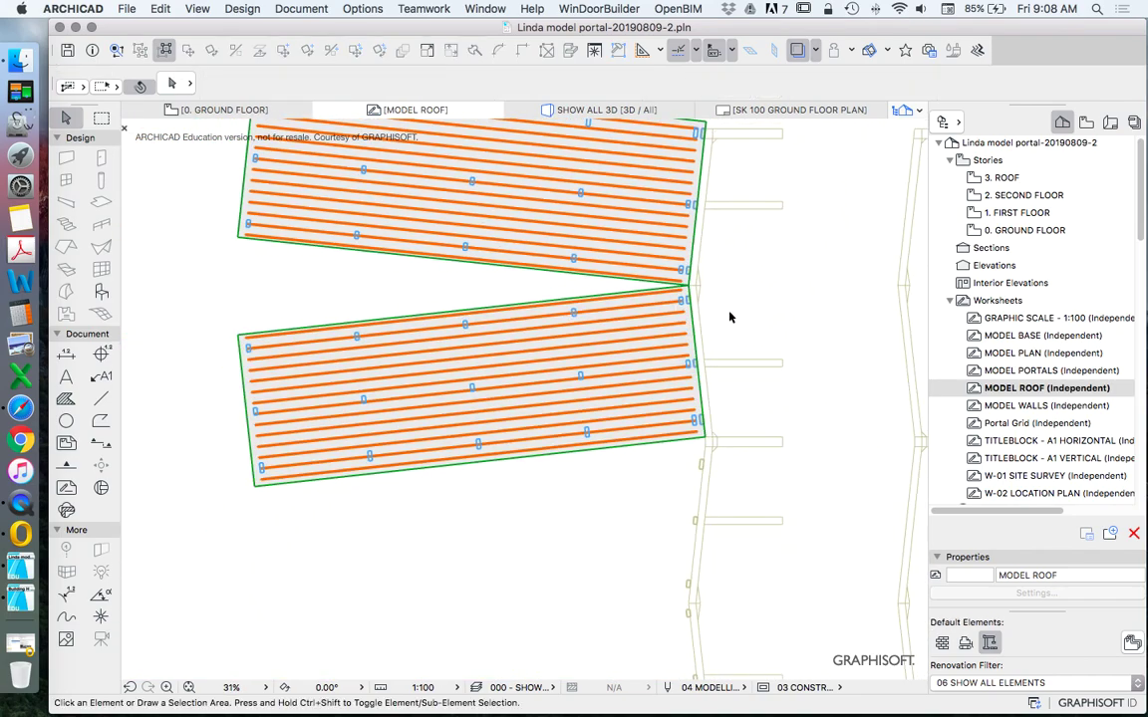
scroll(682, 304, up, 5)
scroll(683, 304, up, 3)
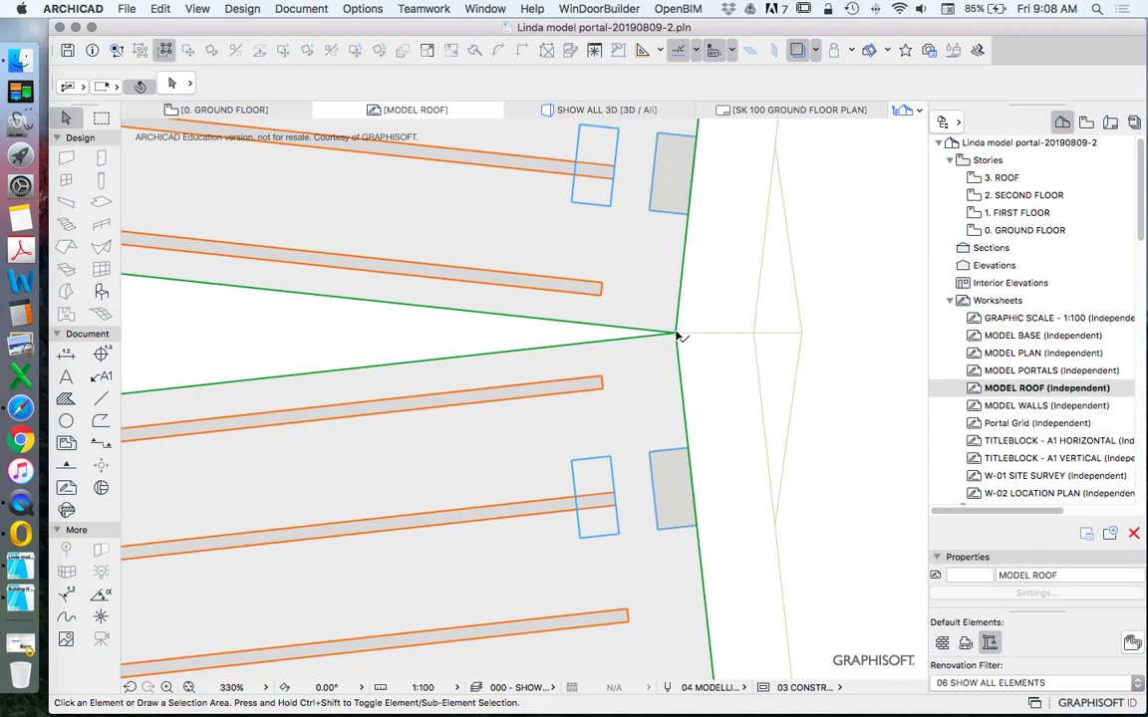
scroll(637, 298, down, 6)
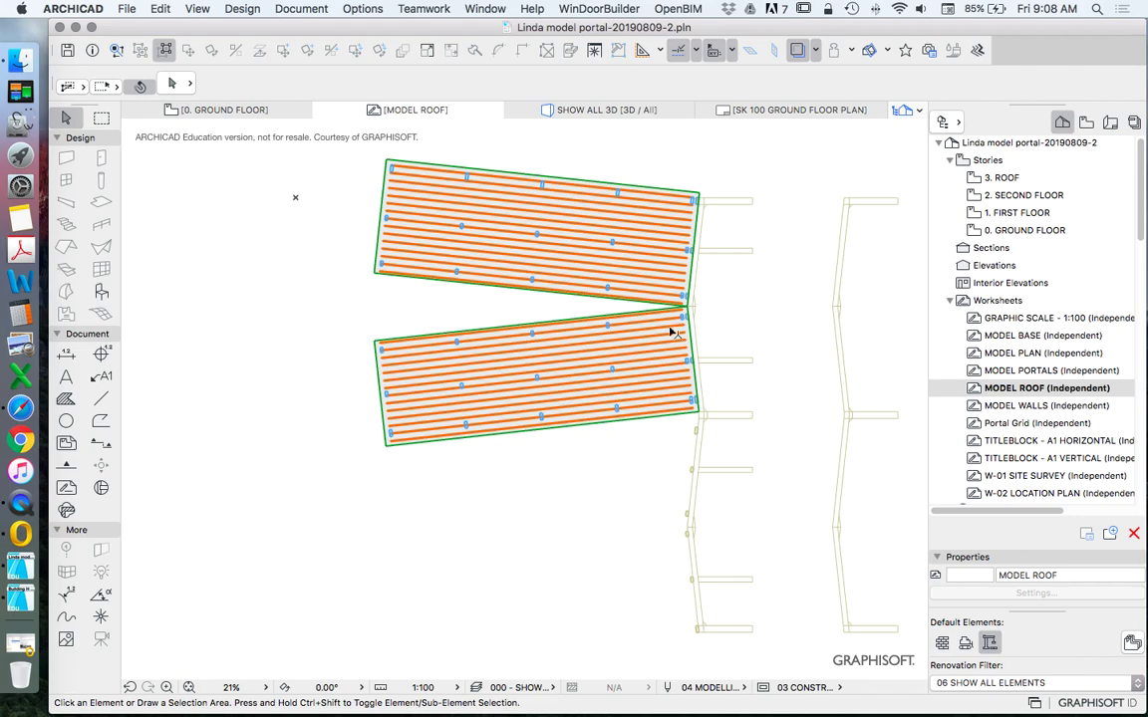
scroll(657, 332, up, 5)
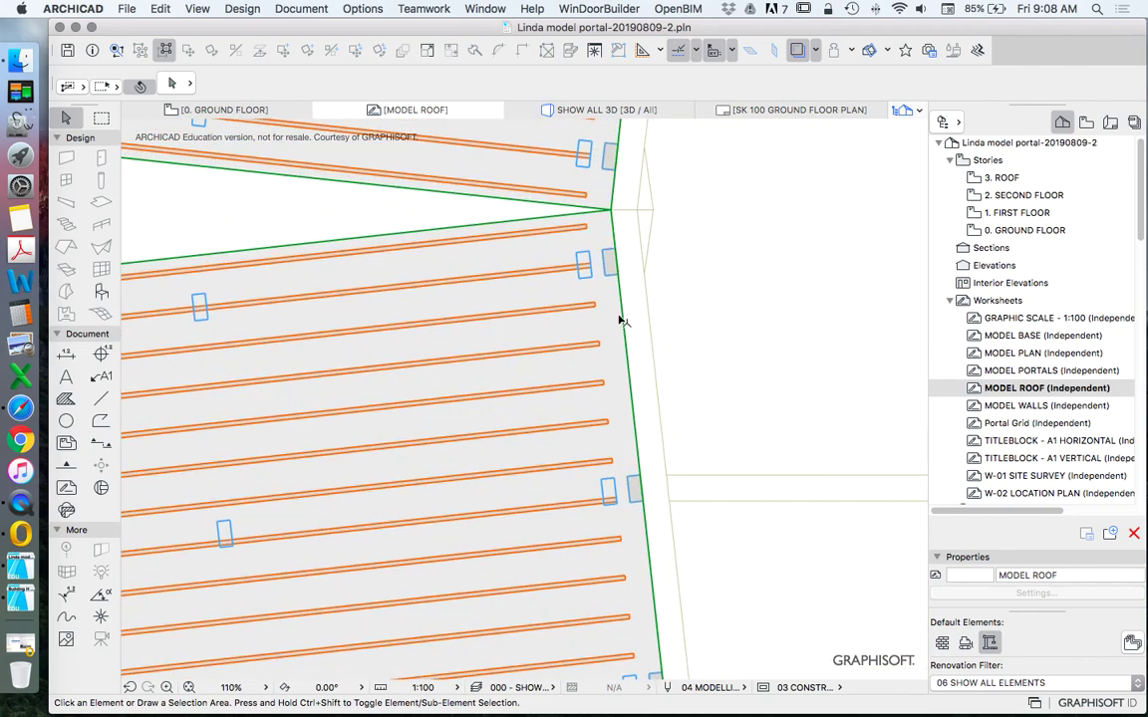
click(619, 319)
drag(615, 319, 580, 332)
key(Escape)
scroll(563, 225, up, 3)
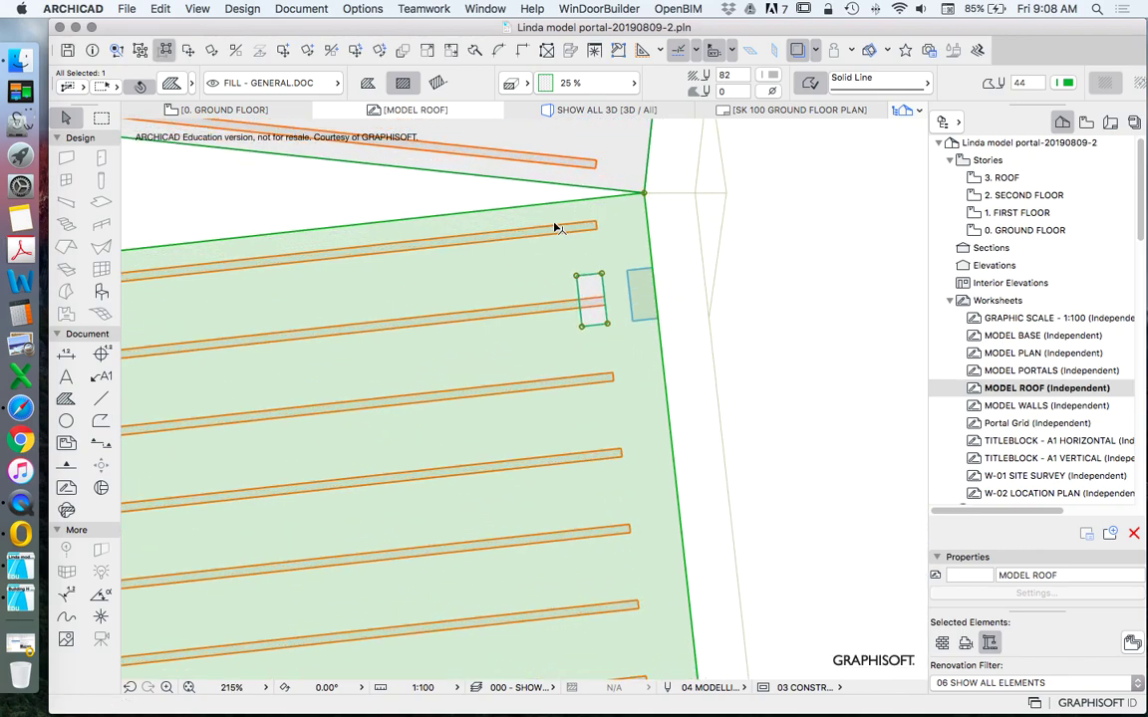
right_click(491, 199)
mouse_move(658, 330)
click(727, 326)
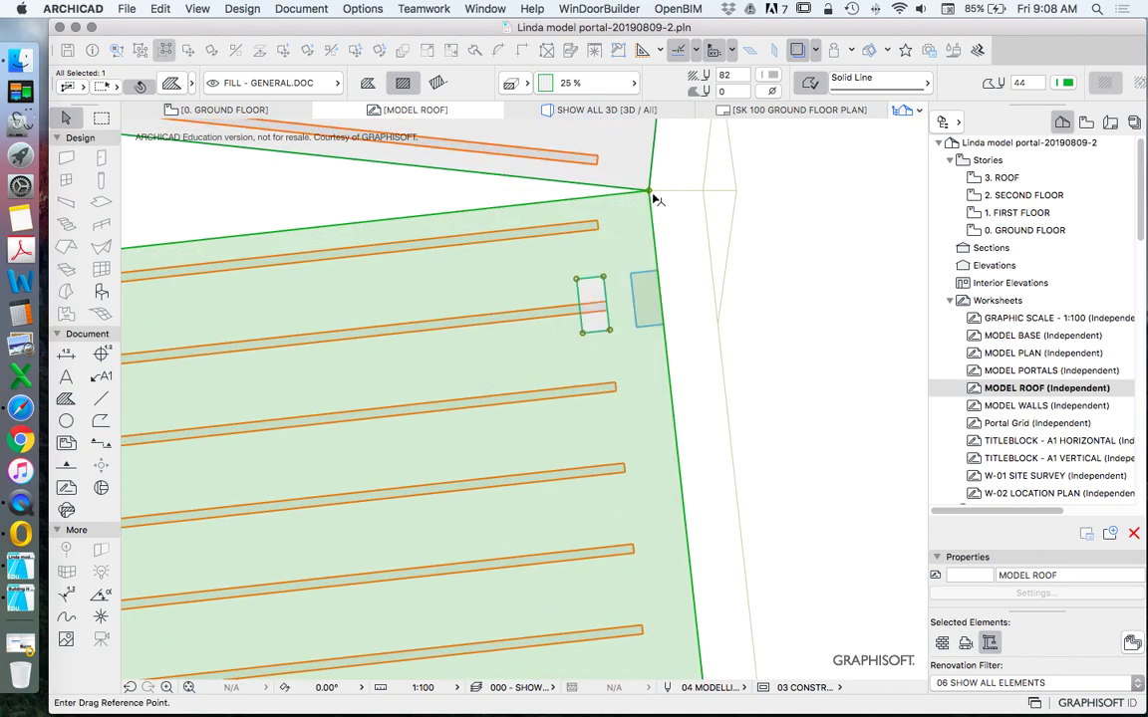
key(Escape)
Step: Move the grouped lower panel away from the portal along the direction of its ridge-side edge, leaving an even gap
click(341, 224)
right_click(336, 206)
key(Escape)
right_click(394, 203)
mouse_move(546, 327)
click(612, 333)
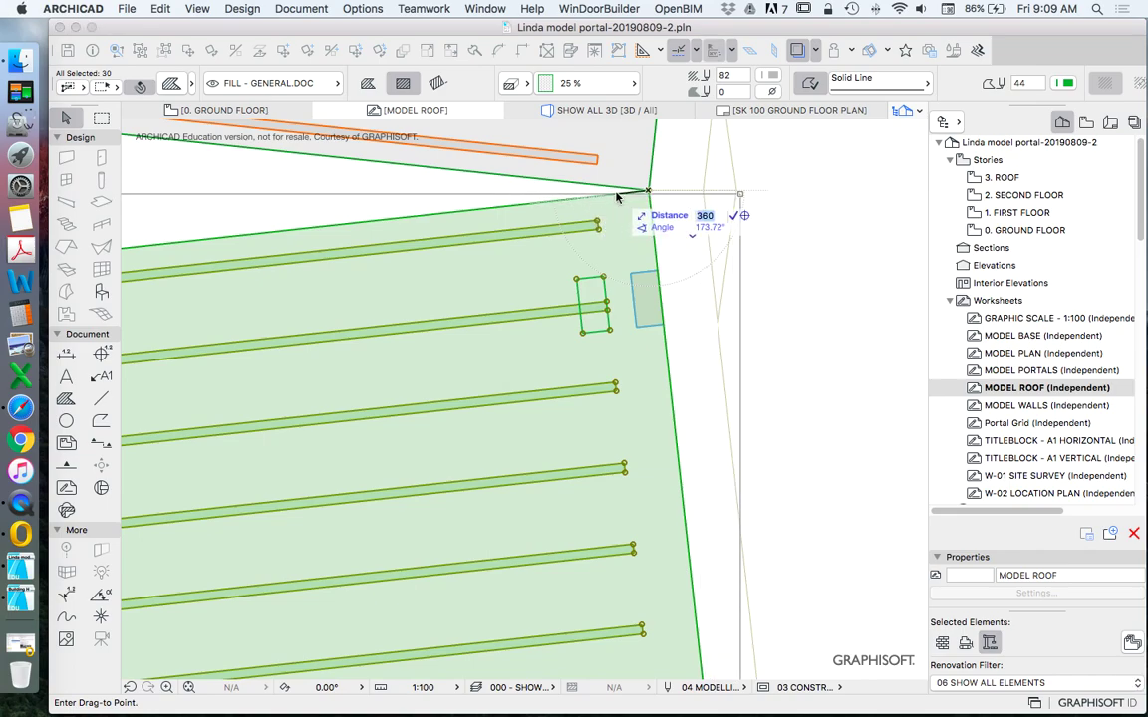
click(647, 189)
key(Escape)
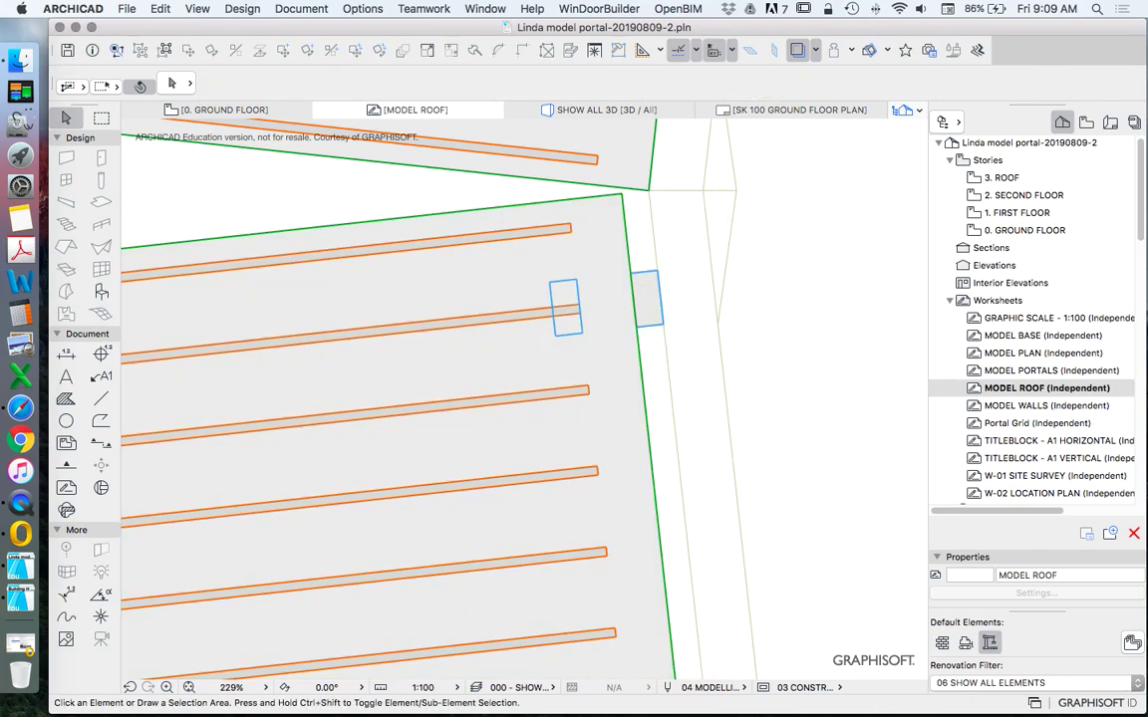
Step: Move the grouped upper panel the same distance away from the portal along its ridge-side edge
click(633, 154)
right_click(633, 154)
mouse_move(702, 280)
click(869, 289)
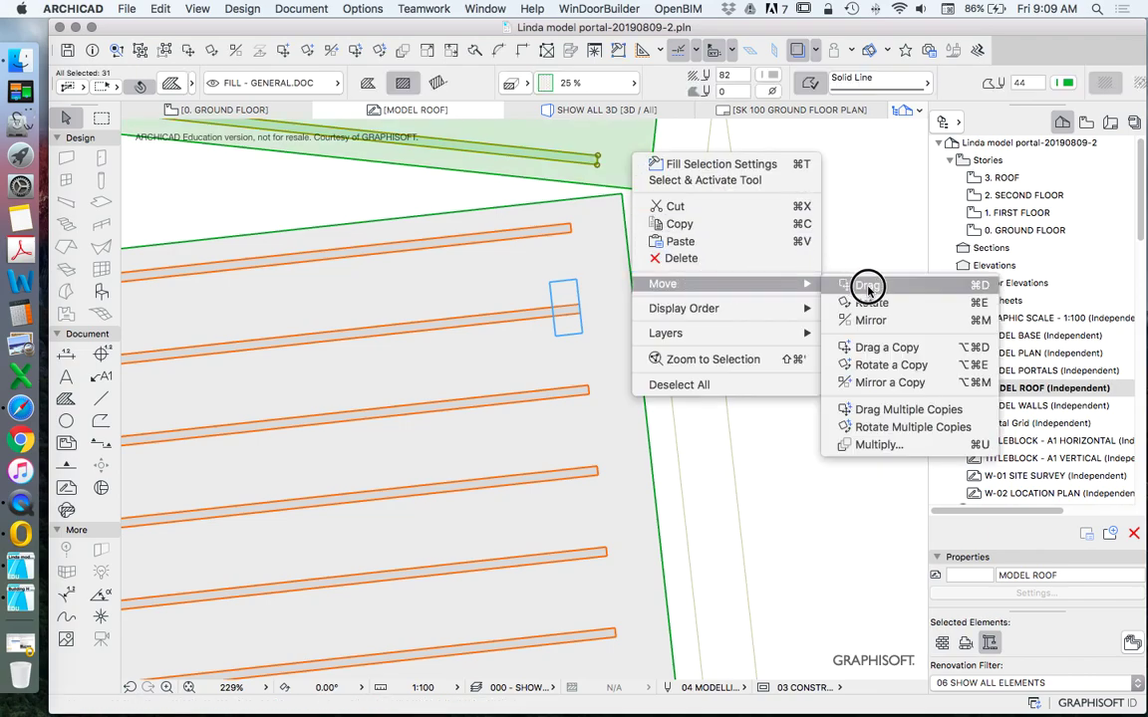
click(647, 189)
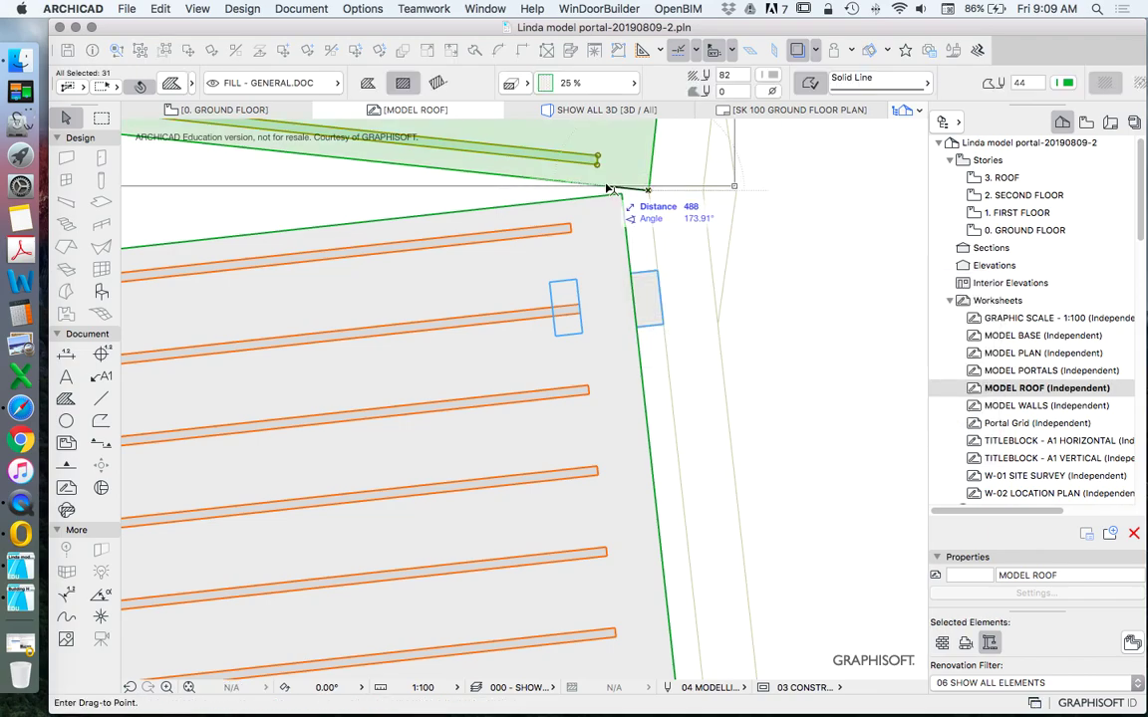
key(Return)
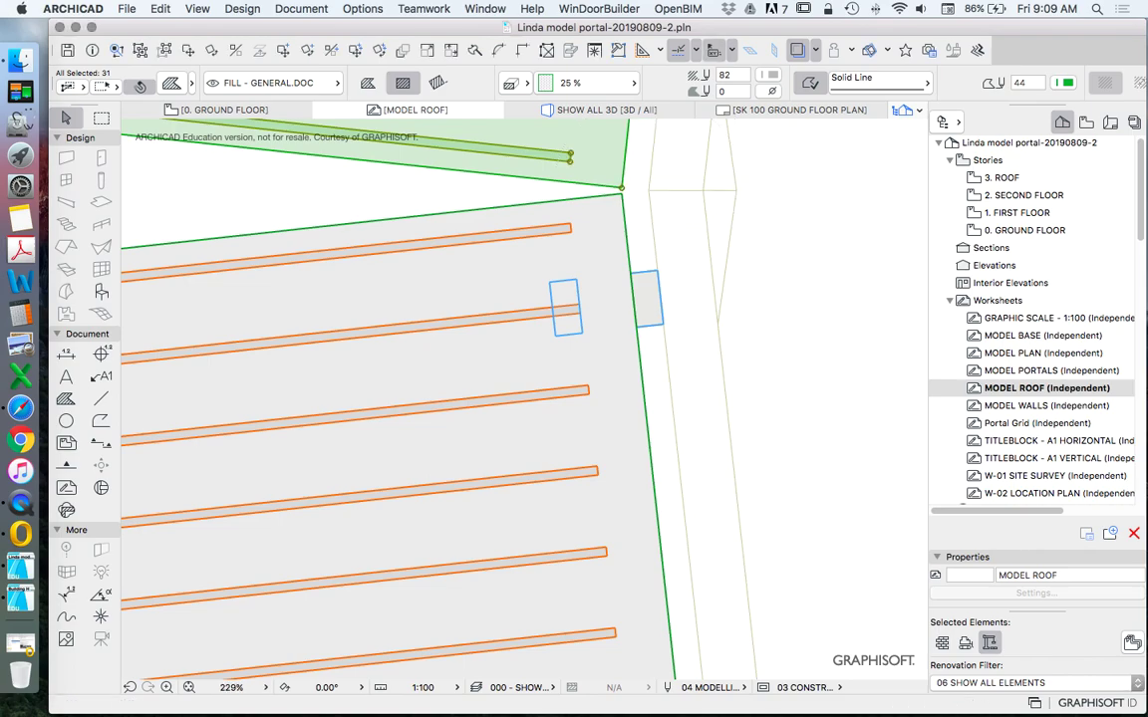
key(Escape)
Step: Draw a rotated rectangular fill, about 12530 mm long, in the gap between the lower panel and portal, matching the panel's fill settings
scroll(347, 284, down, 3)
click(65, 399)
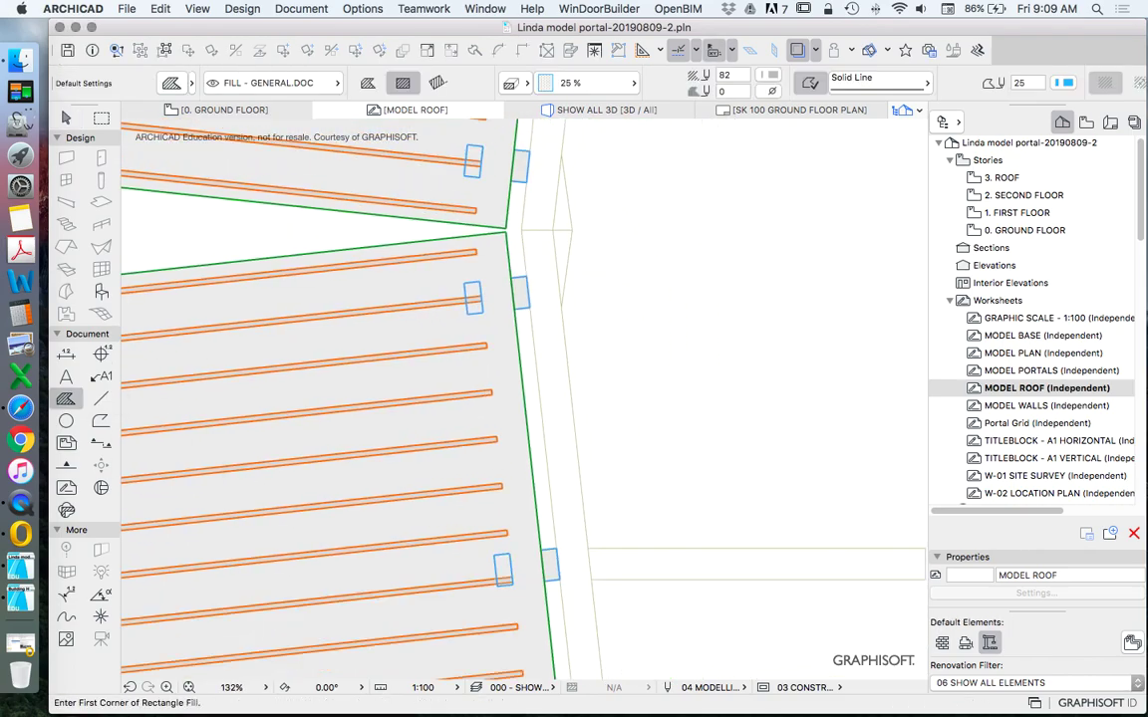
alt+click(541, 558)
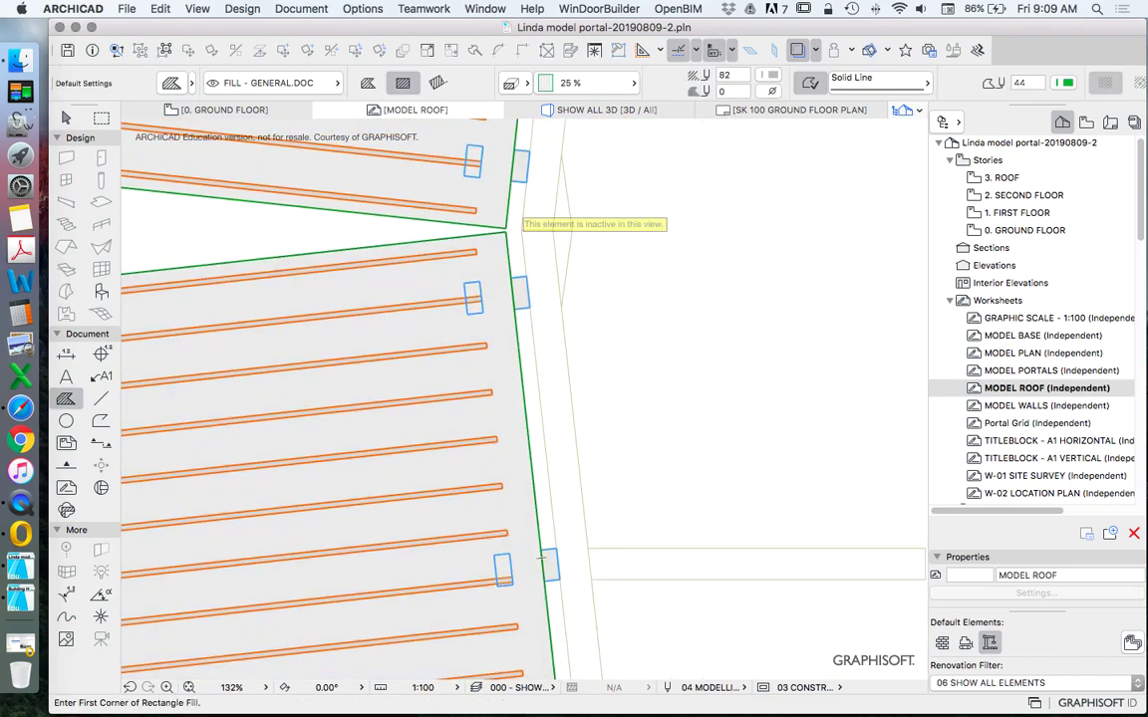
click(521, 231)
scroll(523, 208, down, 5)
scroll(535, 317, up, 6)
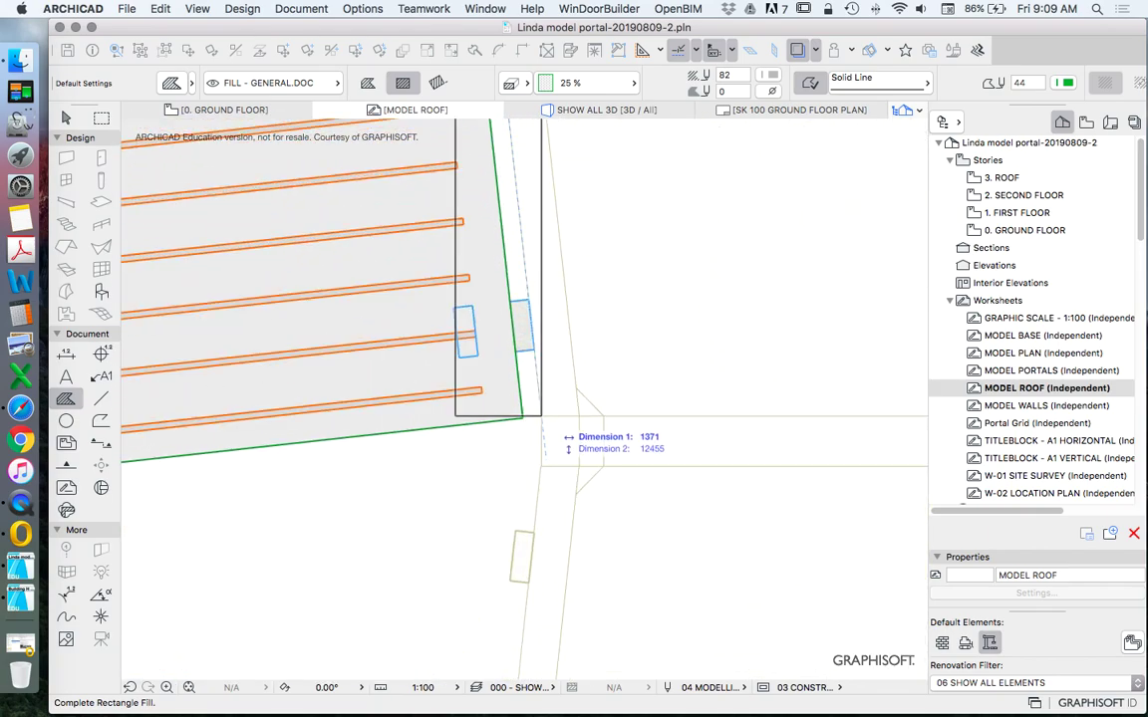
key(g)
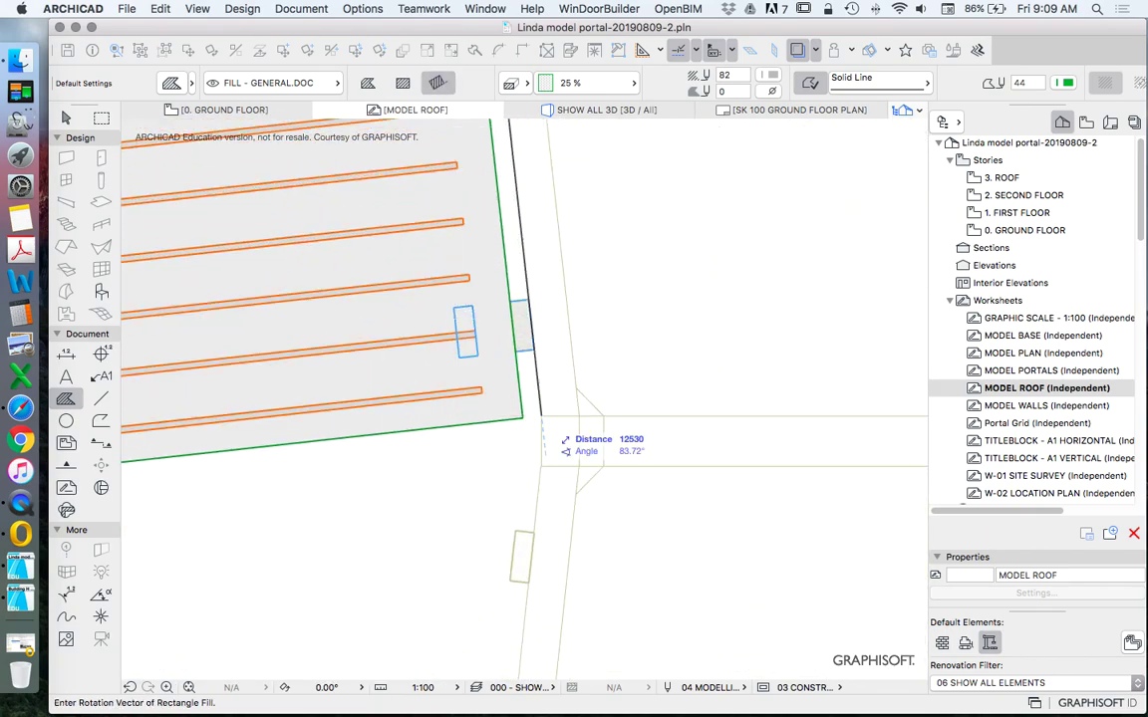
click(541, 417)
scroll(541, 469, down, 7)
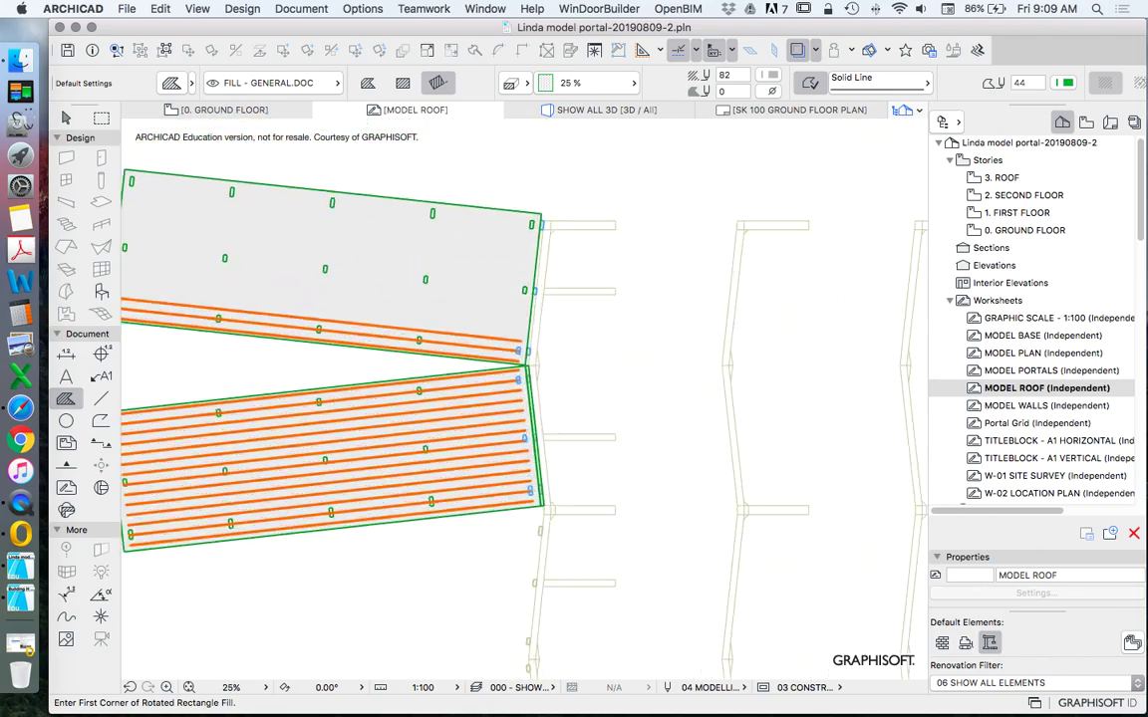
Step: Draw a matching rotated rectangular fill between the upper panel and the portal, from the ridge point to the panel's outer corner
scroll(525, 353, up, 7)
scroll(528, 428, up, 2)
scroll(538, 454, down, 10)
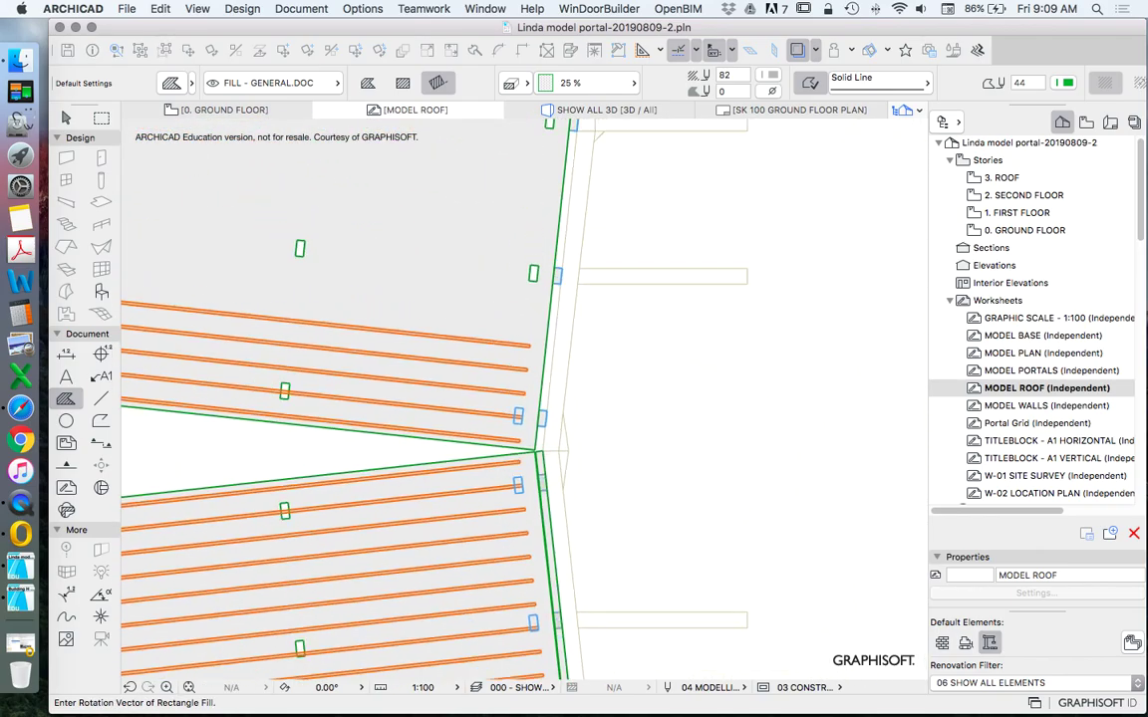
scroll(571, 212, up, 10)
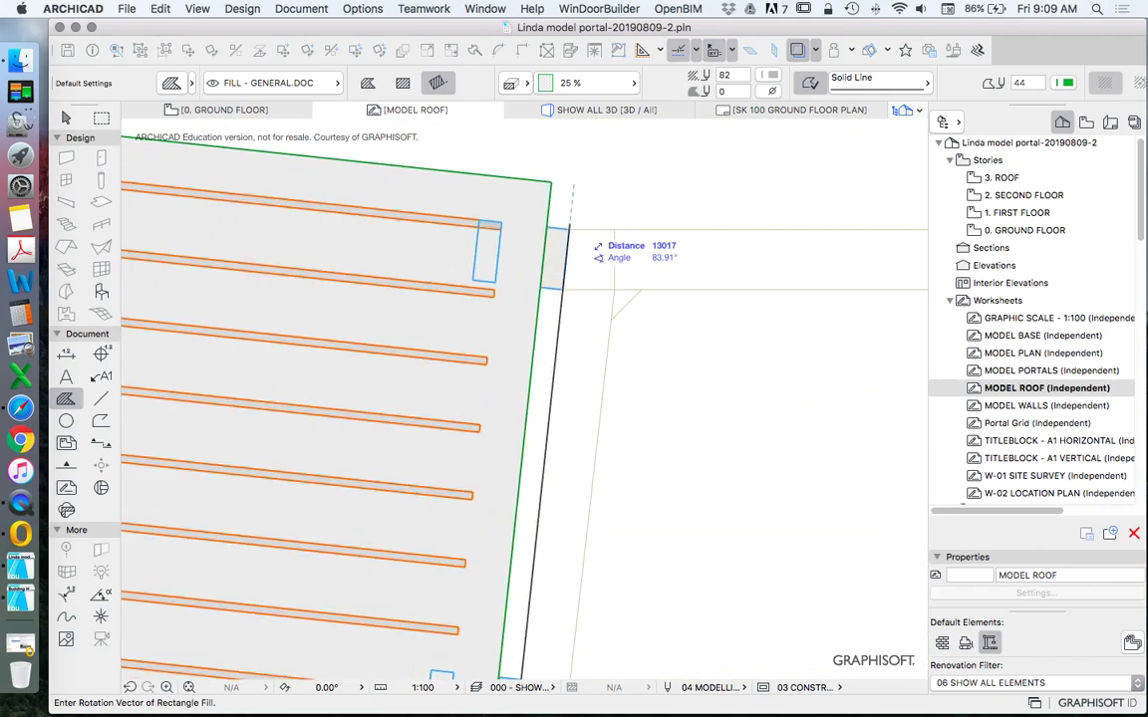
click(572, 185)
scroll(558, 199, down, 3)
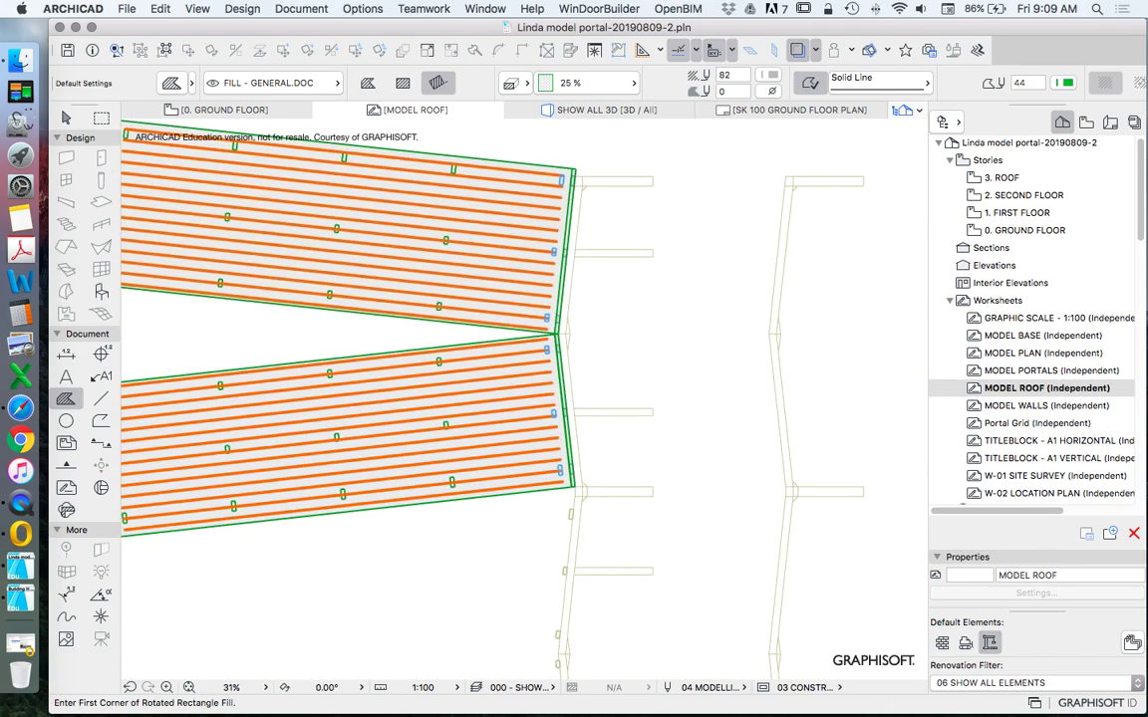
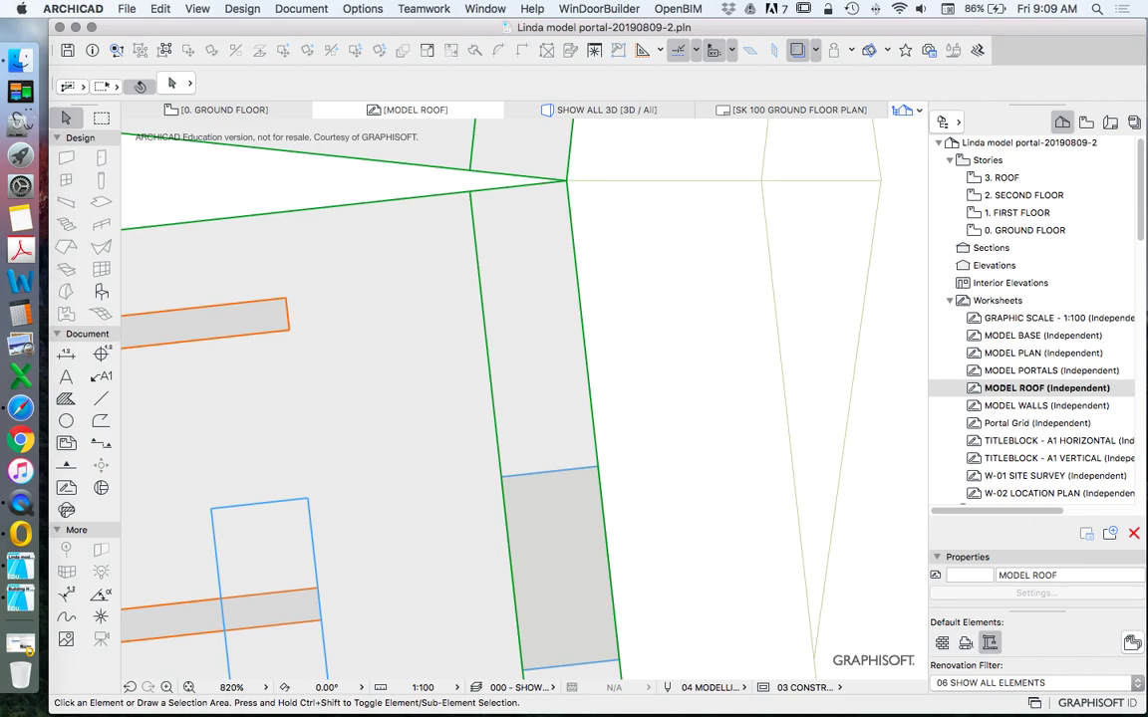
Step: Examine how the two edge strips and the roof panels meet at the ridge point
scroll(540, 239, down, 4)
scroll(540, 180, up, 3)
click(543, 249)
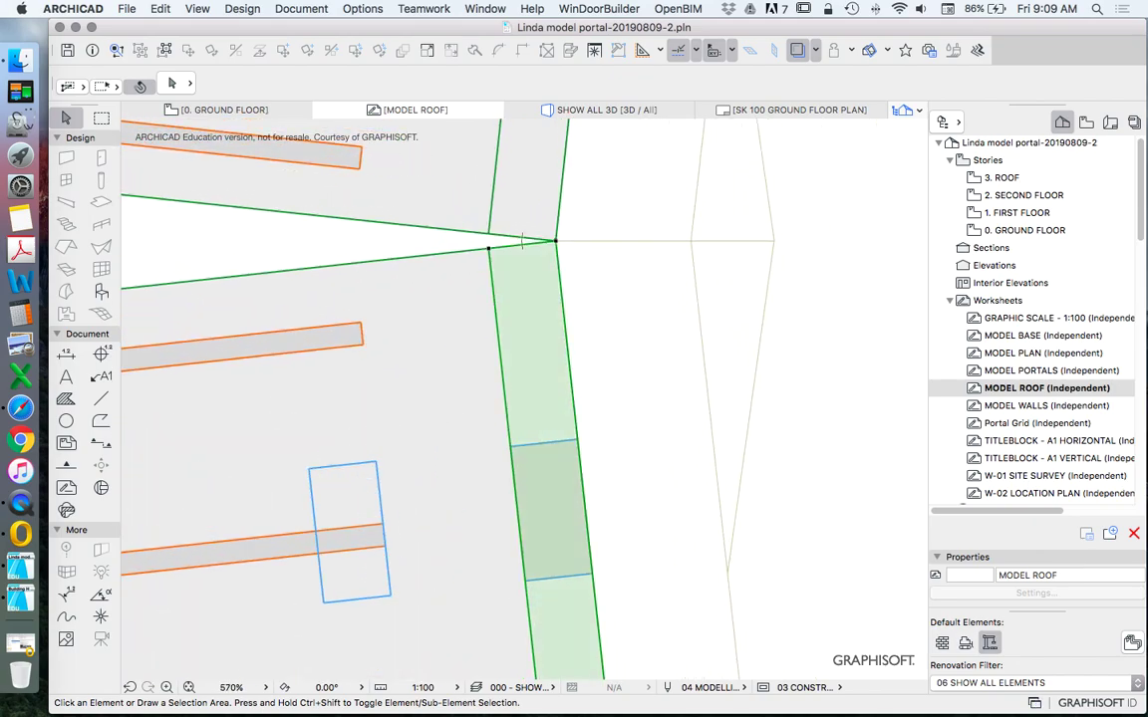
scroll(674, 246, down, 3)
scroll(673, 246, down, 2)
click(601, 247)
scroll(626, 244, down, 10)
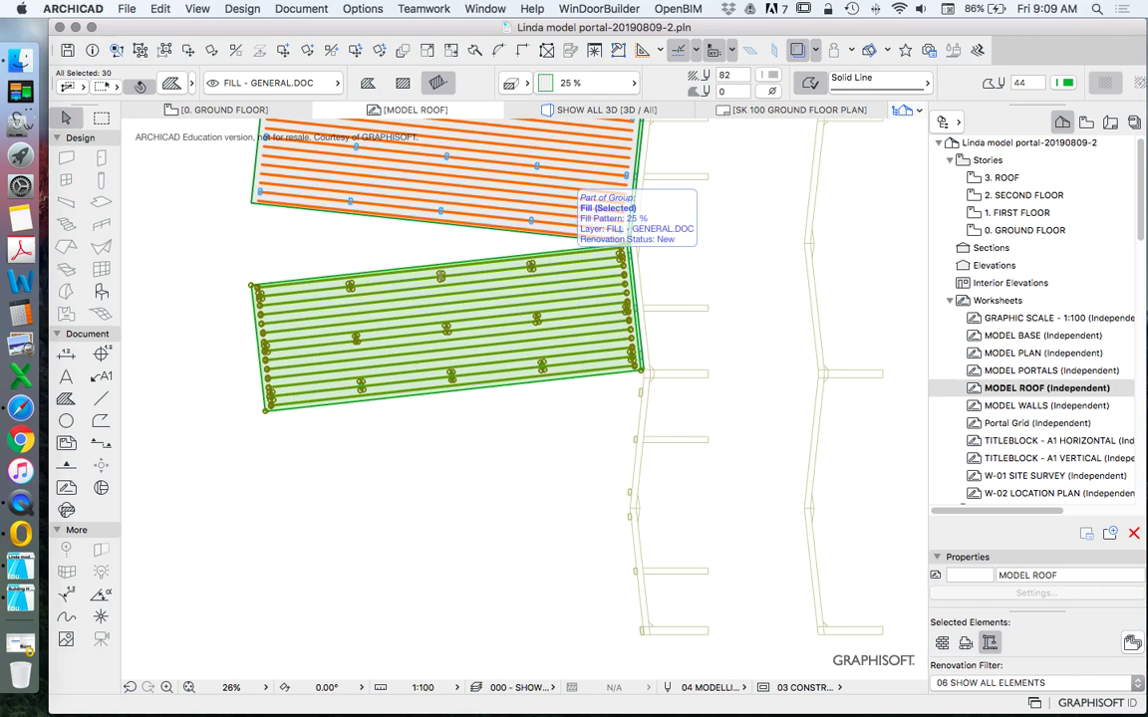
scroll(636, 242, up, 15)
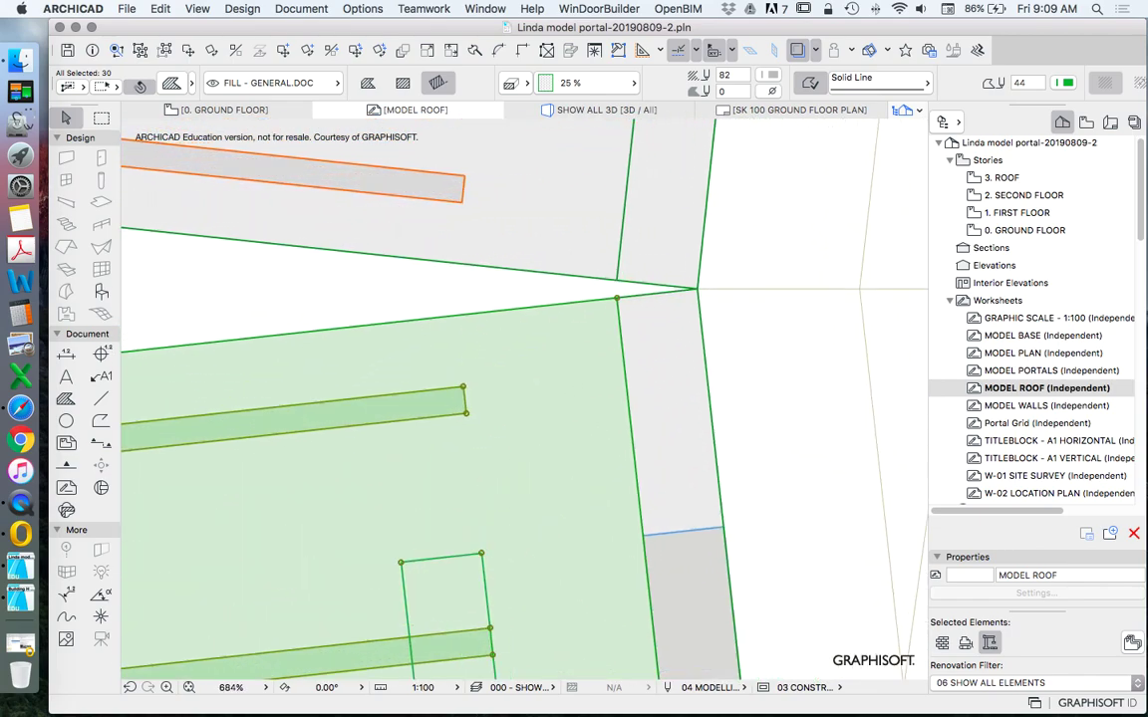
click(657, 289)
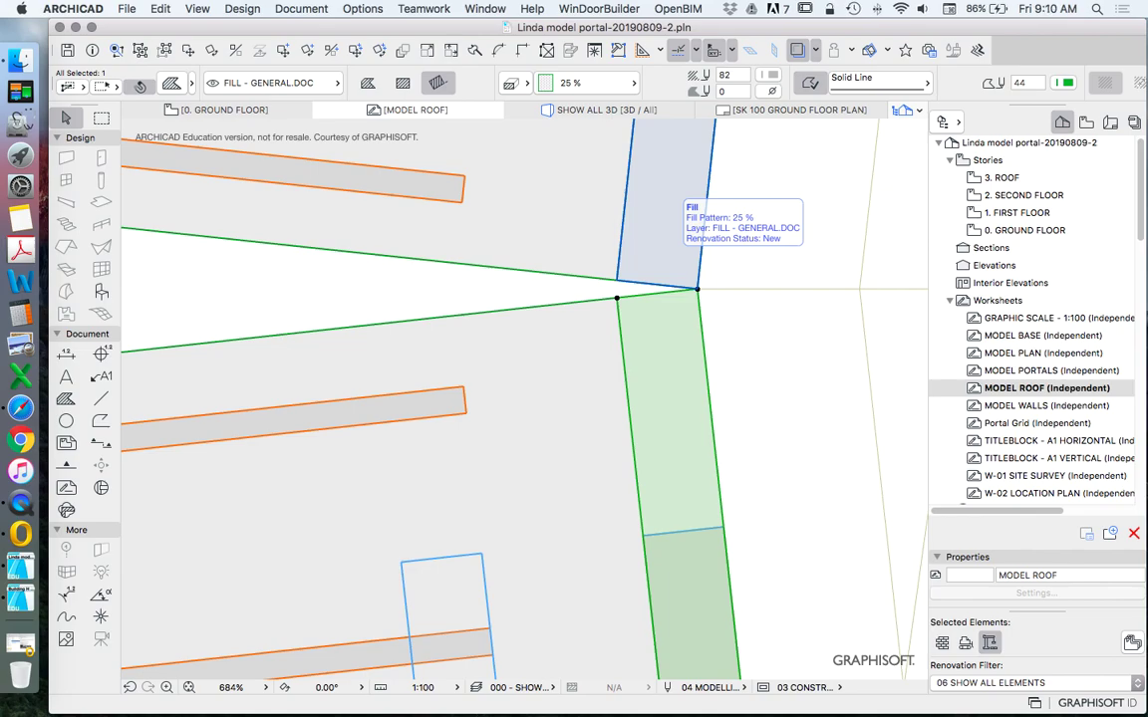
scroll(635, 255, up, 5)
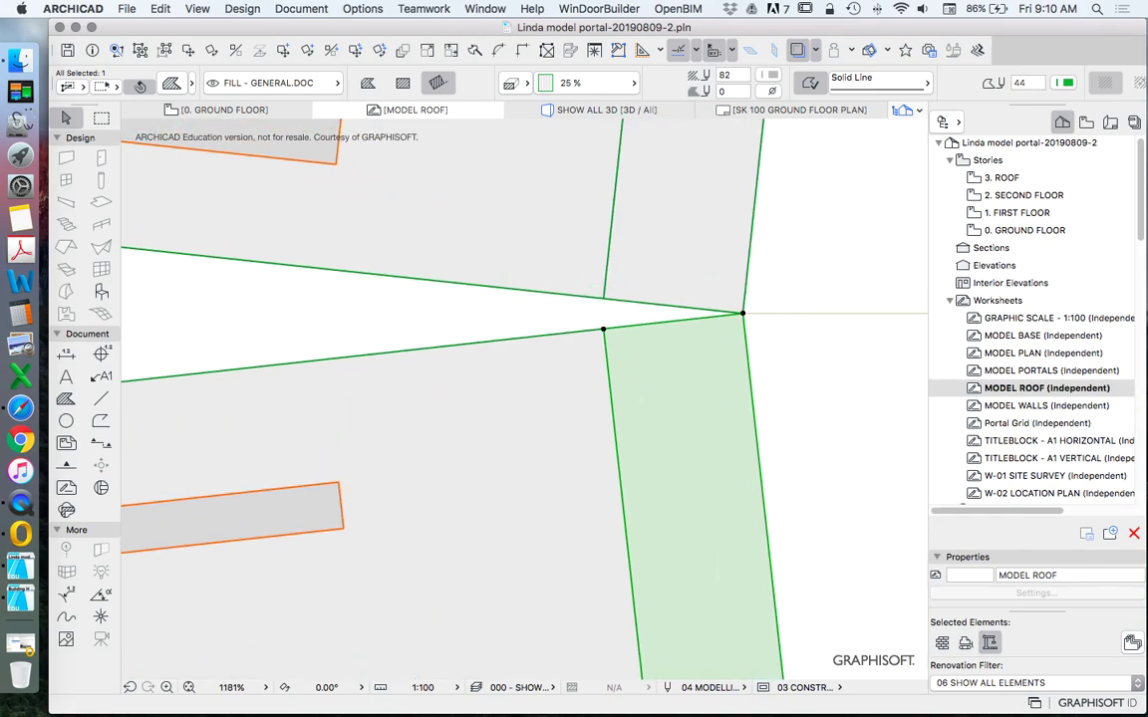
Step: Draw a horizontal dashed guide line from the ridge point into the gap between the two roof panels
key(l)
click(740, 314)
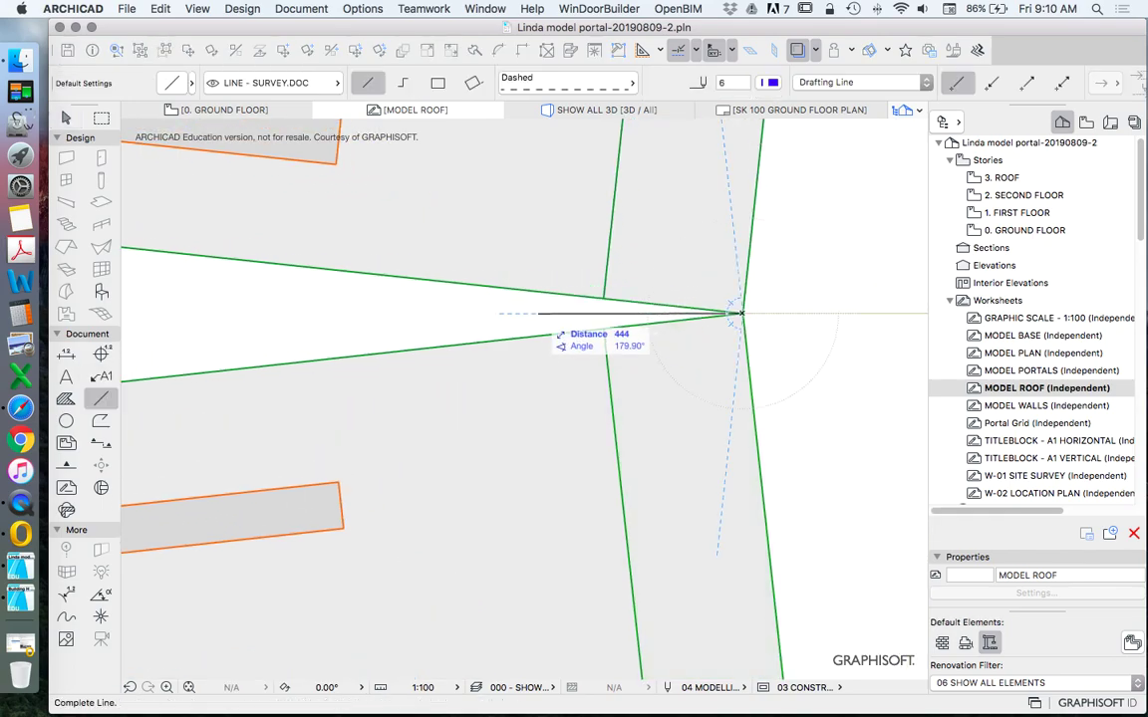
click(442, 315)
click(622, 326)
key(Escape)
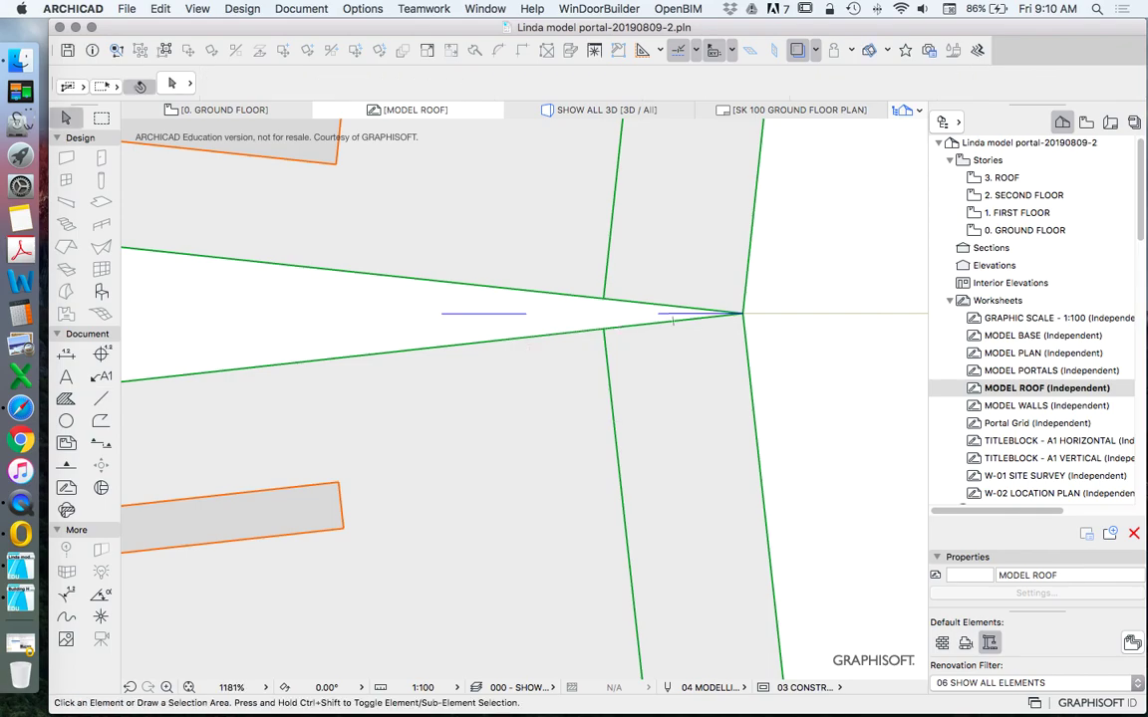
Step: Move the inner ridge corners of the lower and upper edge strips onto the horizontal guide line so the strips meet
click(672, 321)
click(603, 328)
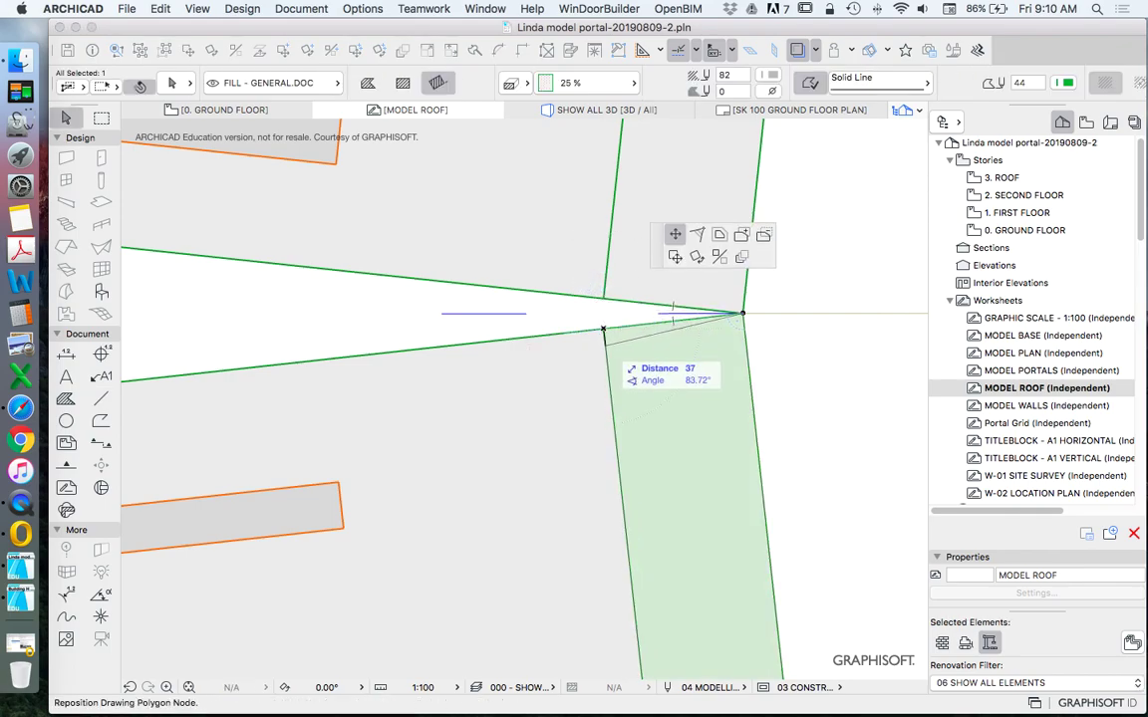
click(602, 314)
click(634, 287)
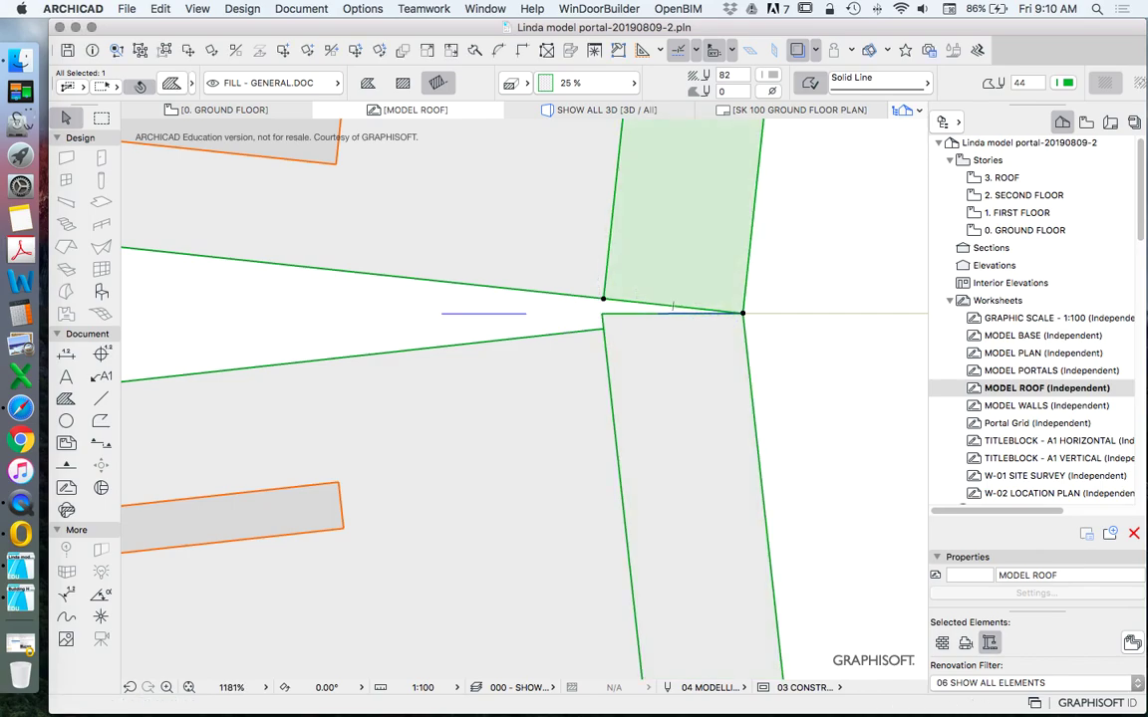
click(603, 298)
click(602, 313)
key(Escape)
Step: Examine the joint between the two edge strips and the adjoining roof panel corners at the ridge
middle_drag(601, 314, 612, 294)
scroll(610, 294, down, 3)
key(ctrl+a)
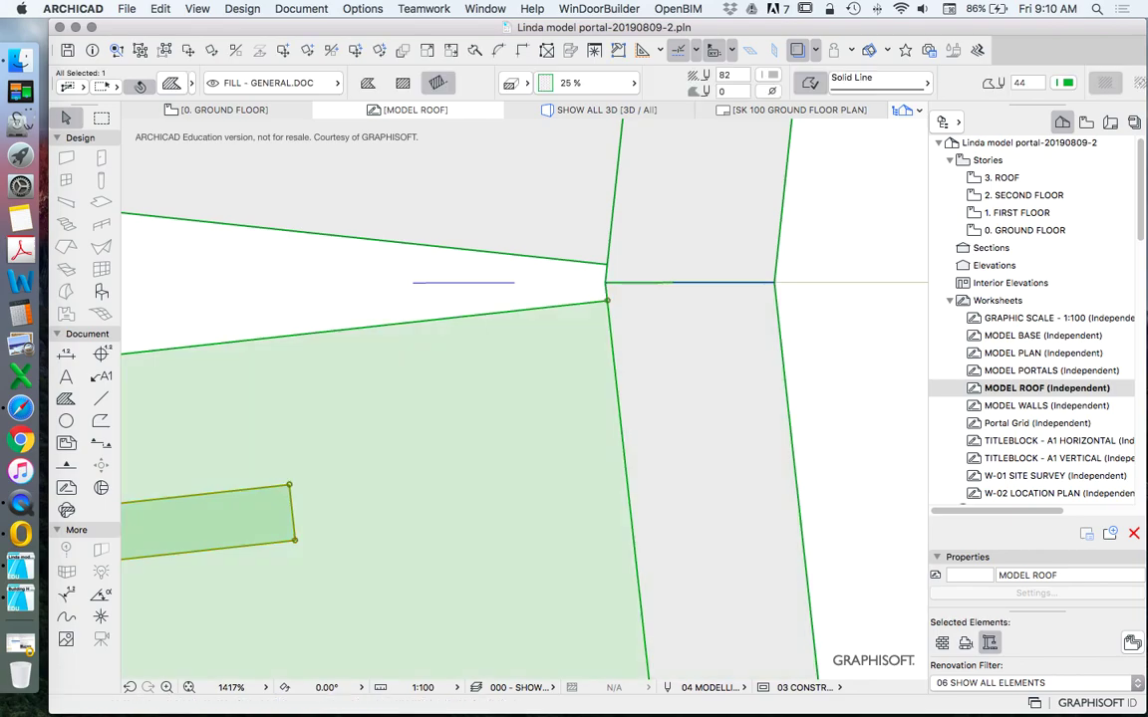
scroll(611, 294, down, 5)
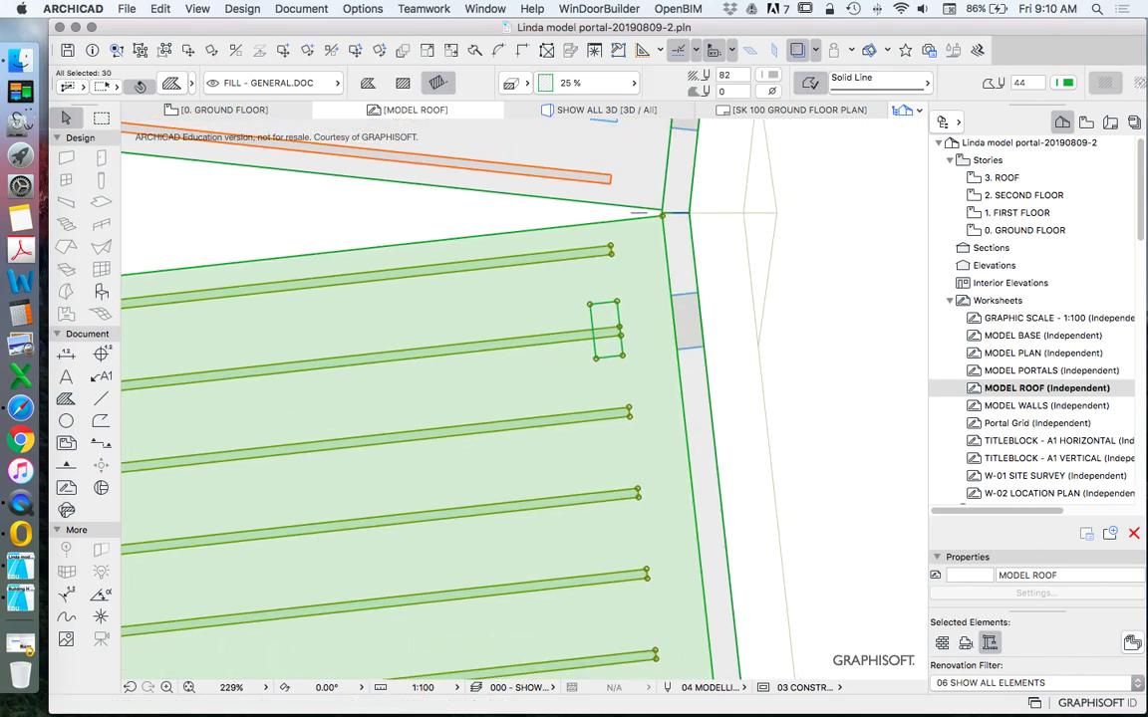
scroll(666, 259, up, 5)
click(666, 259)
scroll(625, 401, down, 3)
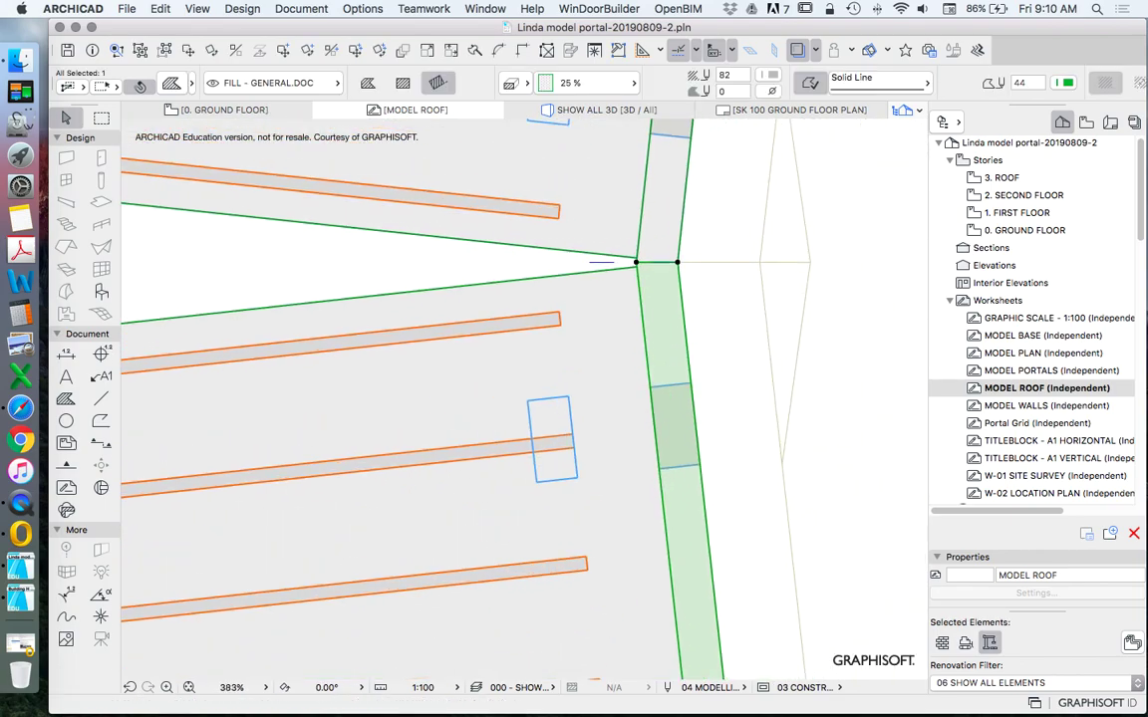
Step: Delete the horizontal dashed guide line at the ridge joint between the two edge strips
scroll(672, 203, up, 4)
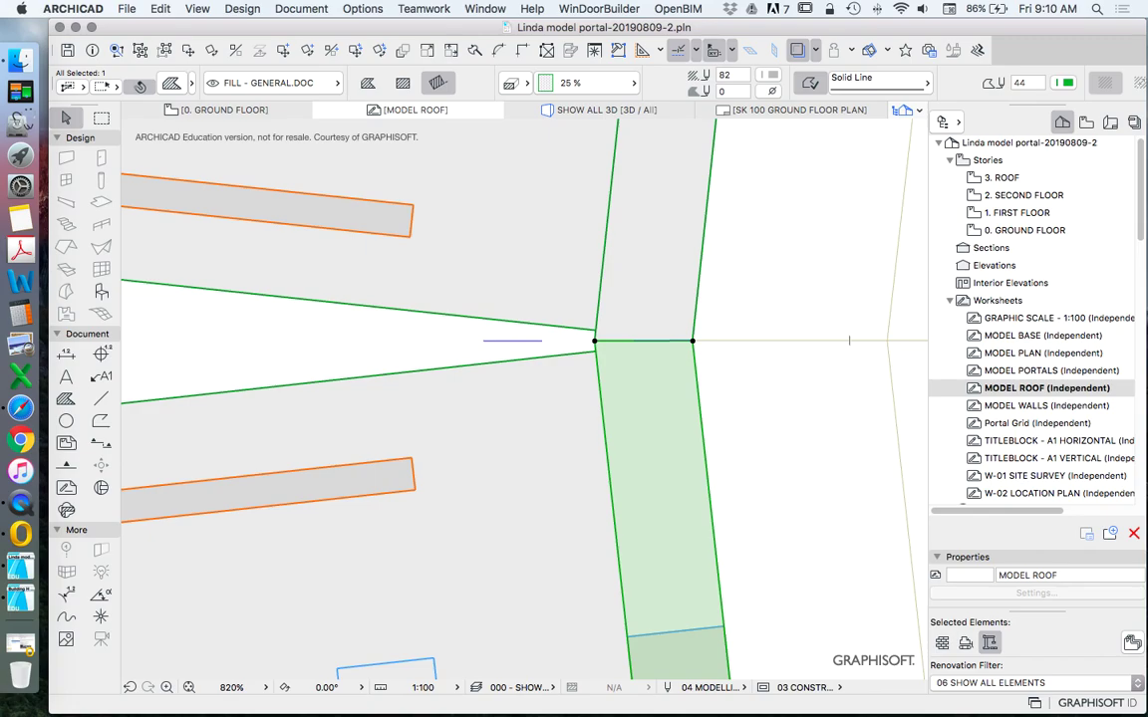
click(588, 341)
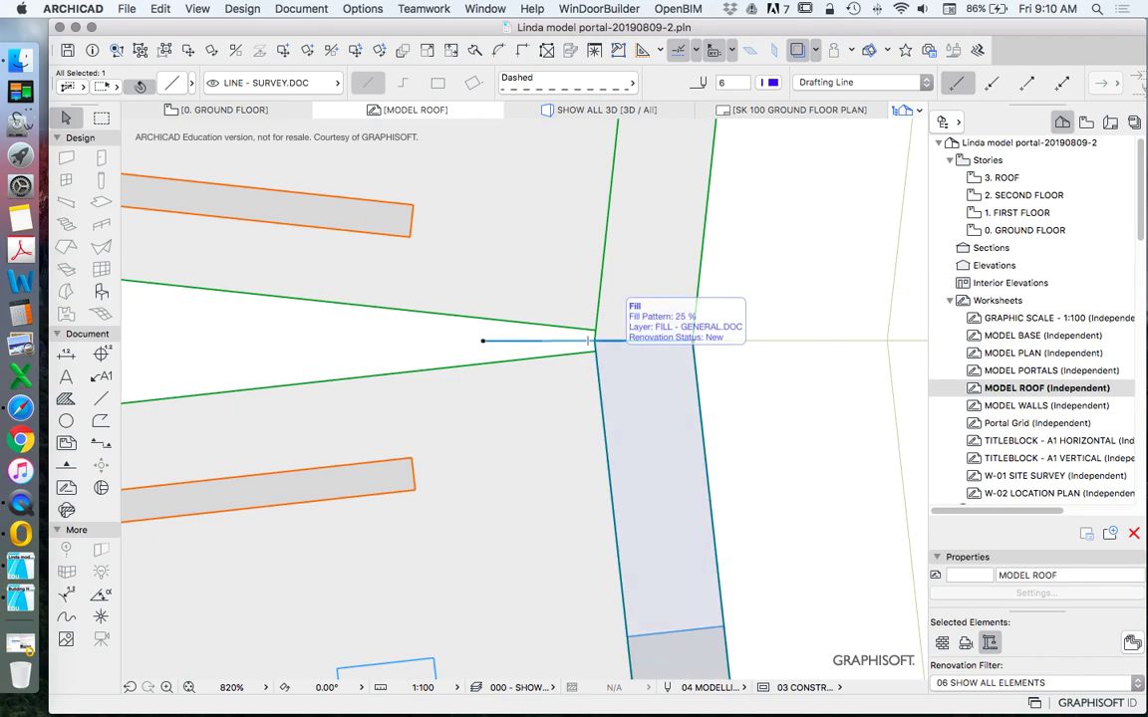
key(Delete)
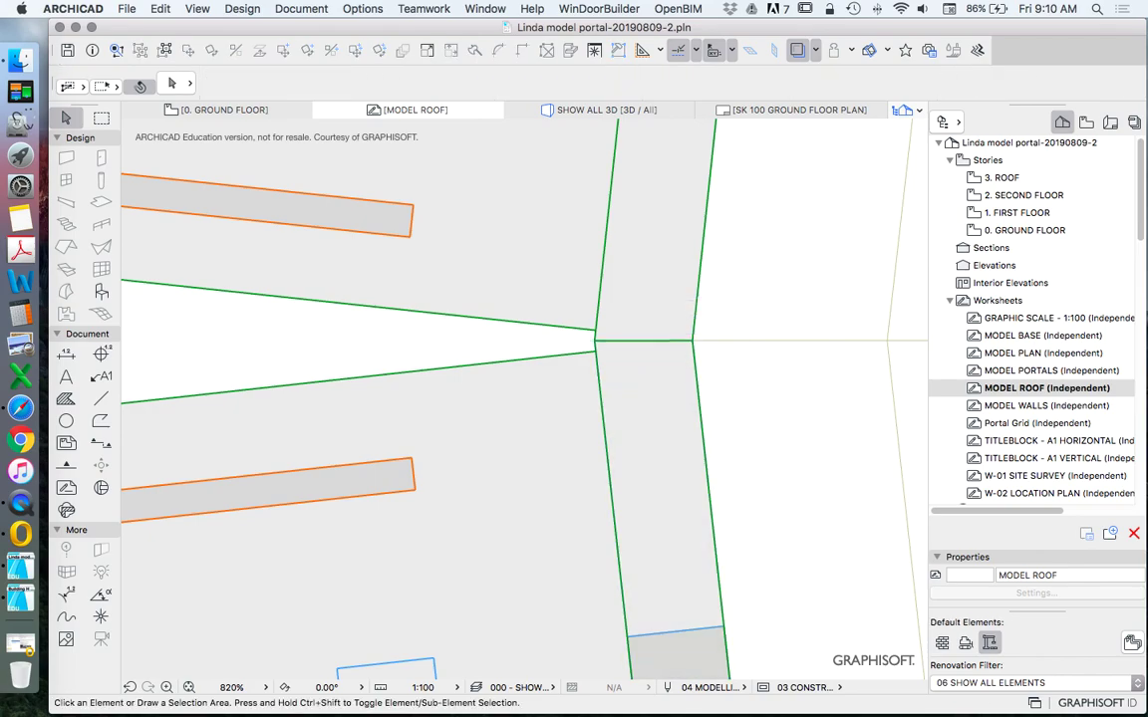
scroll(669, 329, down, 10)
scroll(520, 264, down, 5)
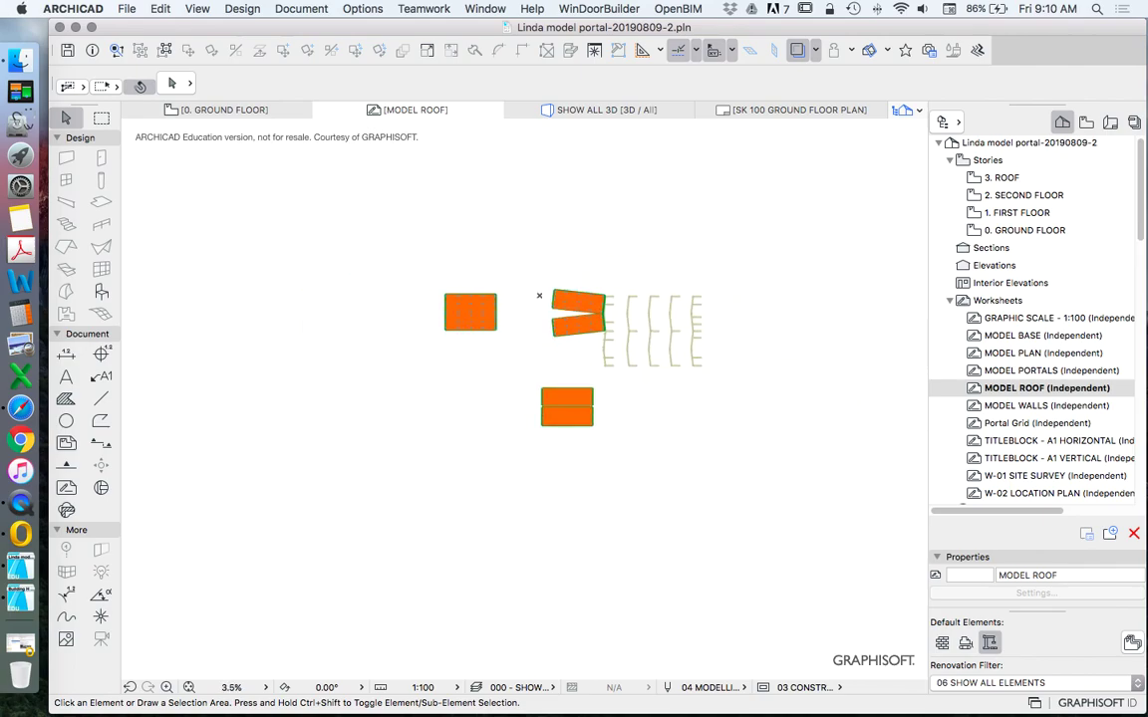
scroll(806, 341, up, 2)
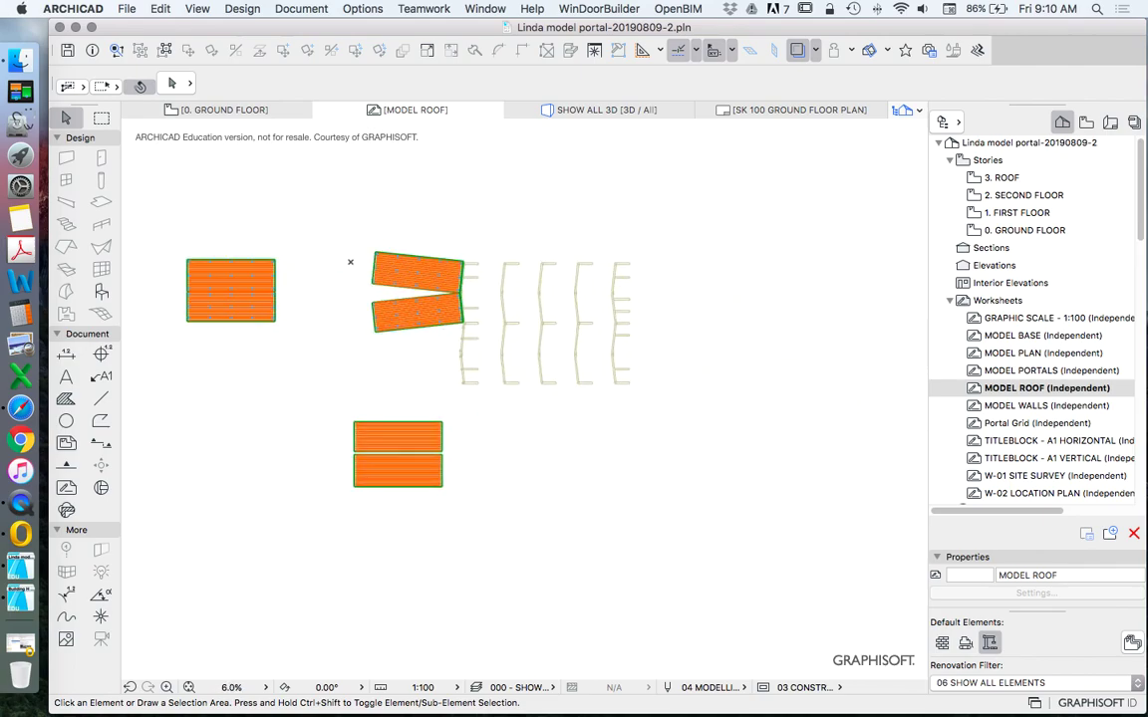
Step: Open the MODEL PLAN worksheet and examine the wall labels, dimensions and junctions at both ends of wall A4
double_click(1042, 353)
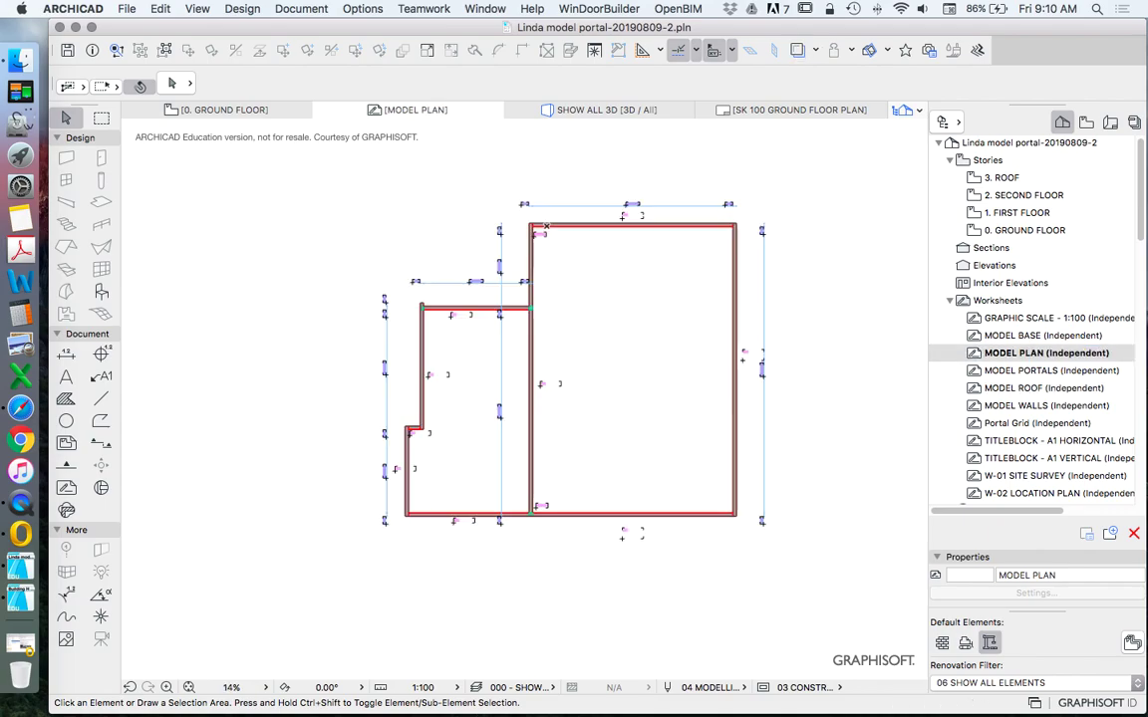
scroll(547, 226, up, 7)
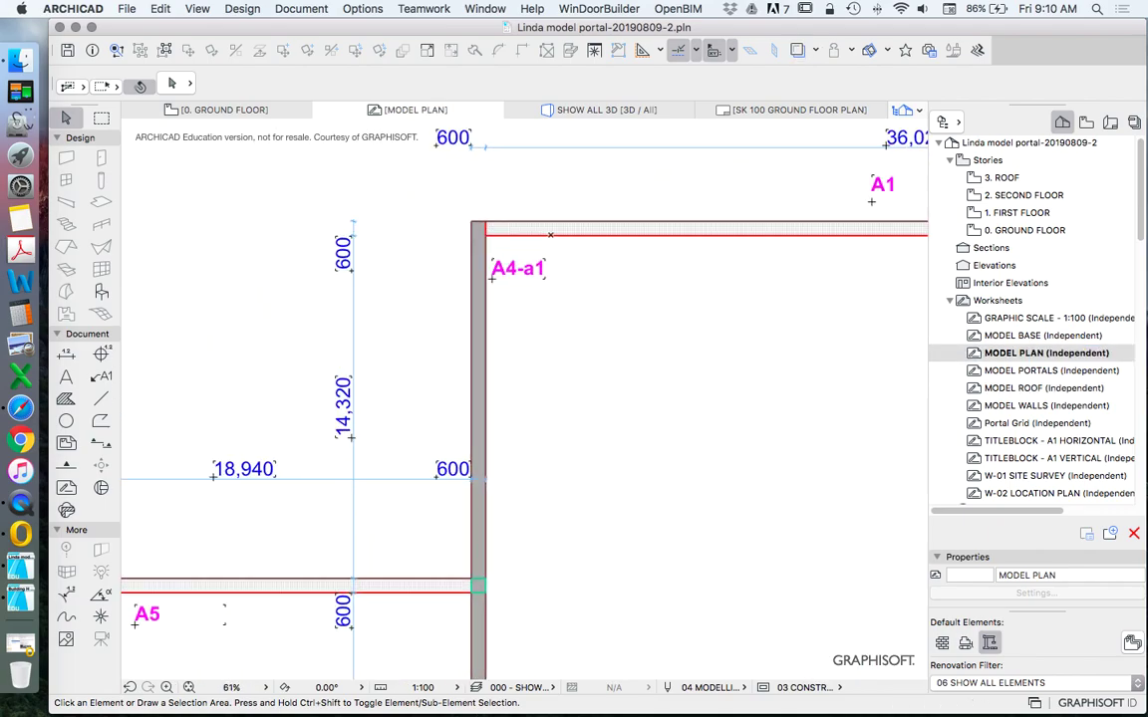
scroll(543, 214, down, 7)
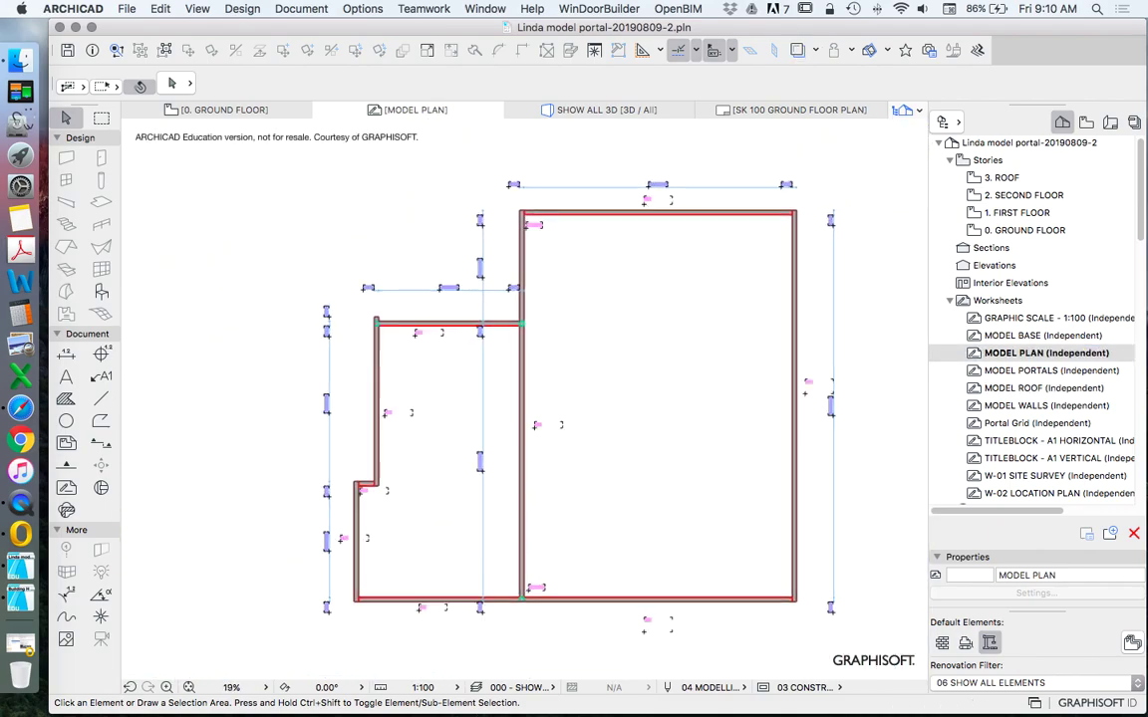
scroll(526, 561, up, 6)
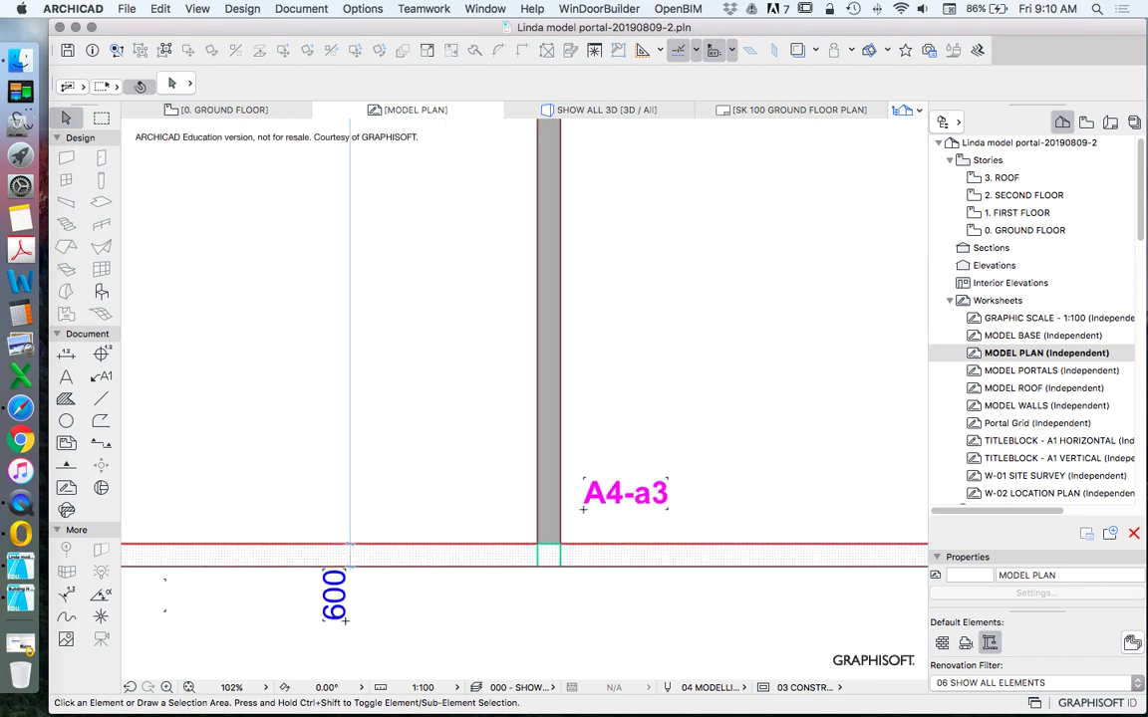
scroll(537, 498, down, 6)
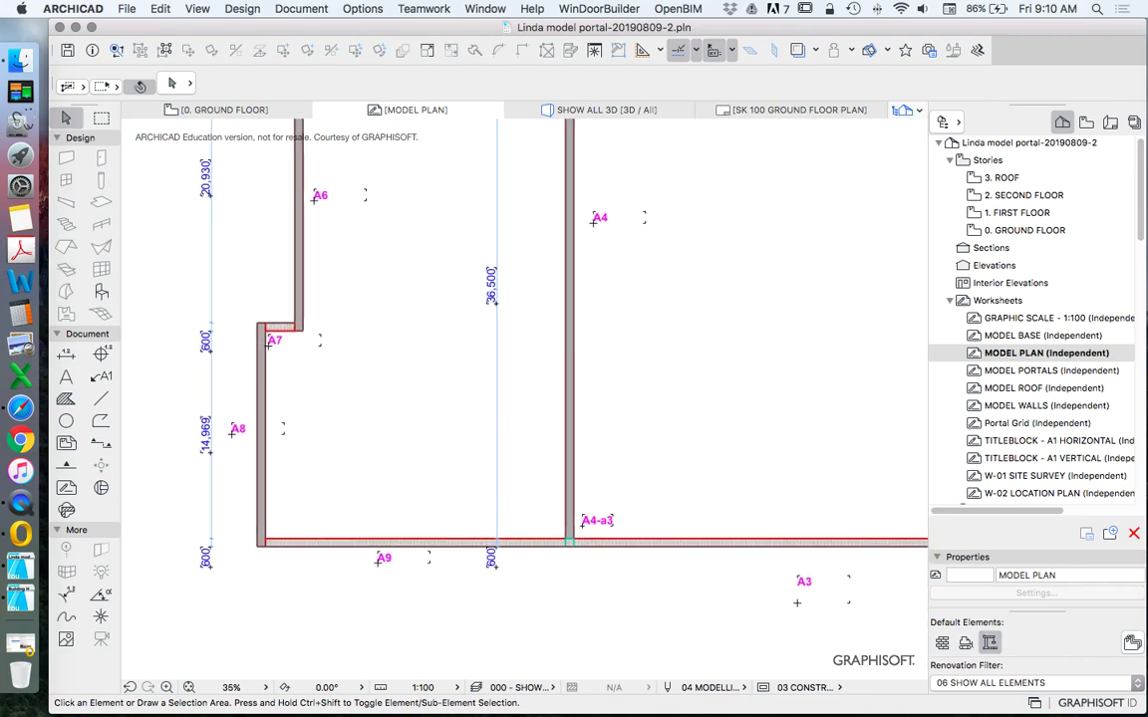
Step: Open the MODEL WALLS worksheet and examine how the tabbed wall pieces are laid out around the base plan
double_click(1046, 405)
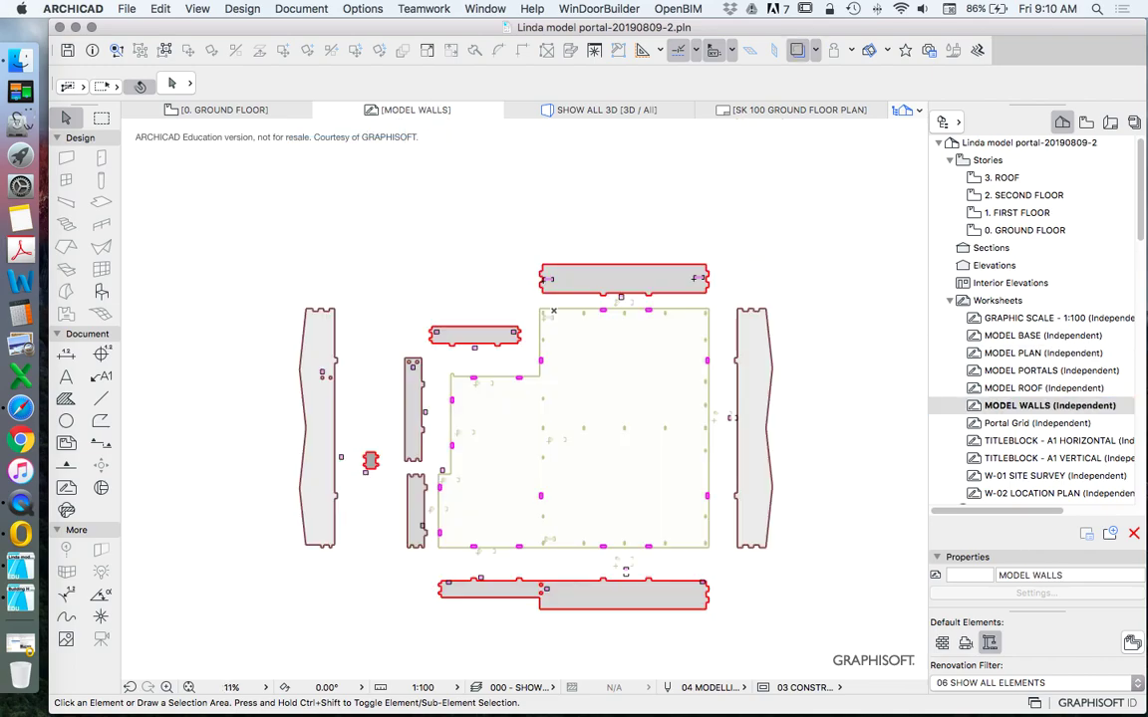
scroll(625, 569, up, 5)
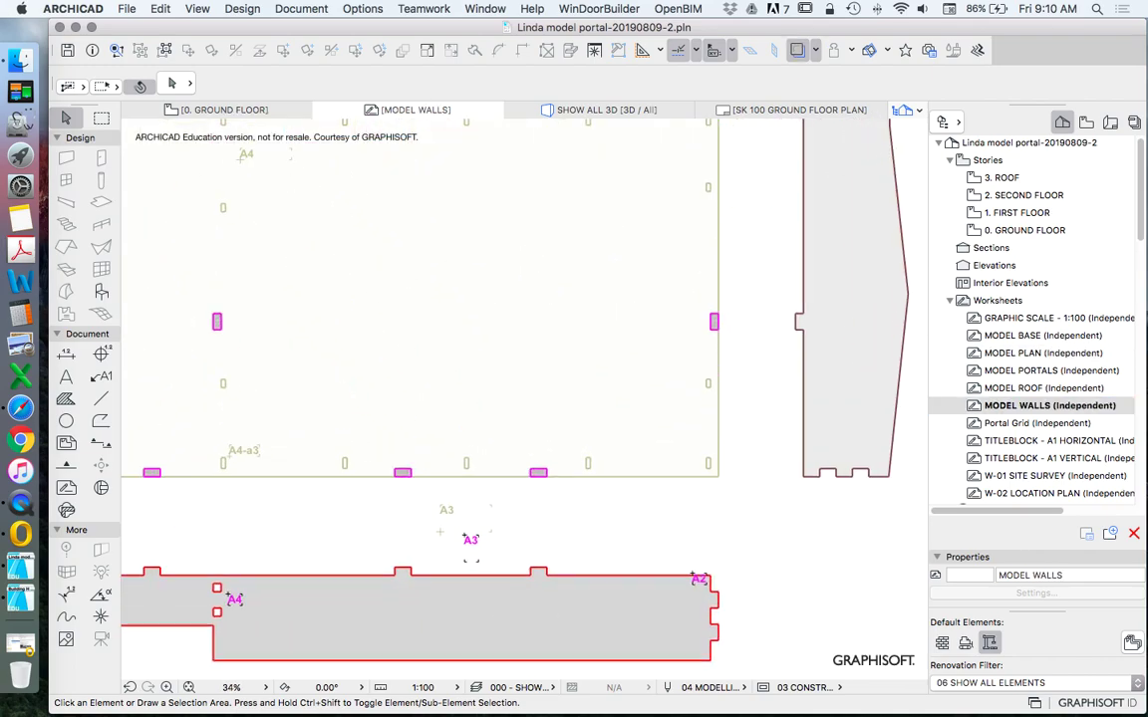
scroll(470, 554, down, 3)
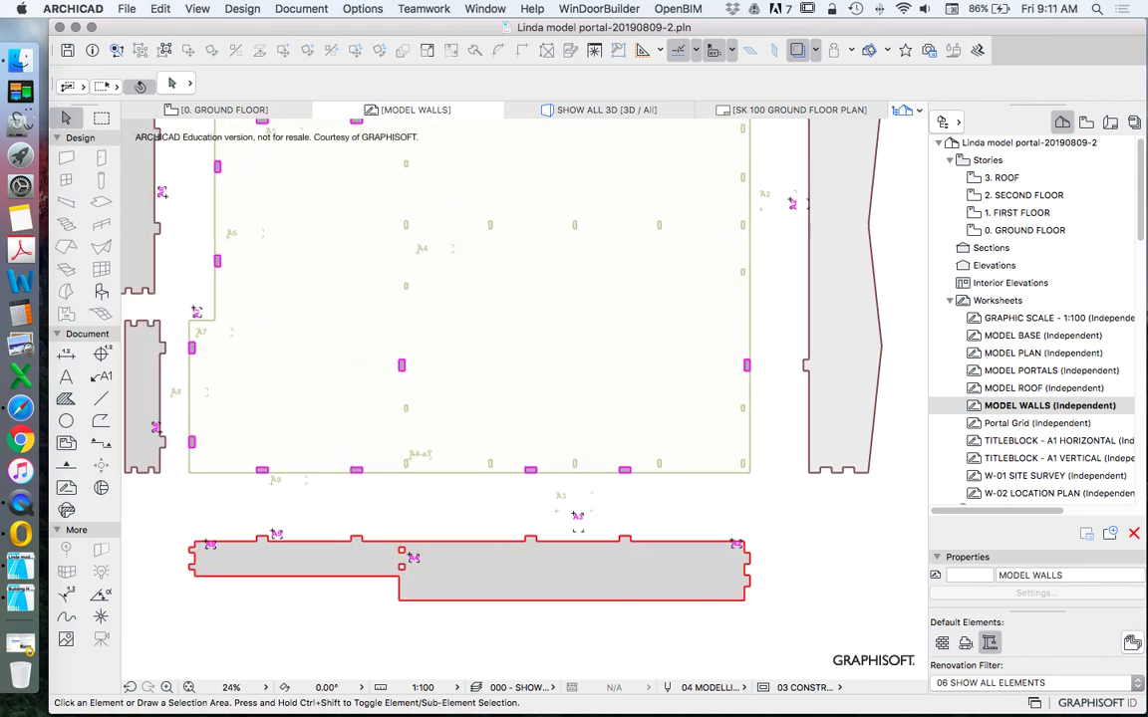
scroll(828, 450, down, 3)
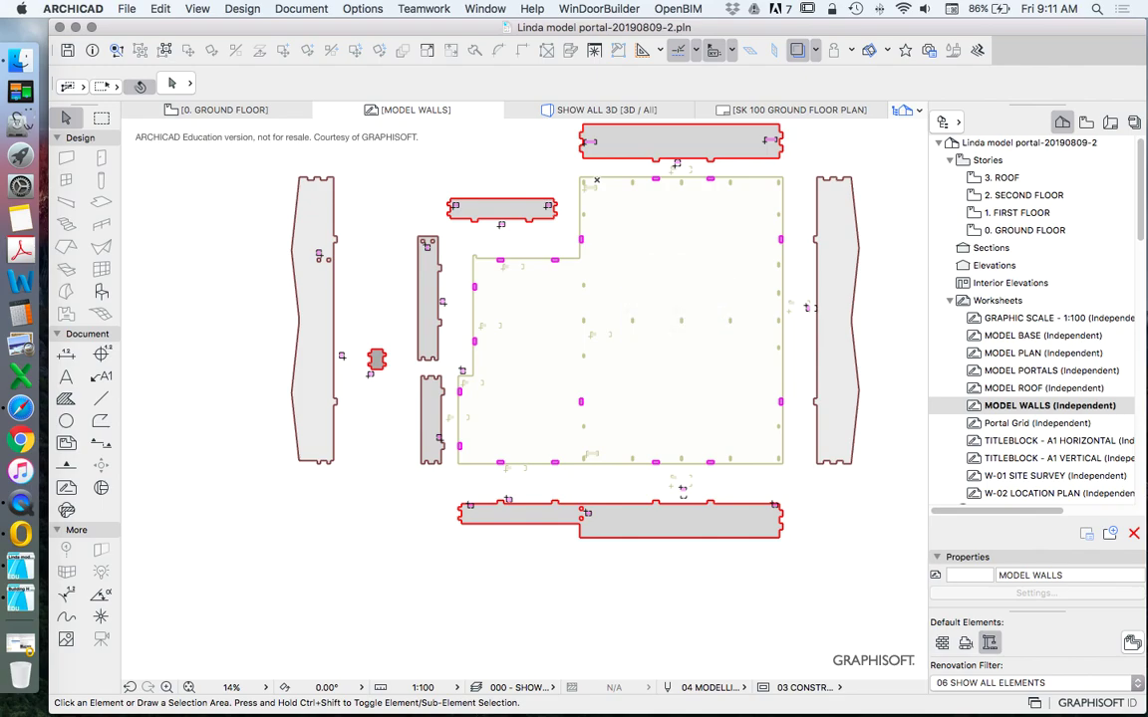
scroll(747, 216, down, 3)
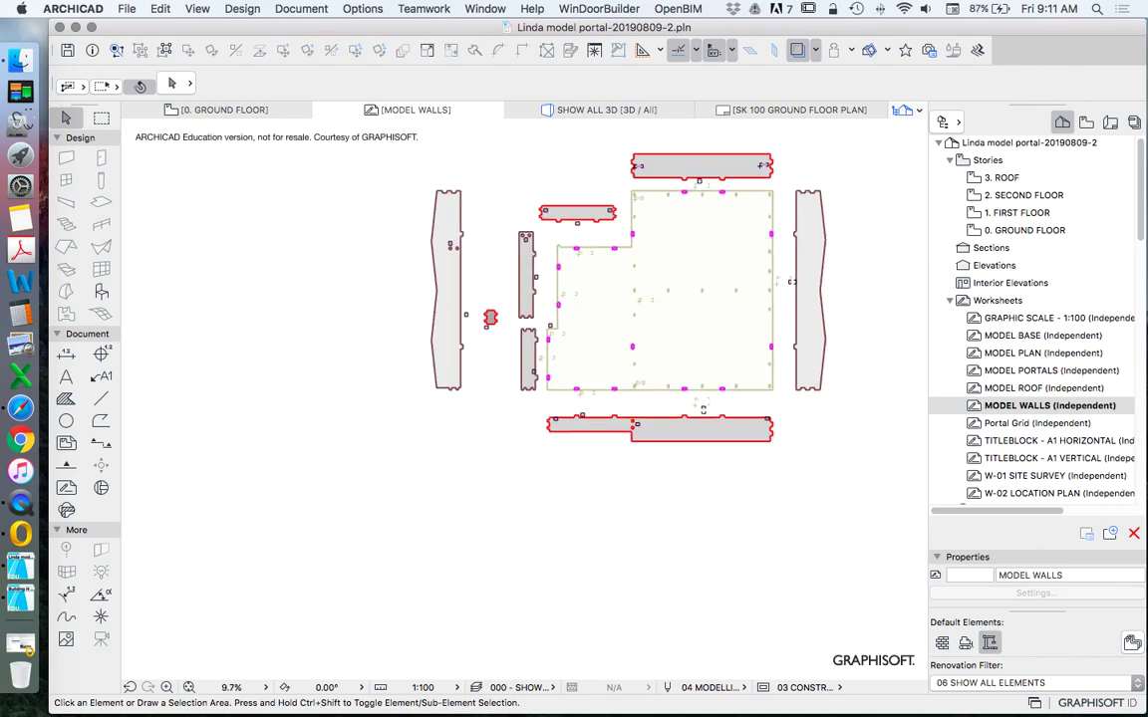
scroll(804, 139, up, 5)
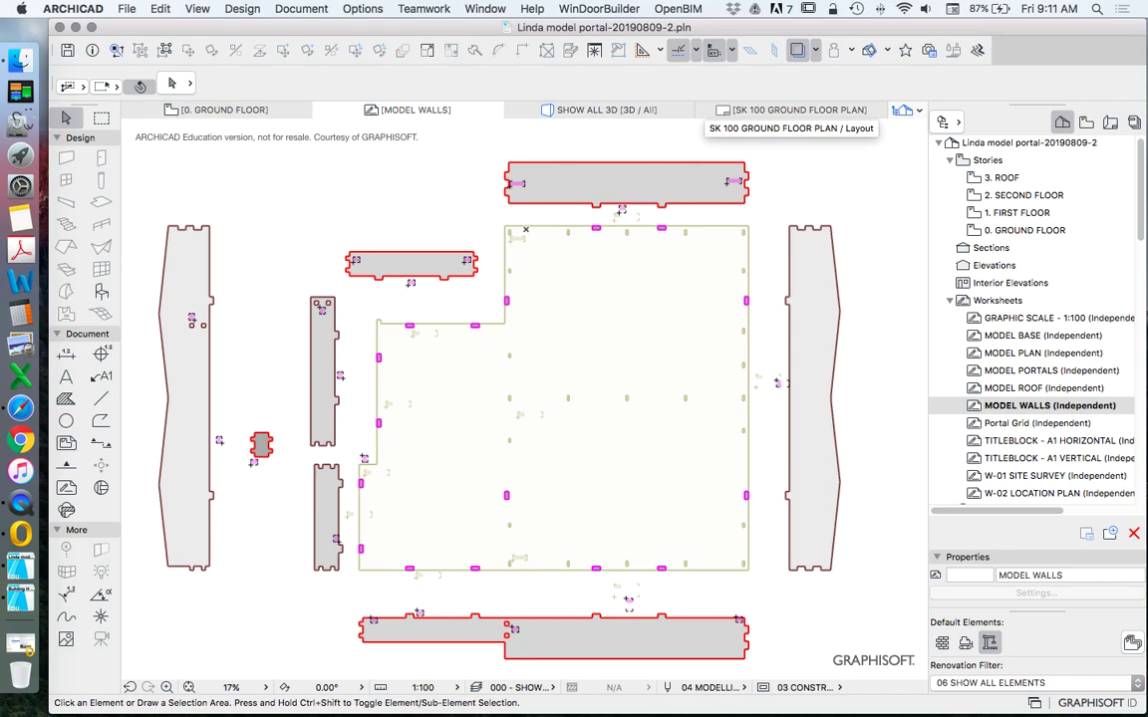
scroll(644, 292, down, 5)
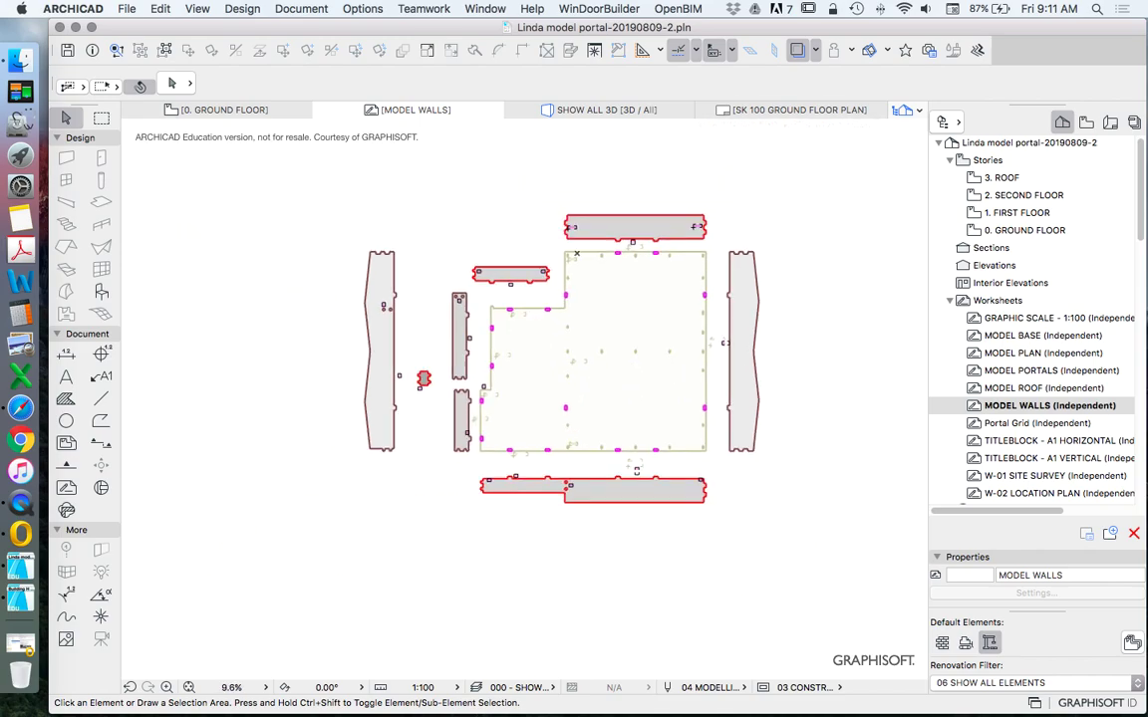
scroll(638, 245, up, 3)
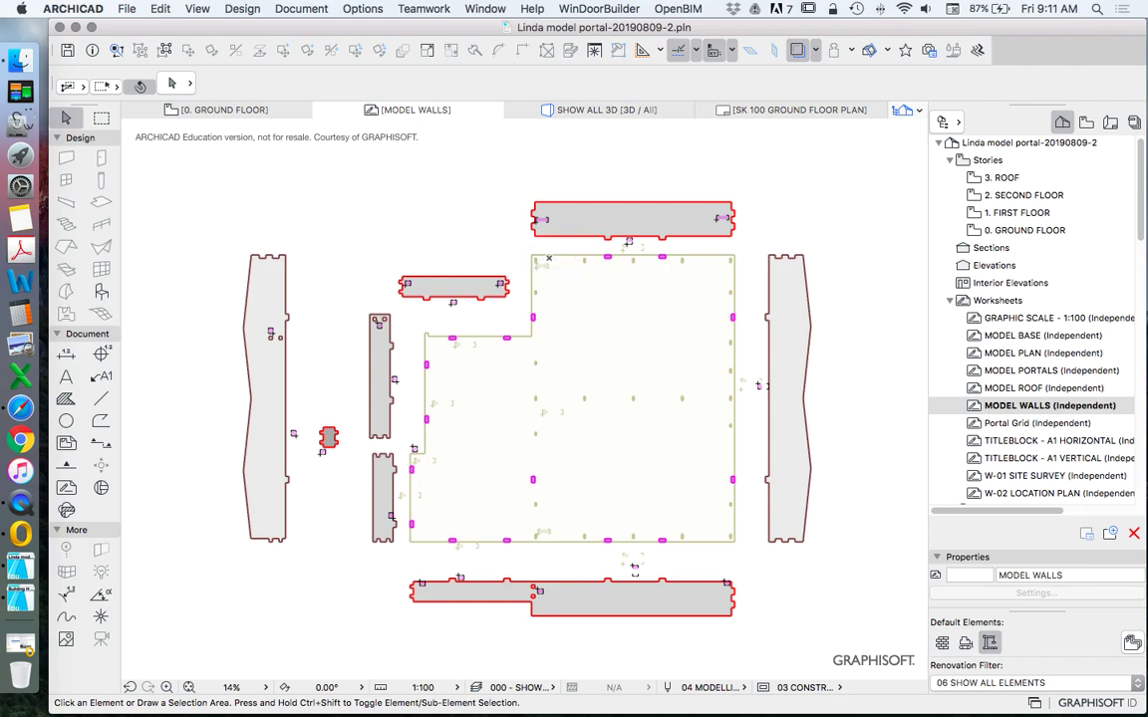
scroll(563, 305, down, 2)
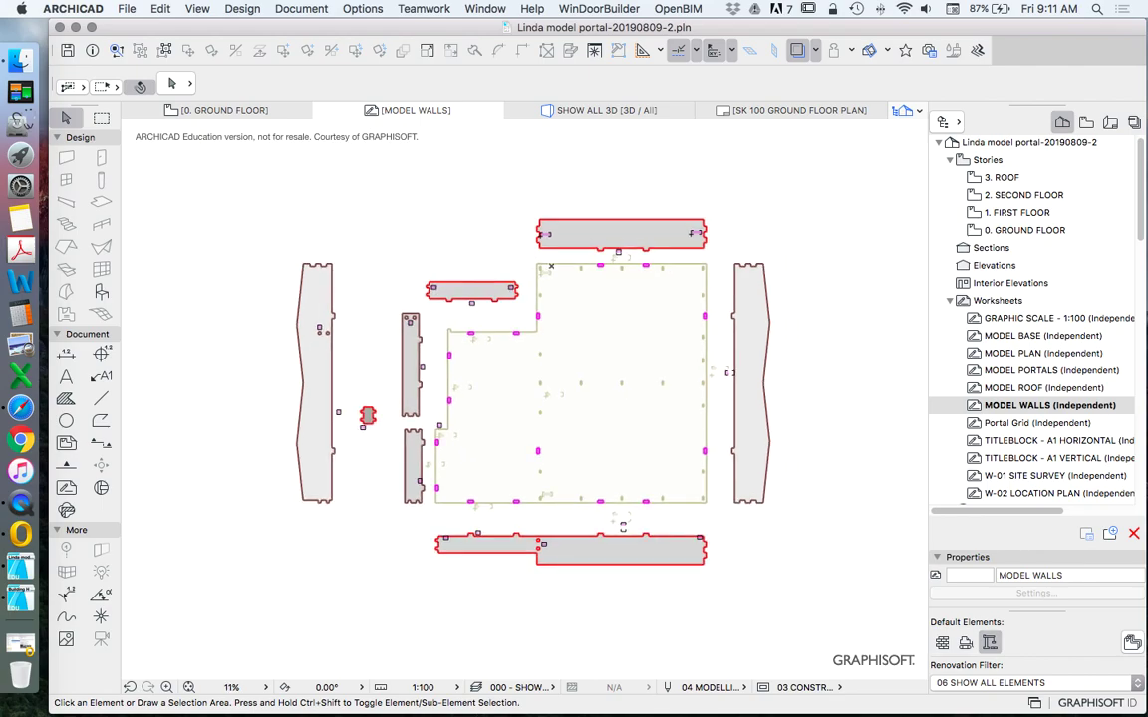
scroll(552, 298, up, 3)
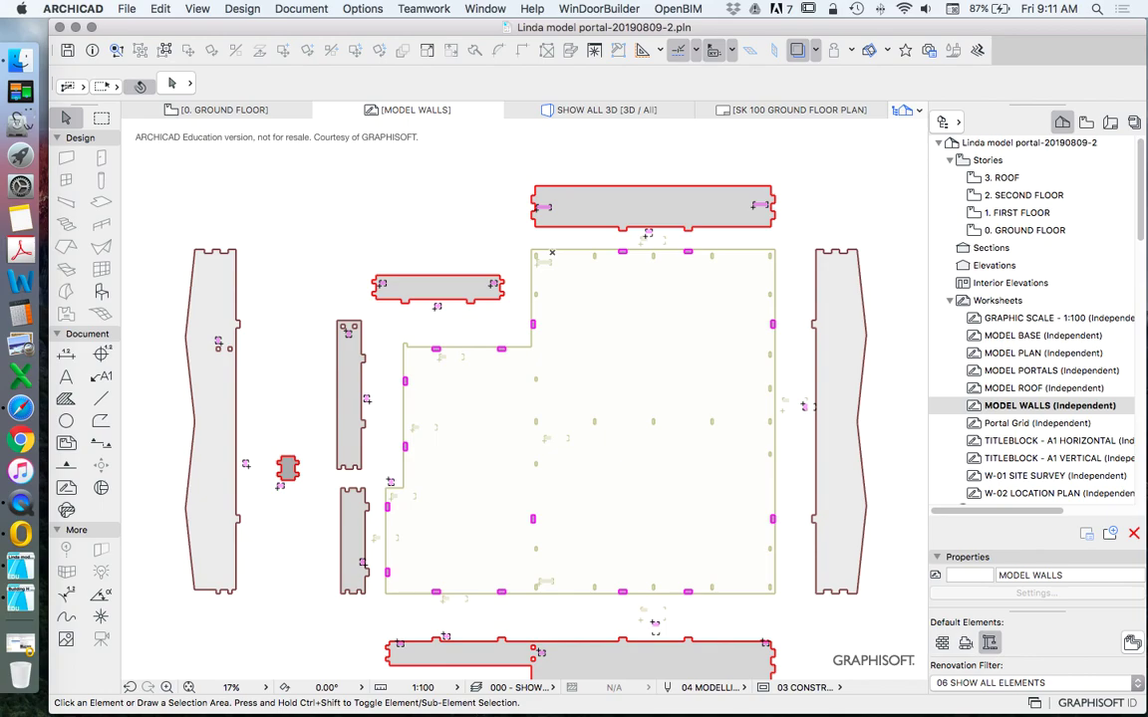
Step: Draw vertical solid lines from wall piece A1's left tab edge and lower left corner down to the base plan
click(101, 398)
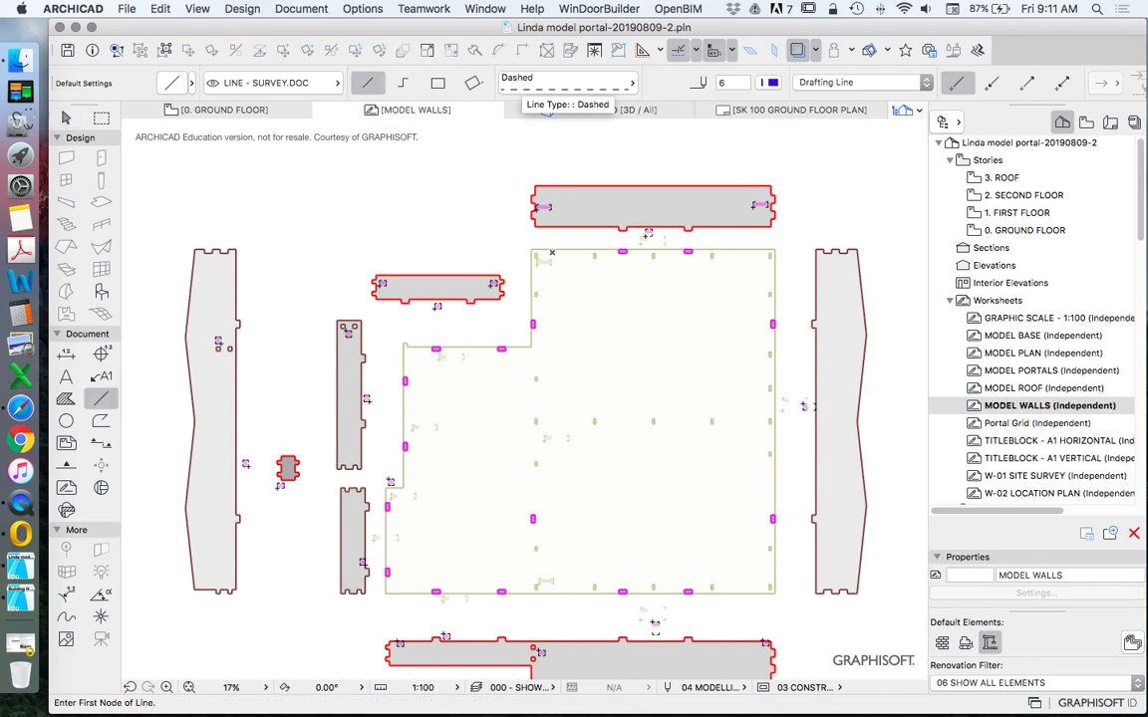
click(568, 80)
click(701, 44)
scroll(552, 189, up, 4)
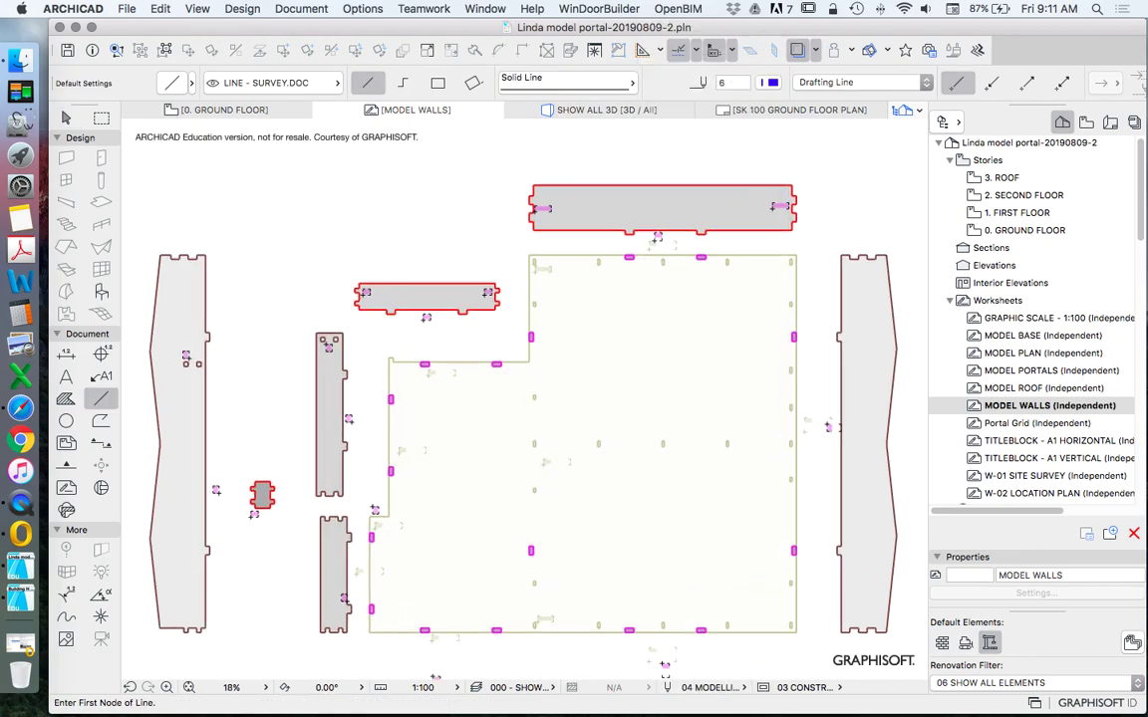
scroll(509, 293, up, 2)
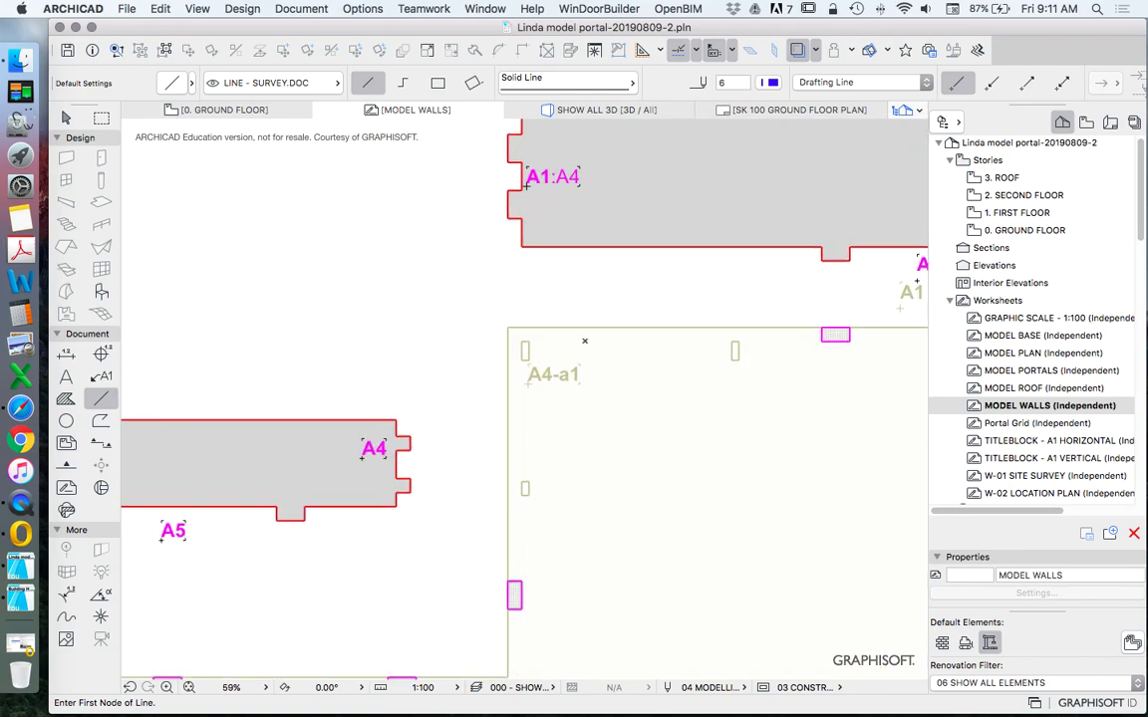
click(508, 314)
click(527, 185)
click(521, 246)
click(521, 390)
scroll(508, 370, up, 4)
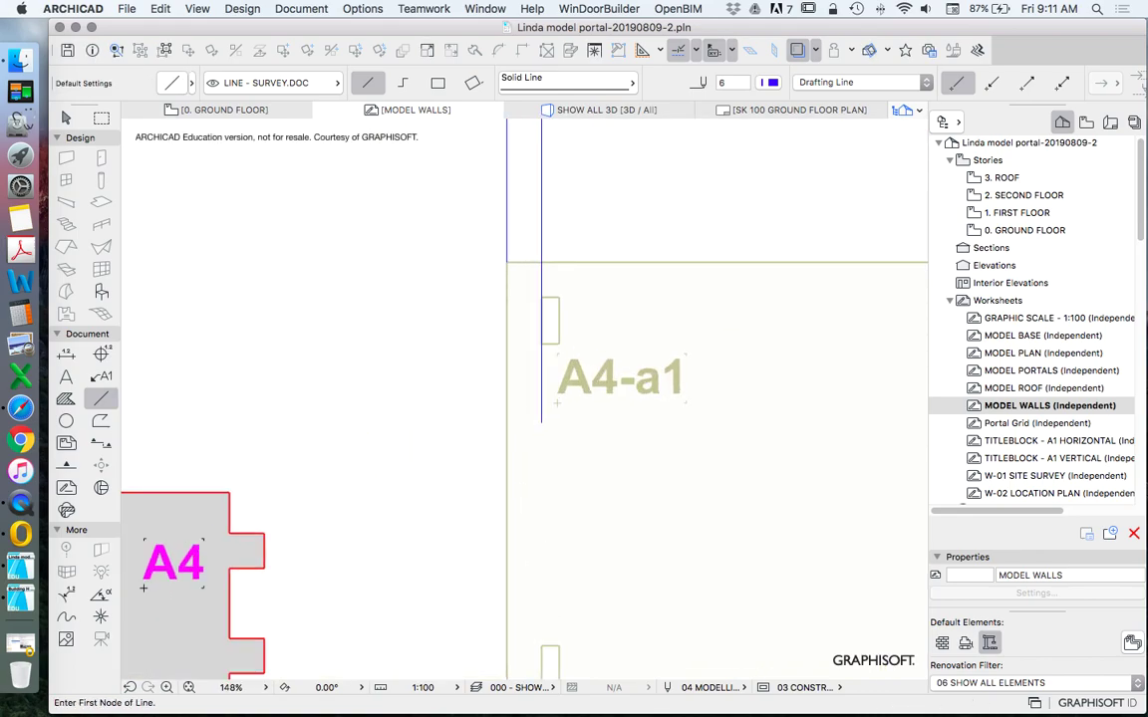
Step: Project both edges of wall piece A1's first bottom tab vertically down to its matching slot in the base plan
scroll(454, 310, down, 4)
click(685, 240)
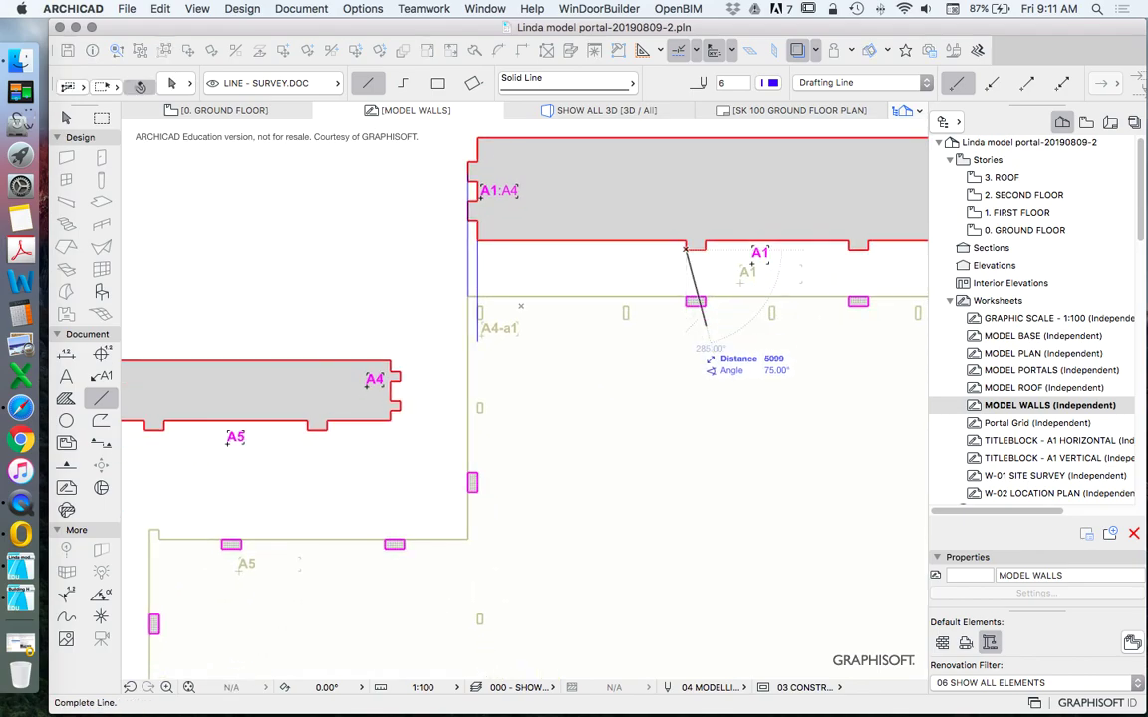
click(685, 352)
scroll(712, 267, up, 4)
scroll(647, 381, up, 5)
scroll(584, 412, down, 7)
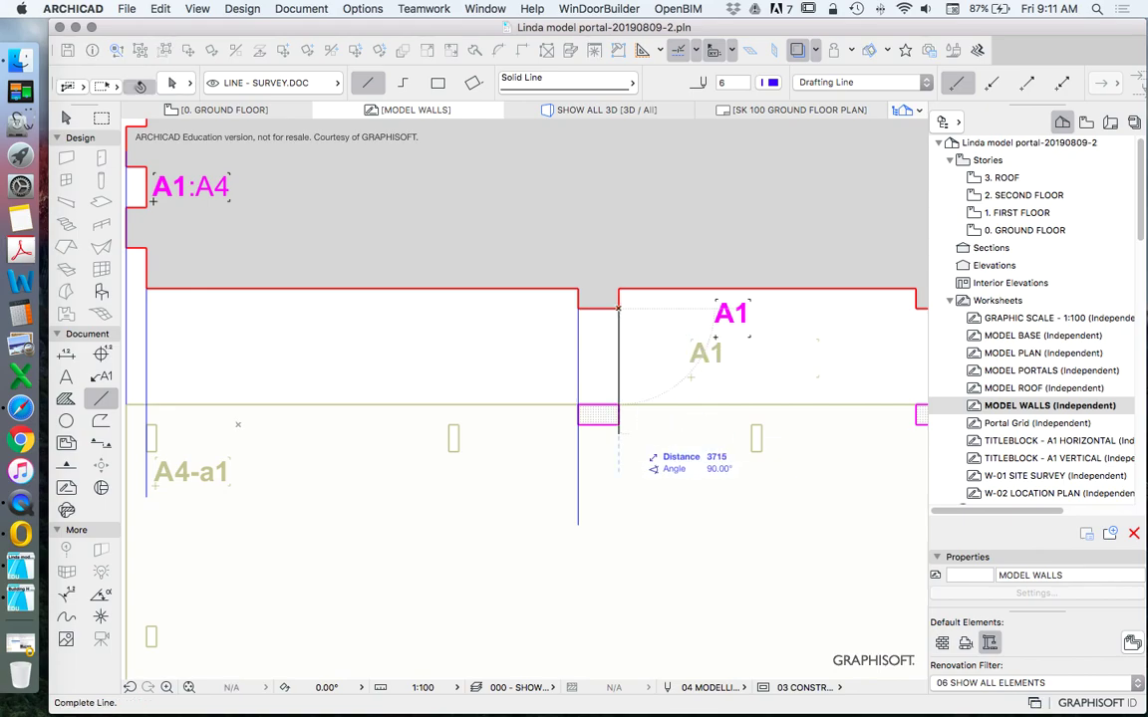
Step: Undo the vertical projection lines drawn from wall piece A1 to the base plan
scroll(546, 362, down, 5)
scroll(514, 372, down, 1)
key(super+z)
key(super+z)
key(Escape)
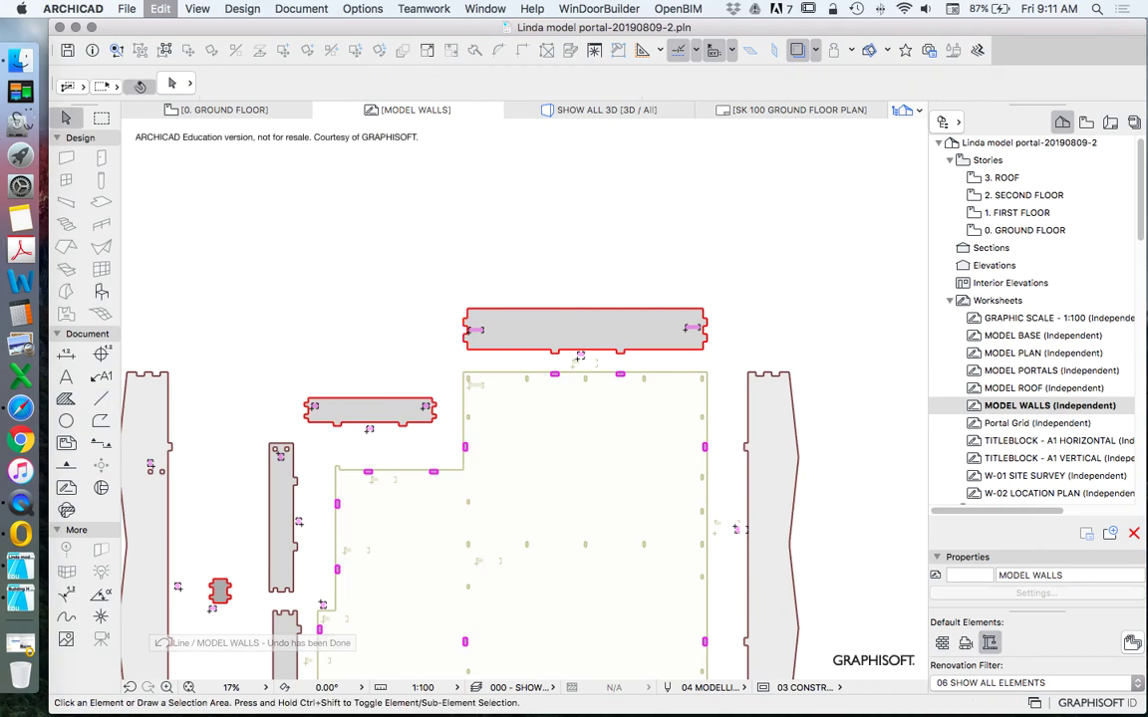
Step: Examine the full arrangement of wall pieces around the traced base plan in the MODEL WALLS worksheet
scroll(638, 282, down, 2)
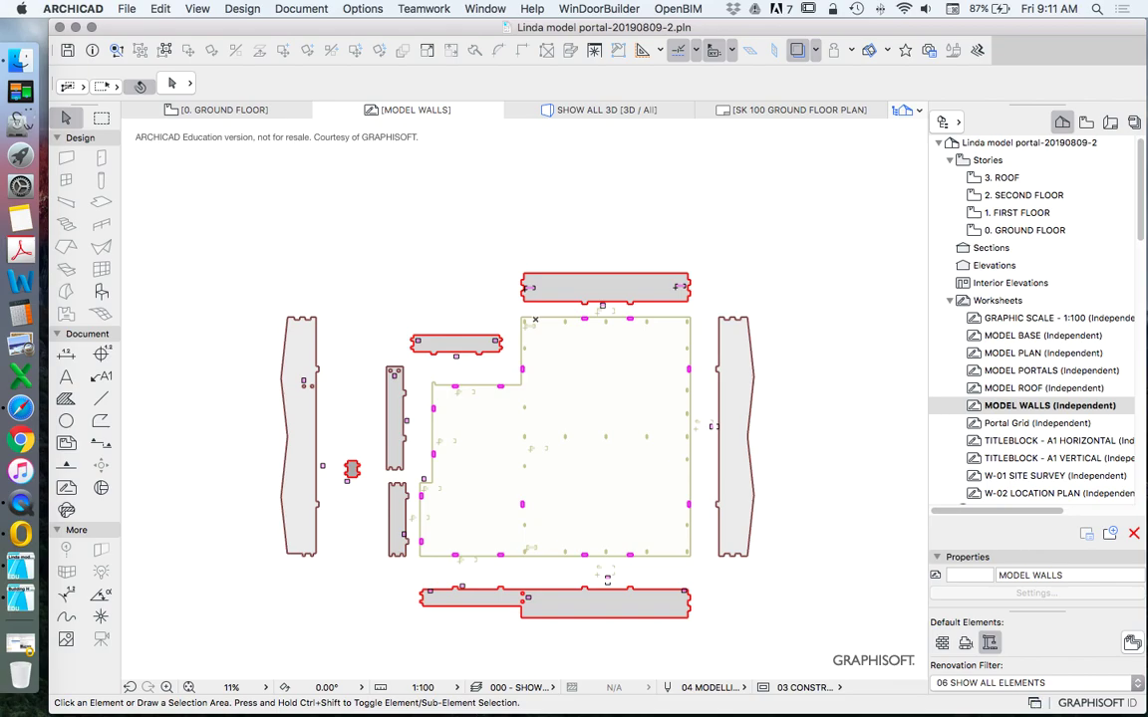
scroll(680, 287, down, 2)
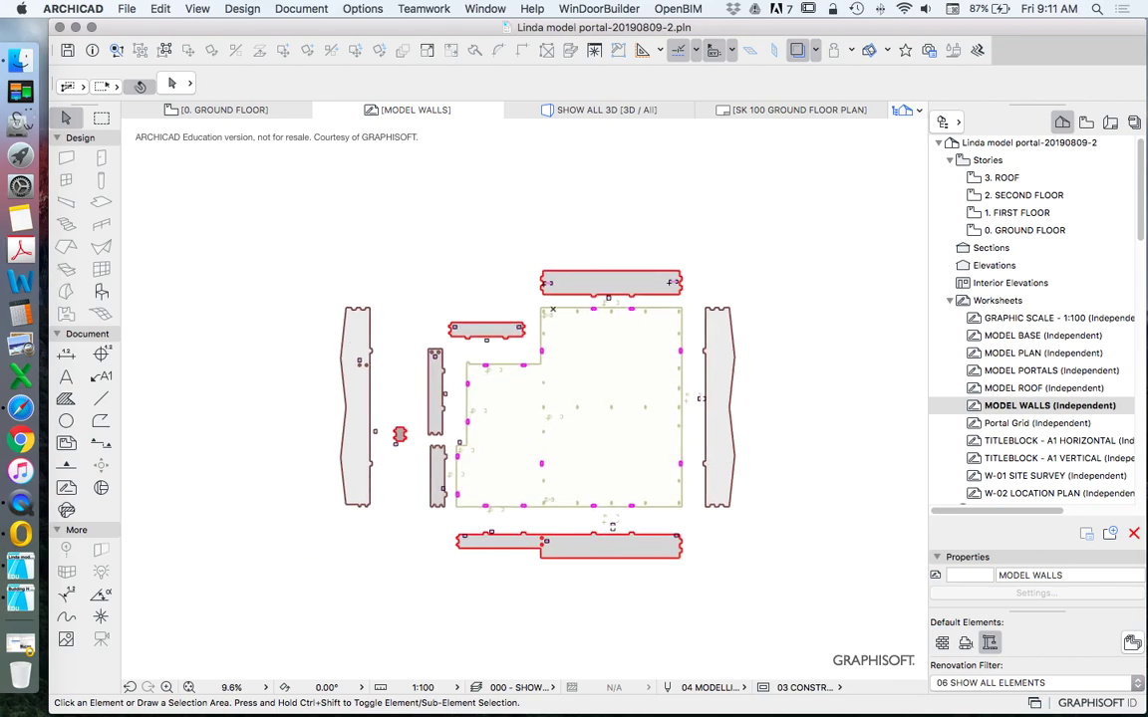
scroll(1036, 319, down, 1)
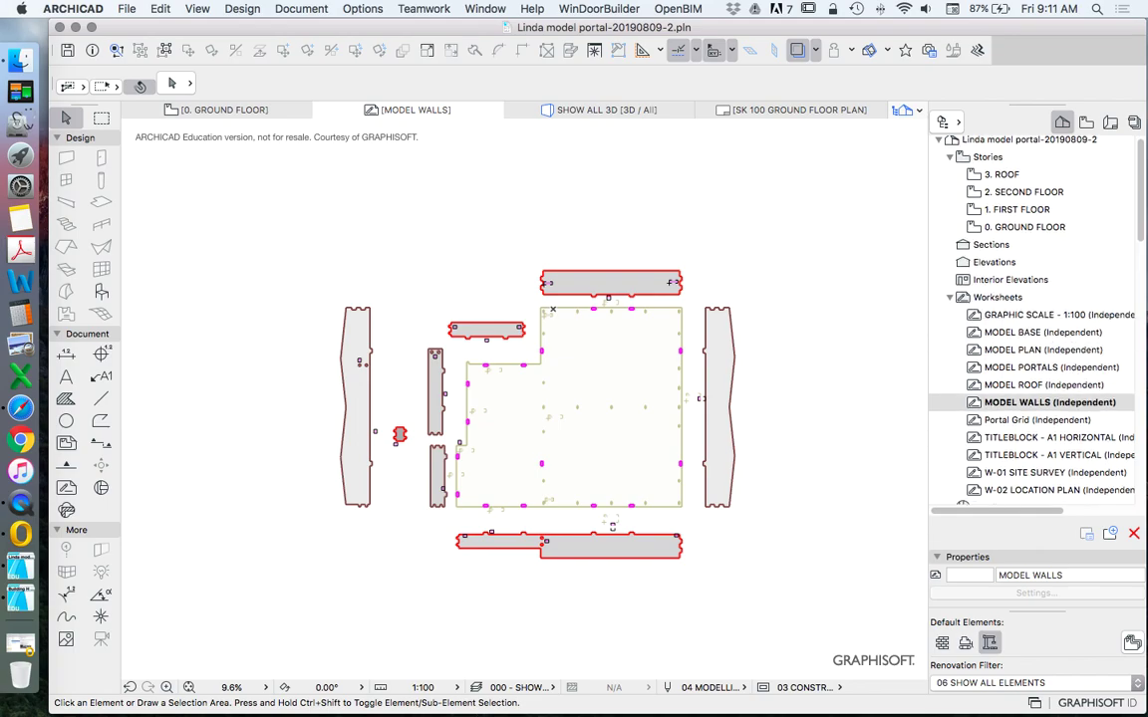
click(1048, 402)
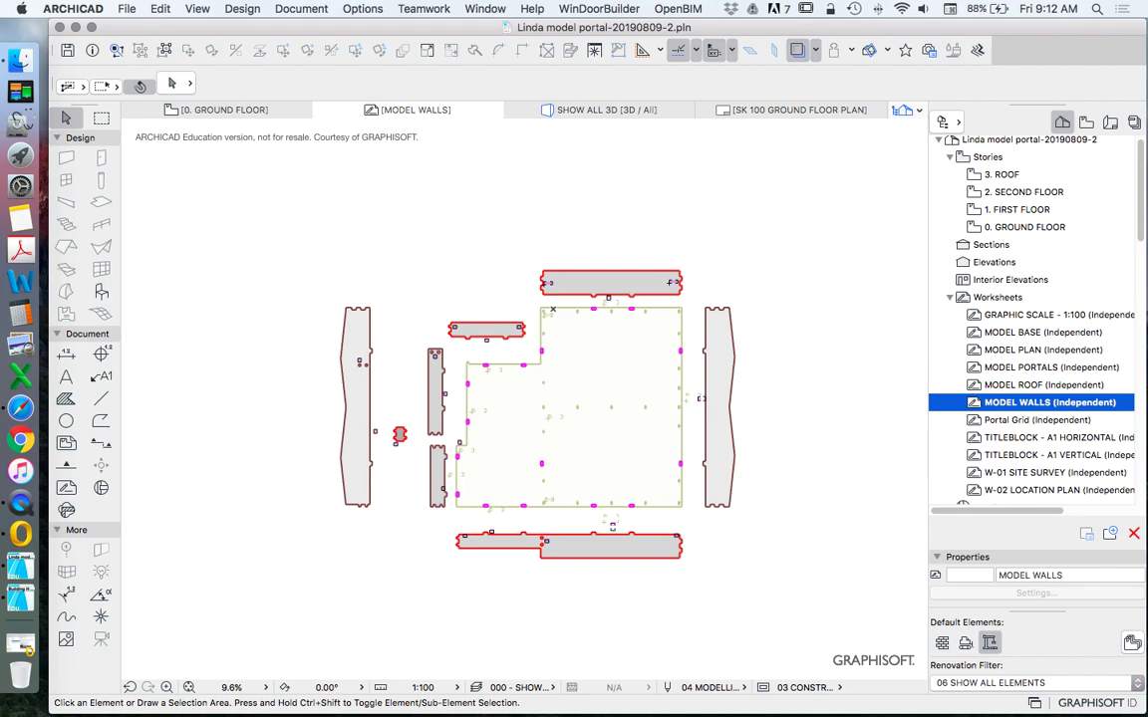
mouse_move(669, 283)
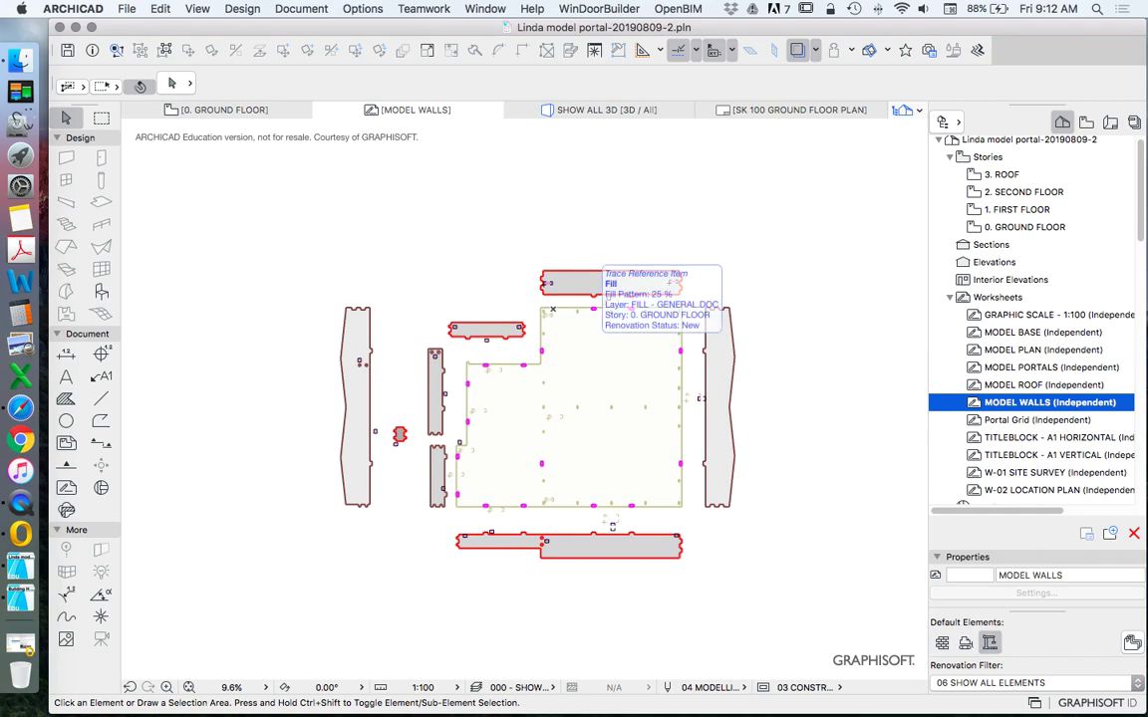
scroll(561, 351, down, 3)
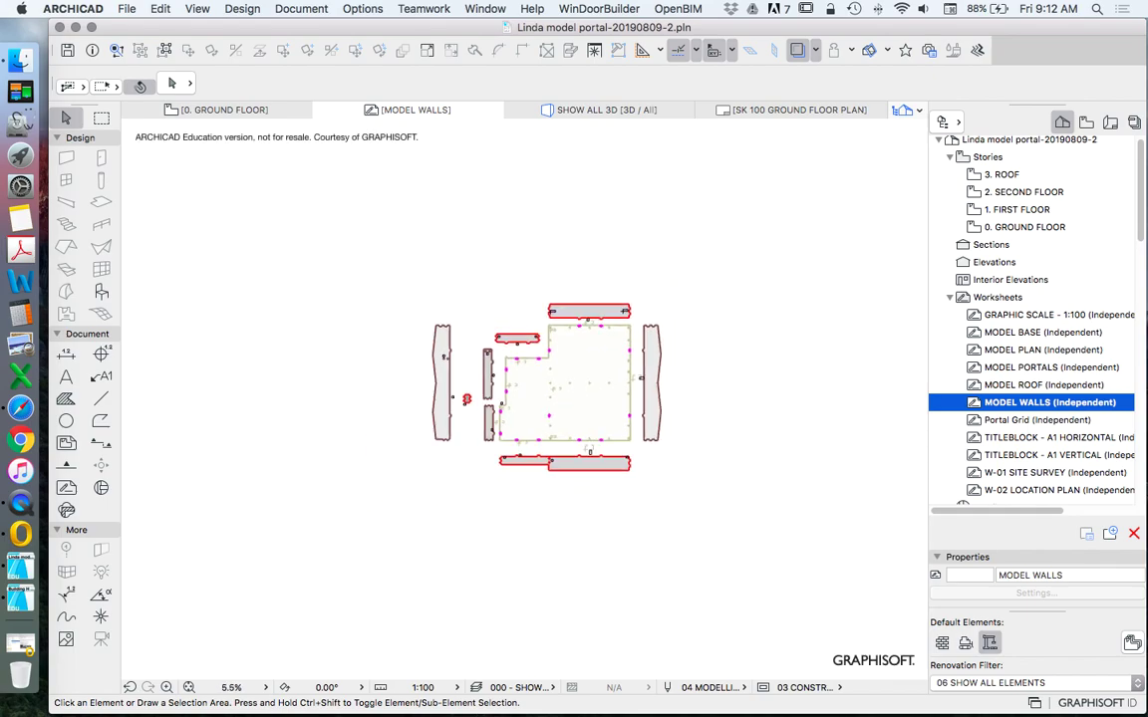
scroll(585, 401, up, 4)
scroll(587, 343, down, 3)
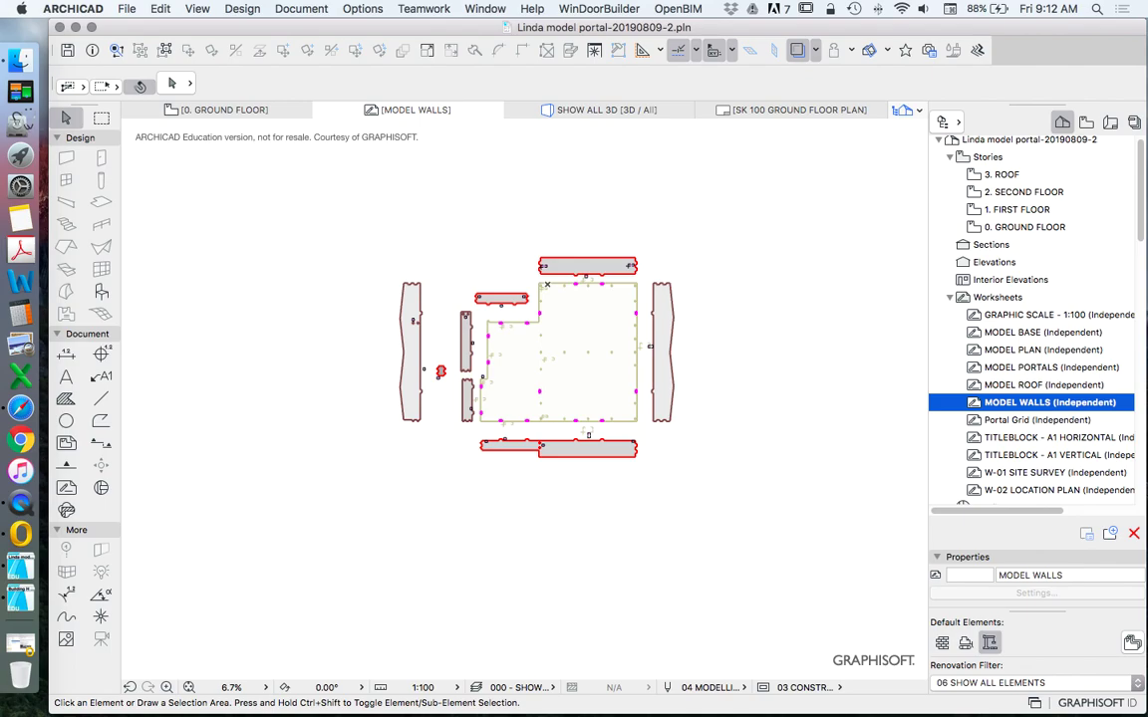
Step: Open the 0. GROUND FLOOR story plan
double_click(1025, 226)
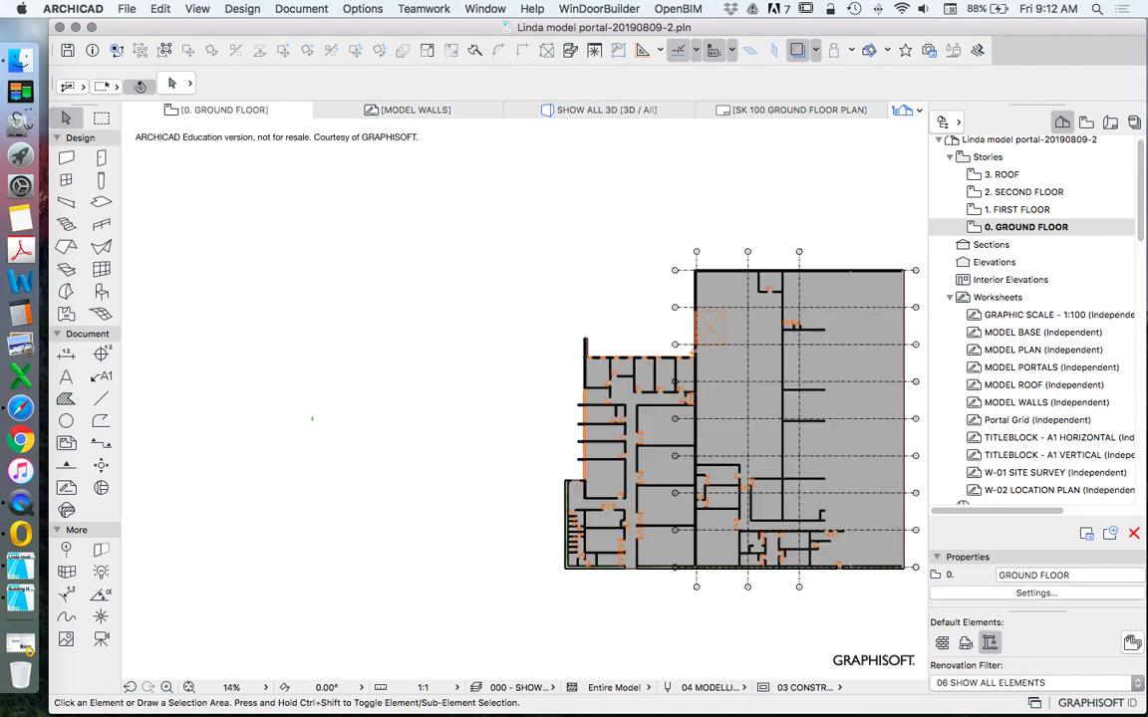
Step: Open the 3. ROOF story plan and hide the layer of its grid elements
scroll(469, 297, down, 5)
scroll(582, 328, up, 5)
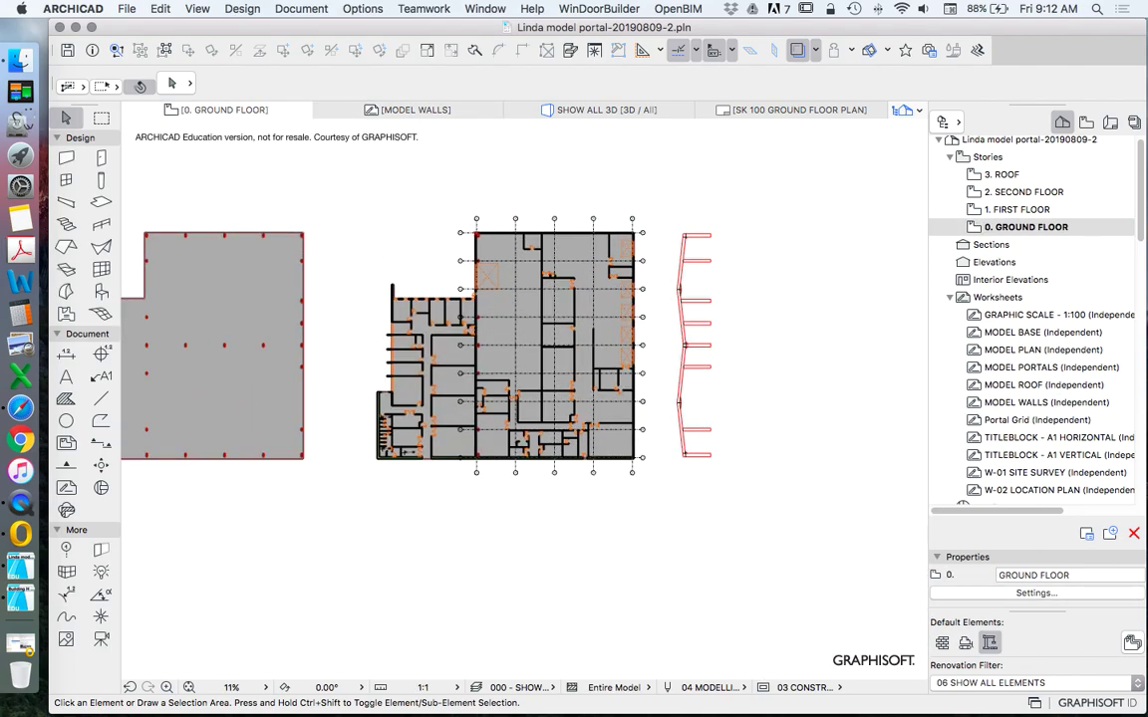
scroll(588, 318, up, 3)
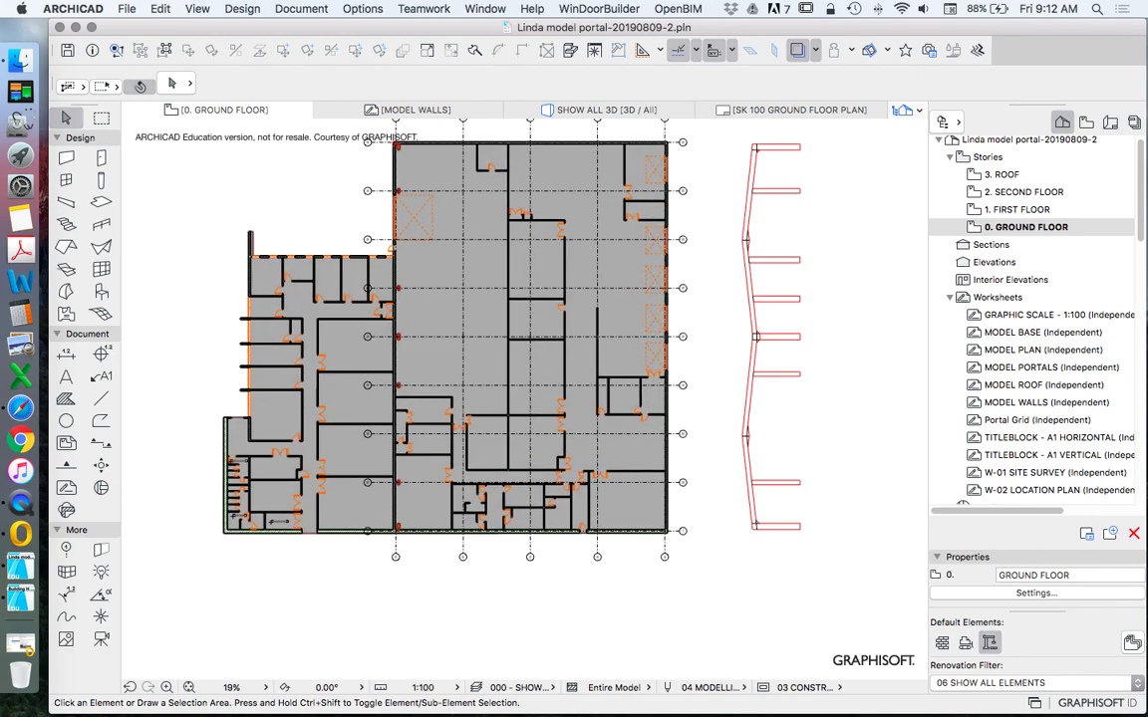
scroll(595, 302, down, 5)
scroll(590, 327, down, 2)
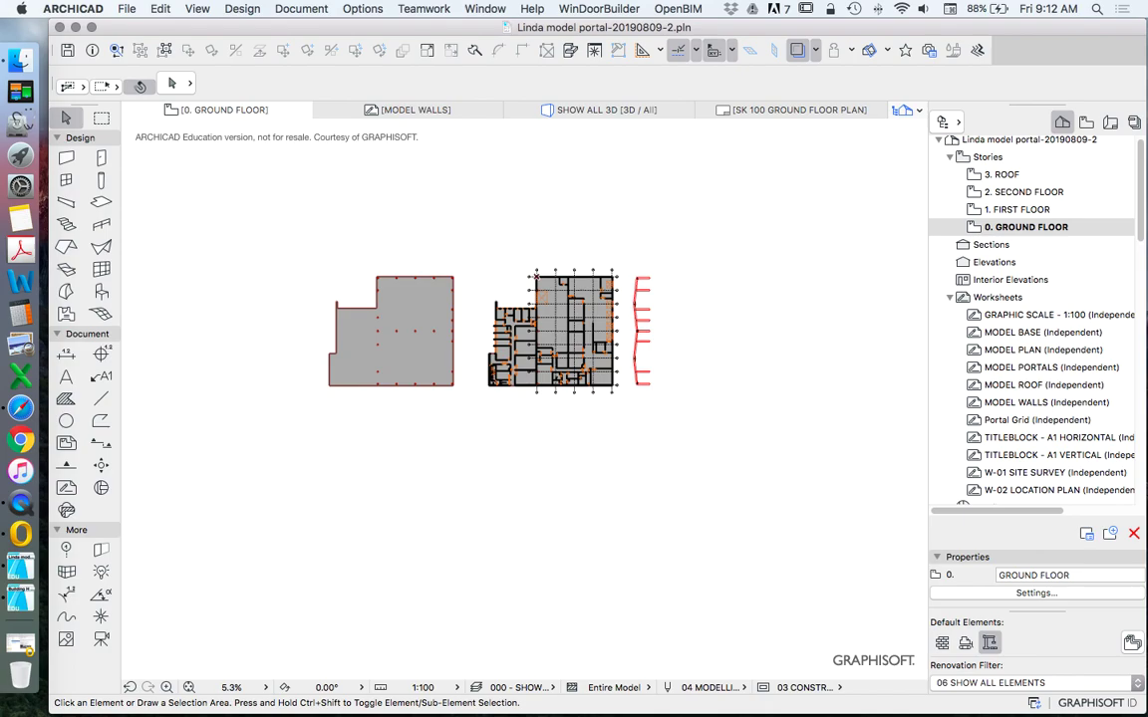
double_click(1001, 175)
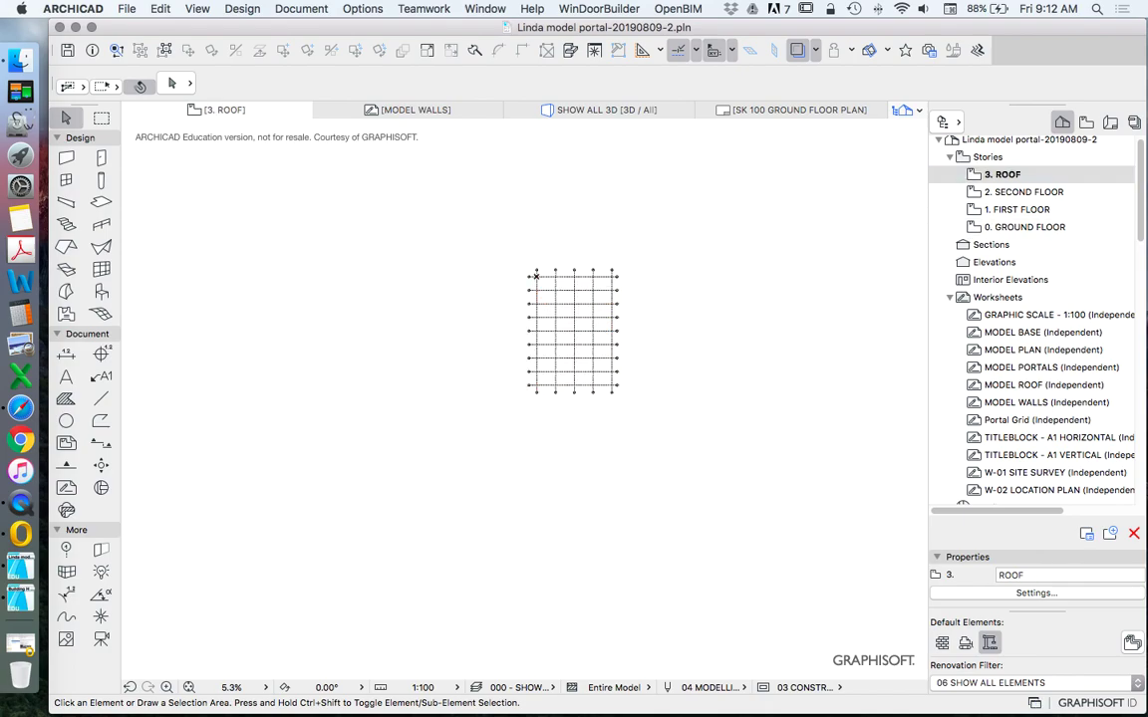
mouse_move(615, 275)
mouse_down()
mouse_move(637, 238)
mouse_move(621, 256)
mouse_up()
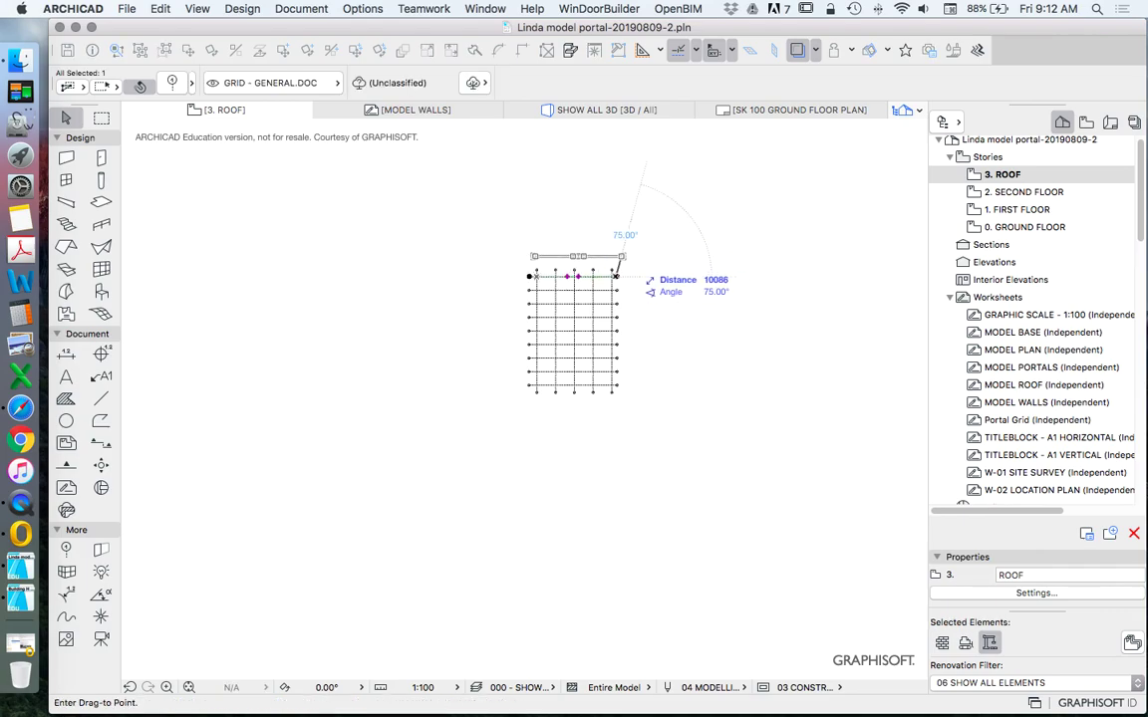
key(Escape)
right_click(684, 236)
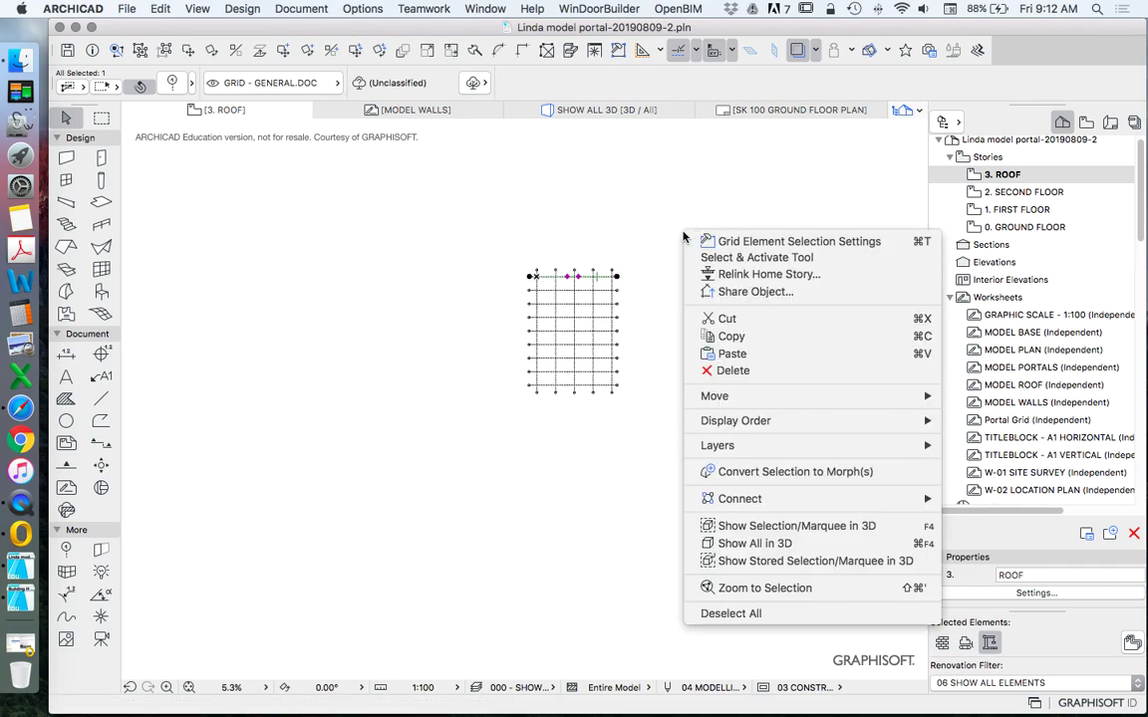
mouse_move(738, 446)
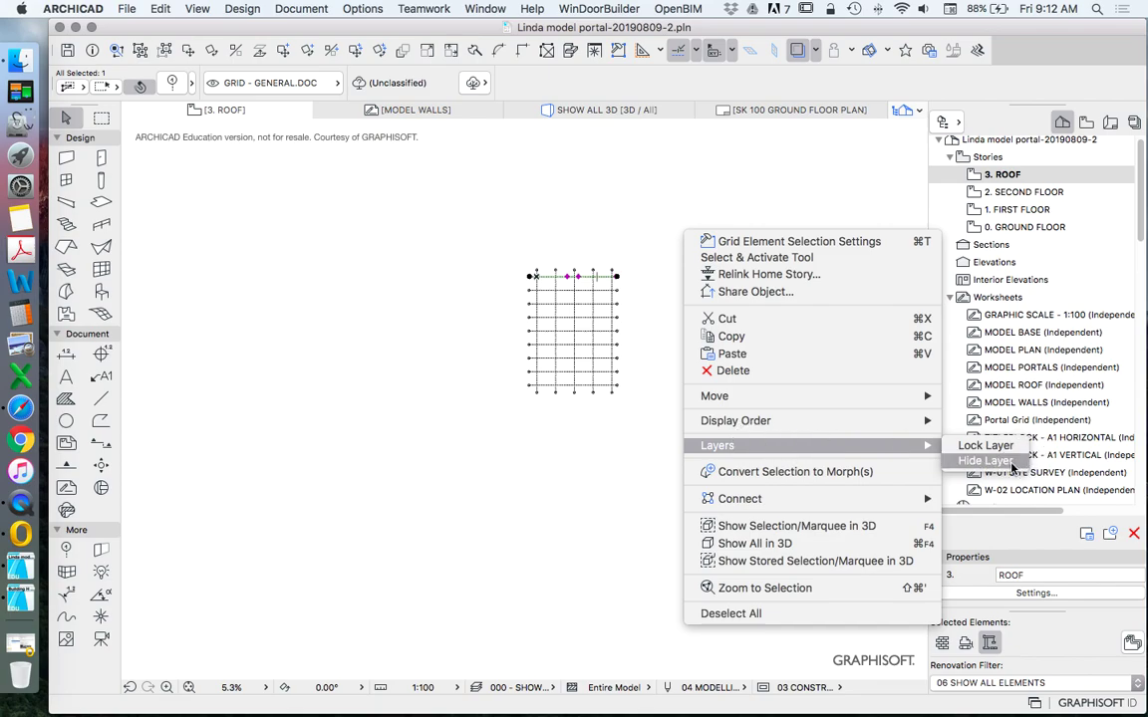
click(1008, 462)
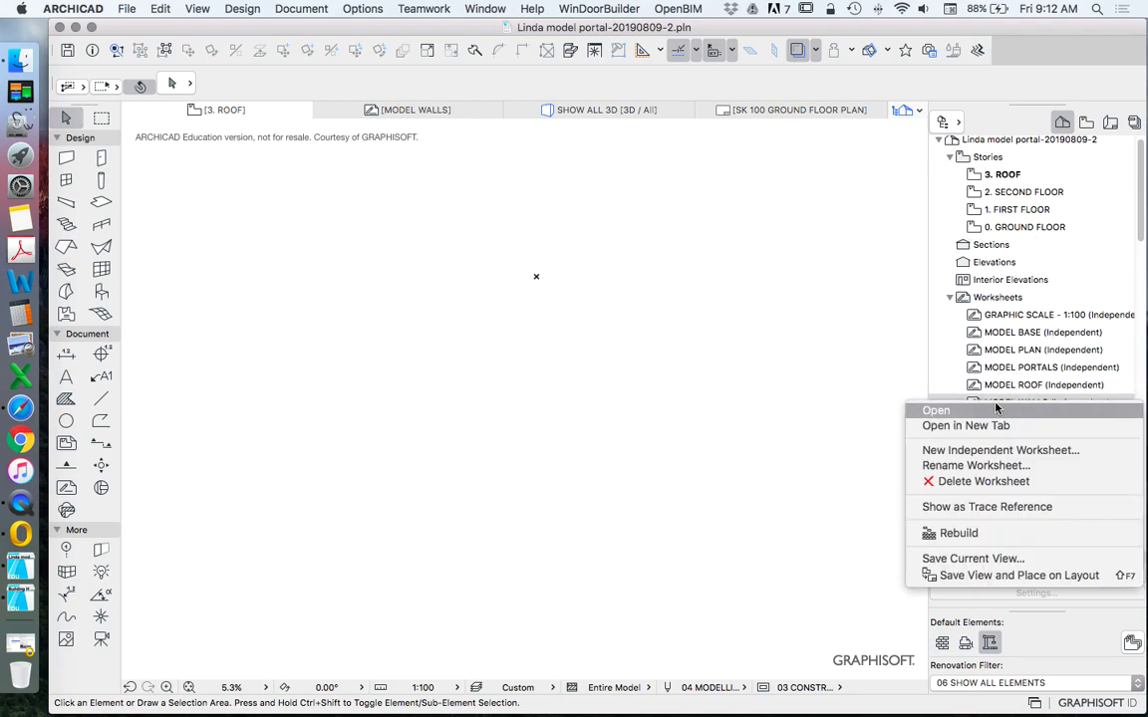
Step: Try to show the MODEL WALLS worksheet as a trace reference on the 3. ROOF story
click(986, 508)
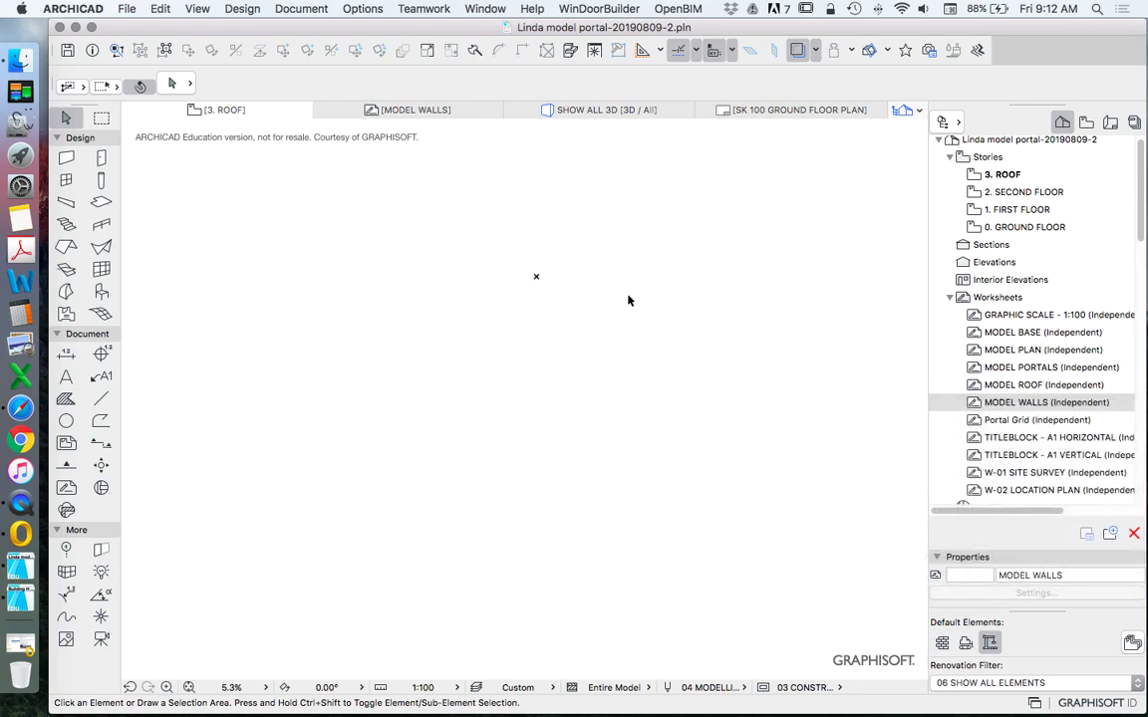
scroll(492, 339, down, 1)
scroll(484, 402, down, 5)
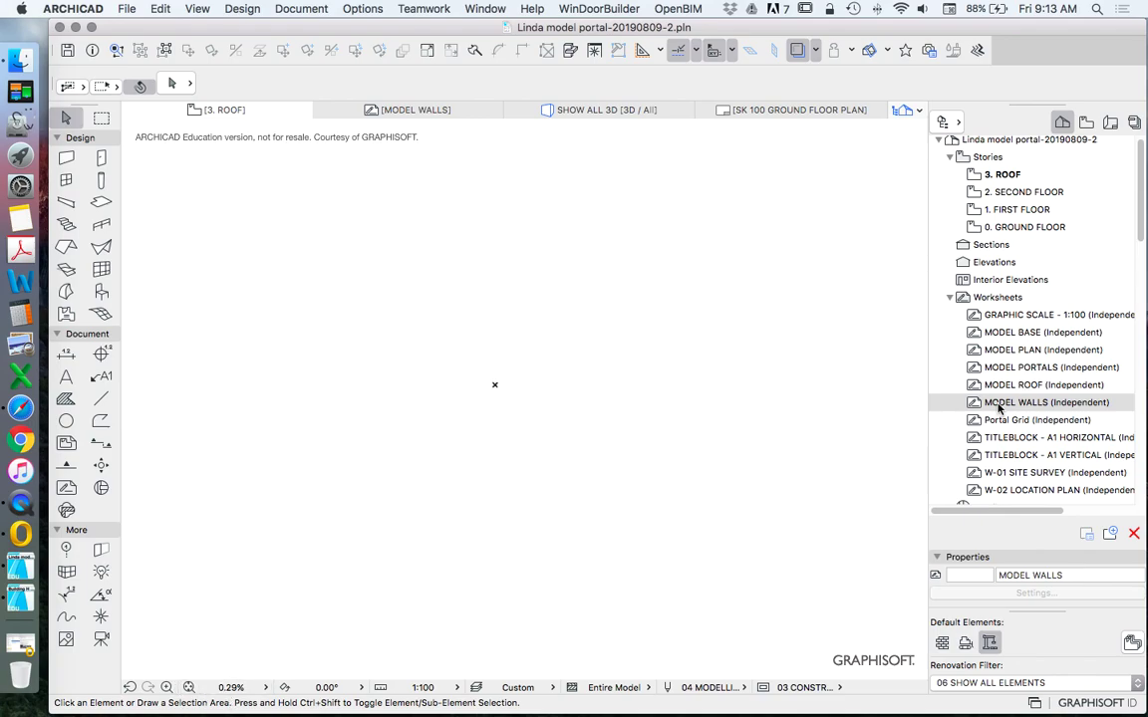
Step: Make all element types visible in the trace reference and set the reference colour to blue (R:0 G:0 B:255)
click(815, 50)
click(862, 297)
click(585, 316)
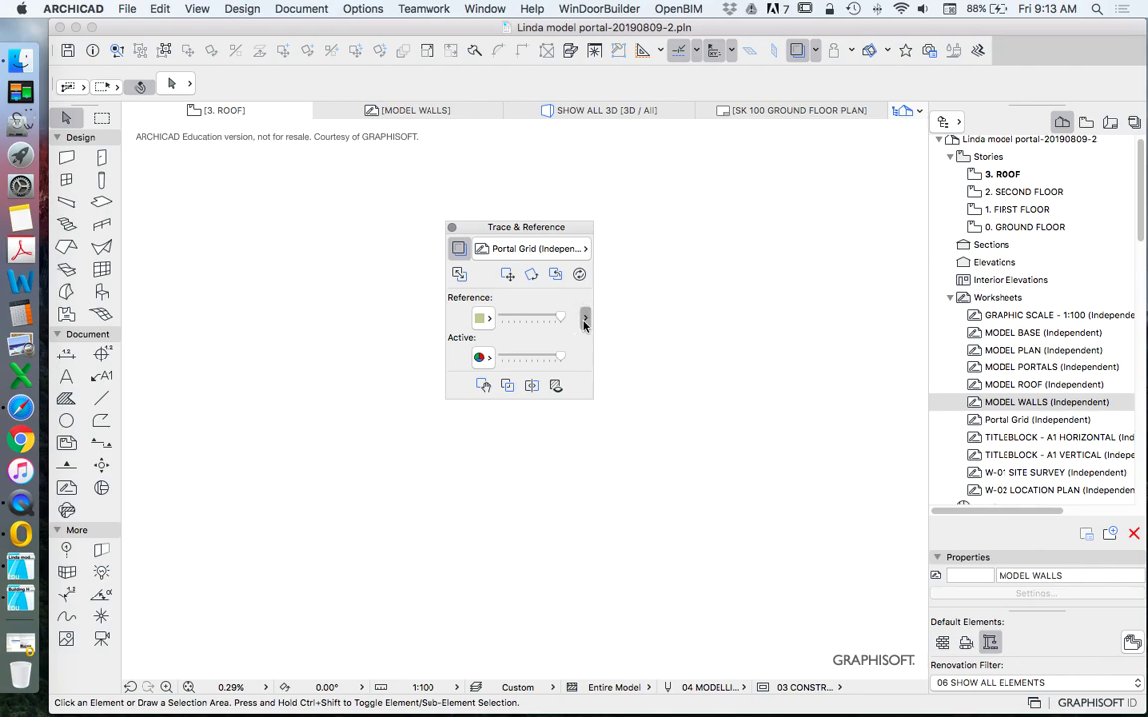
scroll(673, 345, down, 3)
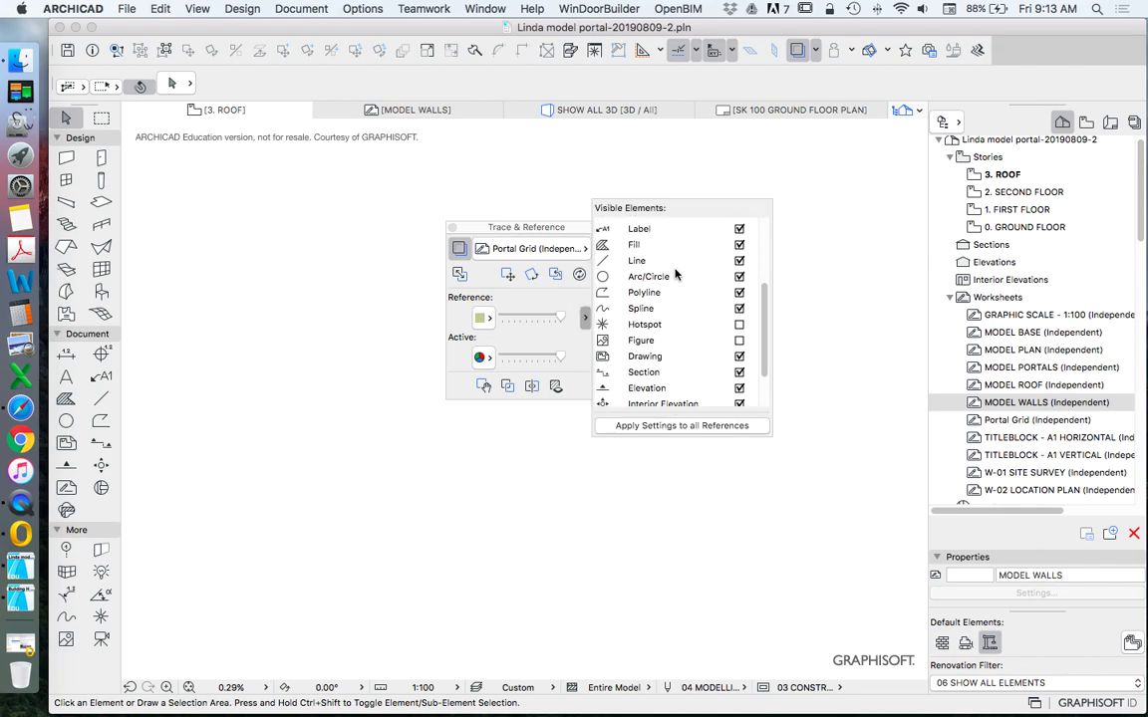
scroll(713, 428, up, 3)
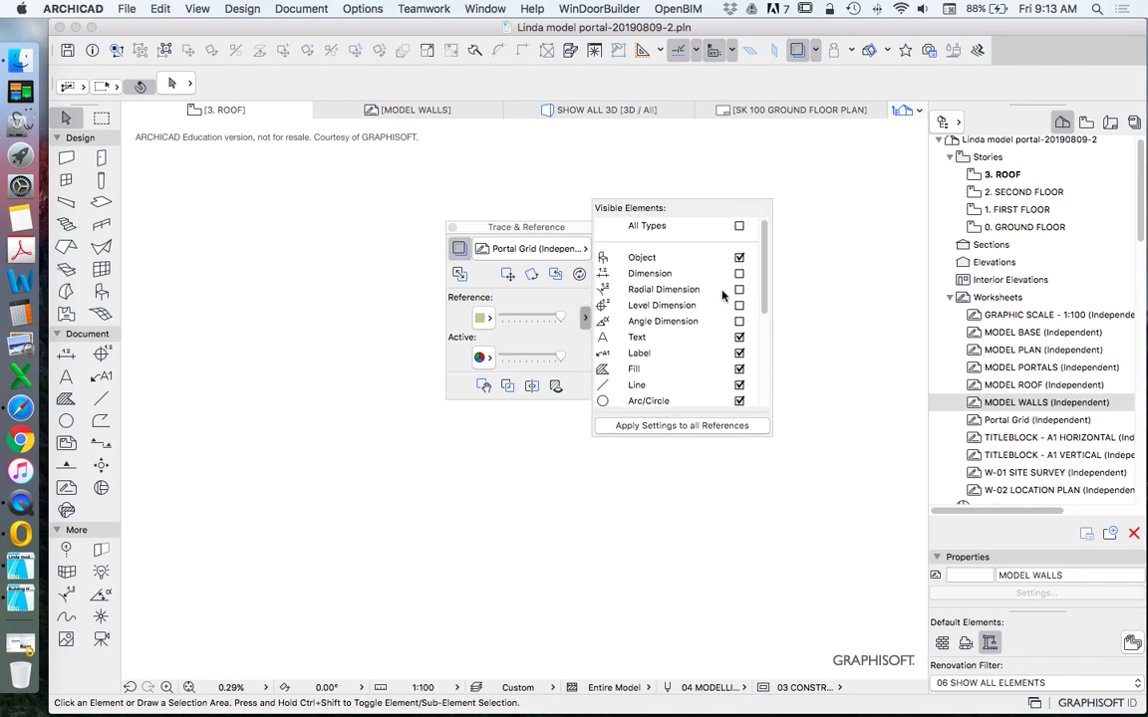
click(738, 227)
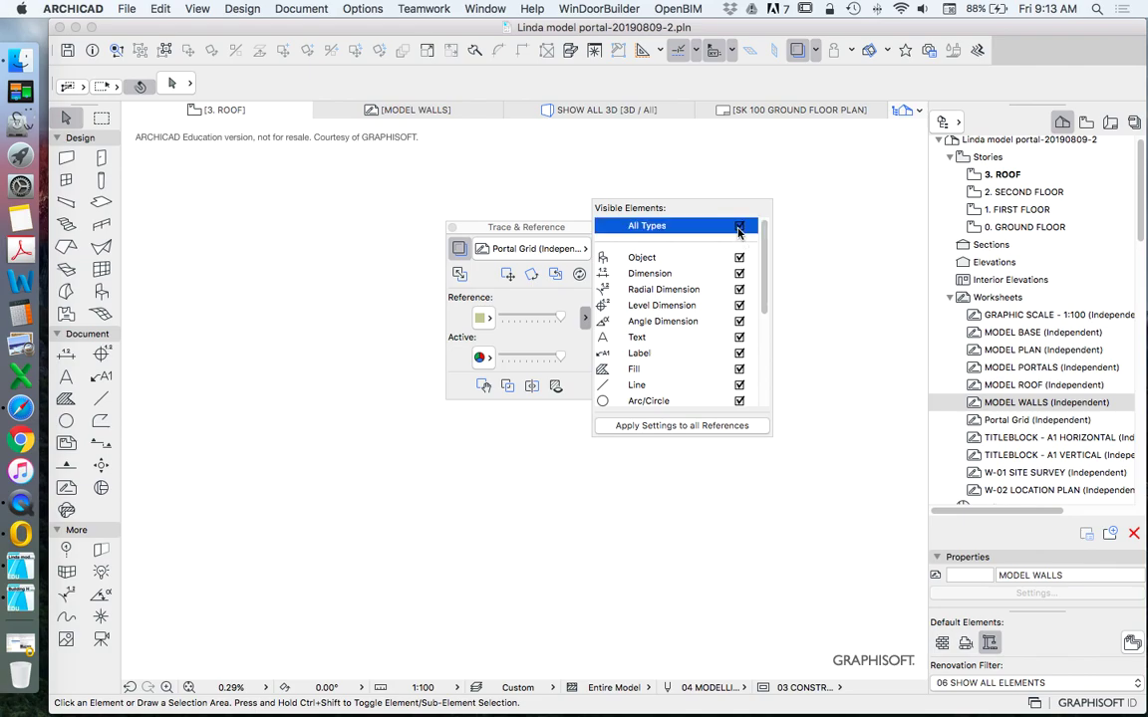
click(648, 441)
click(481, 316)
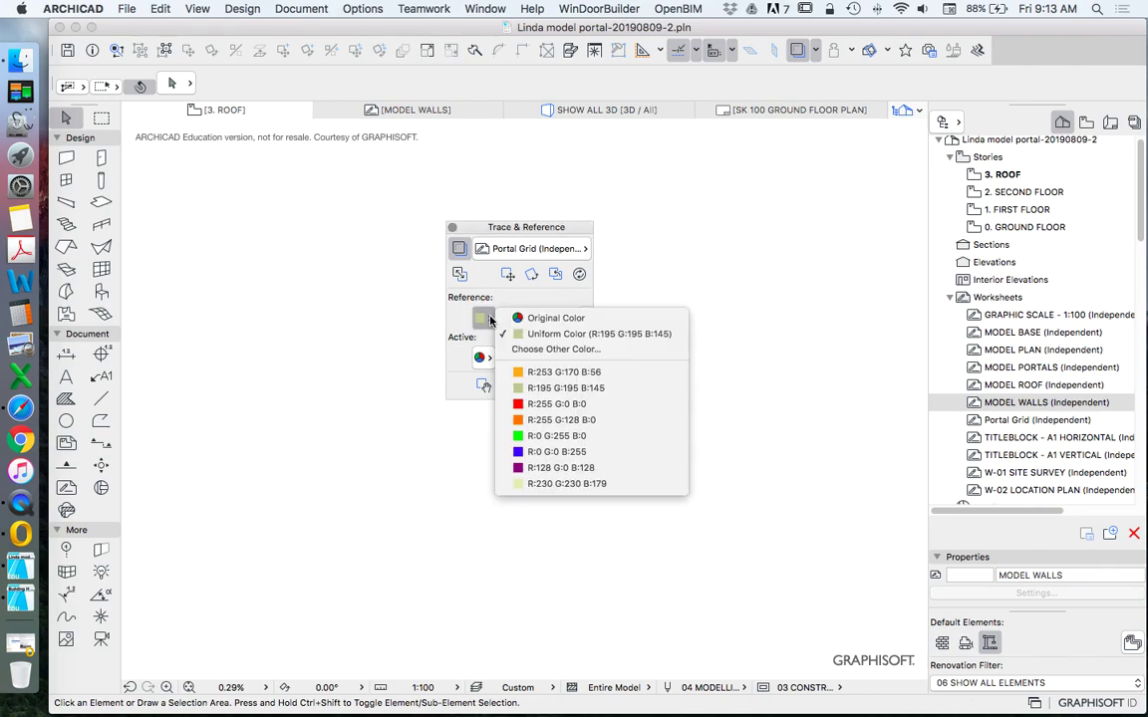
click(550, 453)
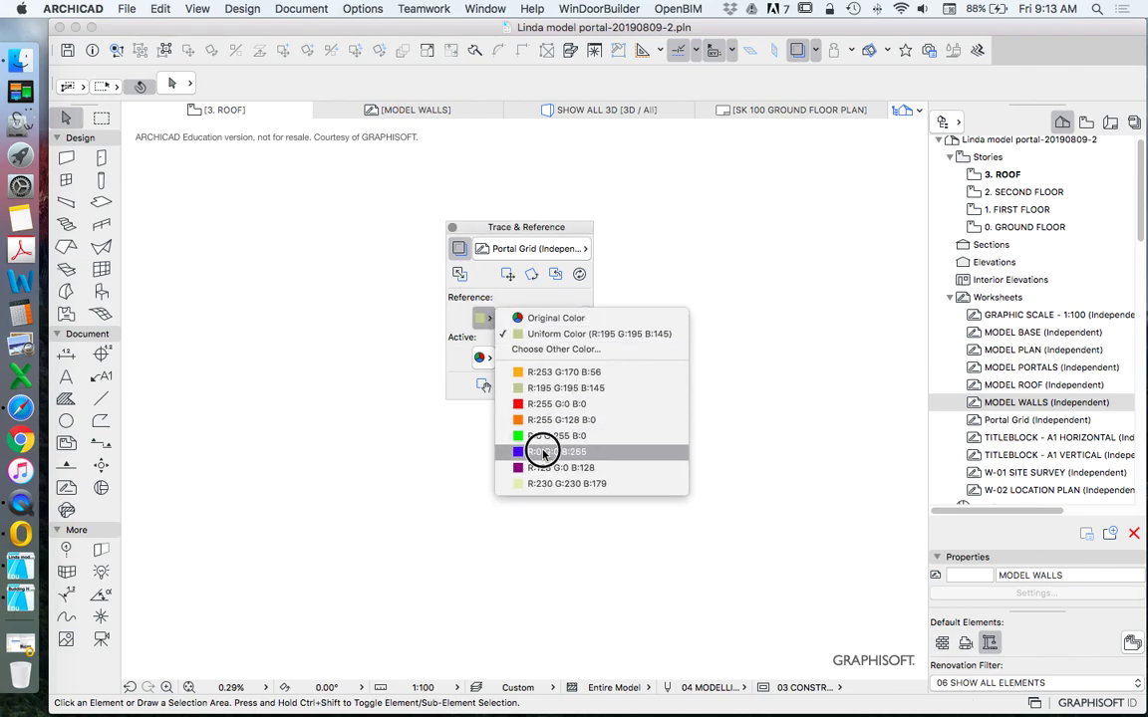
click(452, 228)
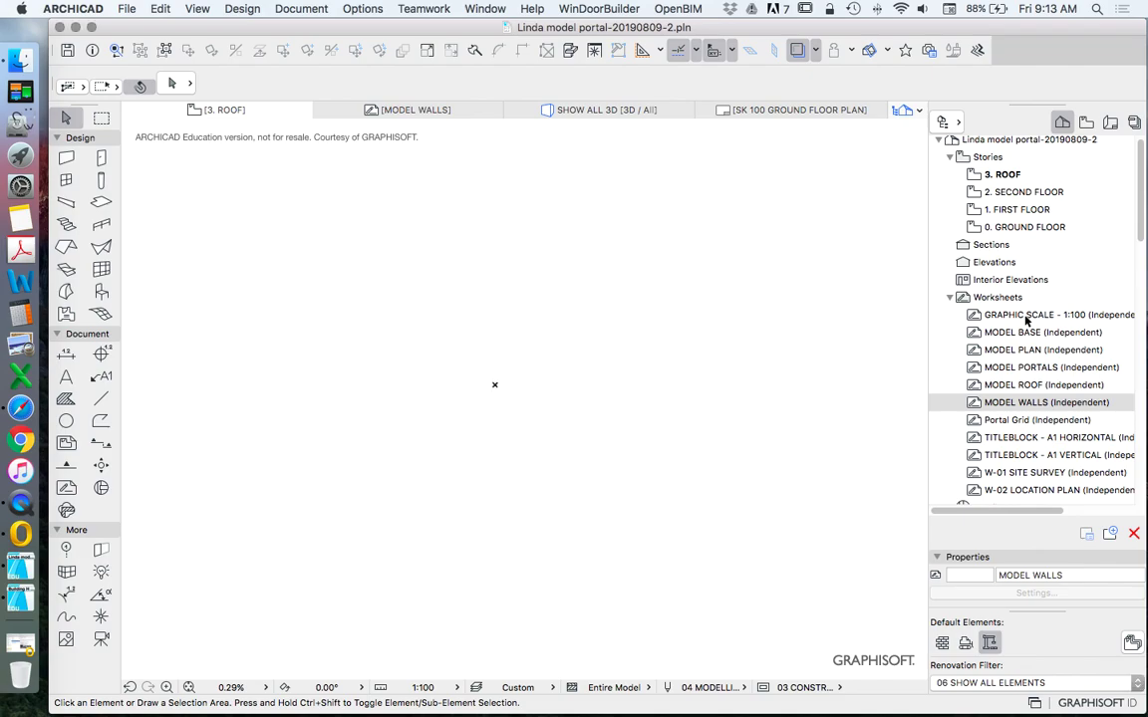
Step: Show the MODEL WALLS worksheet as the trace reference on the 3. ROOF story and fit it in the view
double_click(1011, 401)
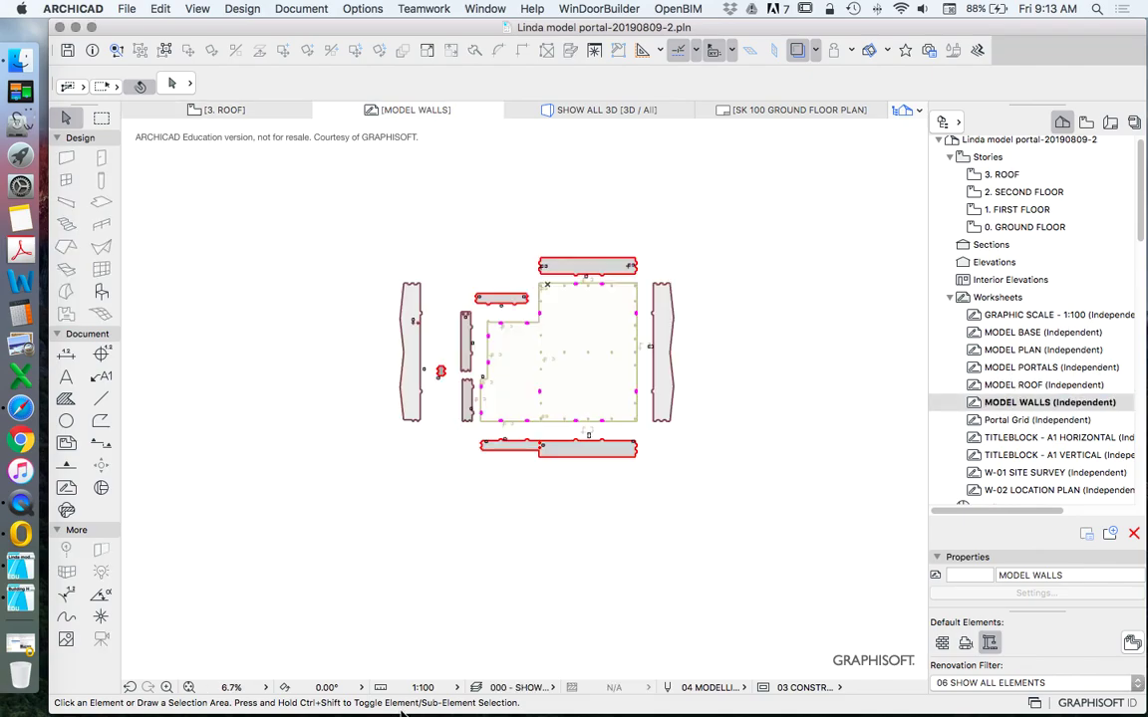
double_click(1002, 175)
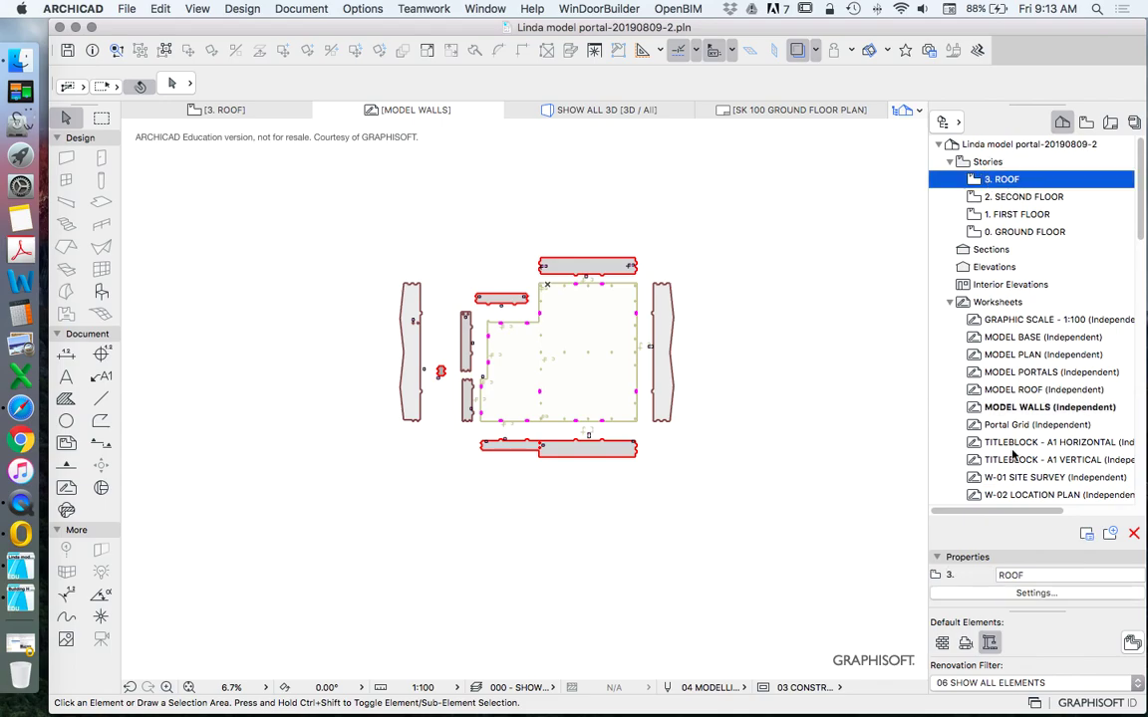
right_click(1009, 412)
click(1026, 510)
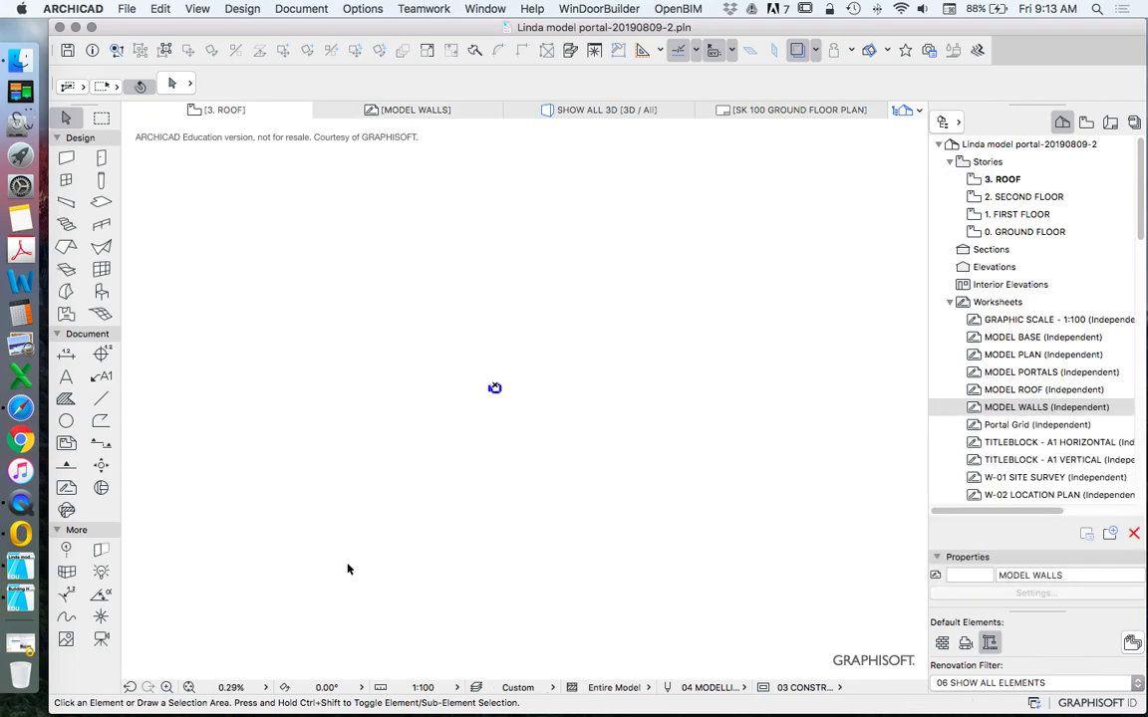
click(189, 687)
scroll(553, 306, down, 3)
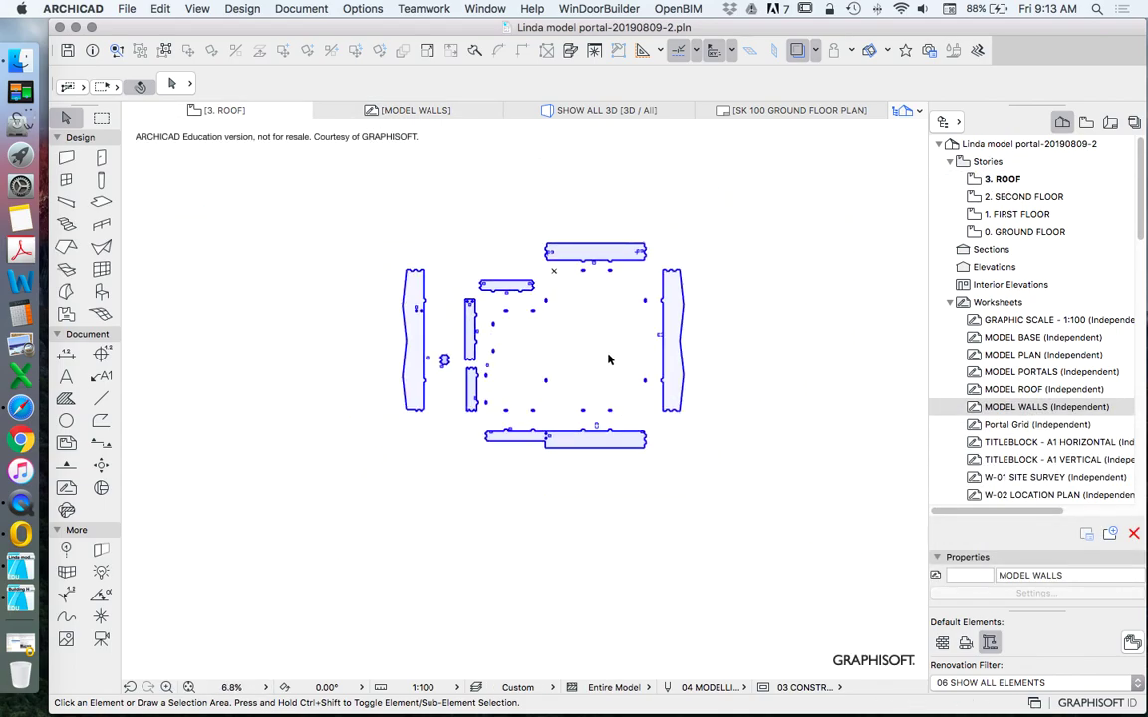
scroll(613, 314, up, 5)
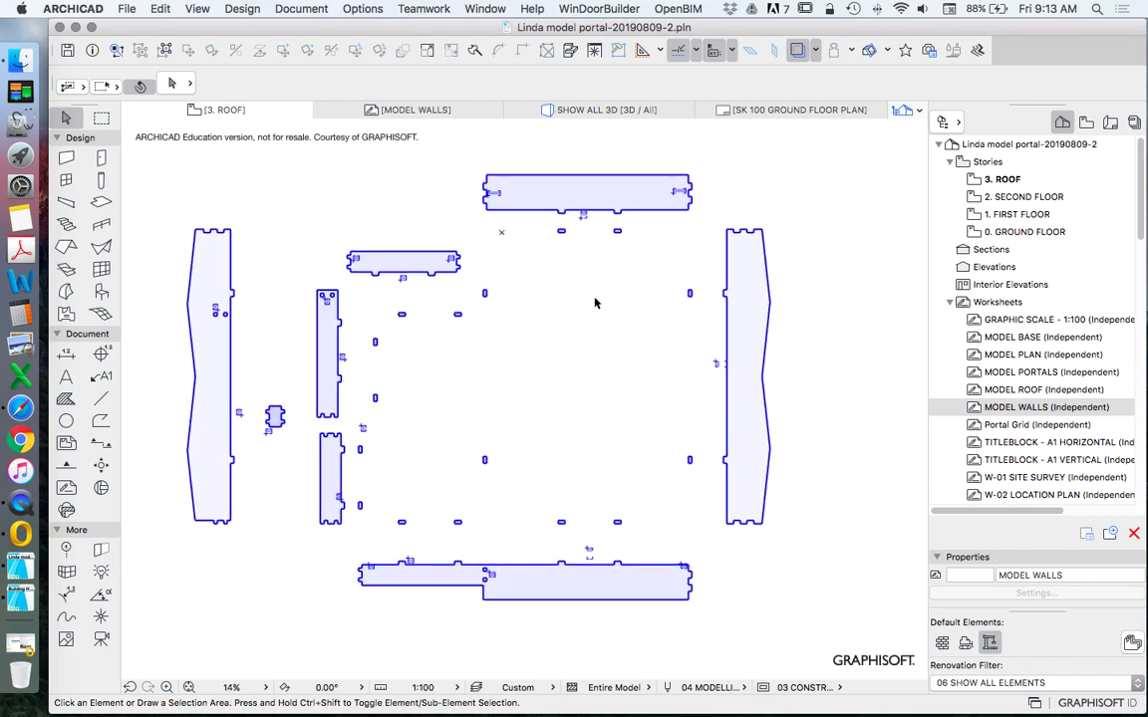
scroll(534, 266, down, 3)
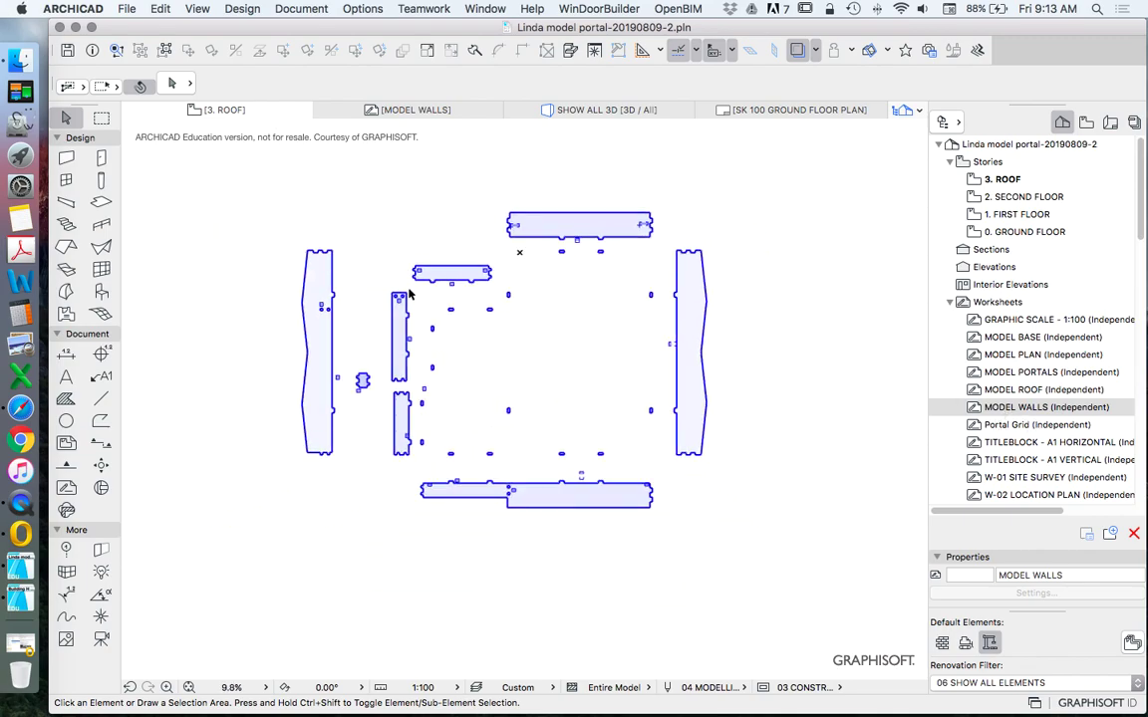
scroll(408, 292, up, 5)
scroll(492, 256, down, 3)
Step: Examine how the wall pieces in MODEL WALLS line up with the base outline and slots in MODEL BASE
double_click(1006, 408)
scroll(658, 291, up, 5)
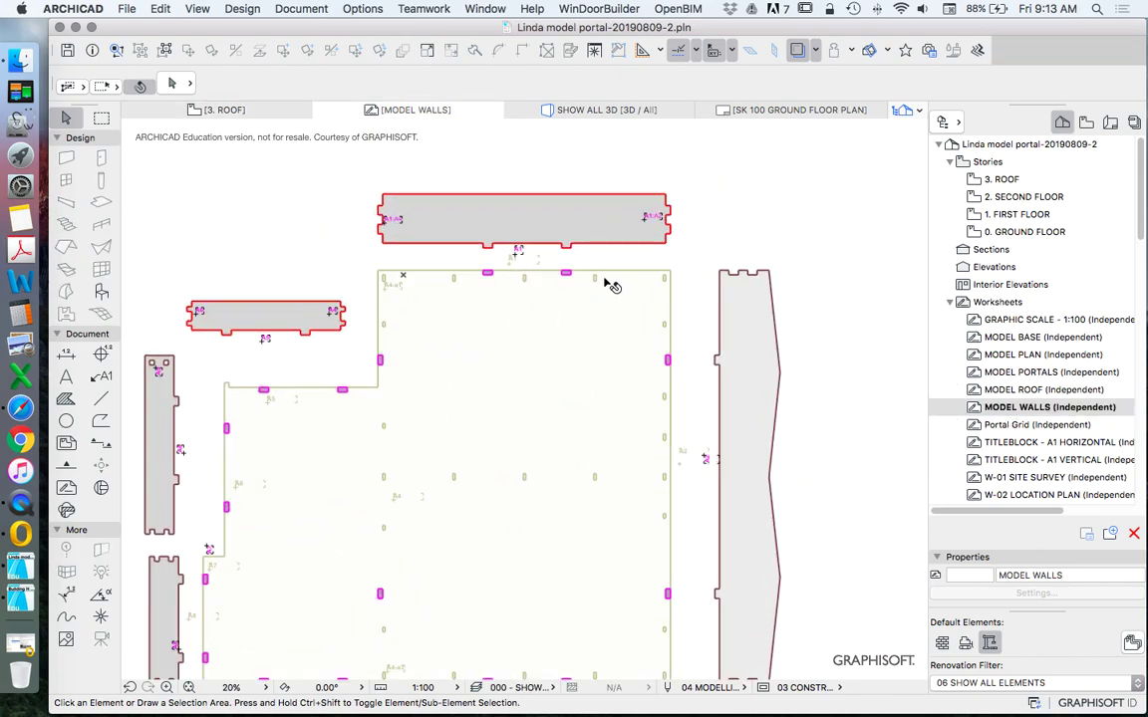
scroll(596, 269, down, 4)
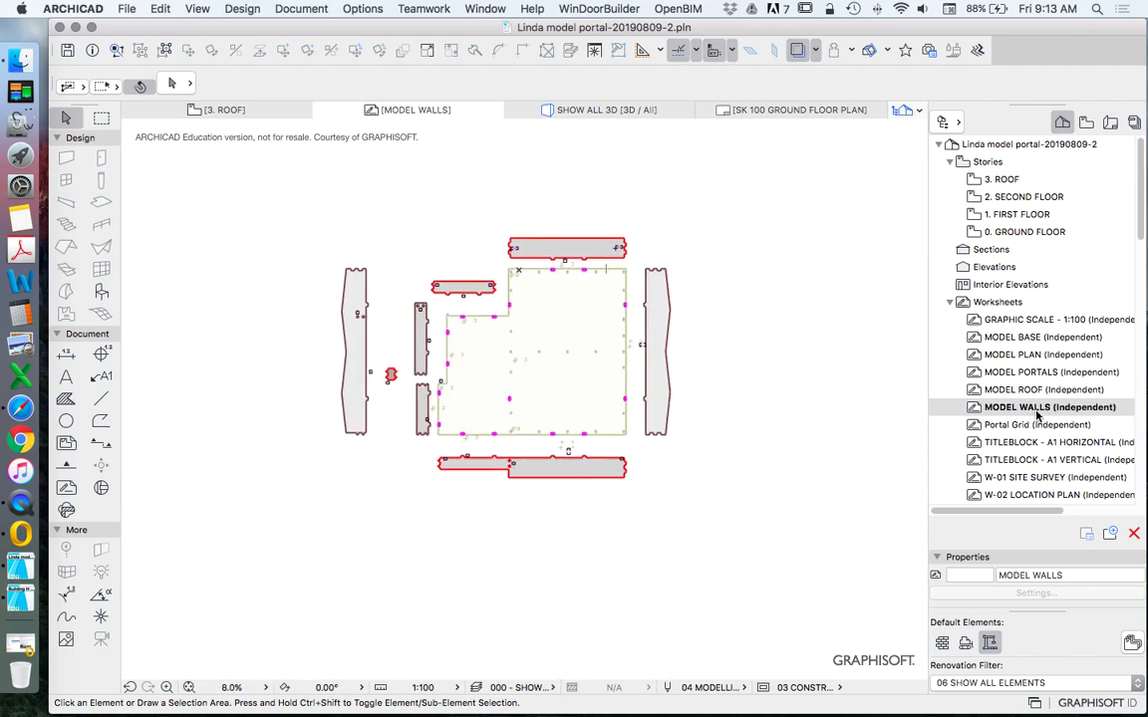
scroll(588, 291, up, 5)
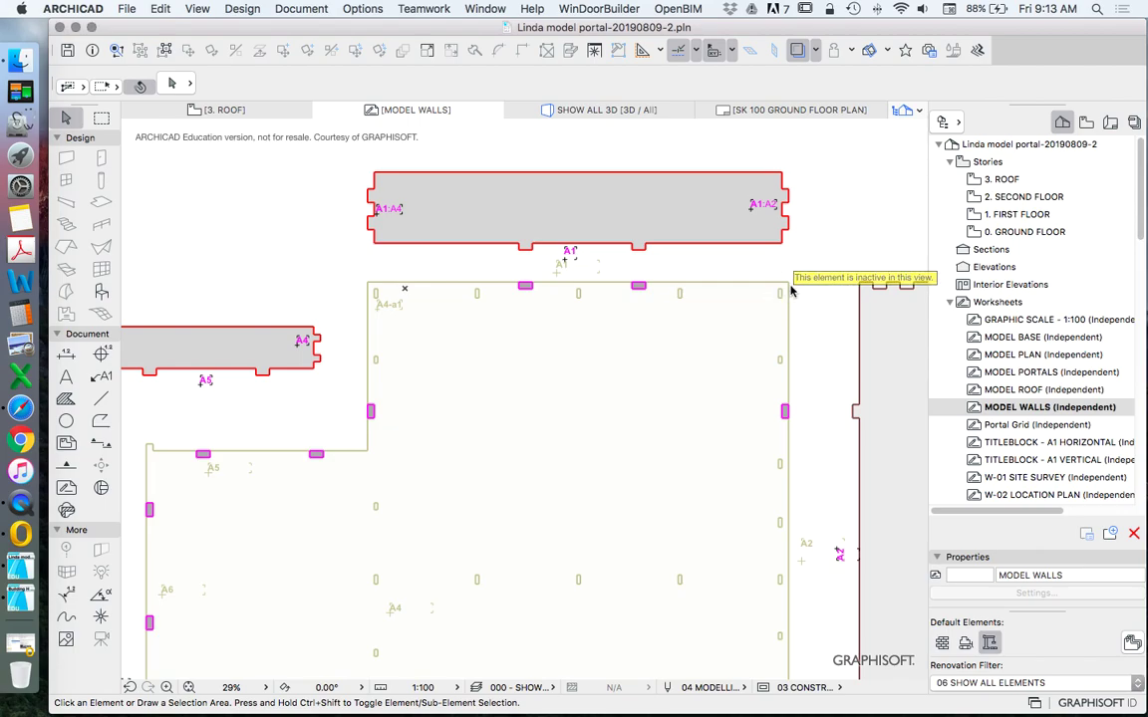
click(788, 286)
click(792, 368)
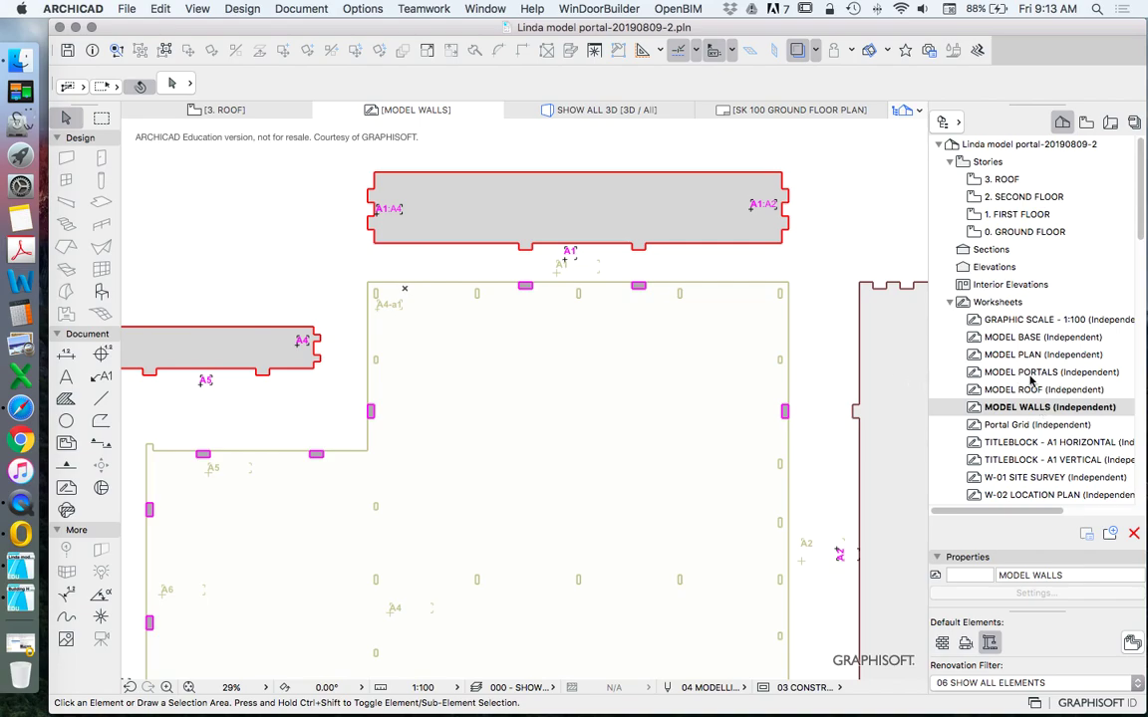
double_click(1022, 339)
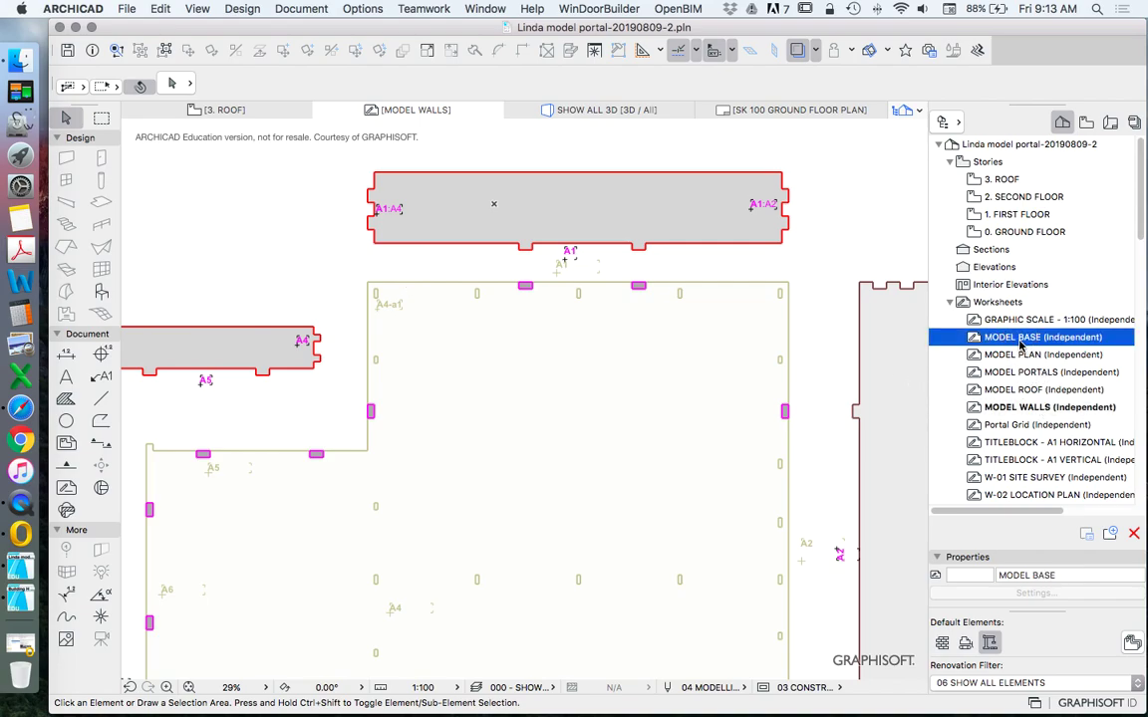
scroll(658, 187, up, 5)
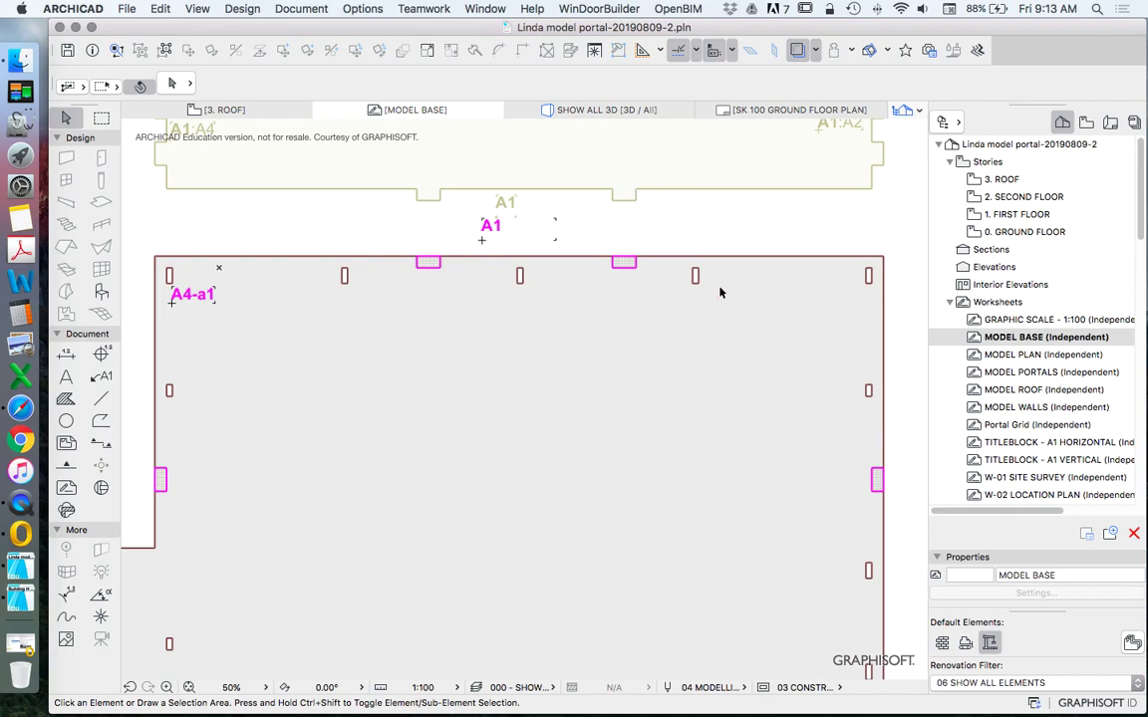
scroll(721, 290, down, 6)
scroll(749, 289, up, 3)
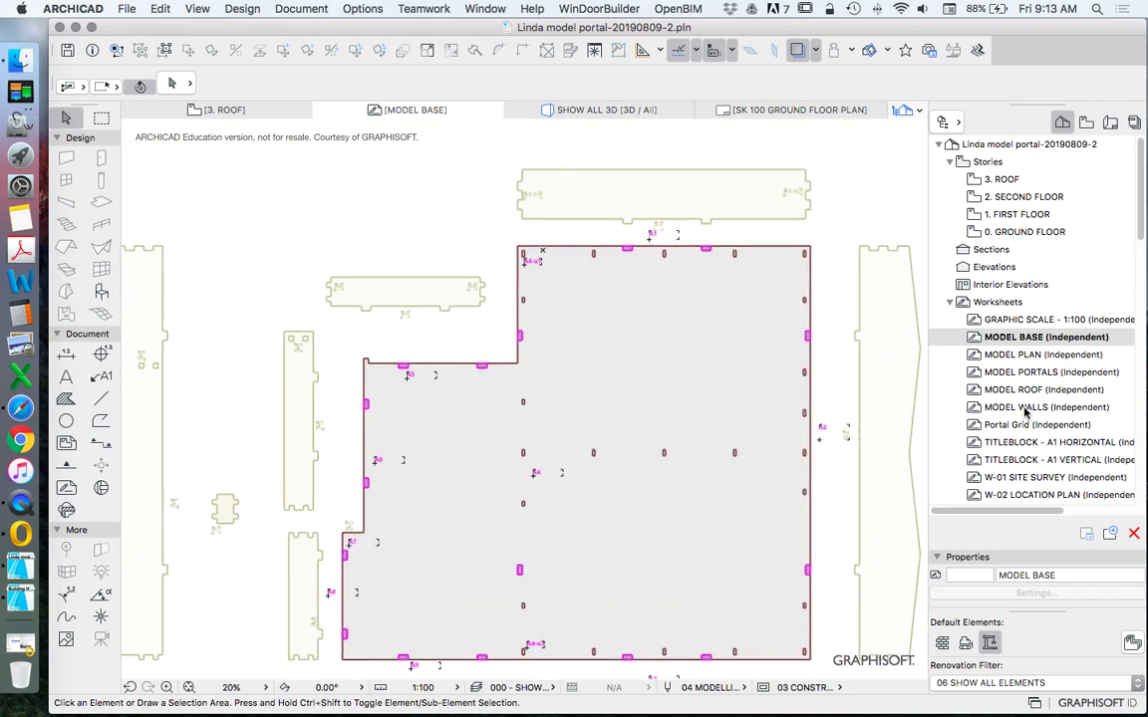
Step: Open the 3. ROOF story with all the blue traced wall pieces in view
click(1012, 237)
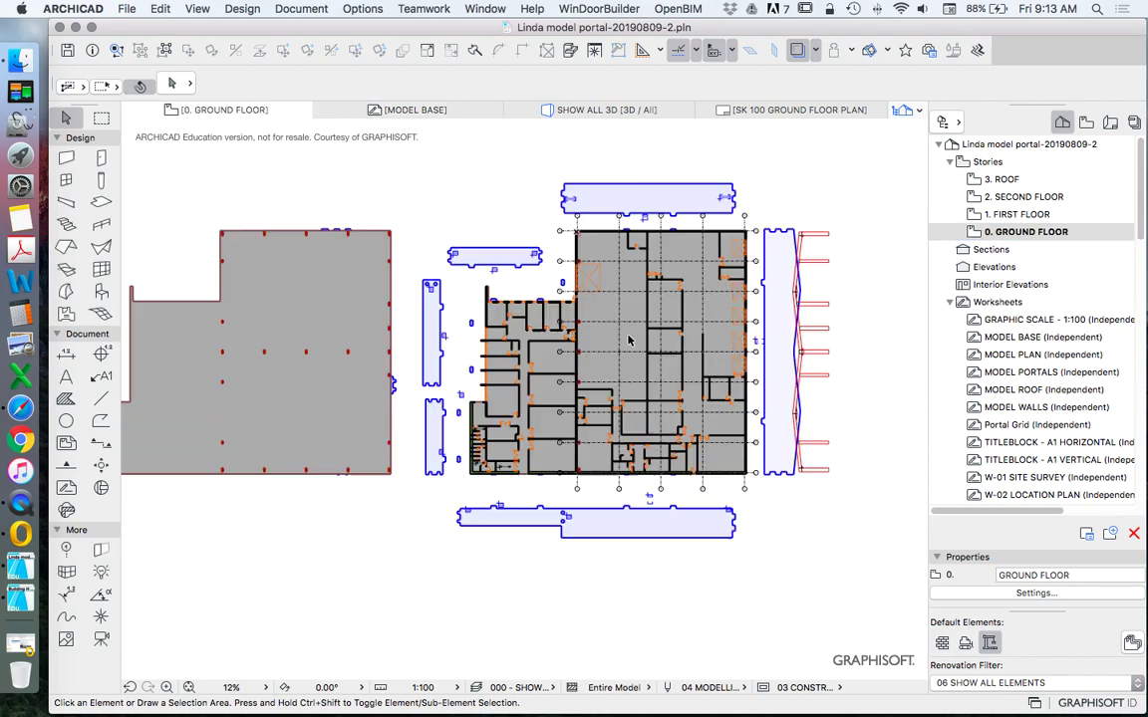
double_click(1001, 182)
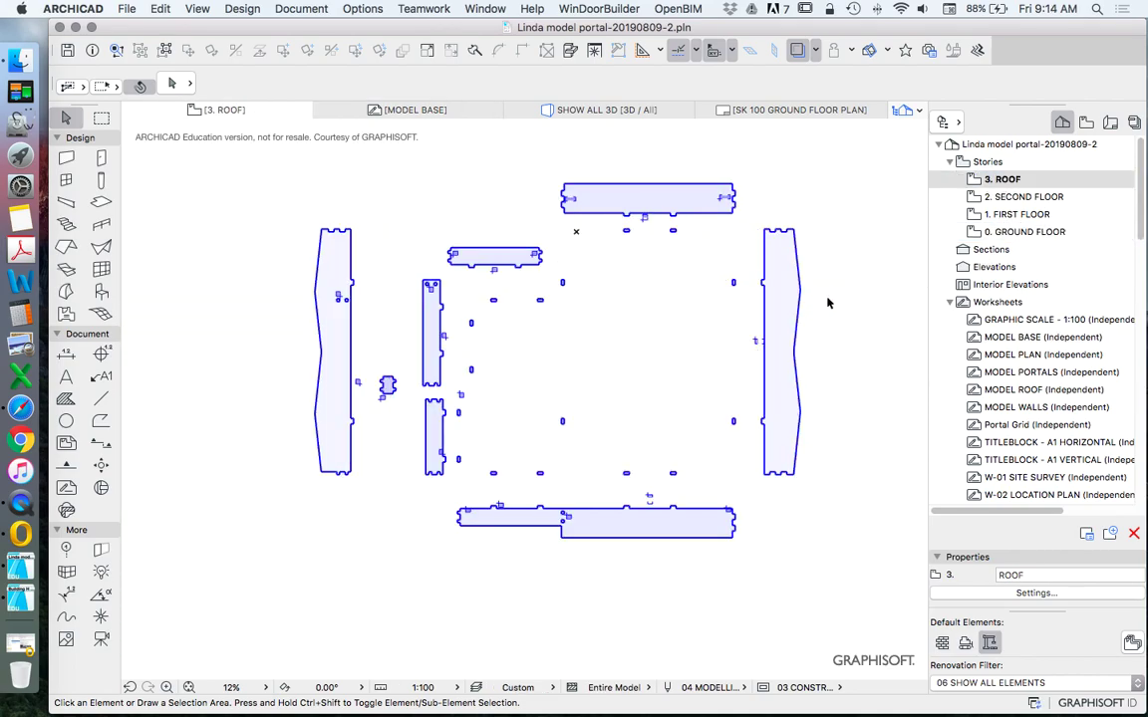
scroll(658, 348, down, 2)
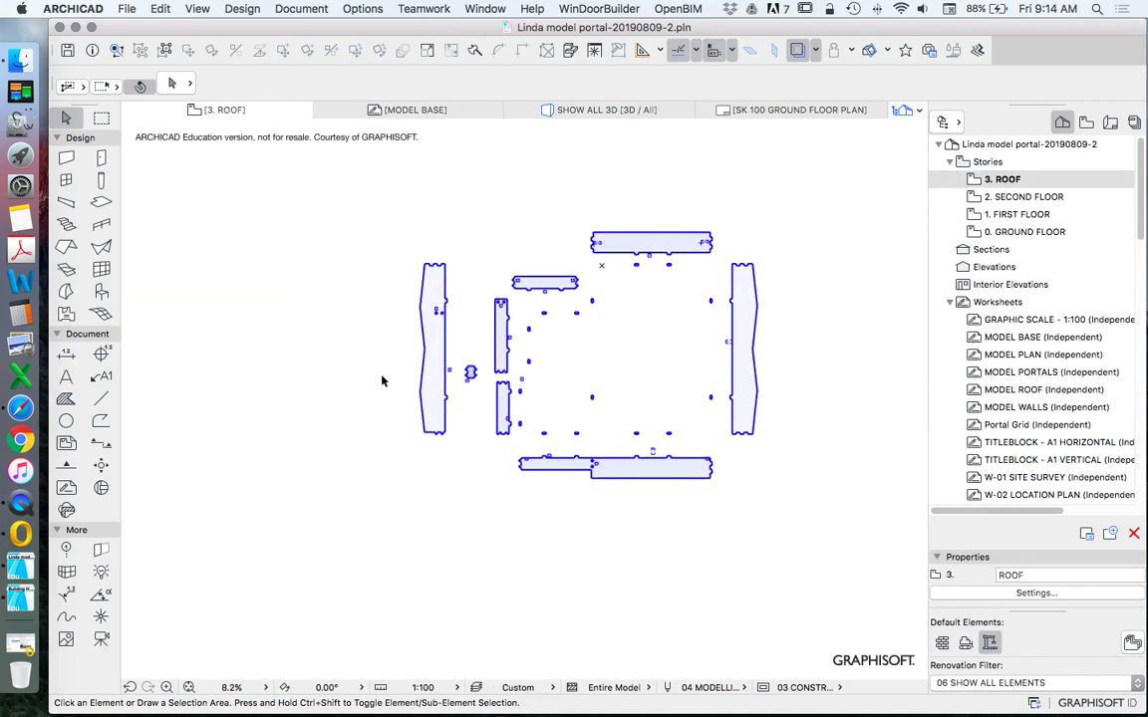
Step: Set the default slab's cover fill to 25 % with fill pen 100 and a transparent background pen
click(100, 202)
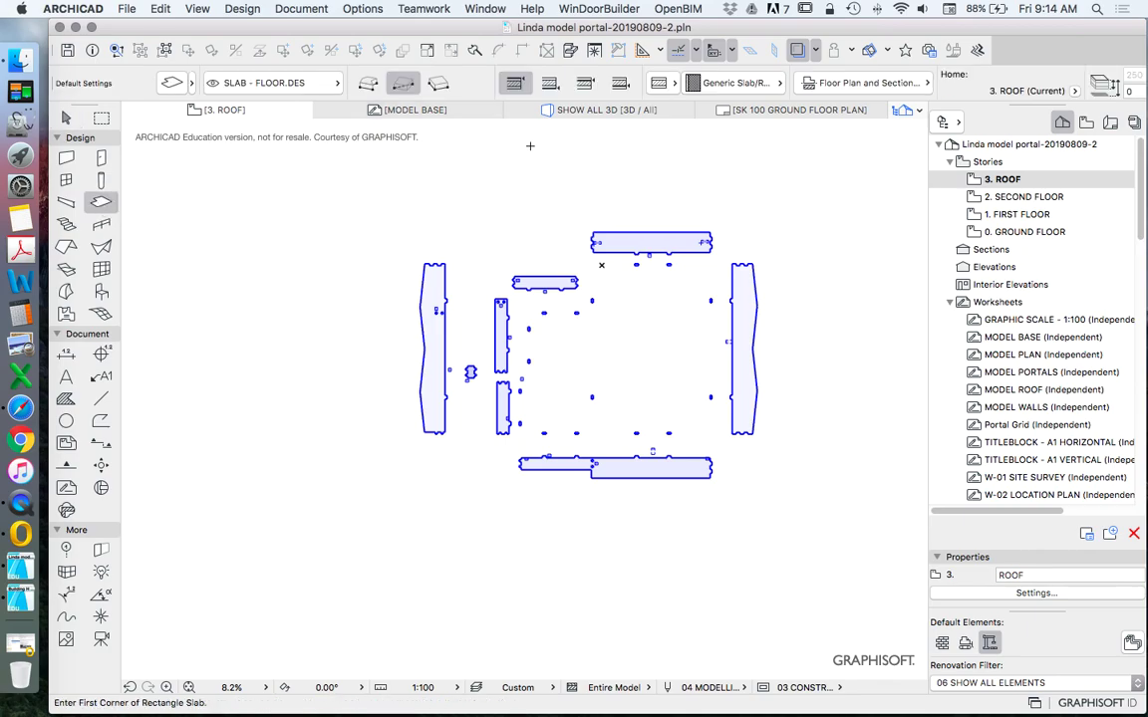
click(152, 80)
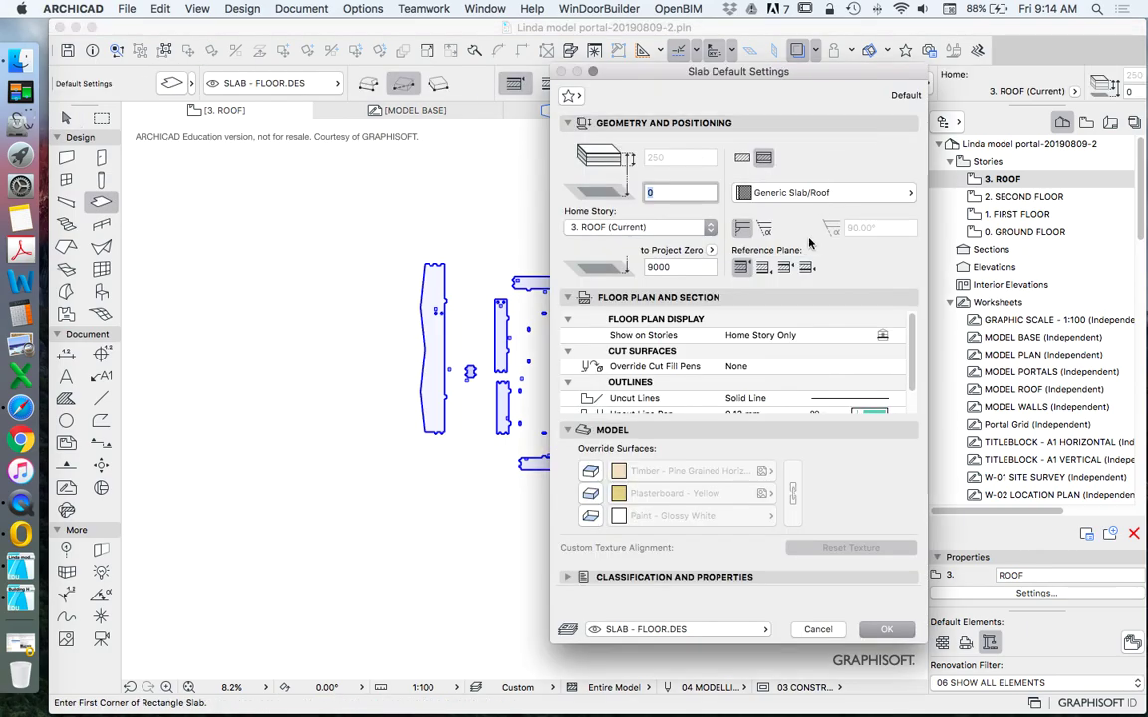
scroll(836, 366, down, 1)
click(811, 406)
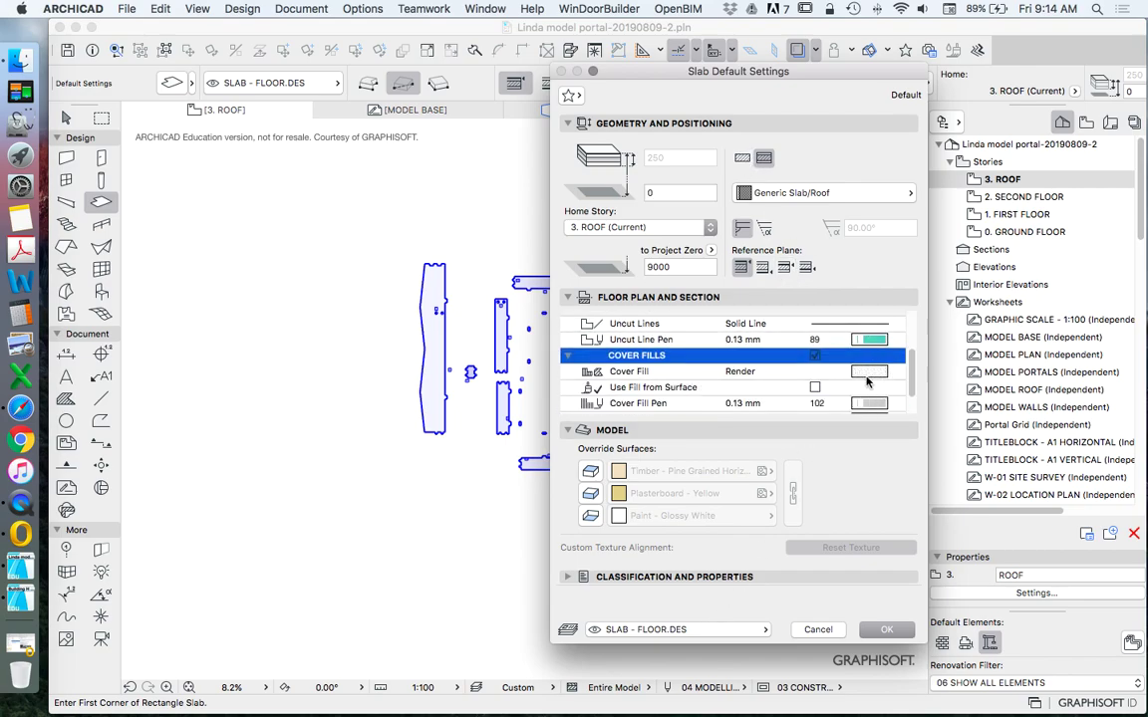
click(869, 371)
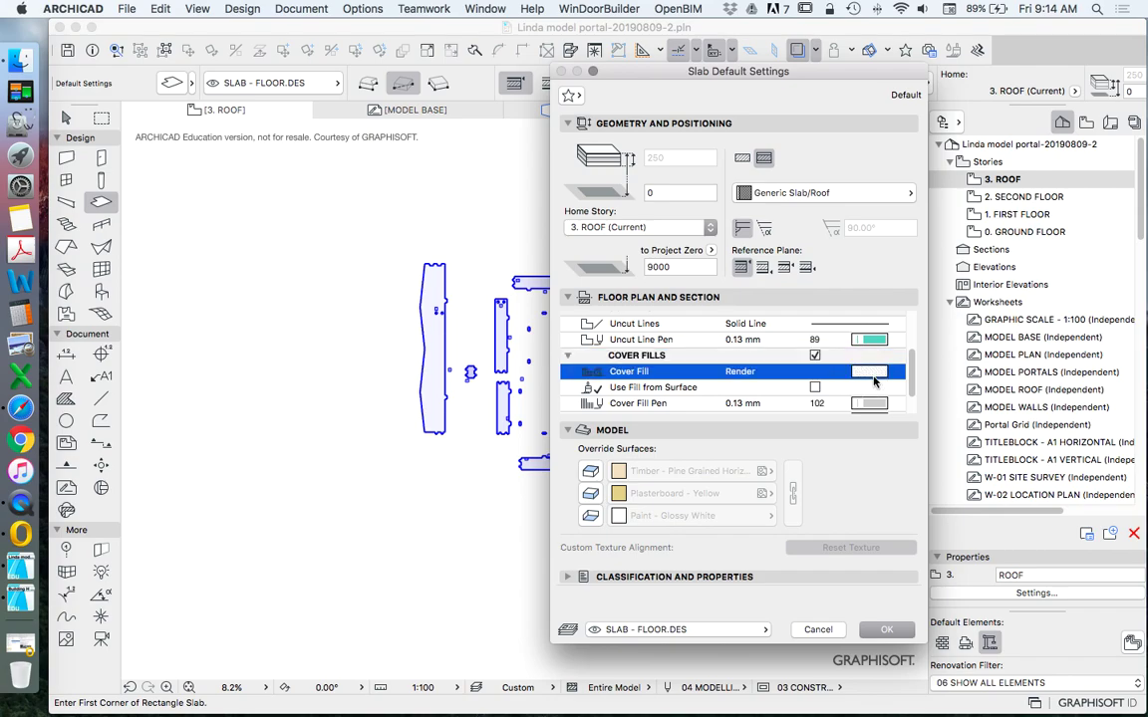
scroll(573, 214, up, 3)
click(538, 100)
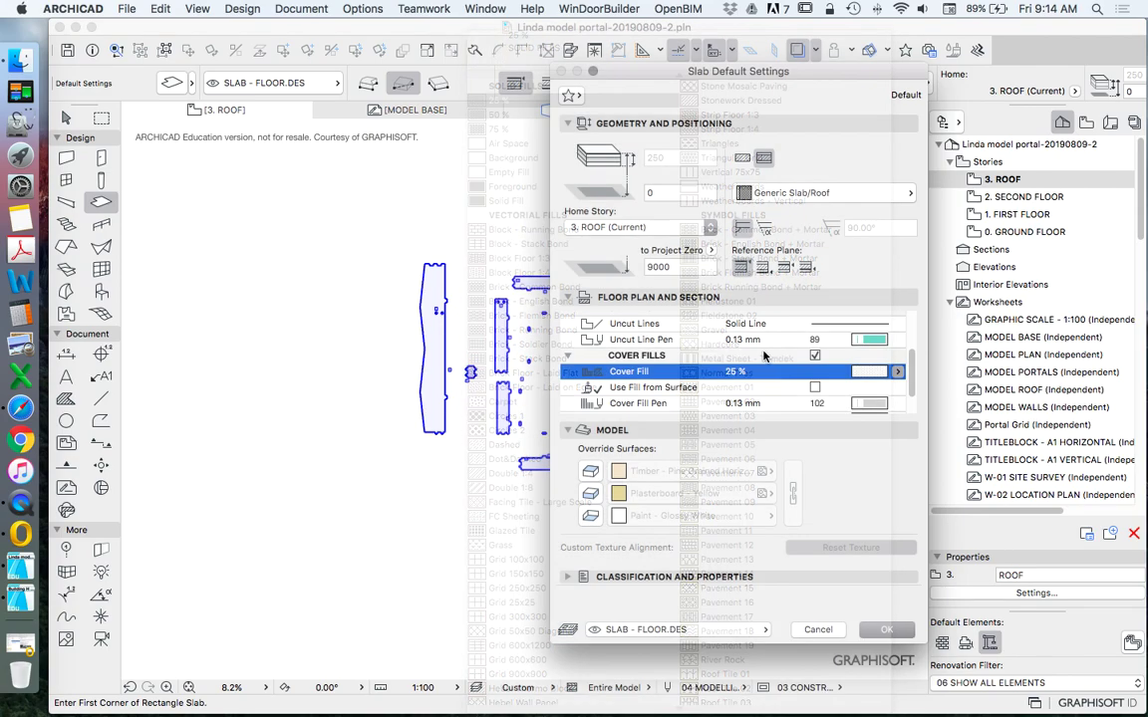
click(869, 403)
click(884, 453)
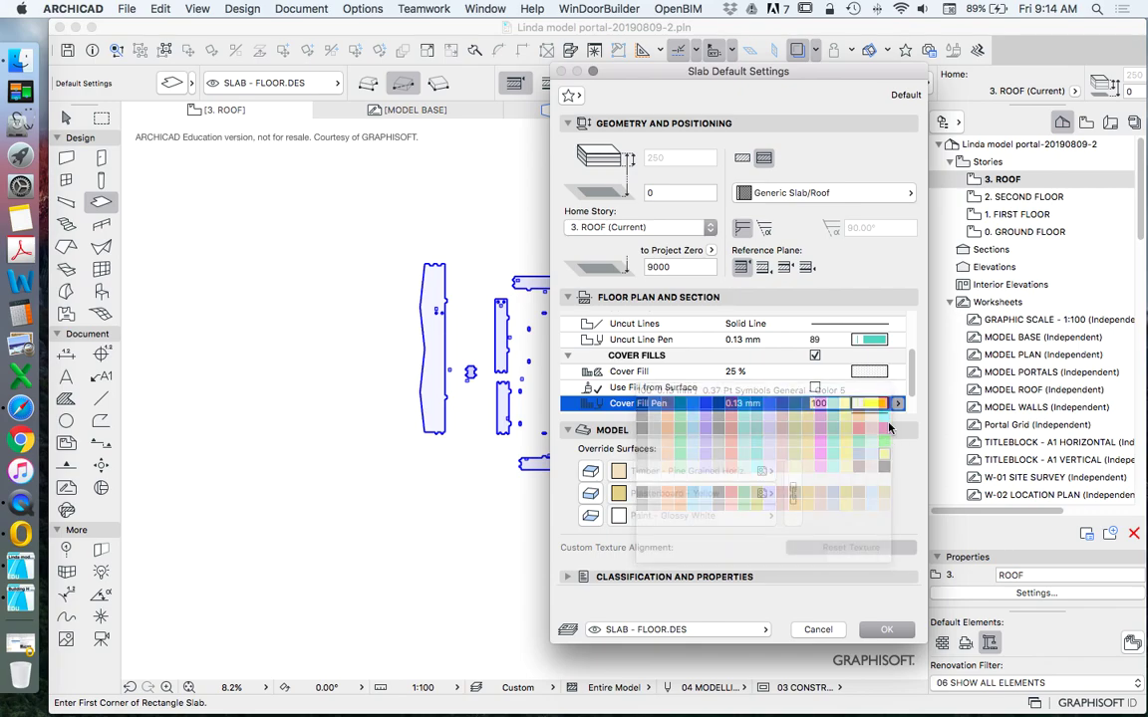
scroll(891, 389, down, 2)
click(876, 391)
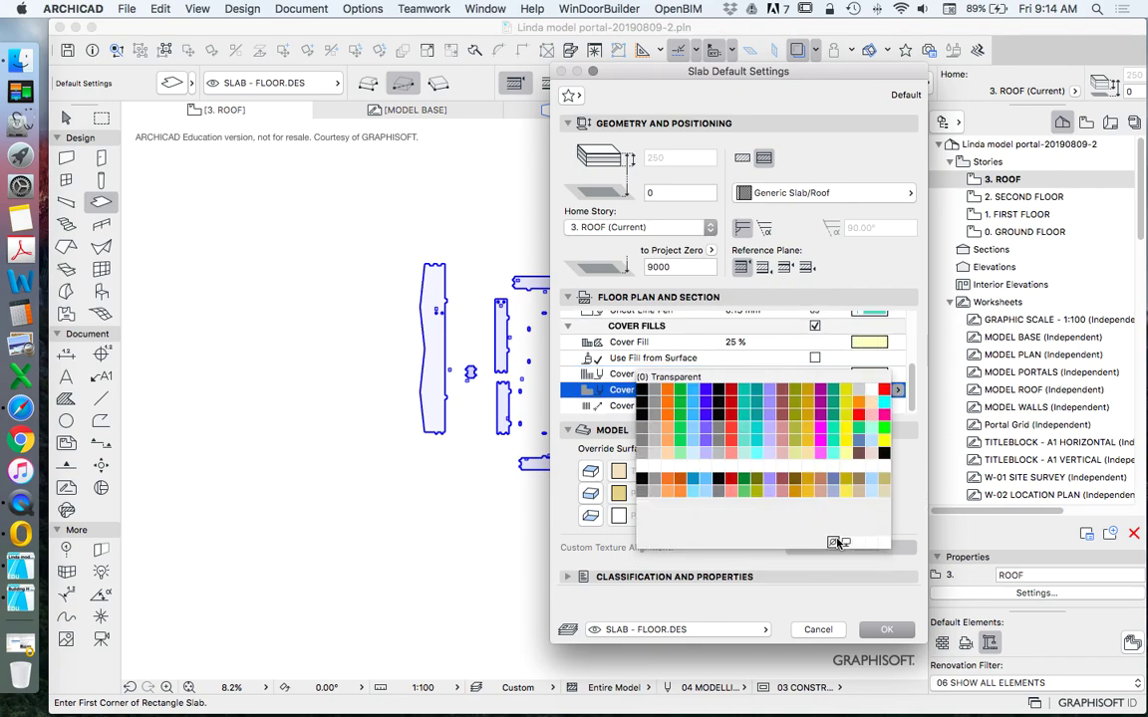
click(835, 612)
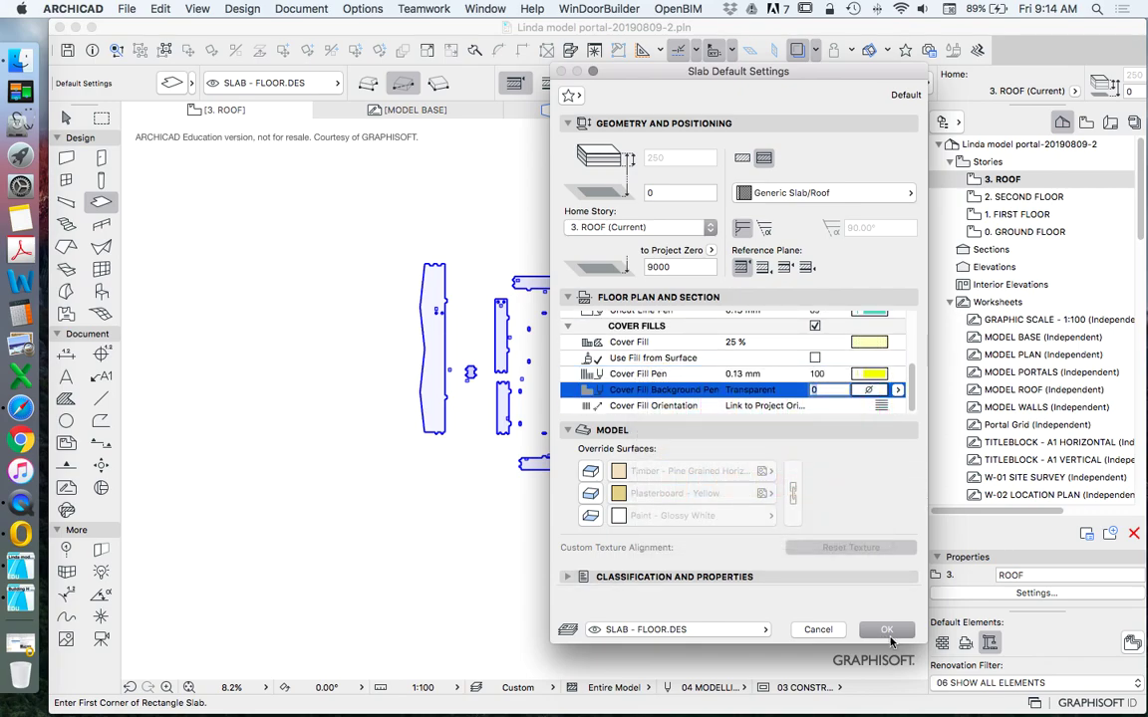
Step: Switch the default slab to a basic structure with Asphalt as its building material
click(742, 158)
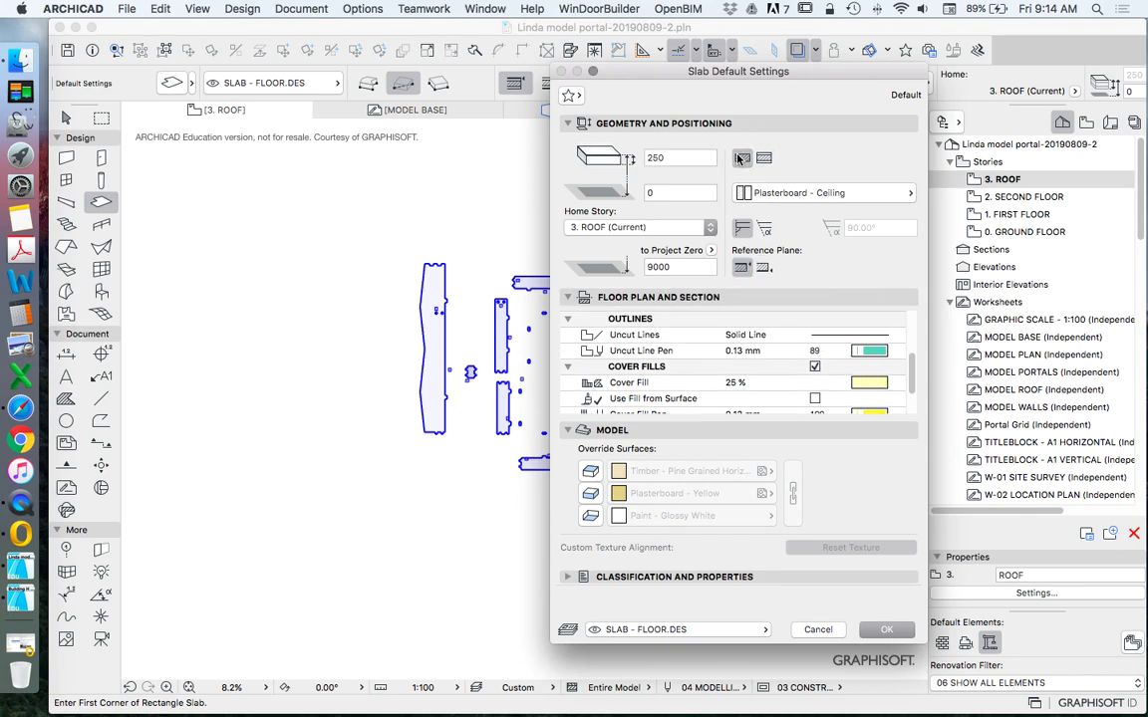
click(755, 191)
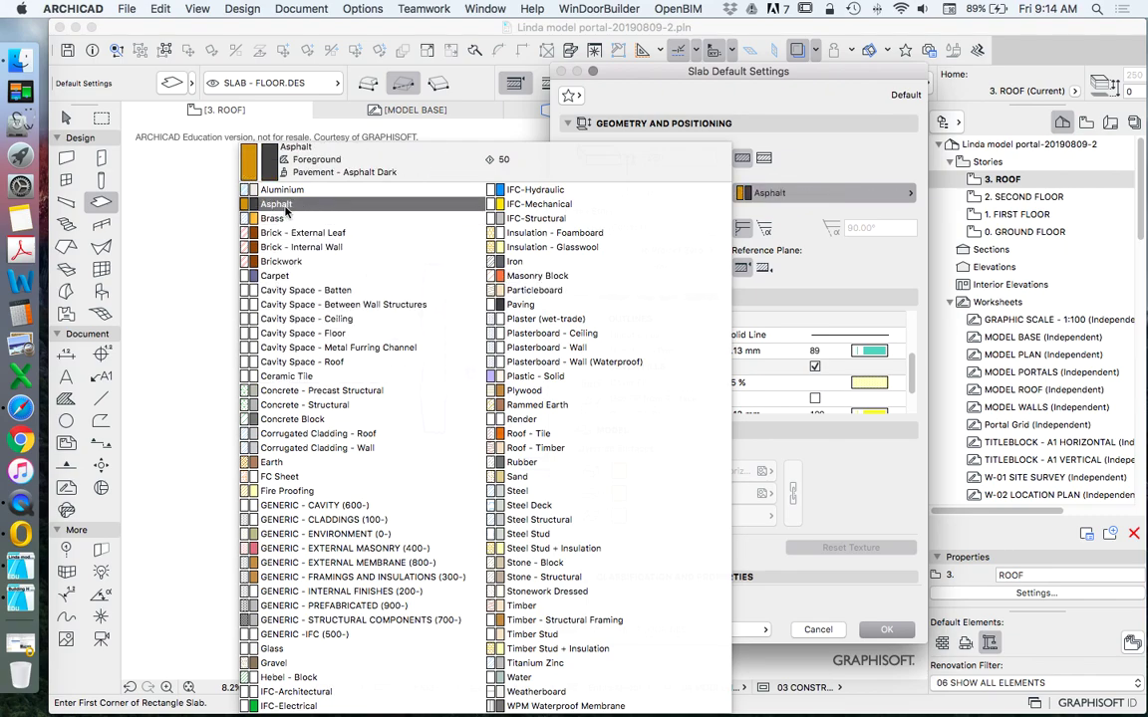
click(277, 205)
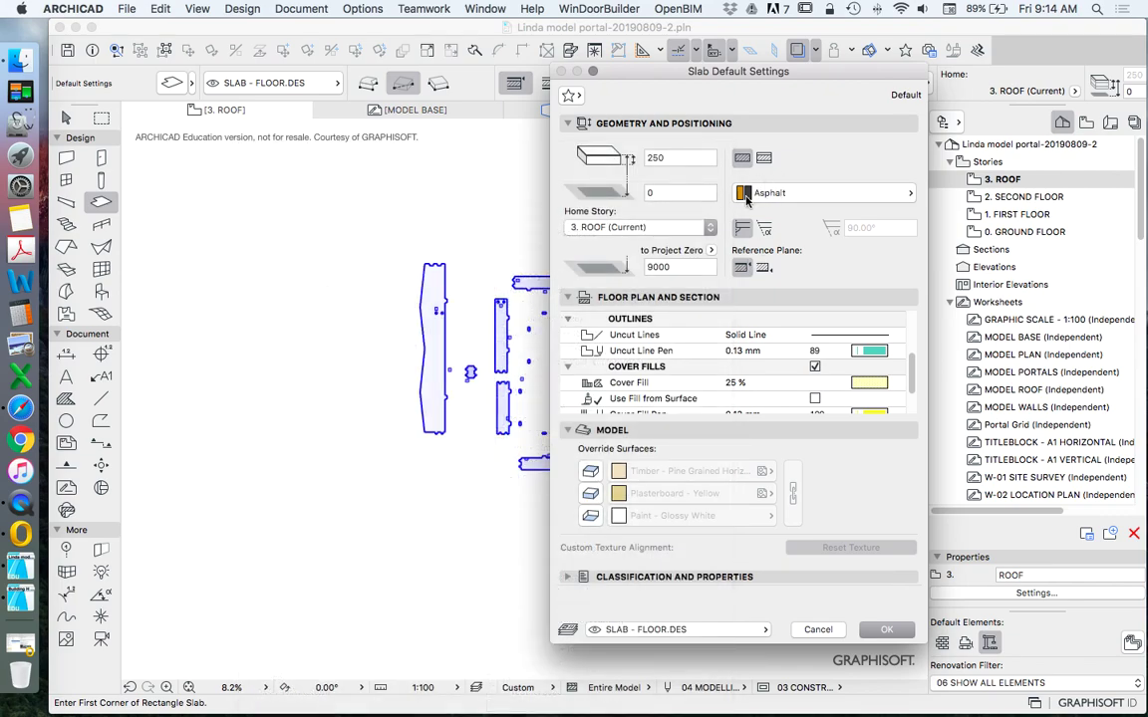
Step: Set the default slab's uncut line pen and cut line pen to red pen 20 and apply the settings
click(869, 351)
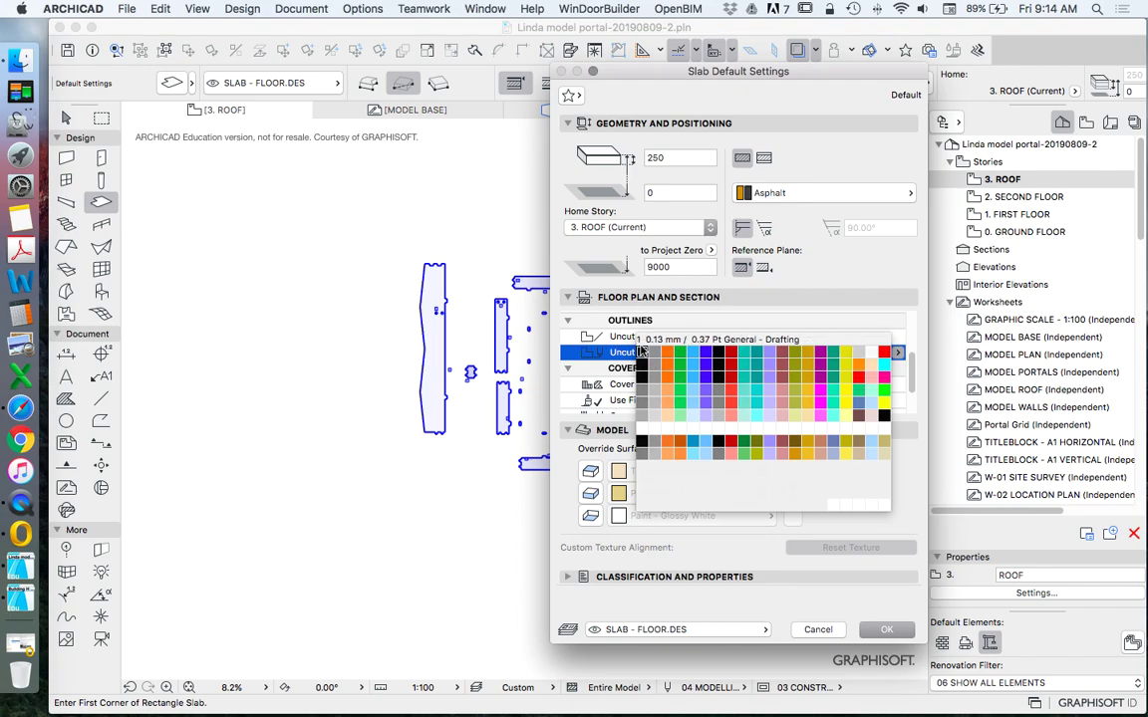
click(886, 353)
scroll(887, 370, up, 3)
scroll(886, 372, down, 4)
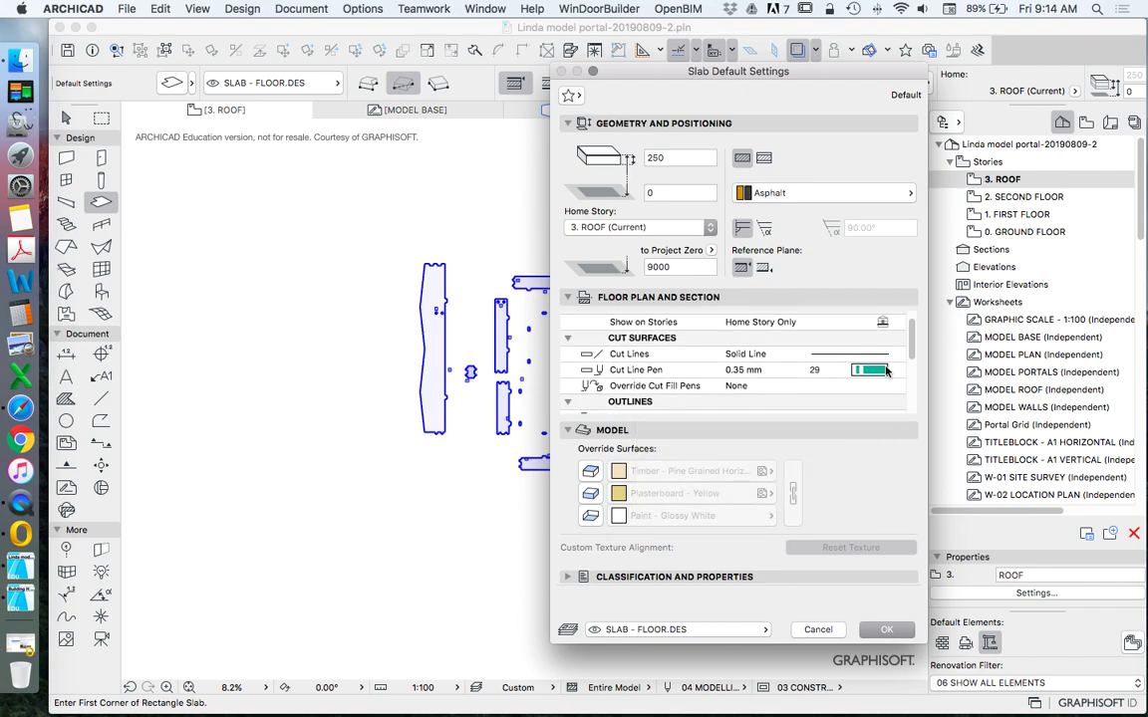
scroll(888, 342, up, 1)
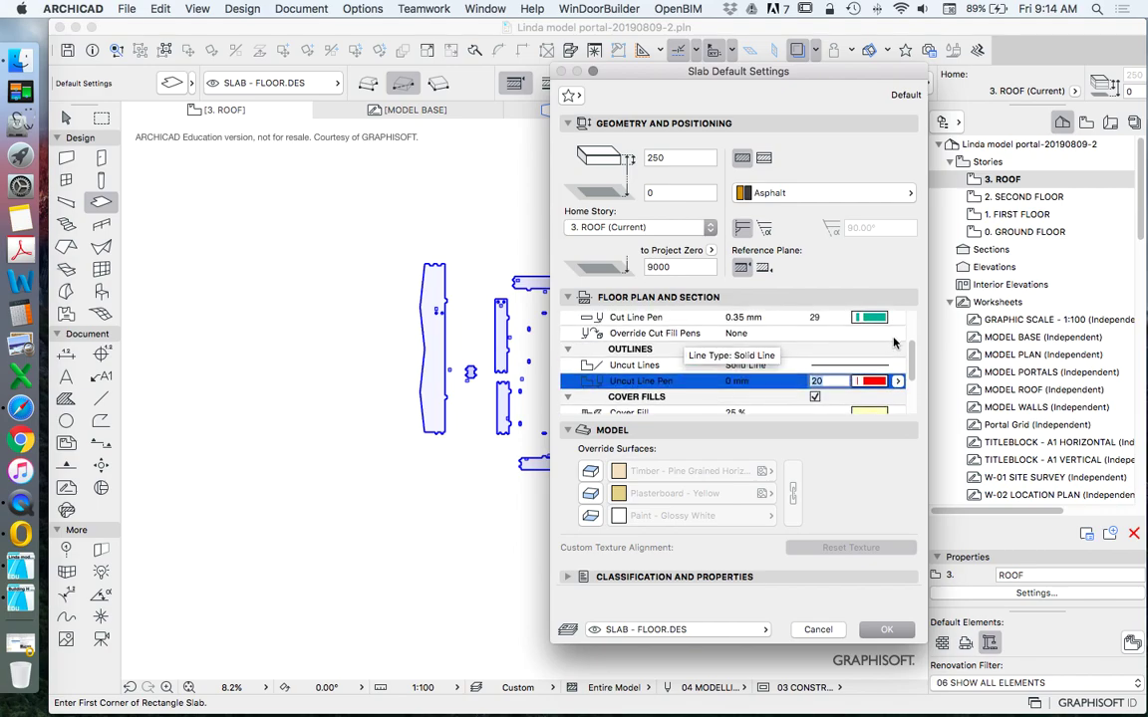
click(881, 317)
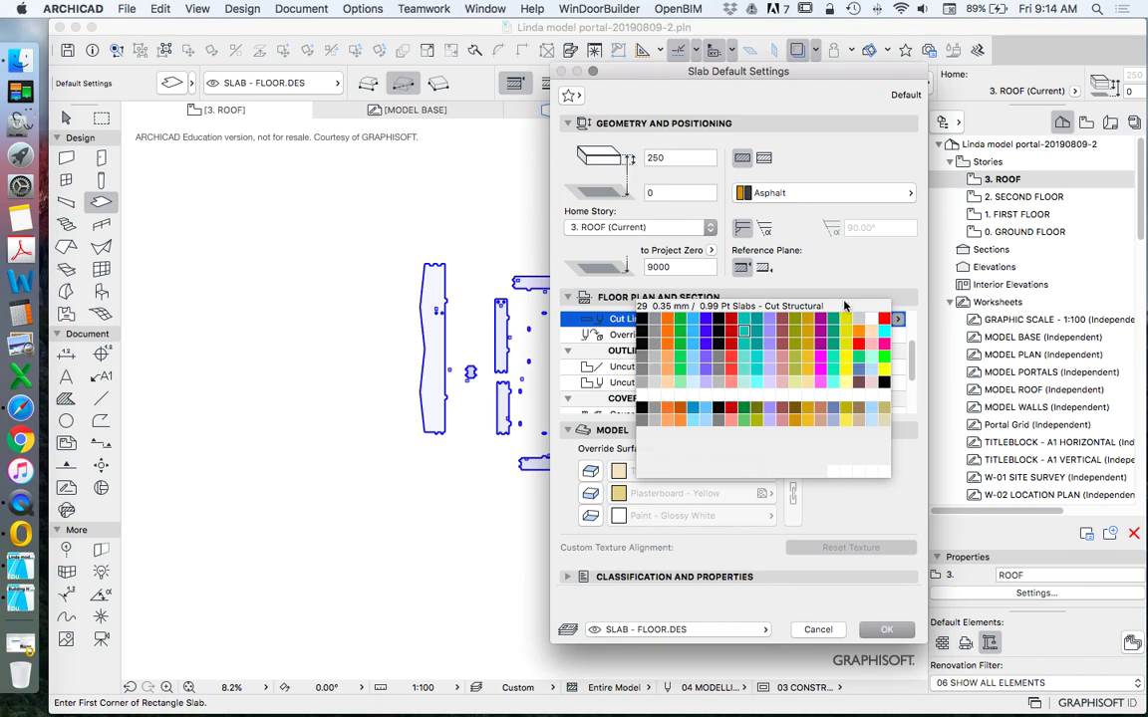
click(883, 317)
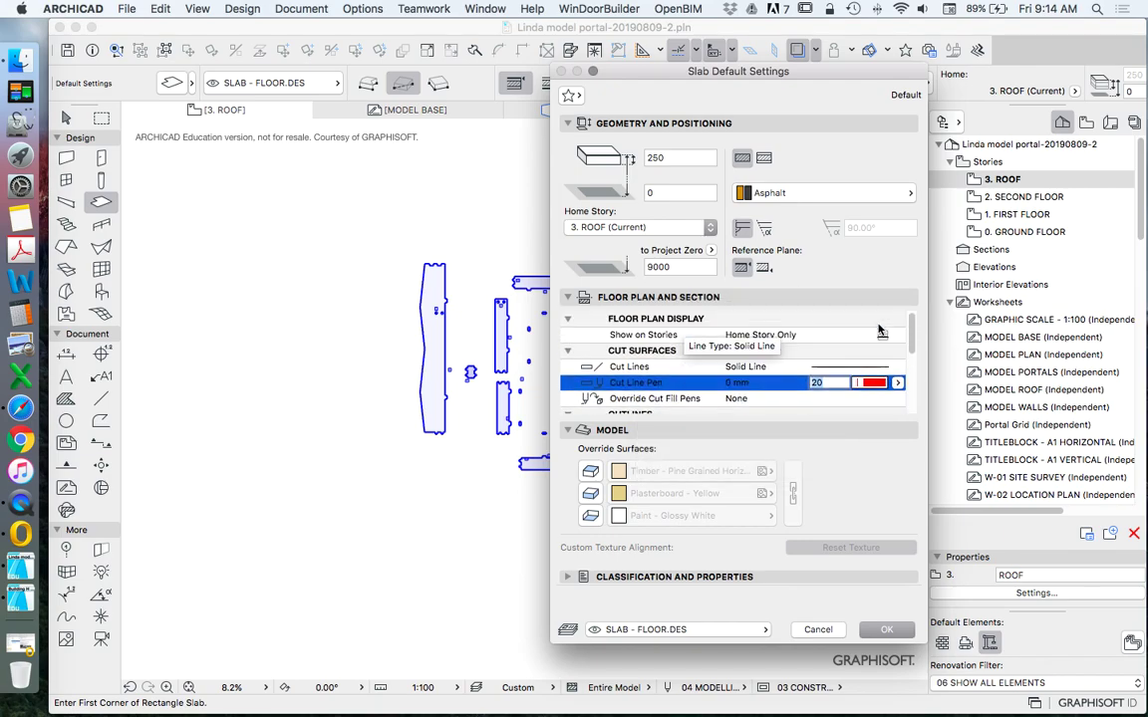
scroll(882, 369, down, 5)
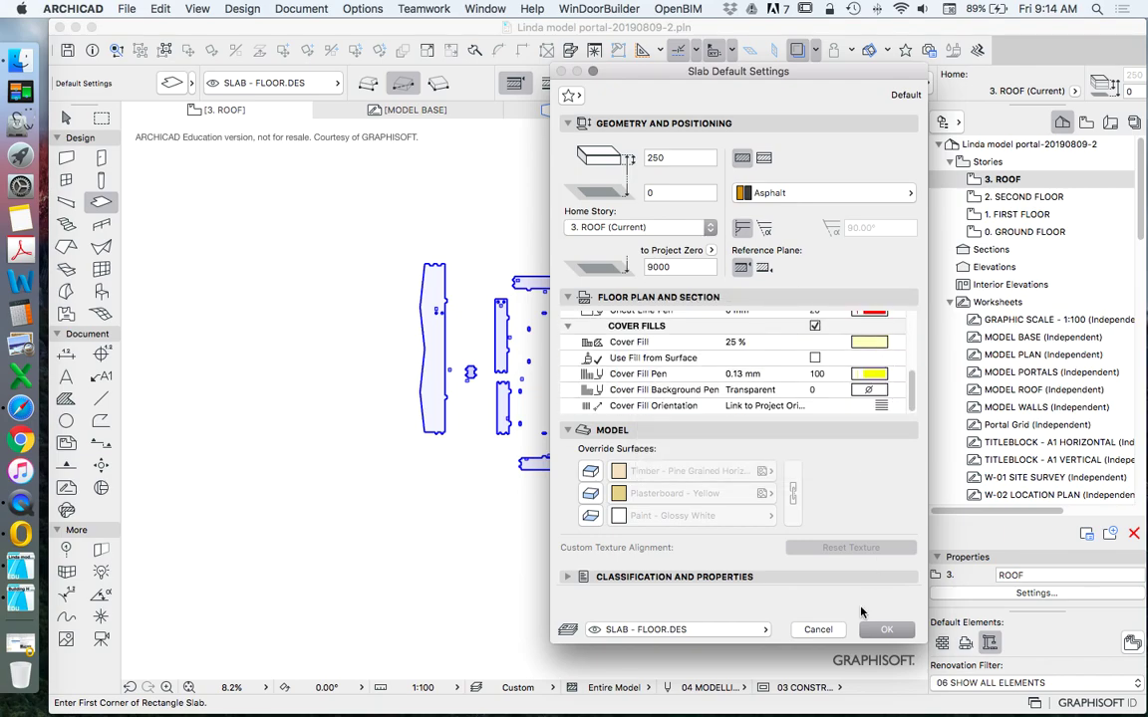
click(887, 630)
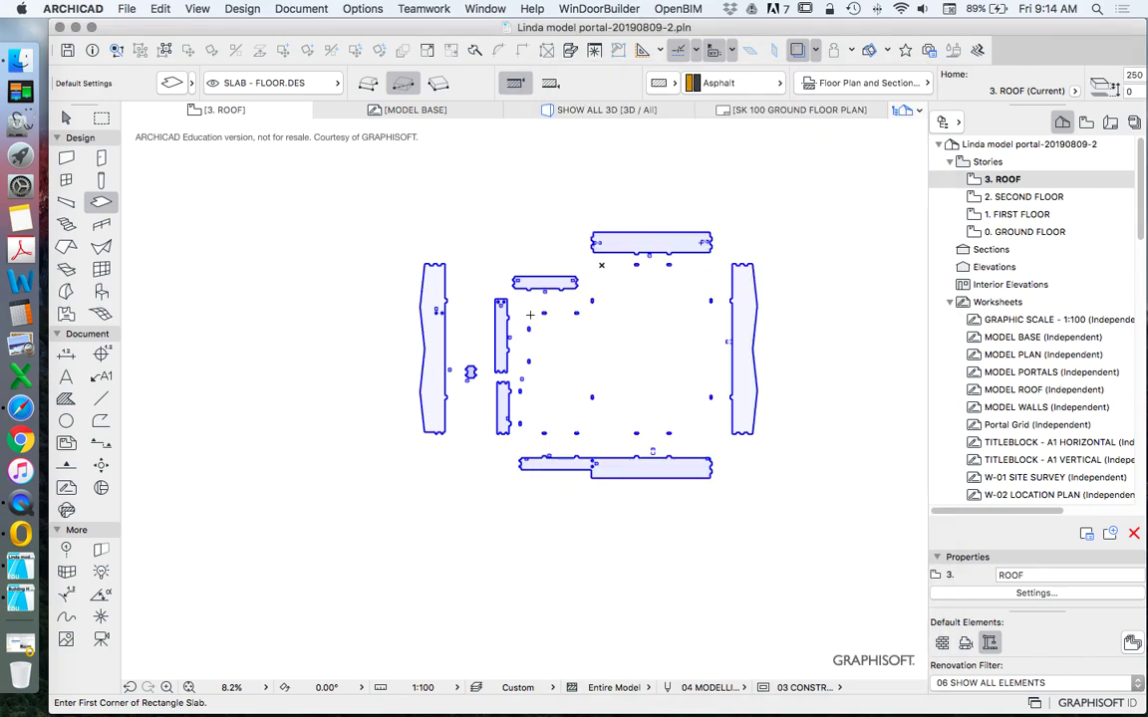
Step: Create a slab from the traced outline of the tall double-peaked wall piece containing the two square holes beside label A5
scroll(530, 315, up, 3)
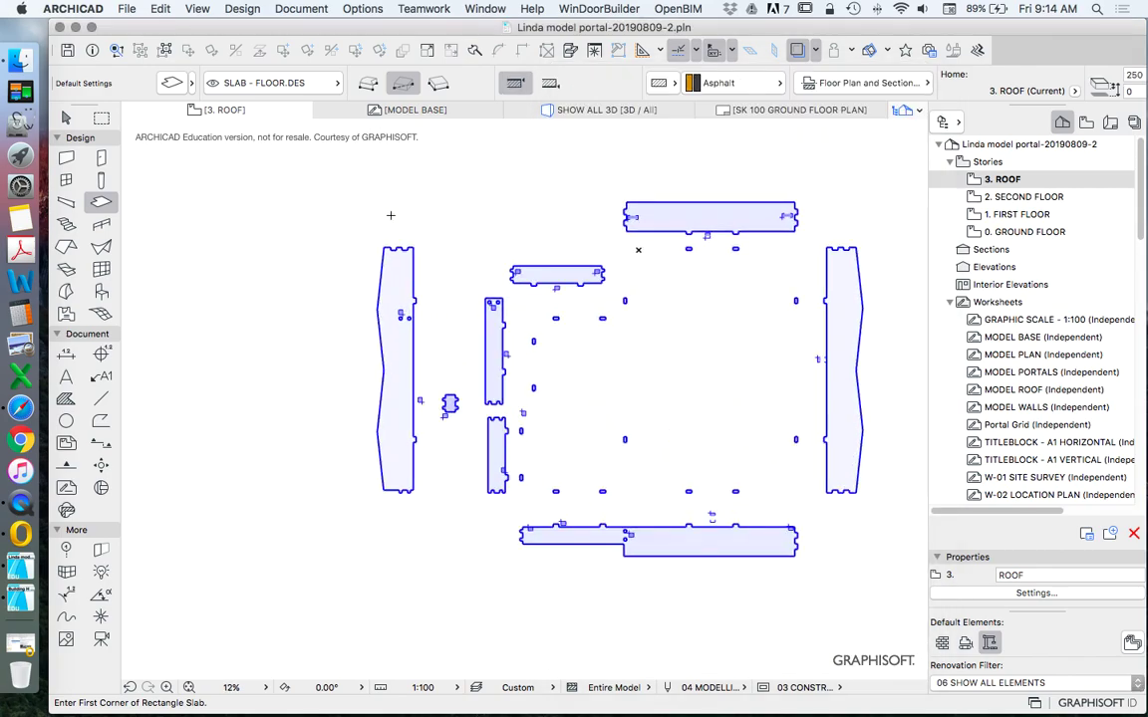
scroll(409, 282, up, 12)
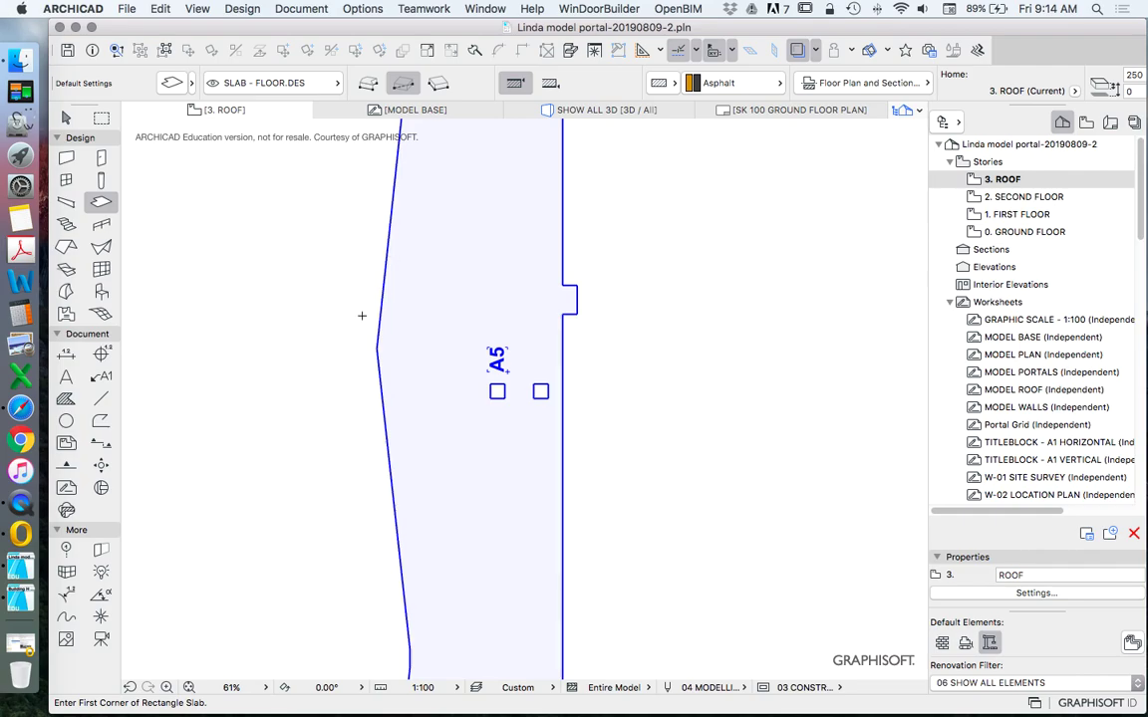
scroll(408, 282, down, 8)
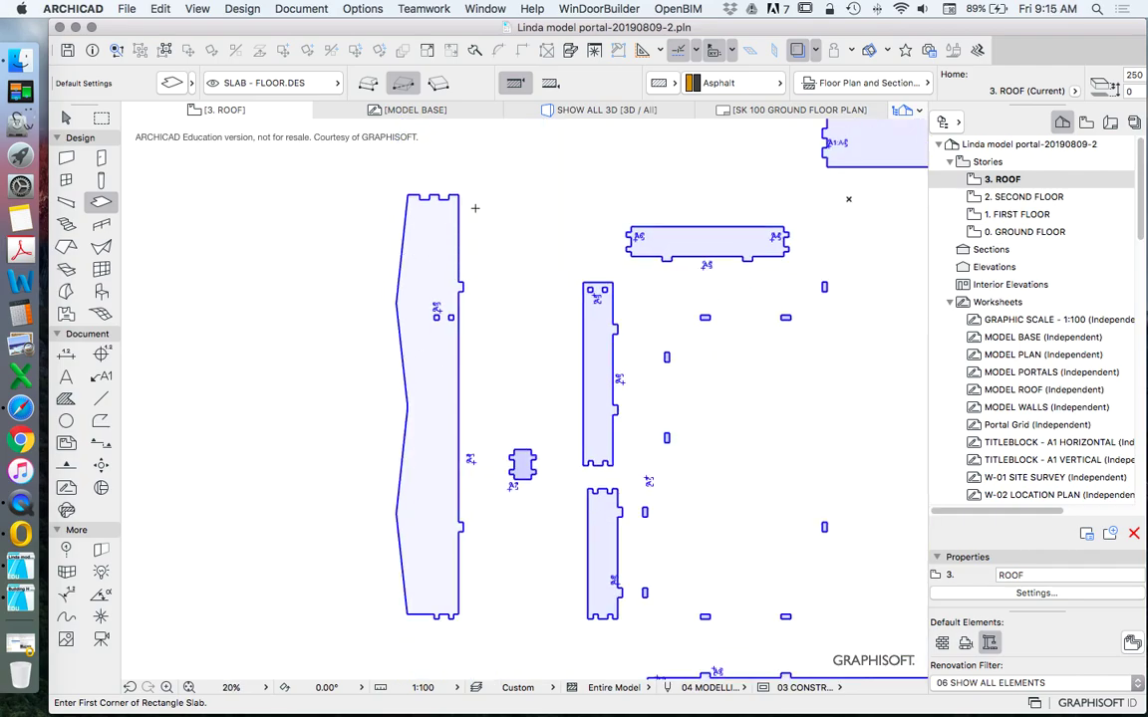
scroll(458, 234, up, 2)
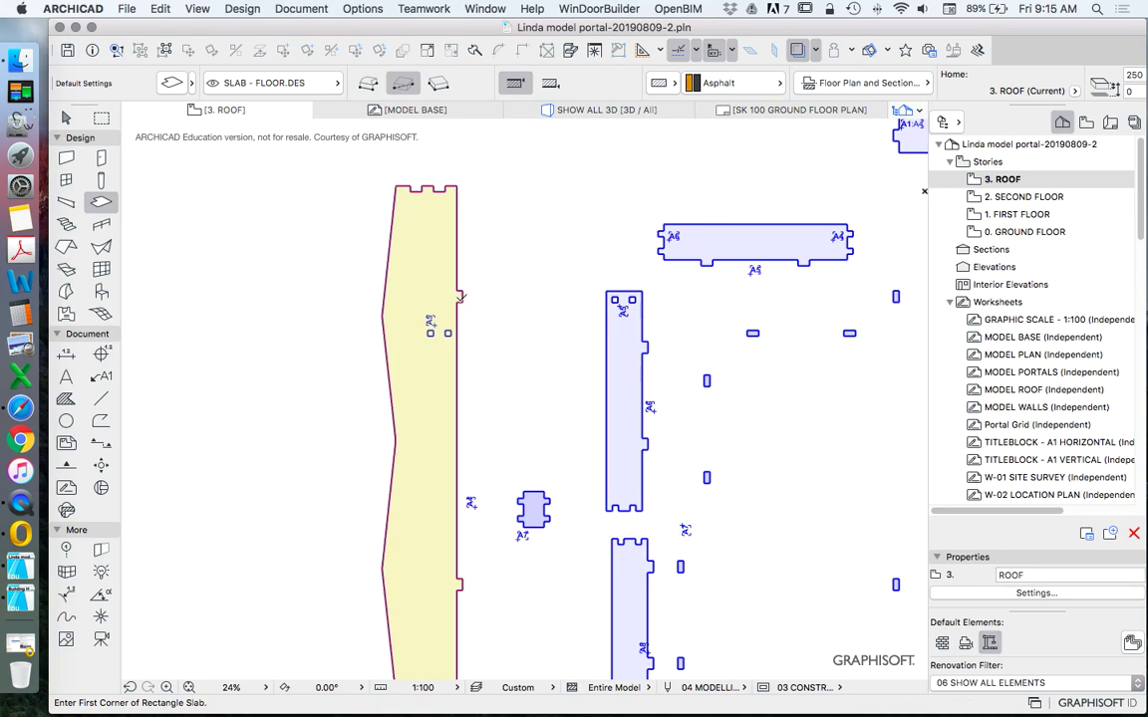
scroll(429, 321, up, 6)
scroll(433, 329, down, 3)
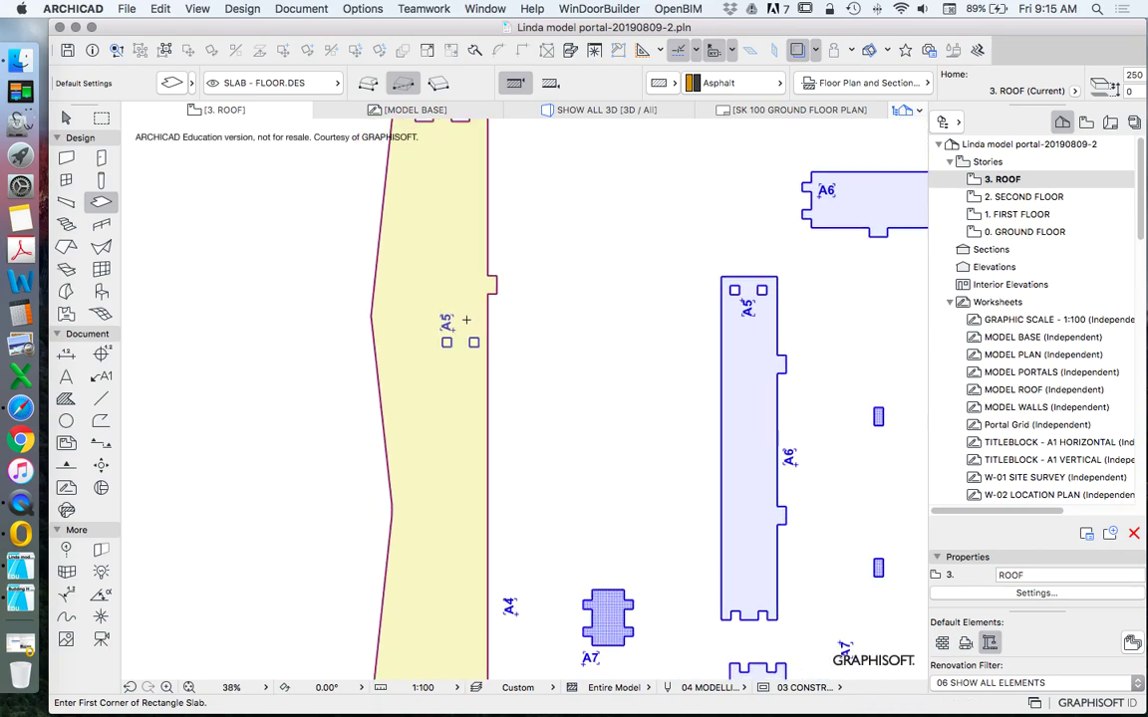
scroll(474, 326, down, 4)
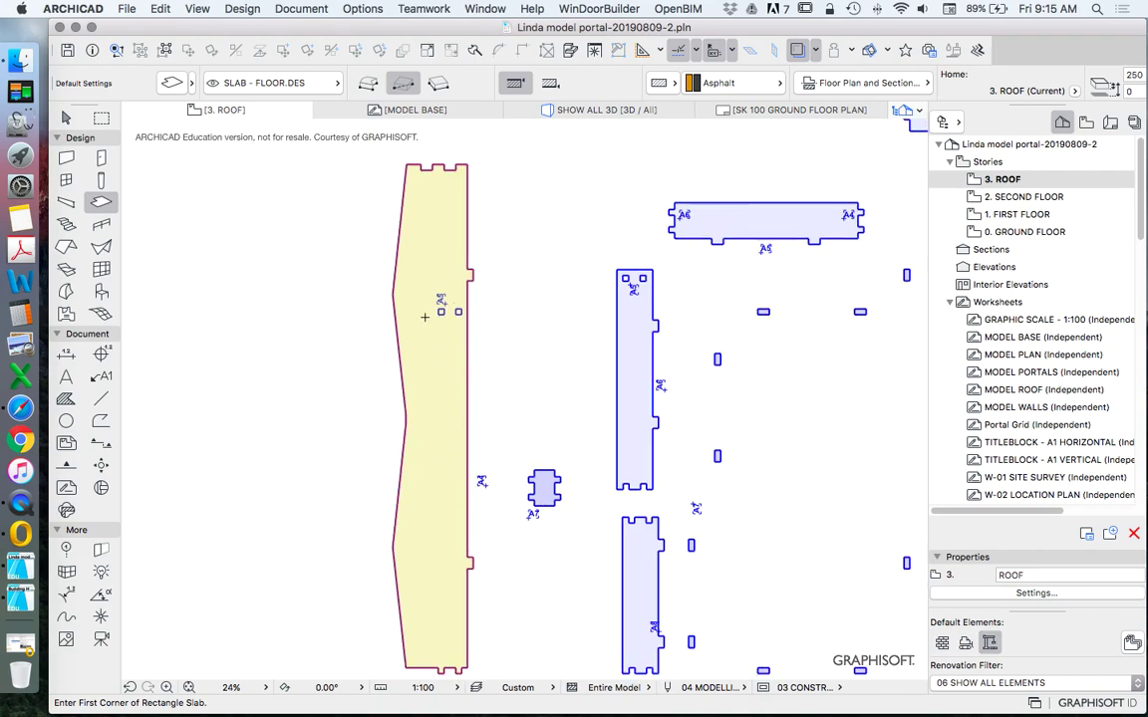
scroll(424, 317, down, 3)
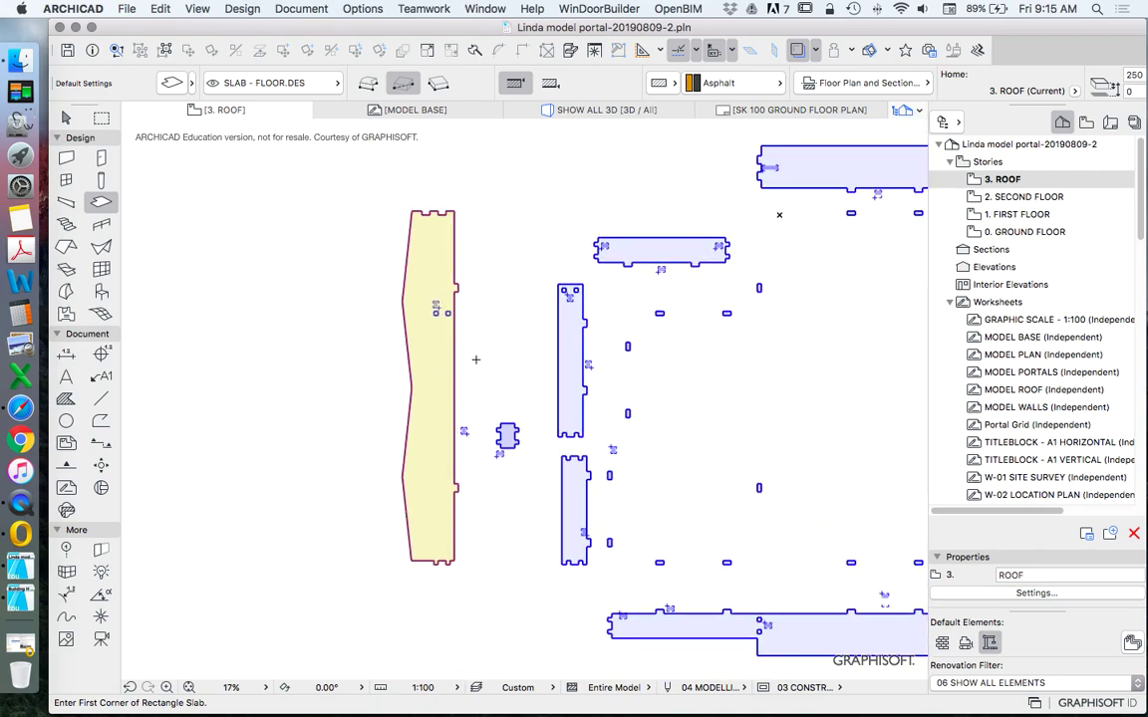
Step: Subtract the square hole nearest the tabbed straight edge from the new wall slab, following its traced outline
scroll(475, 361, up, 8)
key(Escape)
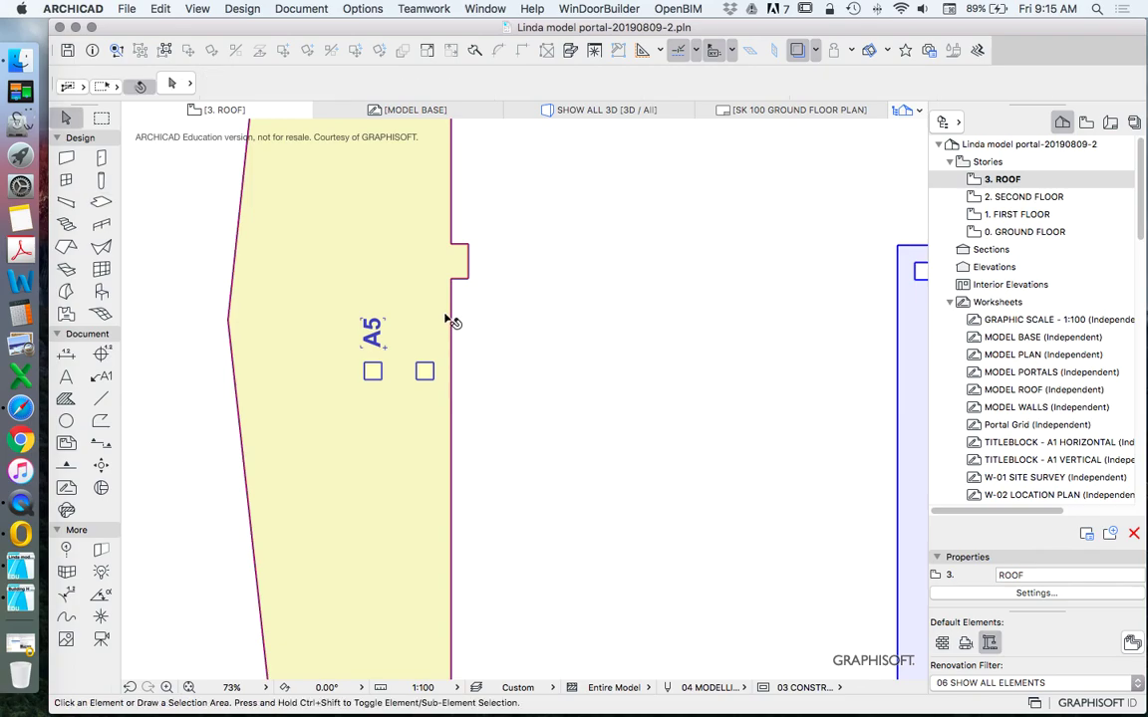
scroll(468, 329, down, 2)
scroll(472, 323, up, 2)
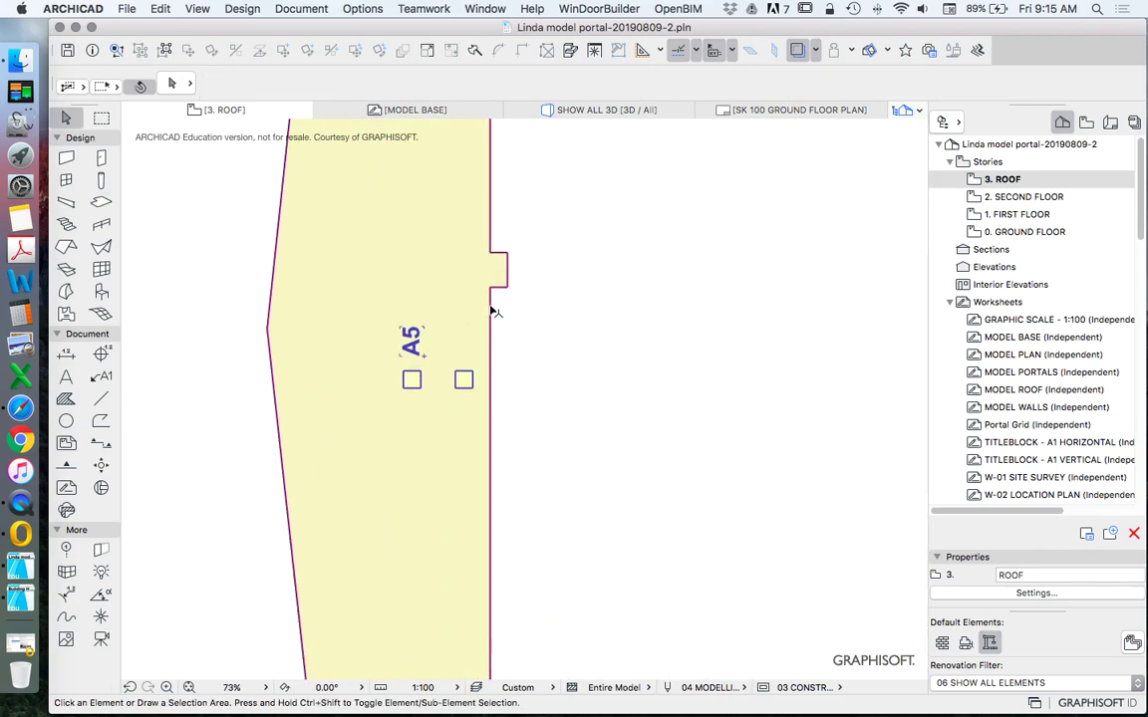
click(494, 317)
scroll(492, 319, down, 6)
scroll(489, 324, up, 5)
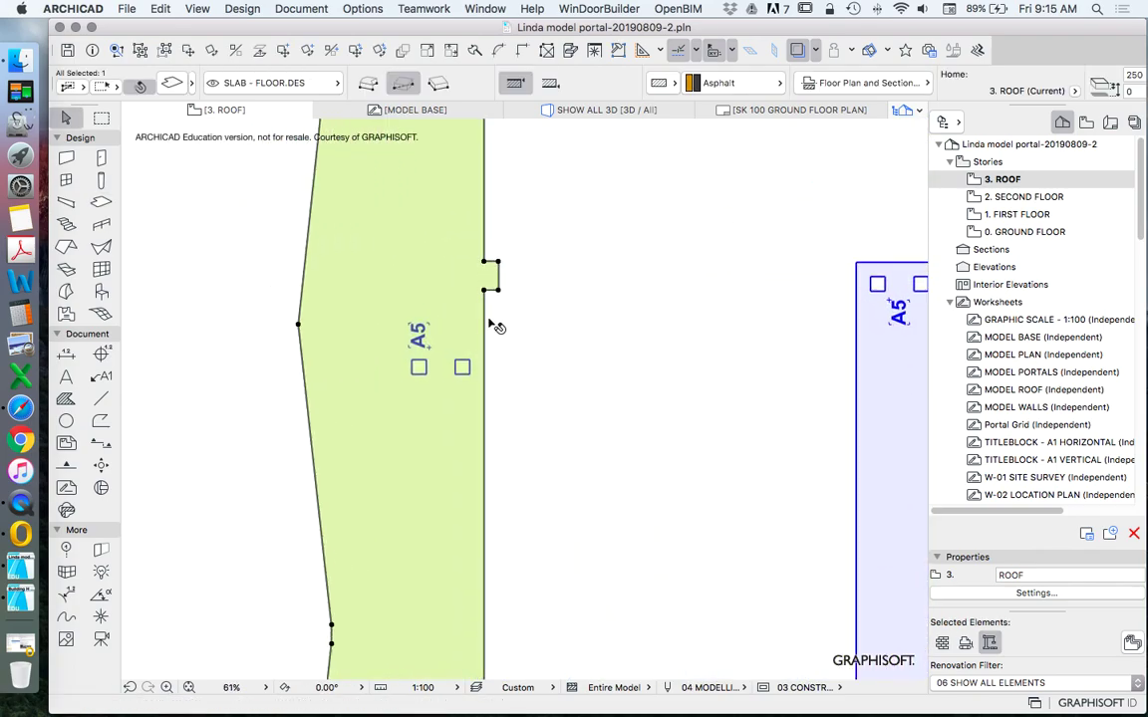
click(486, 327)
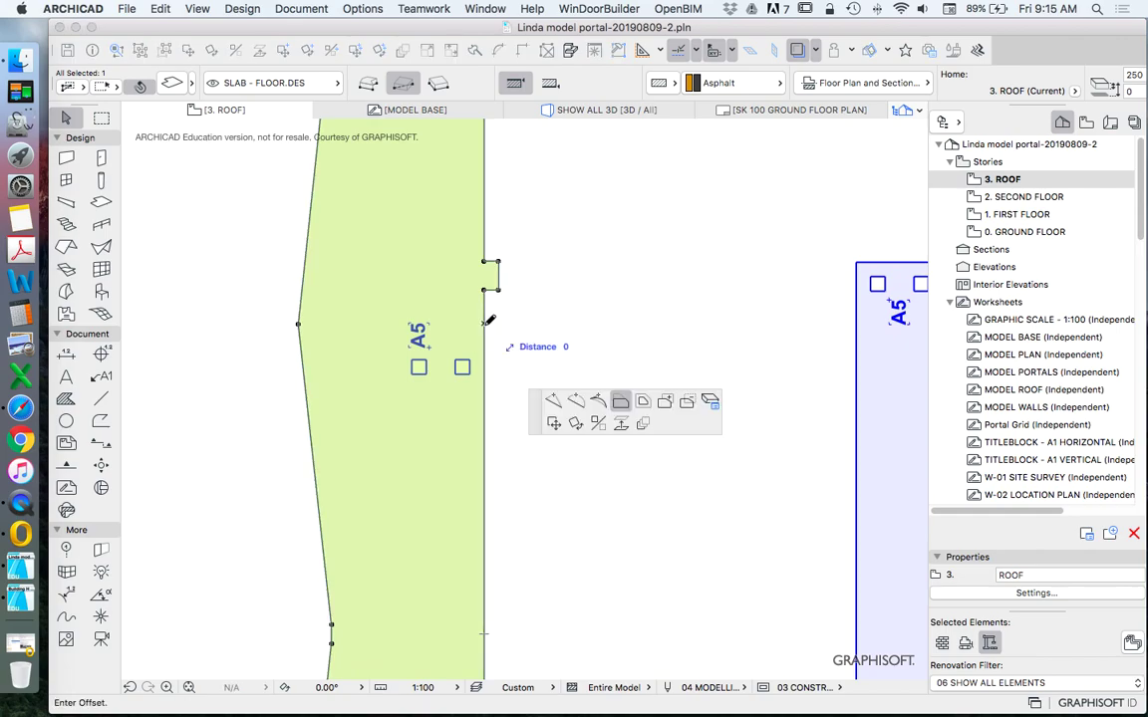
click(689, 406)
scroll(488, 368, up, 5)
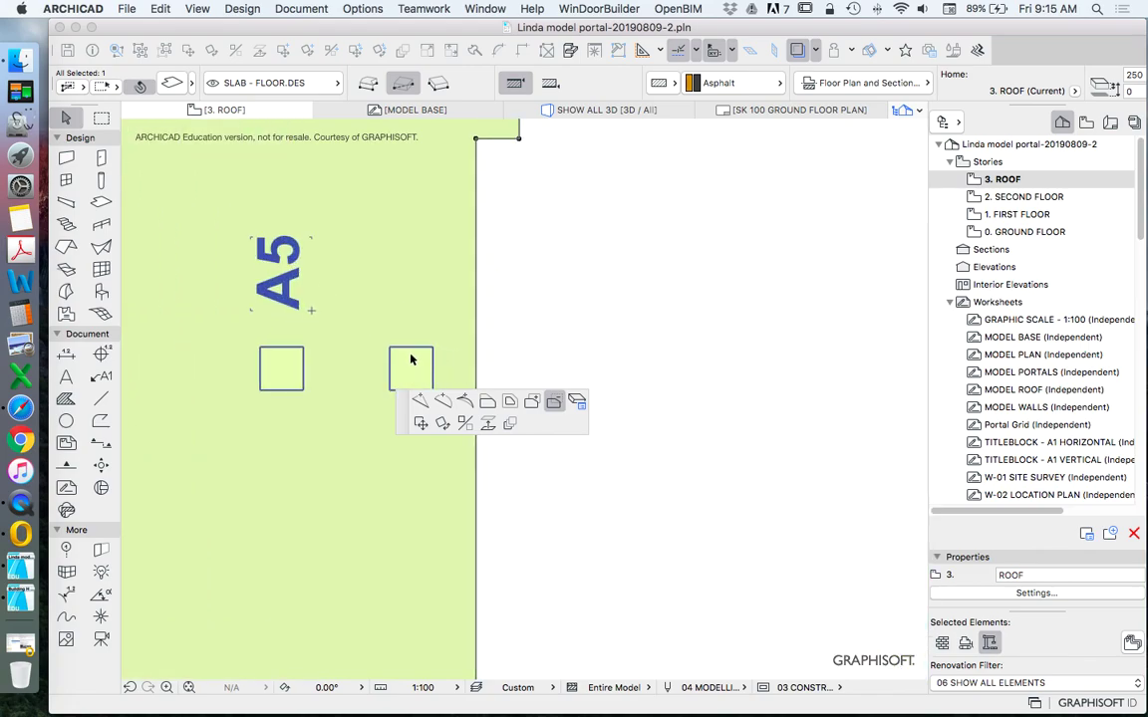
click(417, 348)
Step: Subtract the second square hole beside label A5 from the tall double-peaked wall slab, following its traced outline, and deselect the slab
click(476, 322)
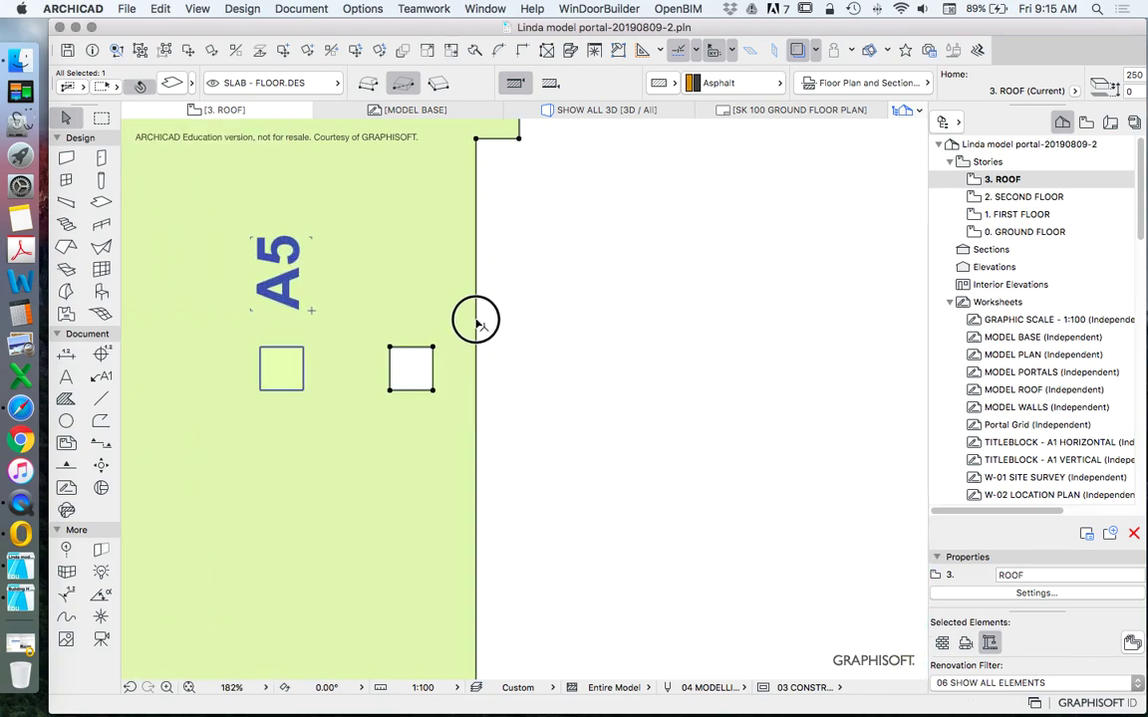
key(space)
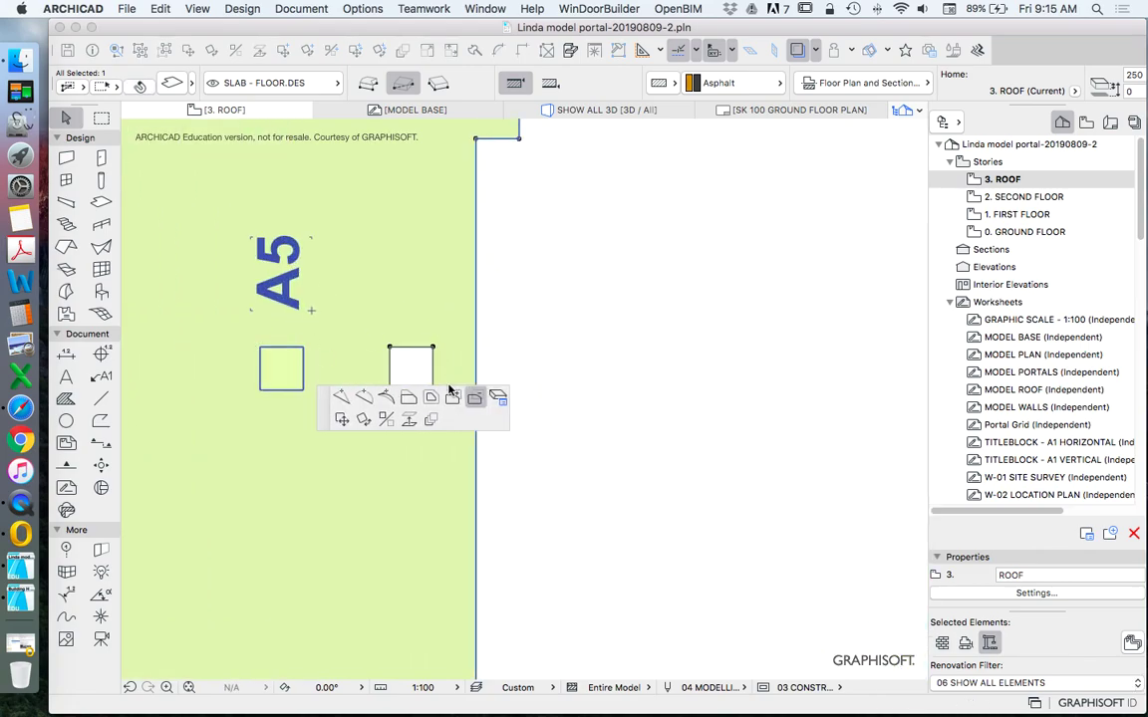
click(294, 346)
scroll(304, 329, down, 3)
scroll(317, 348, up, 3)
scroll(306, 336, up, 3)
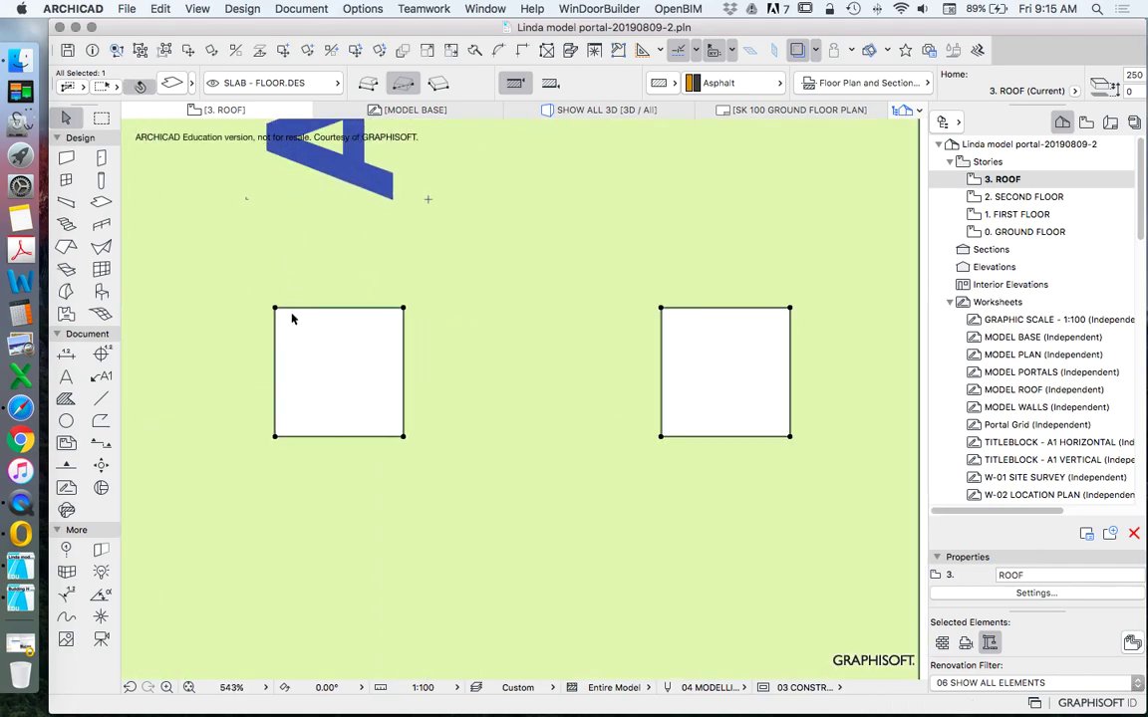
scroll(390, 356, down, 8)
scroll(348, 349, down, 1)
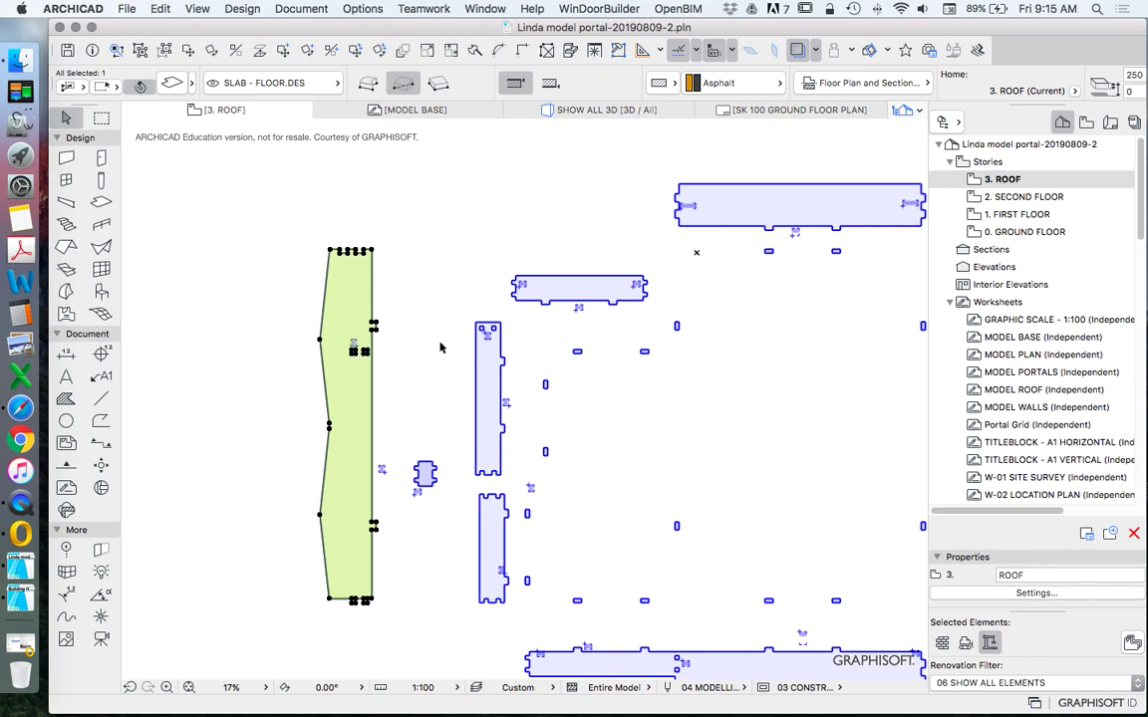
click(452, 351)
click(377, 381)
click(192, 289)
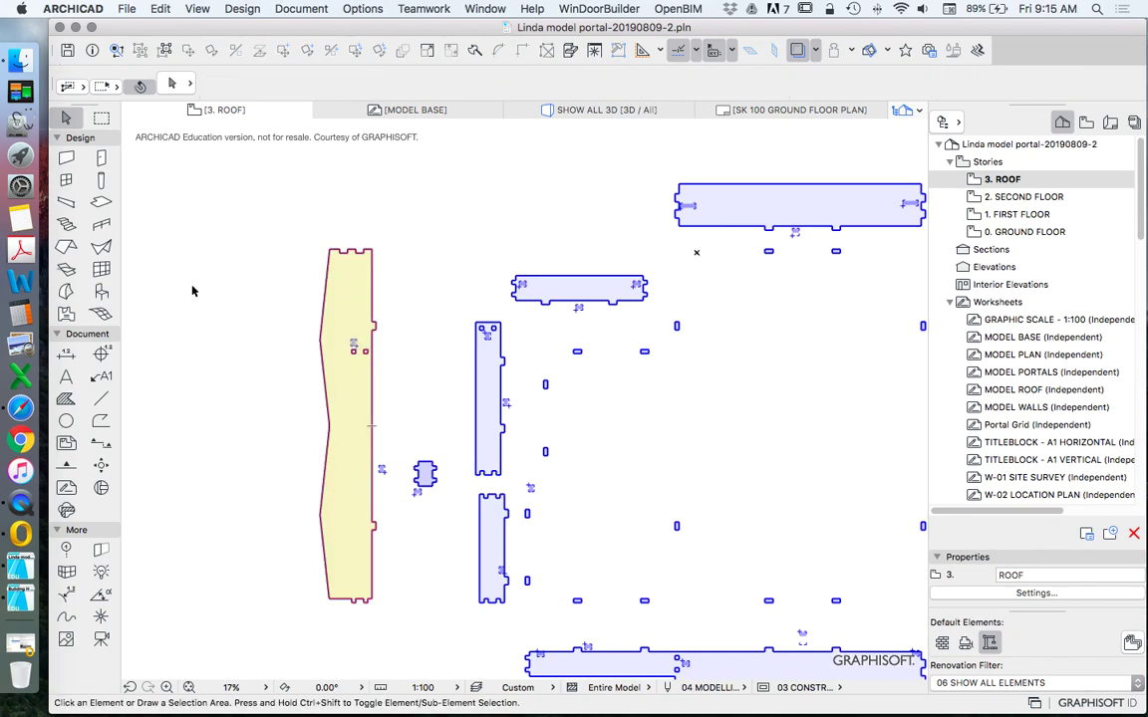
Step: Create a slab from the traced outline of the long stepped wall piece containing the two square holes beside label A4
click(100, 201)
scroll(450, 248, down, 2)
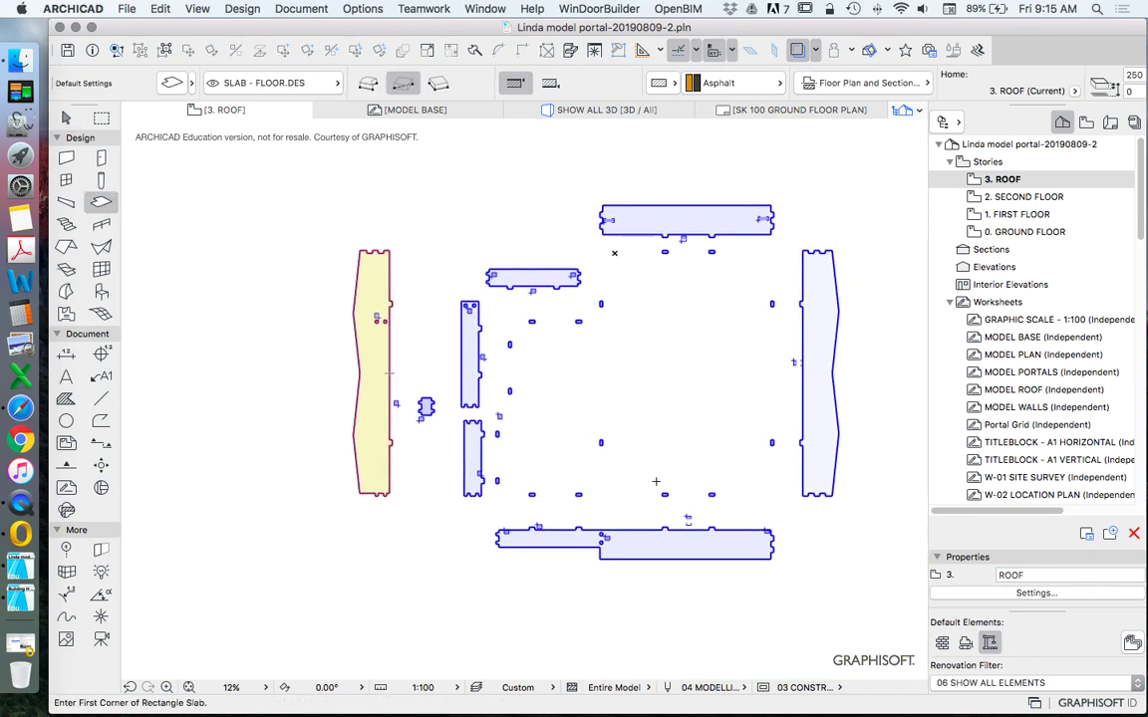
scroll(627, 565, up, 8)
scroll(538, 399, down, 5)
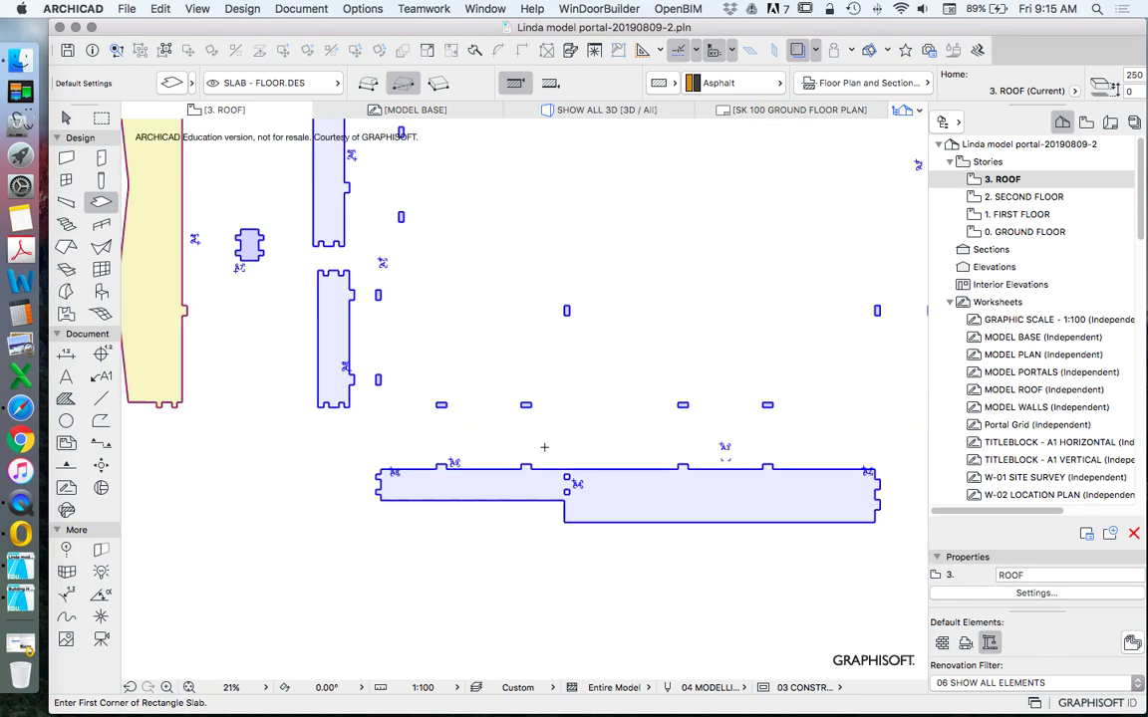
scroll(503, 468, up, 2)
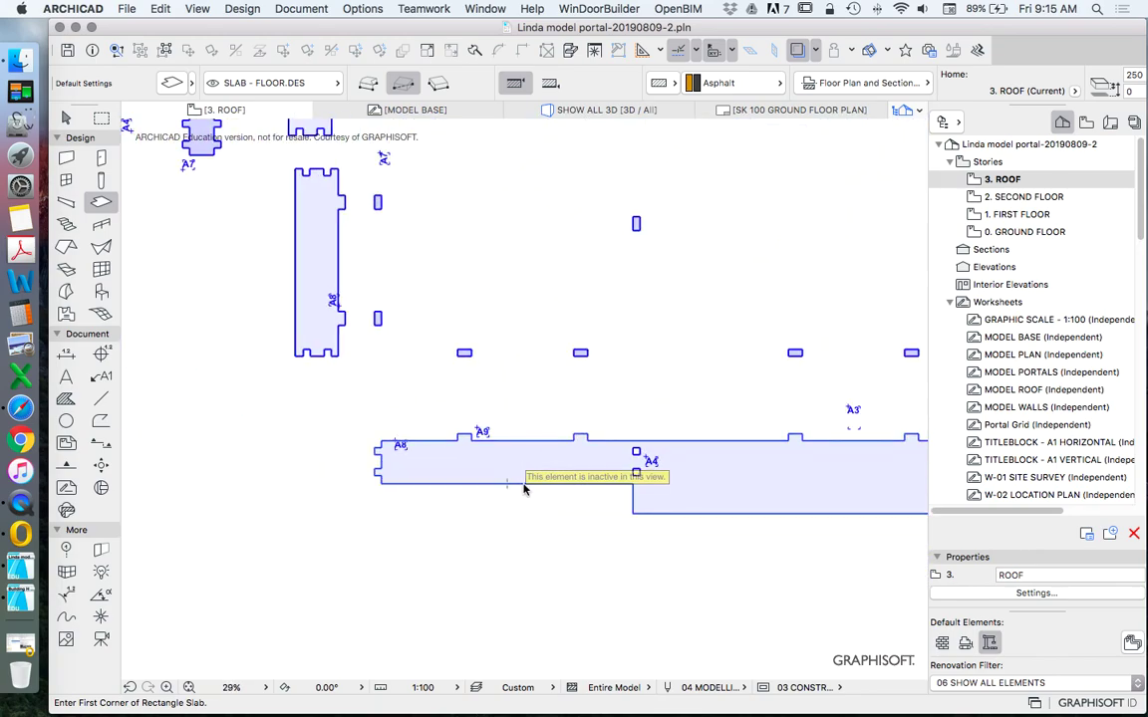
key(super+z)
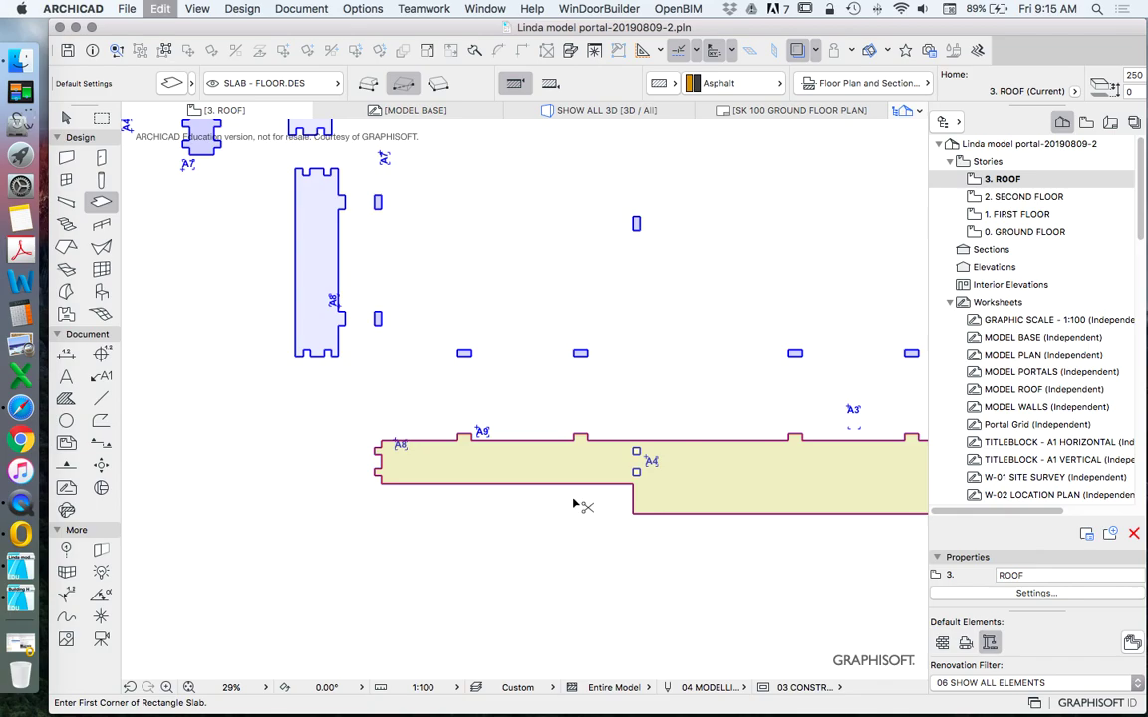
scroll(621, 501, up, 1)
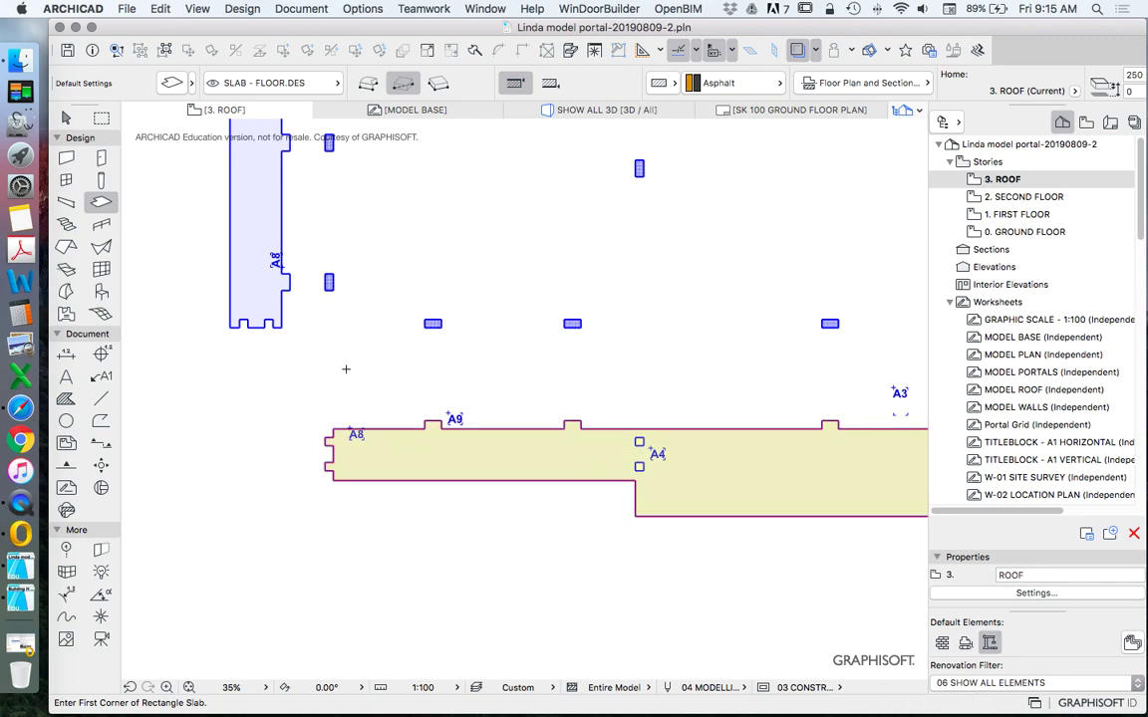
Step: Examine the rebuilt wall slabs and the remaining traced pieces around the base layout, checking the extent of the stepped wall slab
scroll(354, 371, down, 3)
scroll(450, 439, up, 2)
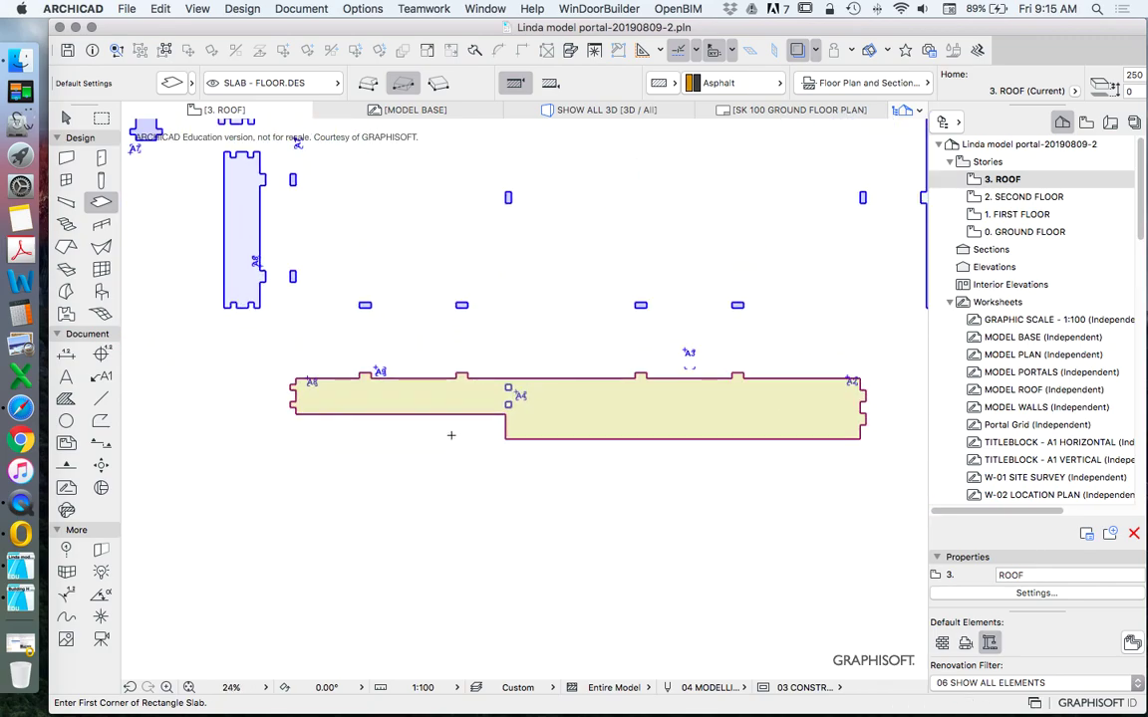
scroll(395, 424, down, 4)
scroll(396, 424, down, 1)
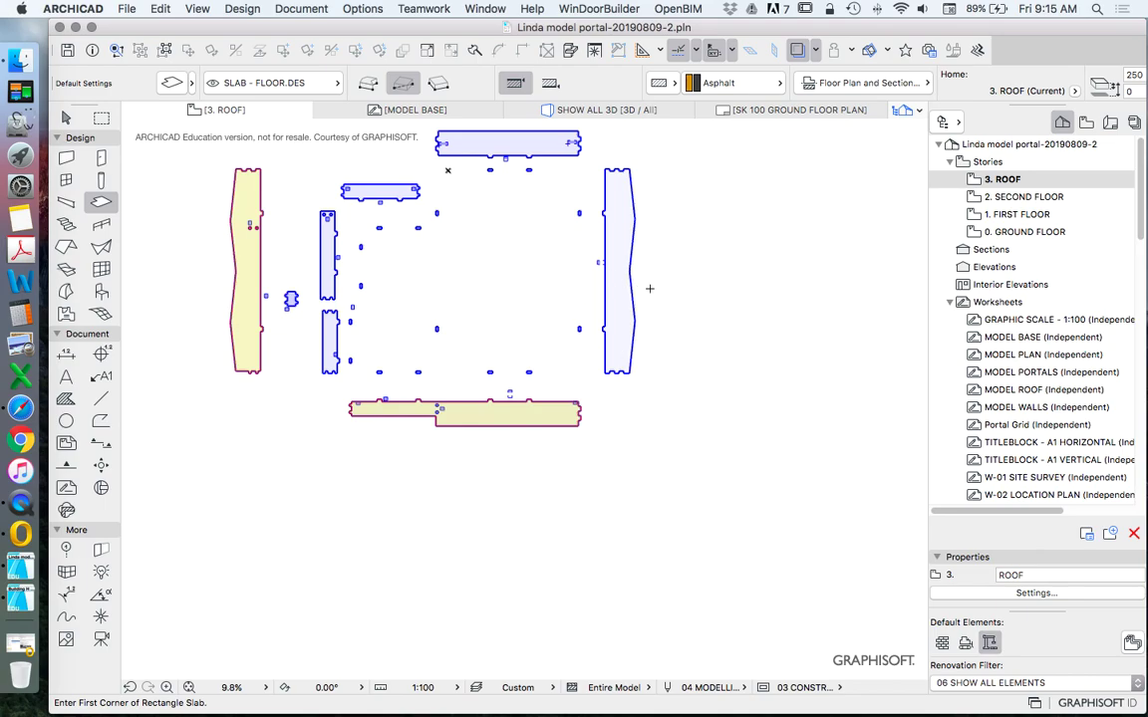
scroll(324, 200, up, 3)
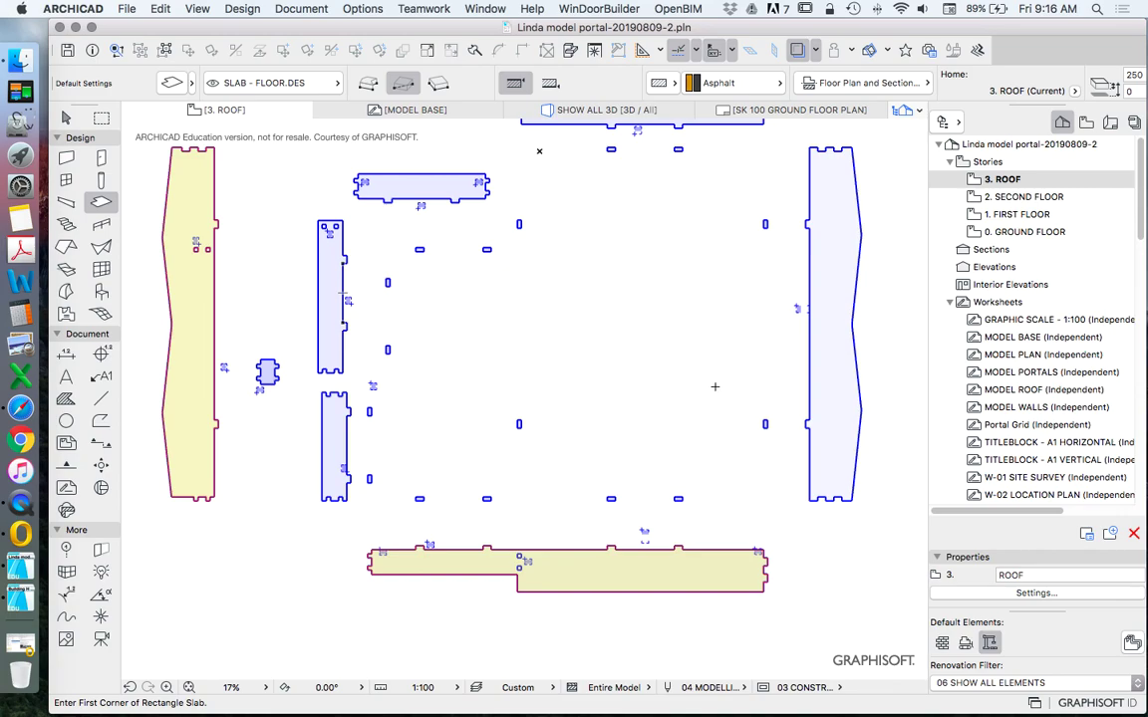
click(66, 118)
scroll(277, 339, down, 2)
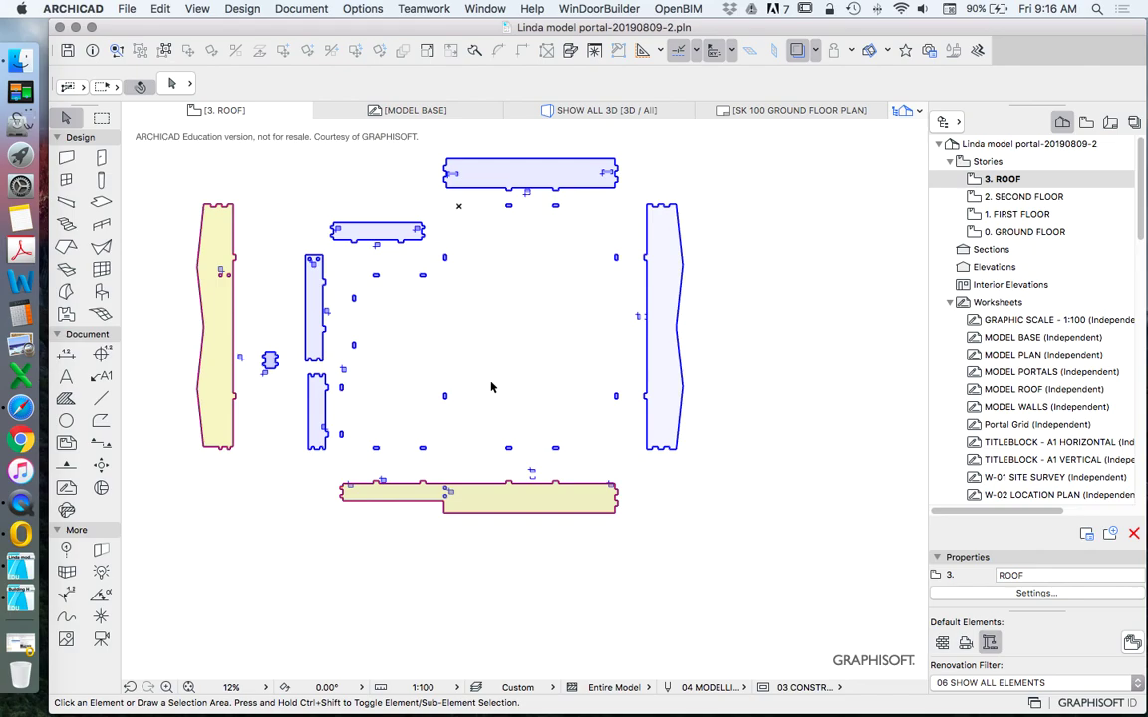
mouse_move(312, 436)
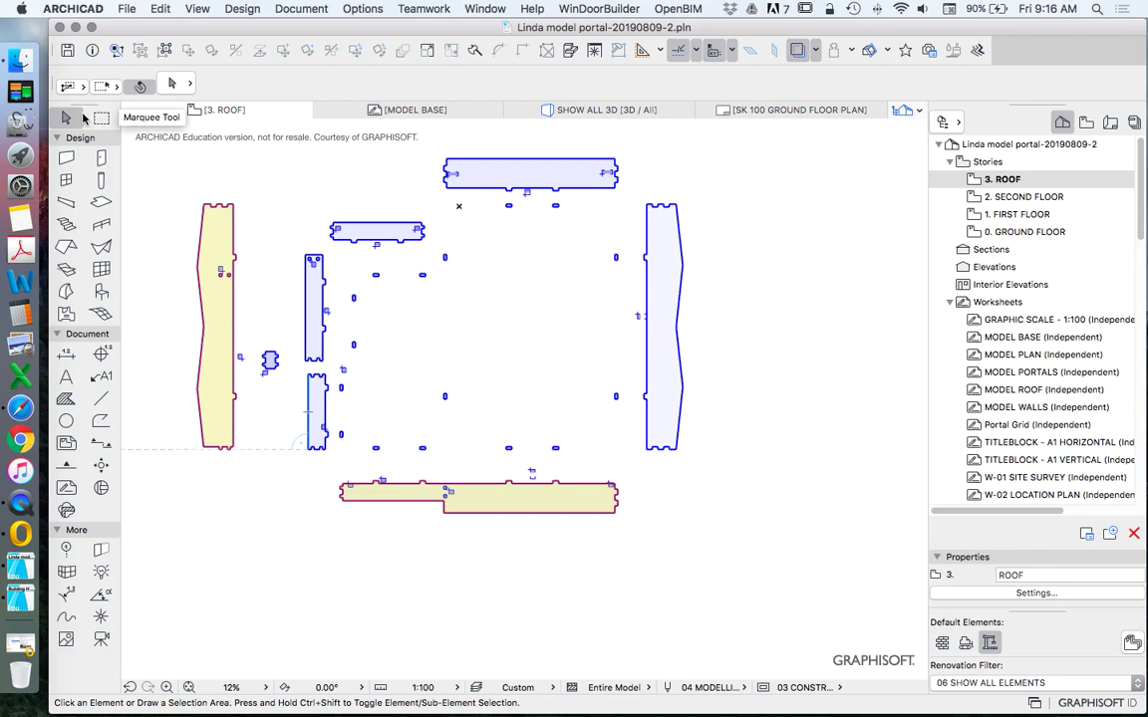
scroll(443, 513, up, 3)
scroll(520, 426, down, 2)
scroll(504, 468, up, 2)
click(574, 497)
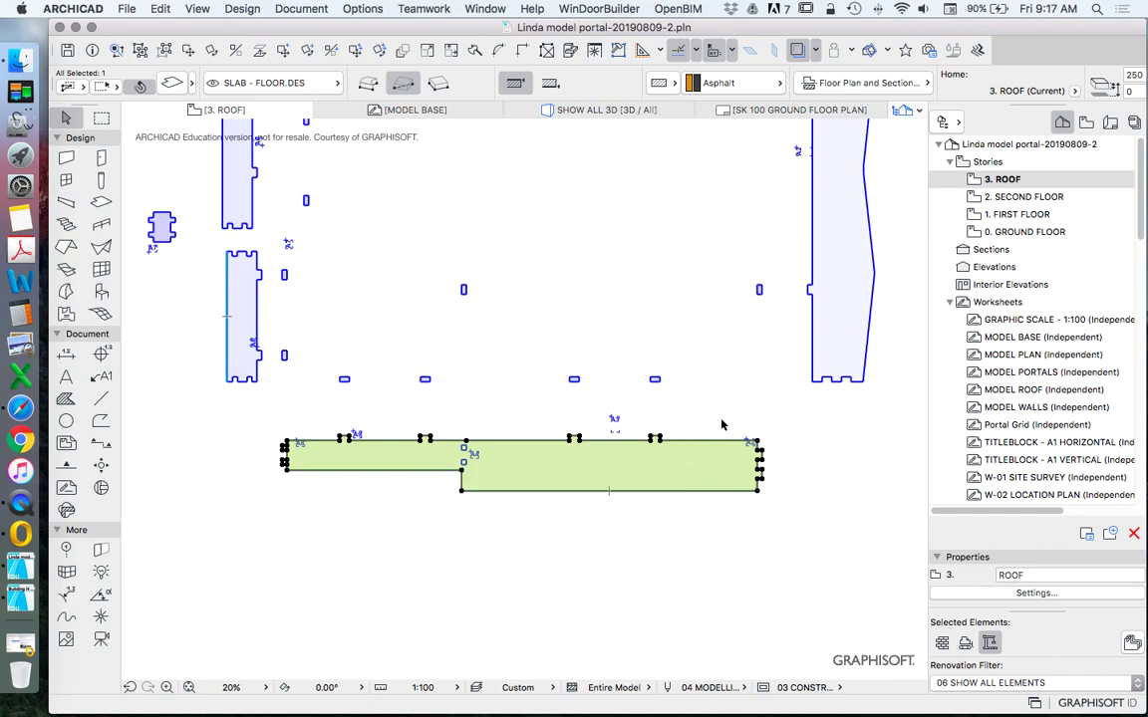
scroll(732, 418, down, 3)
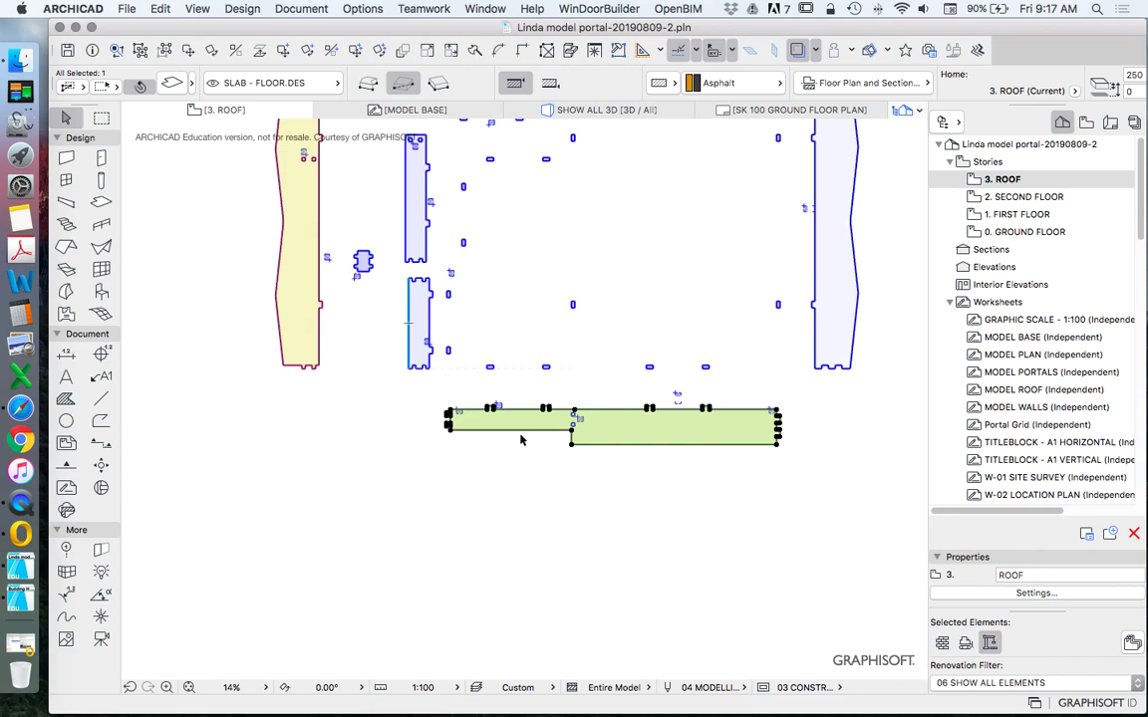
click(439, 471)
scroll(439, 471, down, 2)
scroll(525, 431, up, 3)
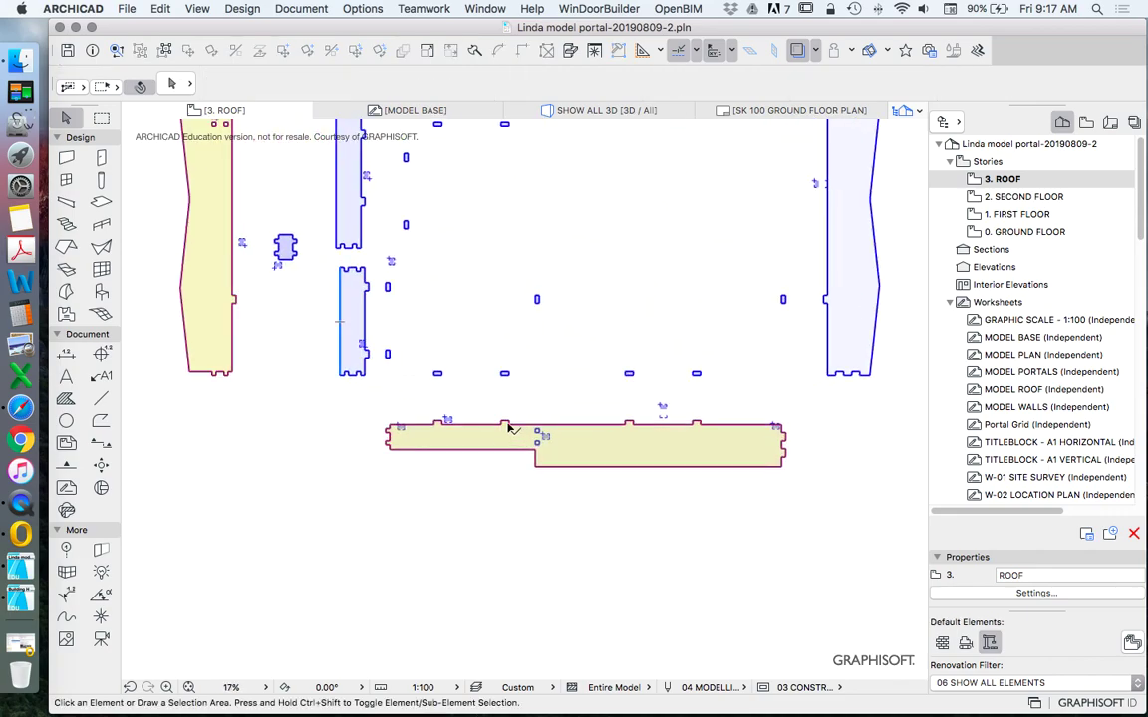
scroll(505, 427, up, 2)
scroll(518, 448, up, 2)
scroll(623, 468, down, 4)
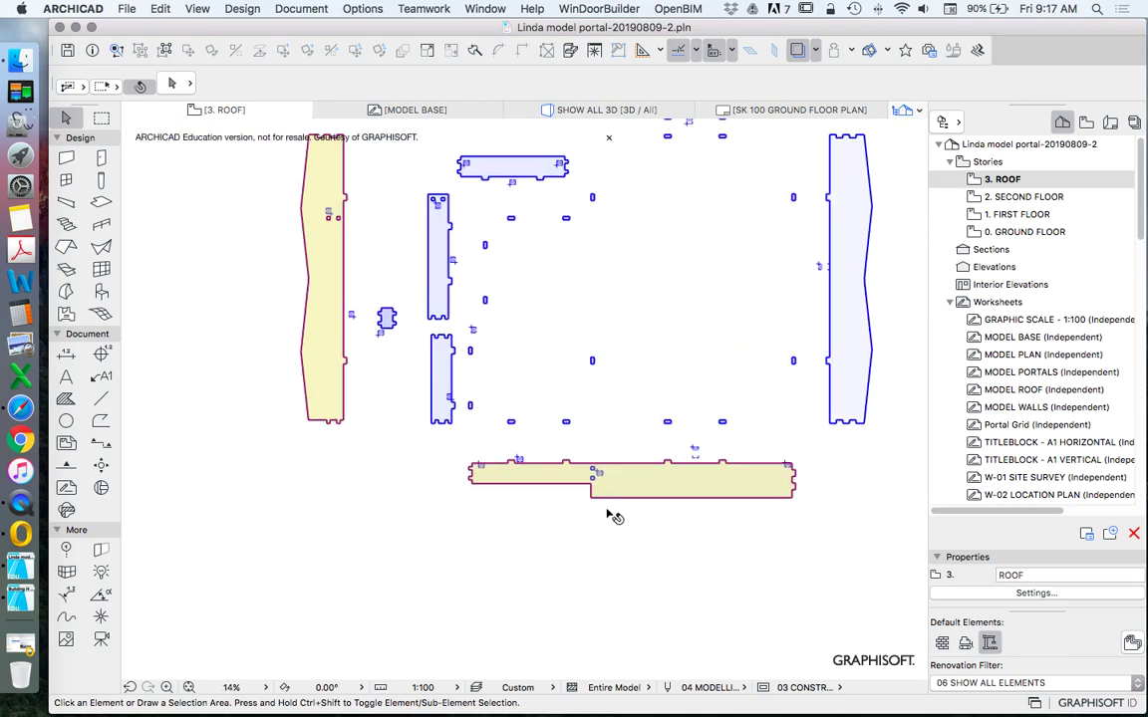
Step: Subtract the two square holes beside label A4 from the long stepped wall slab, following their traced outlines
scroll(603, 495, up, 4)
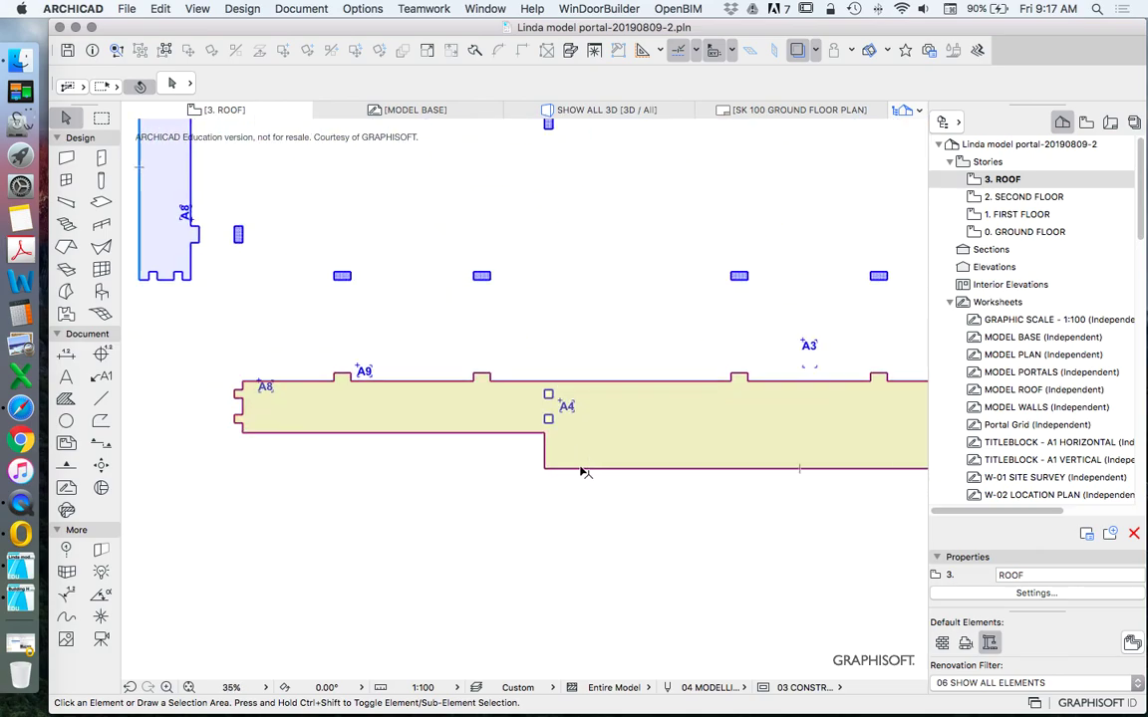
scroll(583, 472, up, 5)
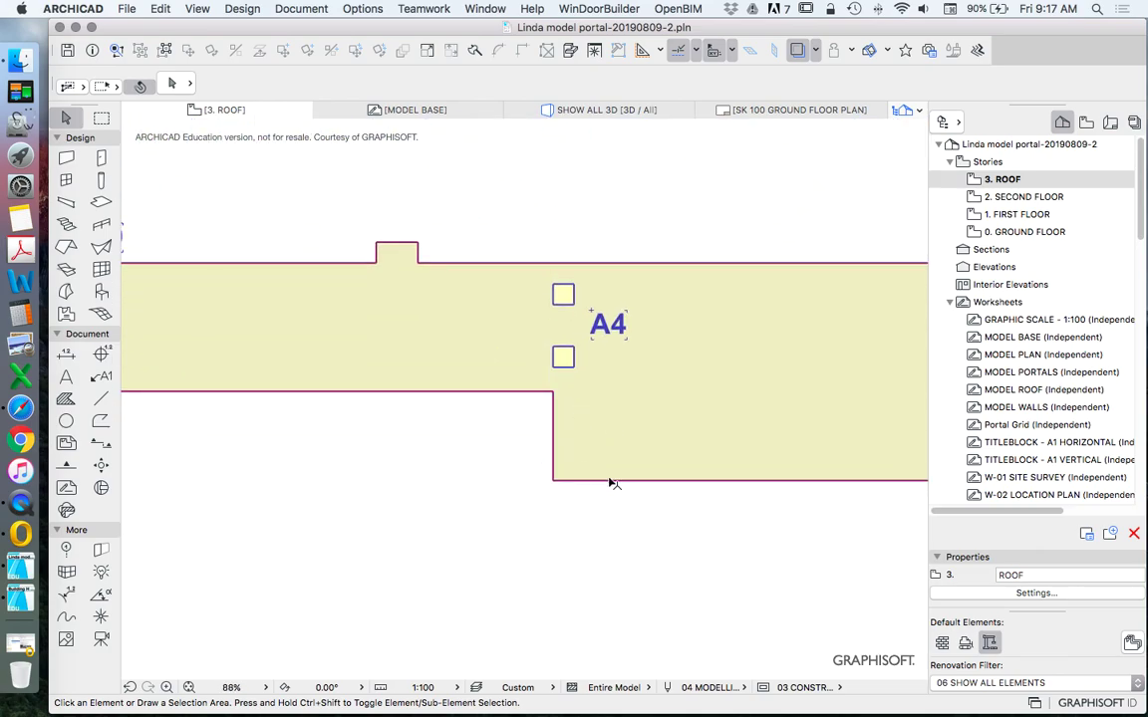
click(614, 482)
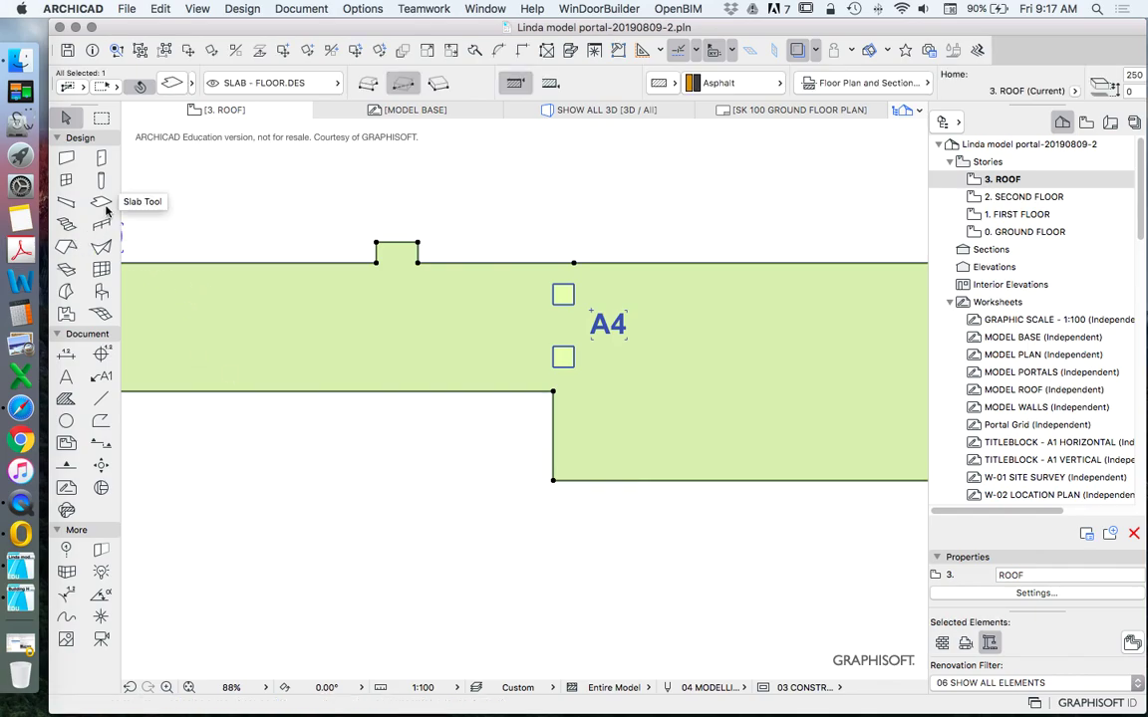
click(104, 206)
scroll(532, 286, up, 3)
click(593, 283)
click(596, 411)
scroll(368, 307, down, 4)
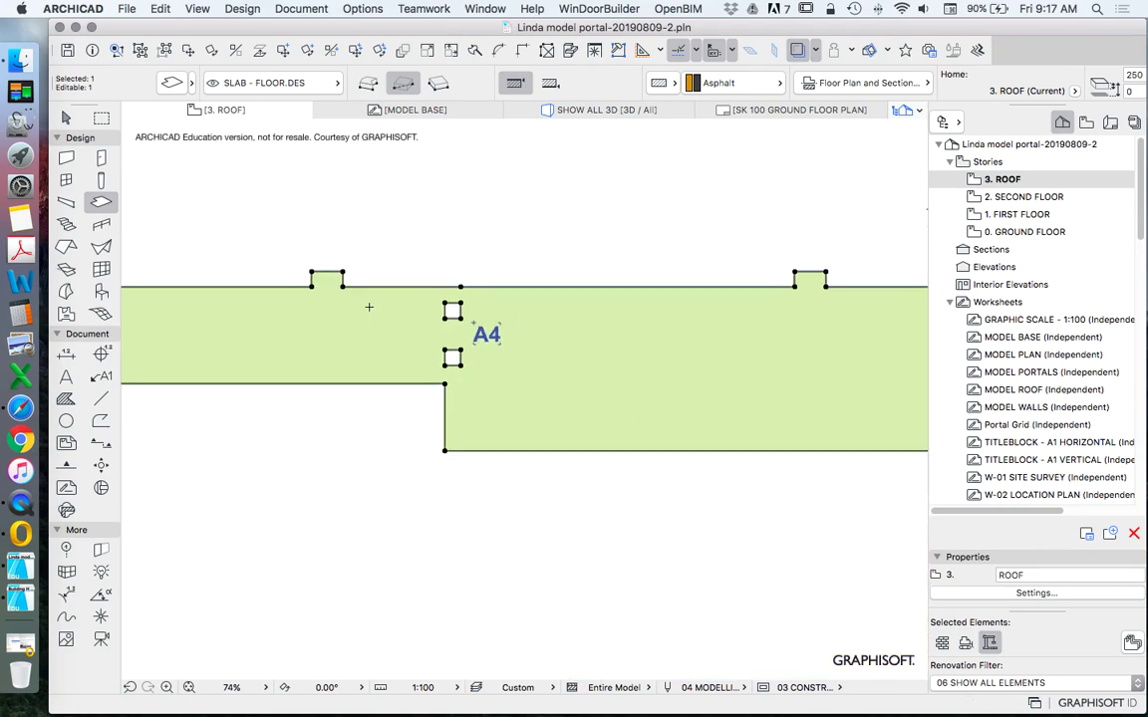
scroll(368, 306, down, 4)
scroll(488, 328, down, 2)
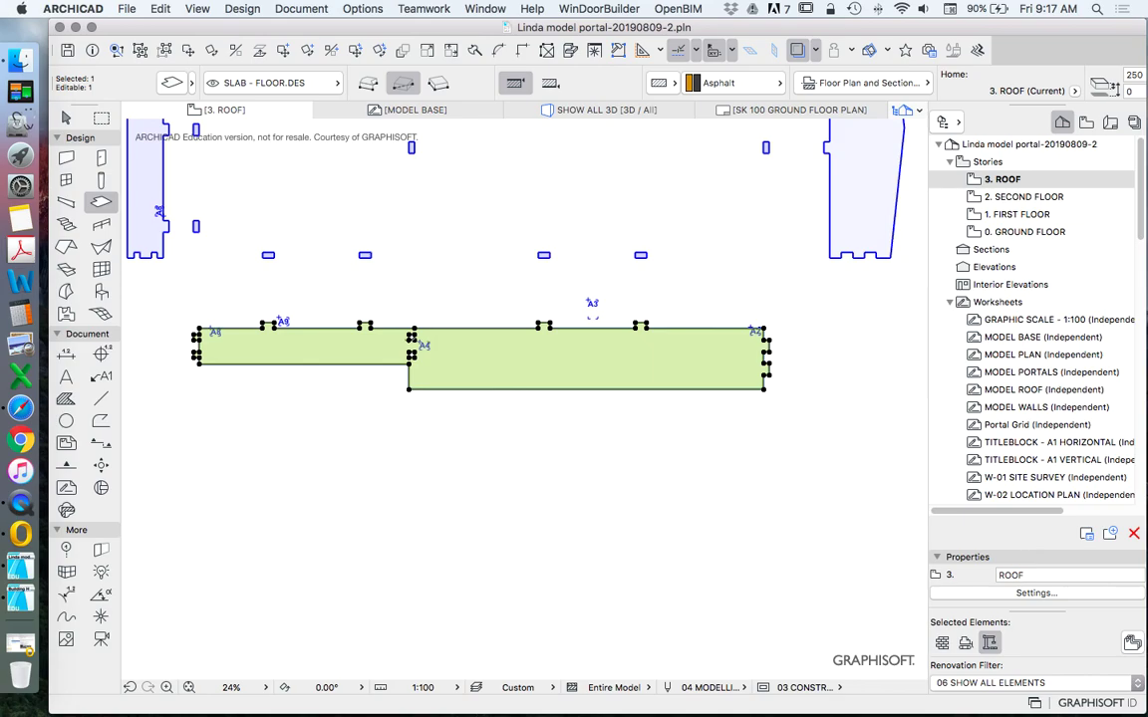
scroll(404, 328, up, 5)
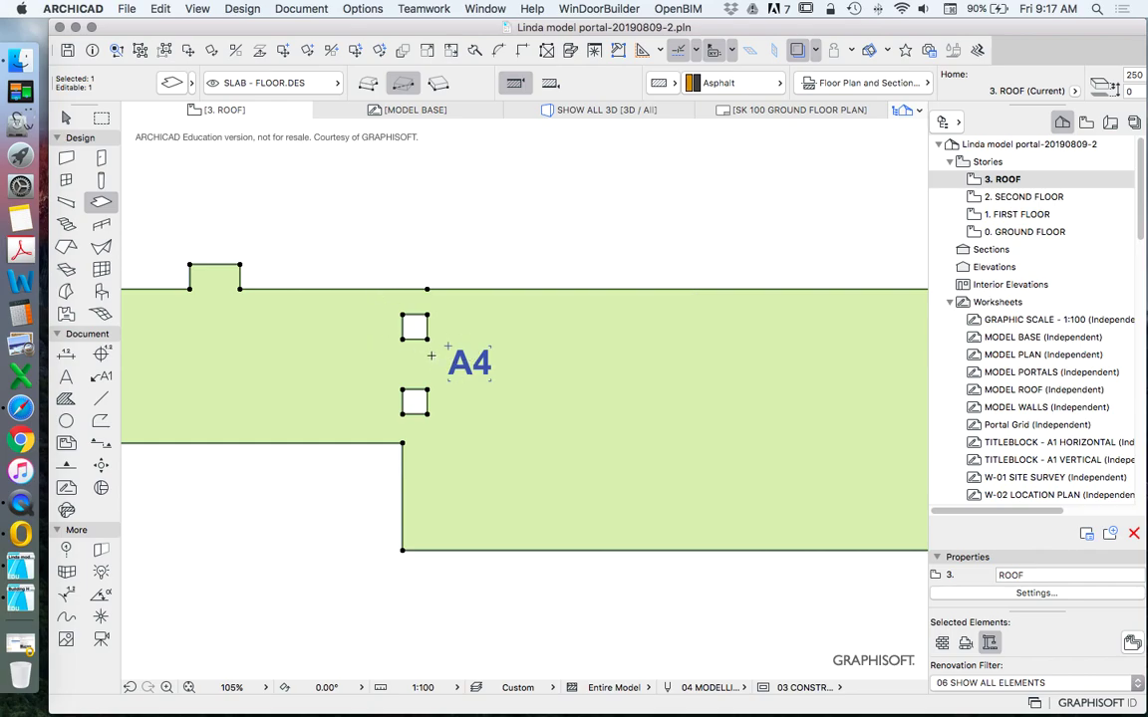
scroll(430, 355, down, 3)
scroll(289, 351, down, 3)
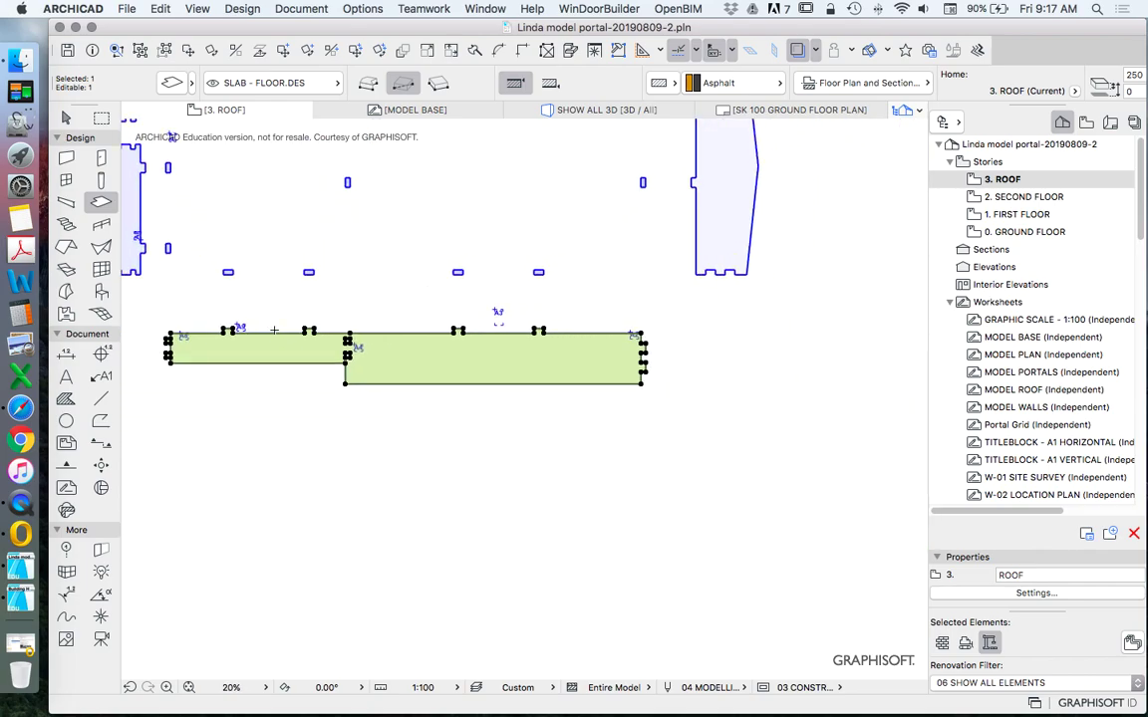
Step: Deselect the lower slab and create Magic Wand slabs from the outlines of the two narrow vertical panels beside the small notched piece
scroll(463, 384, down, 4)
click(65, 118)
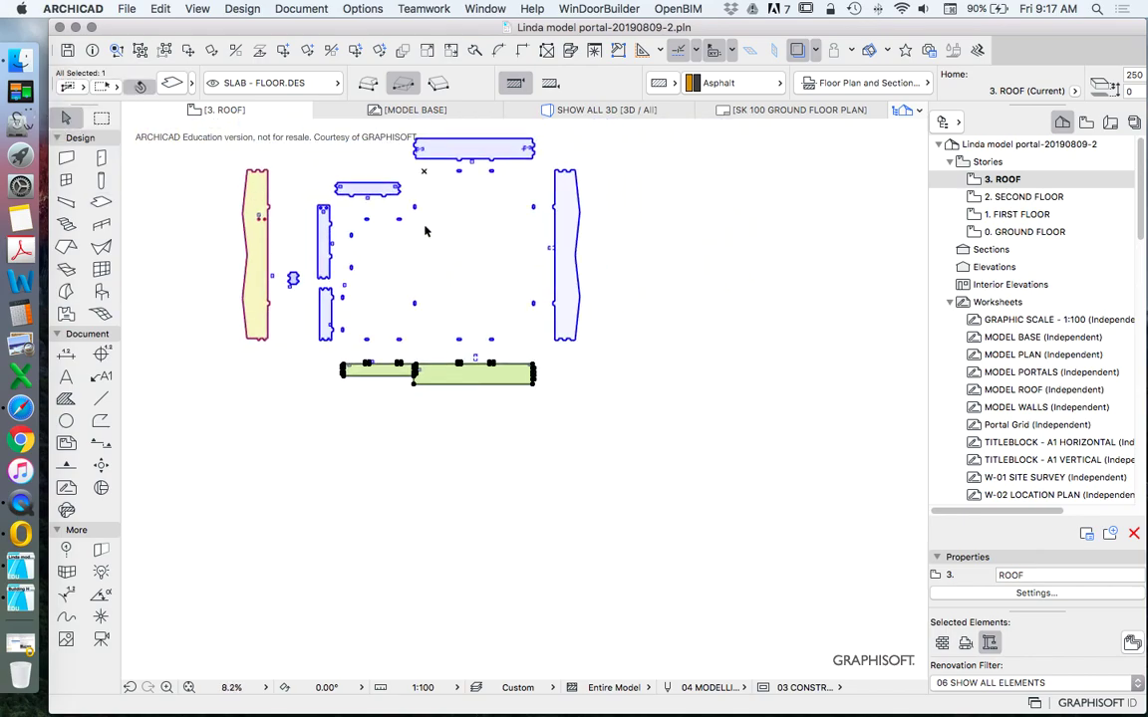
scroll(430, 221, up, 3)
scroll(598, 344, down, 2)
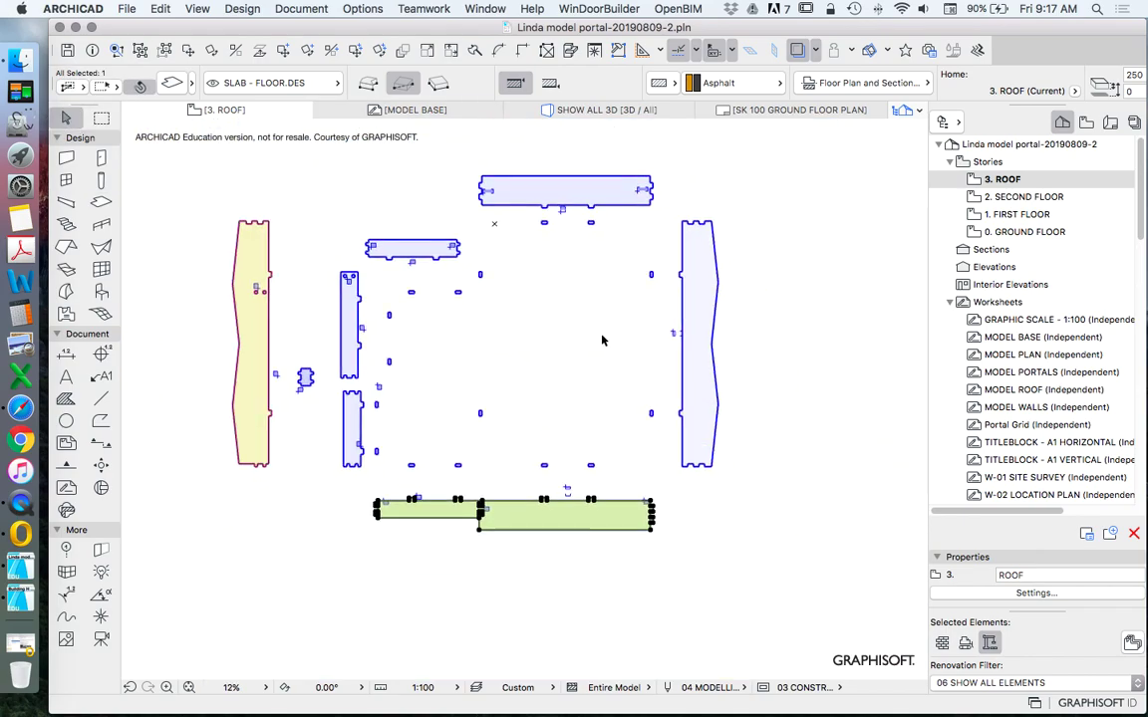
click(575, 381)
click(101, 203)
scroll(350, 416, up, 2)
click(357, 420)
shift+click(358, 291)
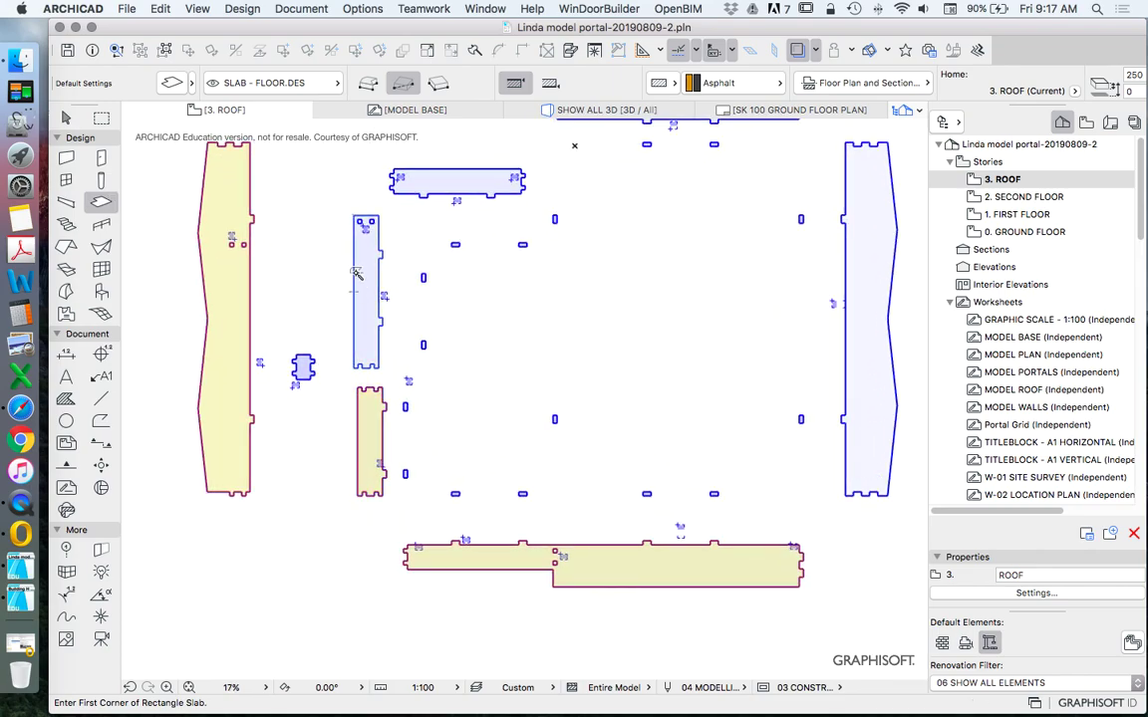
Step: Create Magic Wand slabs from the short and long horizontal panel outlines along the upper side of the layout
click(461, 169)
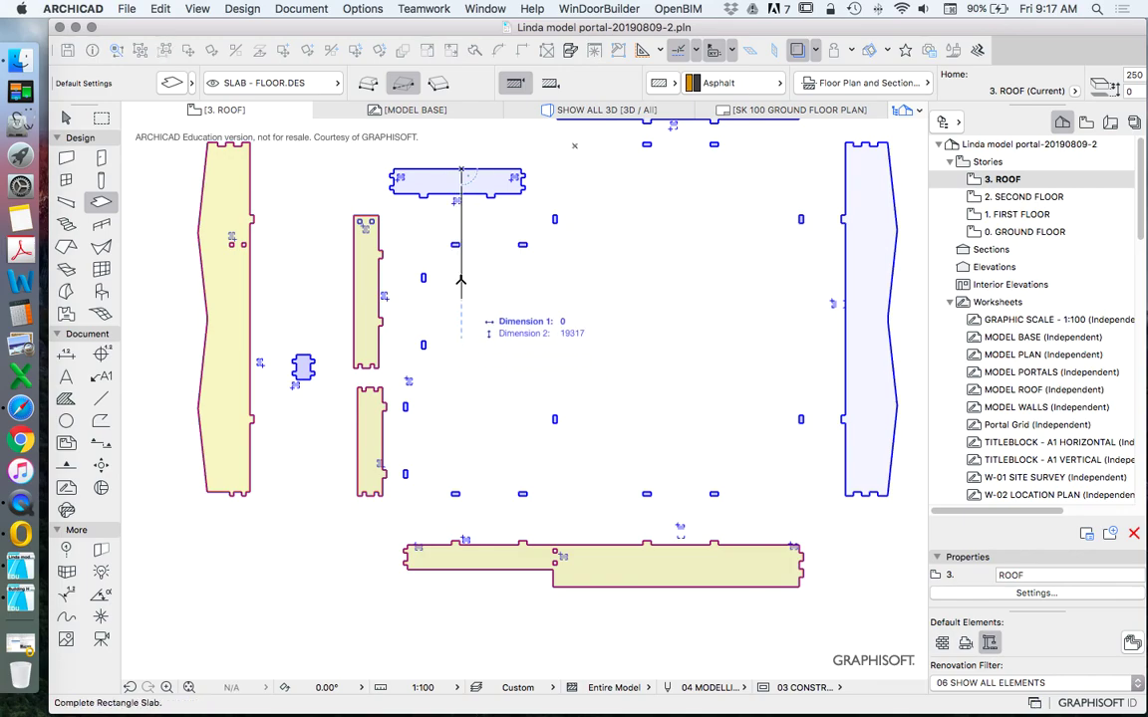
key(Escape)
shift+click(444, 171)
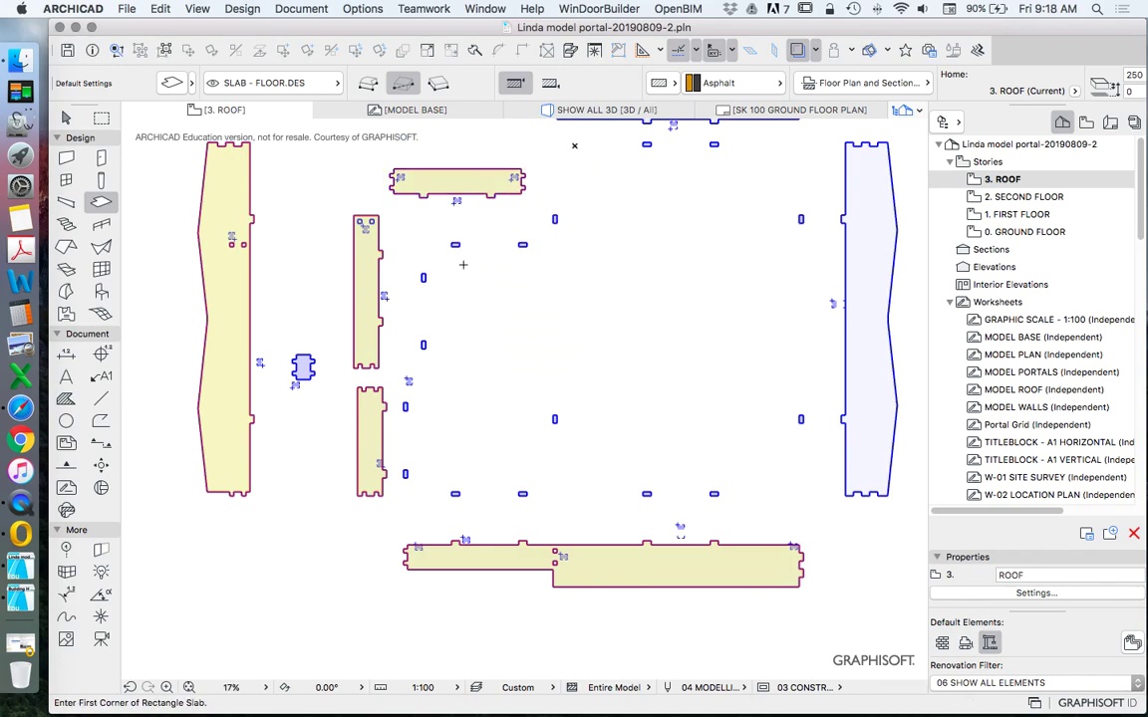
scroll(404, 411, down, 5)
scroll(498, 265, up, 12)
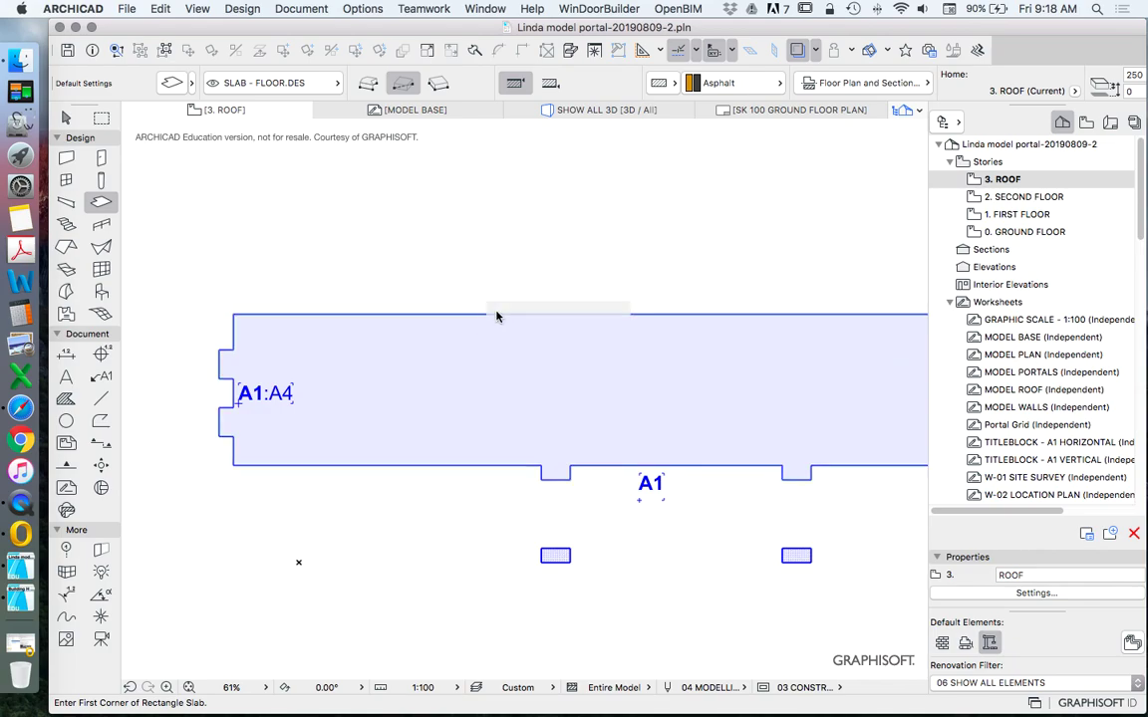
Step: Create Magic Wand slabs from the tall angled panel outline labelled A2 and the small notched piece labelled A7
scroll(587, 408, down, 10)
scroll(448, 341, up, 6)
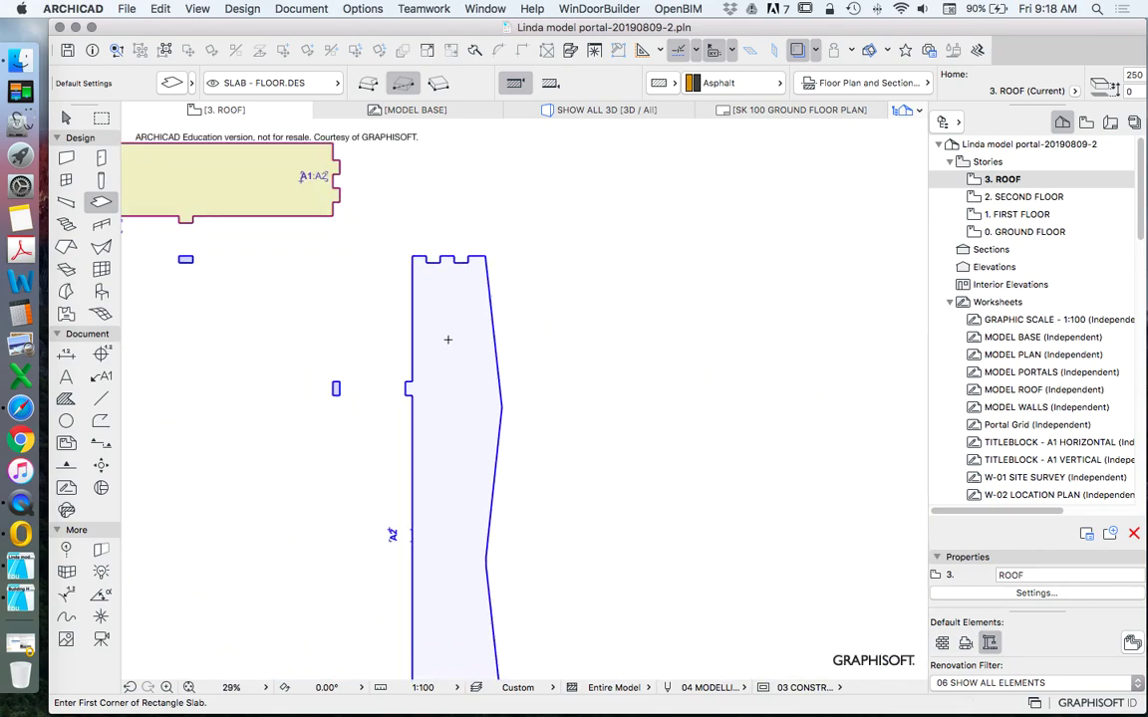
click(411, 319)
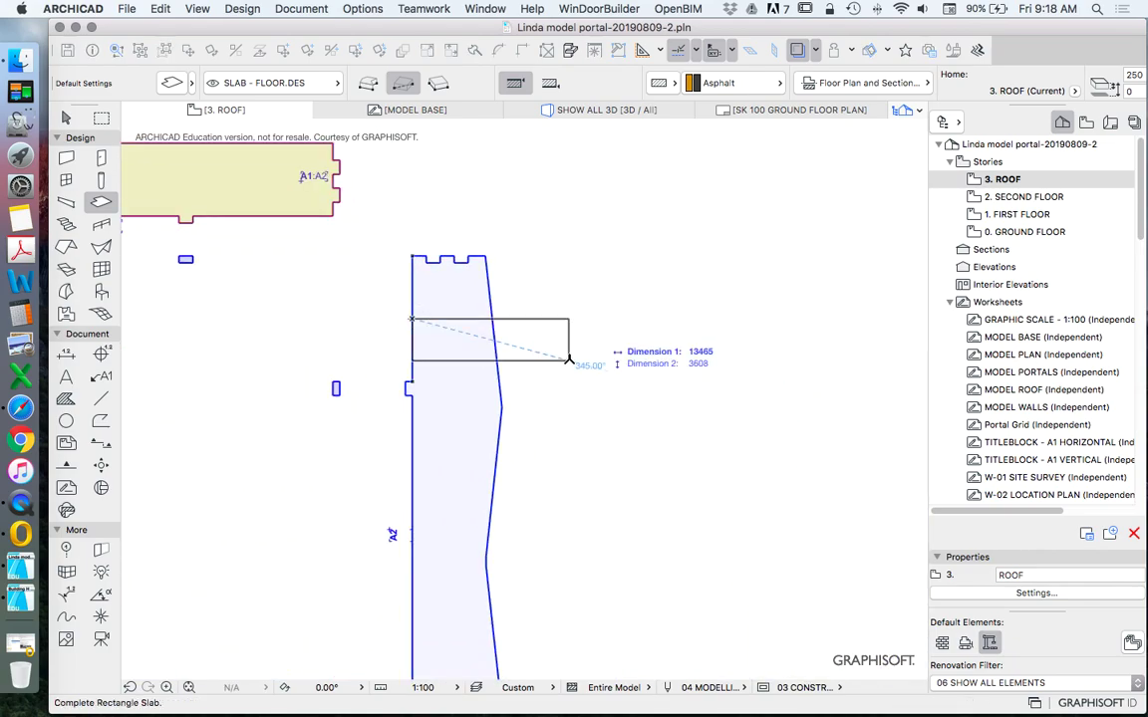
key(Escape)
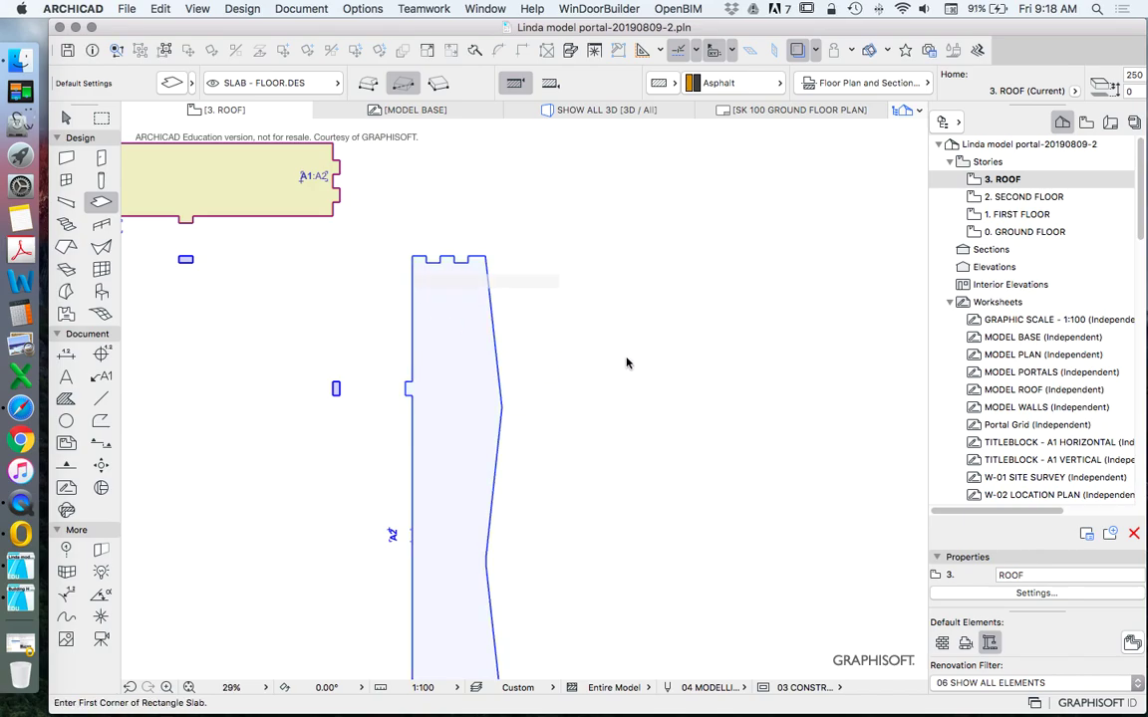
scroll(503, 368, down, 6)
scroll(502, 368, up, 10)
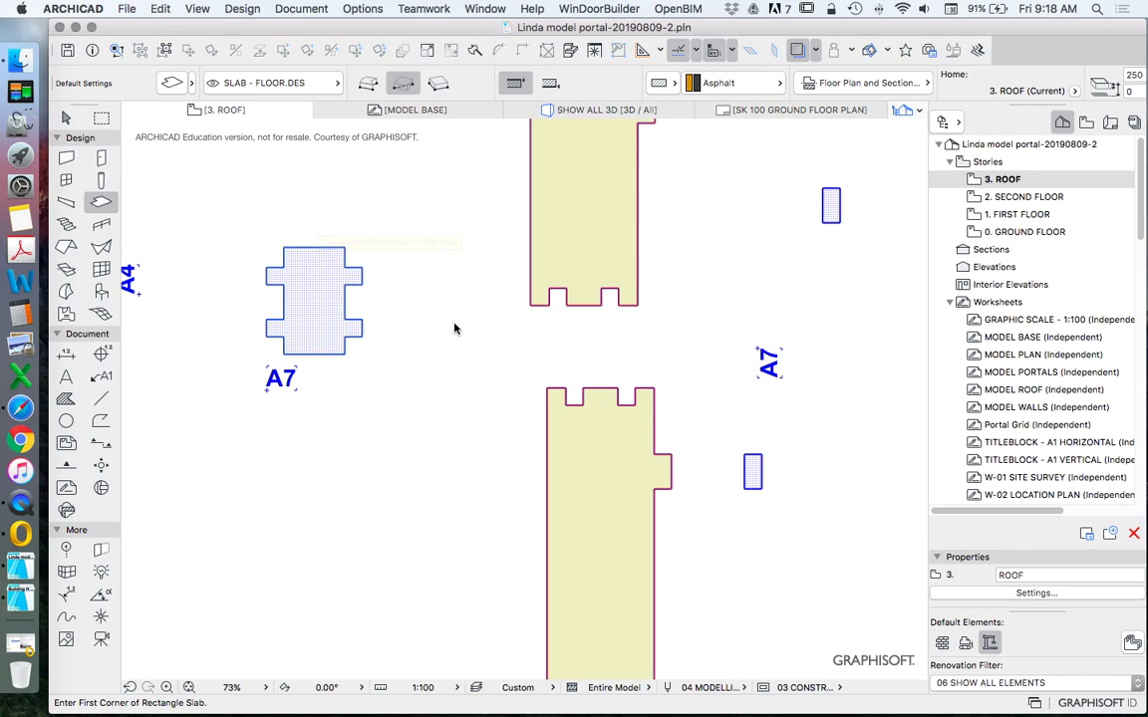
scroll(466, 379, down, 5)
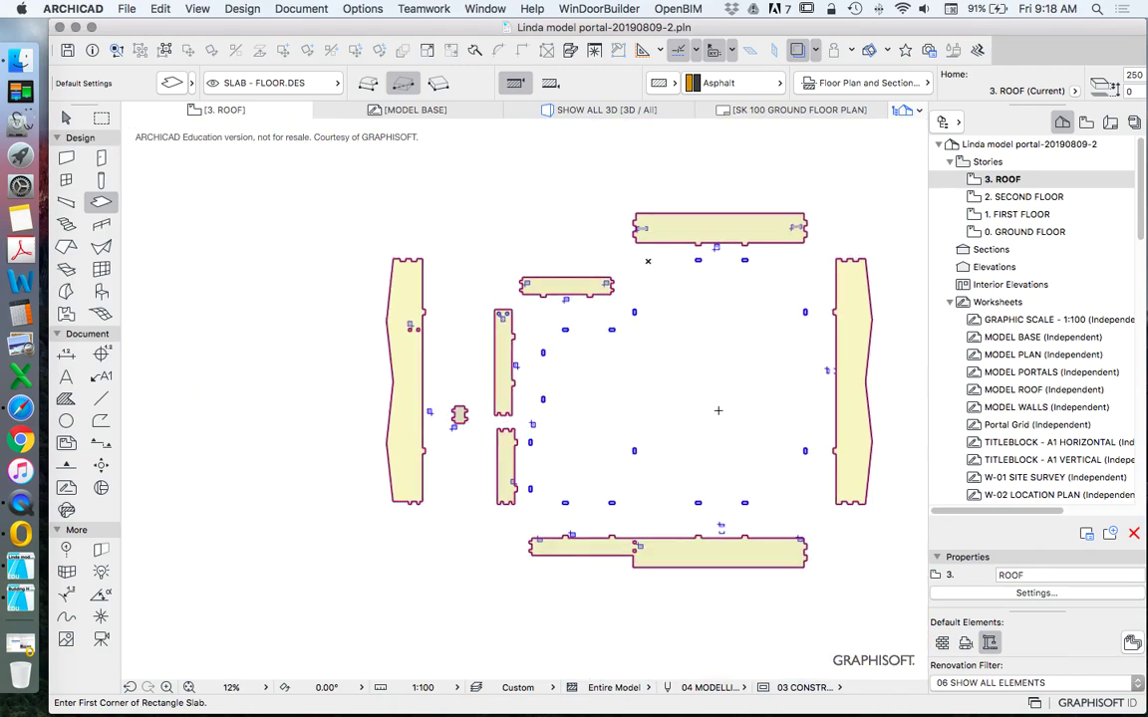
Step: Show the MODEL BASE worksheet as the trace reference behind the roof story plan
scroll(832, 493, up, 2)
scroll(648, 348, right, 3)
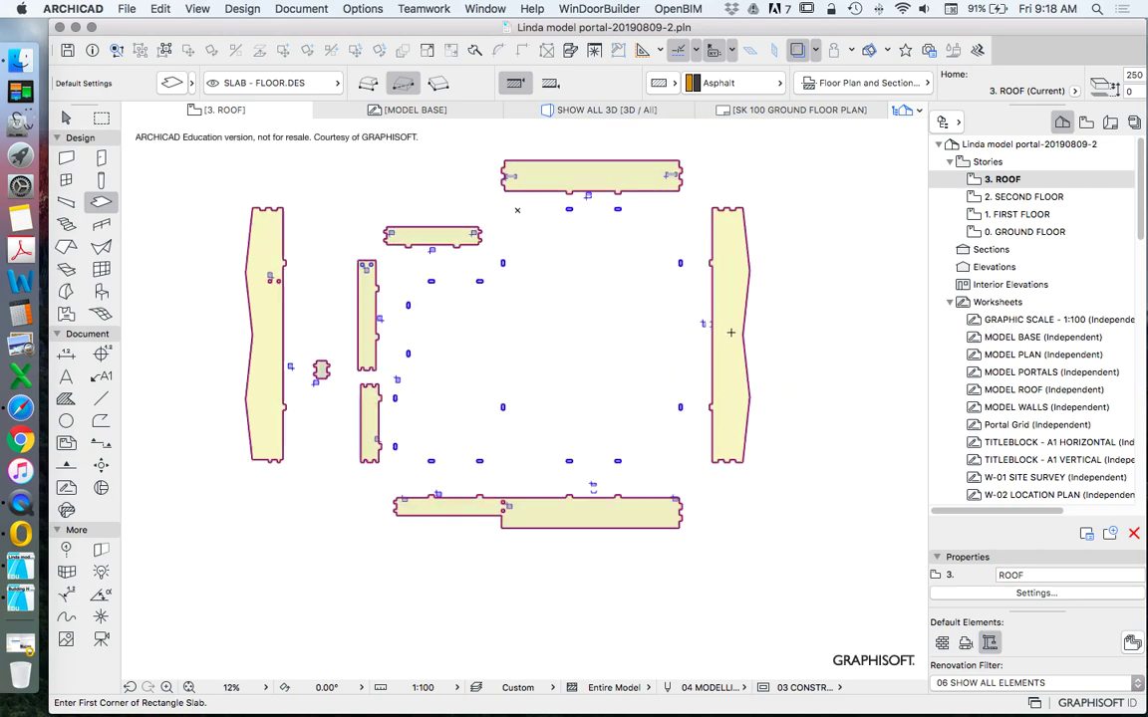
scroll(655, 289, down, 2)
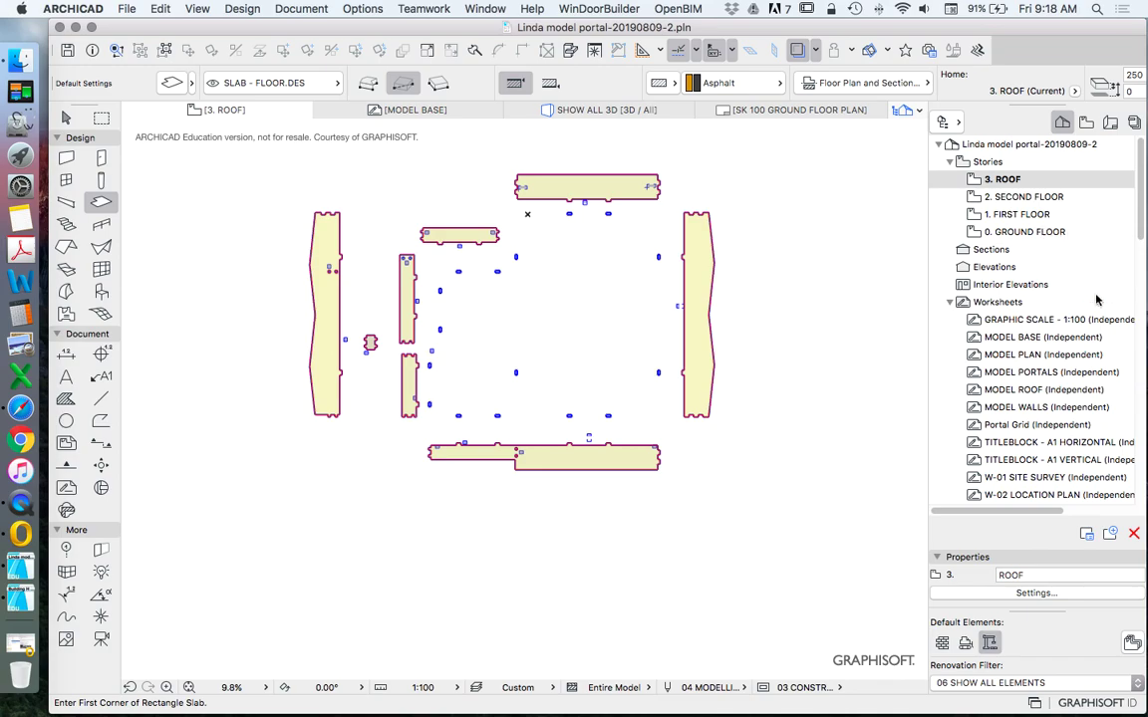
scroll(1088, 301, down, 1)
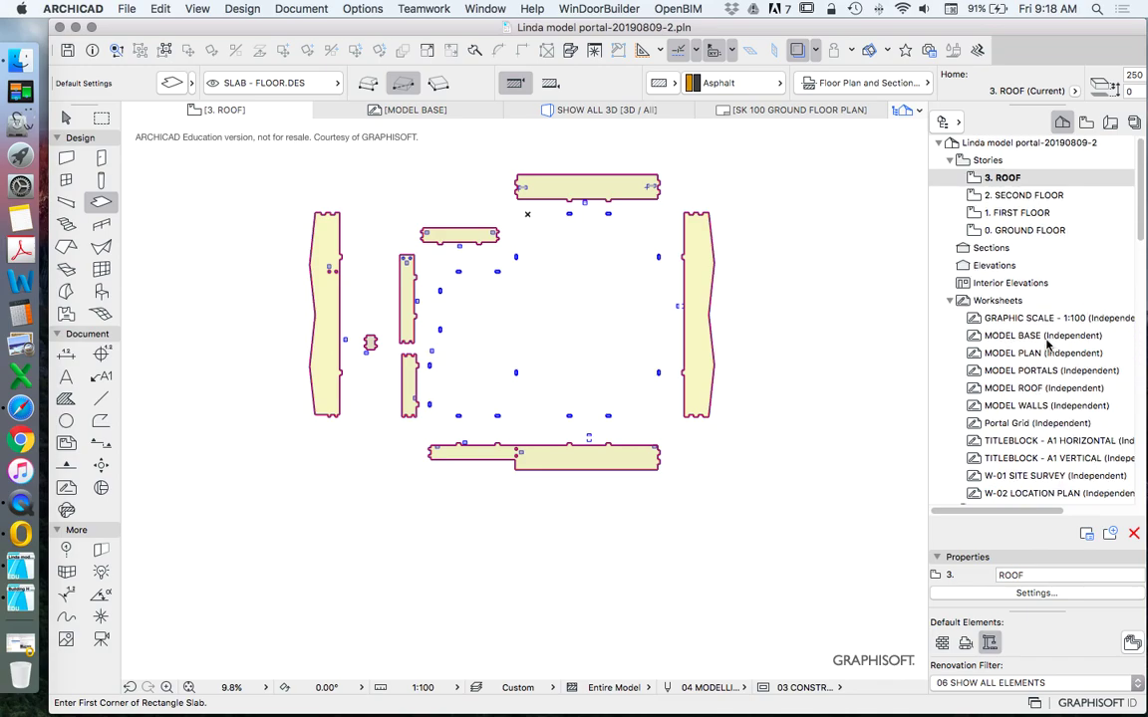
scroll(1036, 355, down, 1)
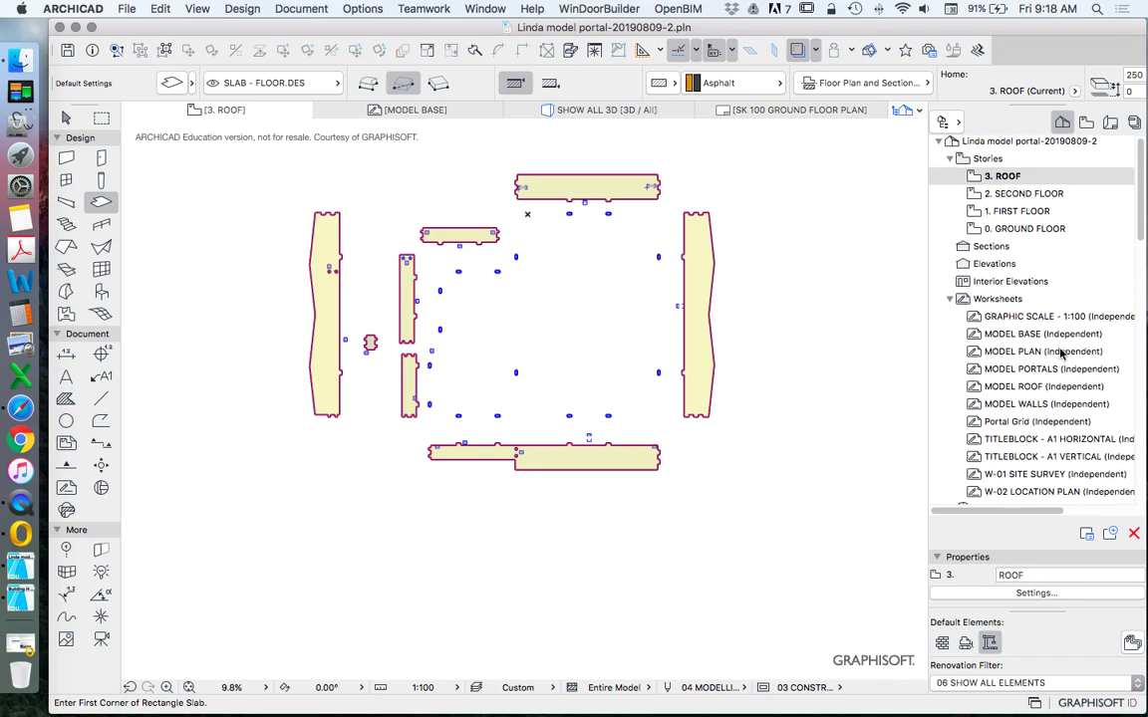
right_click(1006, 338)
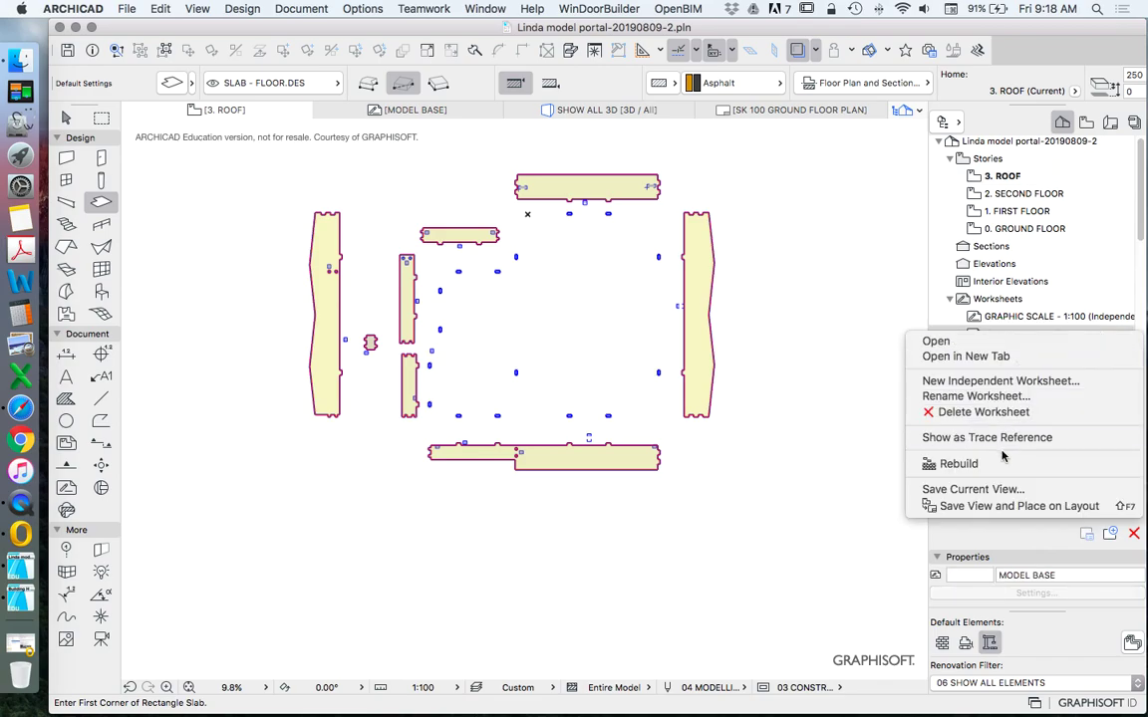
click(957, 396)
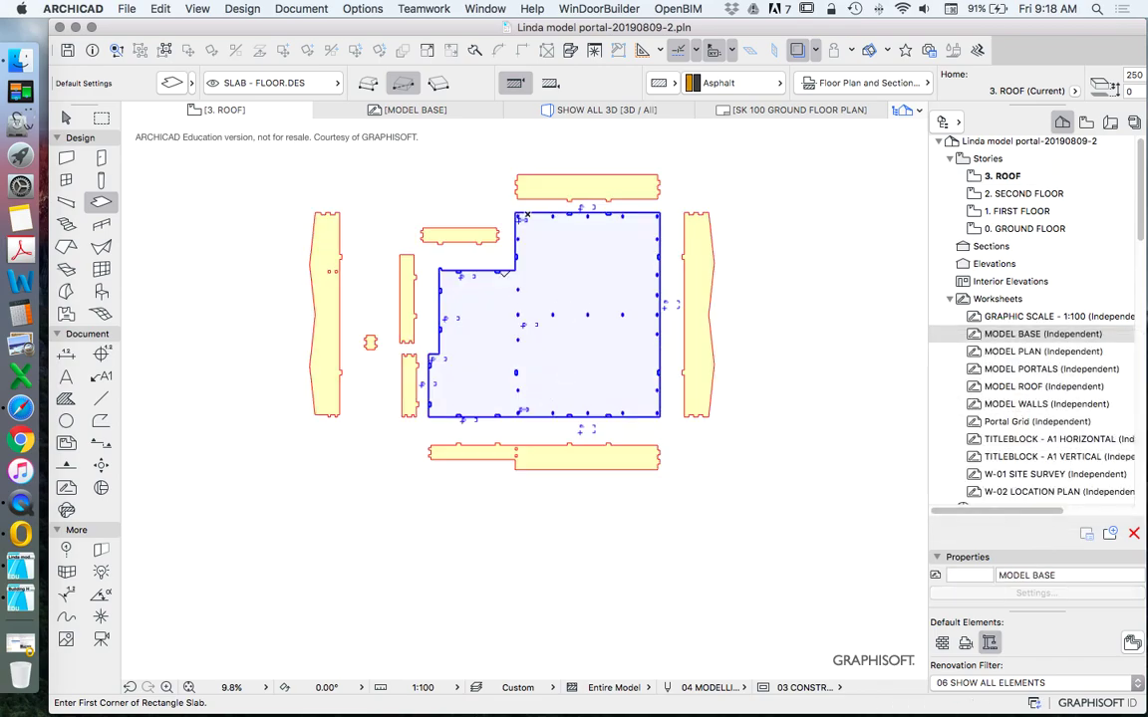
Step: Create a Magic Wand slab from the stepped MODEL BASE outline between the surrounding panels
scroll(527, 215, up, 5)
scroll(481, 329, down, 6)
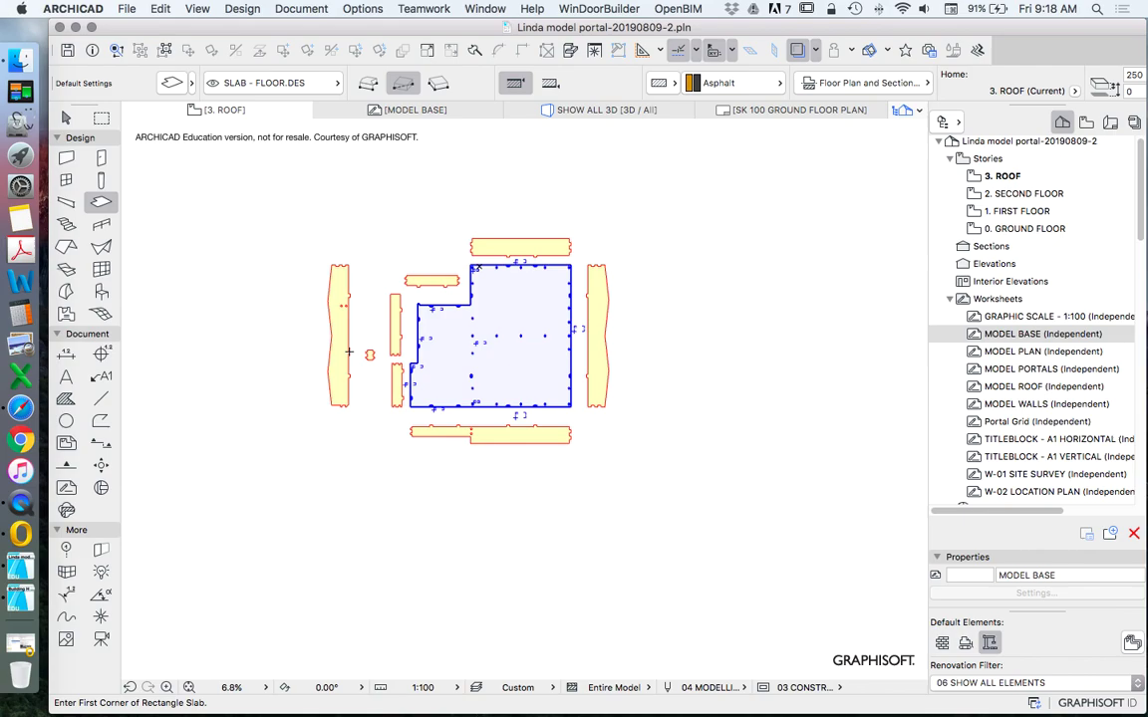
scroll(458, 306, up, 5)
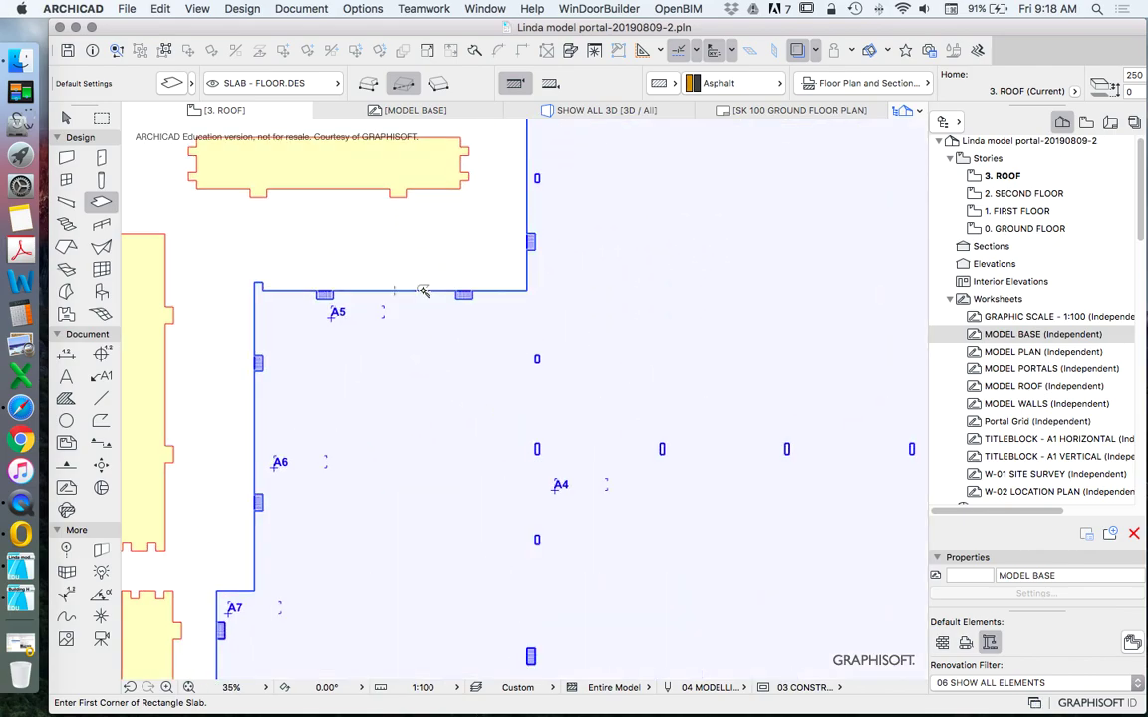
click(423, 290)
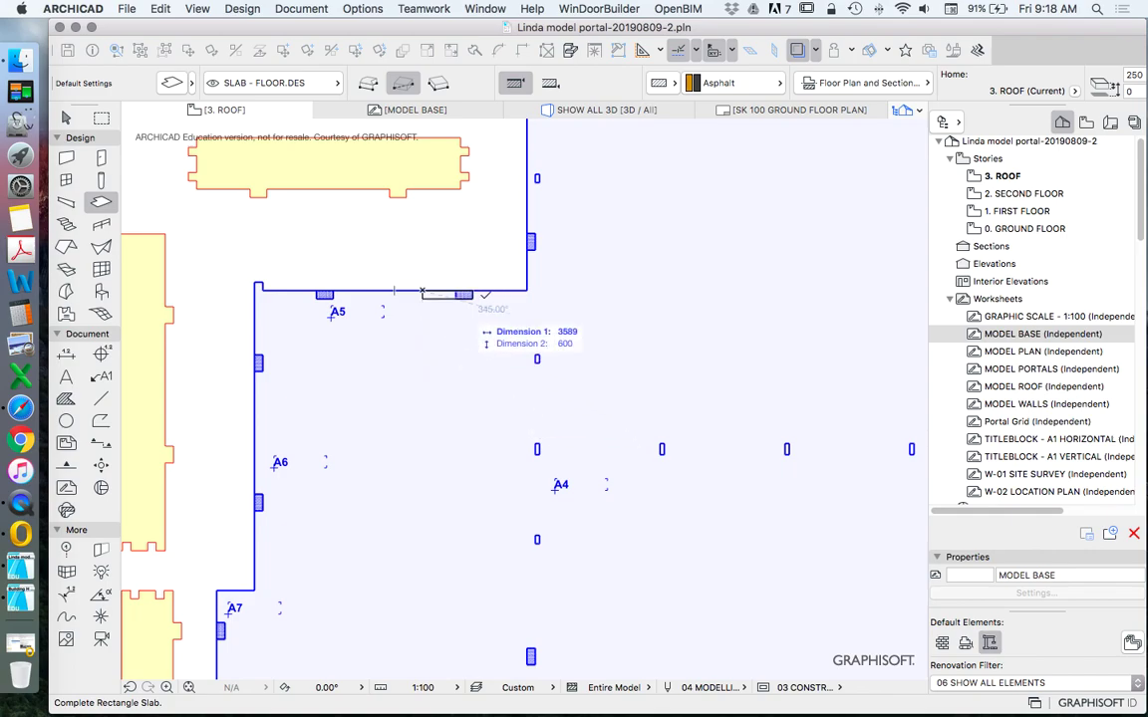
key(Escape)
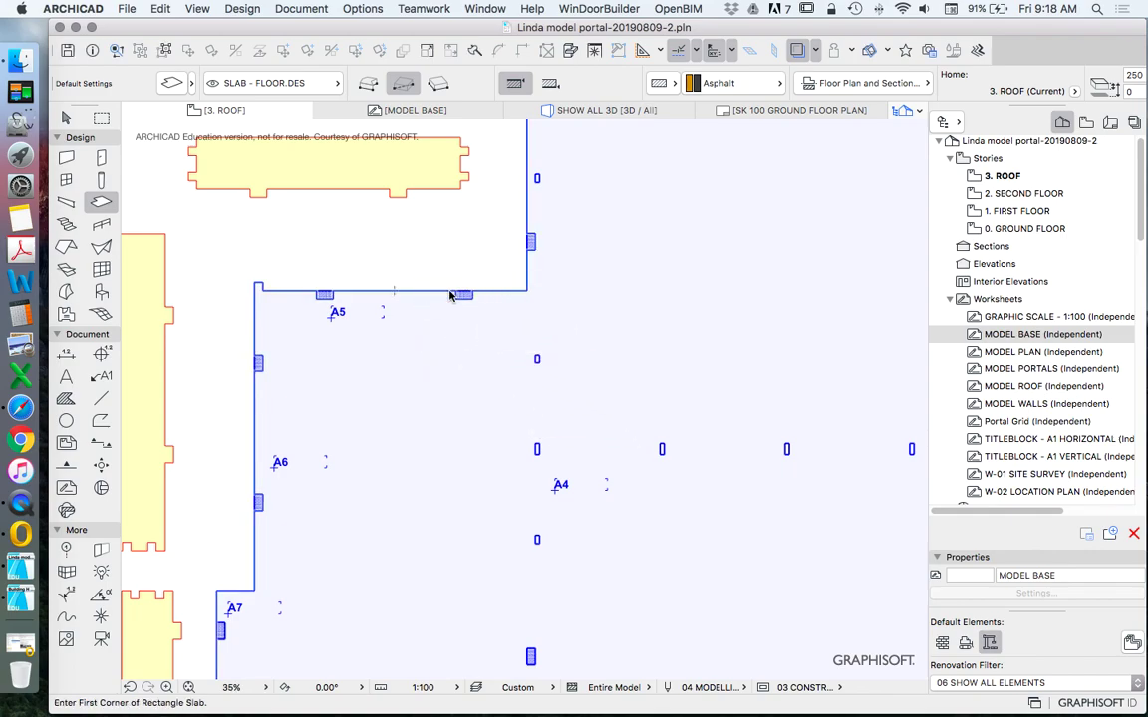
scroll(421, 307, down, 4)
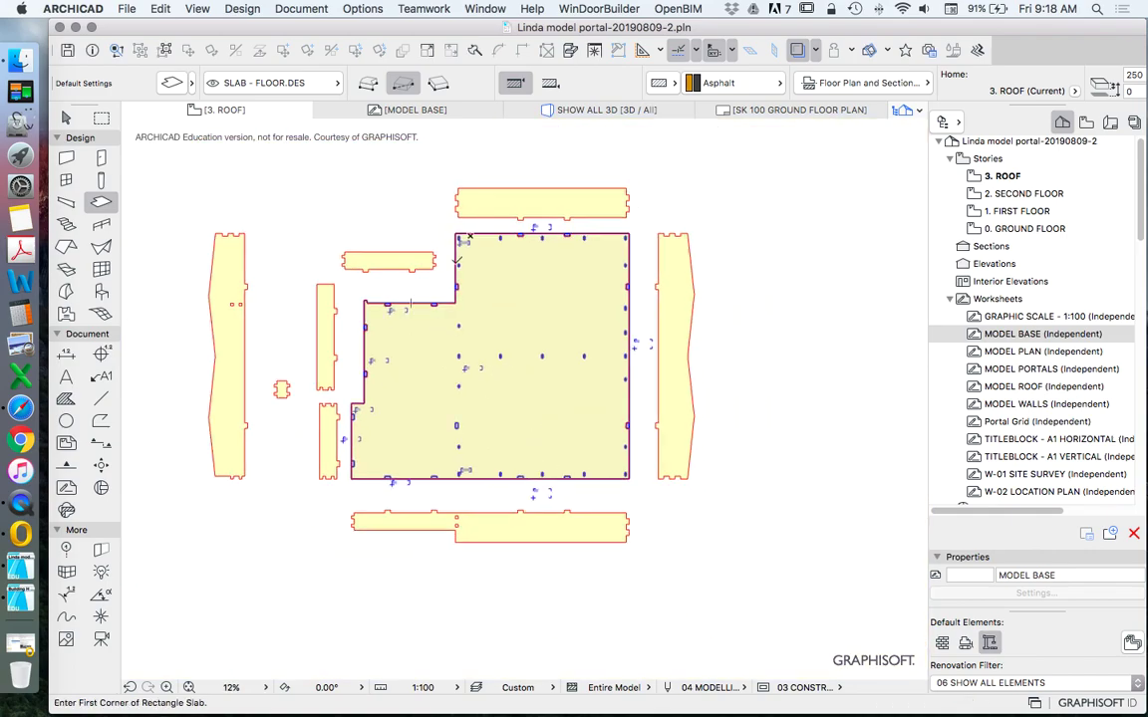
Step: Hide the trace reference and examine the notches along the edges of the base slab
key(Escape)
click(795, 51)
scroll(440, 292, up, 4)
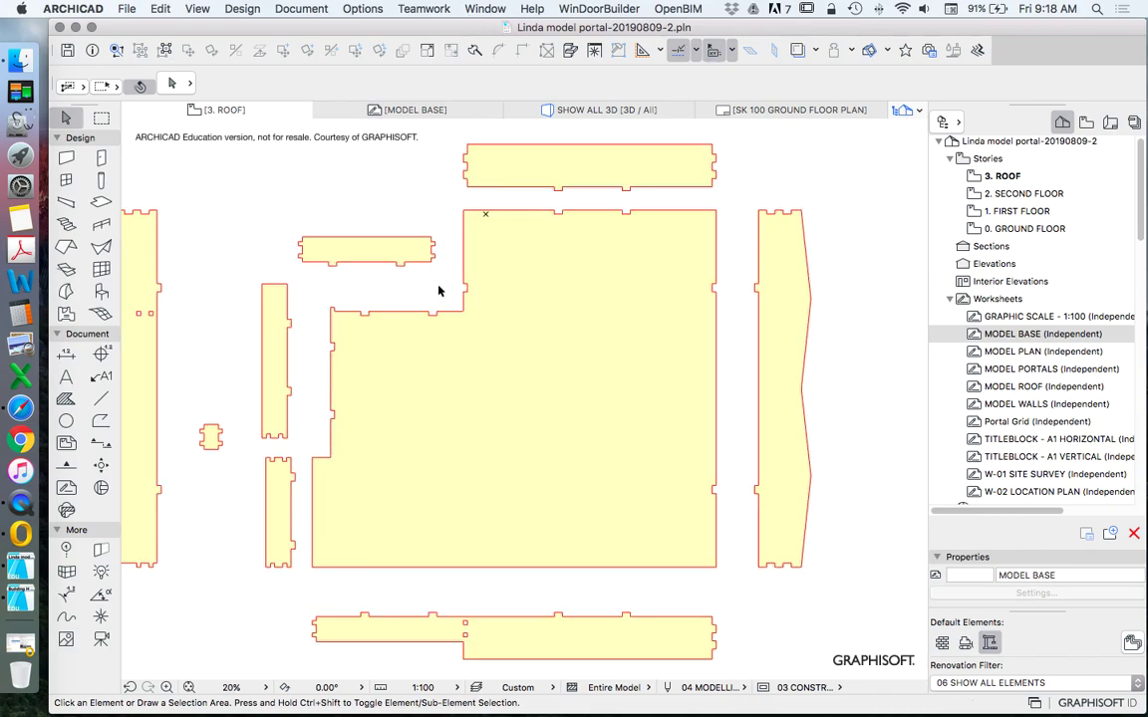
scroll(462, 249, down, 3)
scroll(463, 251, up, 10)
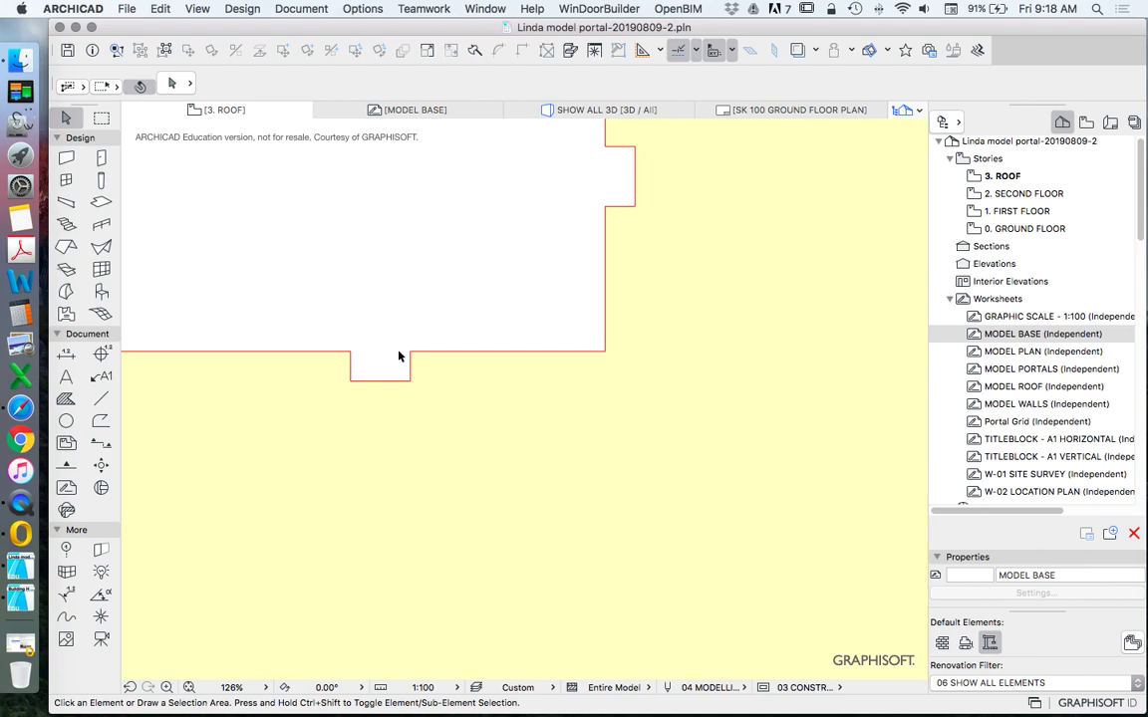
scroll(394, 354, down, 6)
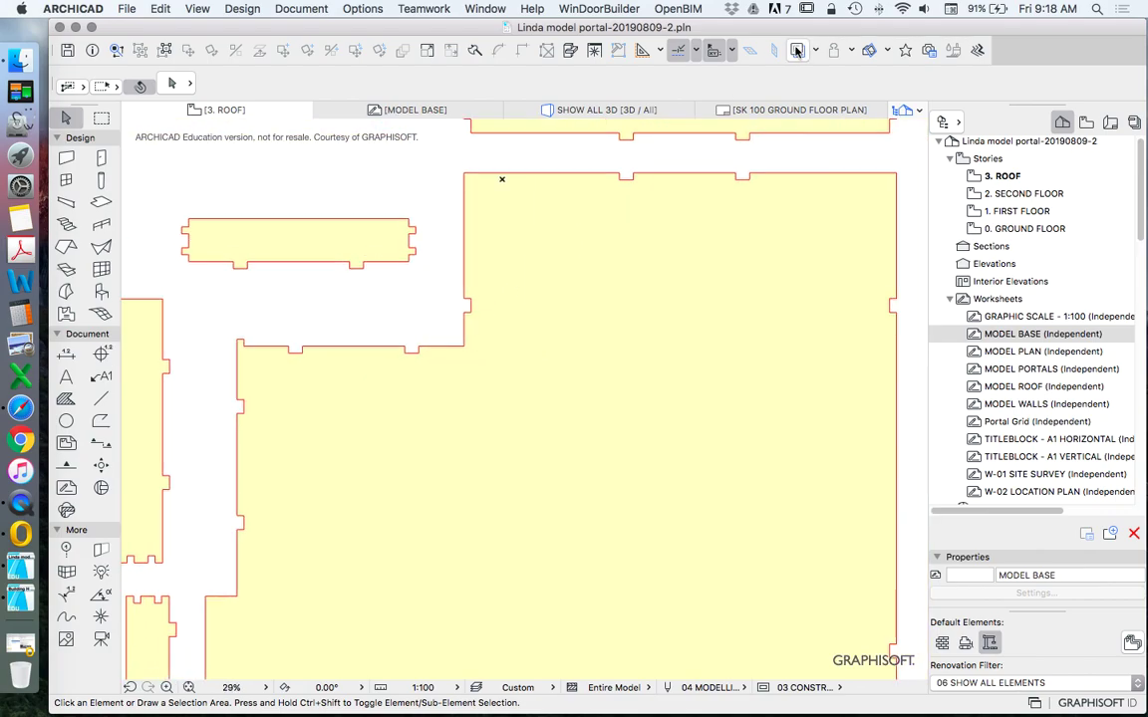
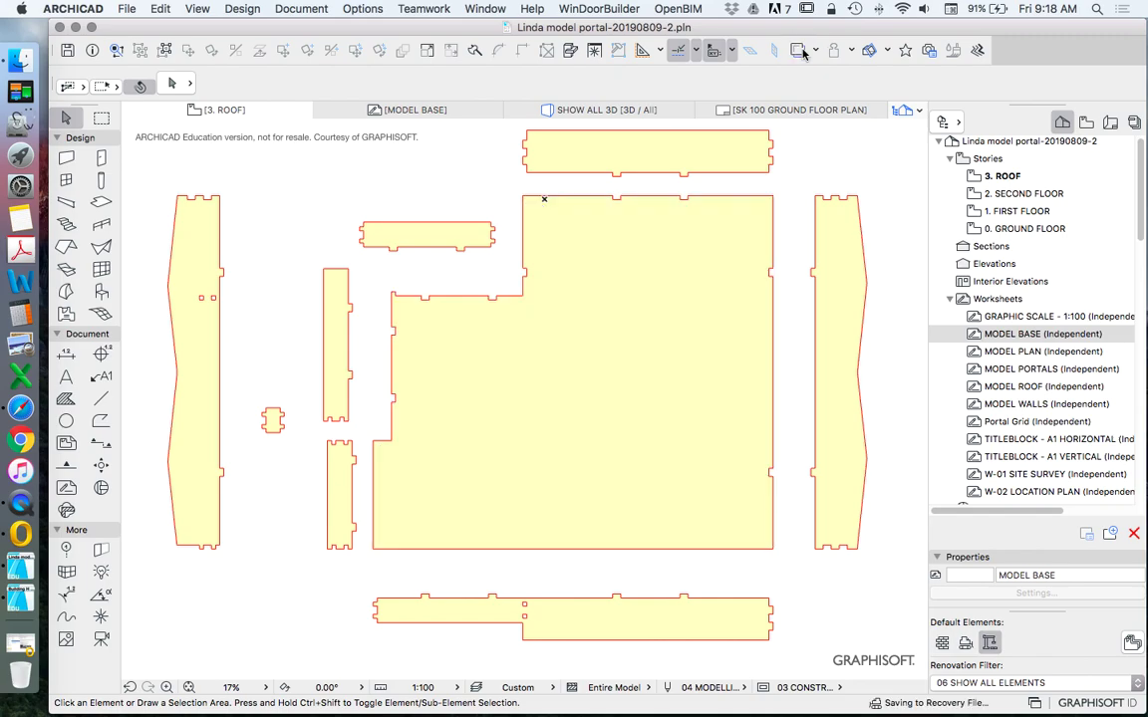
Step: Show the trace reference again and cut the rectangular edge slot just below label A7 out of the base slab with Magic Wand
click(543, 483)
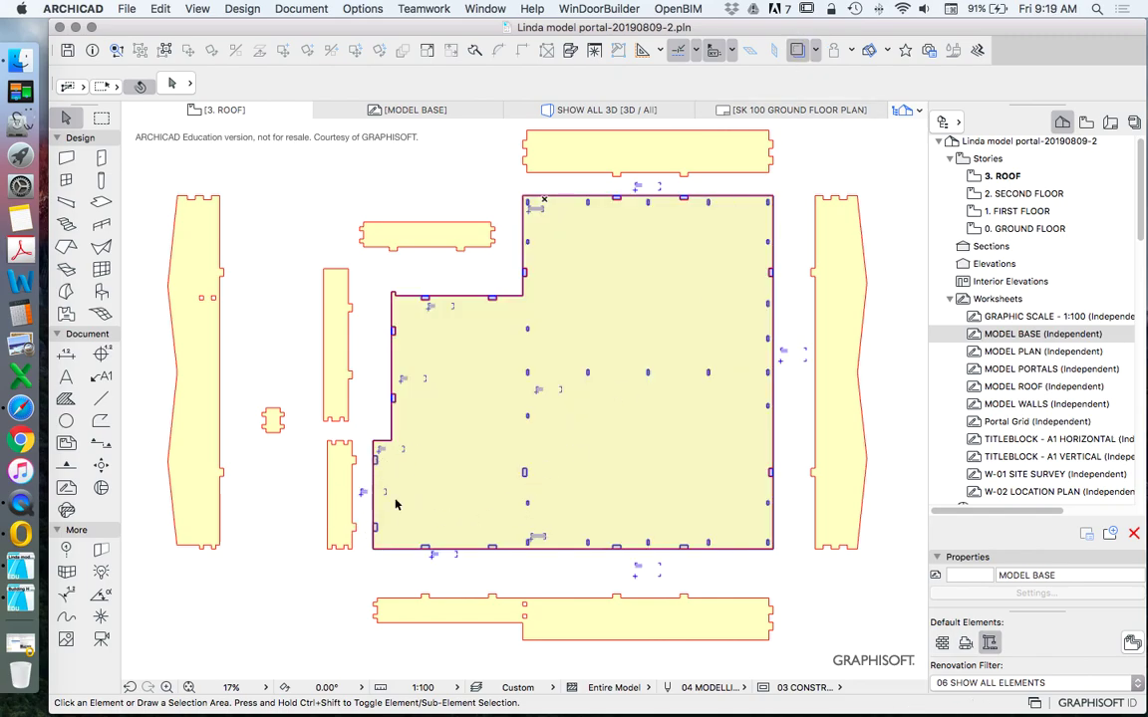
scroll(347, 456, up, 10)
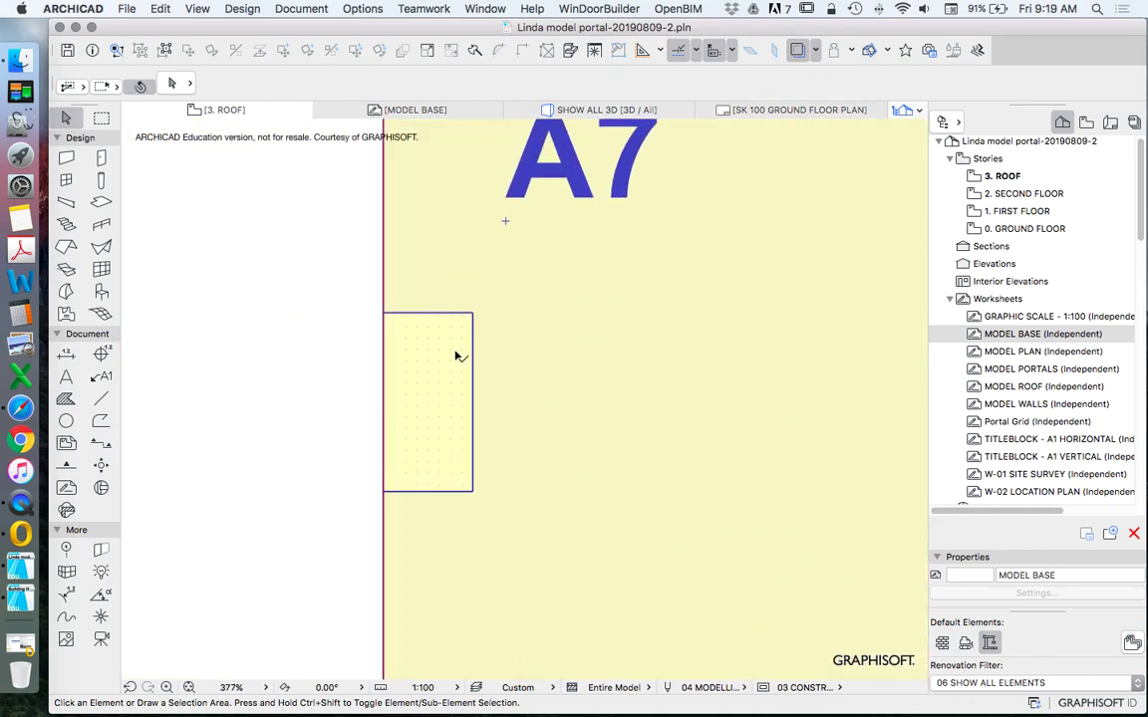
scroll(492, 336, down, 3)
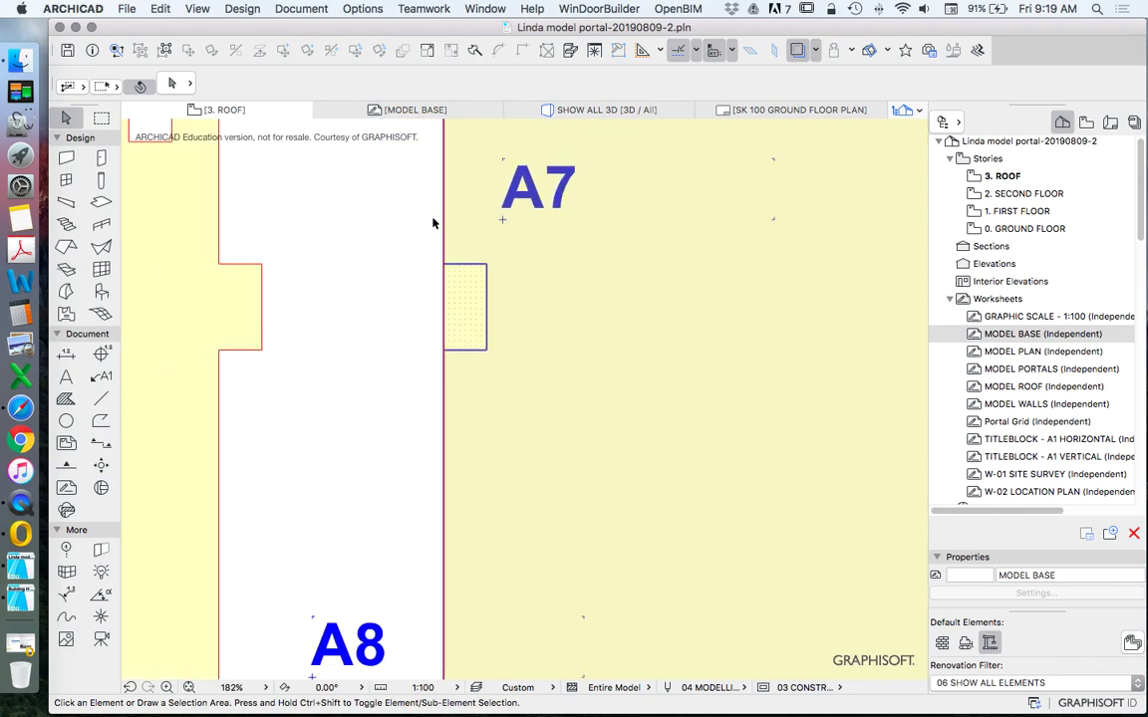
drag(371, 240, 310, 339)
click(448, 207)
click(113, 206)
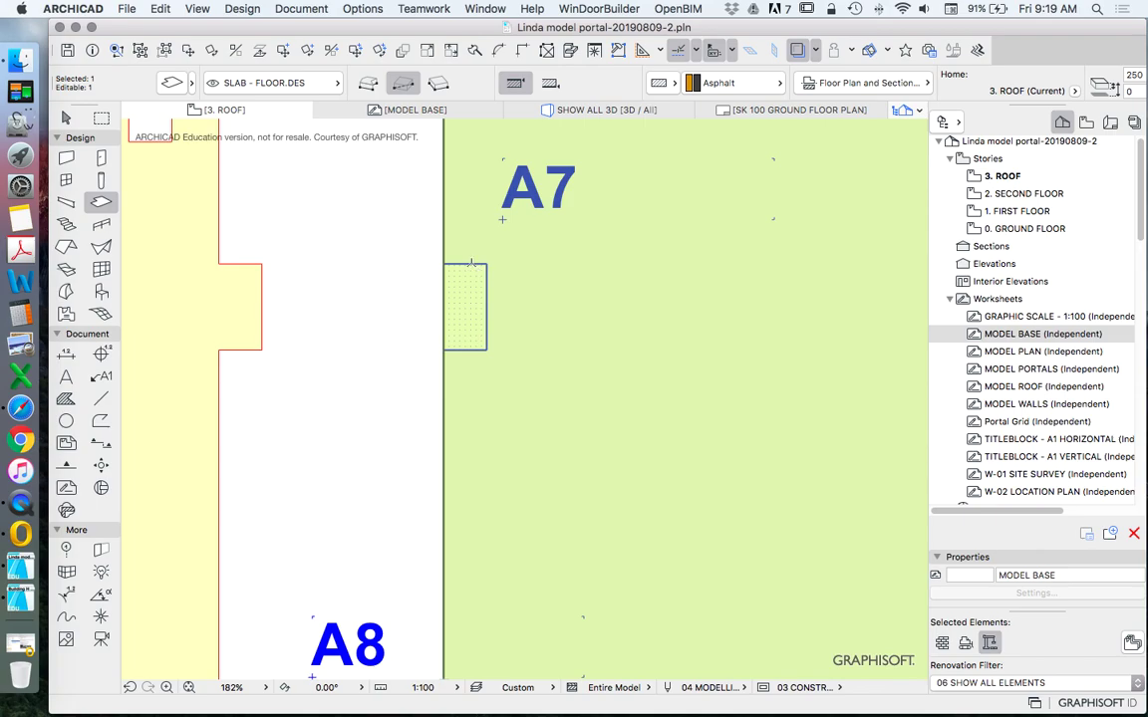
click(472, 264)
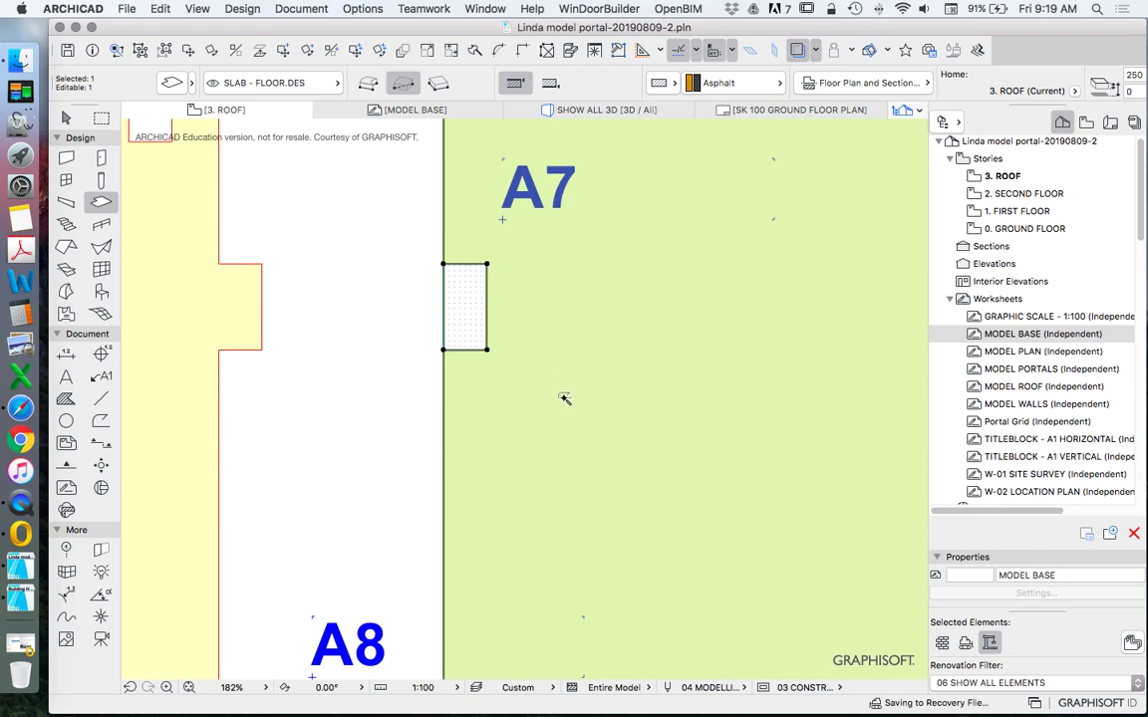
Step: Hide the trace reference and inspect the base slab's edge line at the corner of the new slot
click(798, 51)
key(Escape)
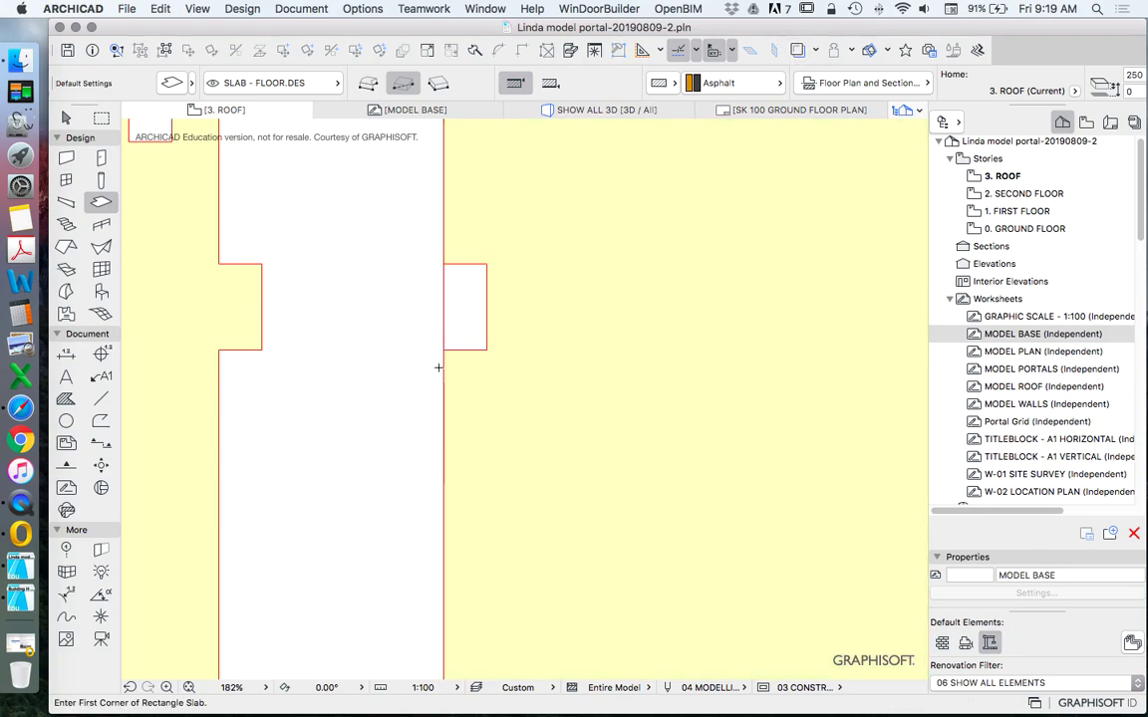
scroll(448, 299, up, 5)
scroll(443, 305, down, 6)
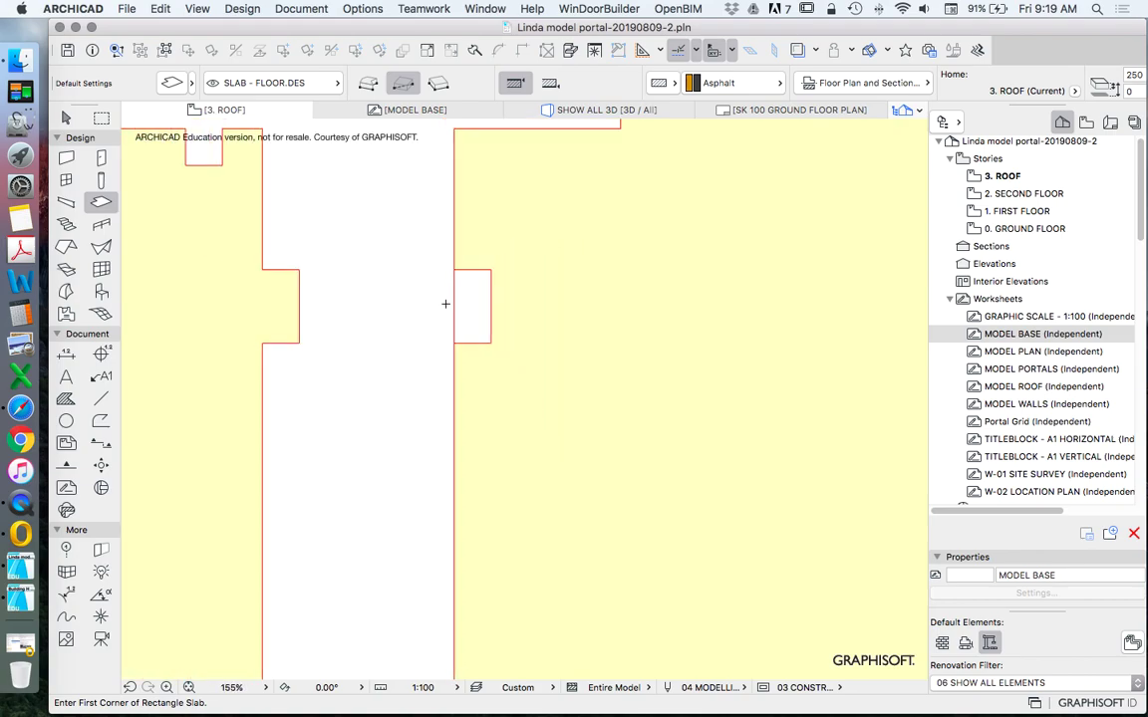
scroll(444, 330, down, 3)
scroll(450, 323, up, 5)
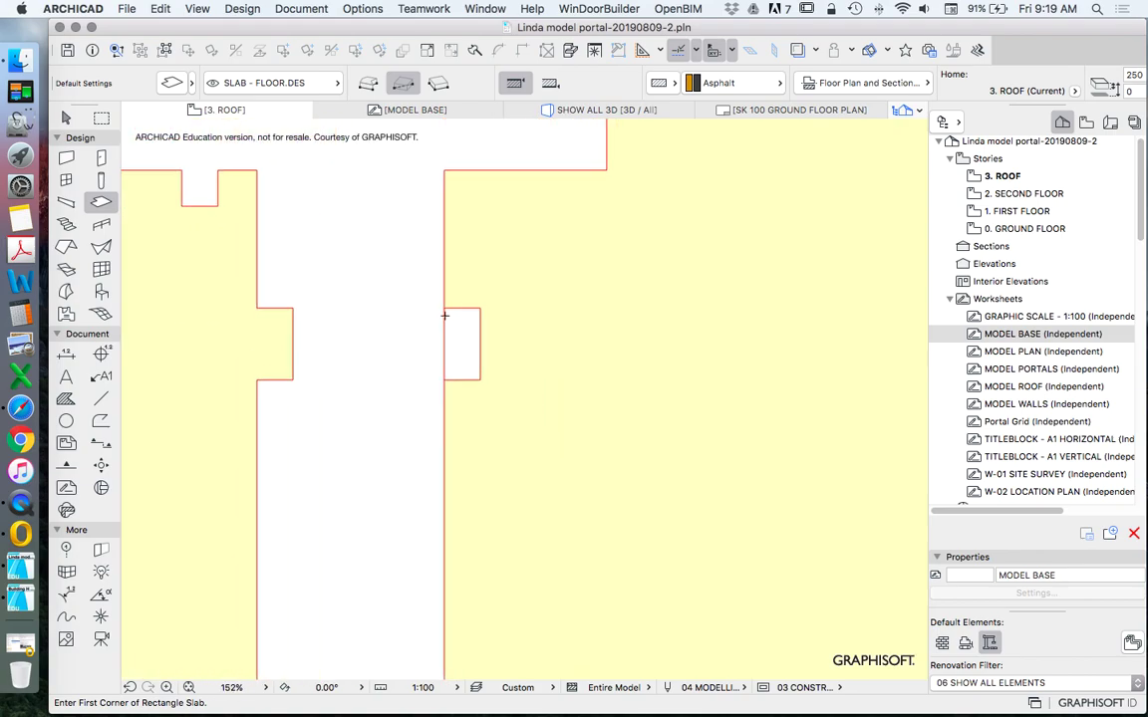
scroll(447, 308, up, 15)
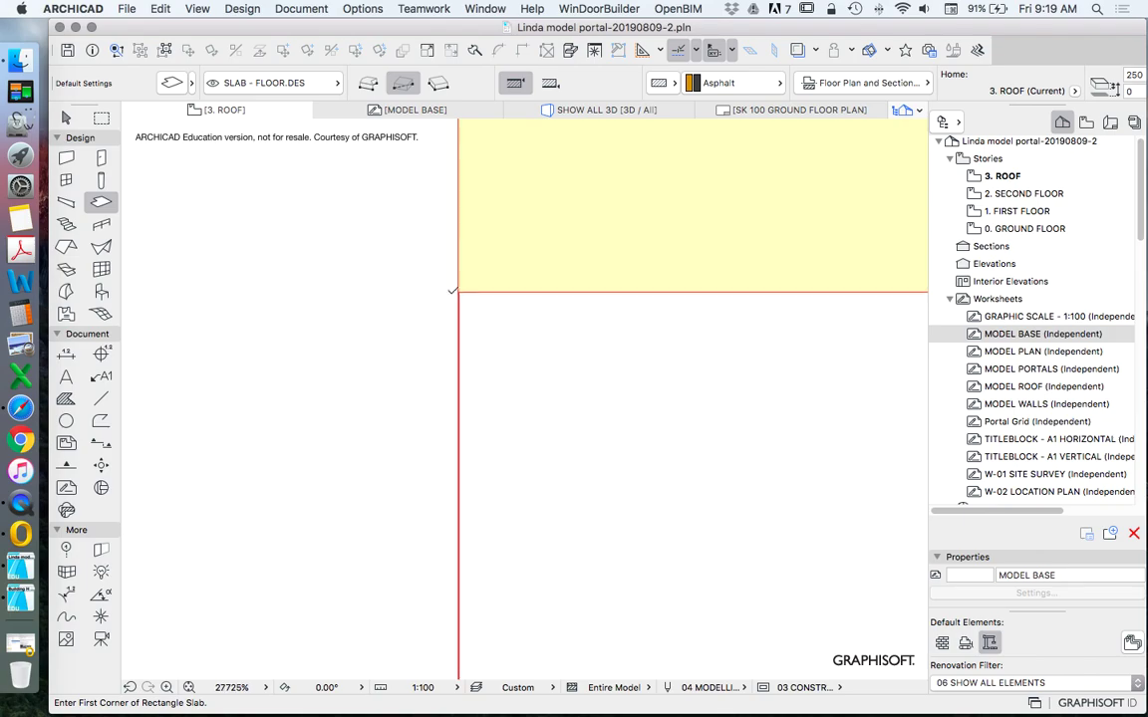
scroll(470, 306, up, 5)
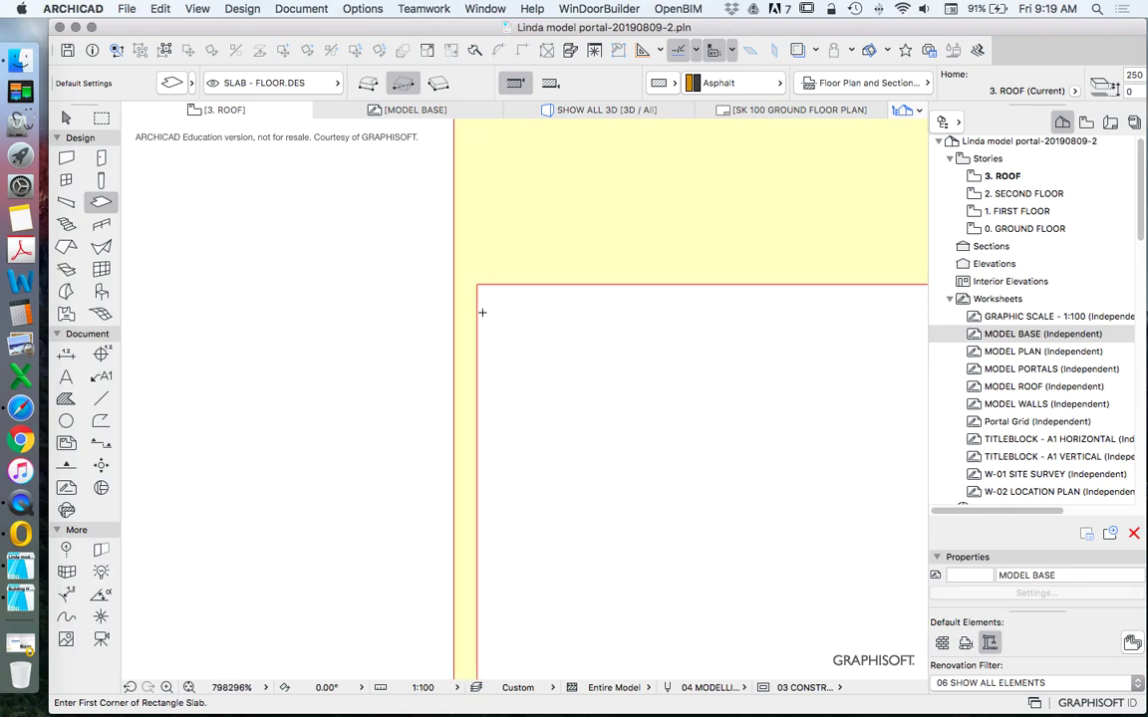
key(Escape)
click(478, 333)
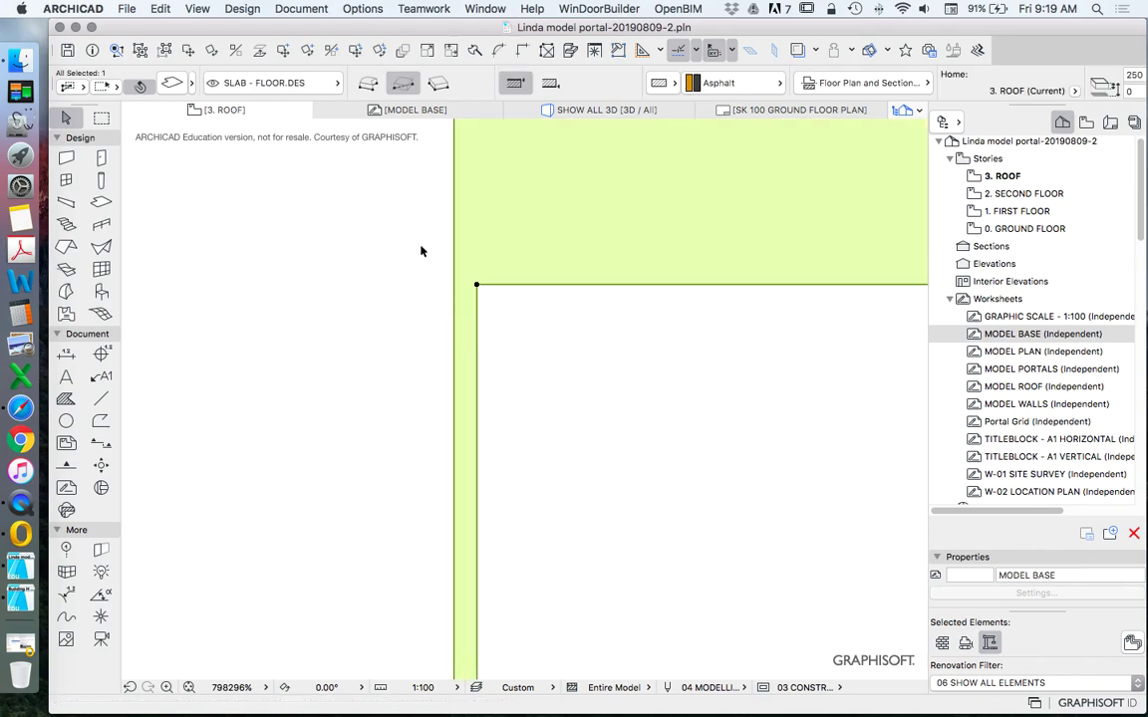
scroll(423, 266, down, 2)
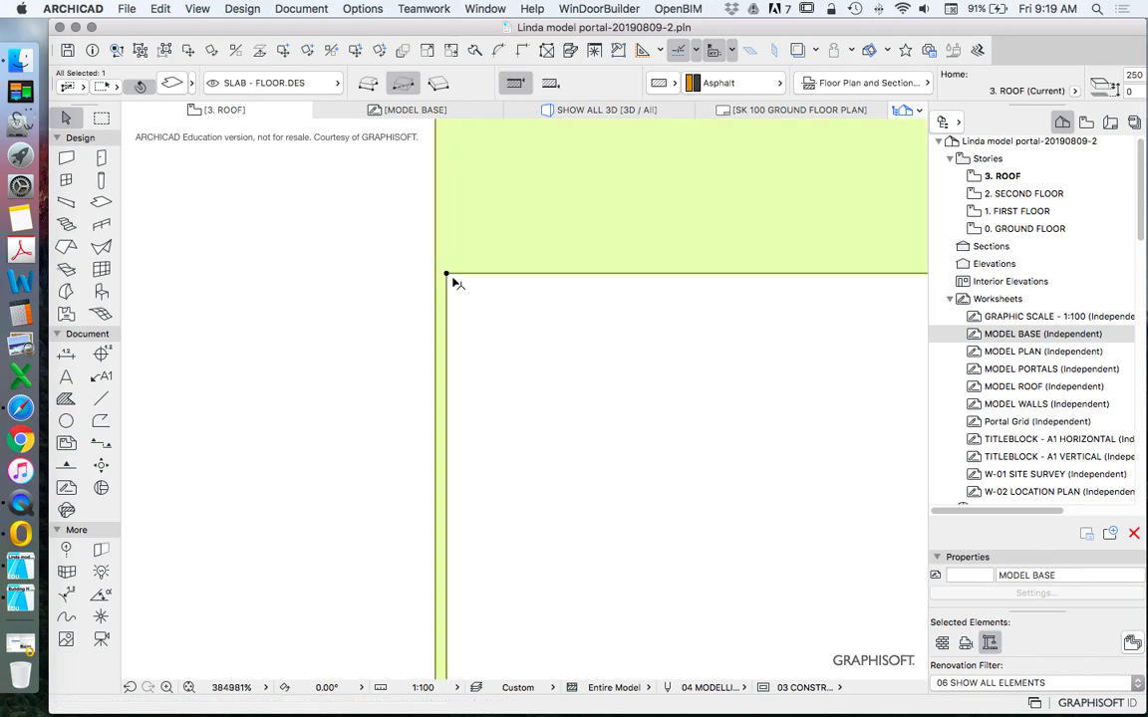
click(446, 274)
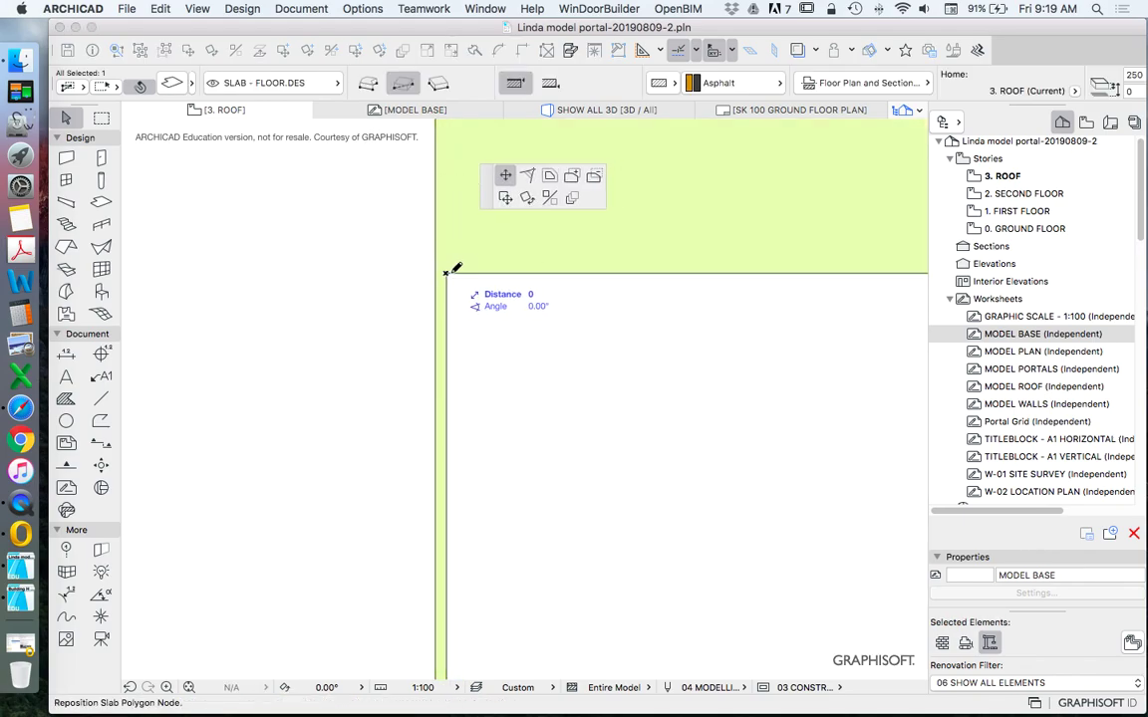
key(Escape)
click(451, 290)
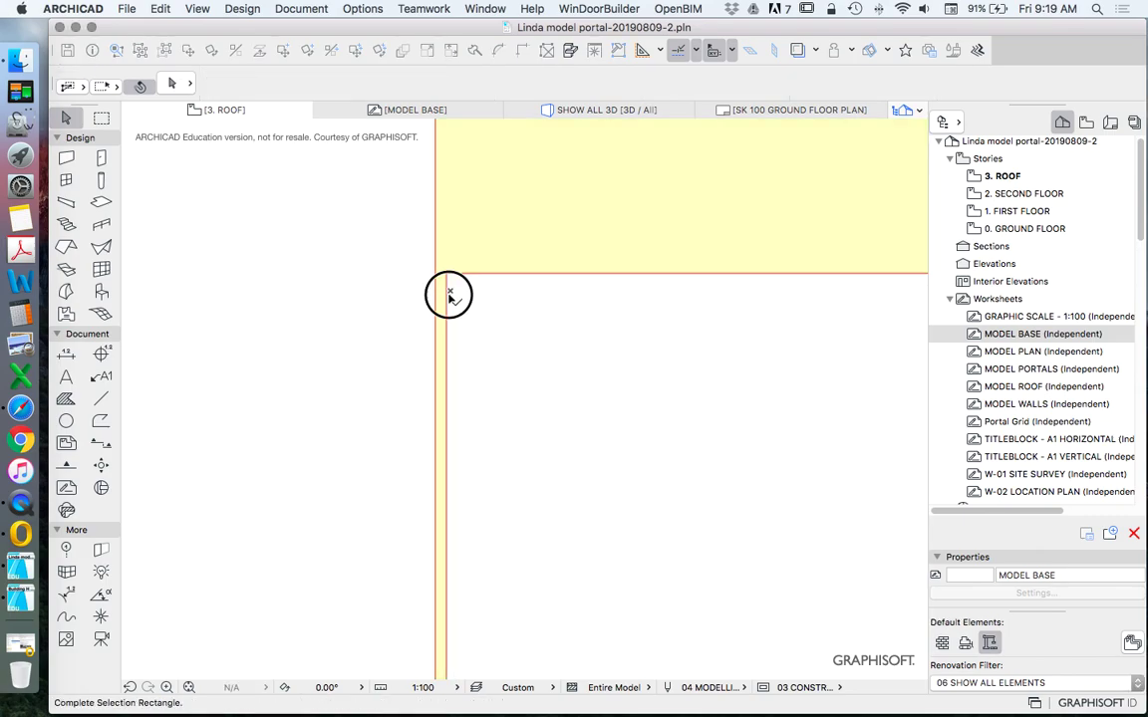
click(447, 298)
Step: Offset the thin sliver's inner edge beside the new slot outward to the base slab's outer edge, removing the sliver
click(446, 308)
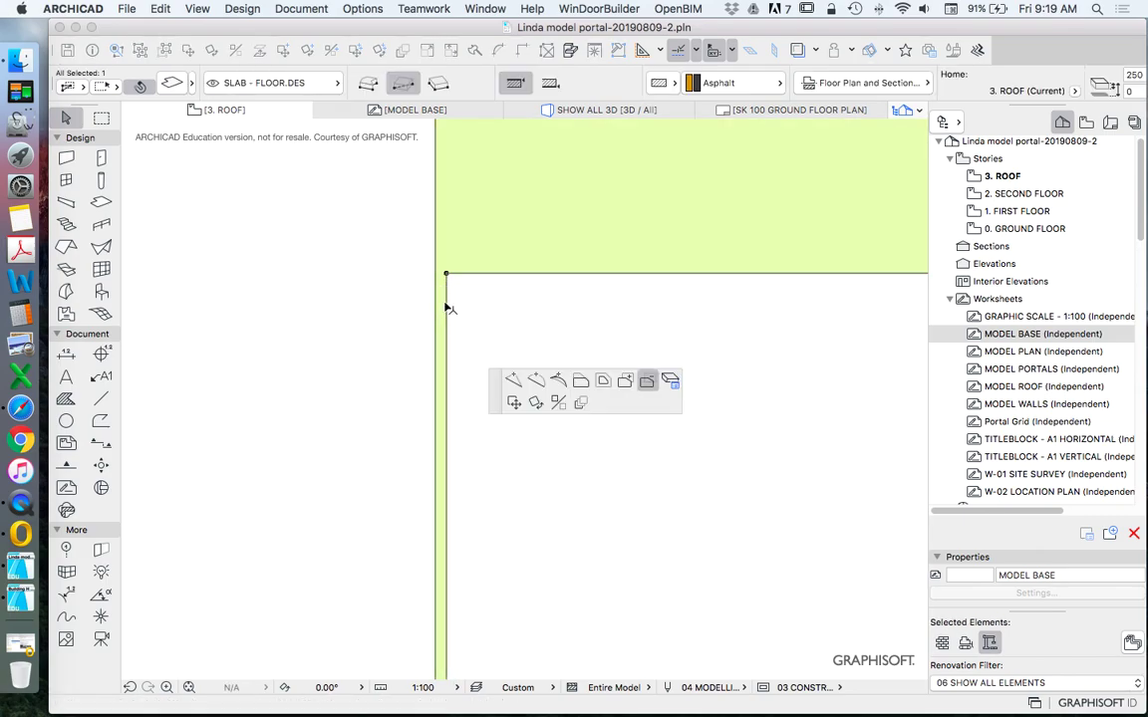
click(583, 385)
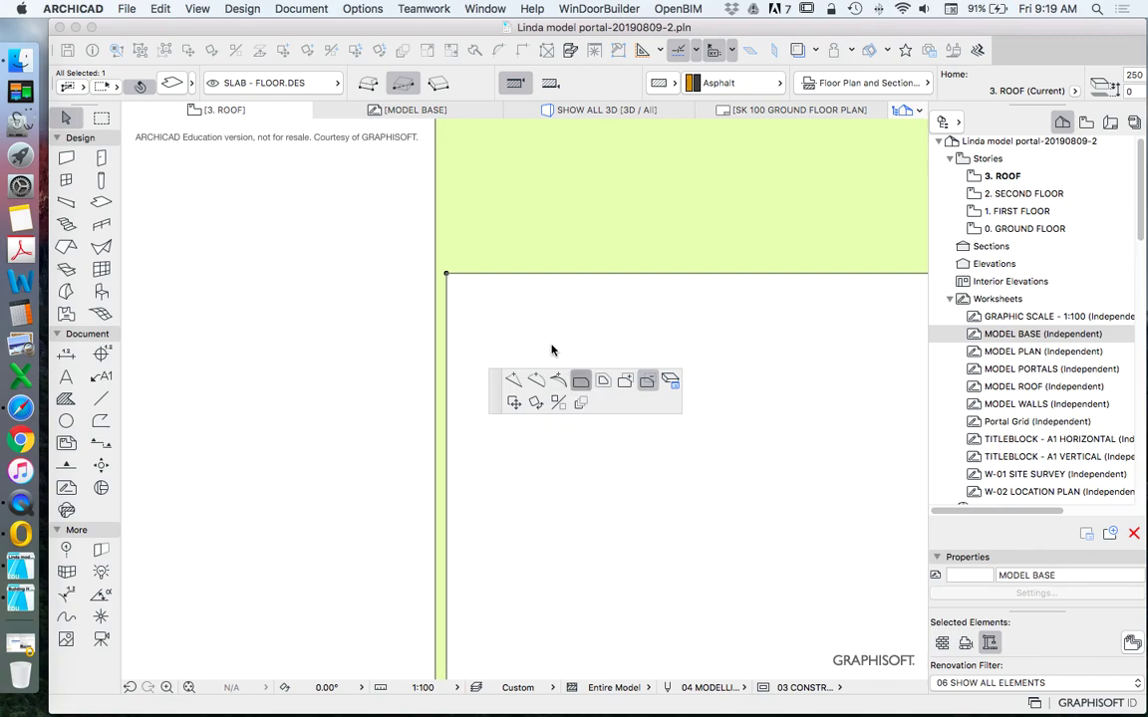
click(446, 274)
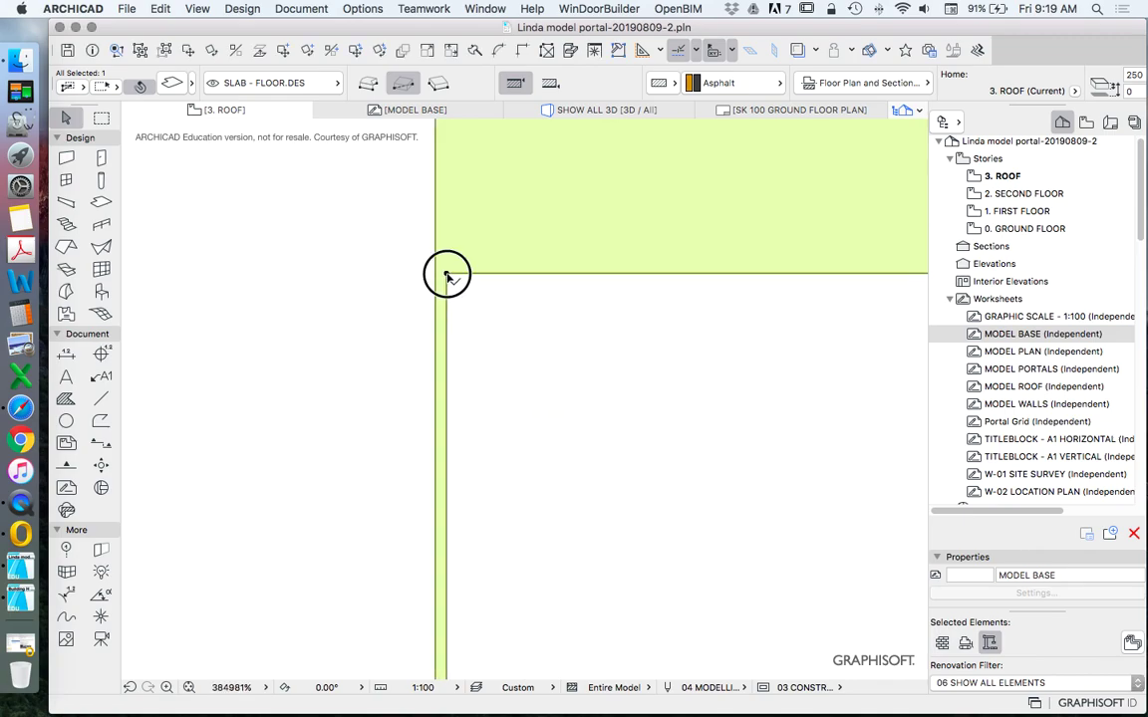
click(447, 273)
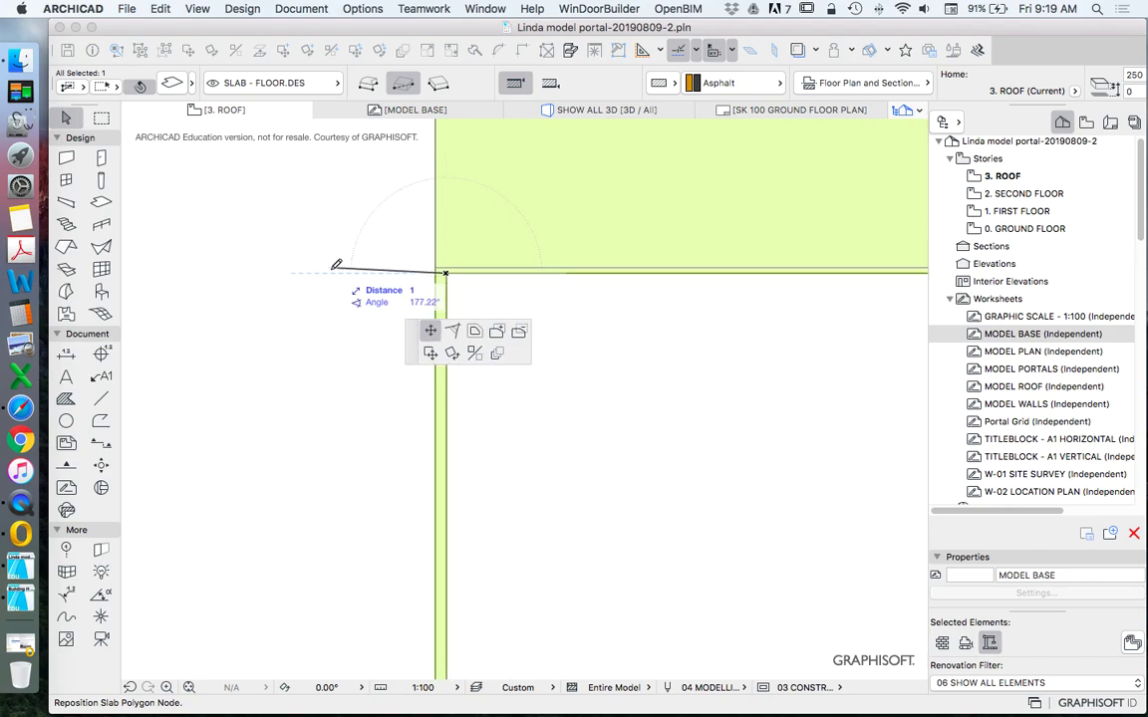
click(446, 273)
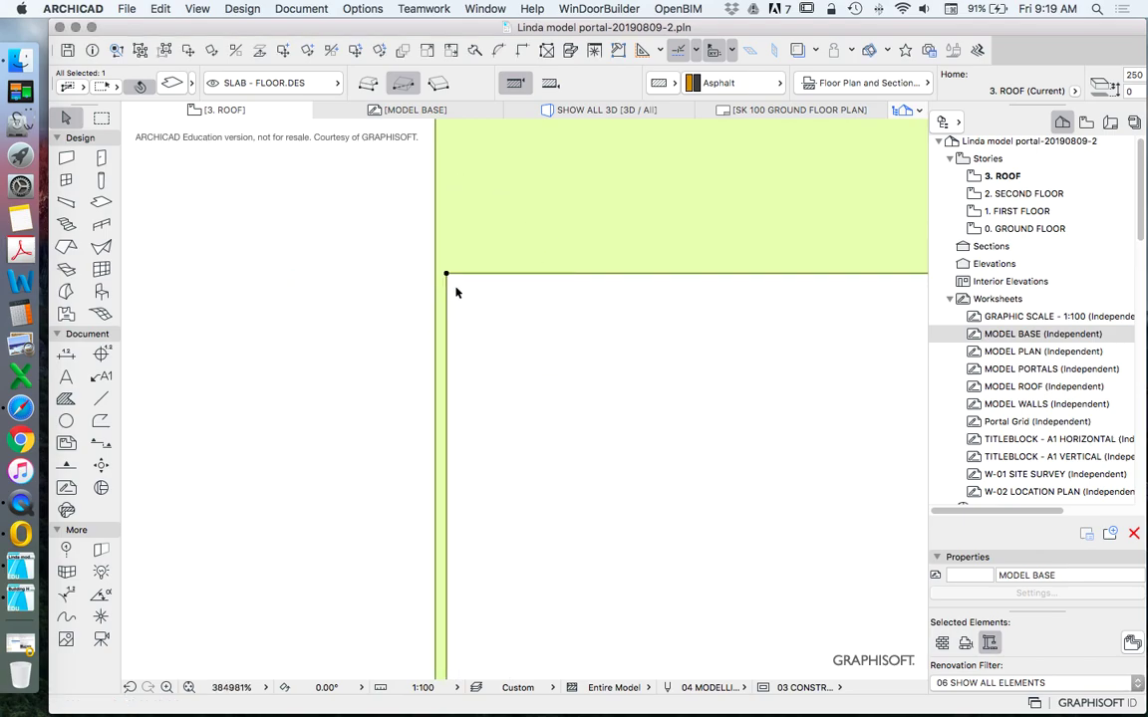
click(447, 315)
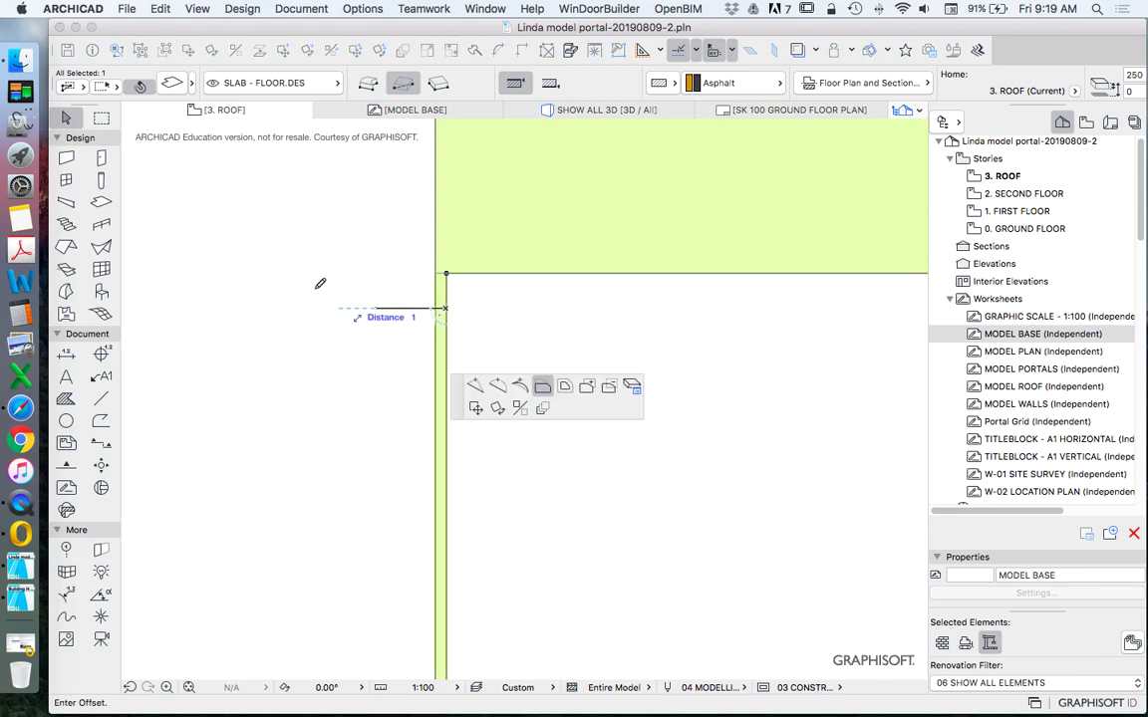
click(205, 287)
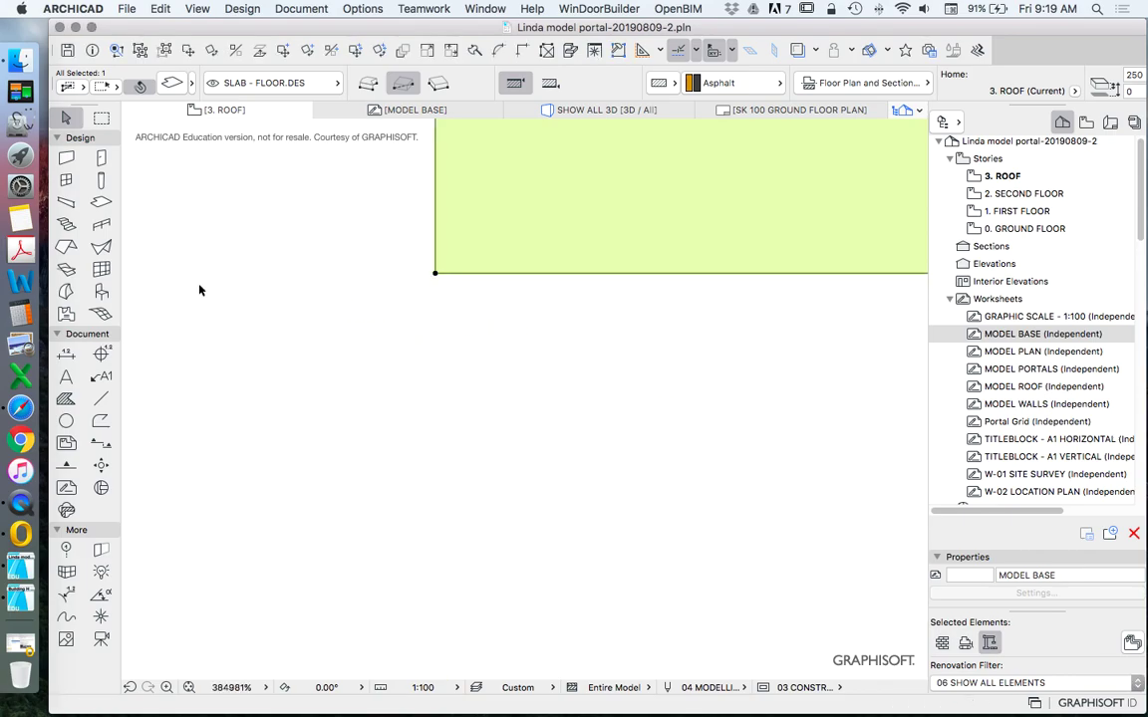
Step: Show the trace reference again and cut the edge slot just below label A8 out of the base slab with Magic Wand
scroll(390, 246, down, 3)
scroll(437, 225, down, 10)
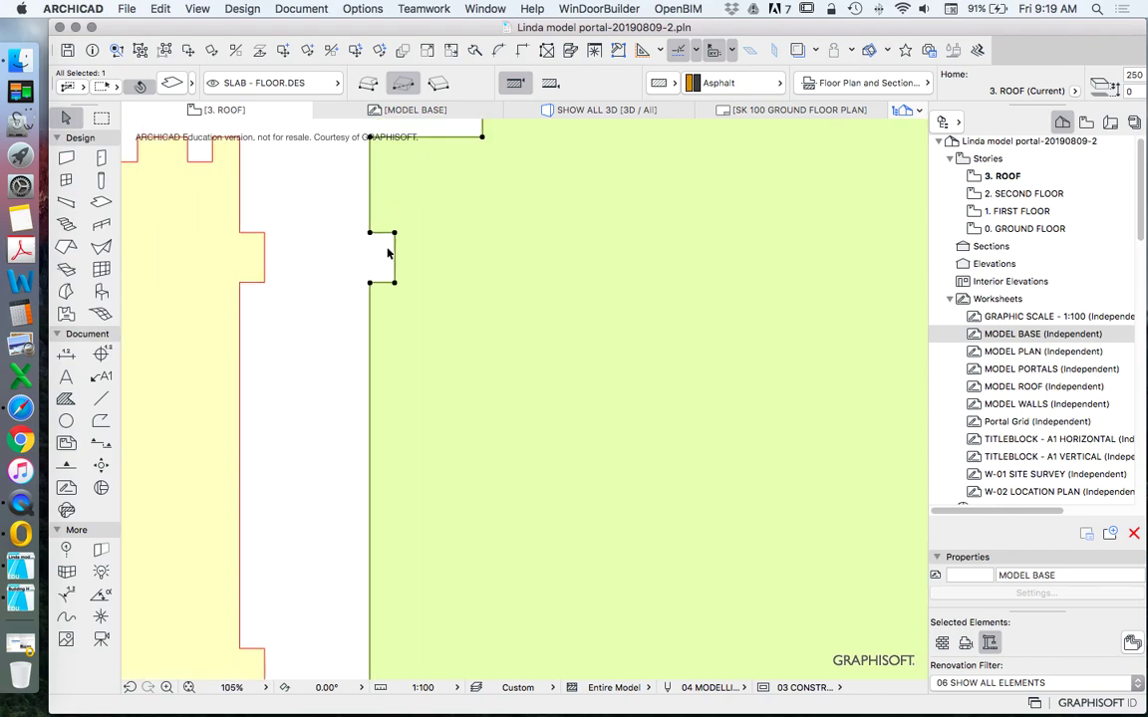
scroll(387, 253, down, 5)
scroll(418, 399, down, 3)
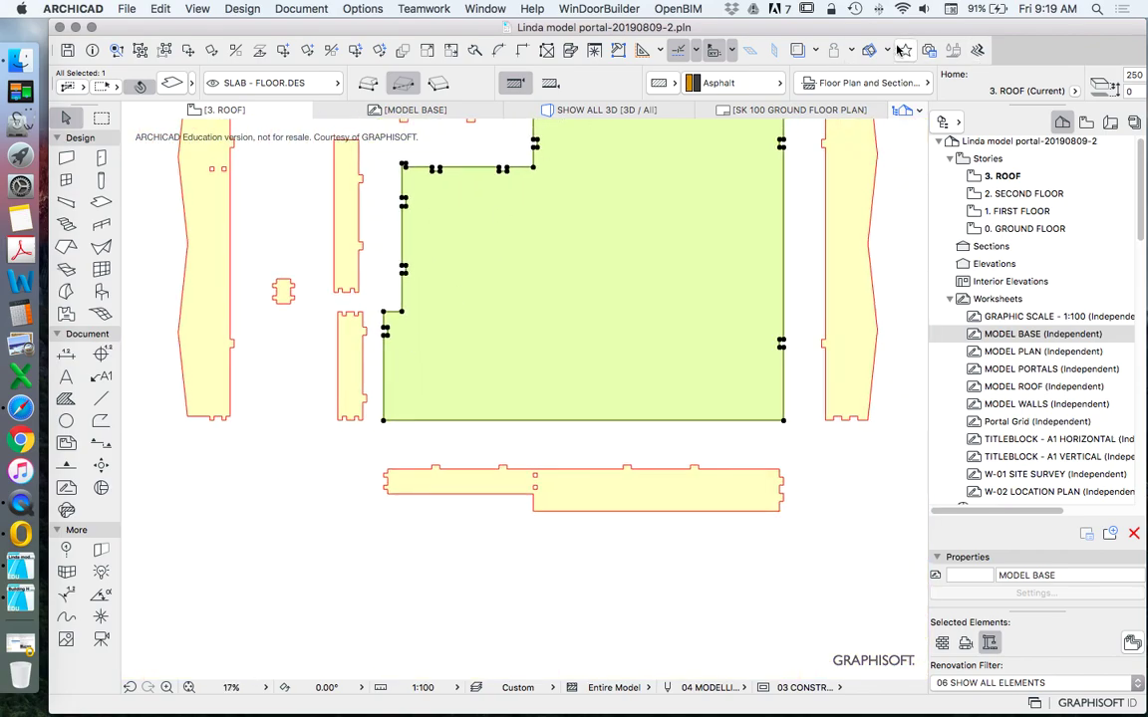
click(507, 337)
click(797, 50)
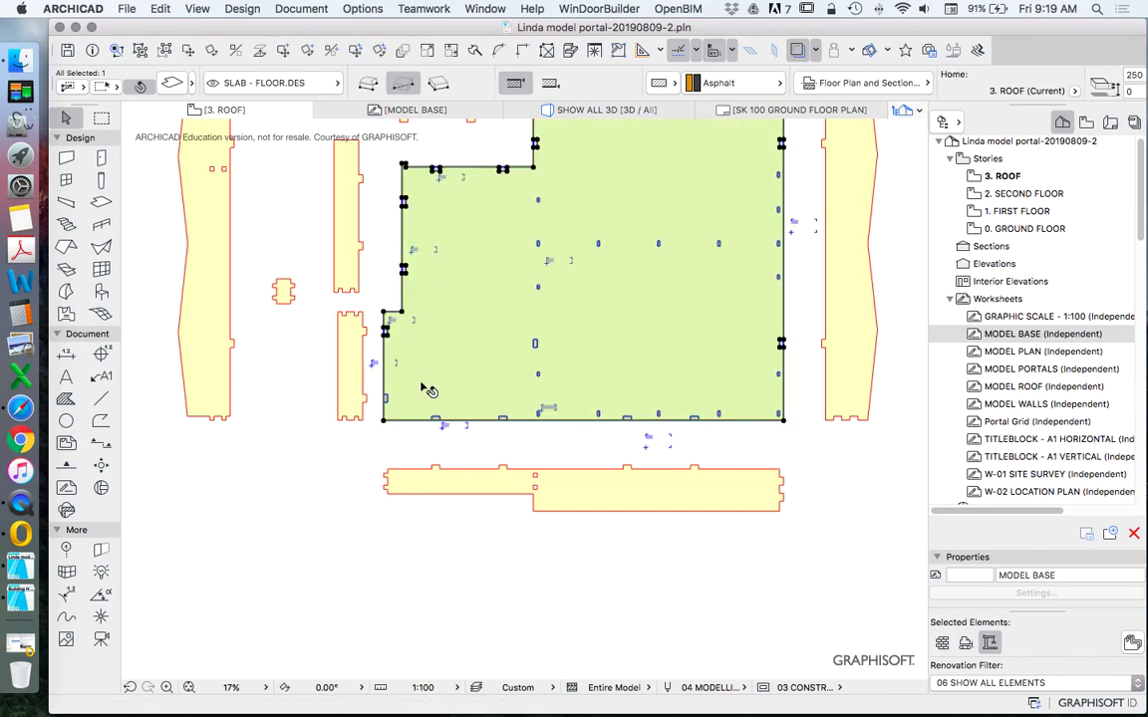
click(101, 201)
scroll(383, 398, up, 10)
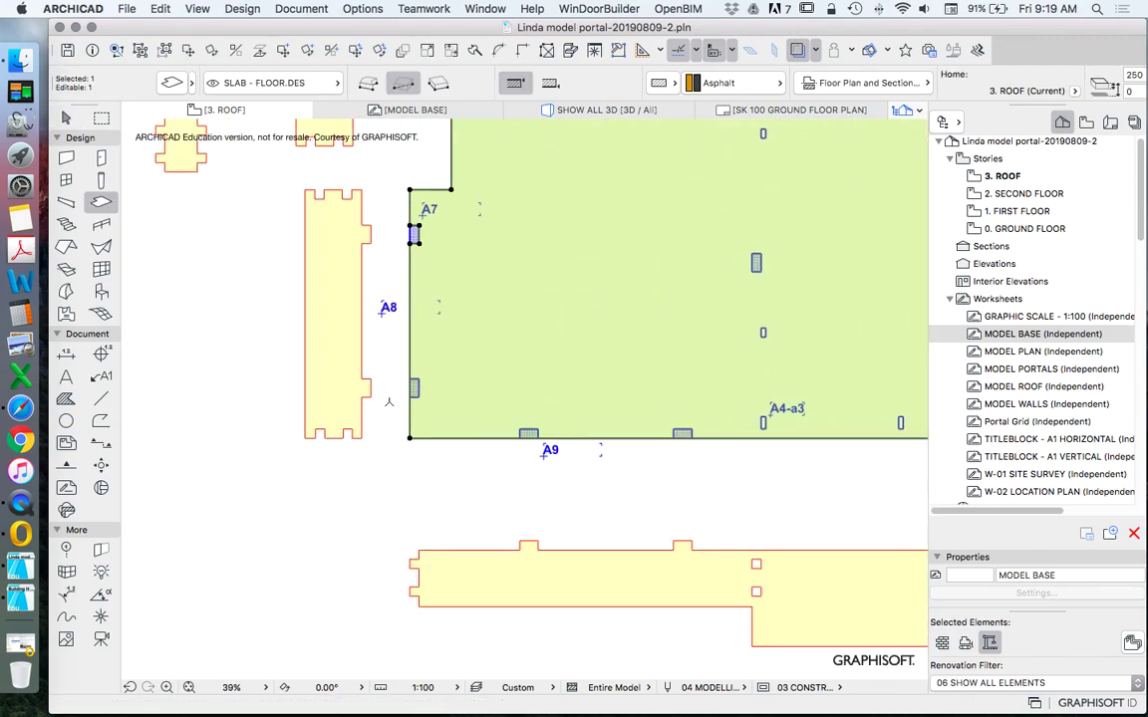
click(435, 352)
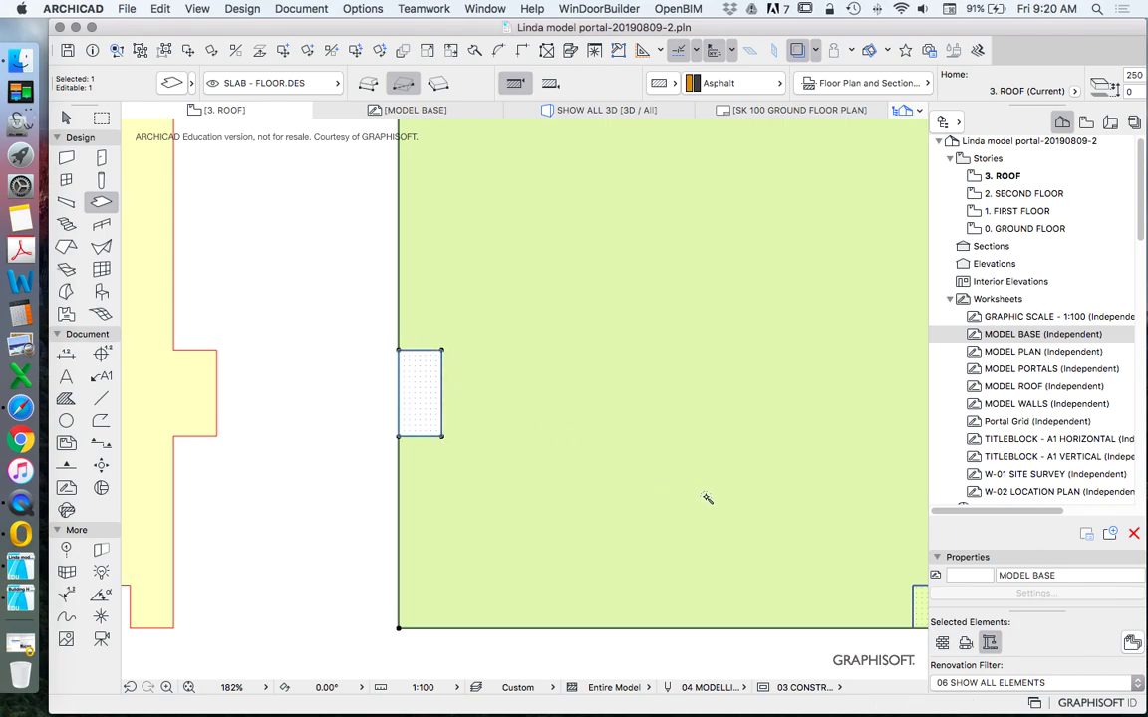
Step: Undo the mistaken slab edit and cut the edge slot beside label A9 out of the base slab with Magic Wand
scroll(629, 437, down, 4)
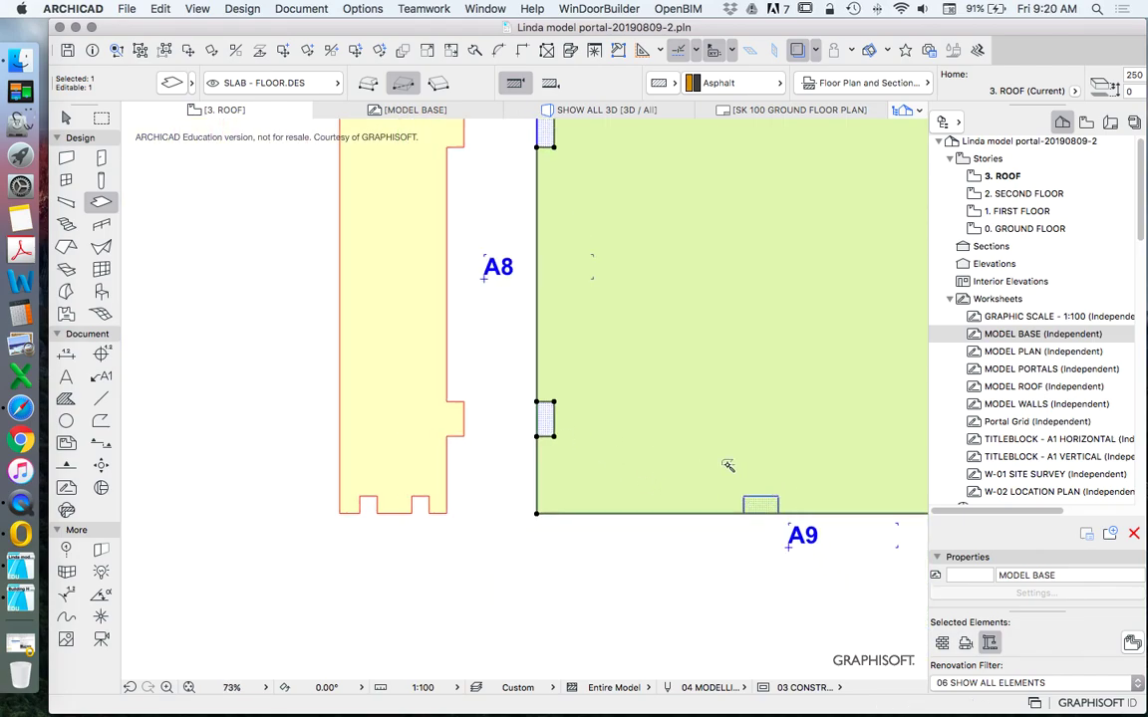
scroll(741, 504, up, 10)
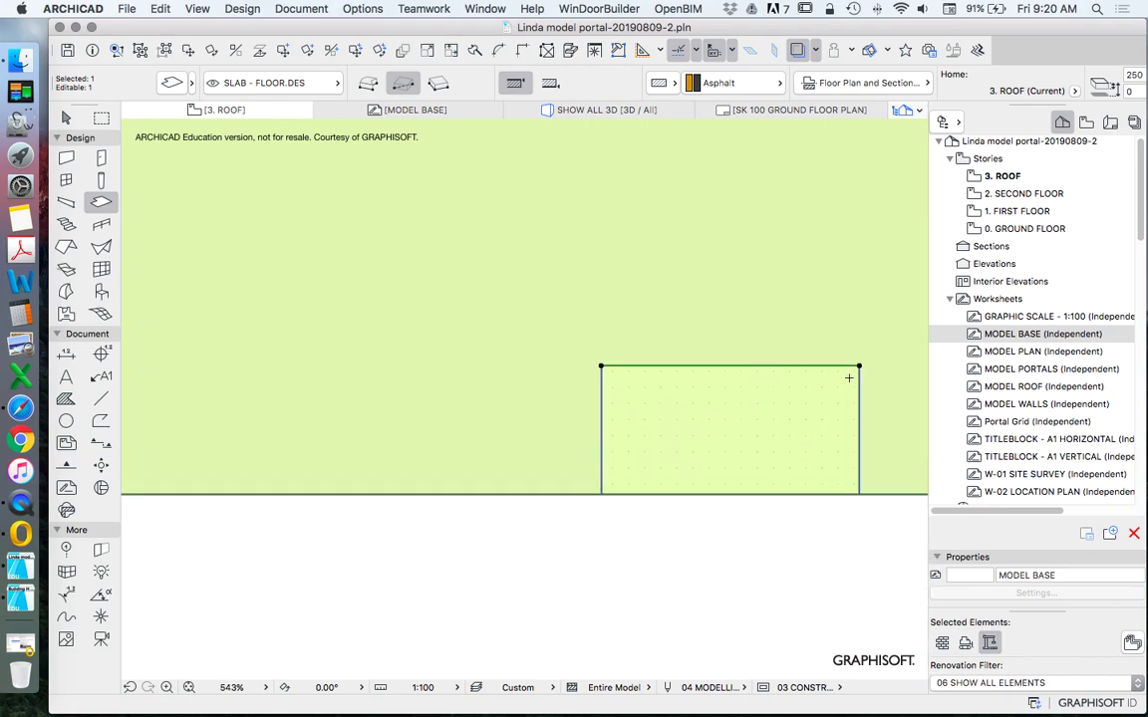
scroll(763, 348, down, 4)
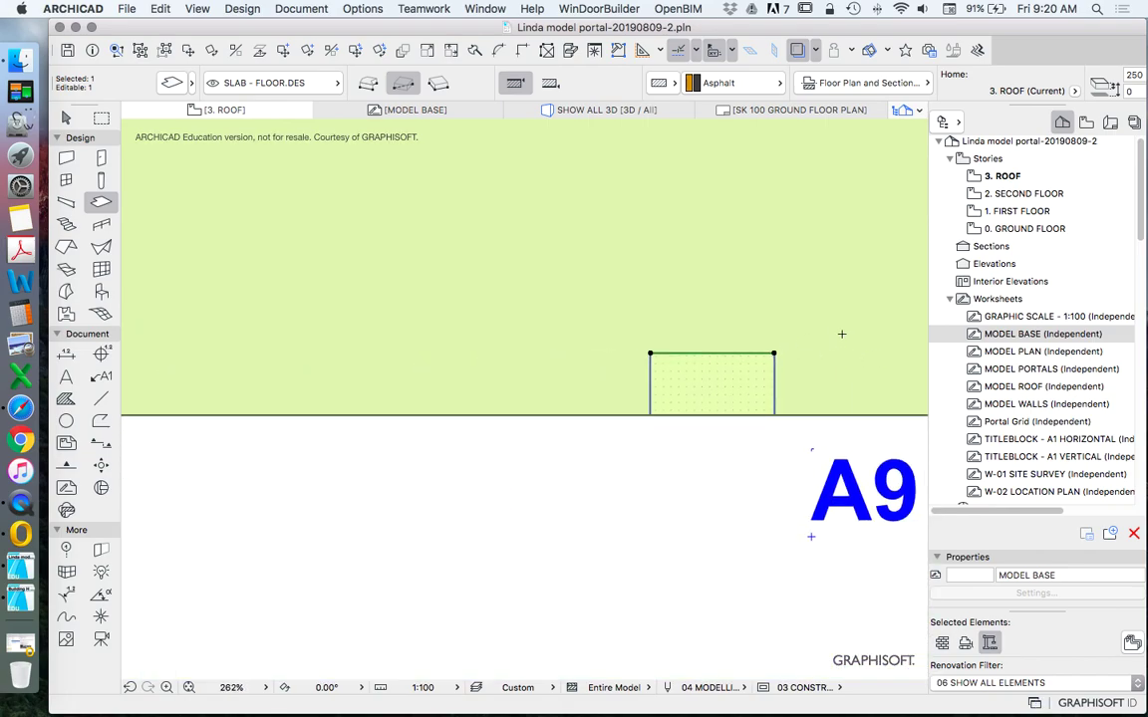
key(super+z)
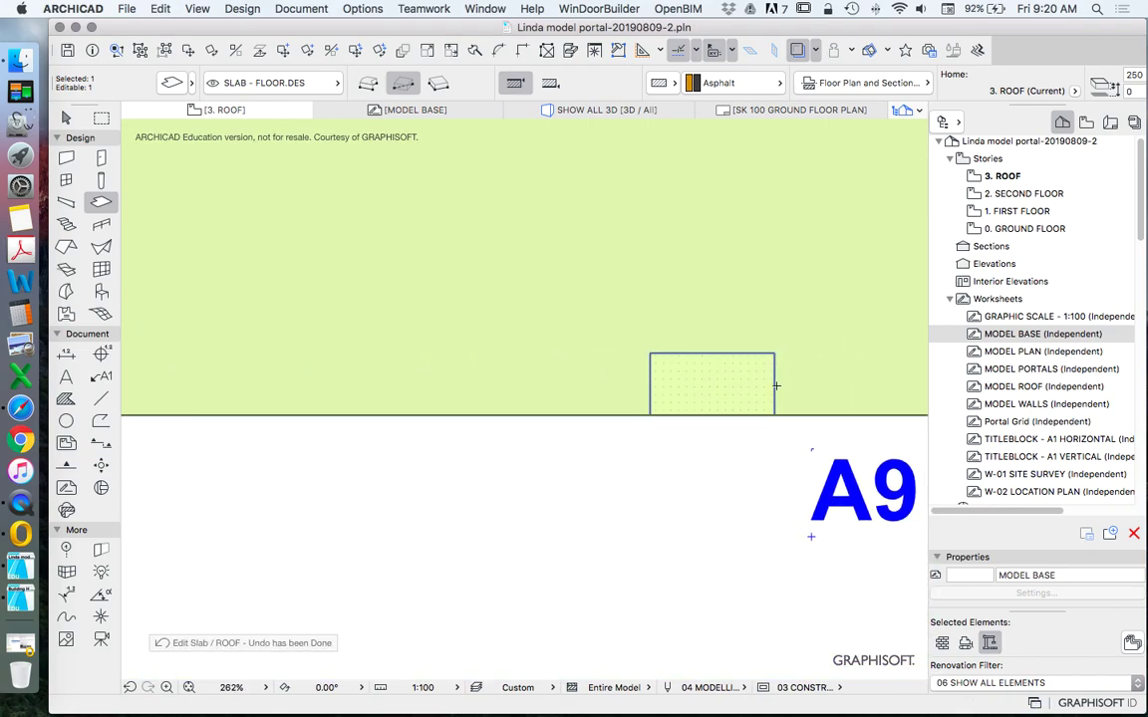
click(686, 520)
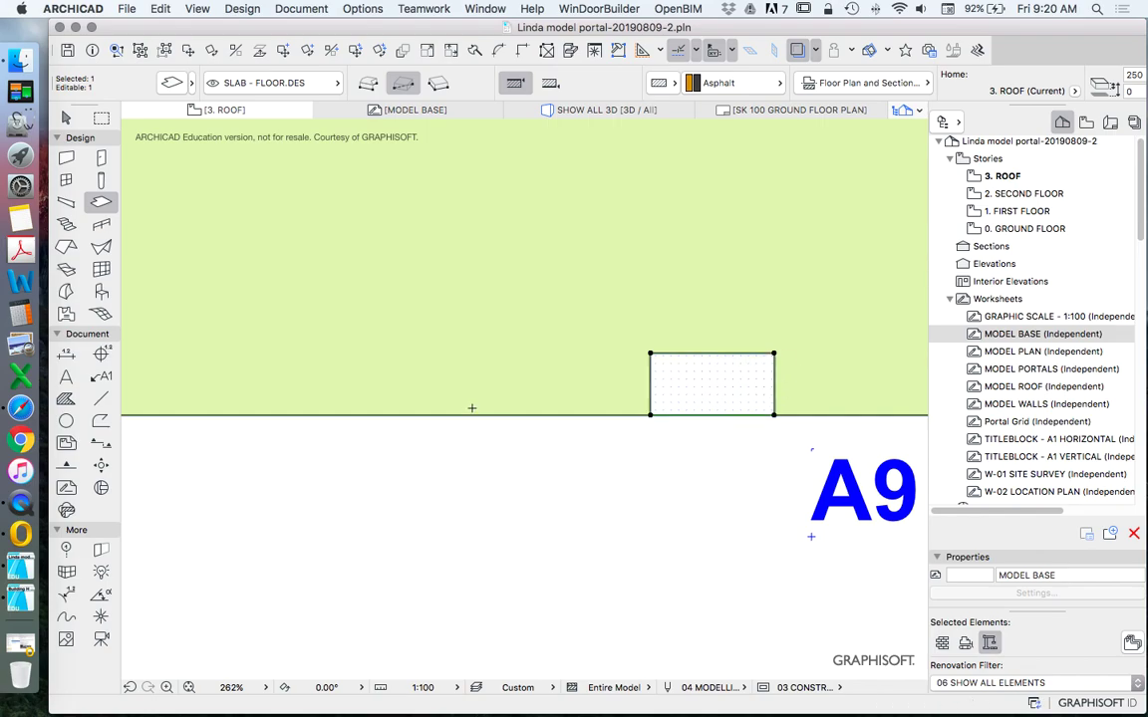
Step: Cut the edge slot between labels A9 and A4-a3 out of the base slab with Magic Wand
scroll(456, 402, down, 6)
scroll(723, 403, up, 6)
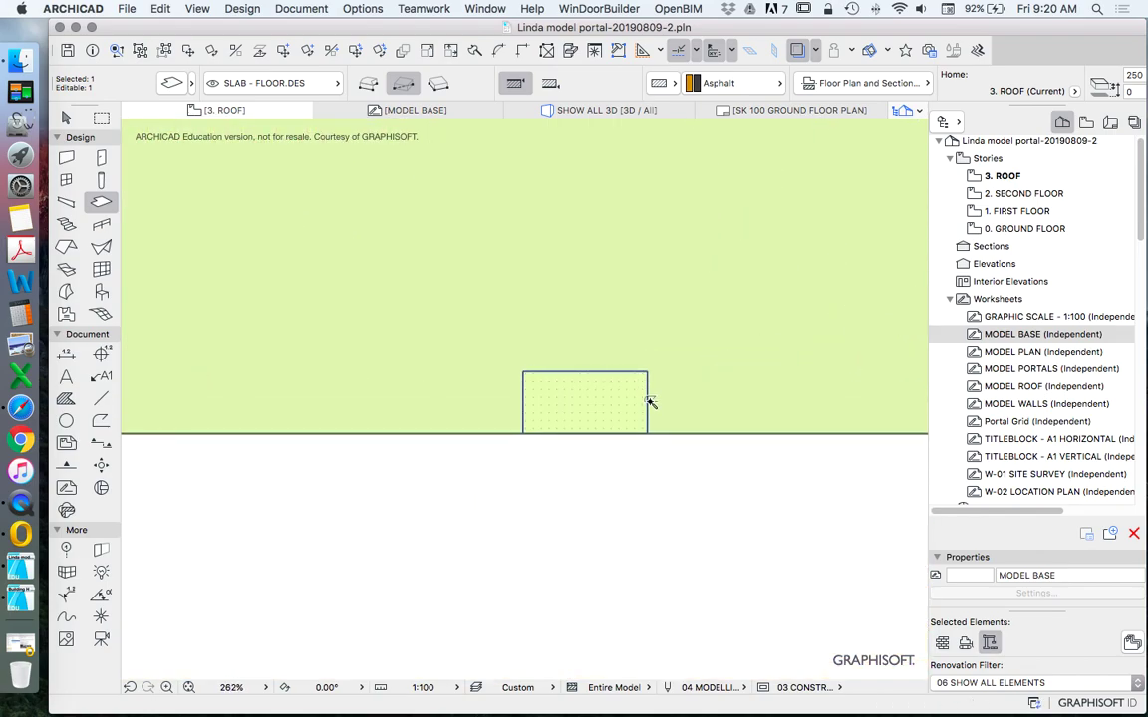
click(646, 402)
scroll(418, 399, down, 5)
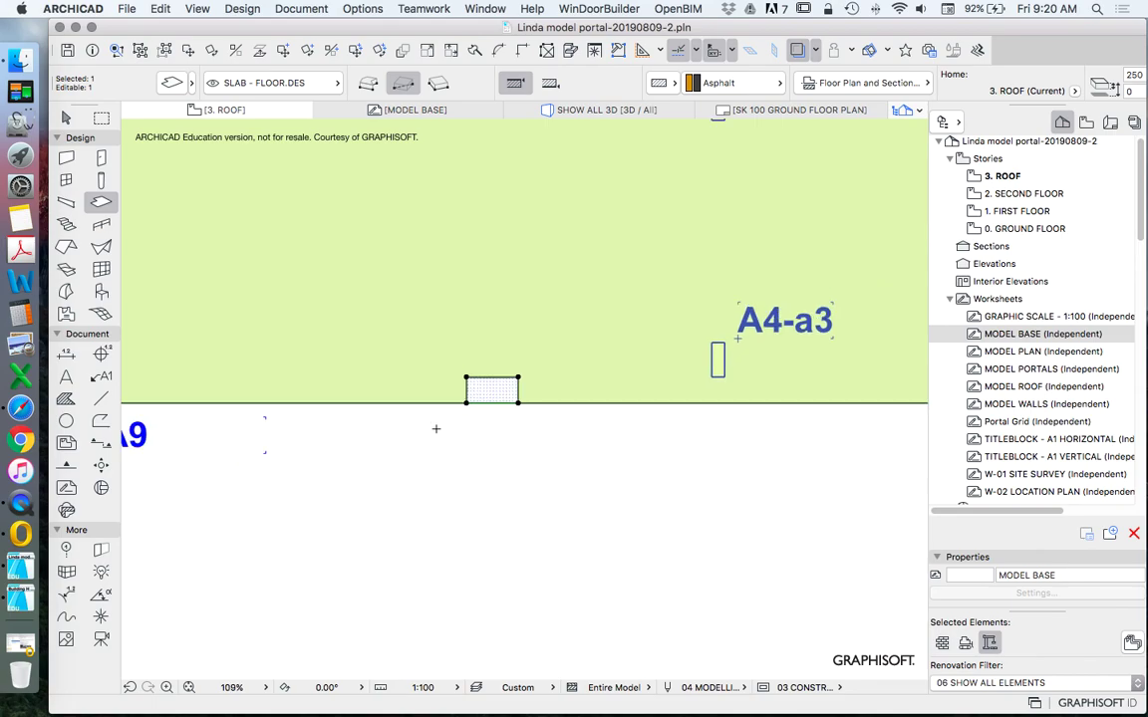
Step: Cut the two edge slots on either side of label A3 out of the base slab's lower edge with Magic Wand
scroll(654, 385, up, 5)
scroll(654, 385, up, 1)
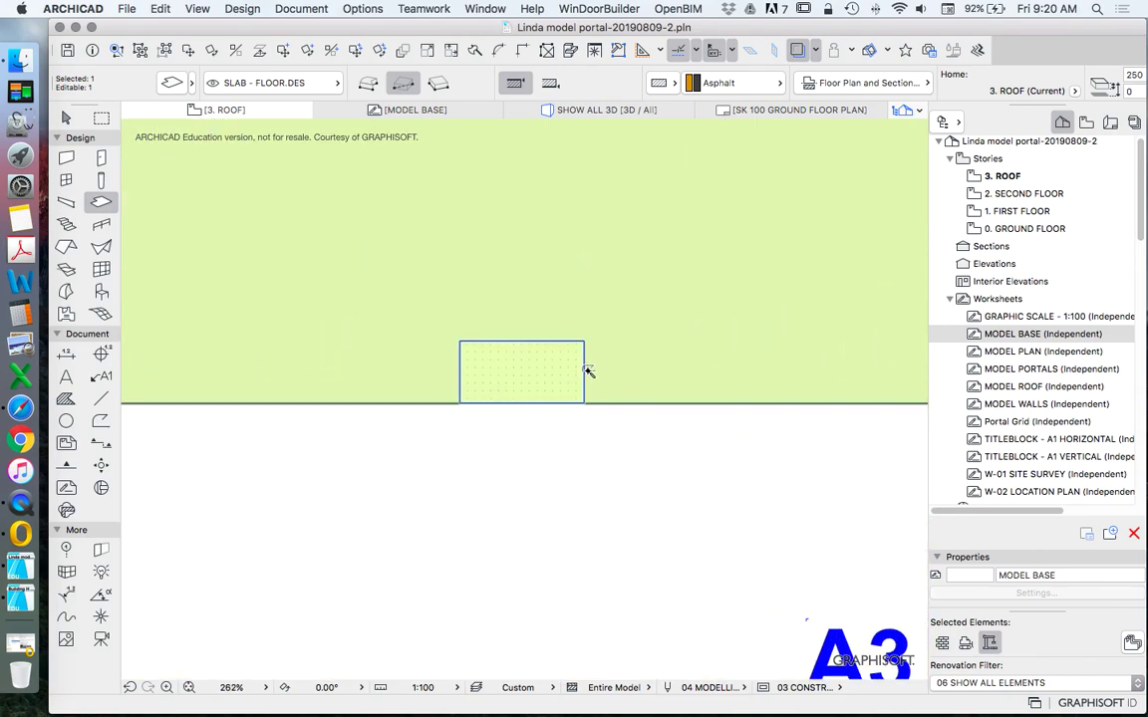
scroll(422, 359, down, 6)
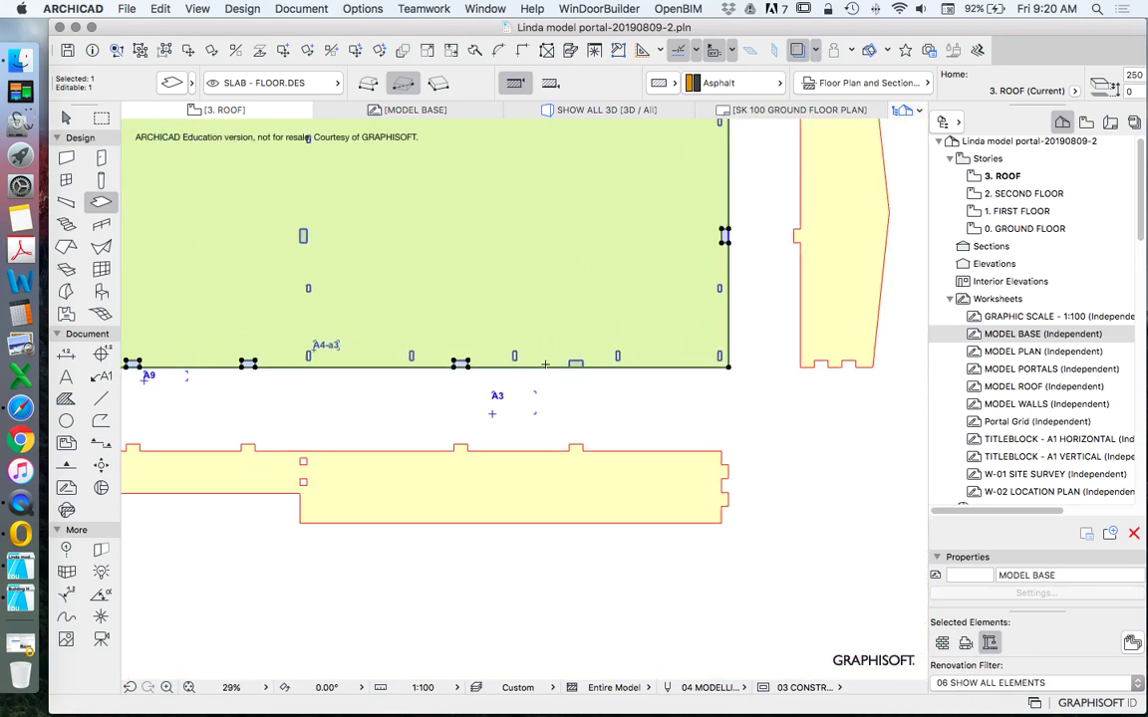
scroll(480, 363, up, 3)
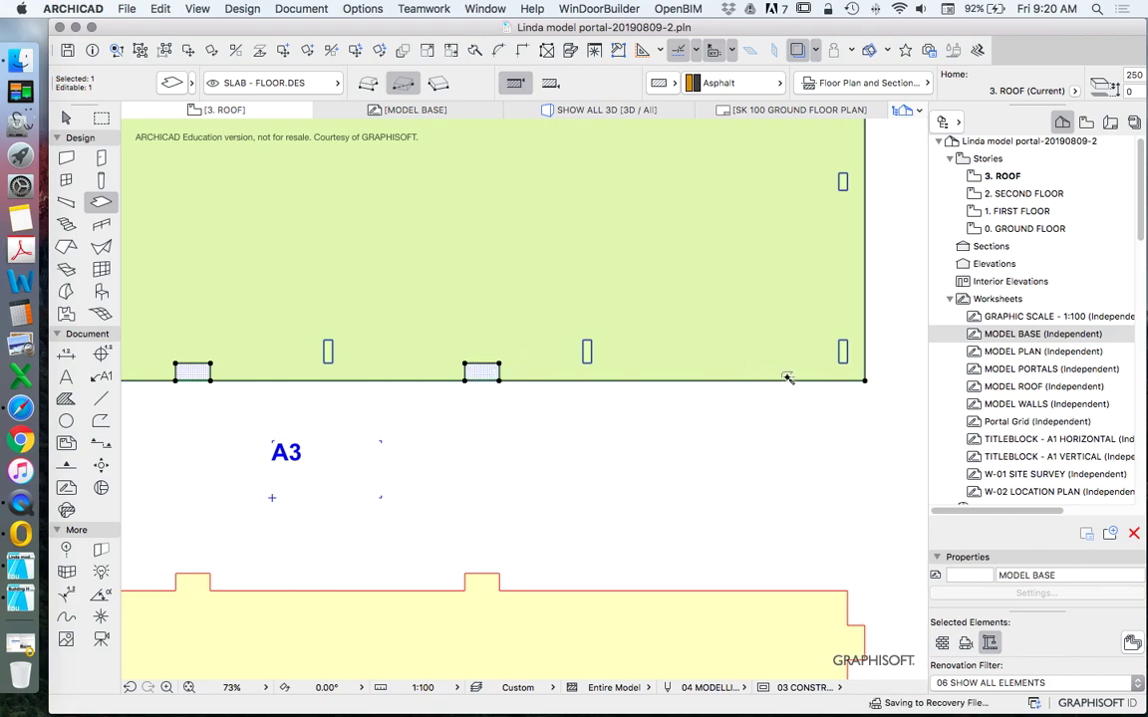
scroll(758, 423, down, 3)
scroll(828, 370, up, 3)
scroll(757, 436, up, 10)
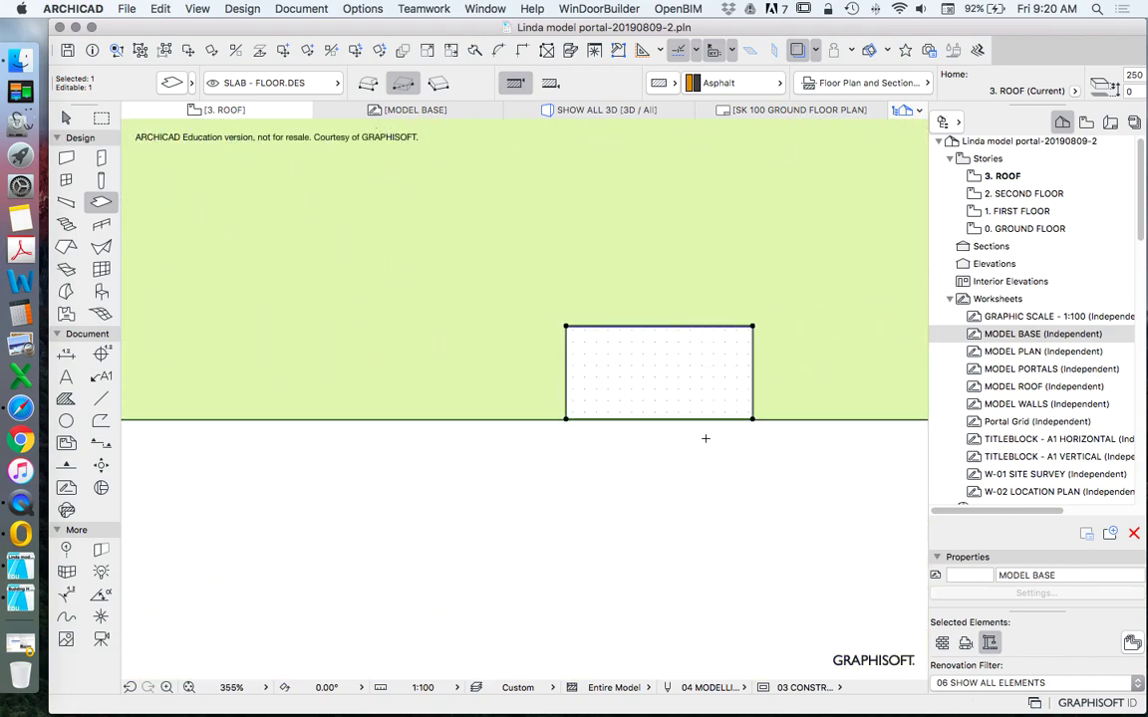
scroll(651, 447, down, 15)
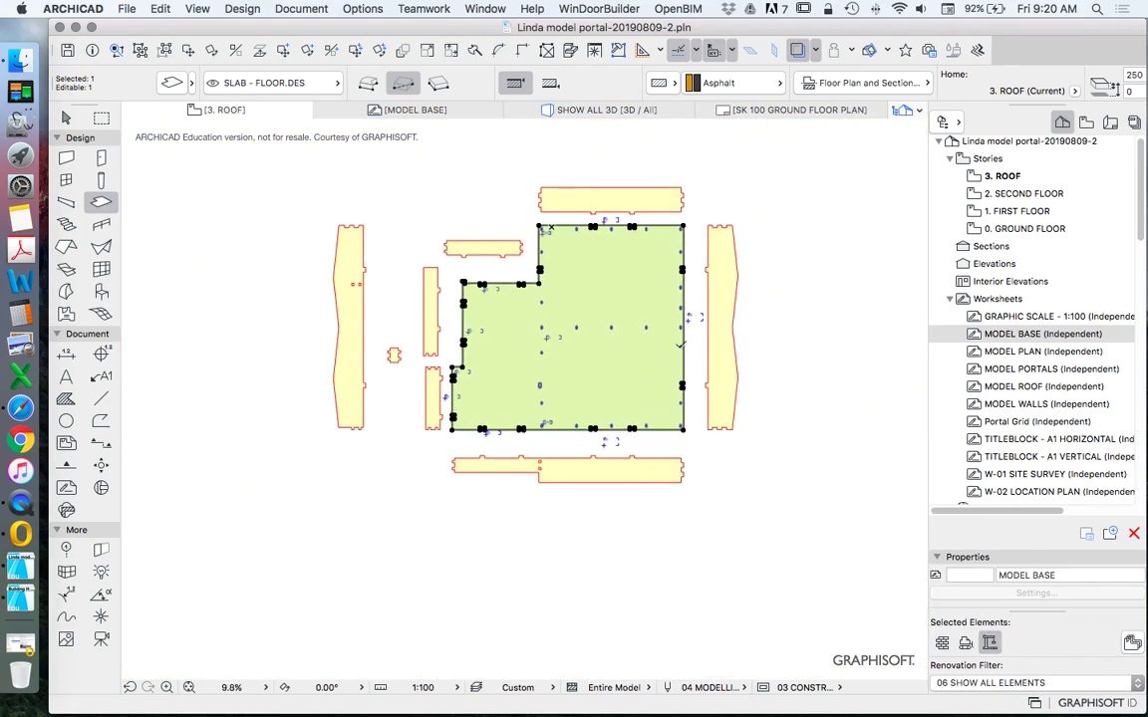
Step: Hide the trace reference, clear the selection and inspect a slot corner on the base slab's lower edge for a leftover sliver
scroll(638, 423, up, 5)
scroll(660, 383, down, 5)
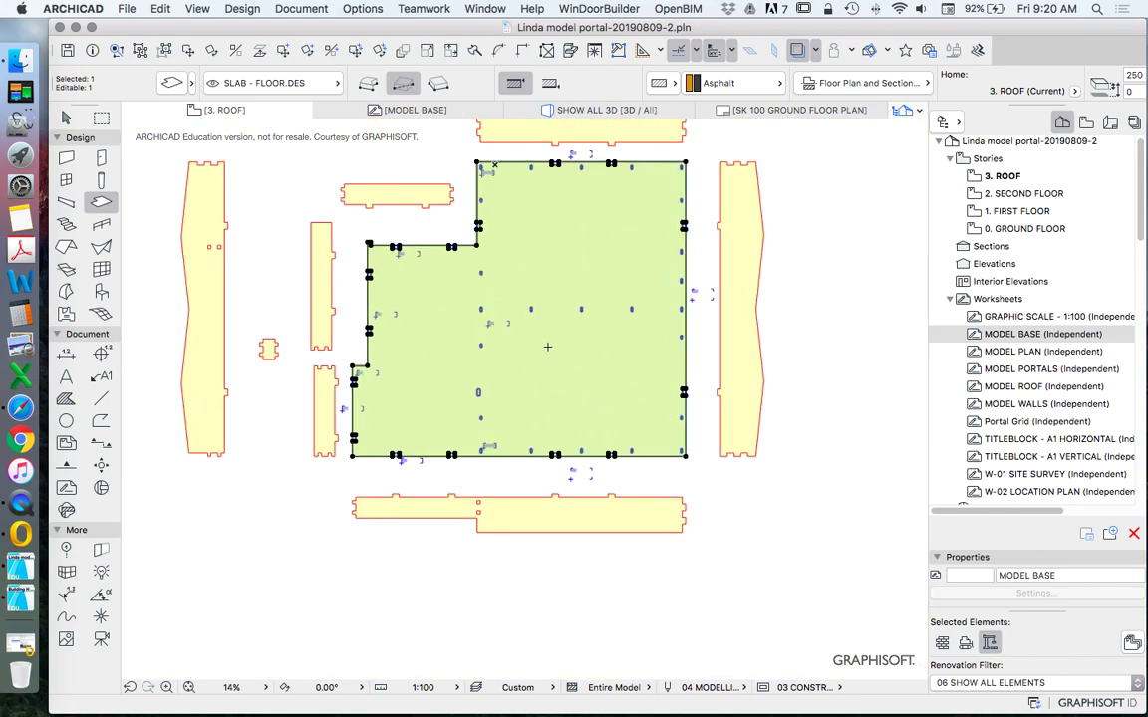
scroll(623, 458, up, 3)
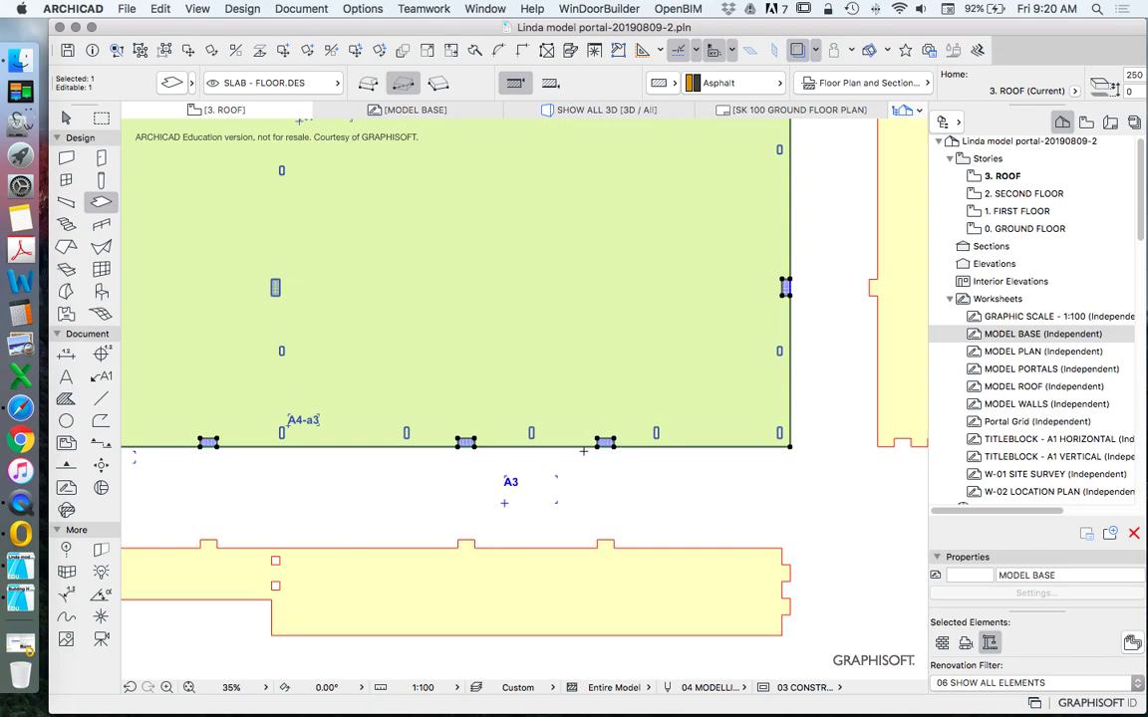
scroll(603, 456, up, 5)
click(800, 51)
key(Escape)
key(Escape)
scroll(611, 430, up, 12)
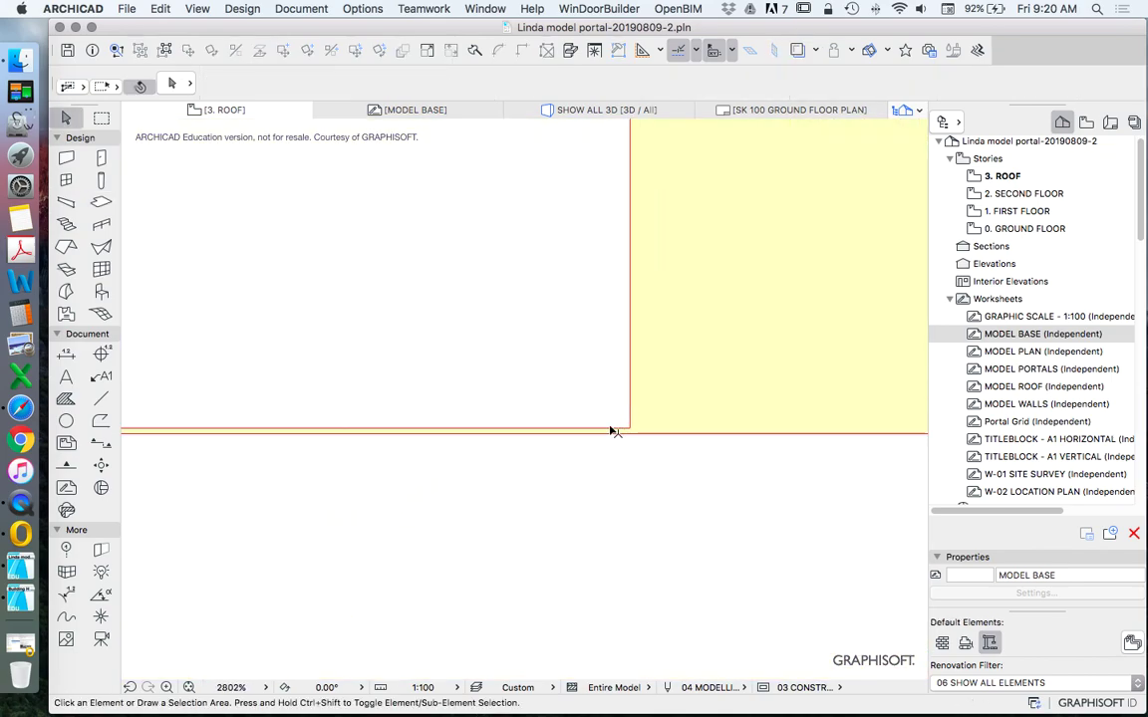
click(606, 430)
click(606, 429)
click(598, 486)
key(Escape)
Step: Remove the sliver across the slot nearest the lower edge's right end and measure both slot sides with temporary lines
scroll(688, 456, down, 5)
click(100, 398)
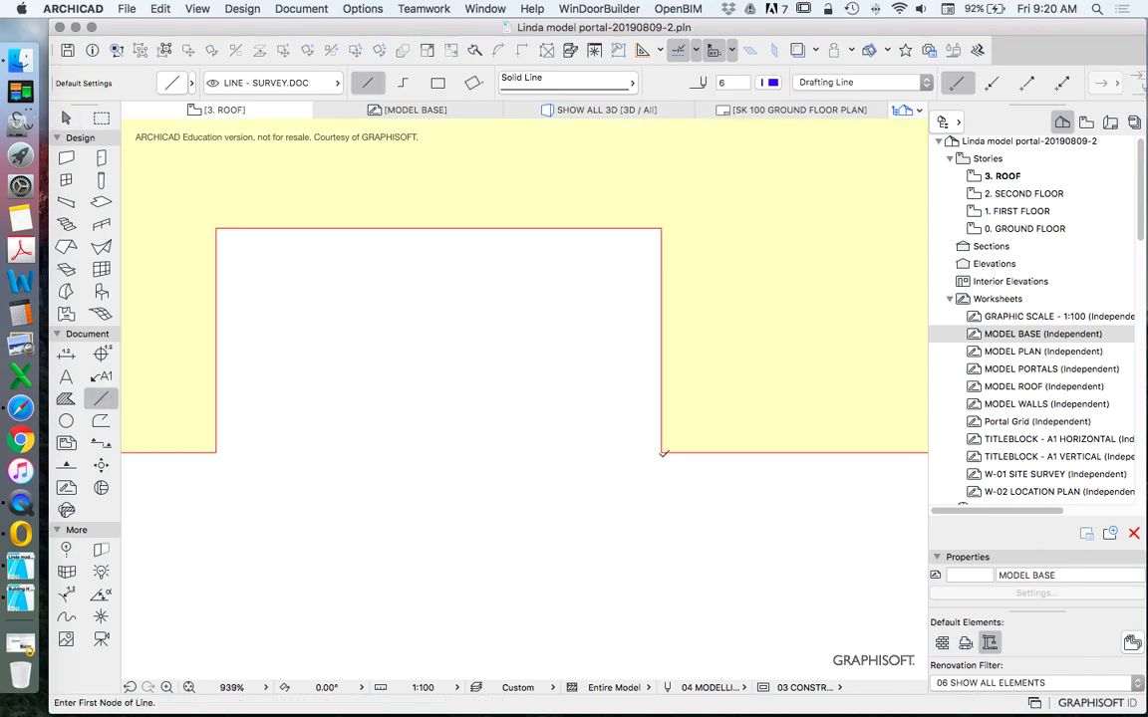
click(660, 451)
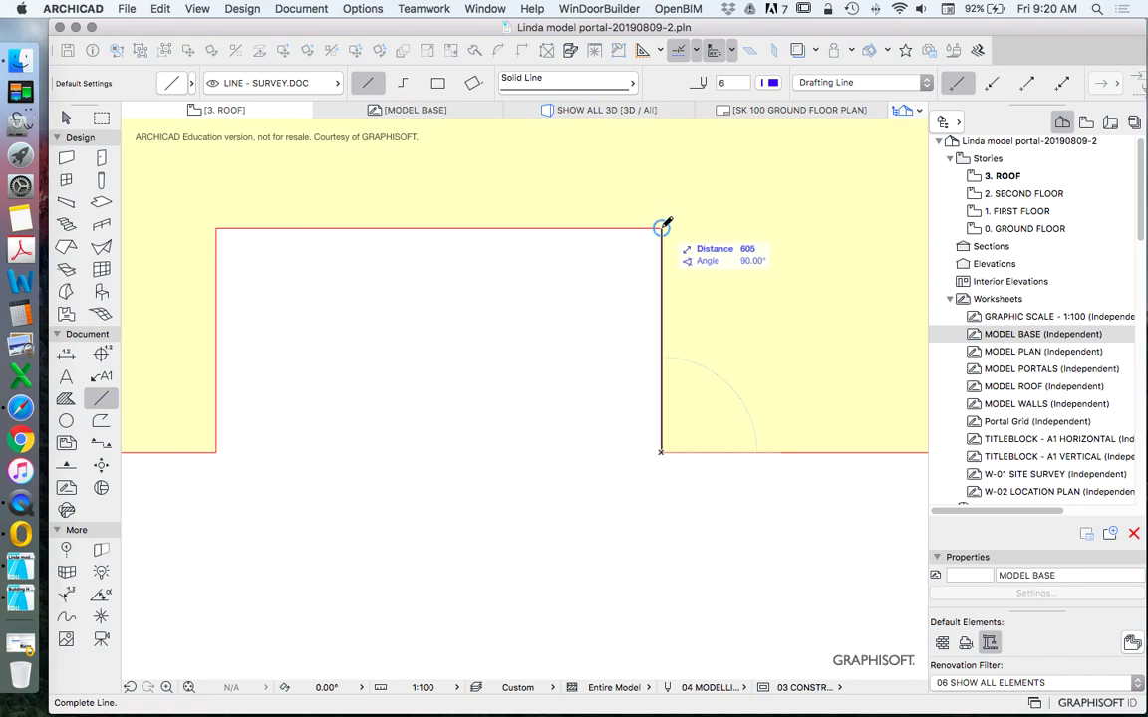
key(Escape)
click(215, 451)
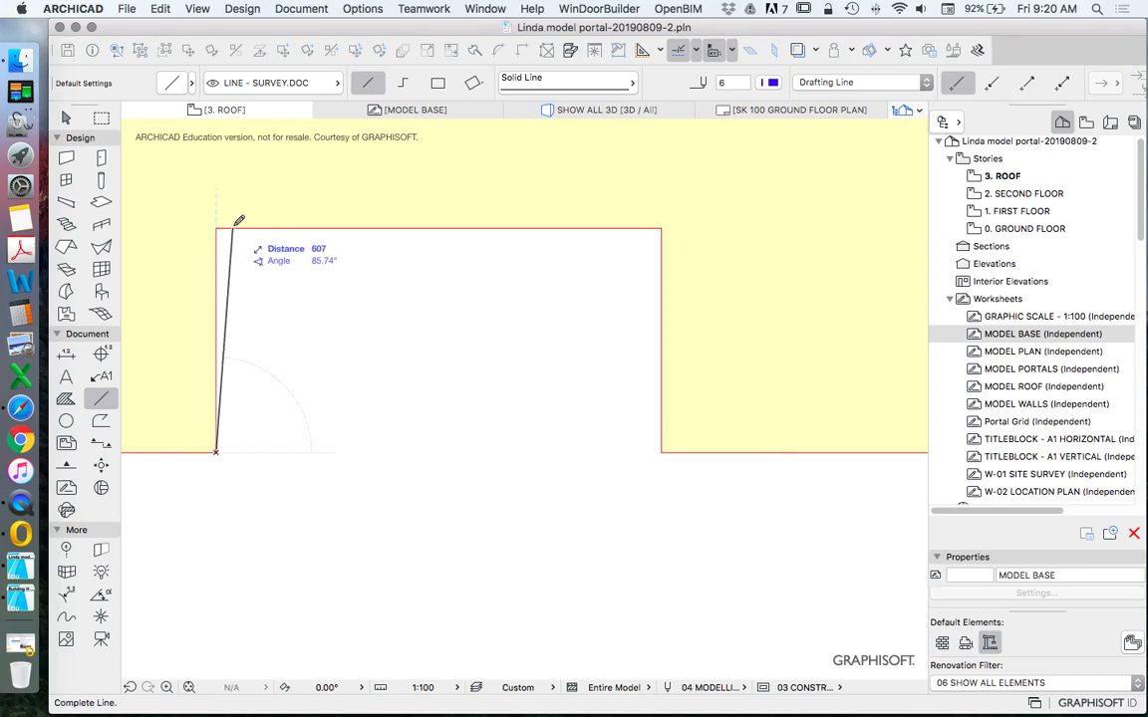
key(Escape)
key(Escape)
Step: Offset the inner edge of that base slab slot by 5 toward the slot opening and clear the selection
click(259, 229)
click(263, 228)
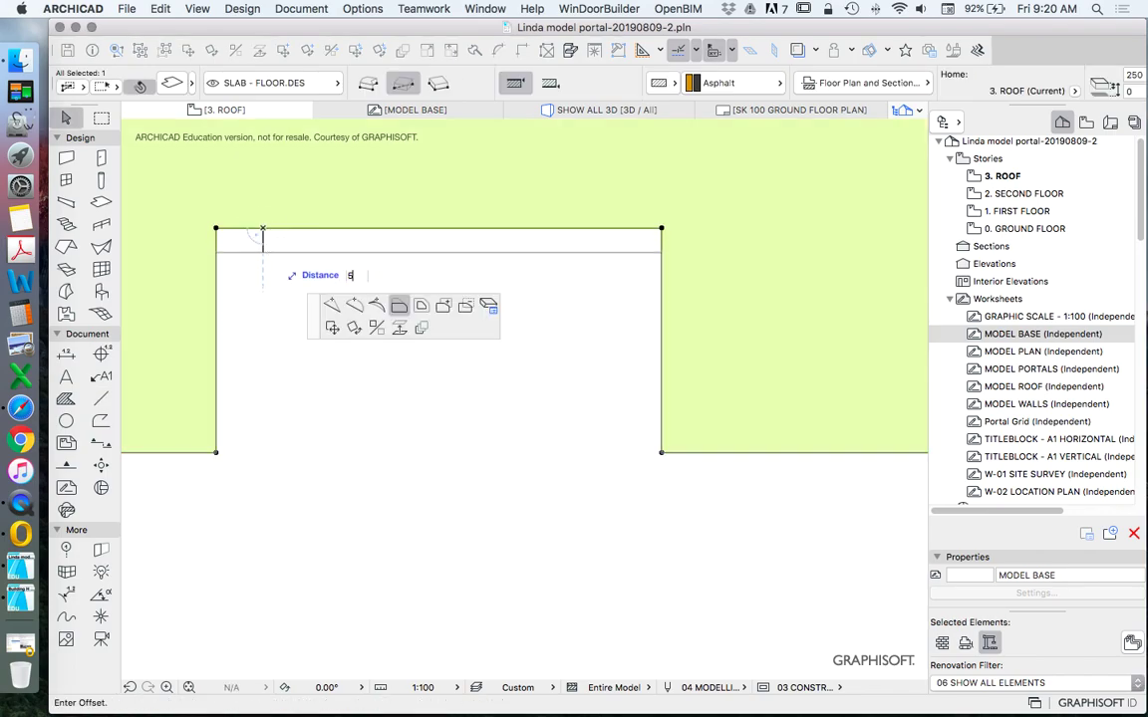
text(5)
key(Return)
scroll(542, 387, down, 5)
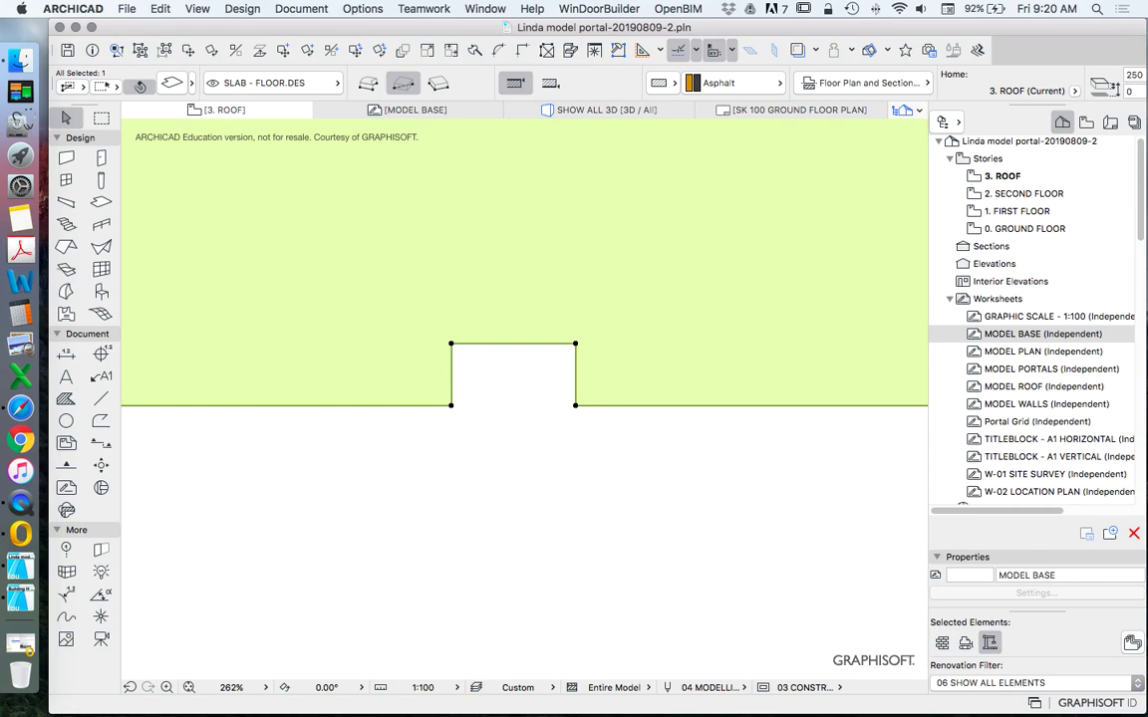
key(Escape)
scroll(538, 429, down, 9)
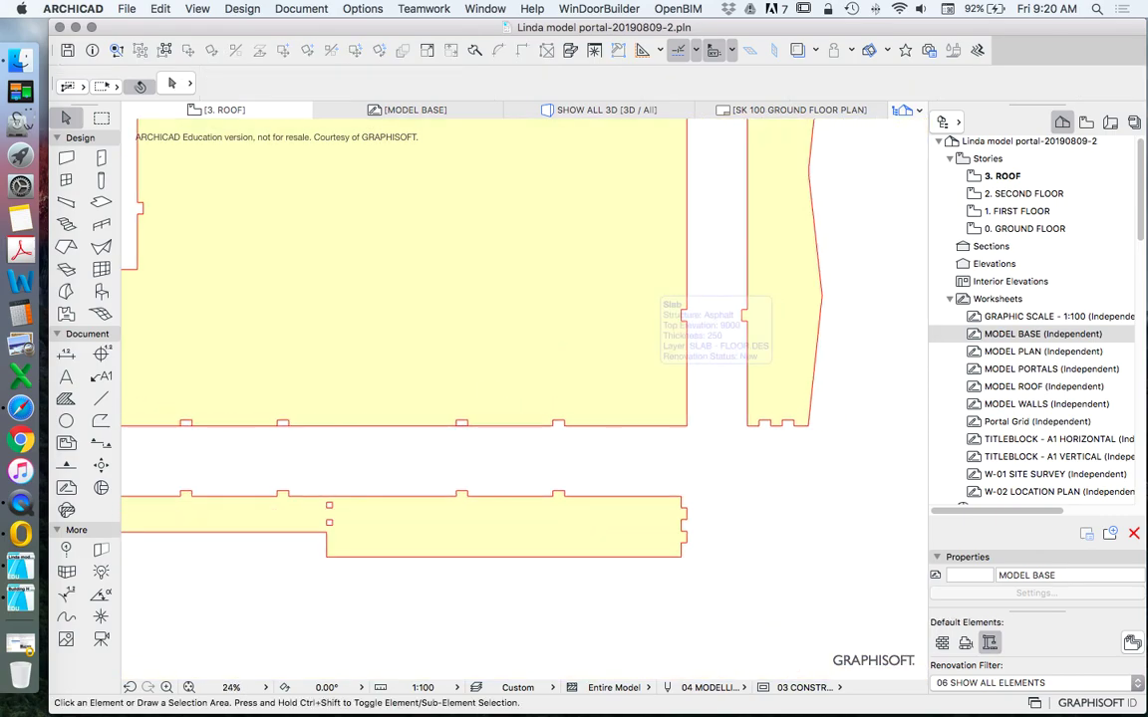
Step: Remove the thin sliver closing the second slot from the right end of the base slab's lower edge
scroll(652, 299, down, 1)
scroll(694, 368, down, 2)
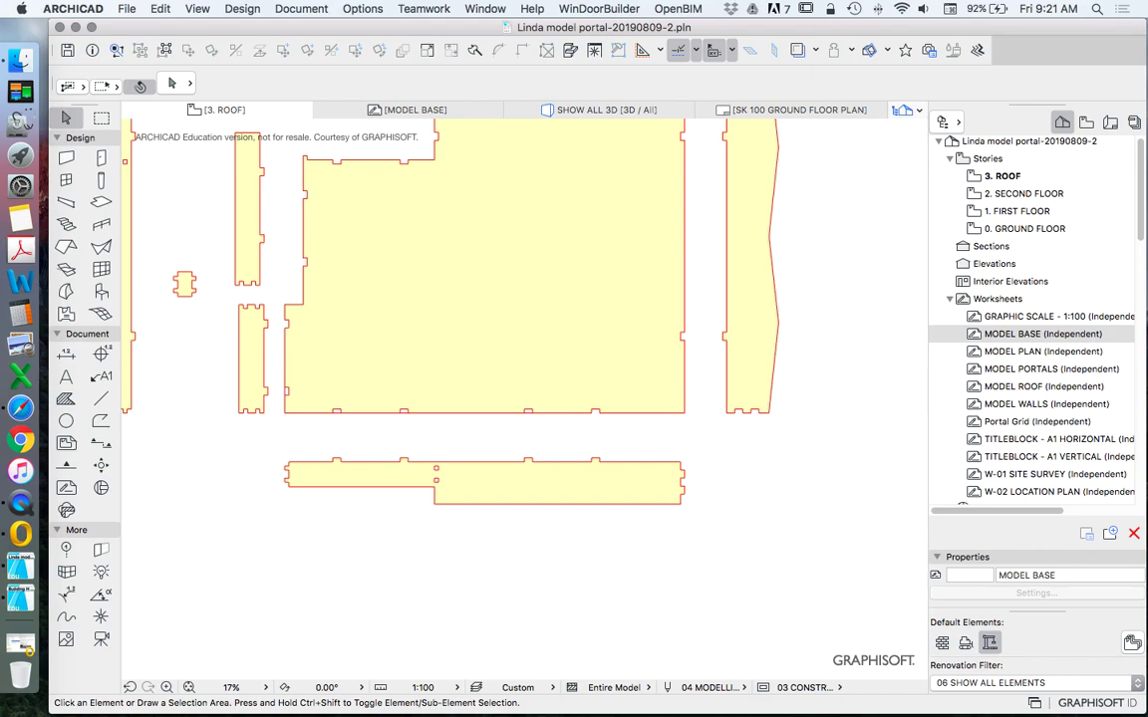
scroll(582, 416, up, 3)
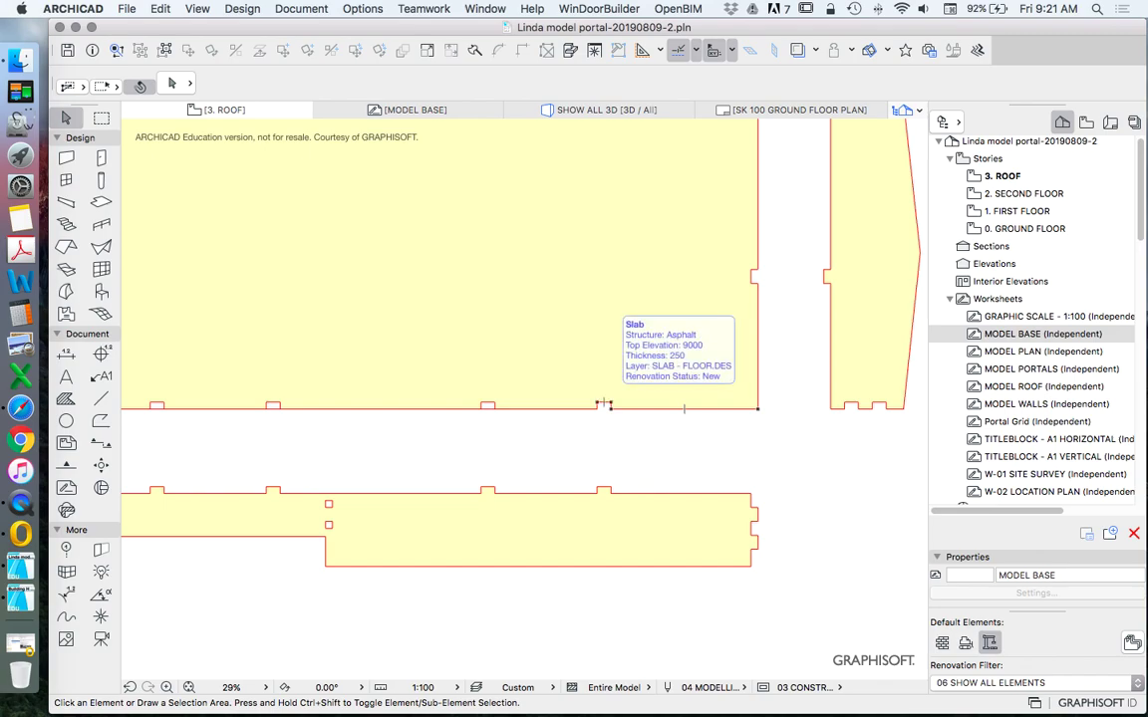
scroll(620, 413, down, 3)
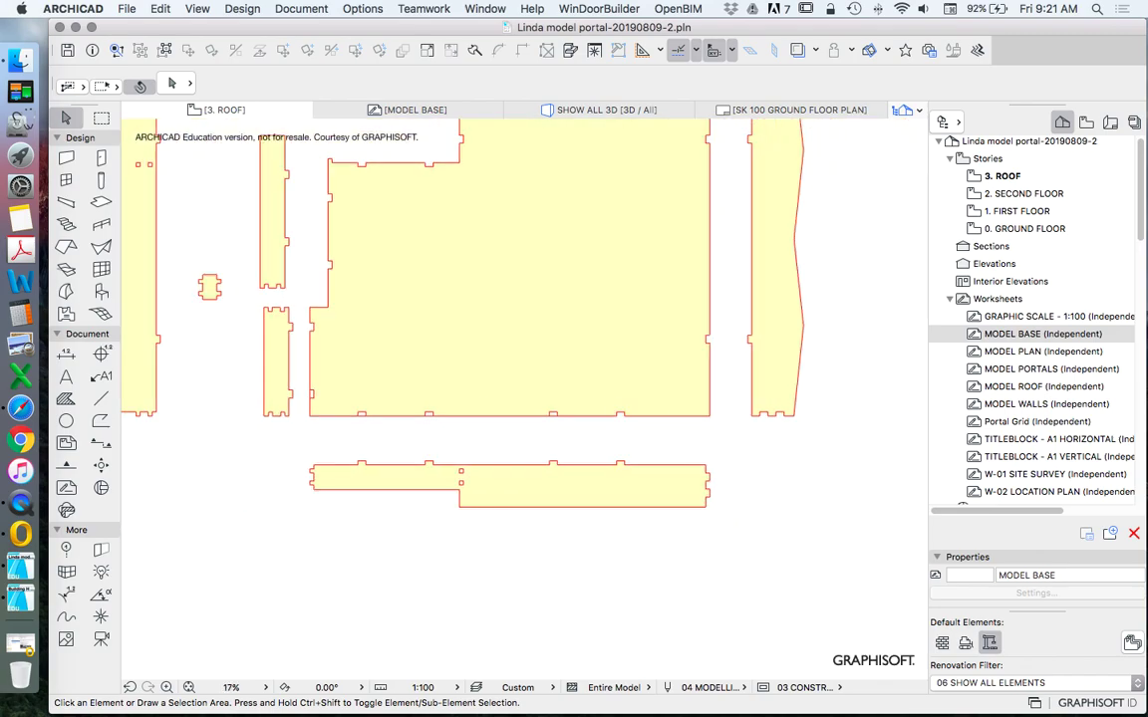
scroll(619, 412, up, 8)
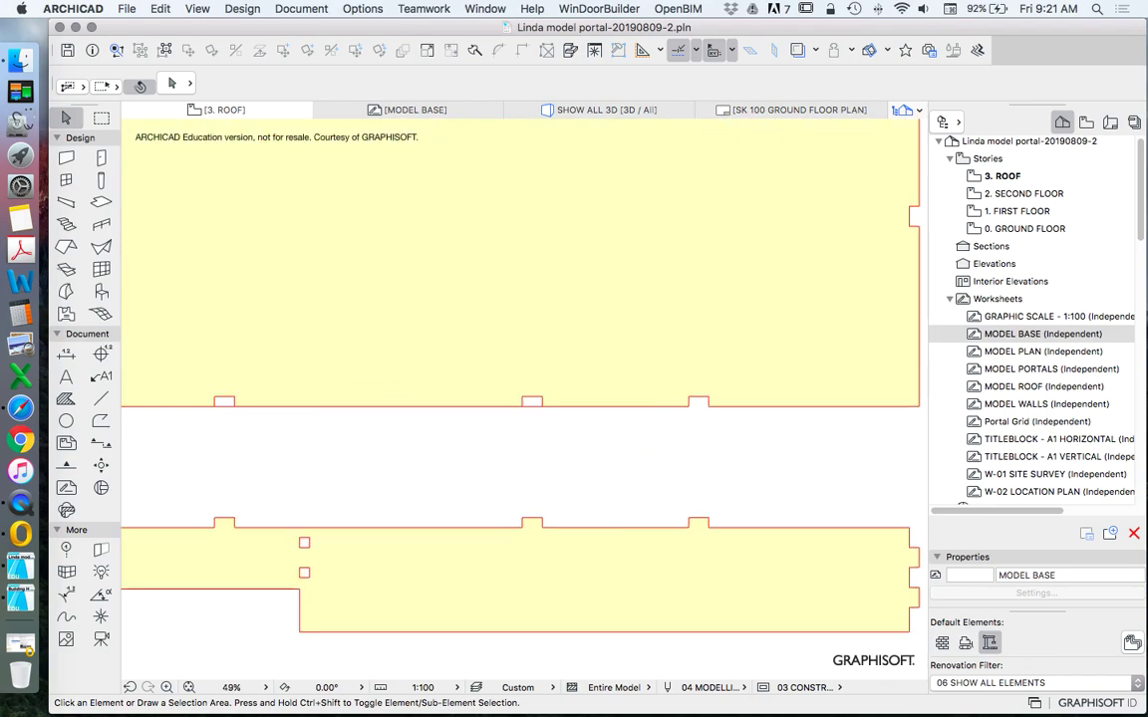
click(620, 390)
scroll(514, 394, up, 10)
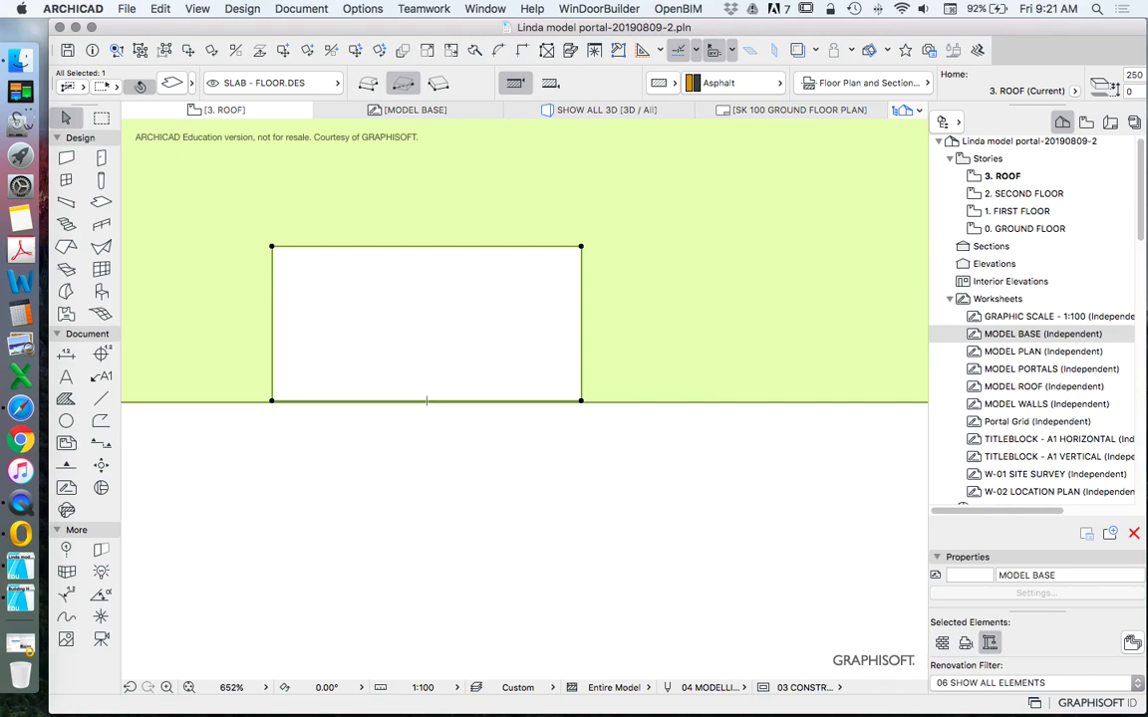
scroll(567, 399, up, 5)
click(564, 408)
click(564, 411)
key(Escape)
scroll(545, 411, down, 5)
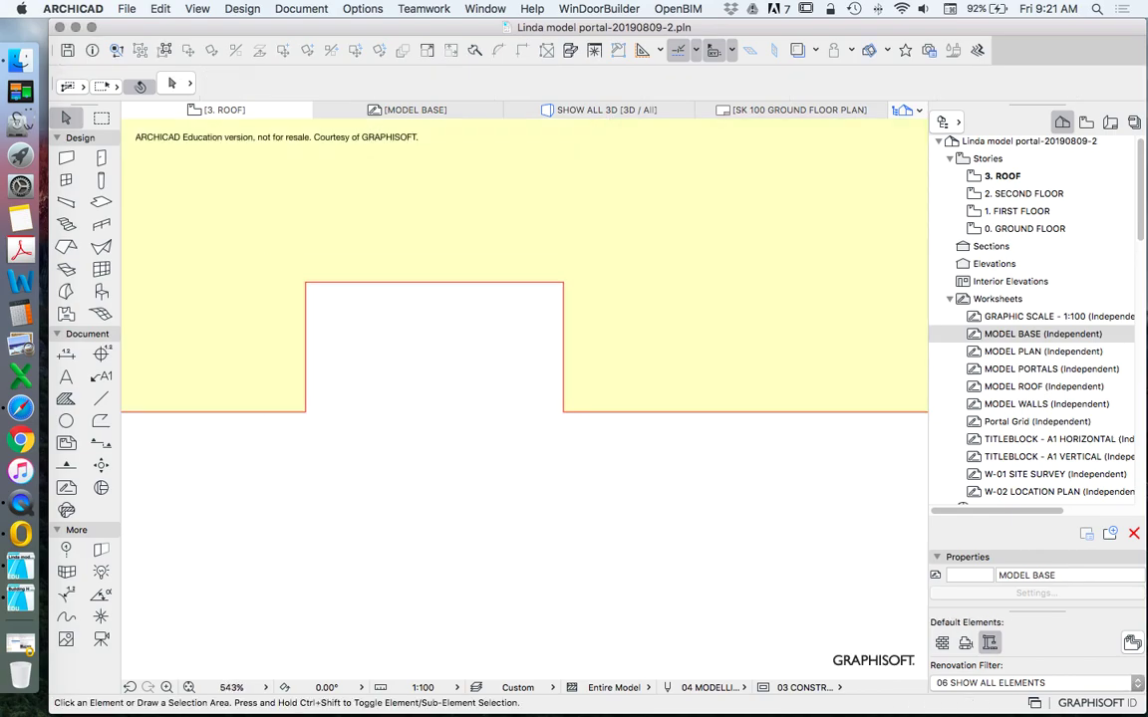
Step: Remove the thin sliver closing the second slot from the left end of the base slab's lower edge
scroll(529, 366, down, 10)
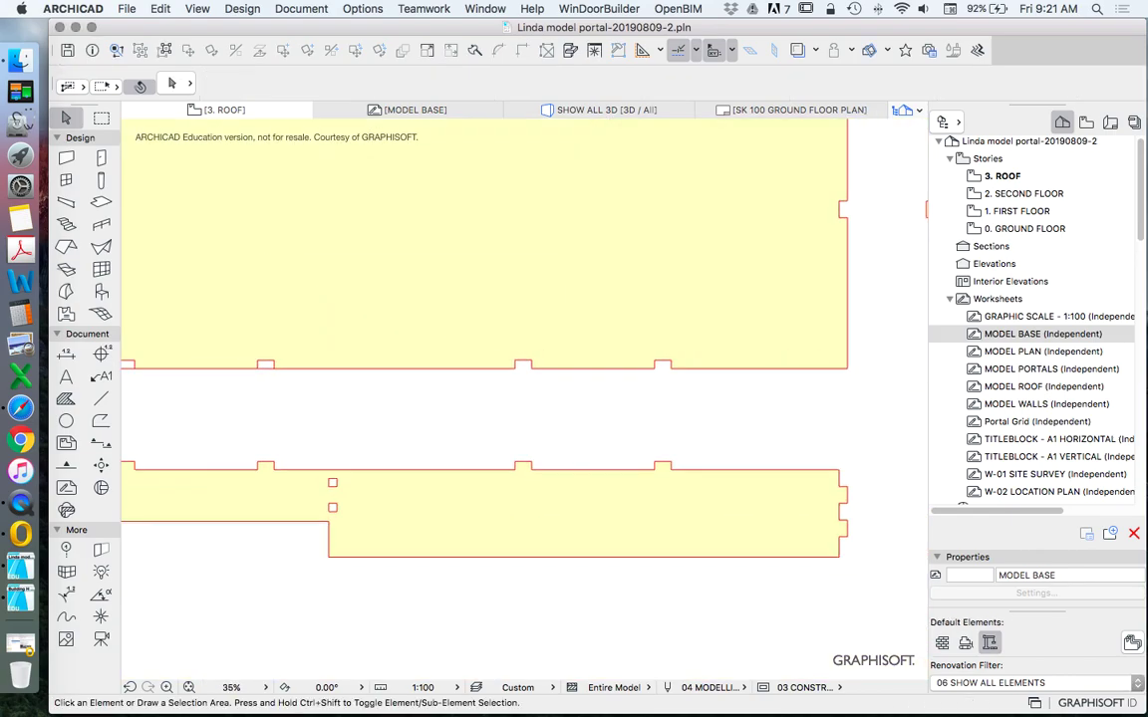
scroll(549, 349, down, 3)
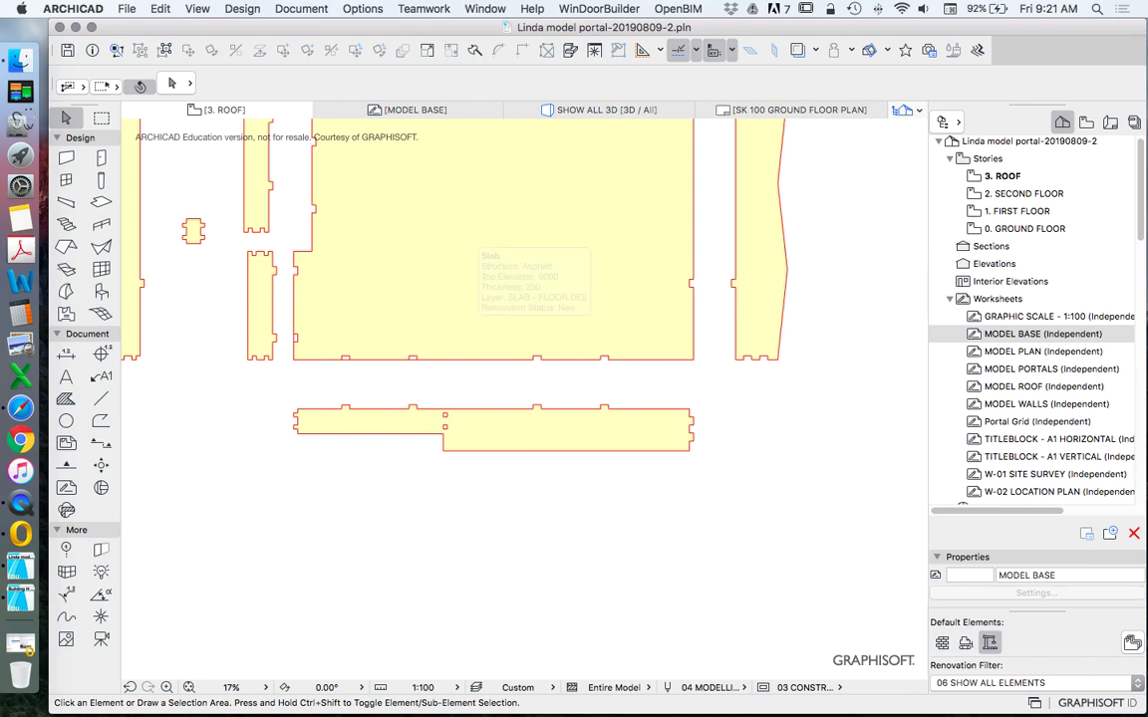
scroll(432, 357, up, 3)
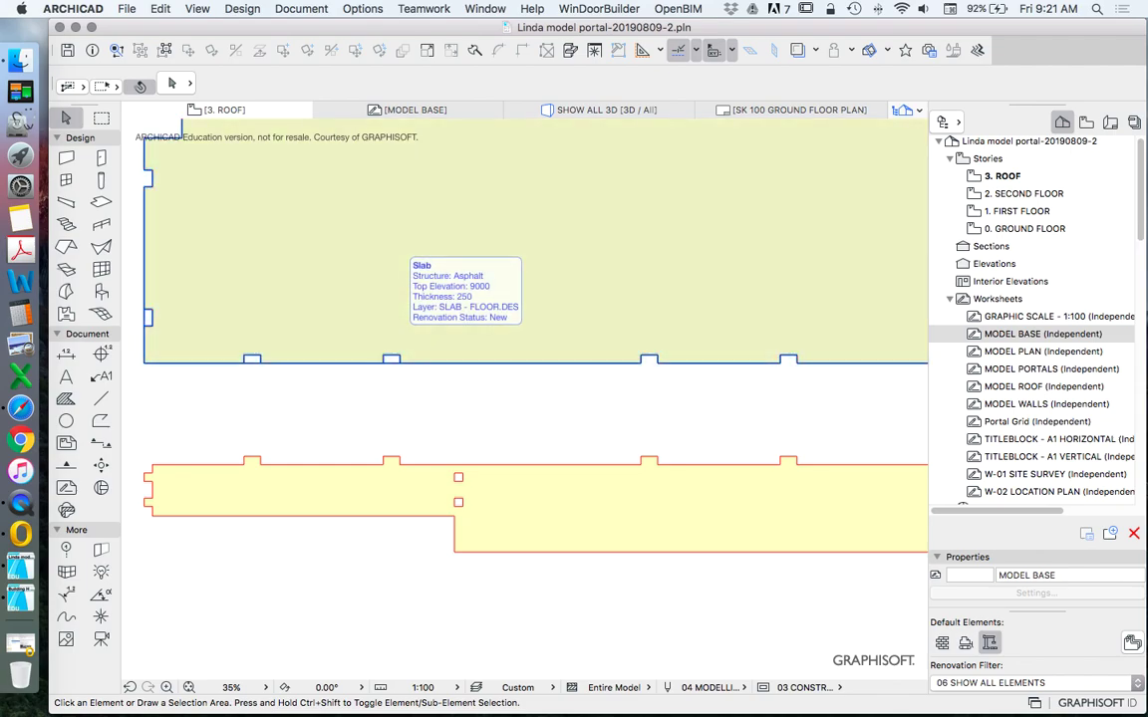
scroll(399, 407, up, 10)
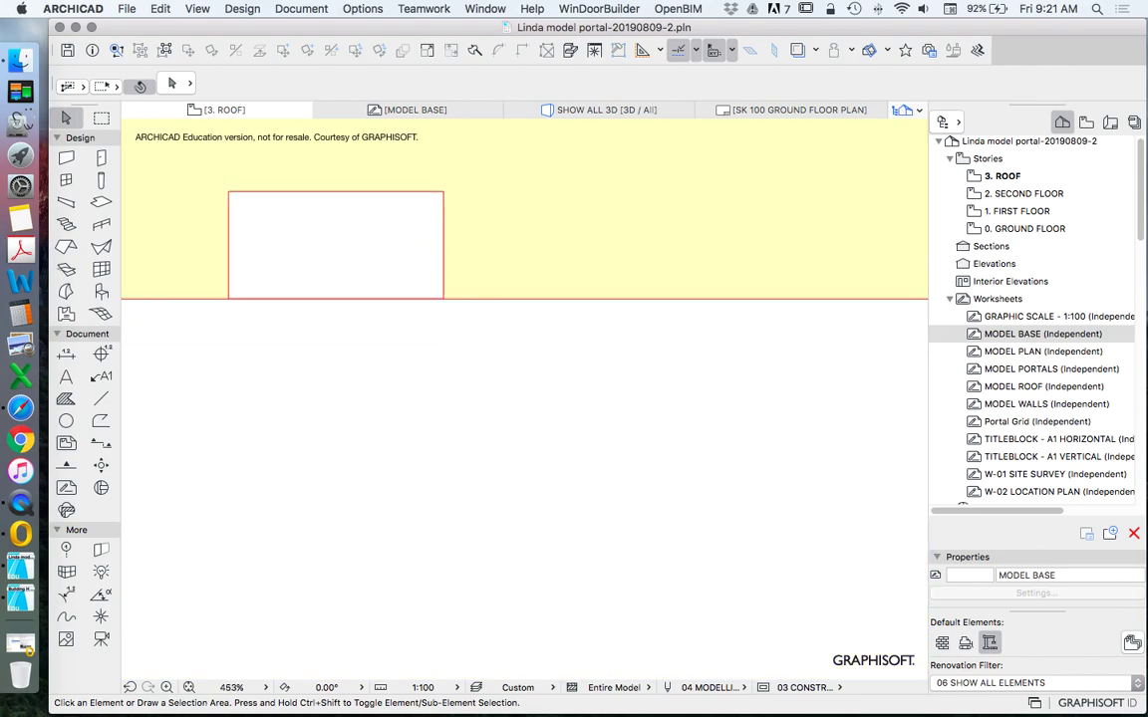
scroll(399, 274, up, 10)
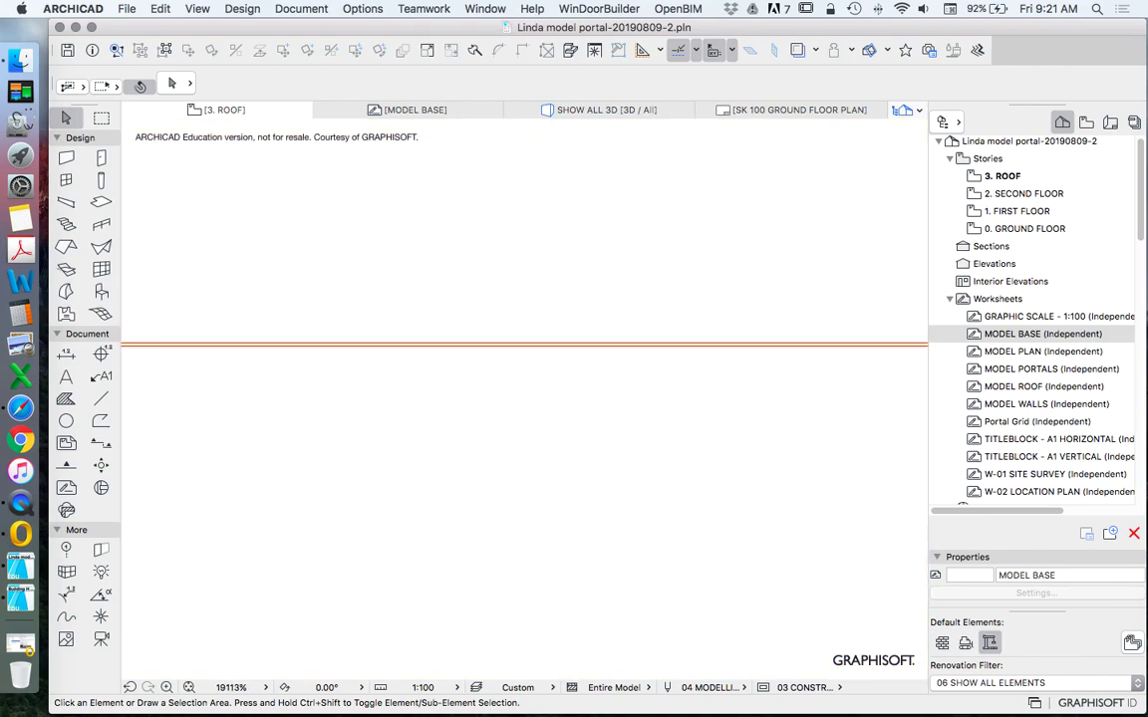
click(399, 344)
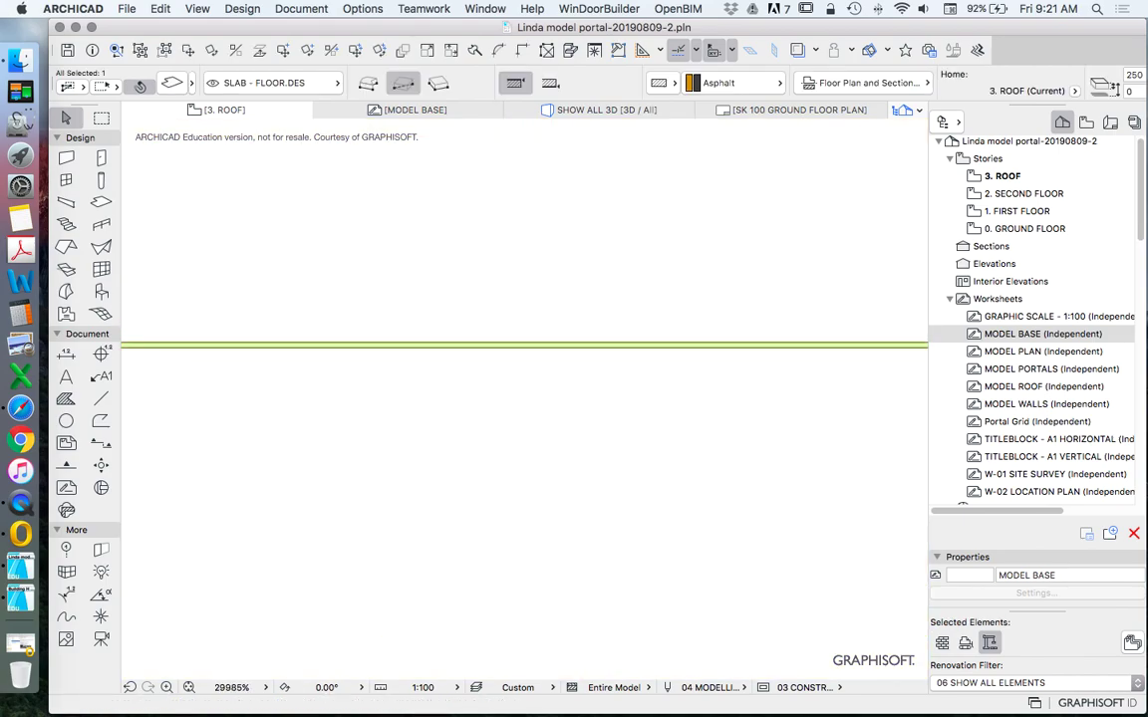
key(Escape)
click(505, 345)
click(505, 344)
click(506, 354)
scroll(594, 402, down, 15)
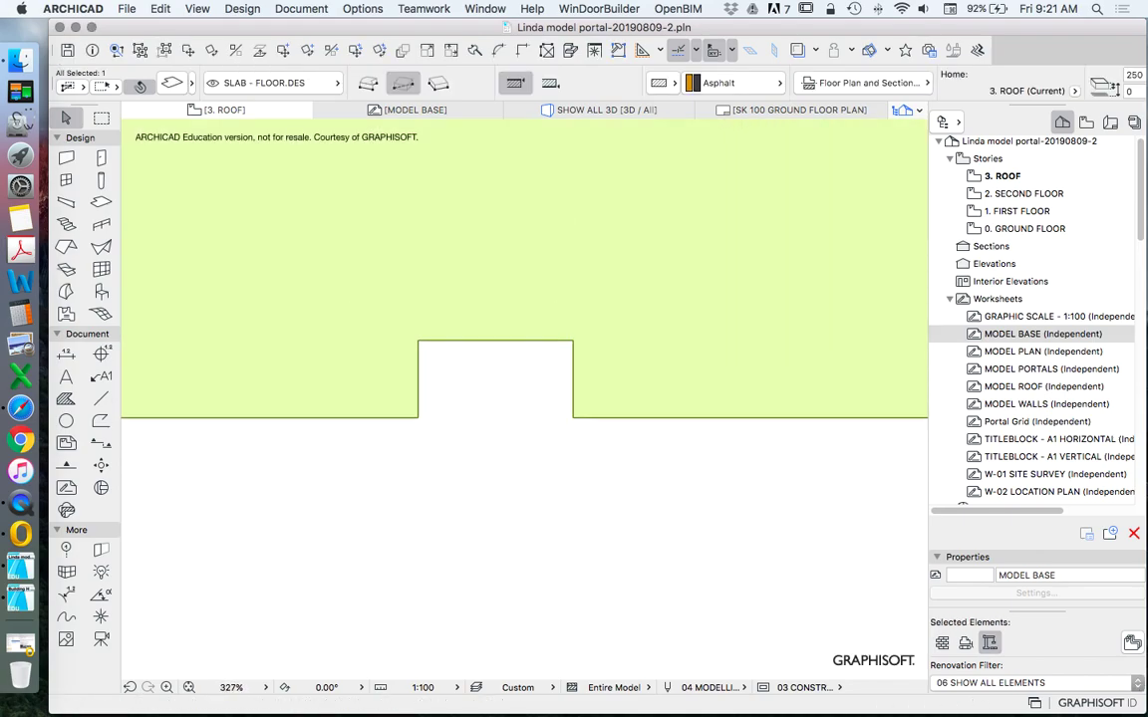
Step: Remove the thin sliver closing the leftmost slot in the base slab's lower edge and clear the selection
scroll(428, 398, up, 15)
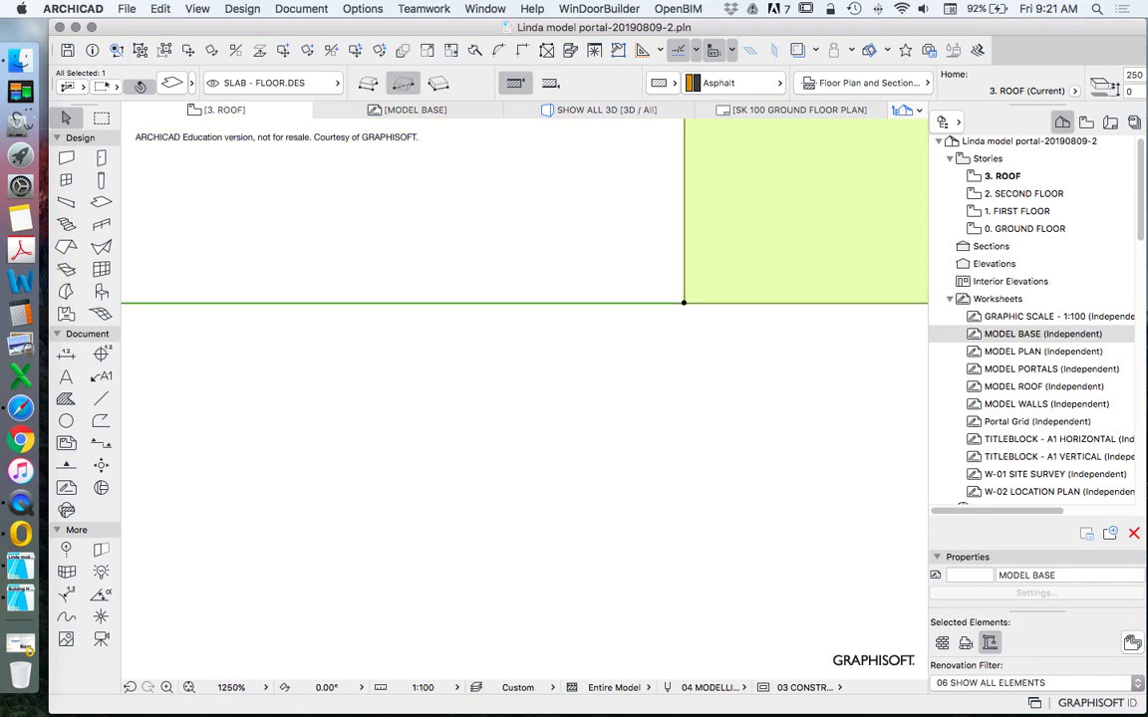
scroll(564, 317, up, 3)
key(Escape)
click(564, 344)
click(564, 345)
click(564, 352)
key(Escape)
scroll(488, 447, down, 15)
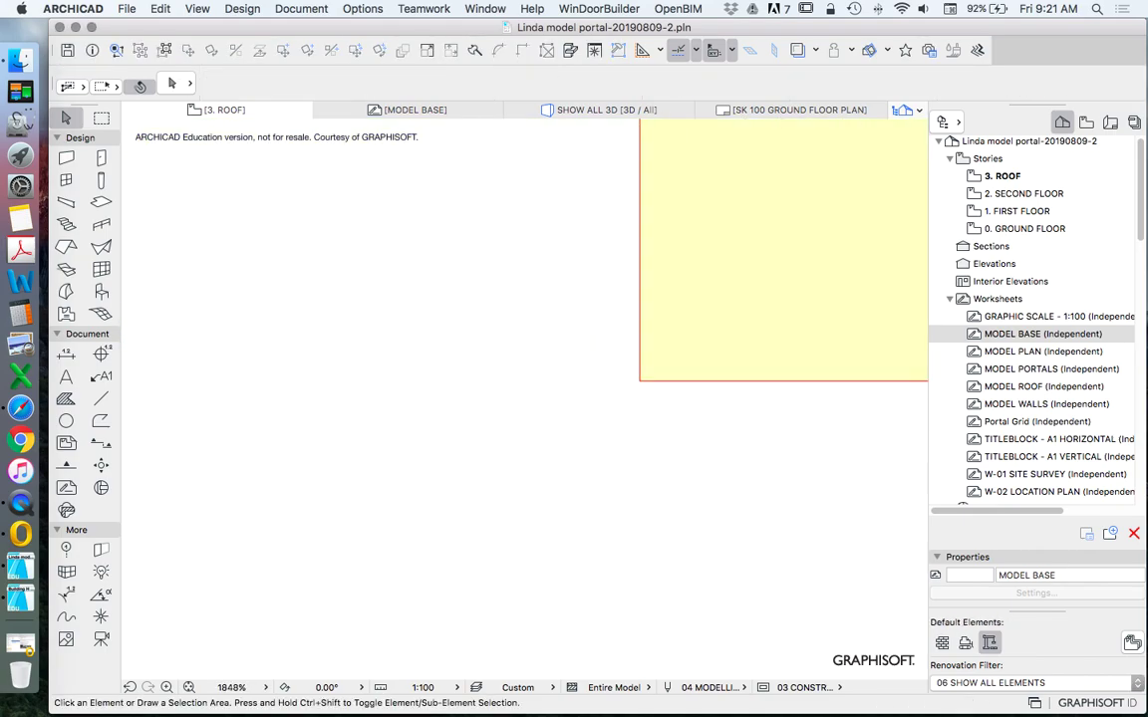
Step: Show the trace reference, compare the base slab's outline and slots with the worksheet, and hide the reference again
scroll(527, 190, up, 2)
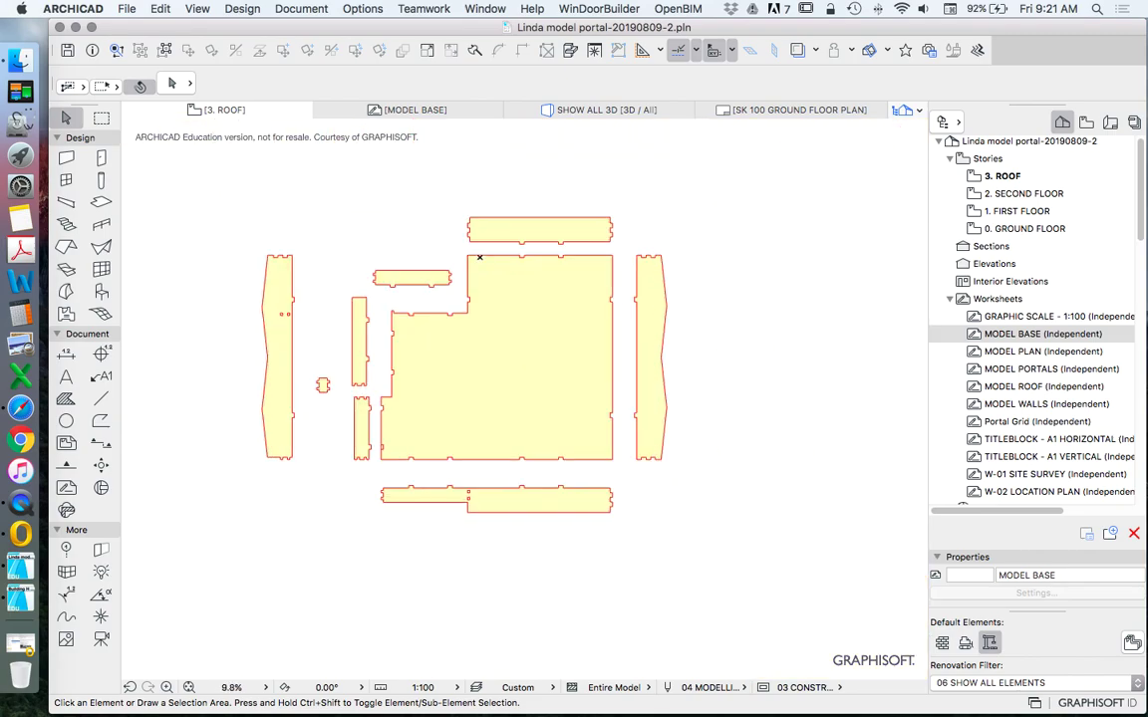
click(506, 143)
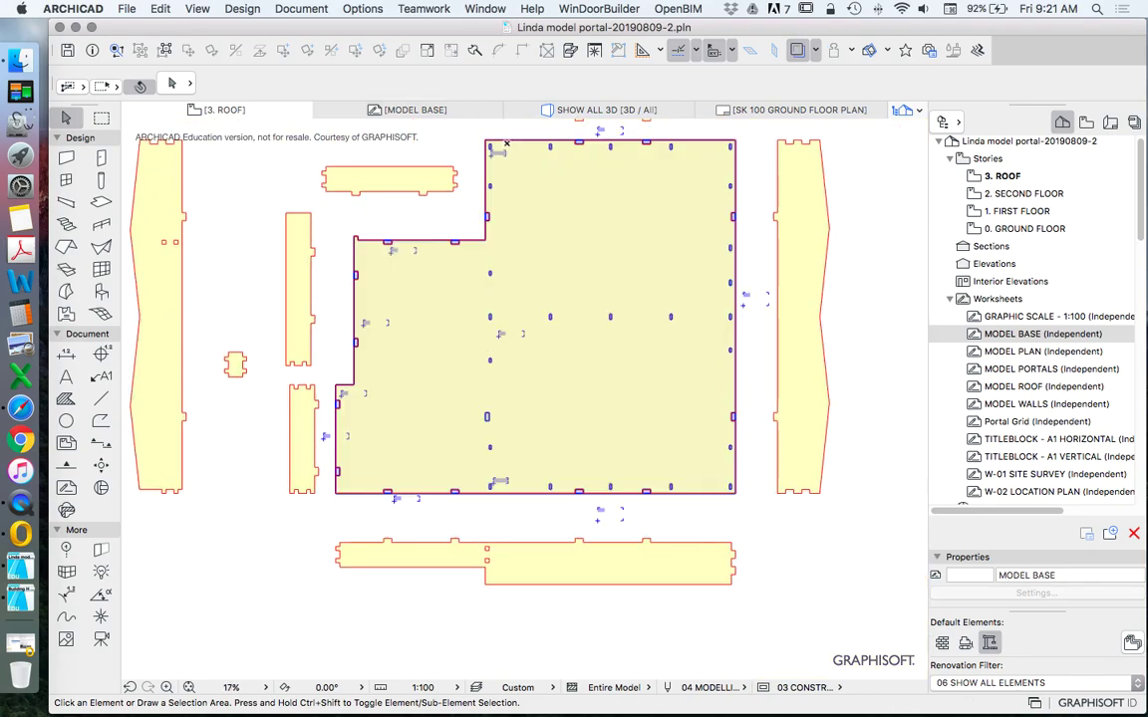
scroll(544, 392, down, 2)
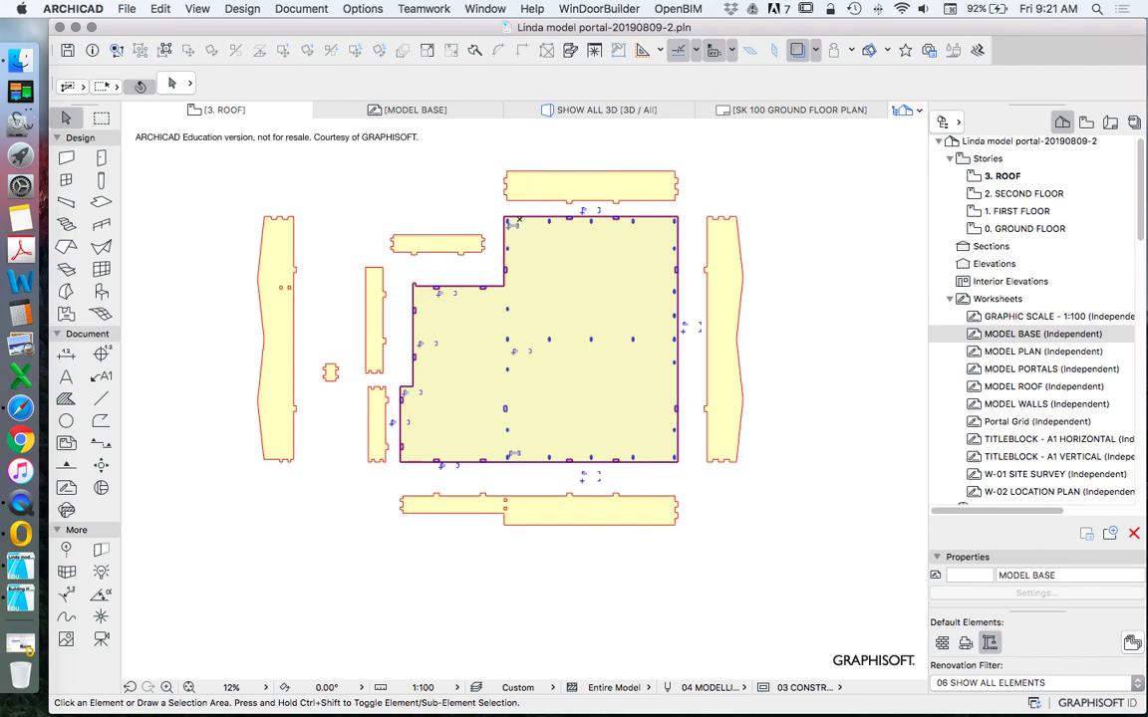
scroll(518, 220, up, 1)
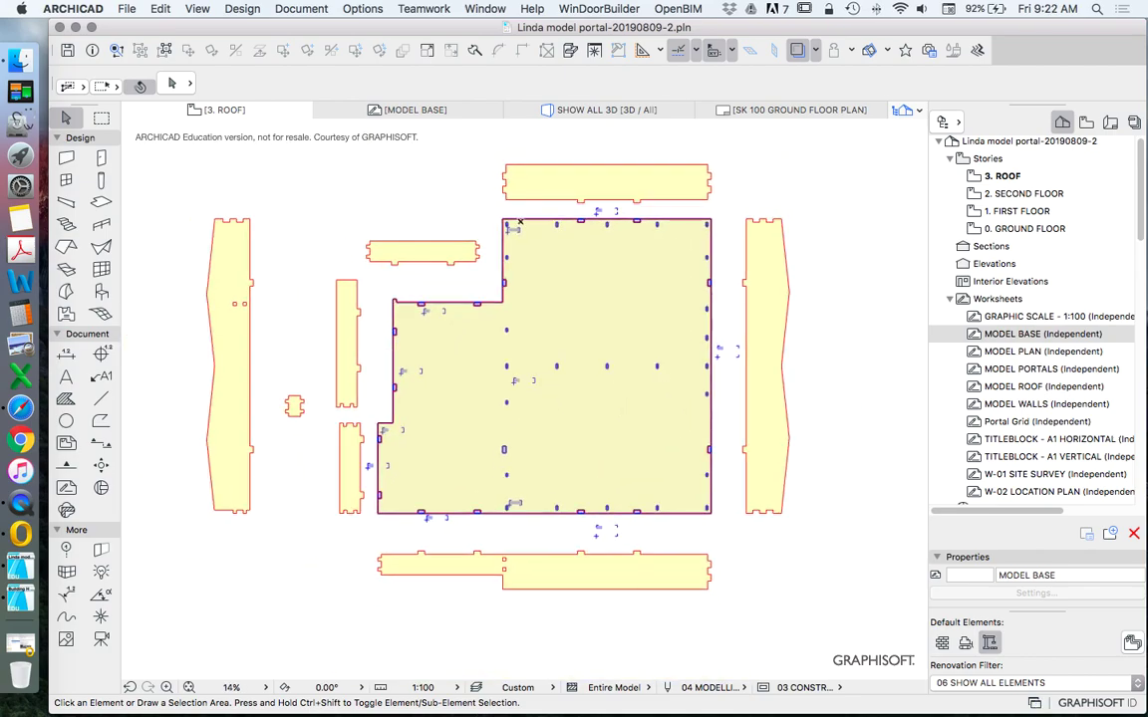
key(Escape)
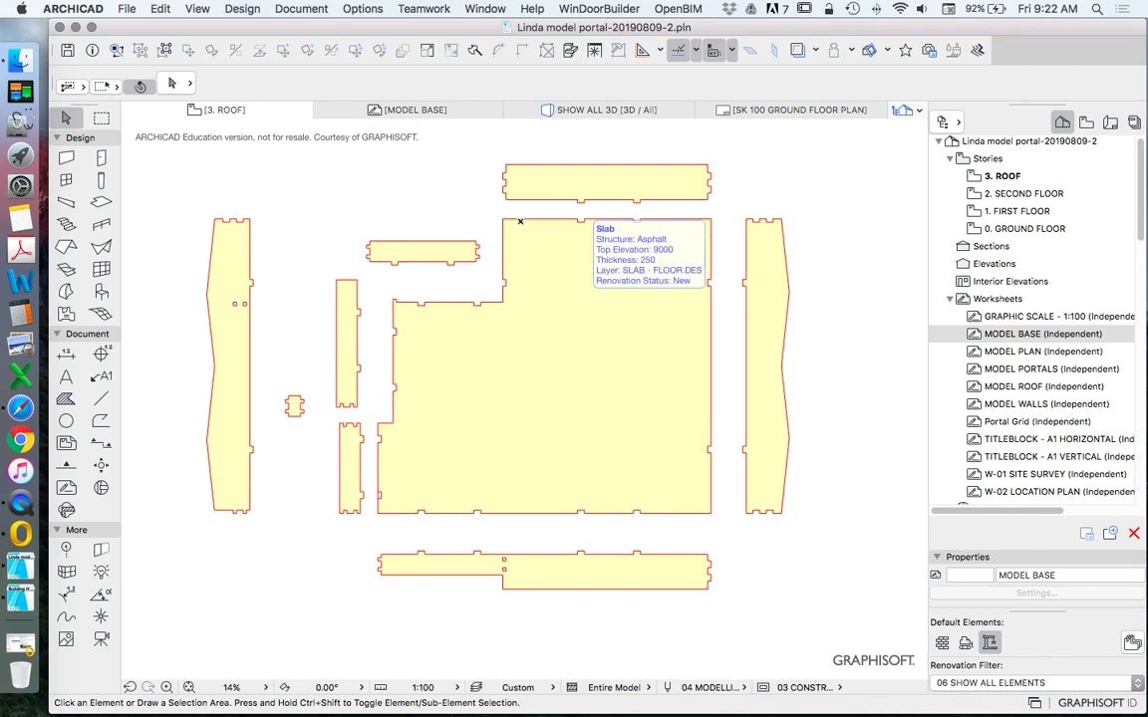
Step: Open the base slab's selection settings and enable surface overrides for its top, edge and bottom
scroll(519, 221, down, 2)
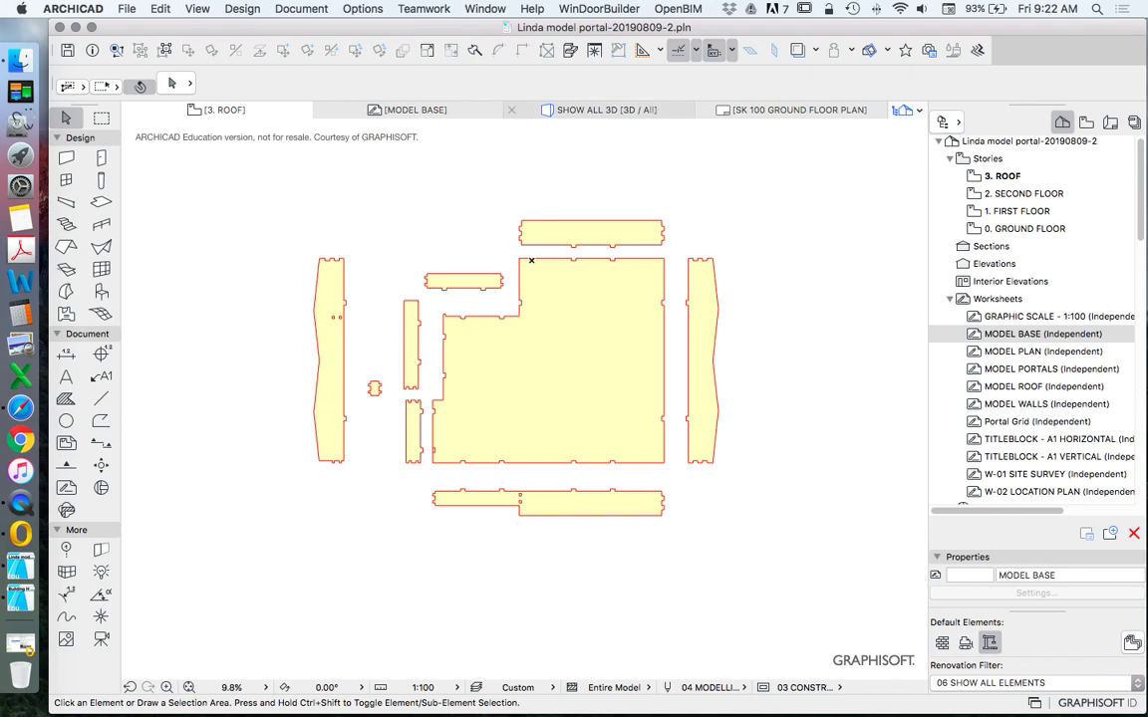
scroll(531, 260, down, 2)
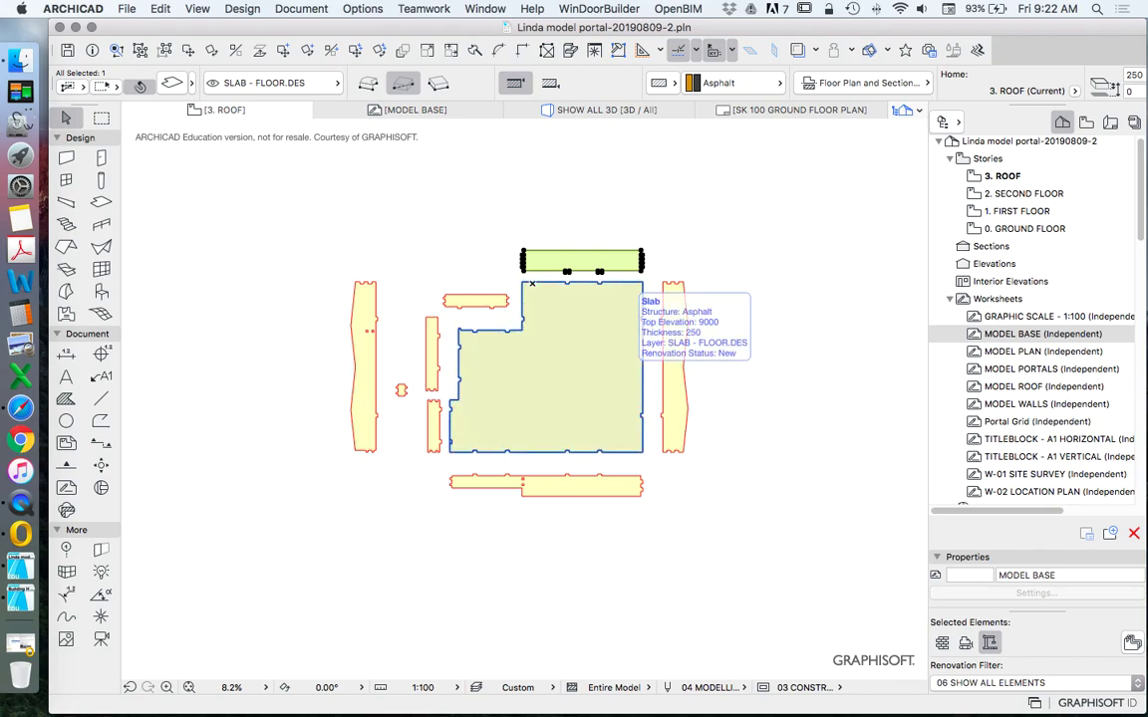
click(532, 284)
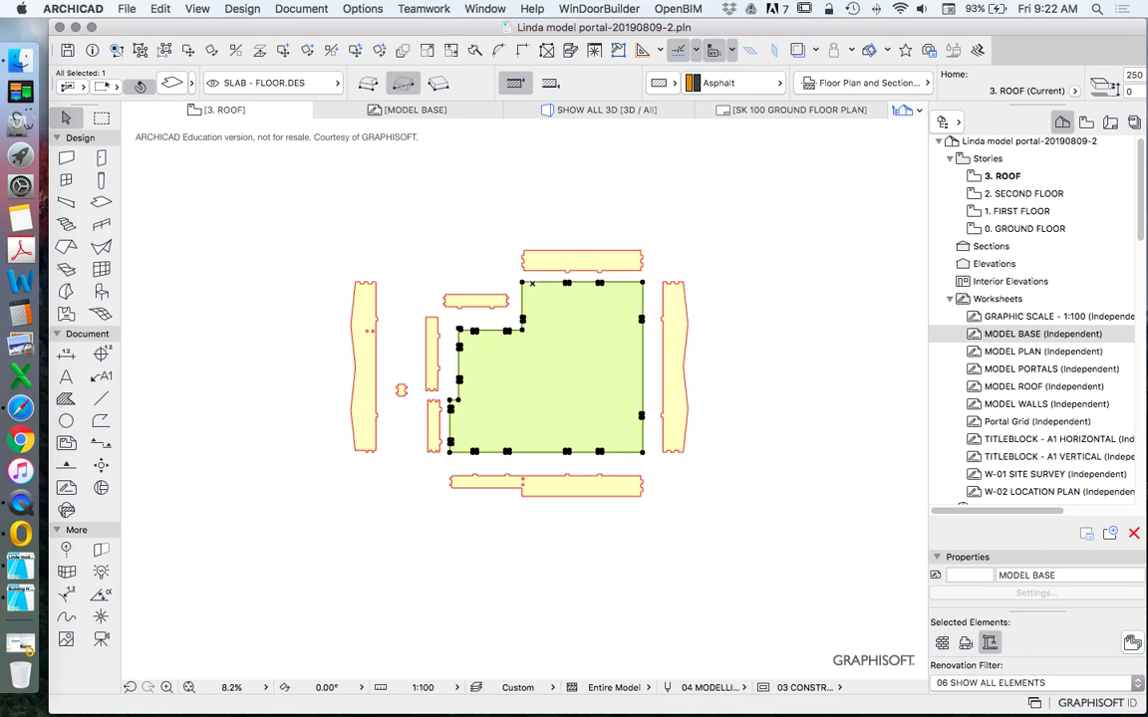
click(141, 87)
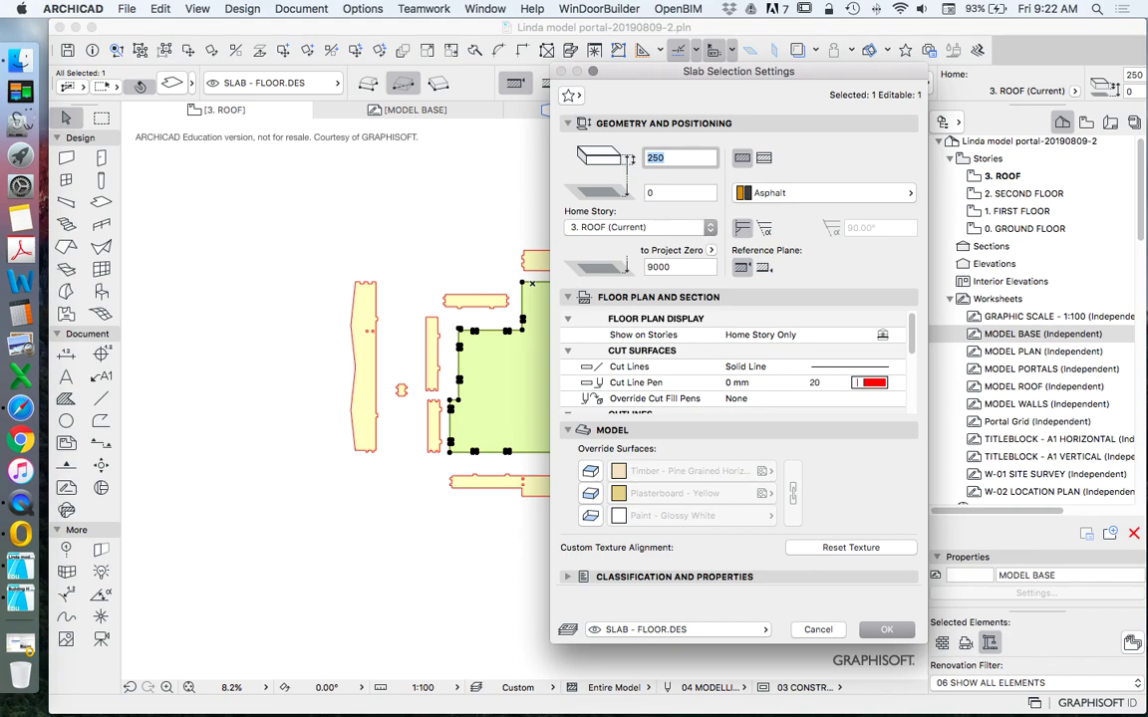
scroll(697, 363, down, 3)
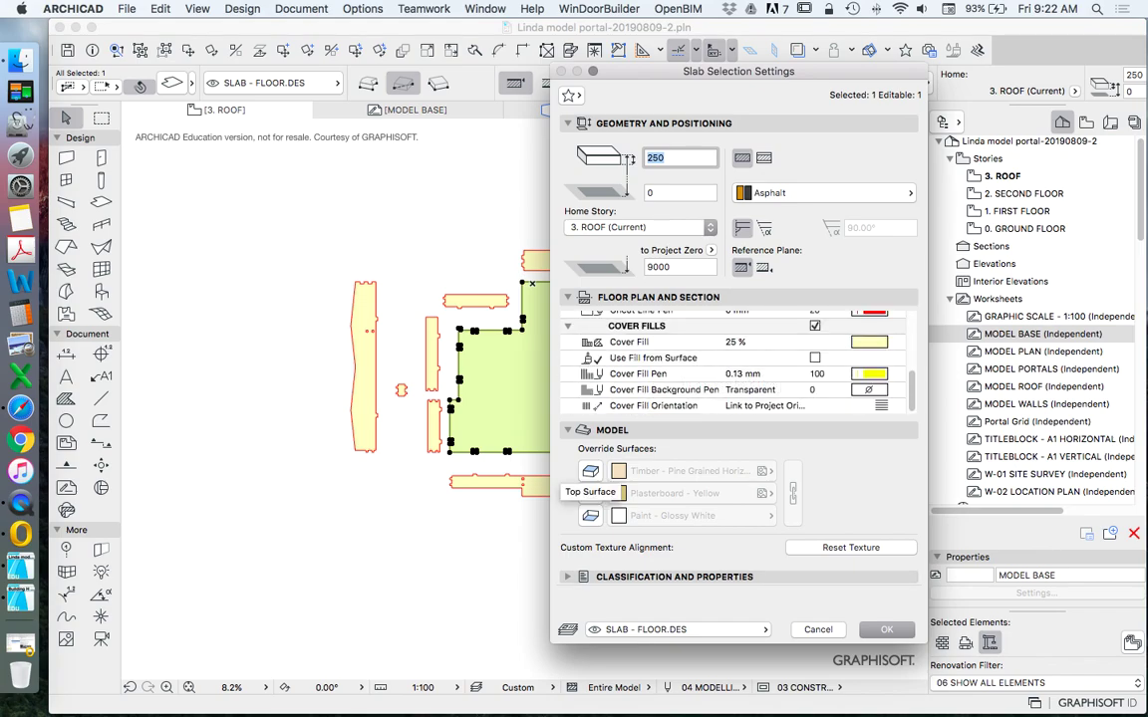
click(590, 493)
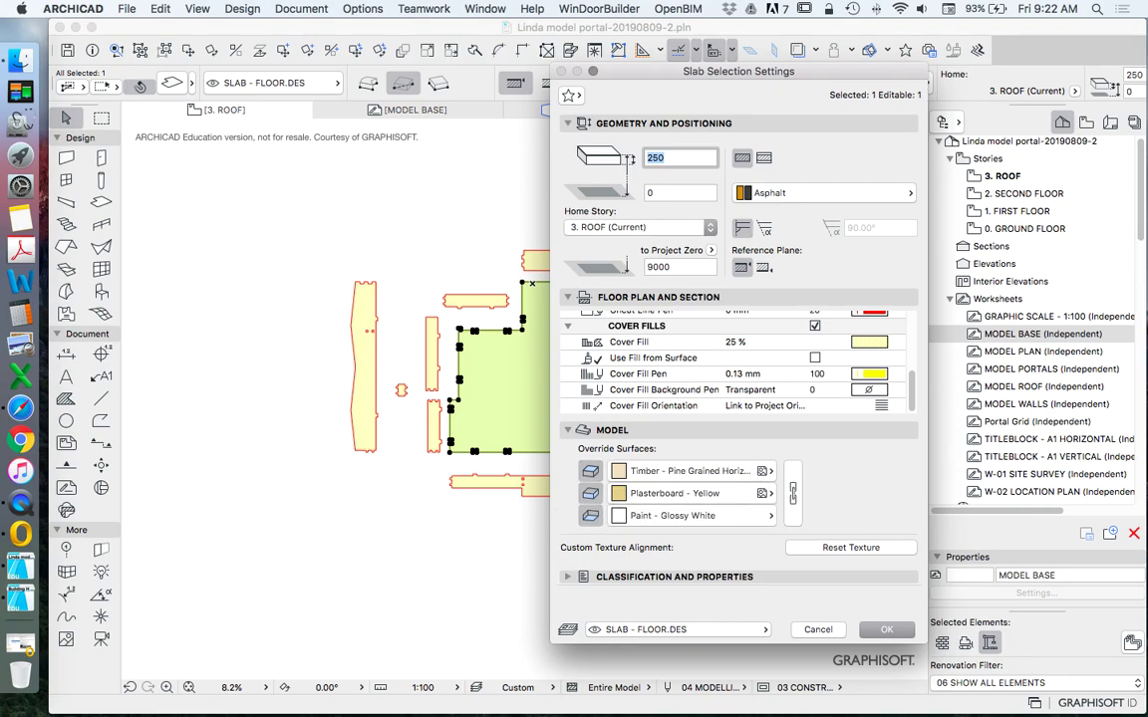
Step: Set the base slab's bottom surface to Timber - Pine Grained Horizontal and its edge surface to Paint - Cadmium Yellow, and apply
click(687, 493)
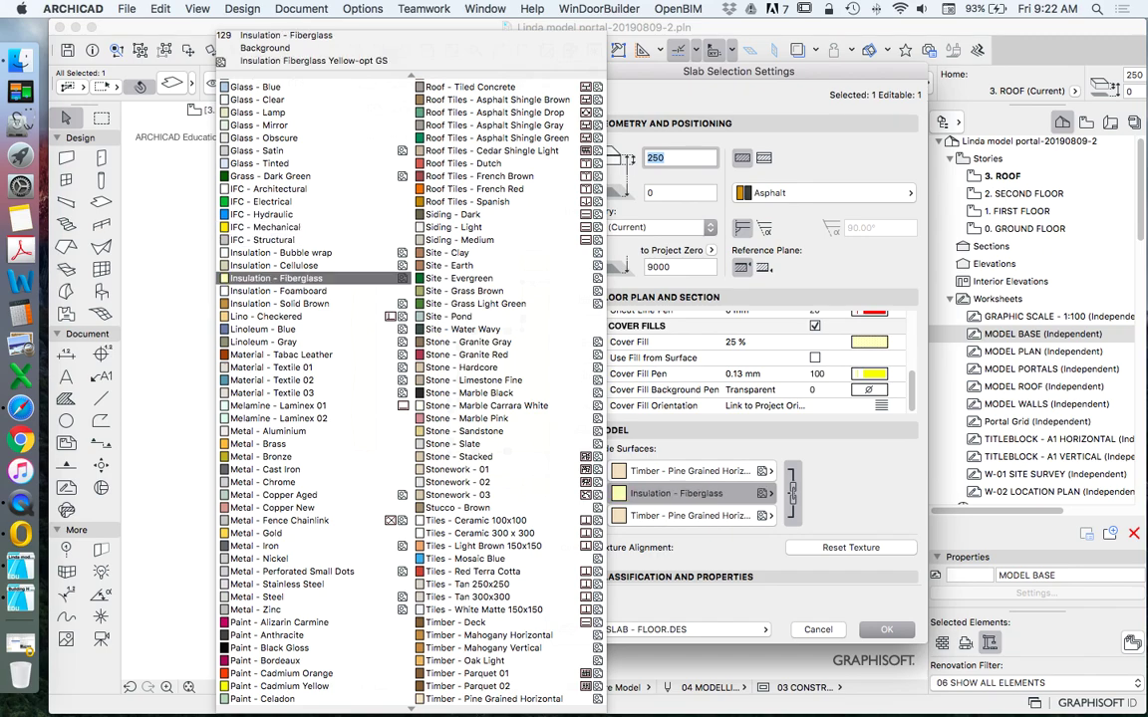
scroll(312, 530, down, 5)
key(Up)
key(Up)
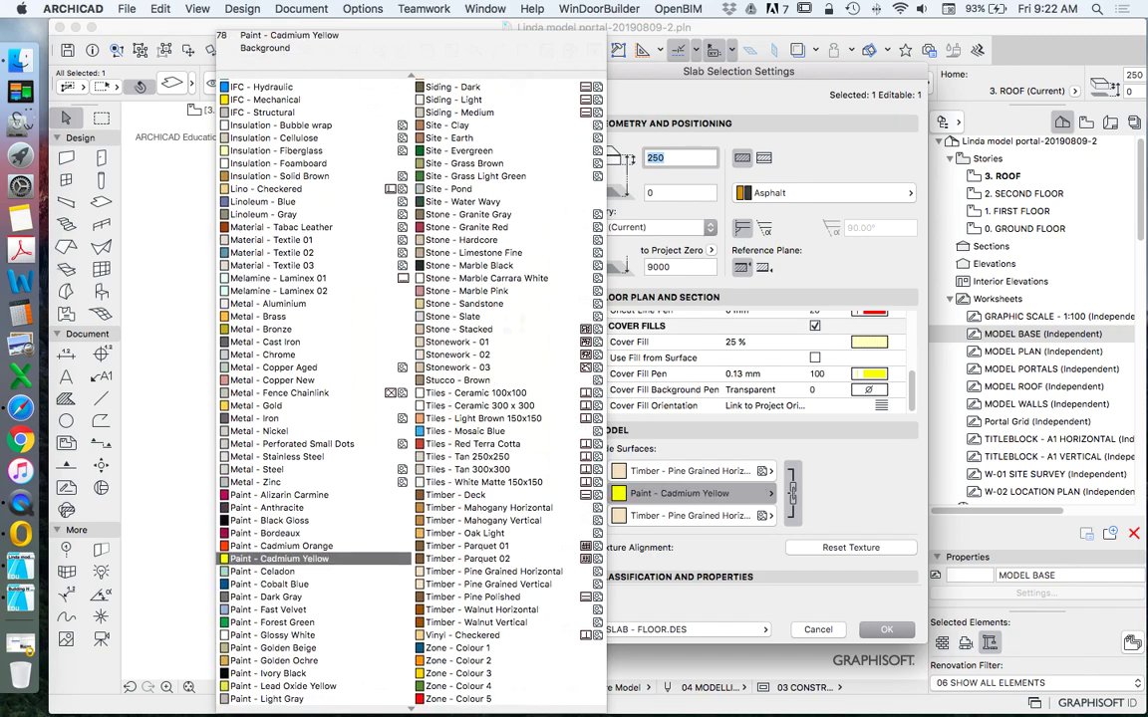
key(Return)
key(Return)
key(Escape)
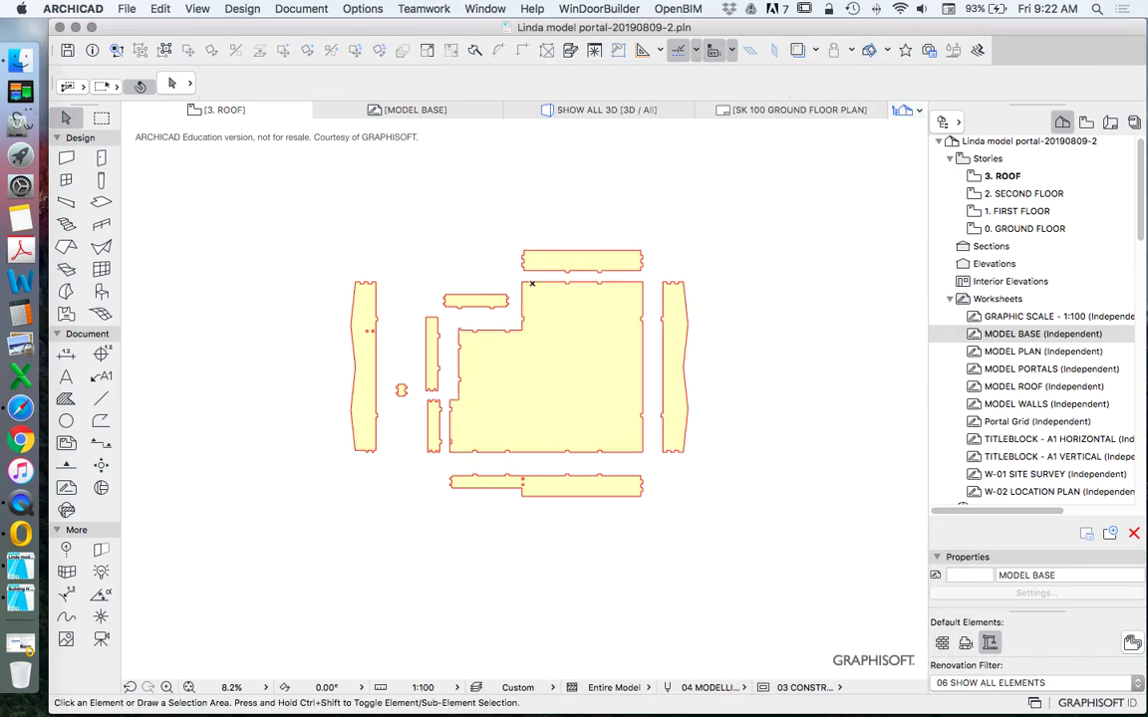
Step: Open the selection settings of the panel slab above the base and enable surface overrides for its top, edge and bottom
scroll(474, 294, up, 2)
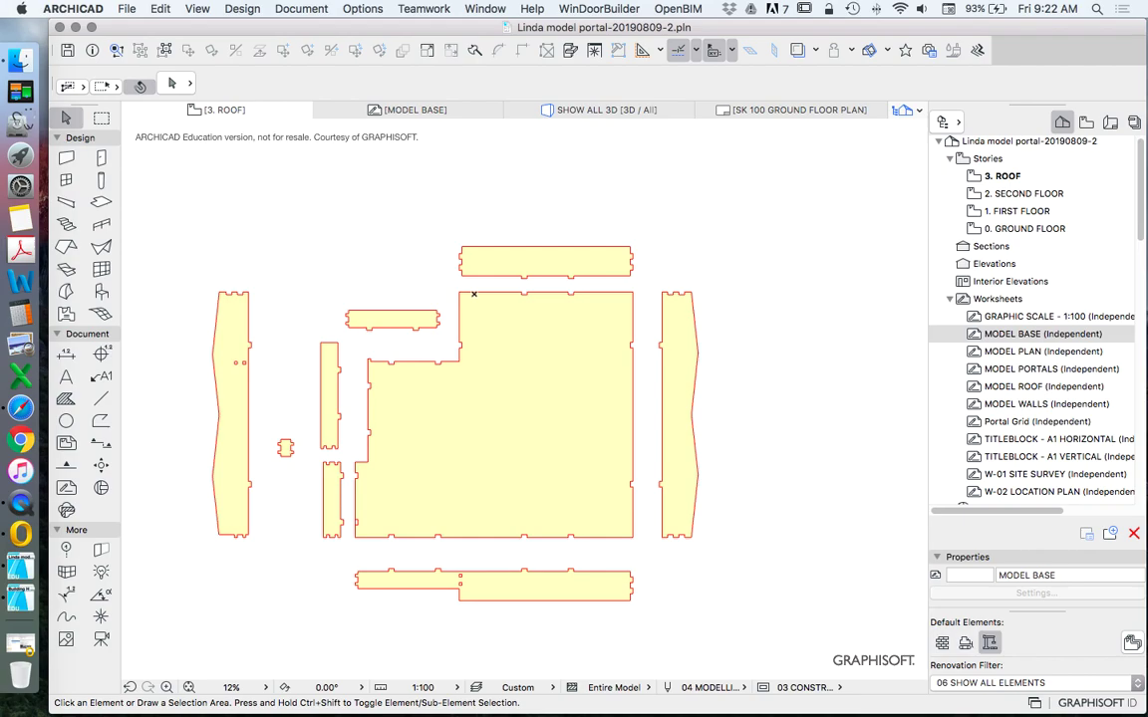
drag(409, 220, 645, 282)
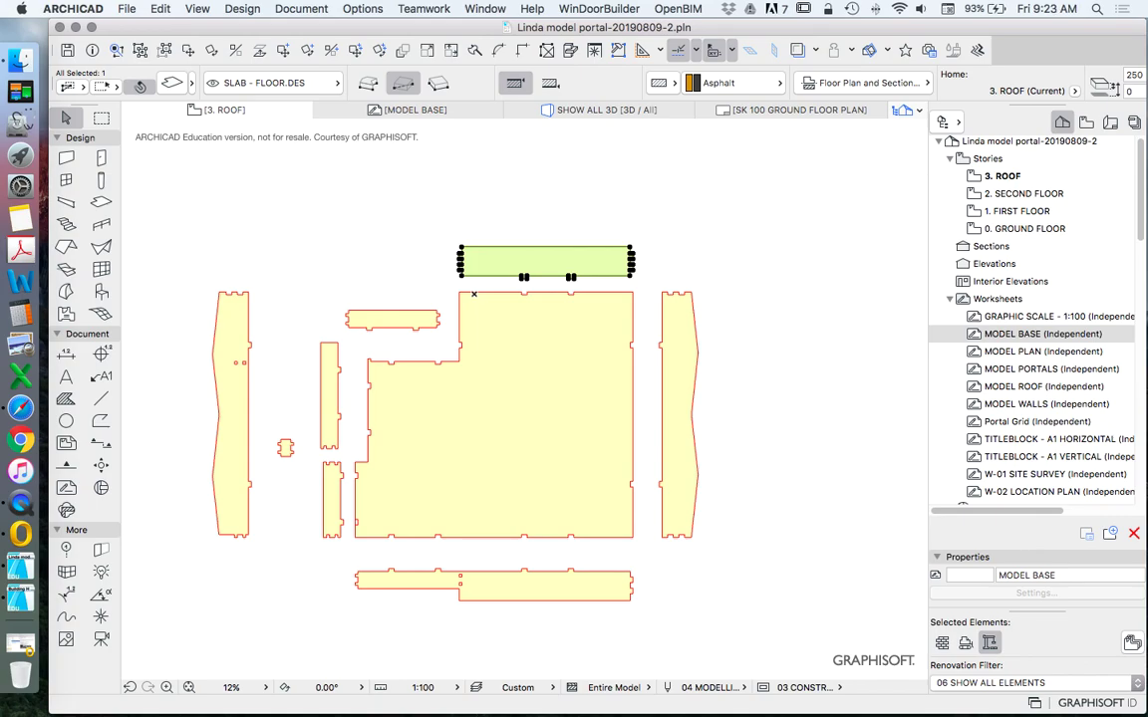
scroll(473, 294, up, 3)
key(Escape)
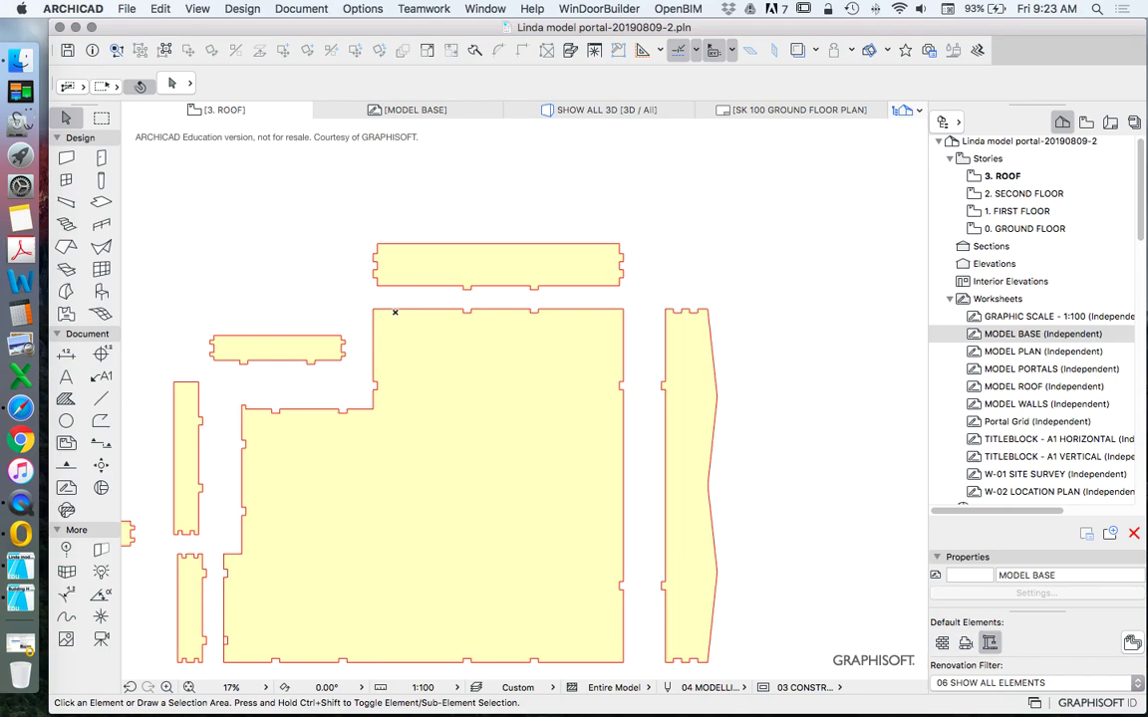
click(618, 285)
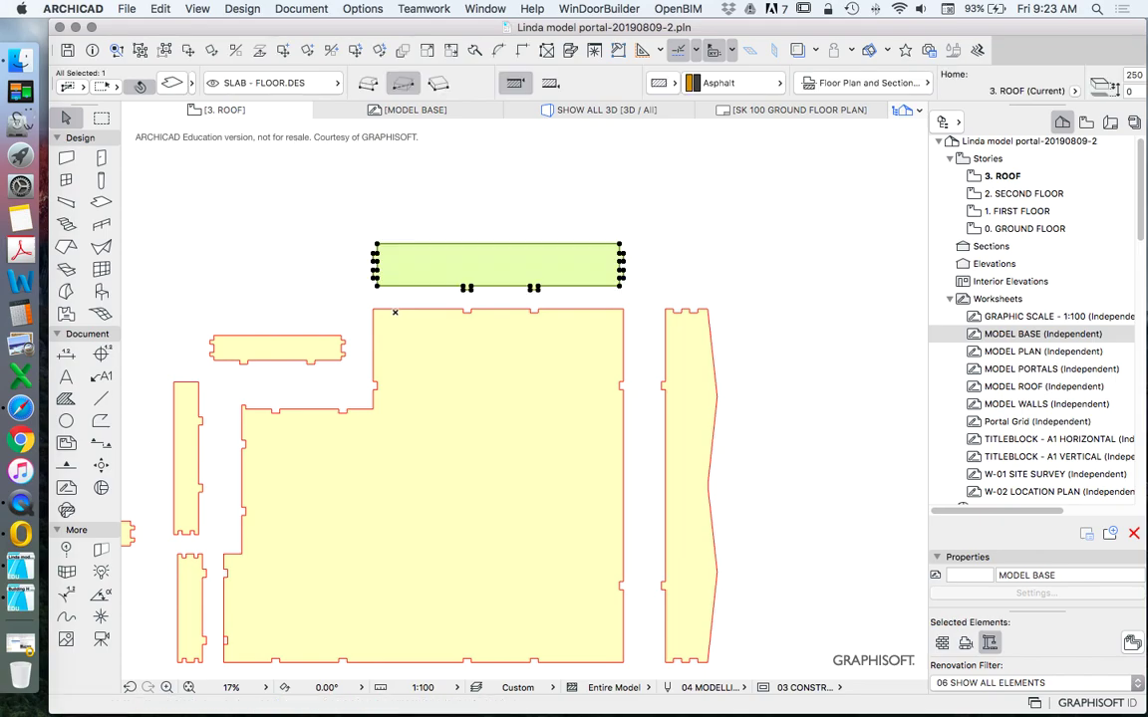
scroll(635, 290, down, 5)
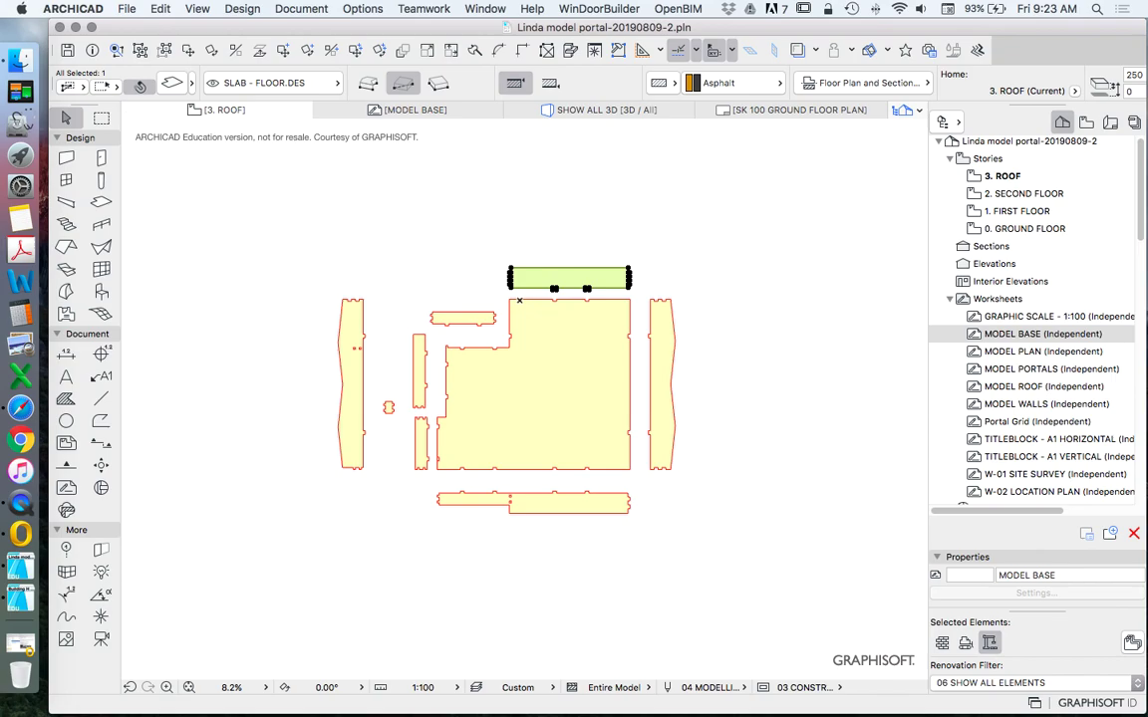
key(super+t)
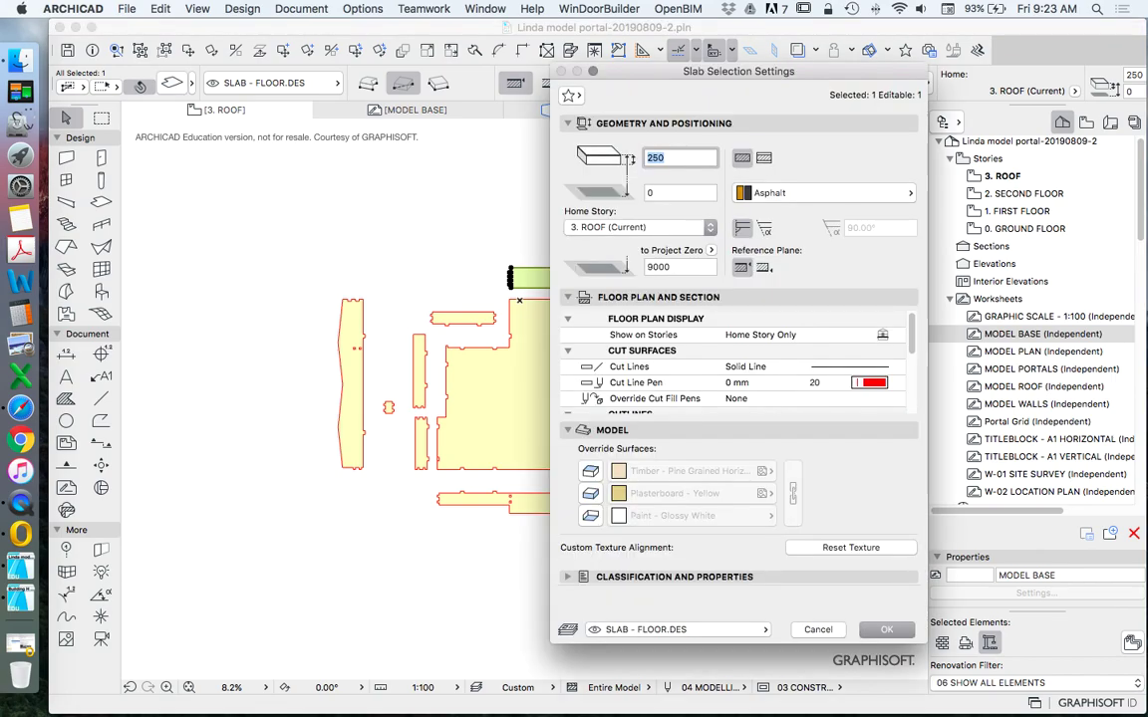
click(590, 470)
click(590, 515)
click(589, 515)
click(590, 493)
click(590, 515)
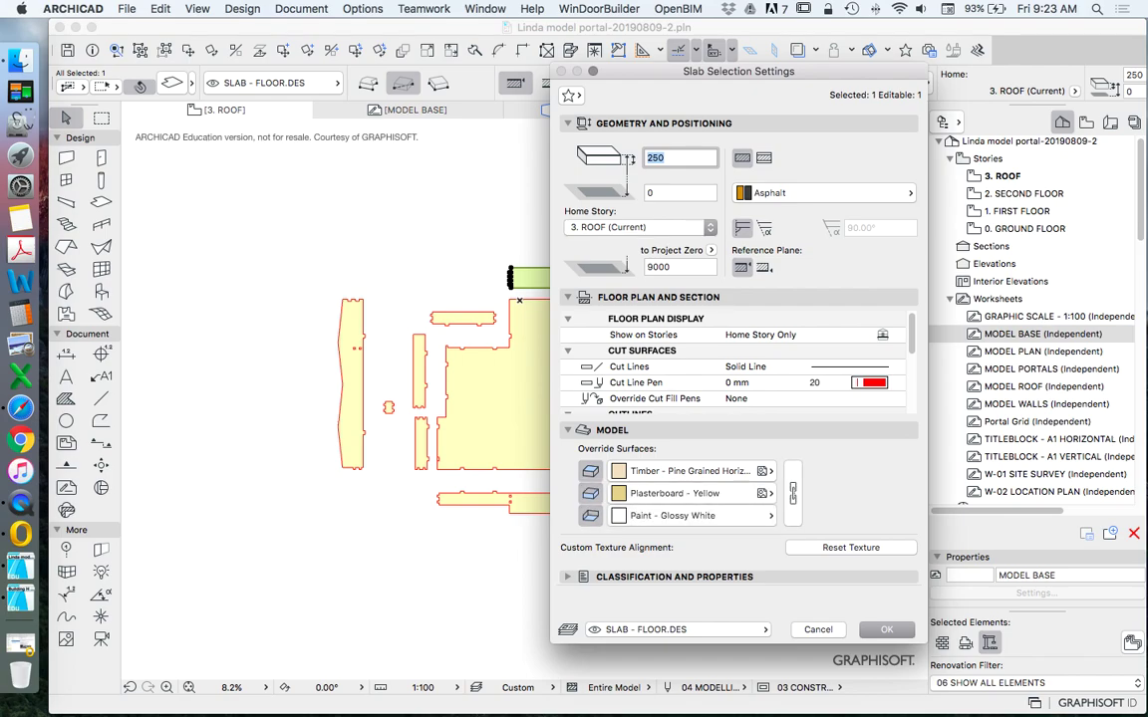
Step: Link the upper panel slab's three surface overrides and set them all to Paint - Cadmium Orange
click(792, 493)
click(690, 493)
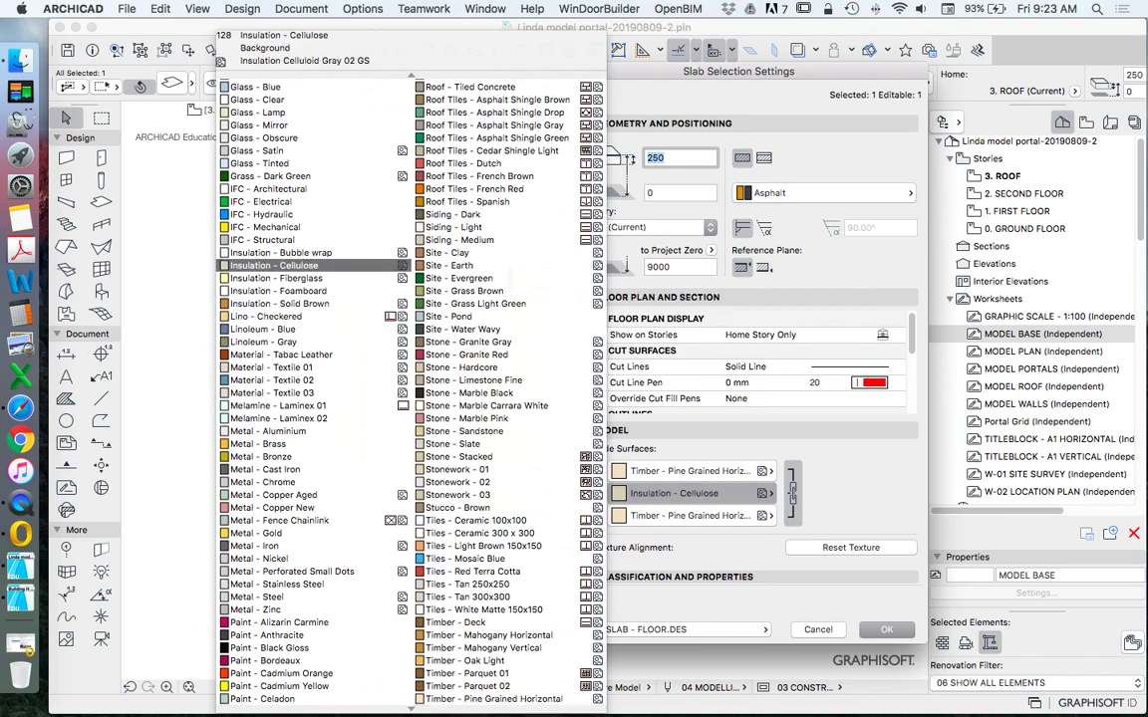
scroll(312, 264, down, 5)
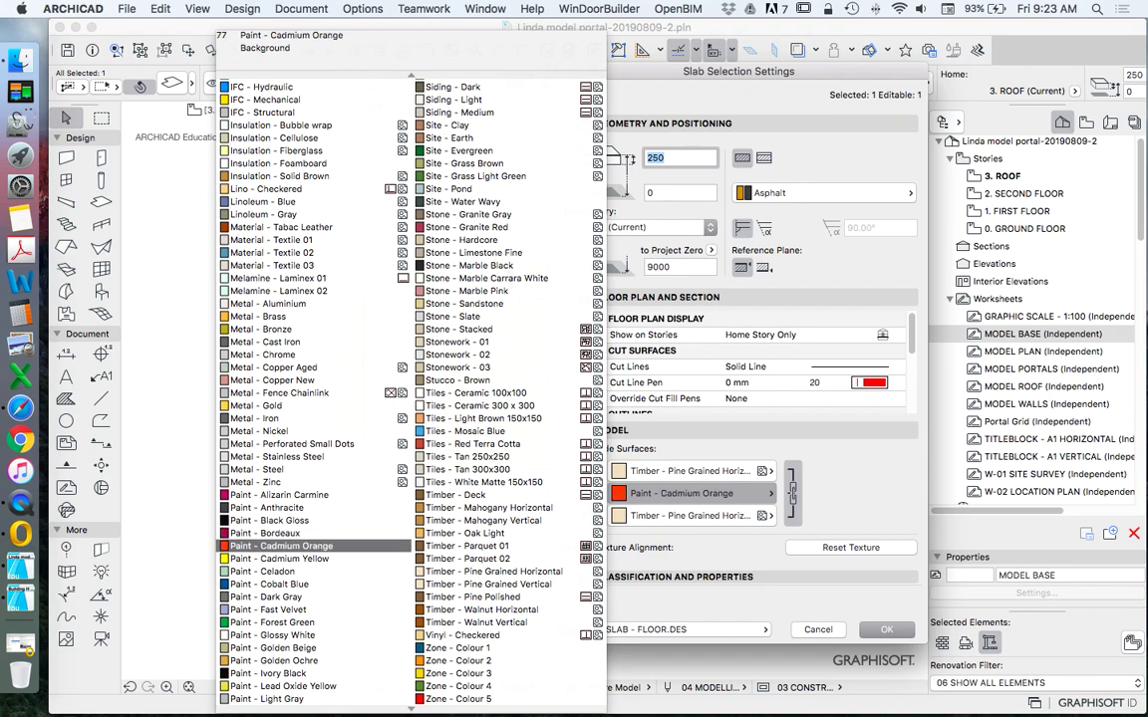
click(281, 546)
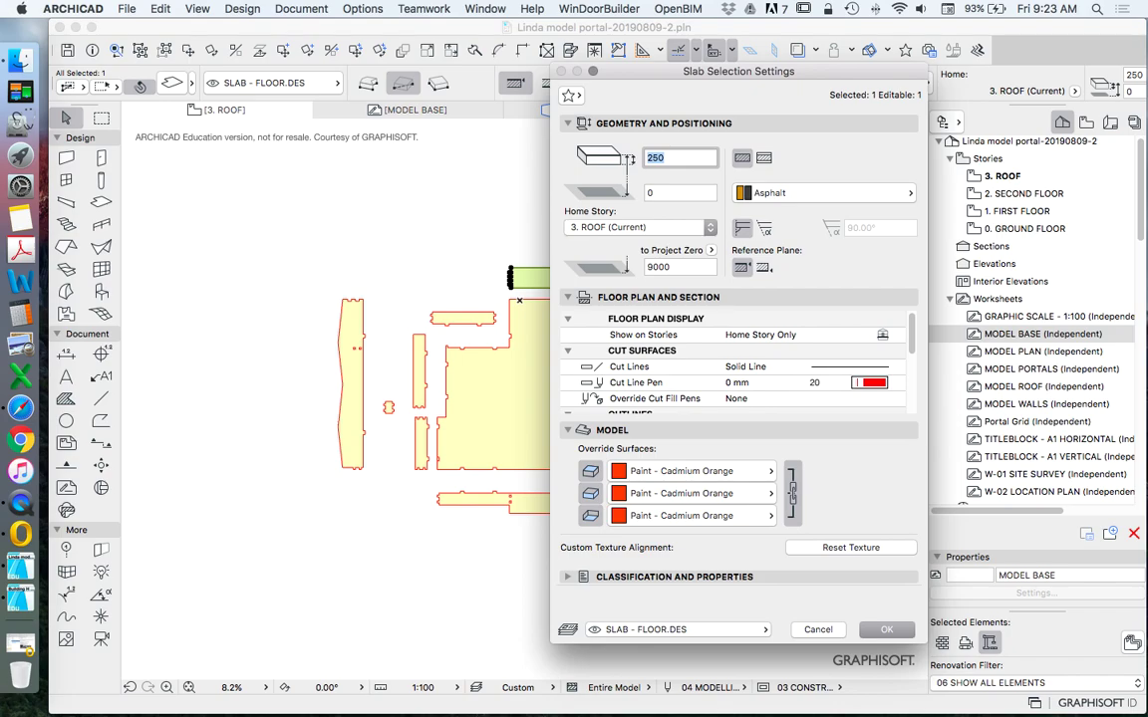
Step: Set the upper panel slab's cover fill pen to 3, apply the settings and clear the selection
scroll(732, 363, down, 5)
click(868, 374)
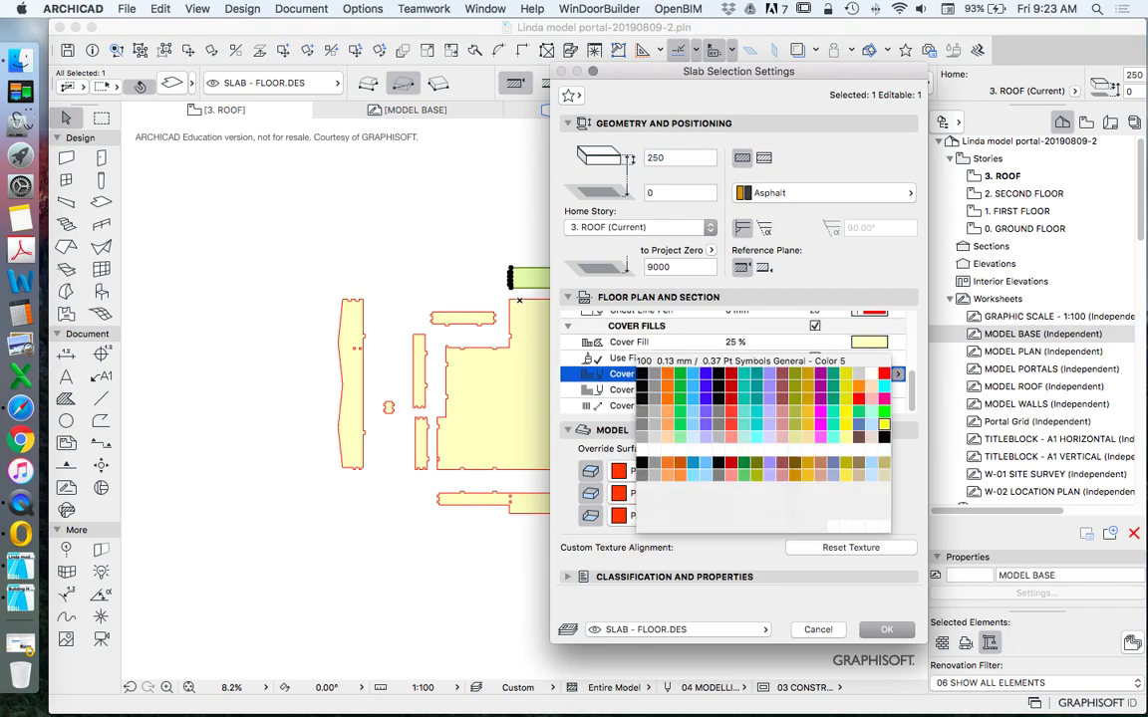
click(884, 424)
click(869, 342)
key(Escape)
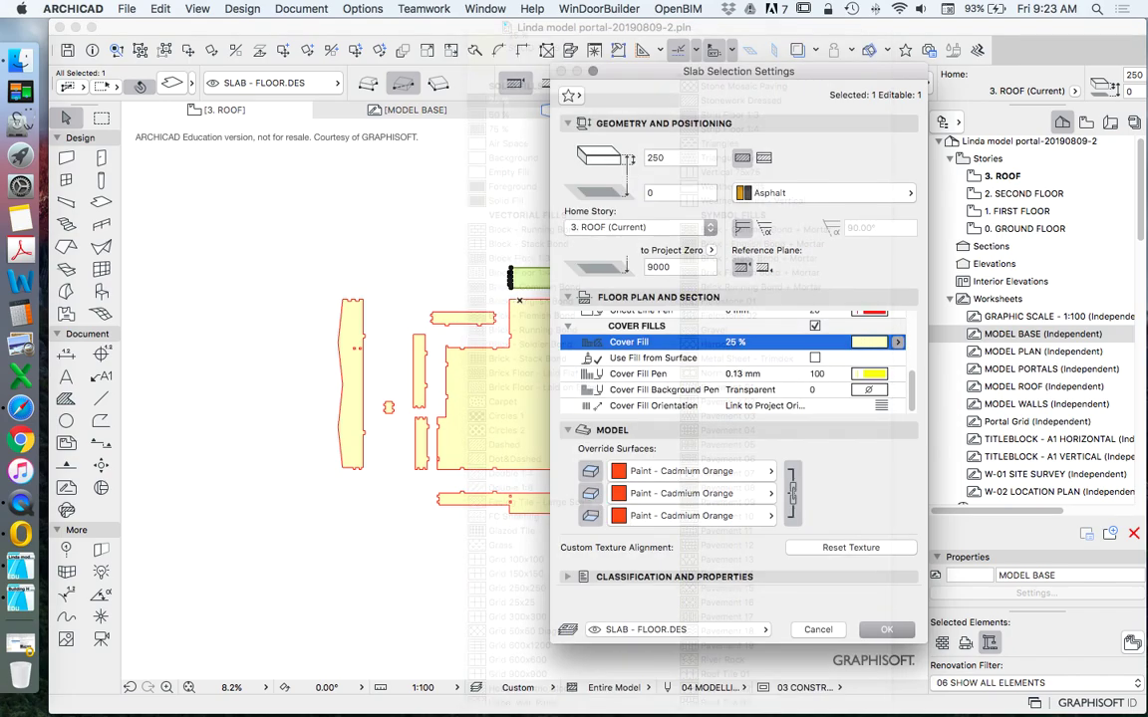
click(868, 373)
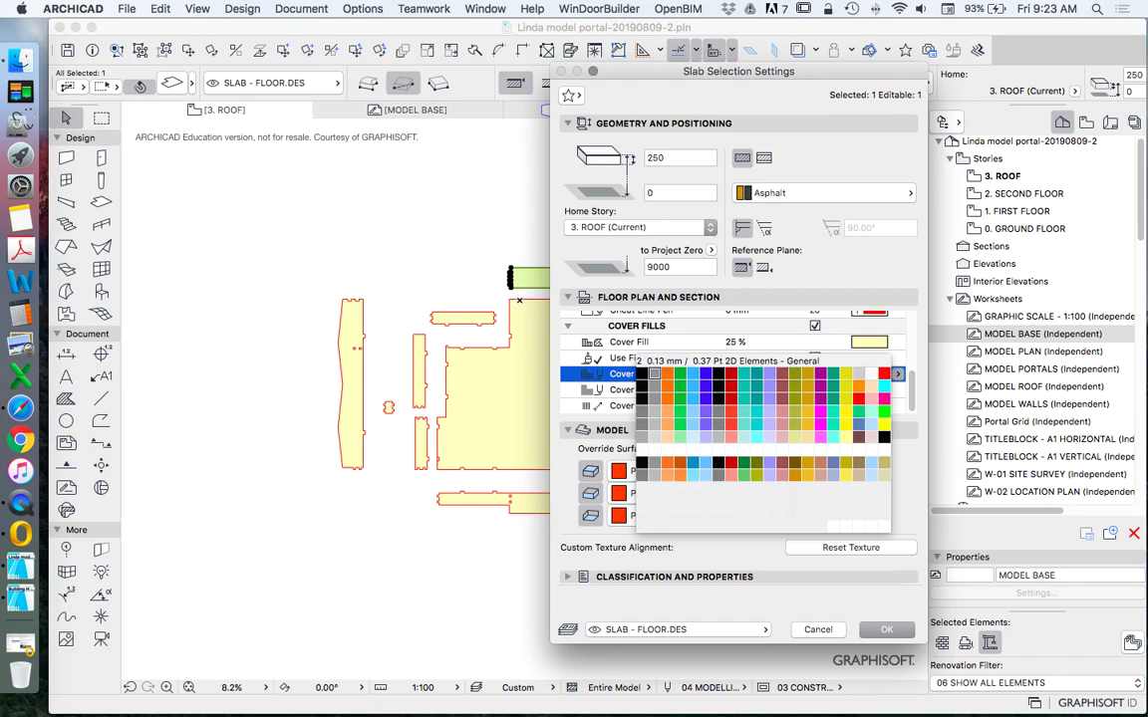
click(666, 373)
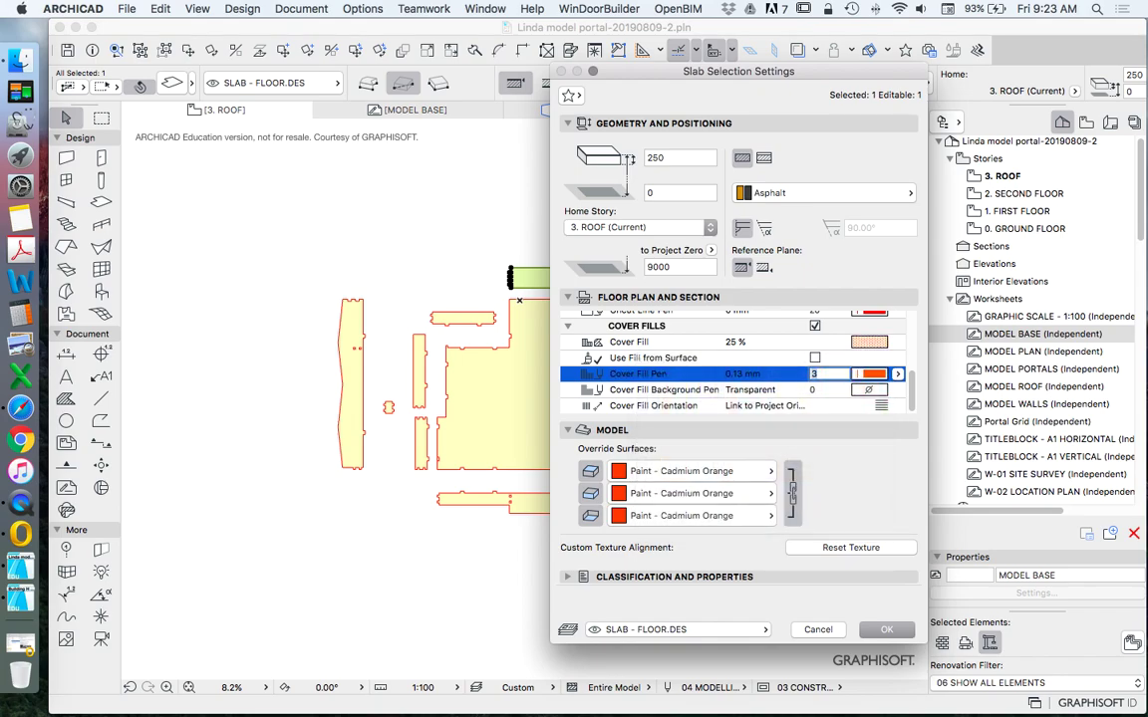
key(Return)
key(Escape)
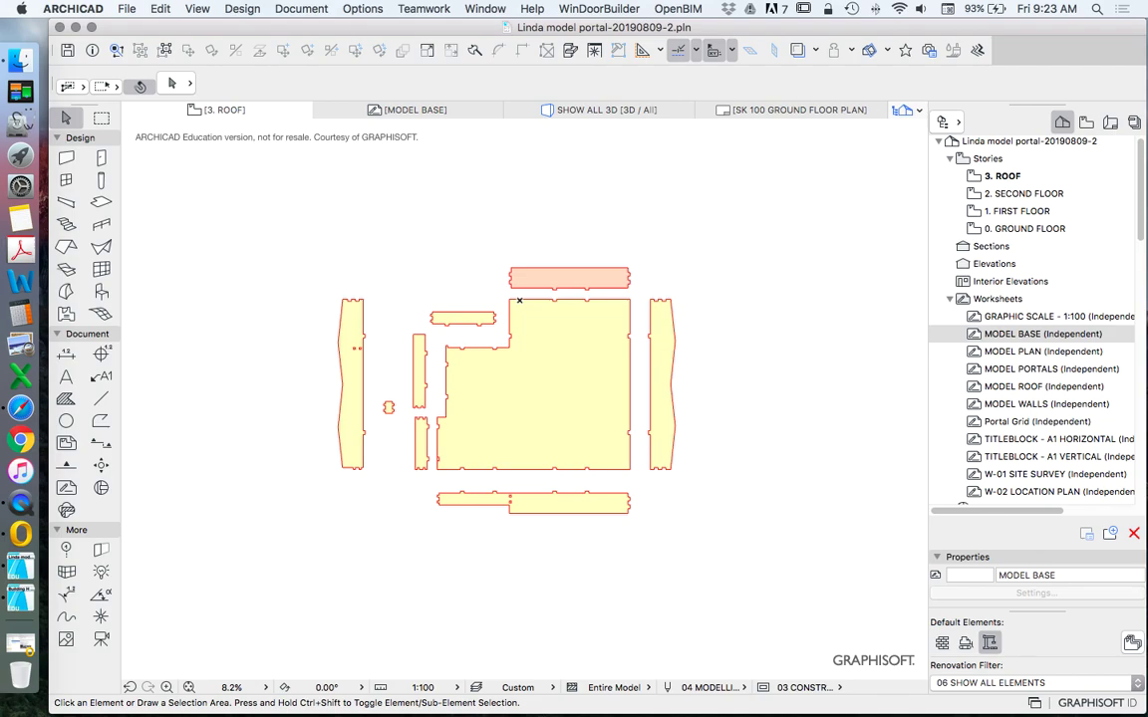
Step: Override the top, edge and bottom surfaces of the panel slab right of the base, linked together, with IFC - Hydraulic
scroll(606, 283, up, 3)
scroll(582, 301, down, 3)
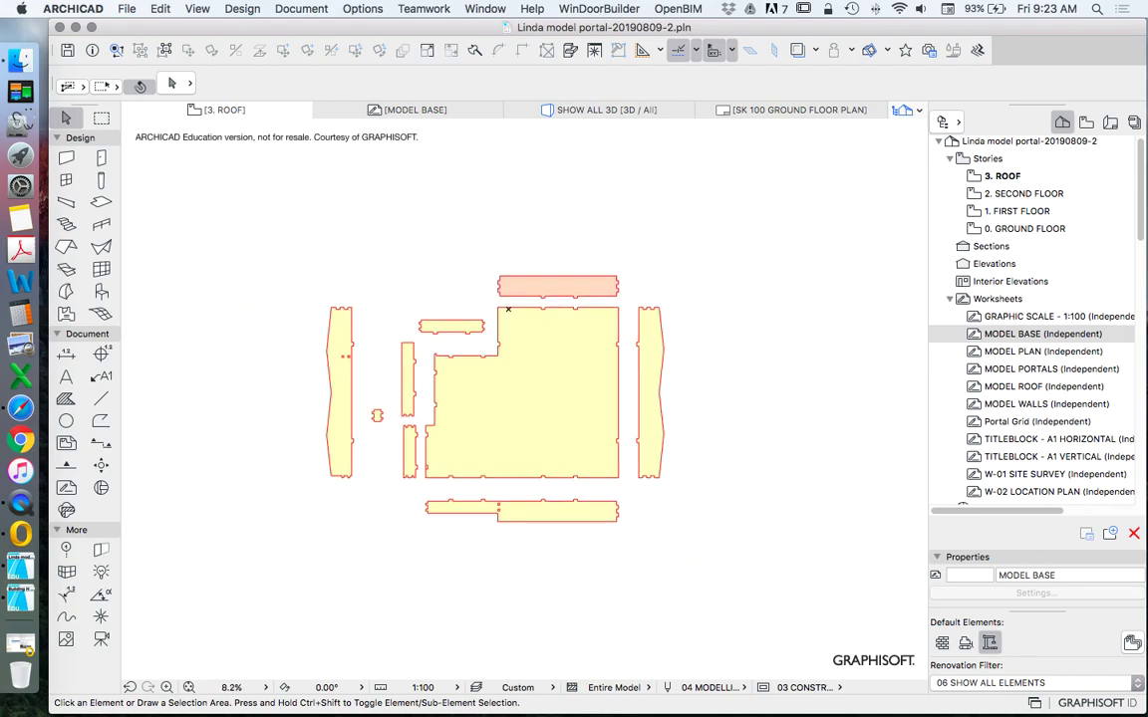
click(650, 393)
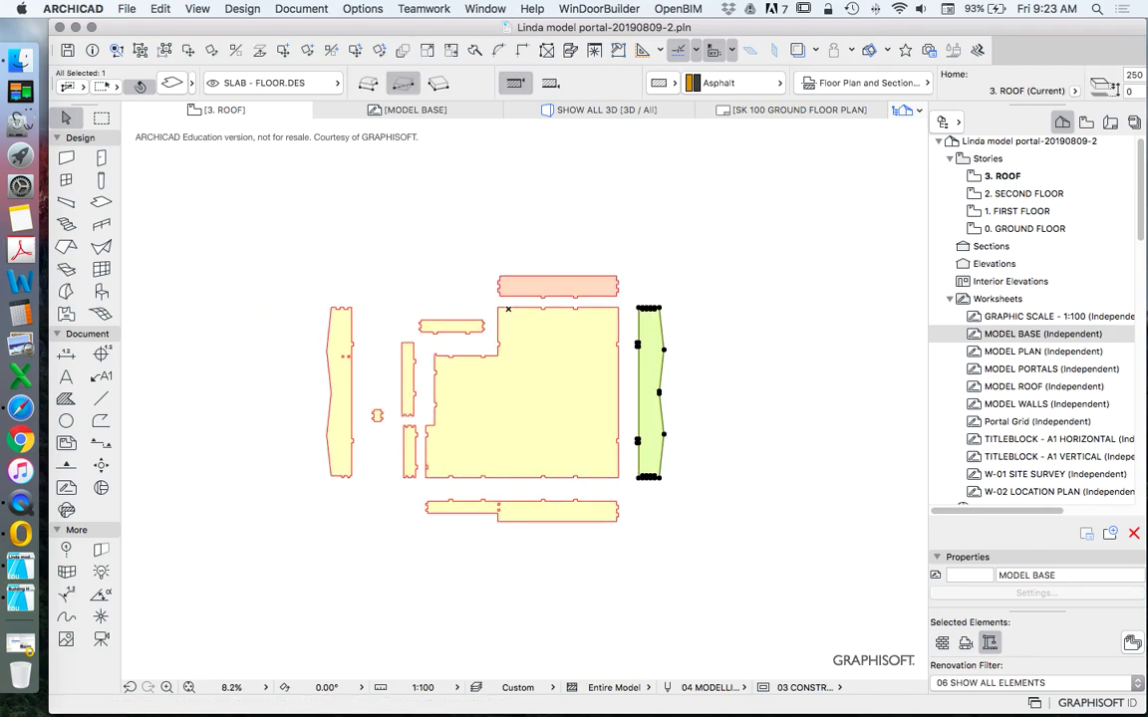
key(super+t)
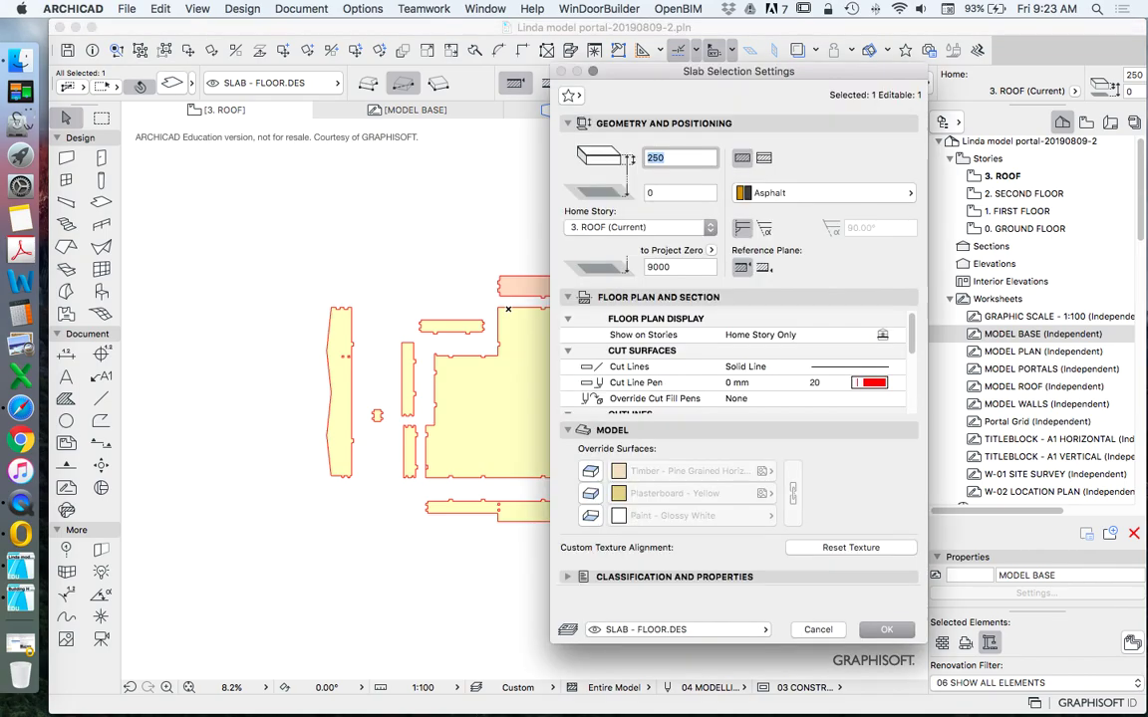
click(591, 470)
click(591, 493)
click(591, 515)
click(792, 488)
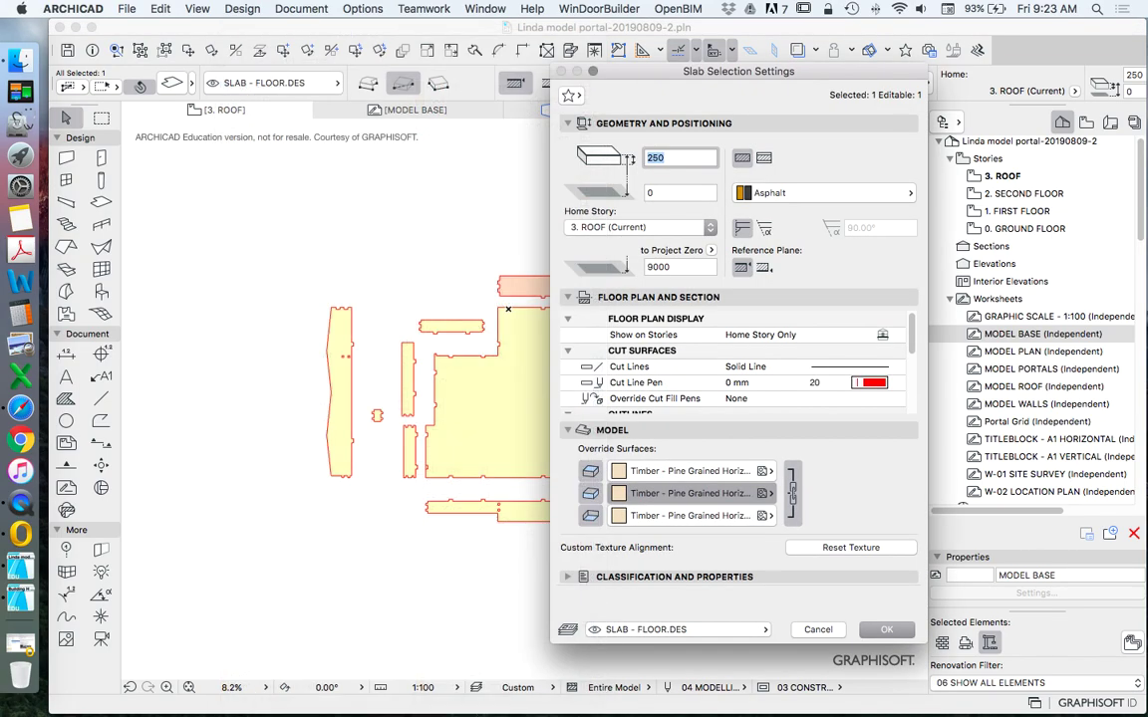
click(687, 493)
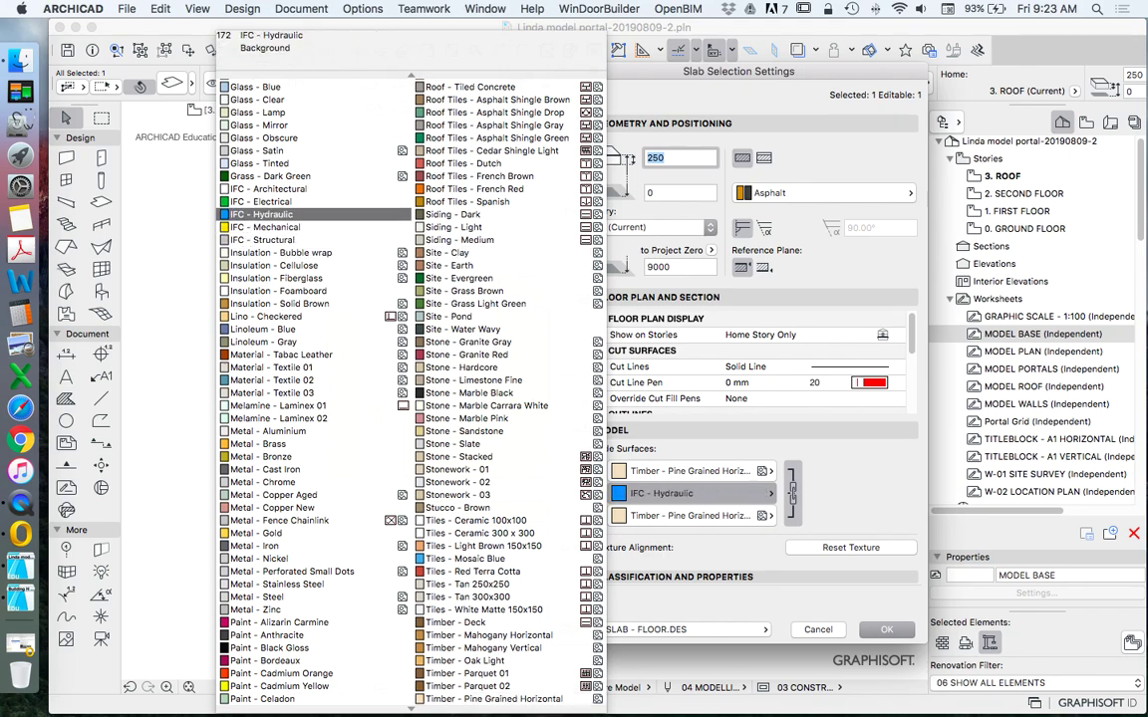
click(264, 214)
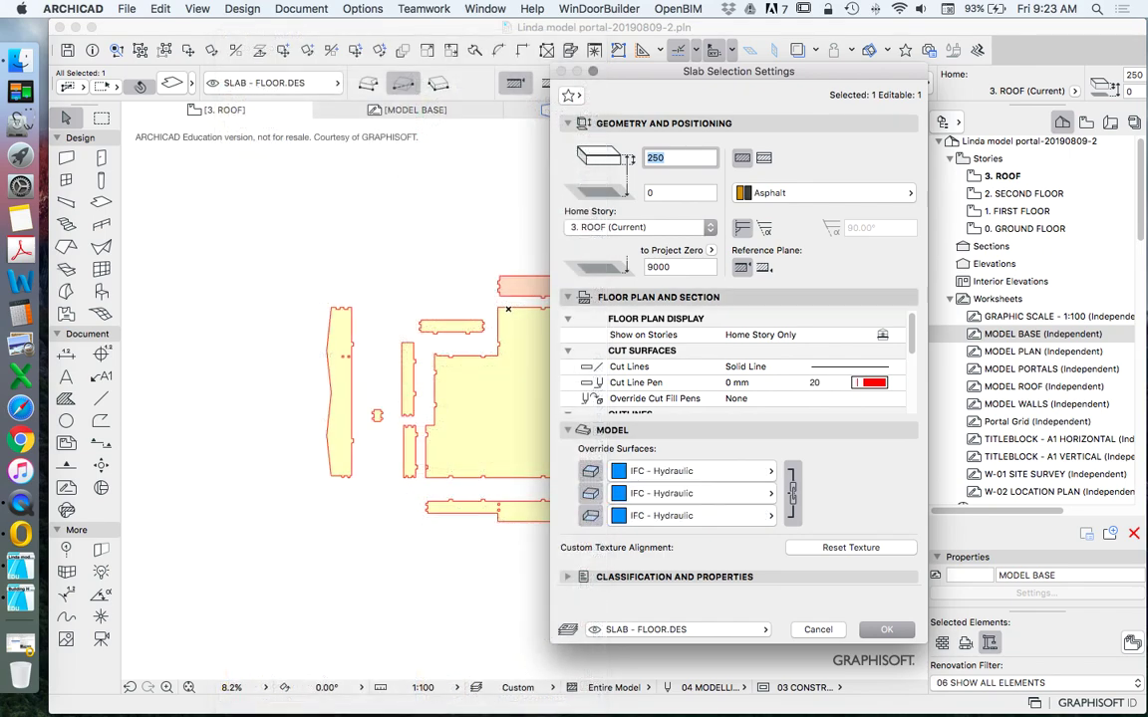
Step: Set the right panel slab's cover fill pen to 25, apply the settings and clear the selection
scroll(737, 368, down, 5)
click(869, 373)
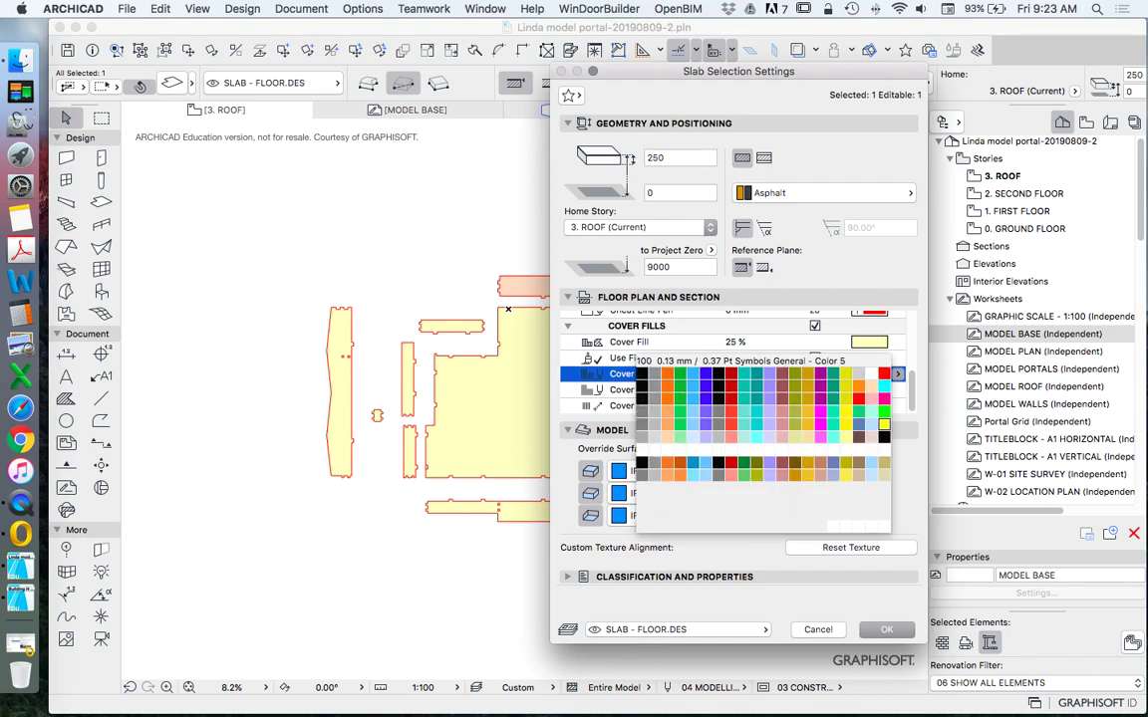
click(706, 374)
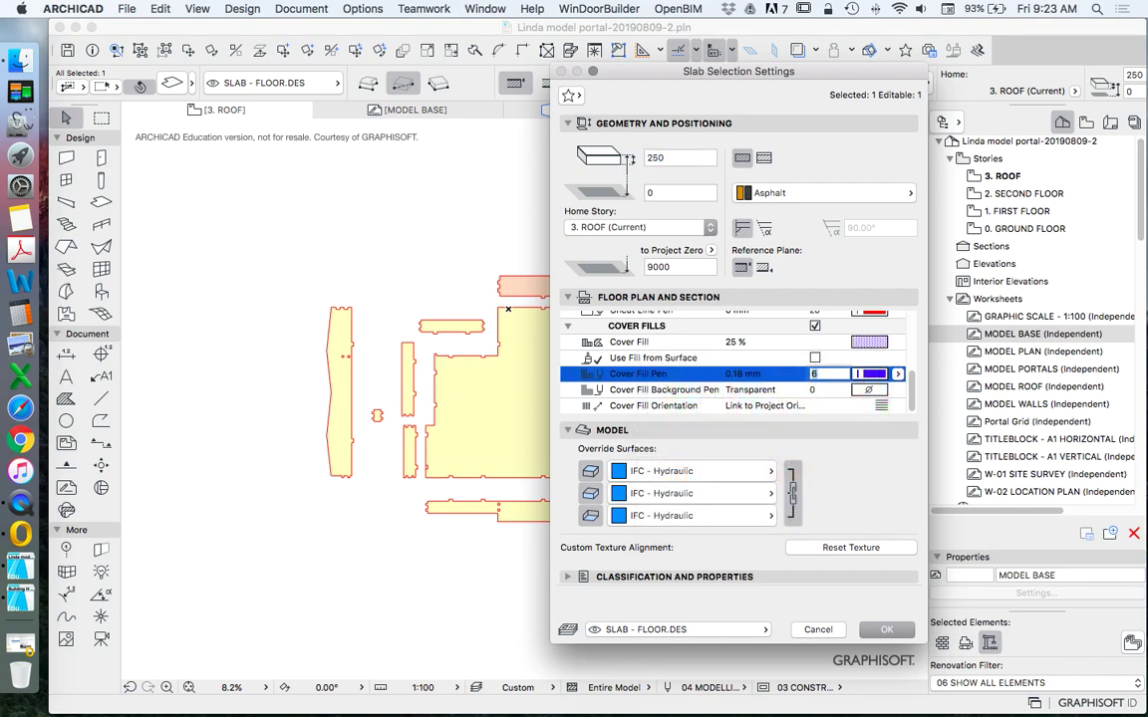
click(897, 374)
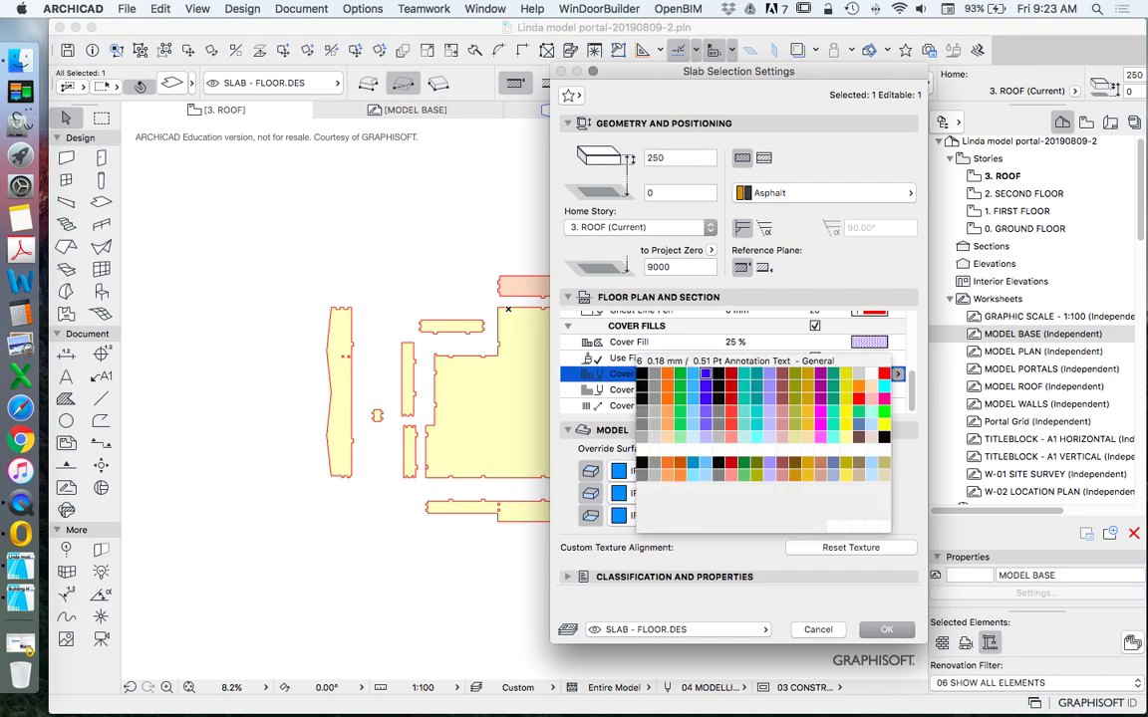
text(25)
key(Return)
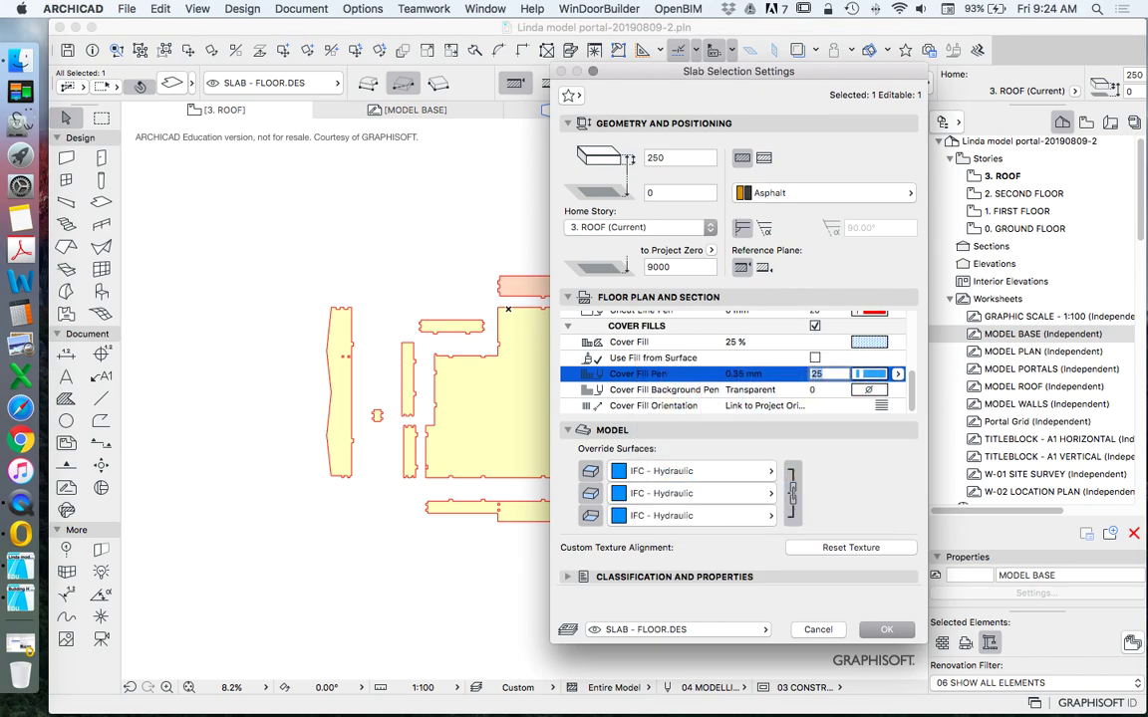
key(Return)
key(Escape)
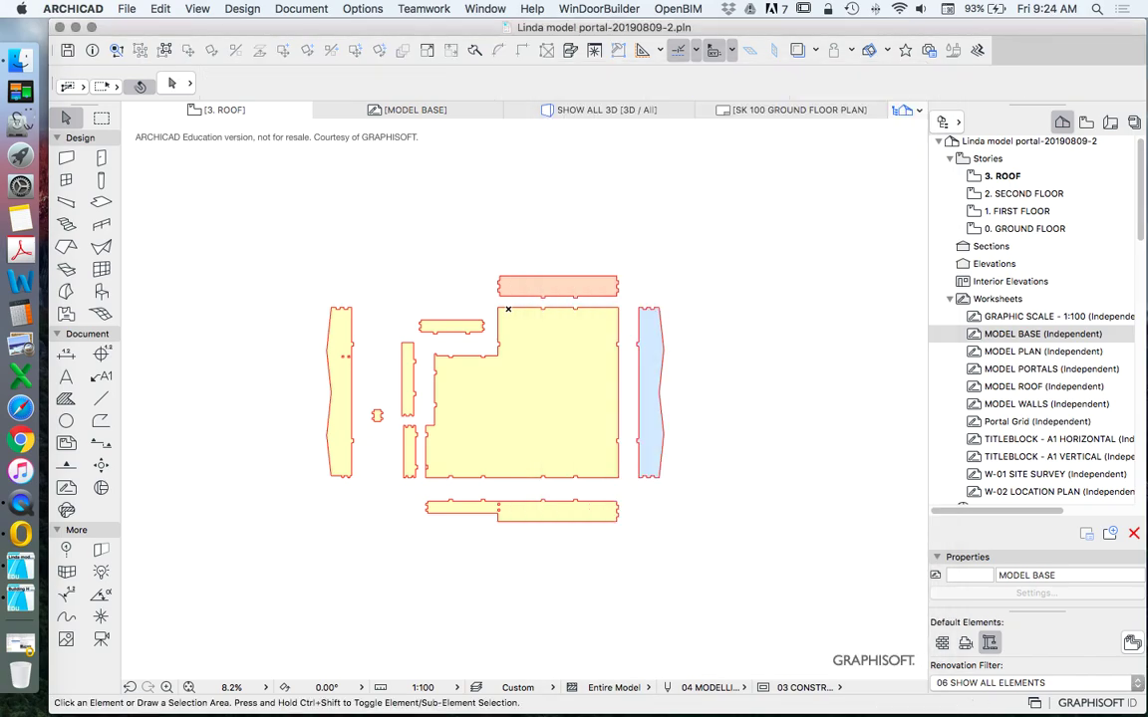
Step: Override the top, edge and bottom surfaces of the panel slab below the base, linked together, with IFC - Electrical
click(557, 511)
key(super+t)
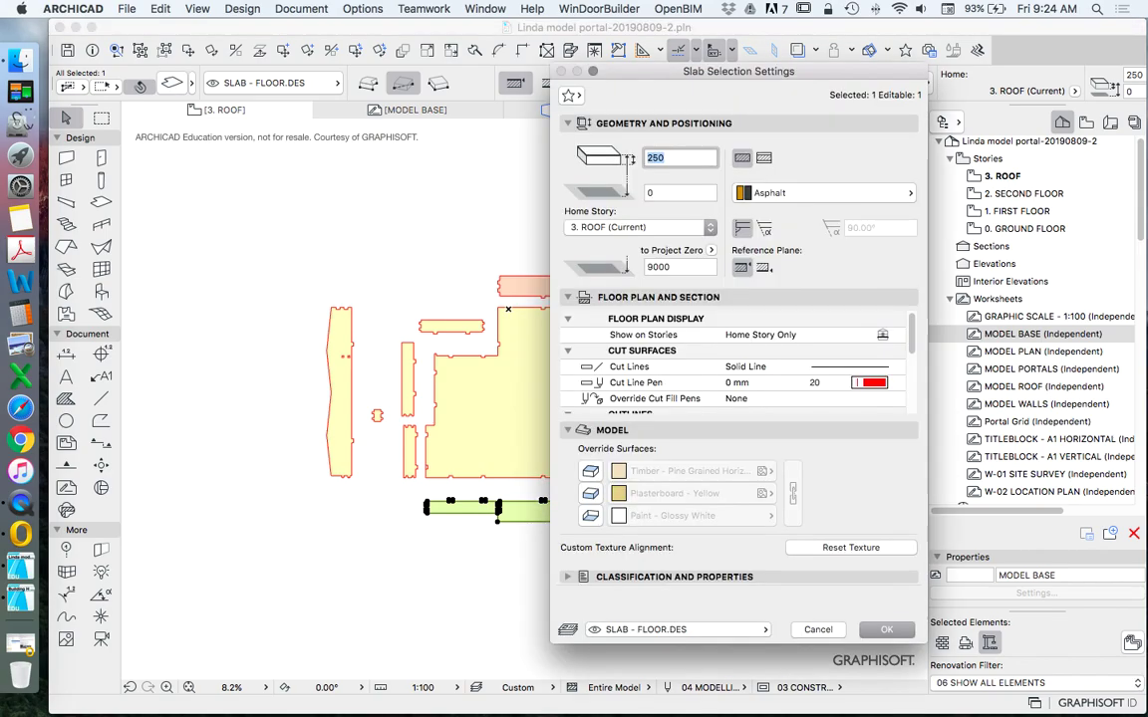
click(590, 472)
click(590, 494)
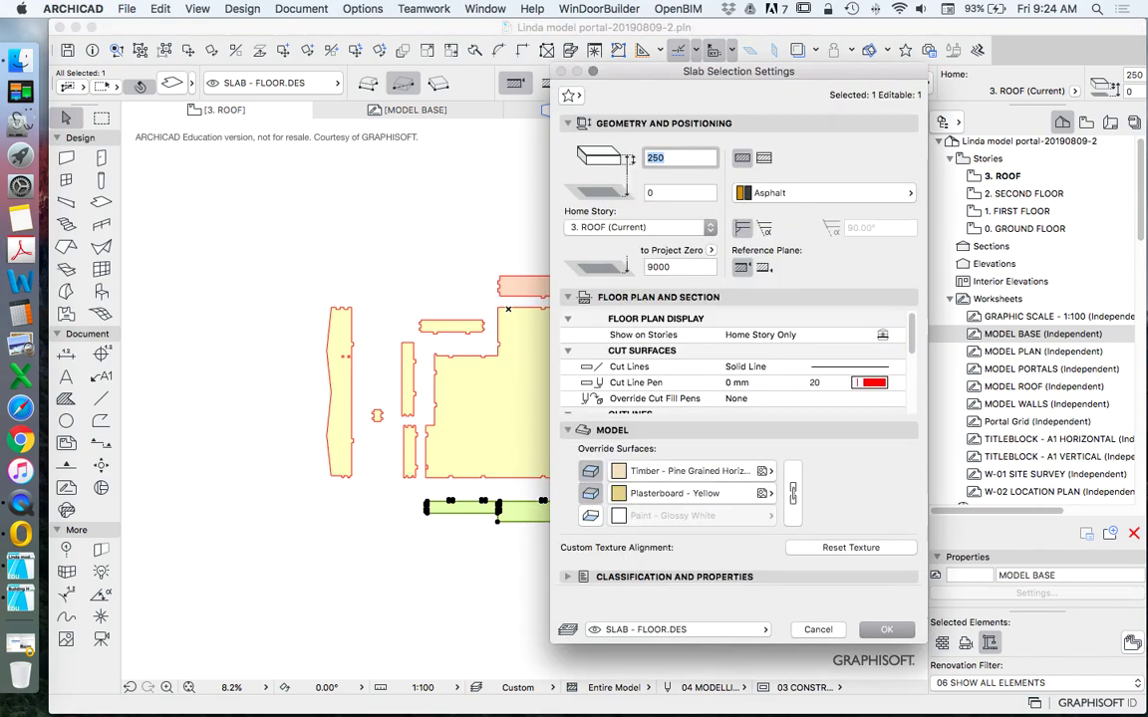
click(590, 515)
click(792, 493)
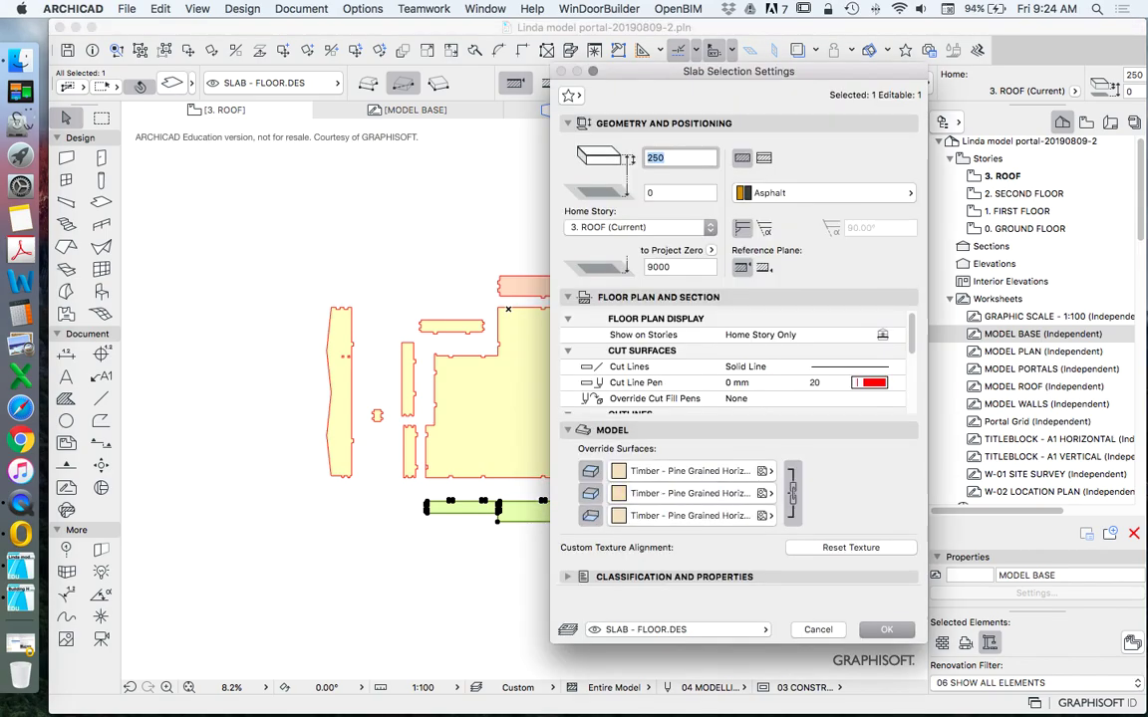
click(689, 493)
click(261, 201)
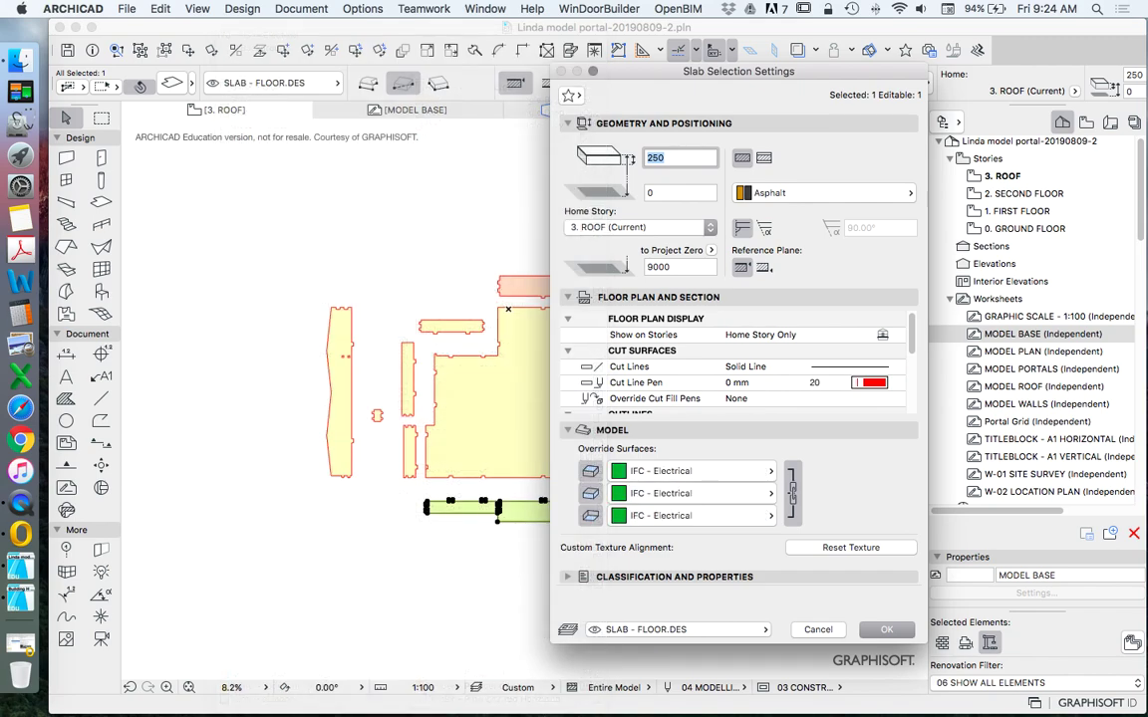
Step: Set the lower panel slab's cut line pen to 4 and apply the settings
scroll(737, 363, down, 1)
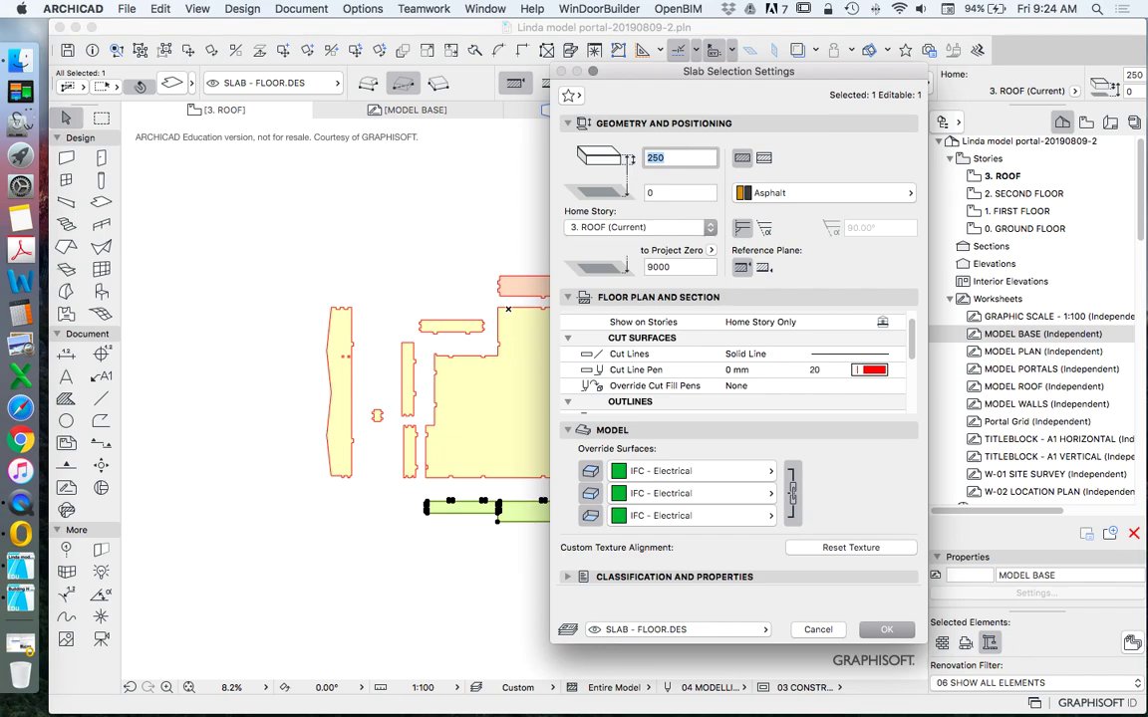
click(868, 369)
click(682, 373)
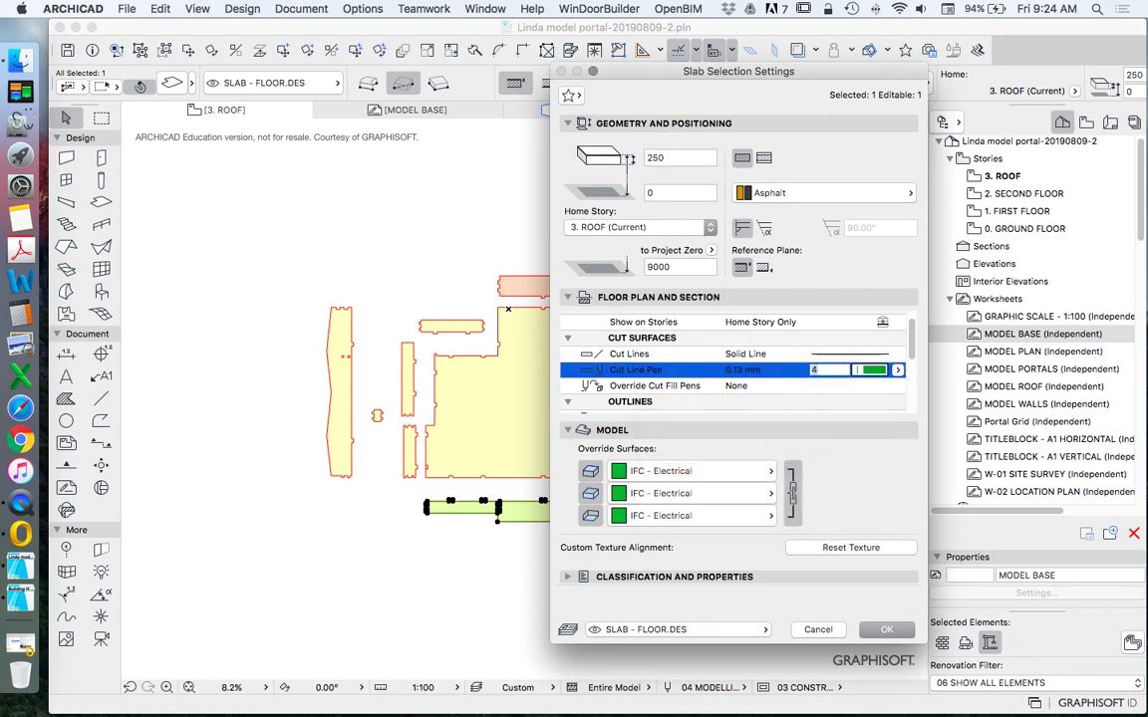
click(885, 628)
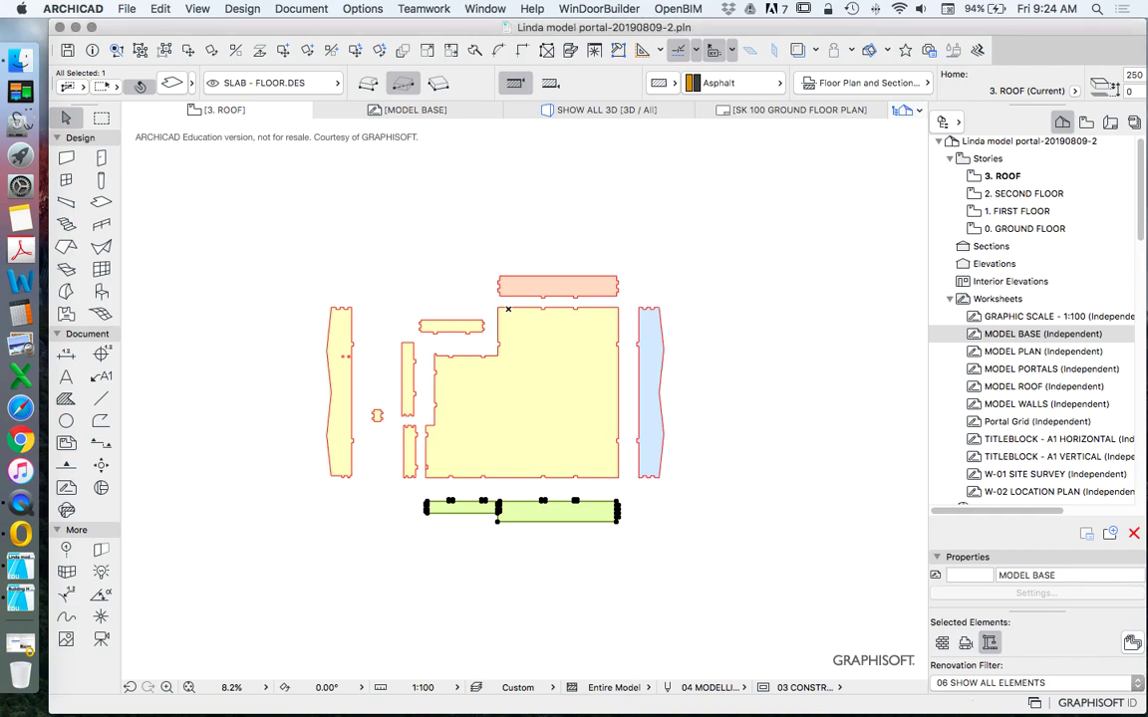
Step: Reopen the lower panel slab's settings, set its cover fill pen to 4, apply and clear the selection
click(171, 83)
scroll(697, 364, down, 5)
scroll(697, 364, up, 2)
scroll(732, 367, down, 3)
click(736, 339)
click(503, 101)
click(868, 374)
click(681, 375)
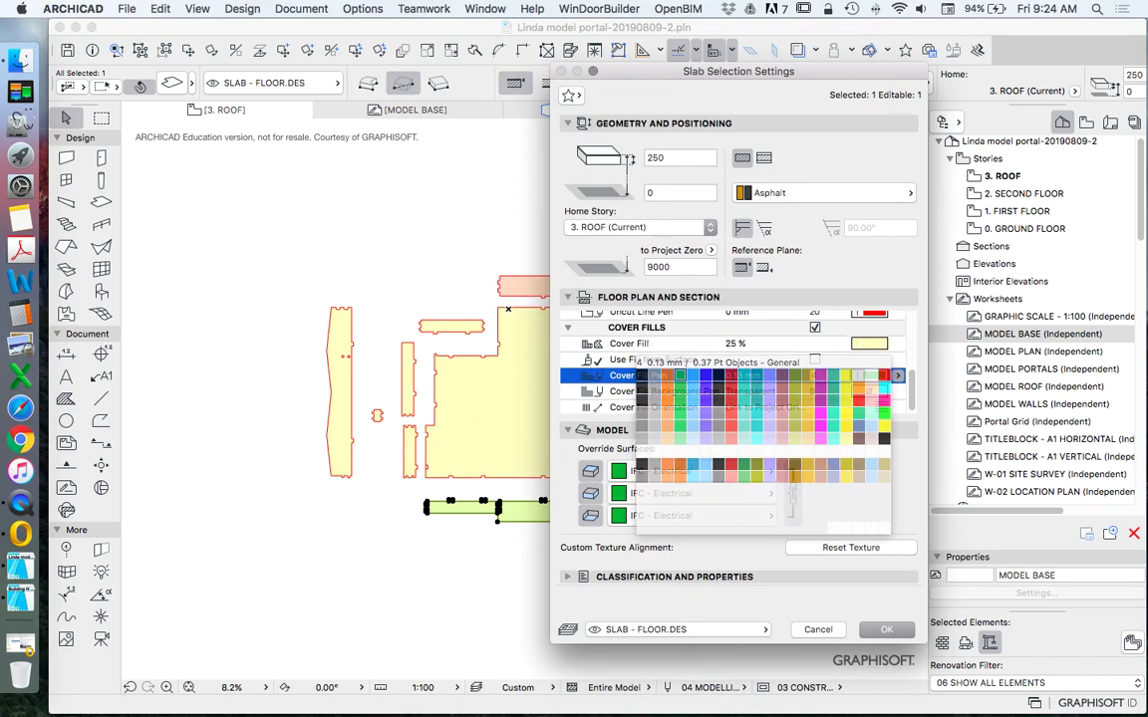
click(885, 628)
scroll(575, 309, up, 3)
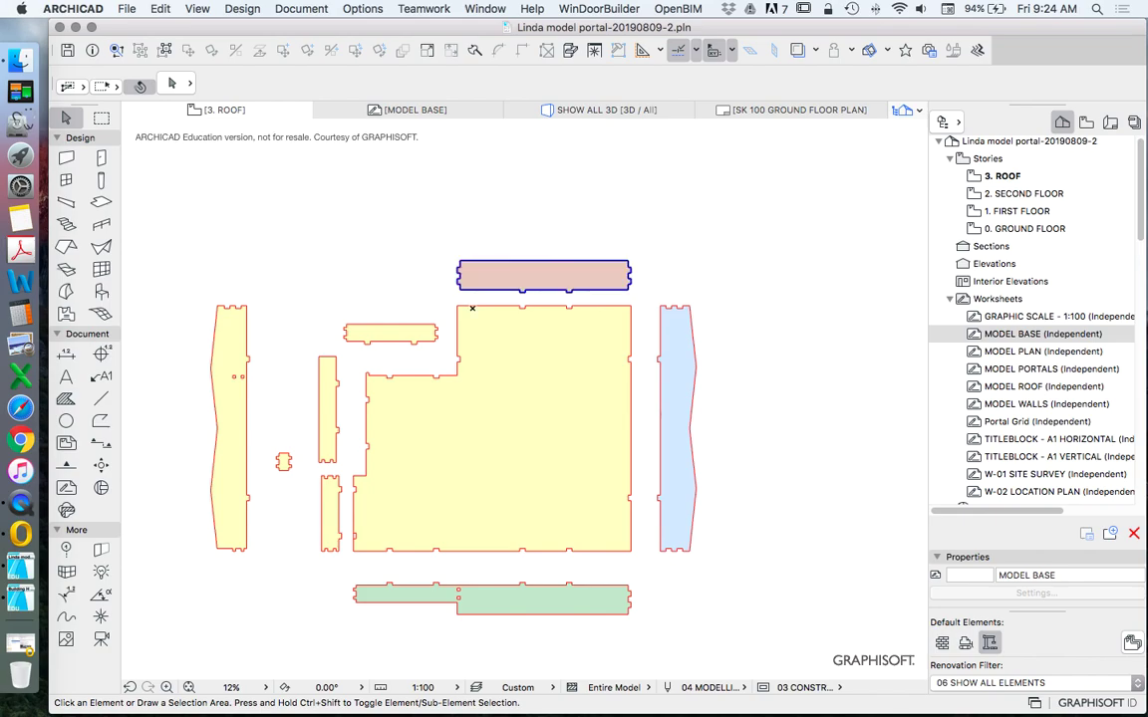
Step: Transfer the matching coloured slabs' settings to the remaining small panels, the connector piece and the left panel
alt+click(544, 276)
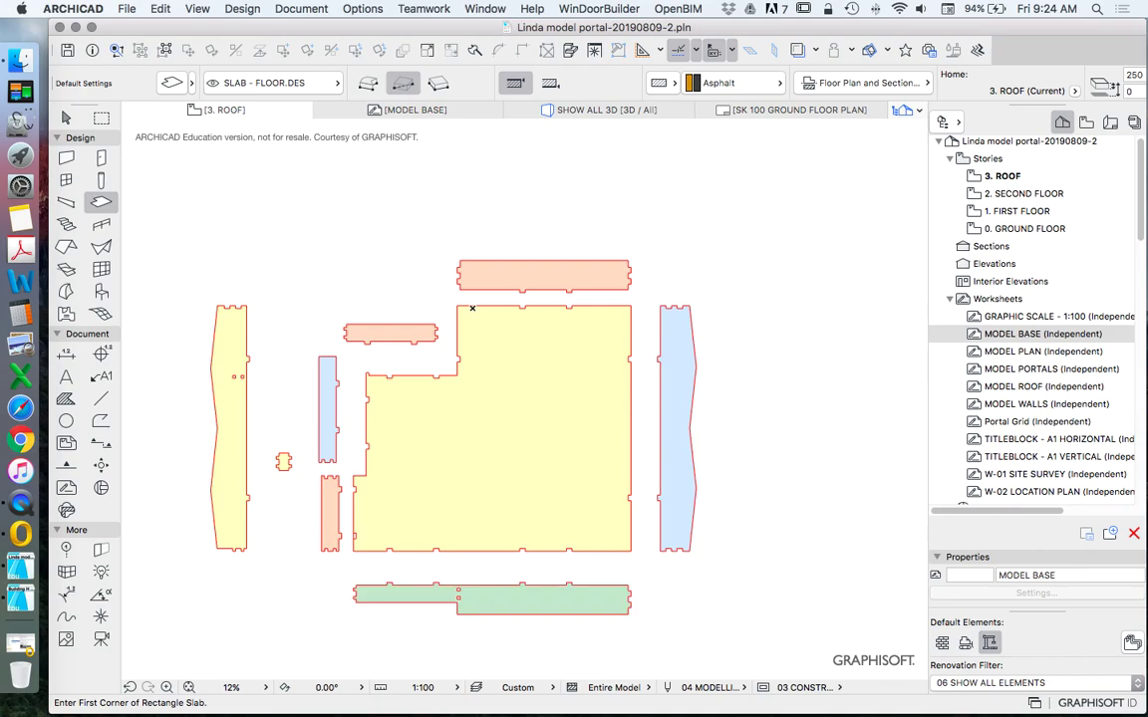
scroll(440, 358, up, 5)
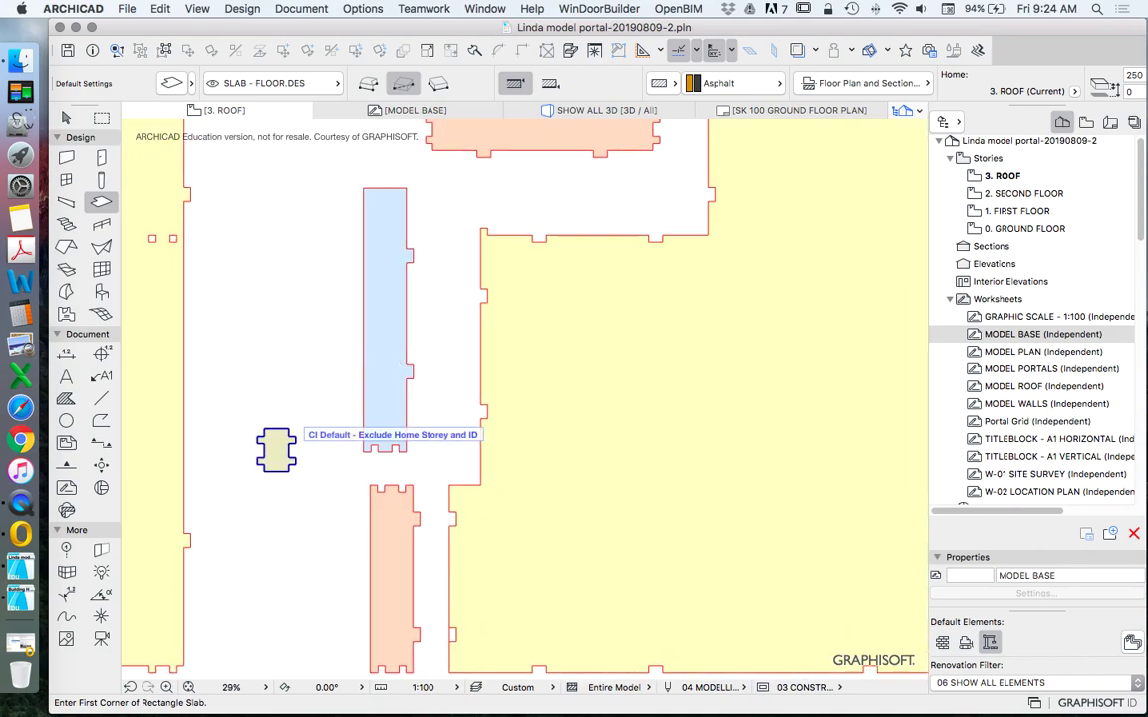
scroll(462, 396, down, 5)
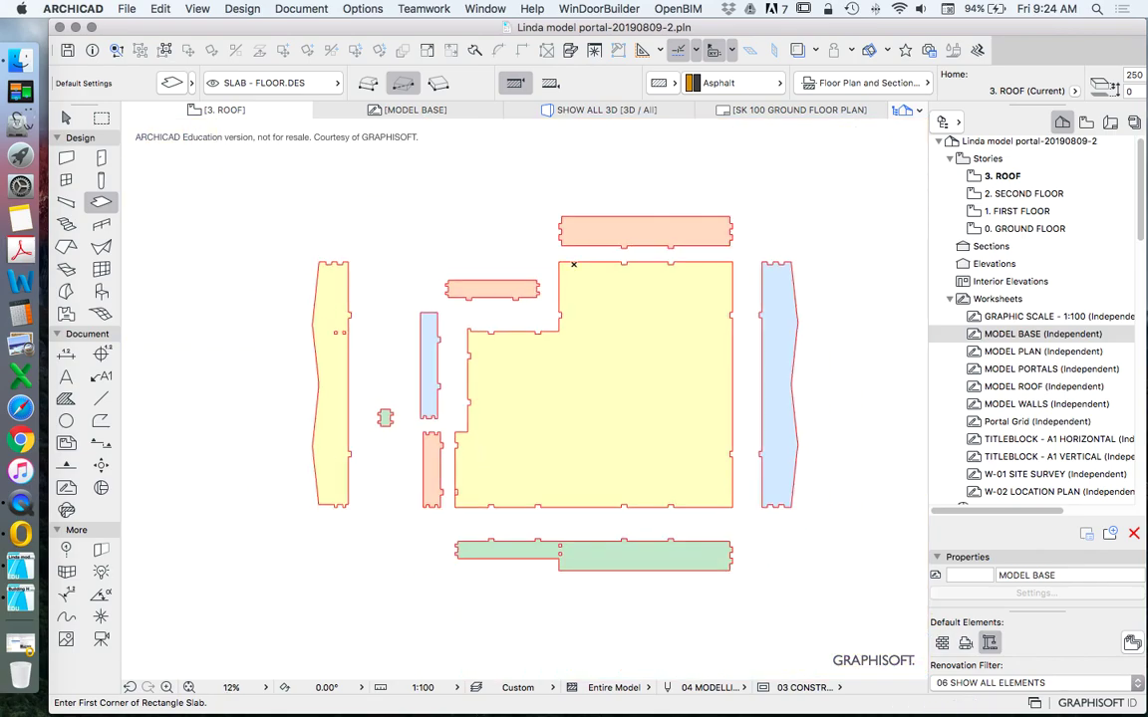
scroll(573, 264, up, 1)
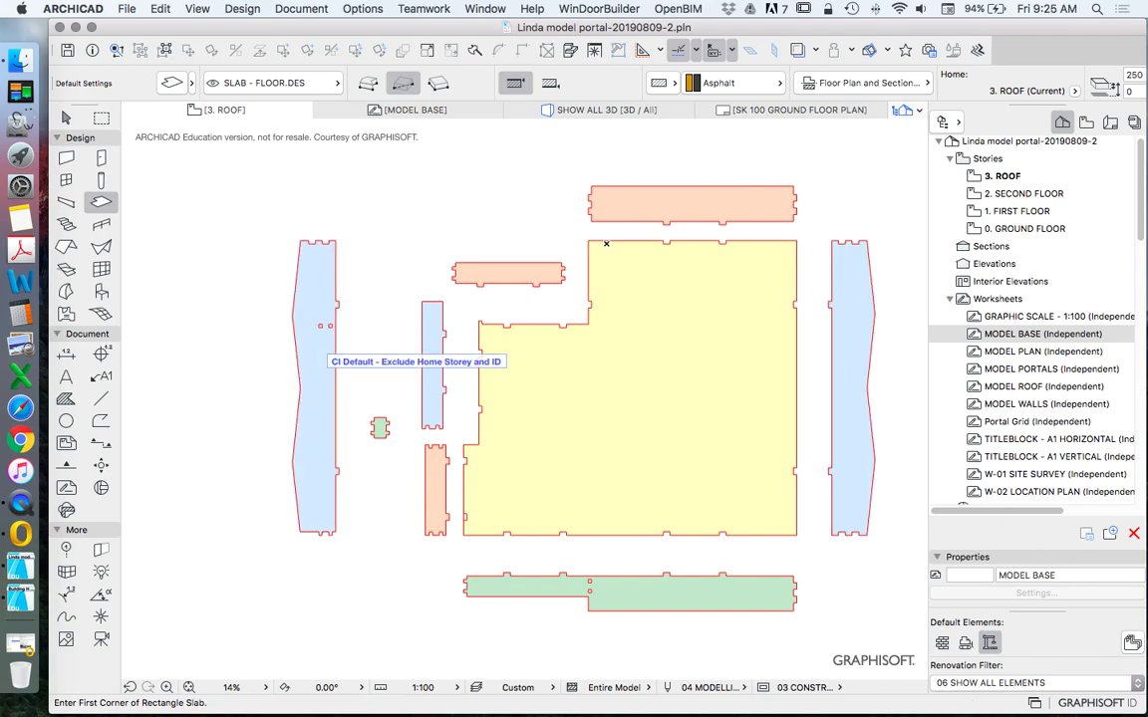
scroll(606, 243, down, 3)
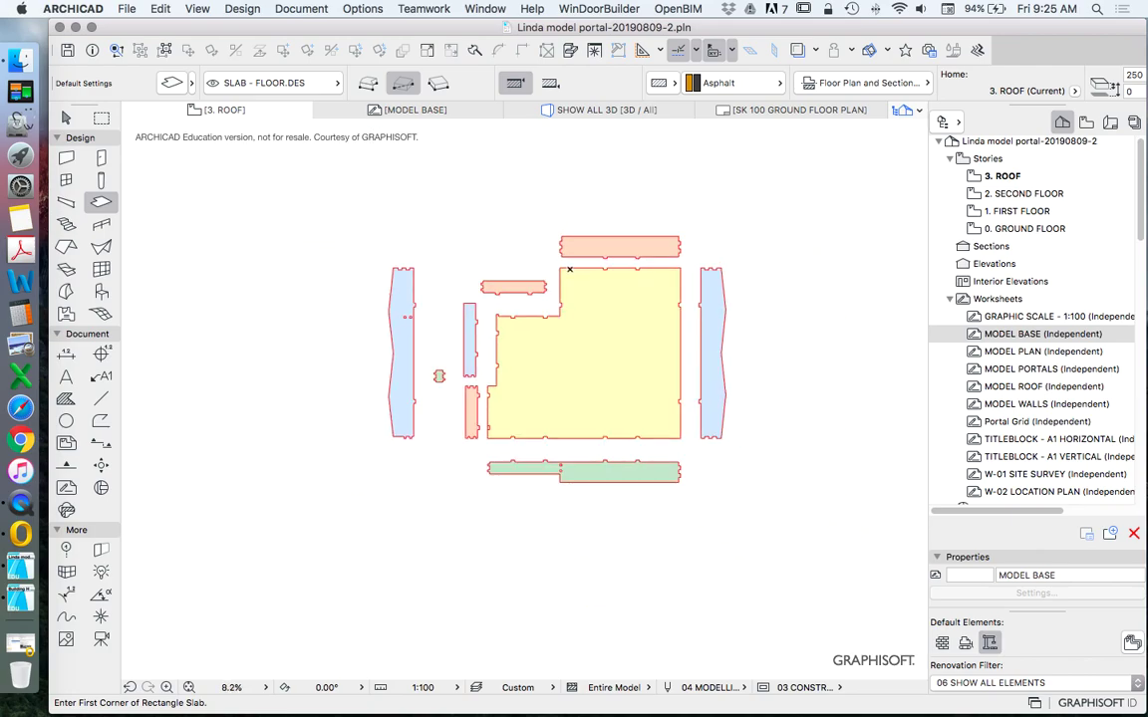
Step: Select all the slabs on the roof story and inspect only the selection in 3D from an elevated angle
key(Escape)
drag(346, 205, 839, 531)
right_click(801, 228)
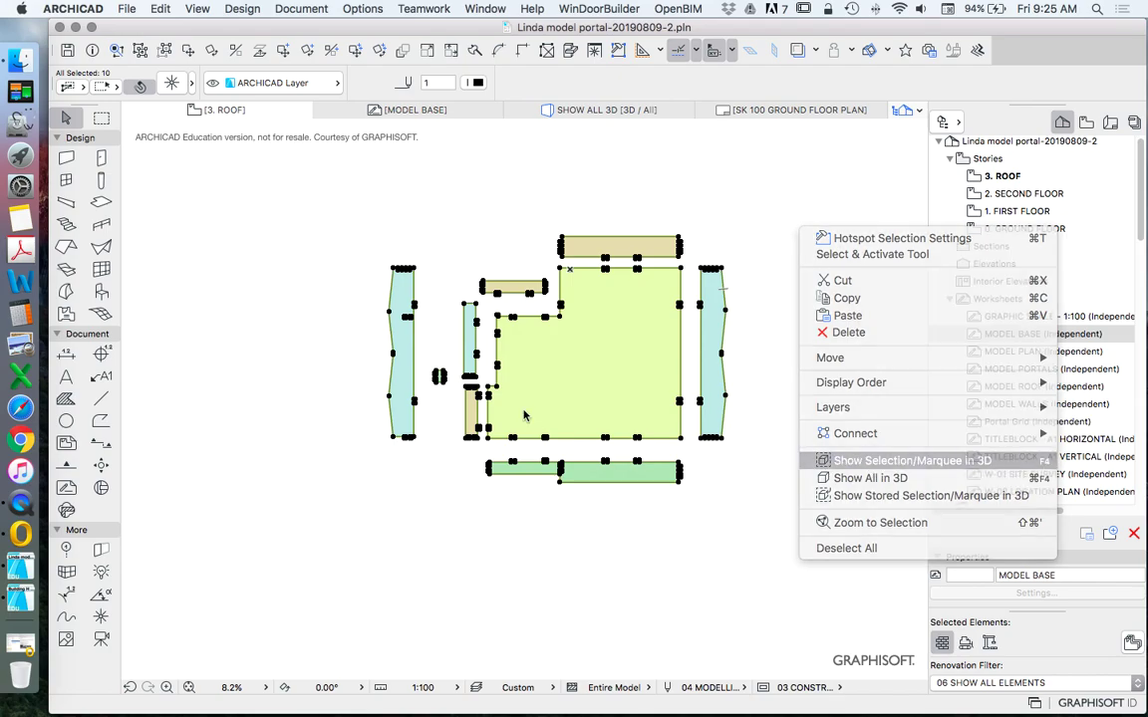
click(888, 464)
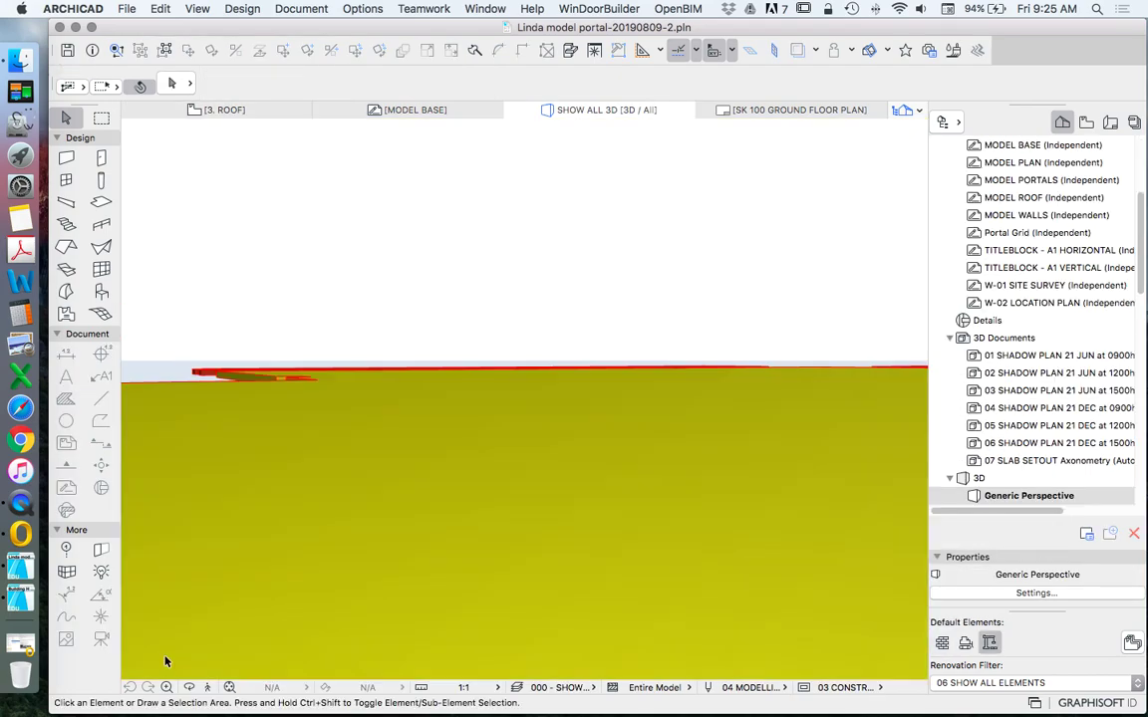
shift+middle_drag(368, 357, 475, 395)
scroll(475, 394, down, 5)
shift+middle_drag(402, 341, 778, 389)
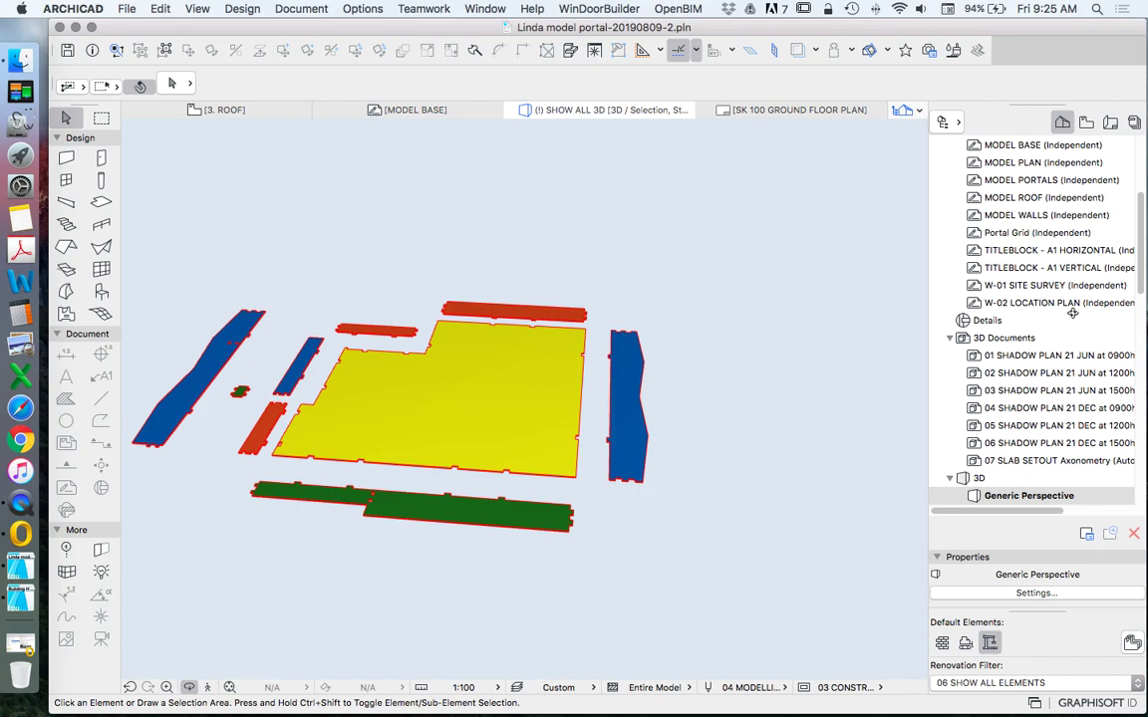
Step: Look at the ground floor plan and return to the 3. ROOF story
scroll(1012, 218, up, 5)
scroll(1012, 236, down, 5)
scroll(1039, 213, up, 5)
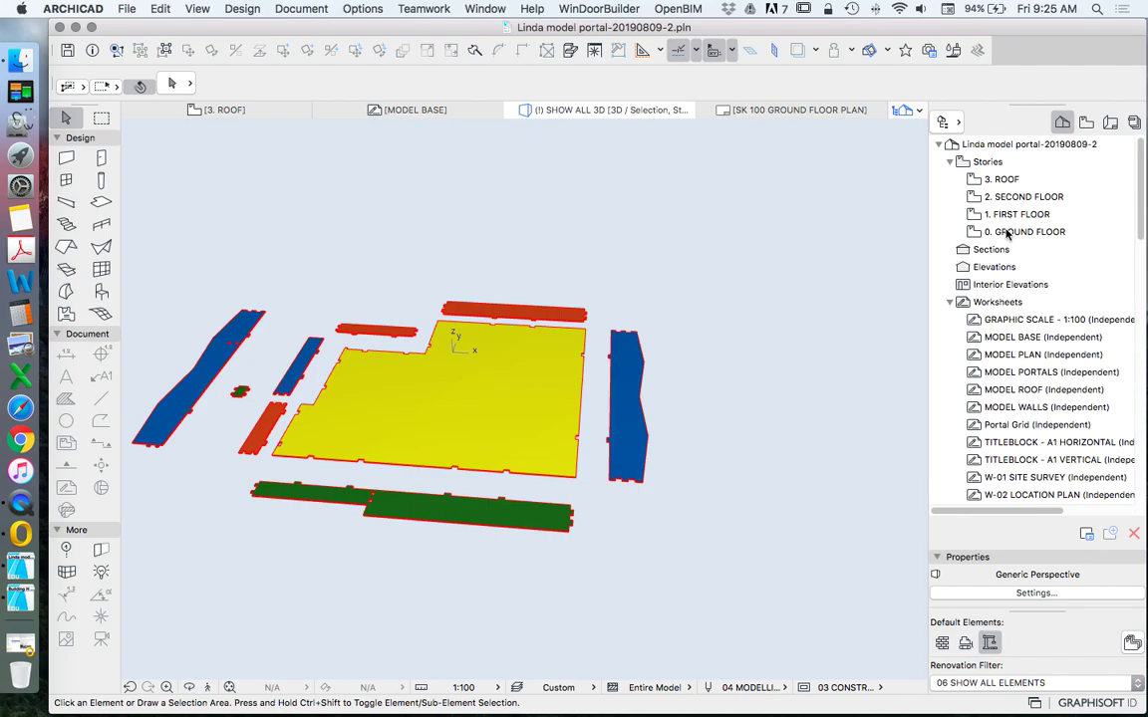
click(1006, 231)
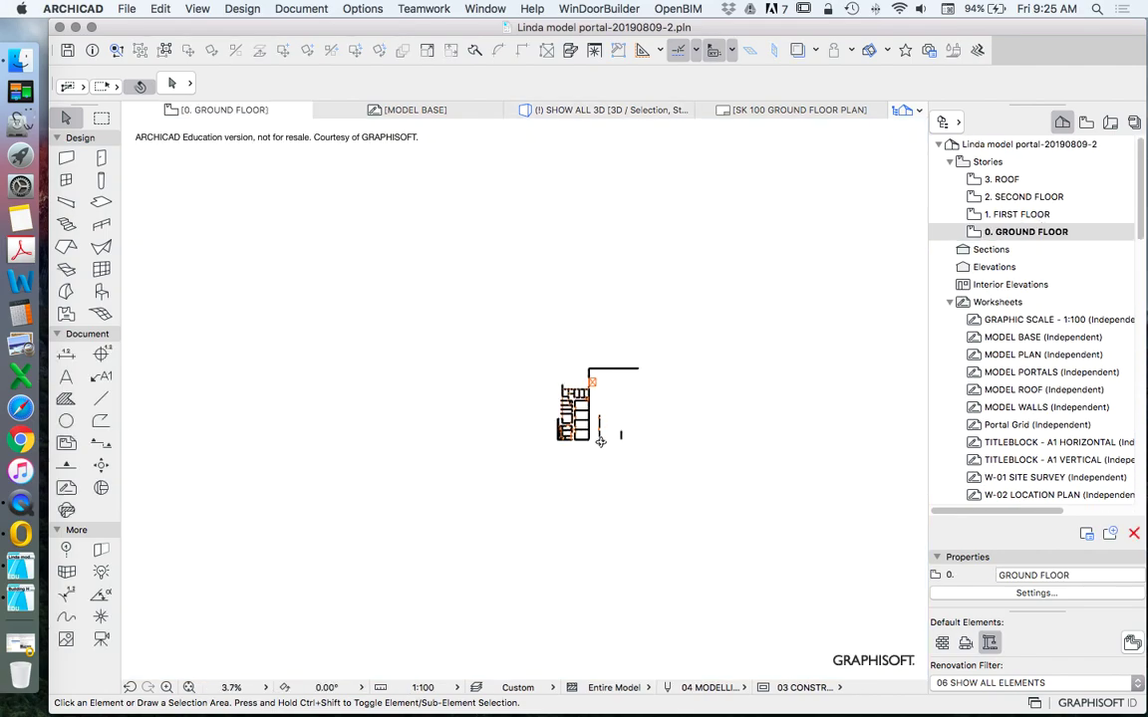
click(1018, 178)
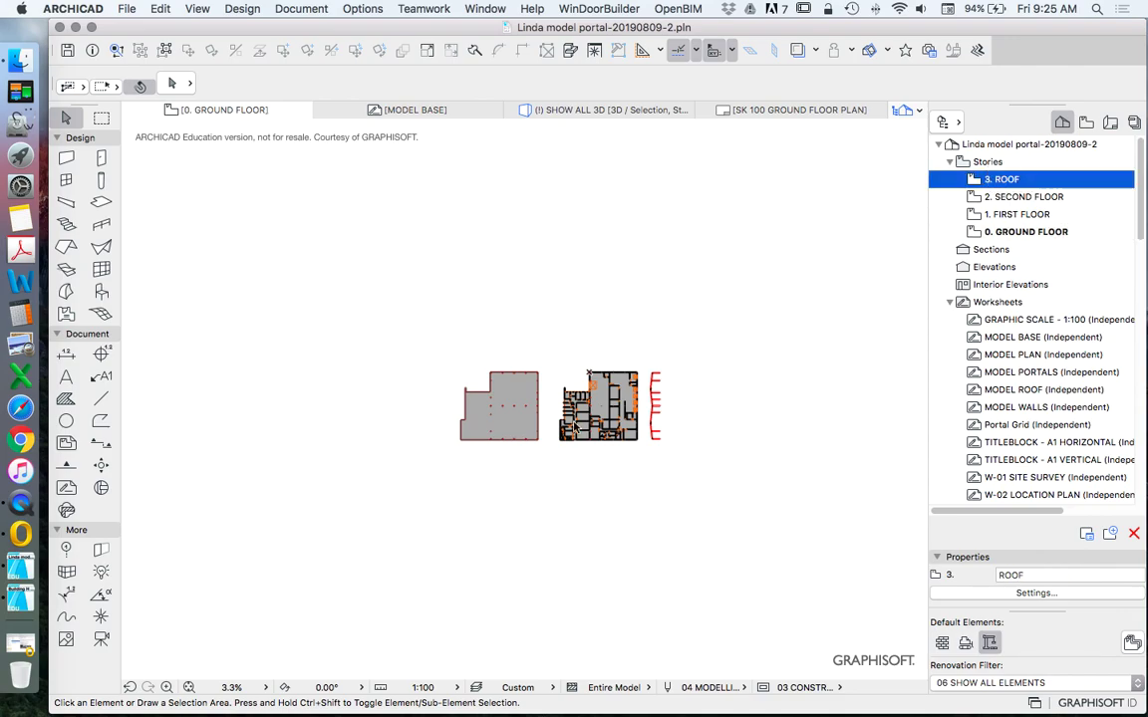
Step: Set the cut line pen and uncut line pen of all the base and panel slabs to 1 and apply the settings
drag(478, 326, 730, 518)
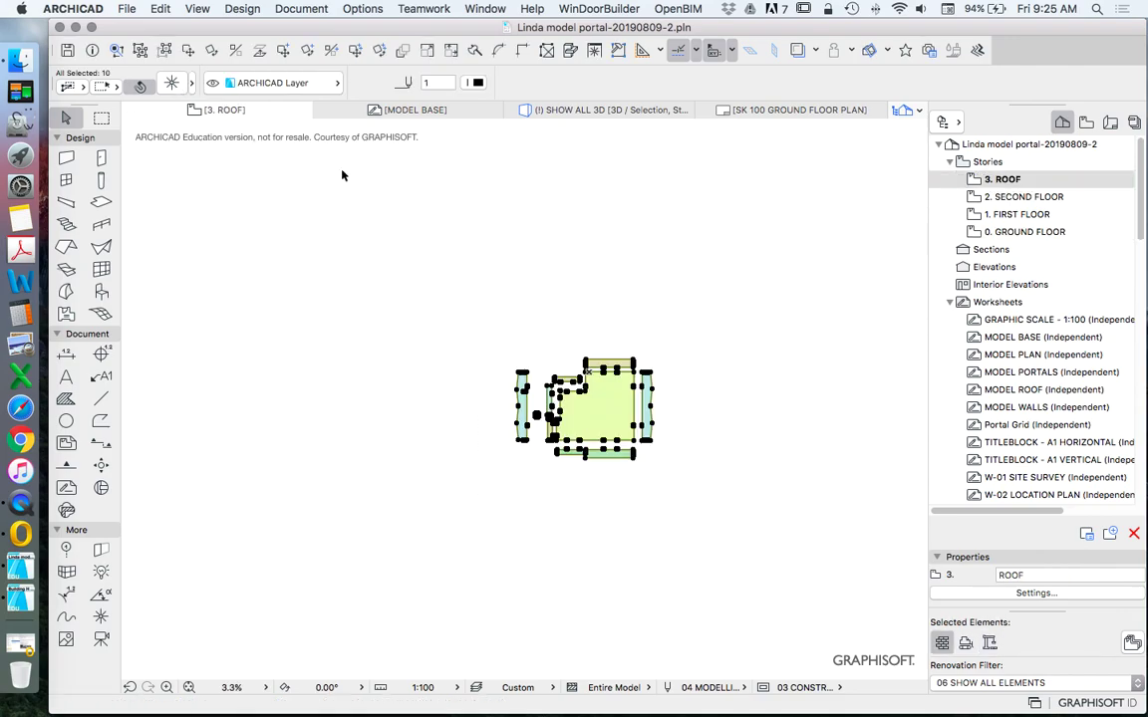
click(101, 203)
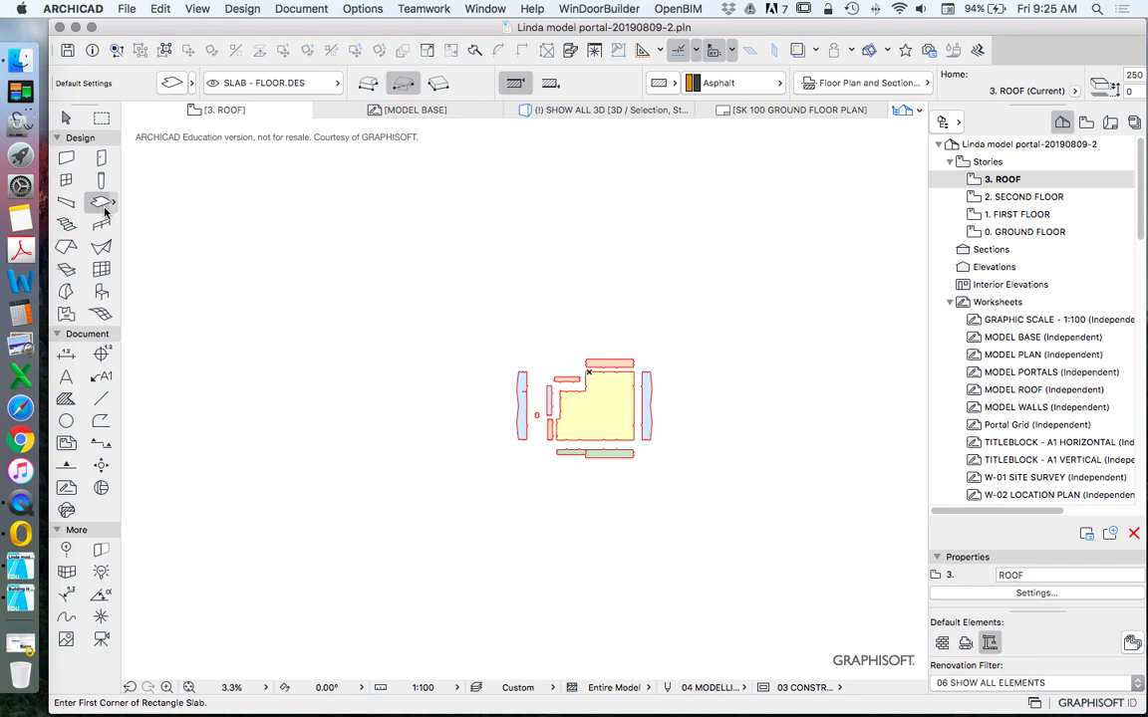
click(171, 84)
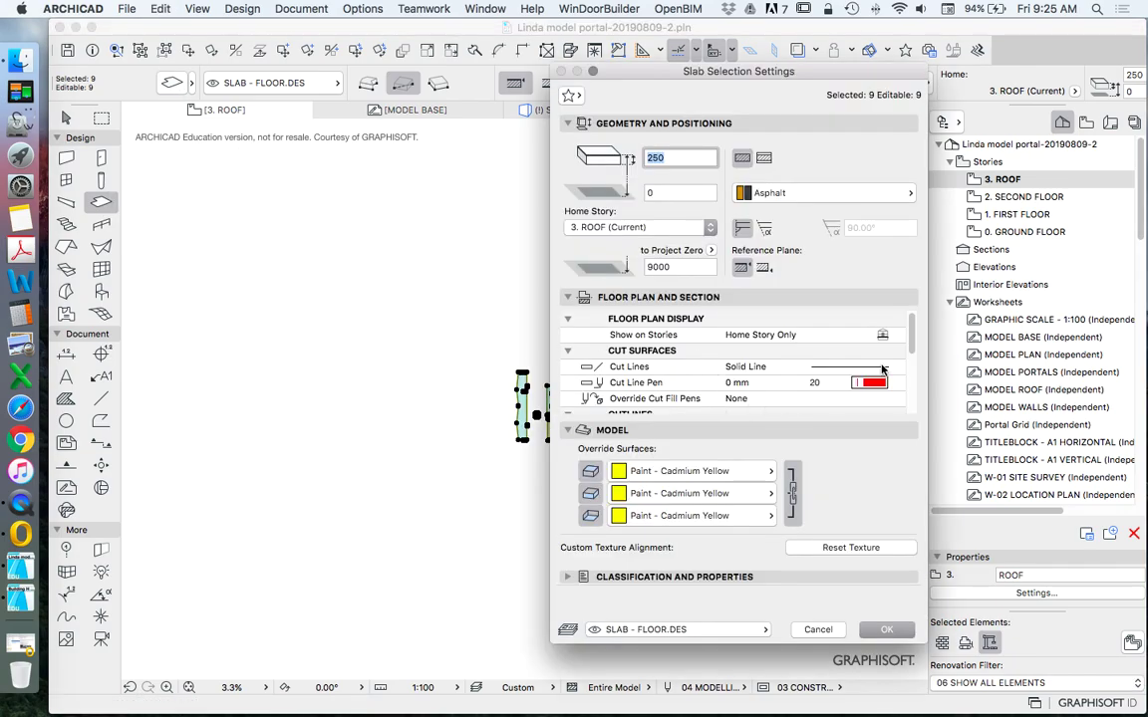
click(812, 387)
click(642, 382)
scroll(902, 357, down, 3)
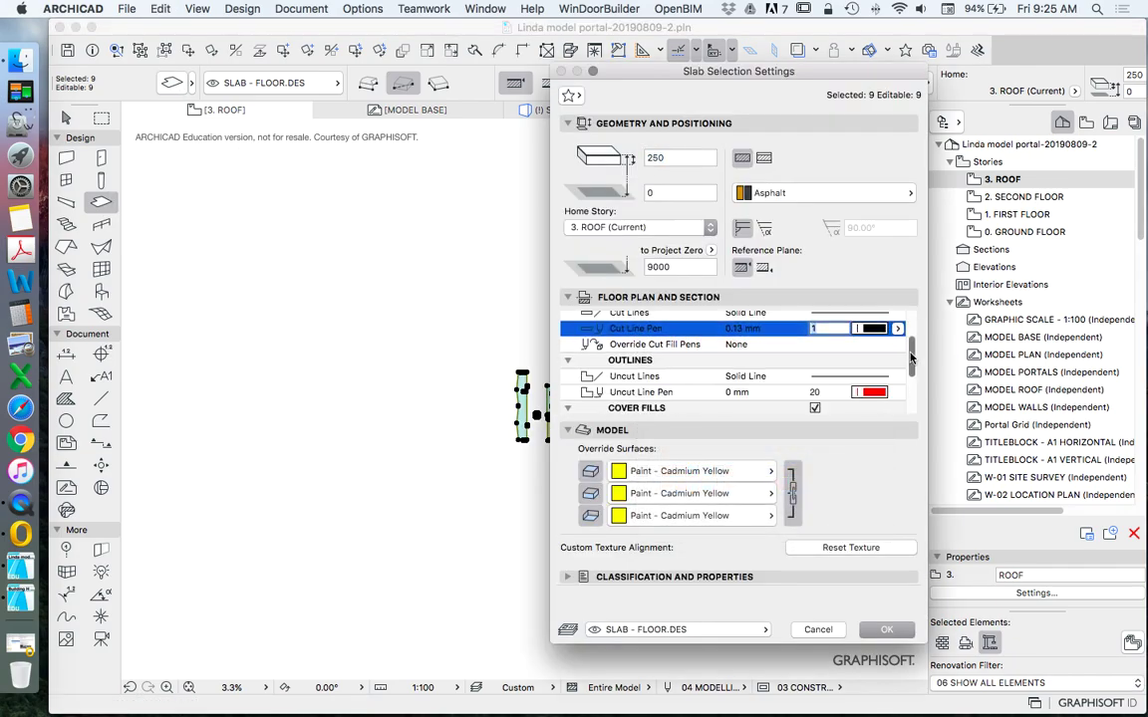
click(868, 390)
click(641, 390)
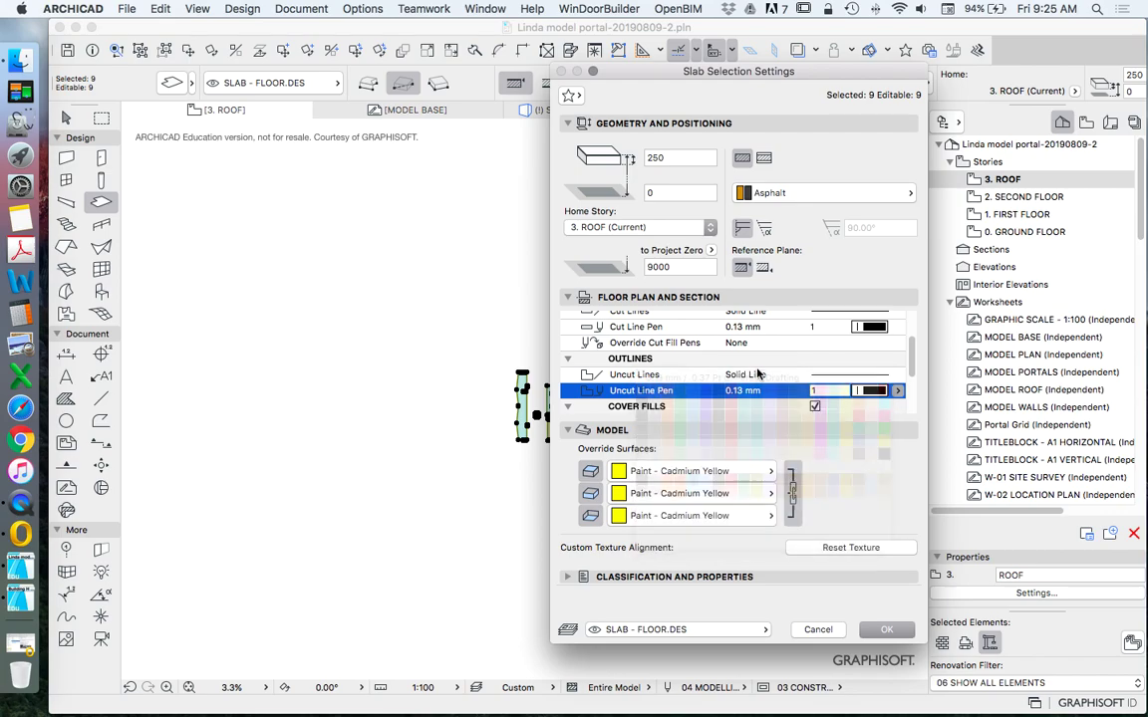
scroll(832, 346, down, 3)
click(869, 635)
scroll(683, 468, up, 5)
key(Escape)
scroll(595, 382, down, 2)
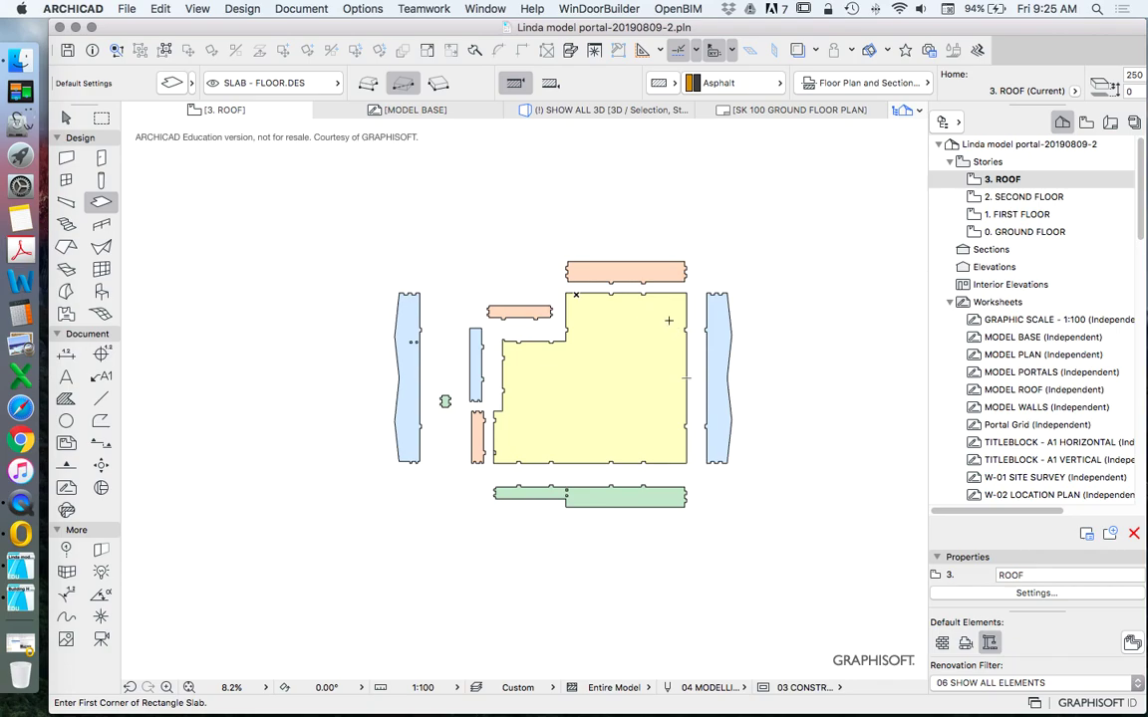
key(Escape)
scroll(494, 321, down, 3)
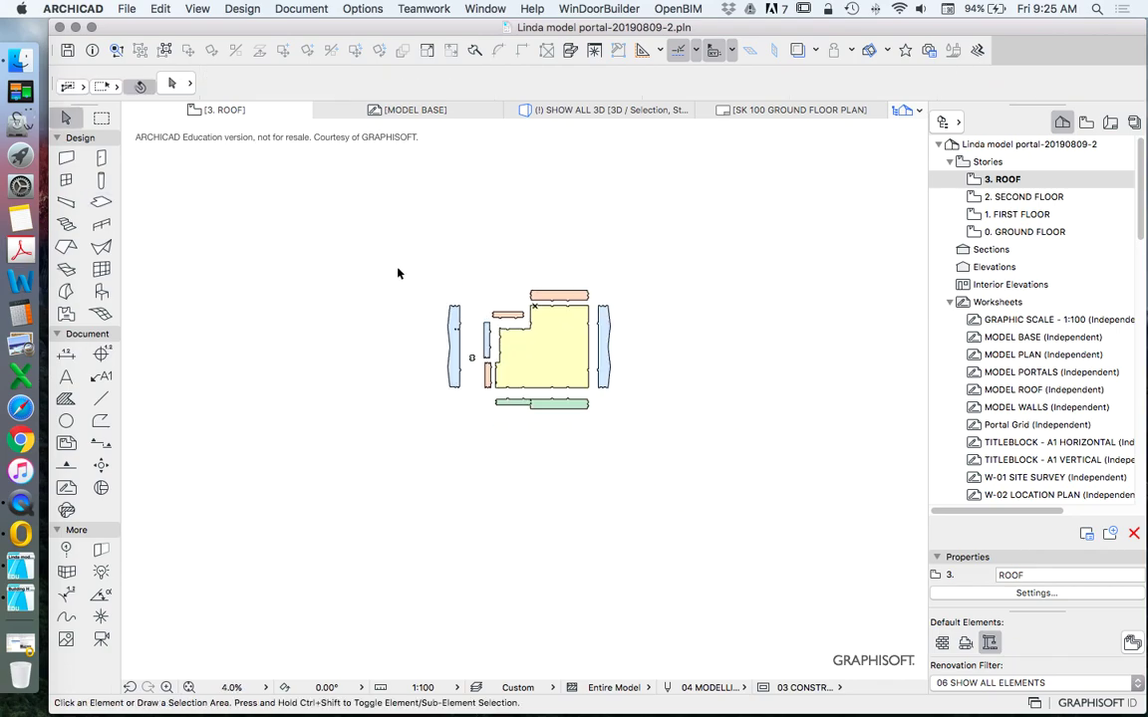
Step: Clear the slab selection and create a new story above 3. ROOF
drag(388, 271, 707, 438)
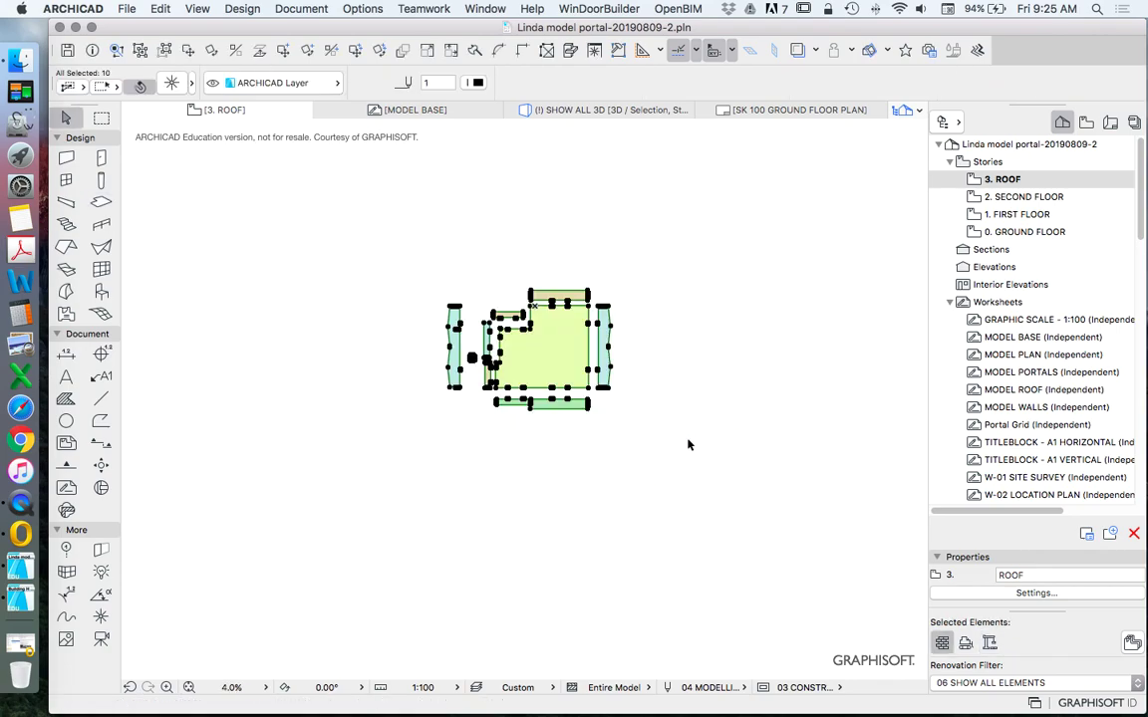
click(842, 279)
right_click(1002, 179)
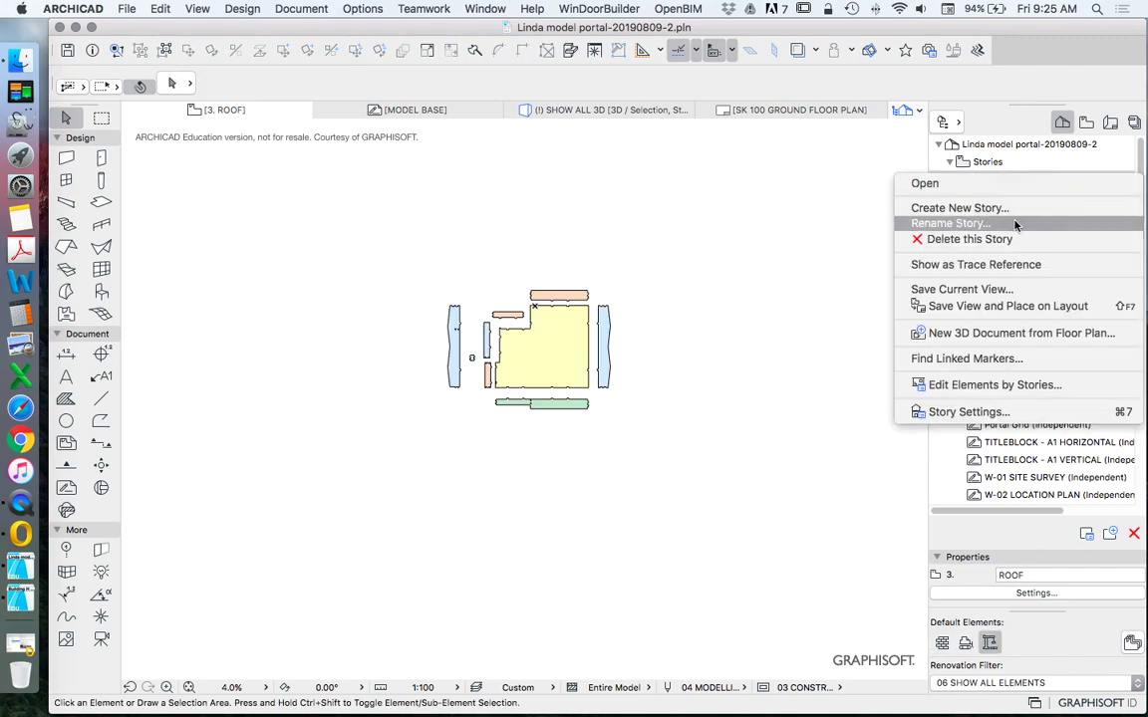
click(959, 208)
click(662, 354)
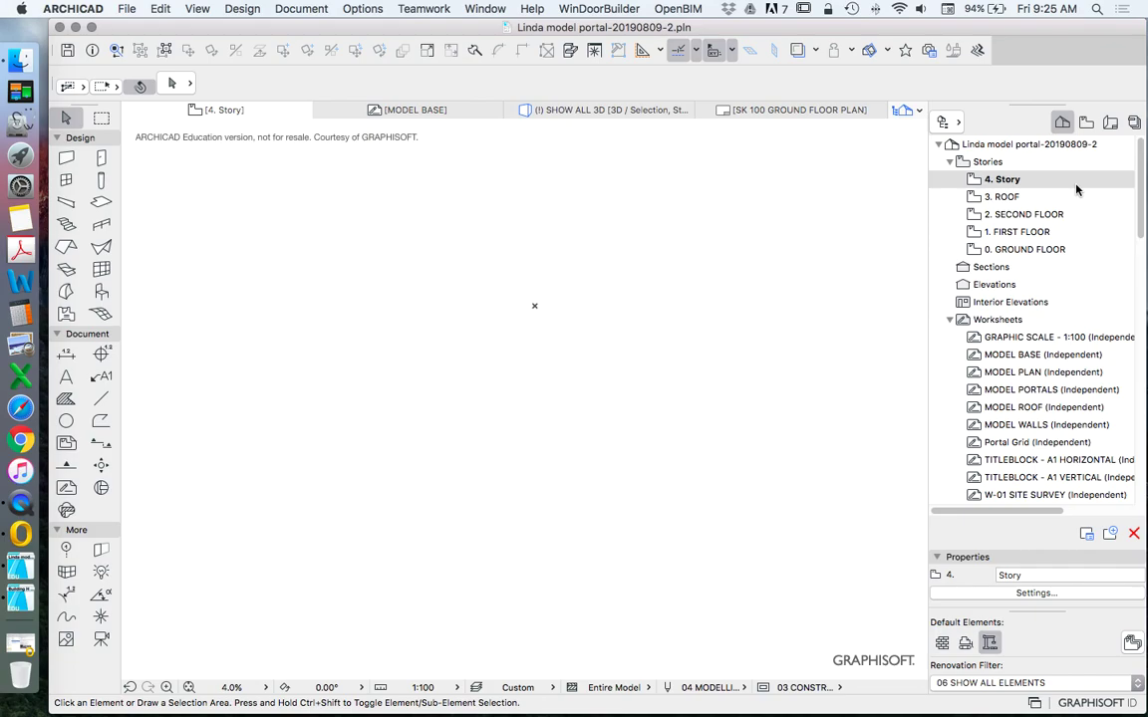
Step: Copy all the base and panel slabs from 3. ROOF and paste them in place on 4. Story
double_click(1003, 196)
drag(408, 242, 634, 447)
key(super+c)
double_click(1000, 180)
key(super+v)
click(721, 341)
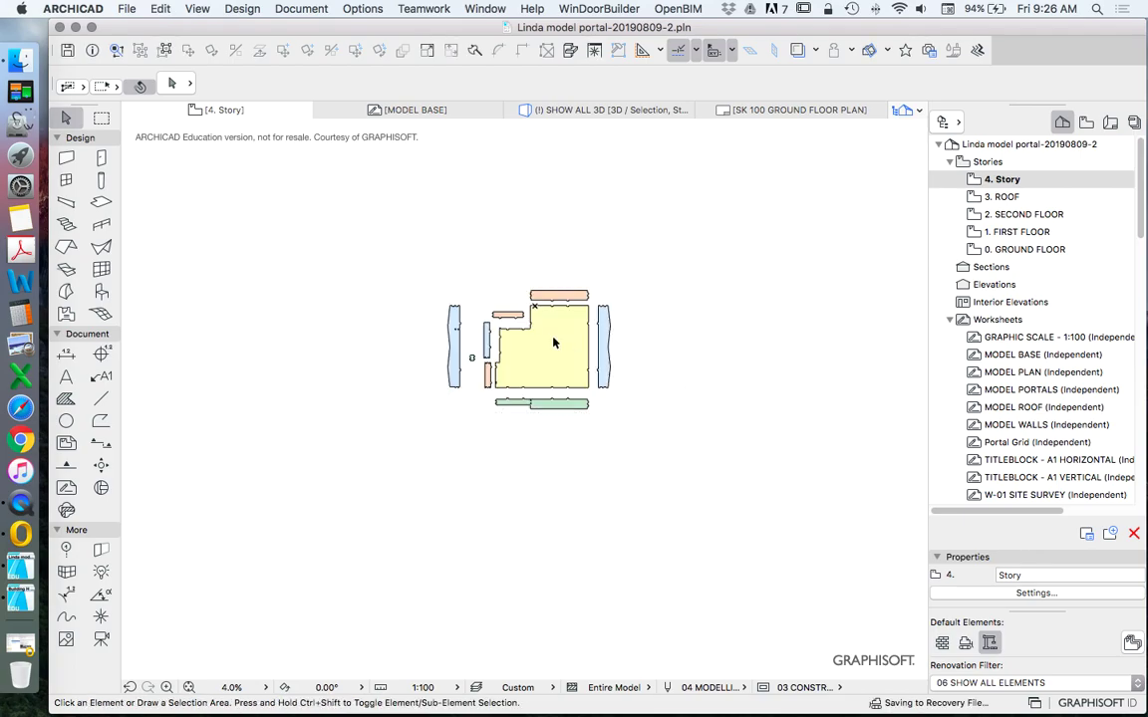
scroll(553, 338, up, 5)
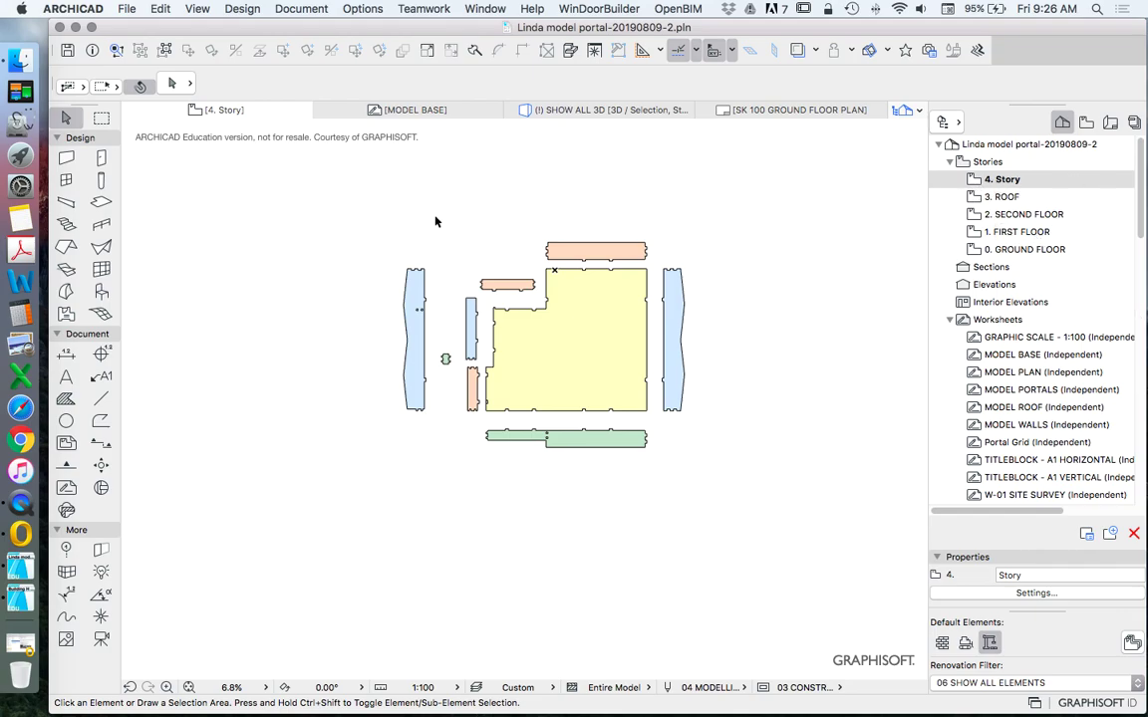
click(101, 118)
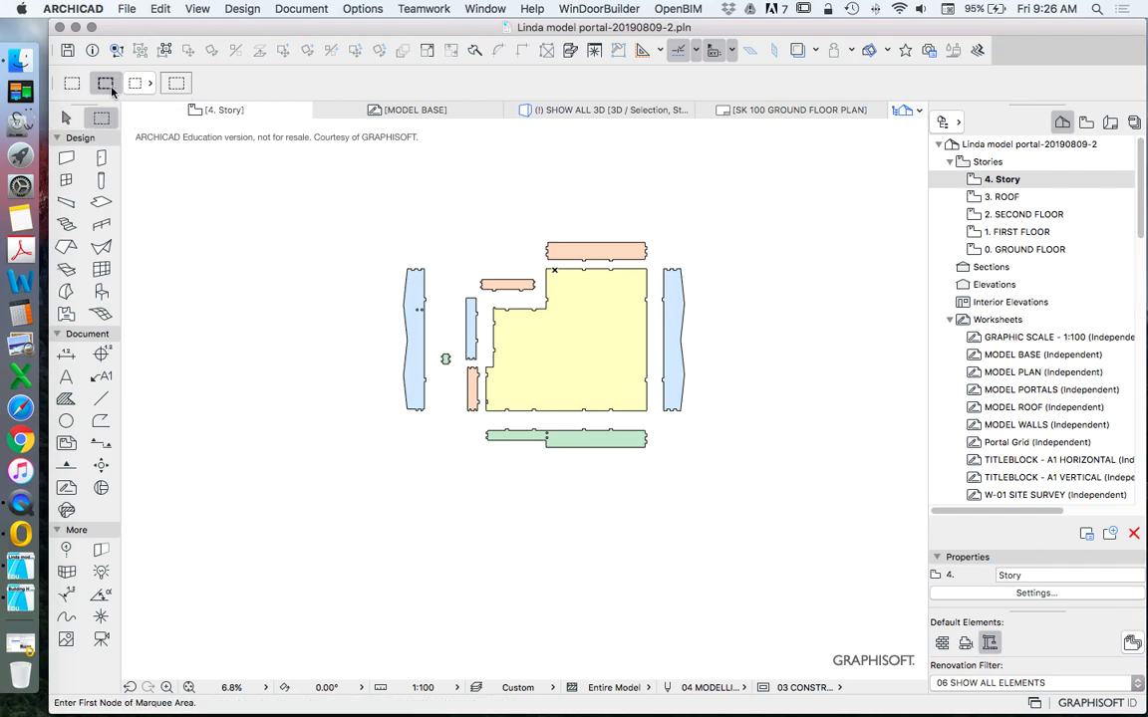
click(71, 83)
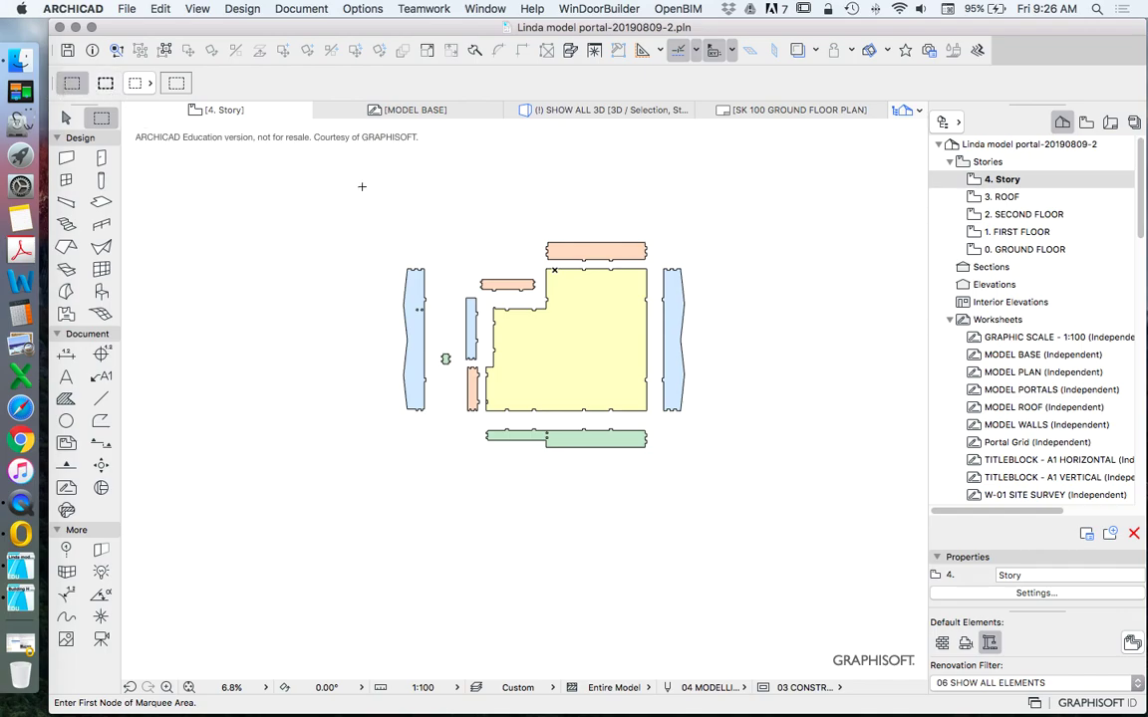
click(67, 119)
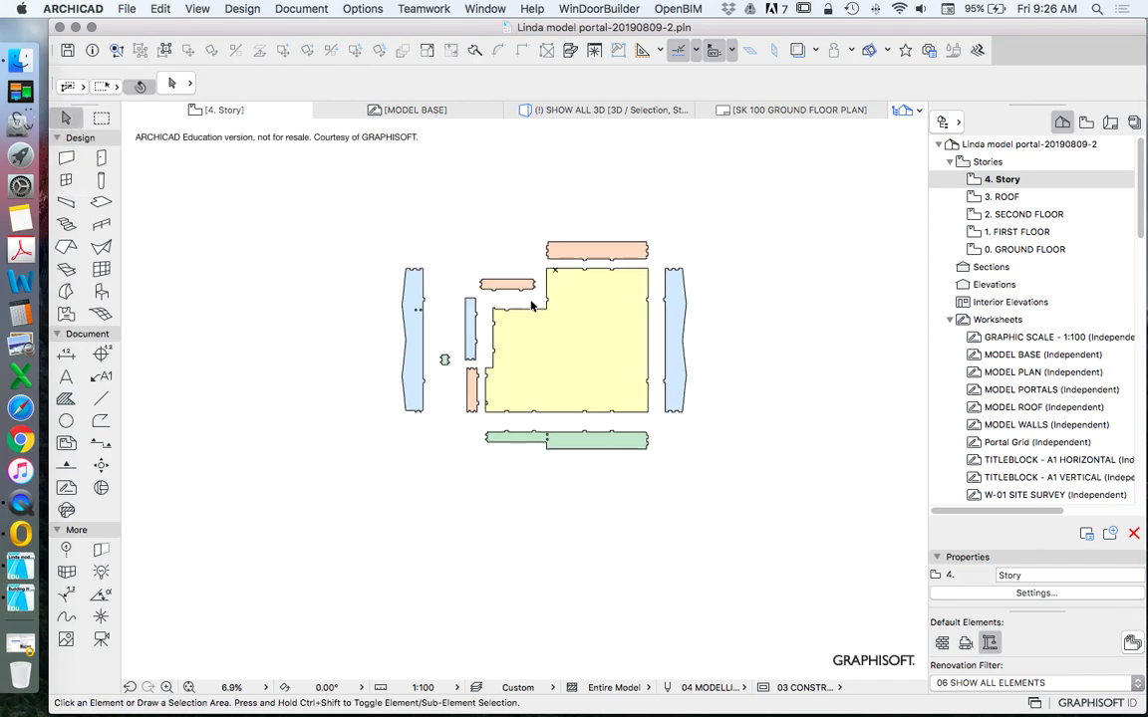
scroll(528, 301, up, 3)
scroll(653, 378, down, 3)
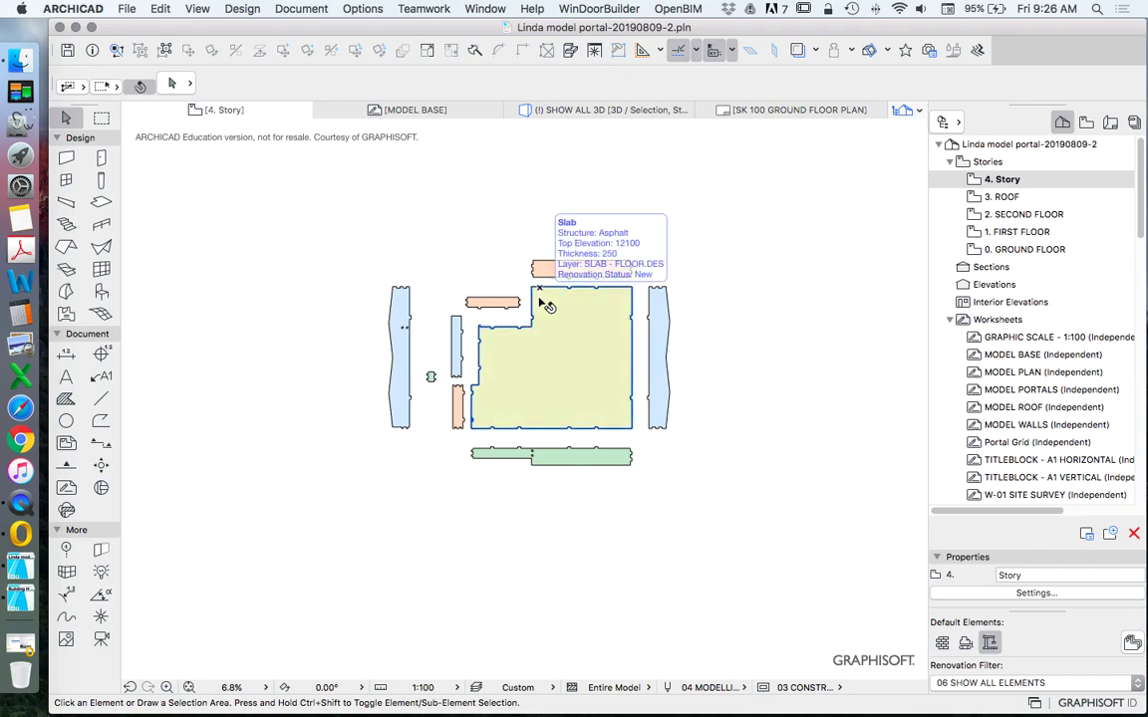
Step: Select all the pasted slabs on 4. Story and show only the selection in 3D
click(357, 207)
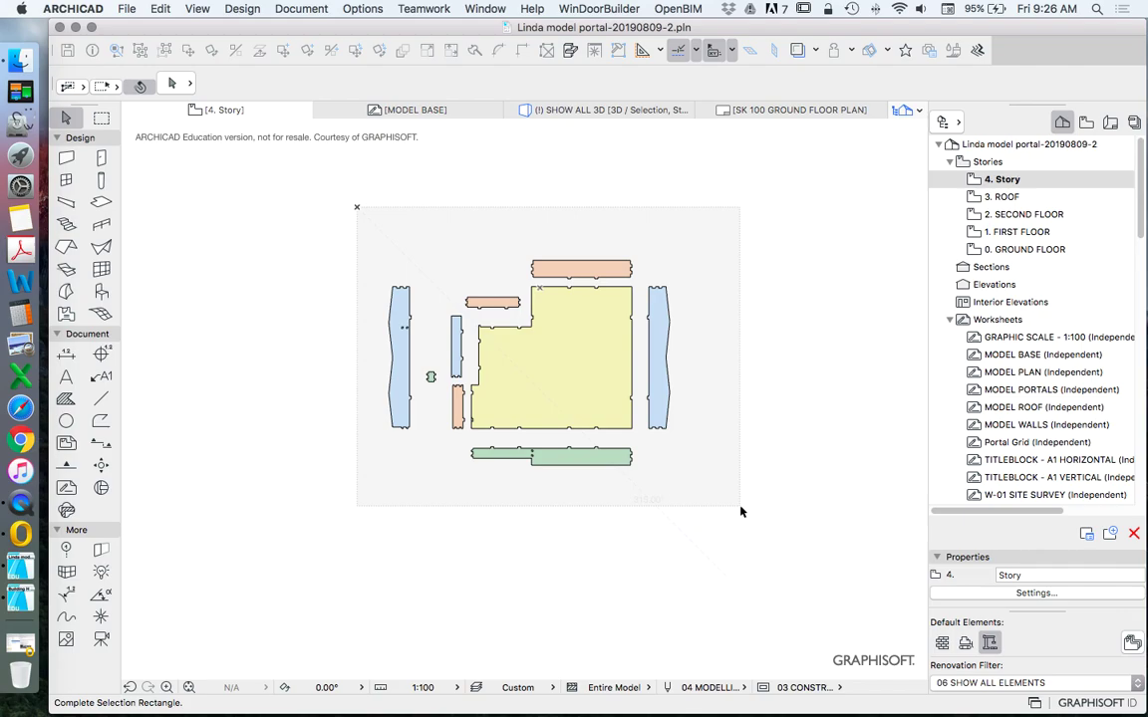
click(740, 510)
right_click(746, 253)
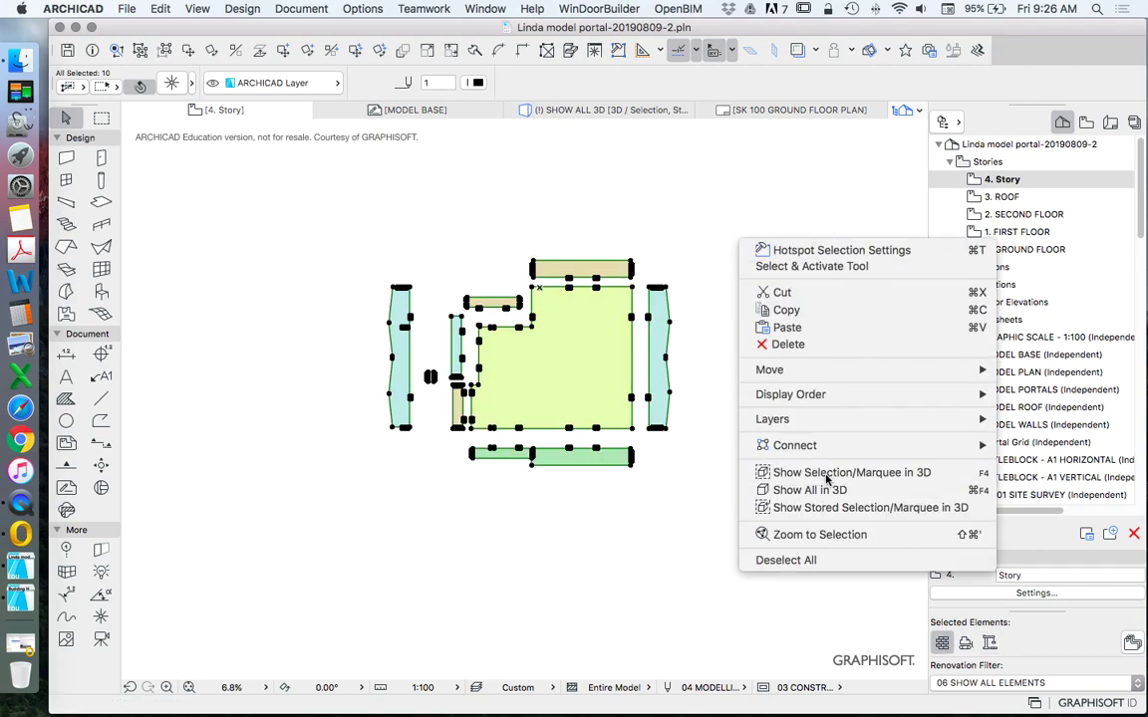
click(823, 469)
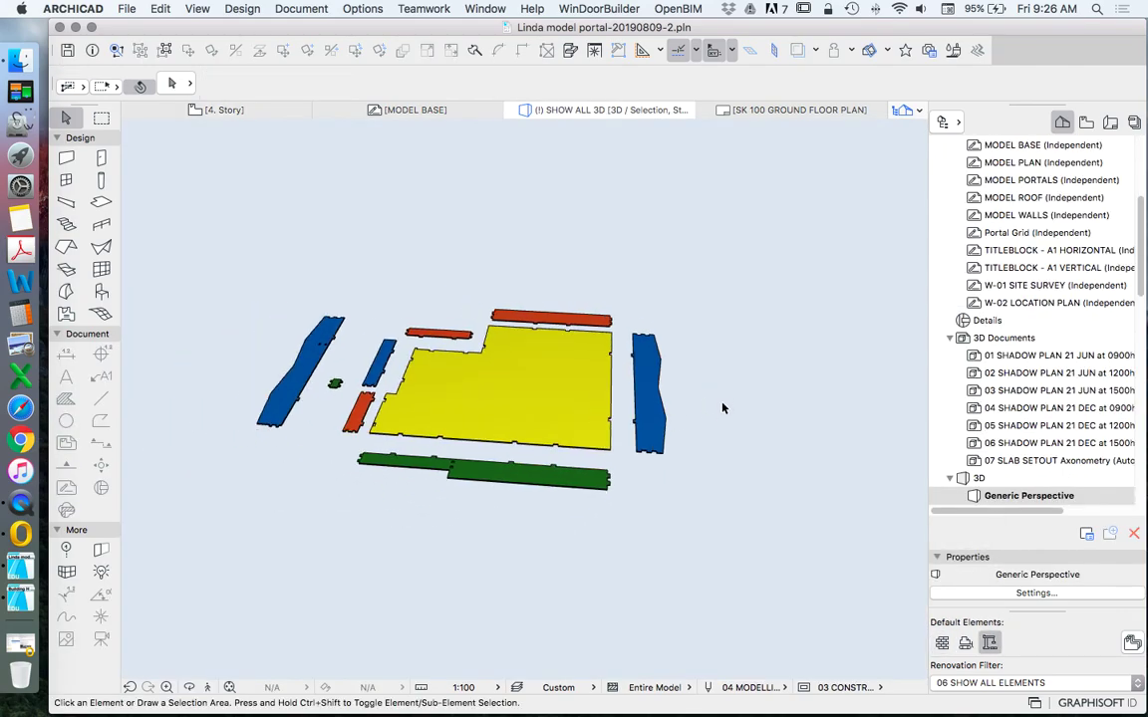
Step: Return to the 4. Story plan, reselect all its slabs and display them in the 3D view again
scroll(1026, 239, up, 5)
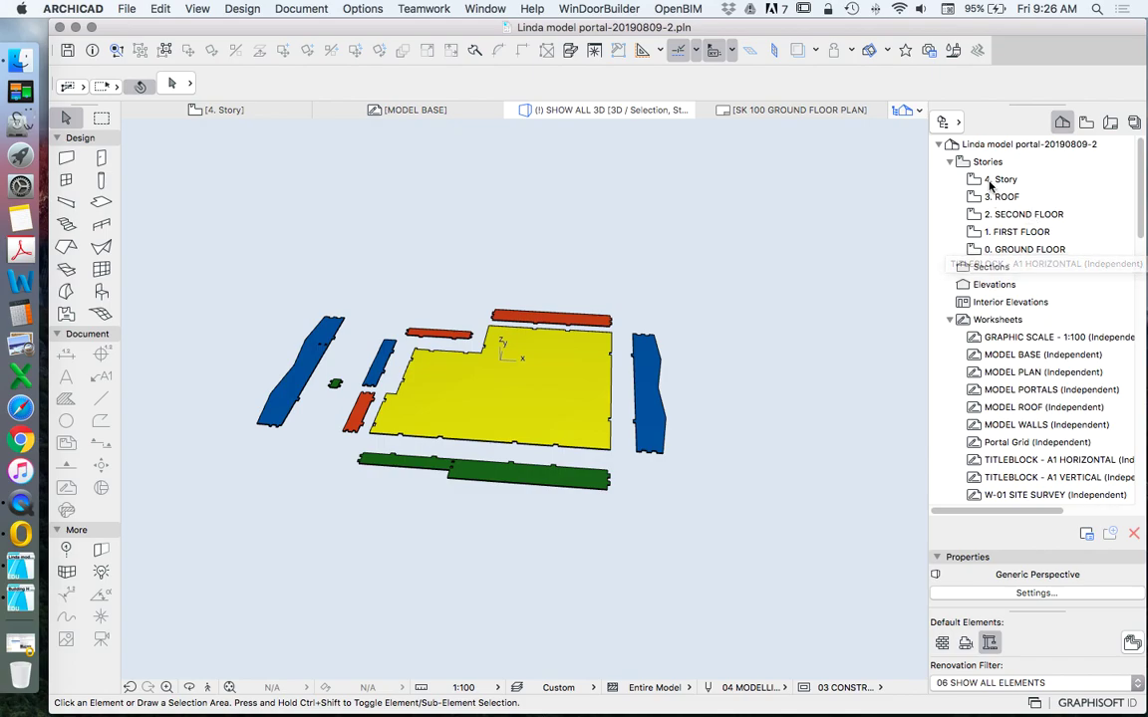
click(1000, 180)
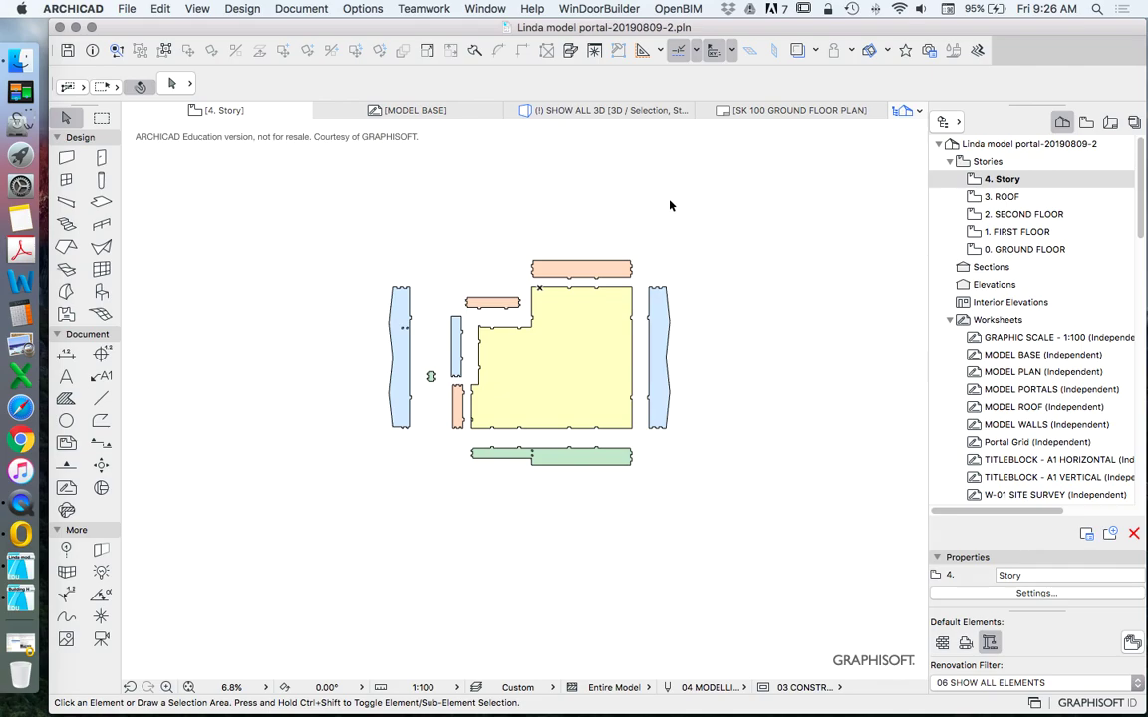
drag(360, 238, 671, 468)
right_click(703, 219)
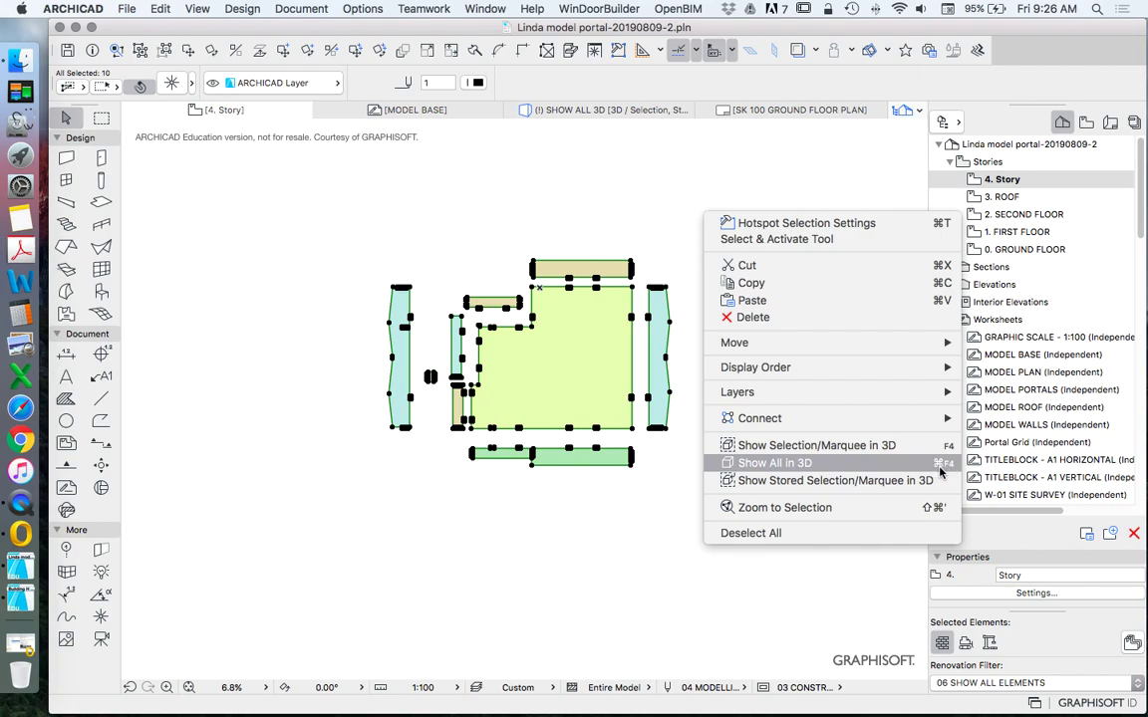
click(514, 165)
right_click(666, 185)
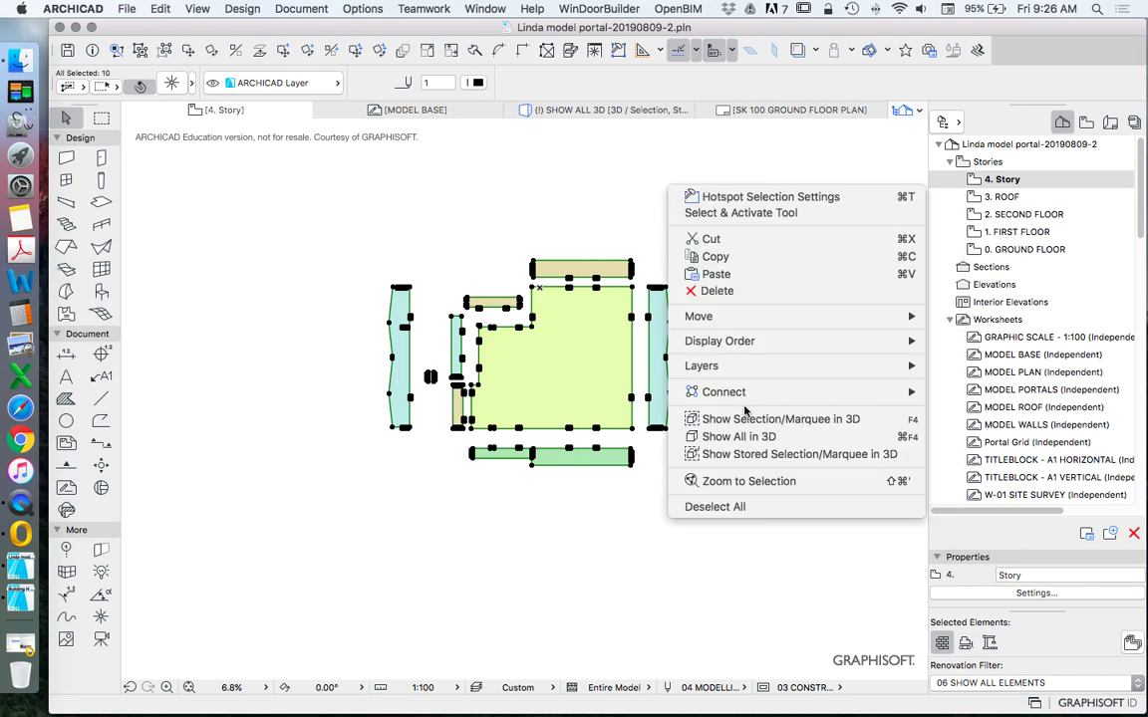
click(737, 436)
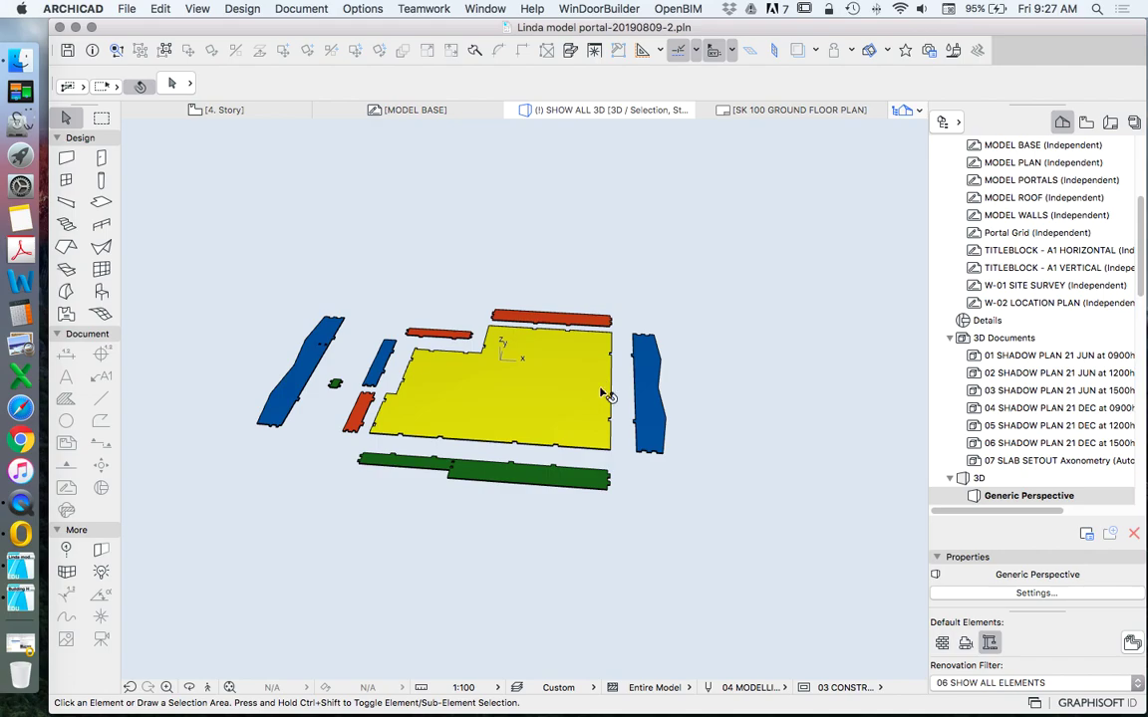
Step: Examine the slab layout in 3D, especially the tabs of the blue panel on the yellow base's right side
scroll(612, 461, up, 3)
scroll(611, 462, up, 3)
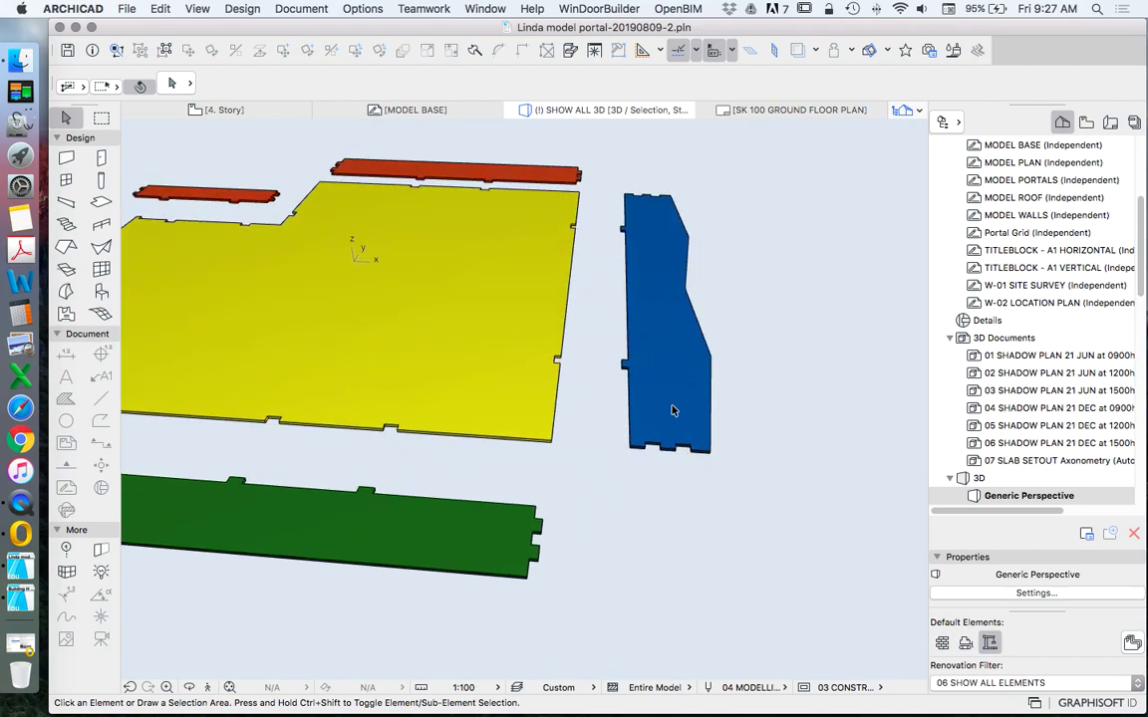
scroll(682, 425, down, 6)
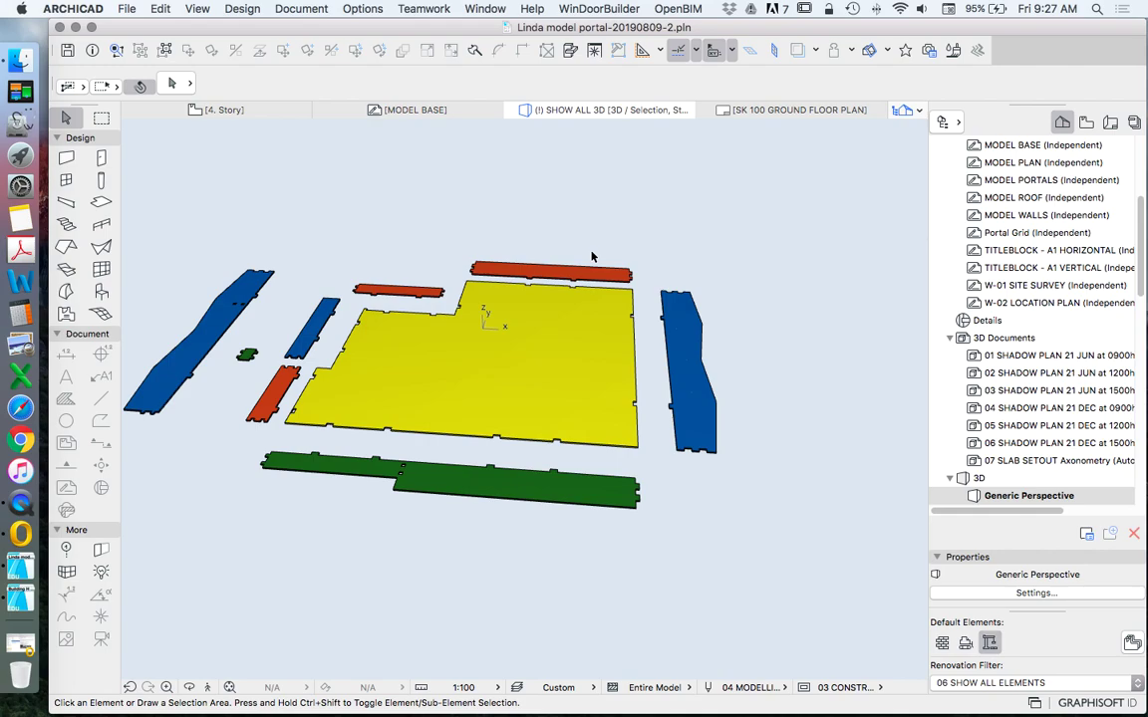
mouse_move(695, 386)
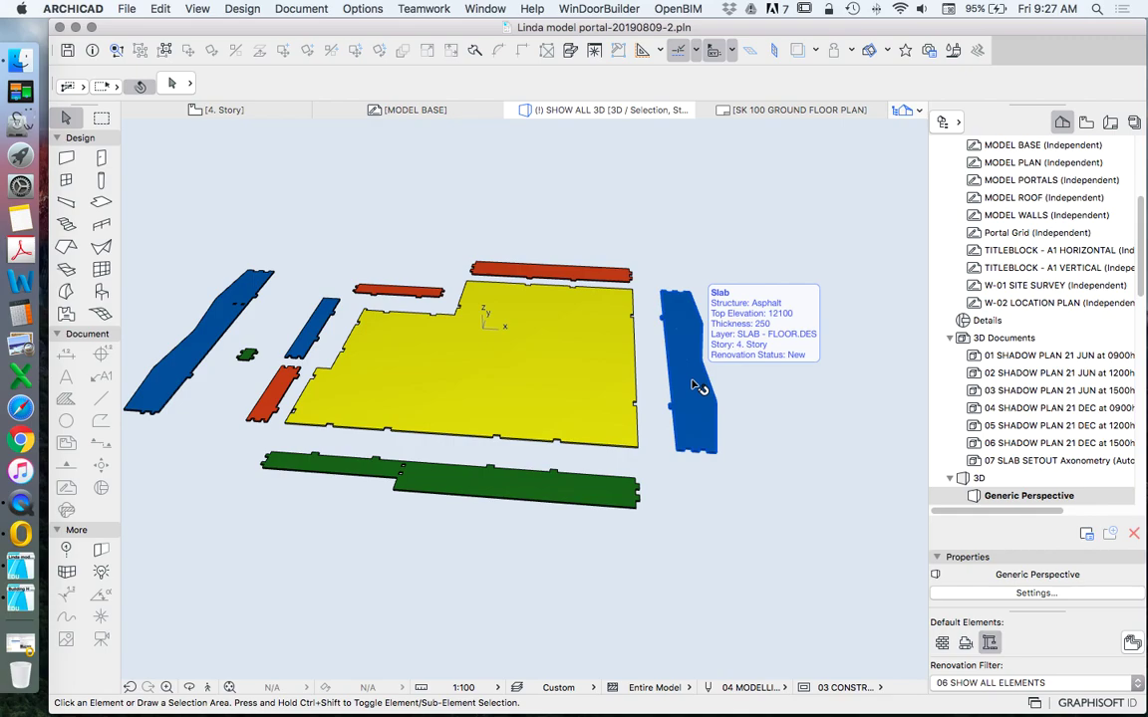
scroll(728, 392, up, 2)
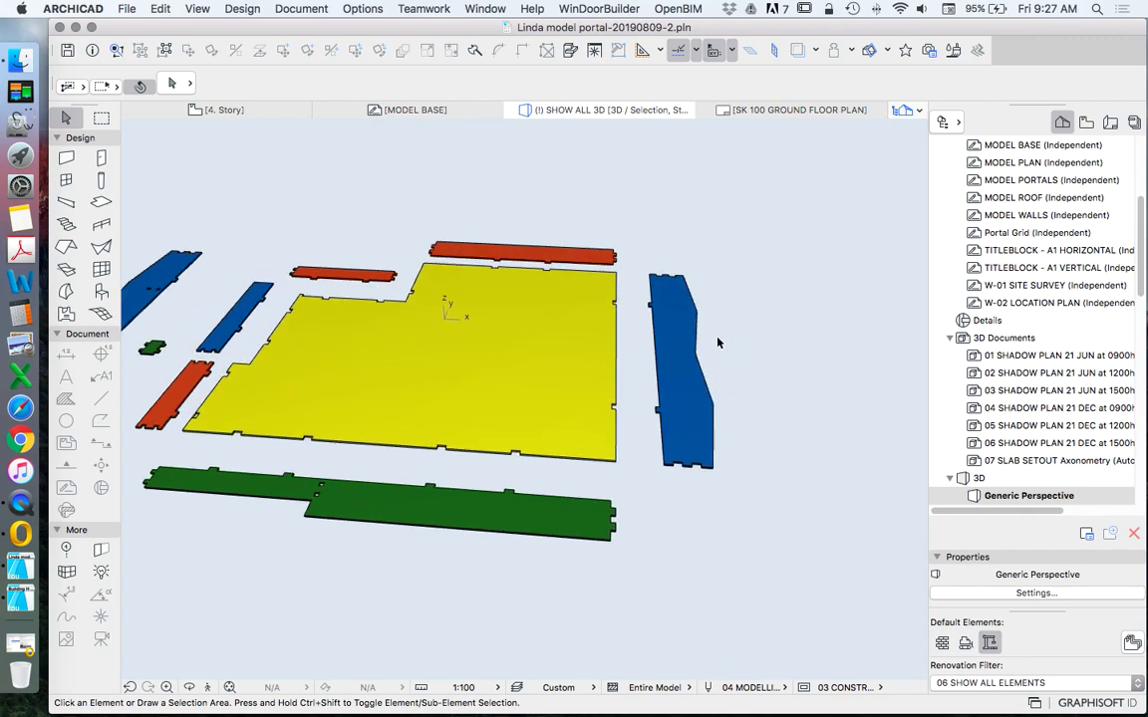
mouse_move(695, 309)
scroll(686, 456, up, 2)
scroll(677, 460, up, 3)
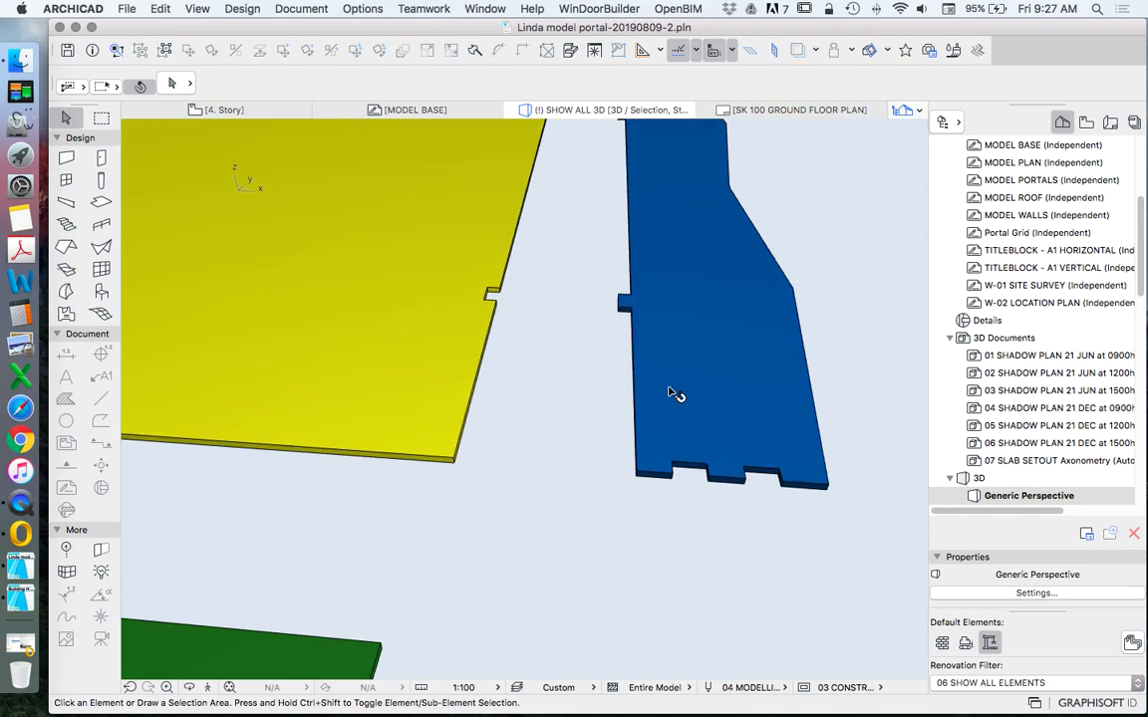
shift+middle_drag(652, 424, 617, 377)
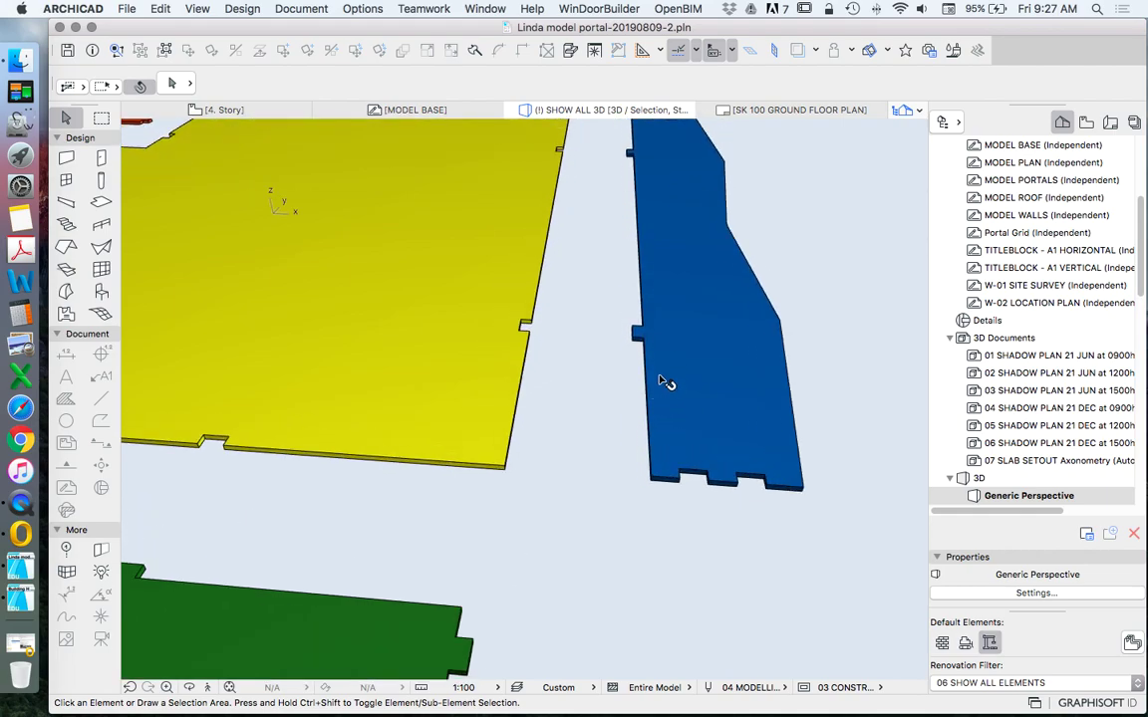
click(660, 379)
right_click(678, 265)
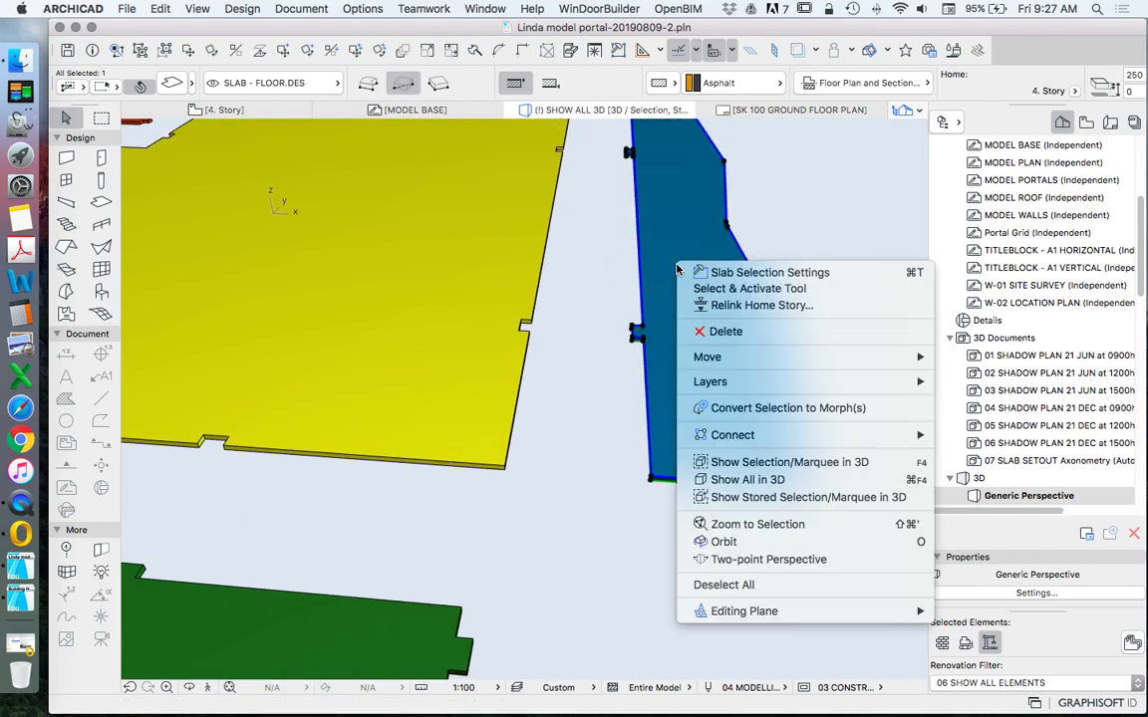
click(720, 407)
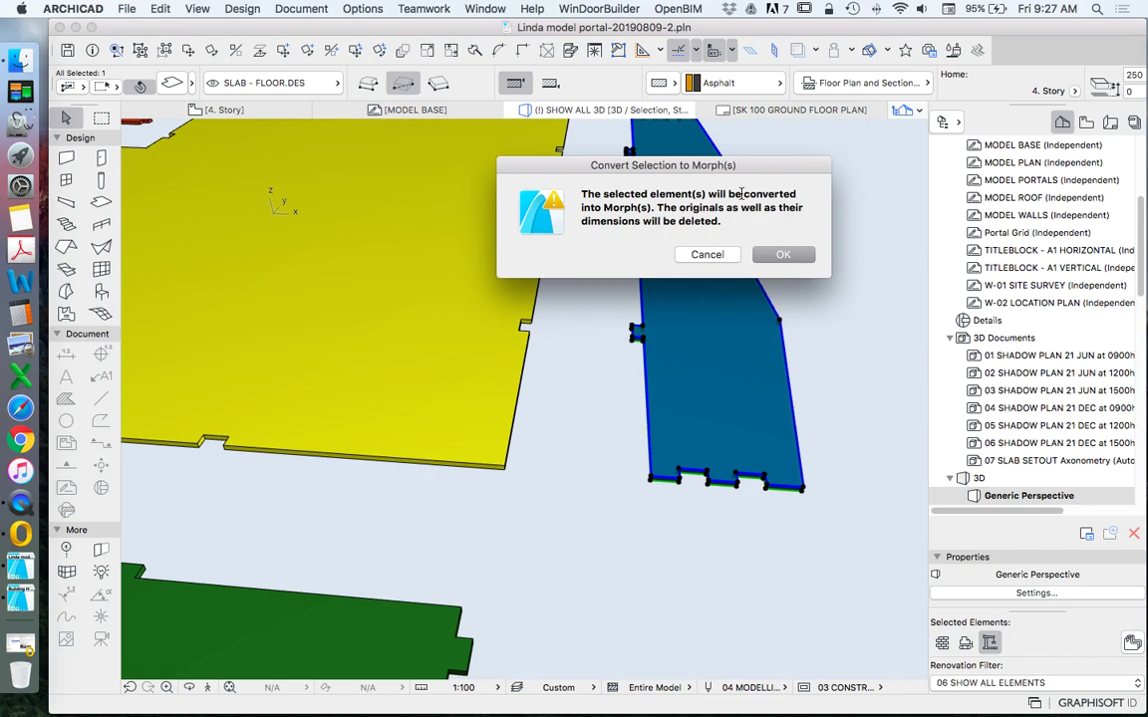
click(709, 256)
Step: Select all the base and panel slabs in 3D, set their thickness to 600 and clear the selection
scroll(658, 406, down, 3)
scroll(667, 415, down, 10)
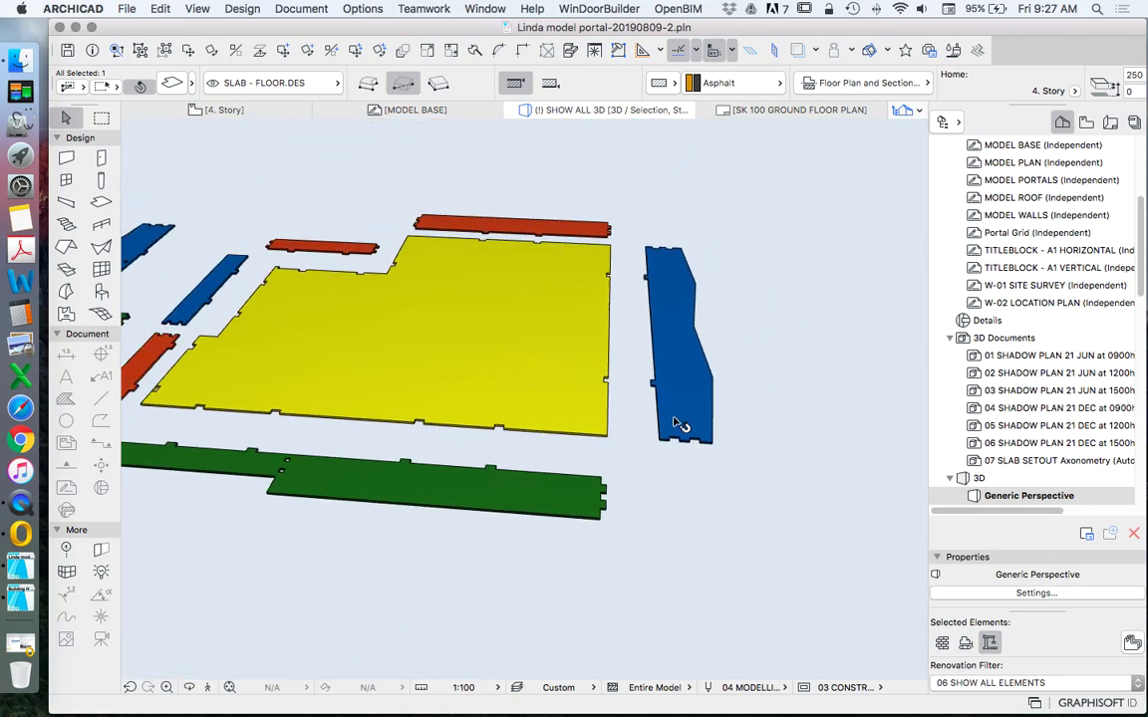
drag(375, 277, 799, 516)
click(170, 85)
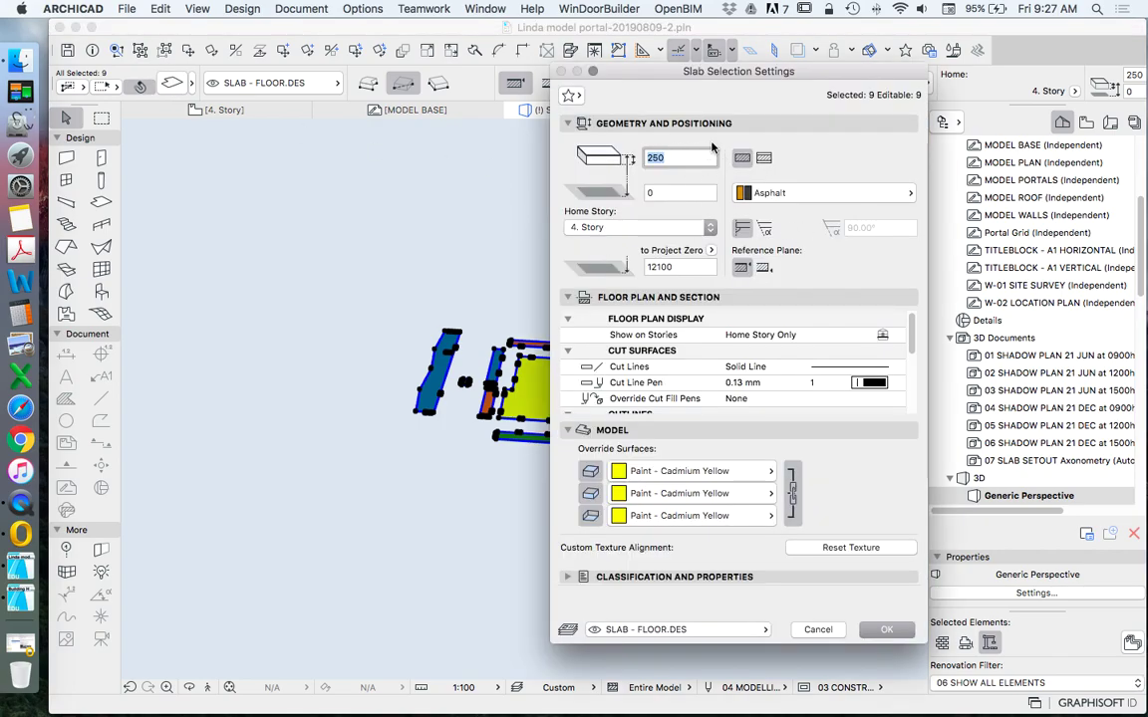
text(600)
key(Return)
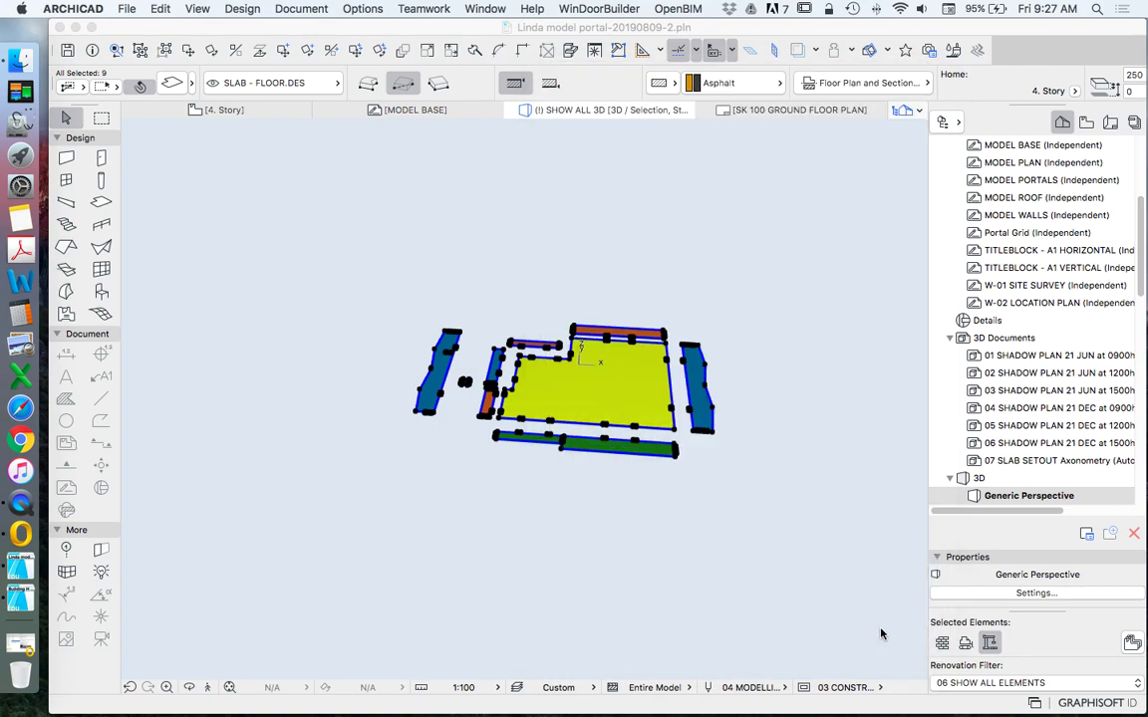
click(709, 488)
Step: Check the thickness and surface settings of the blue panel slab on the yellow base's right side
scroll(624, 378, up, 5)
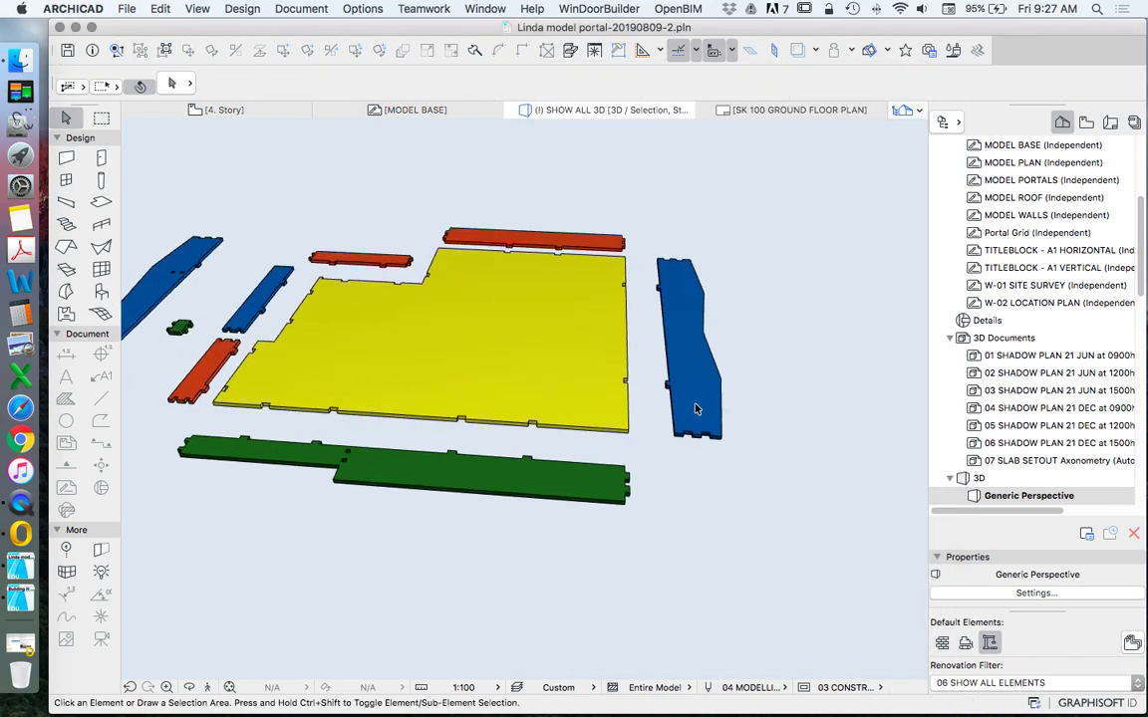
scroll(669, 438, up, 5)
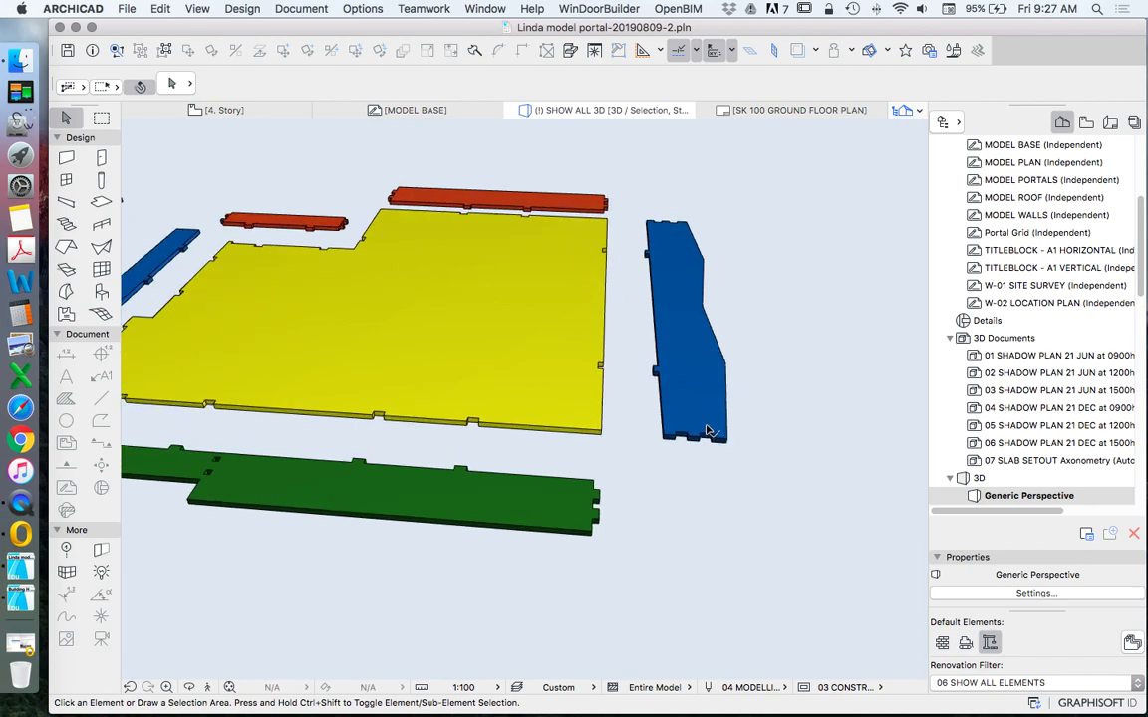
scroll(672, 446, up, 3)
click(662, 403)
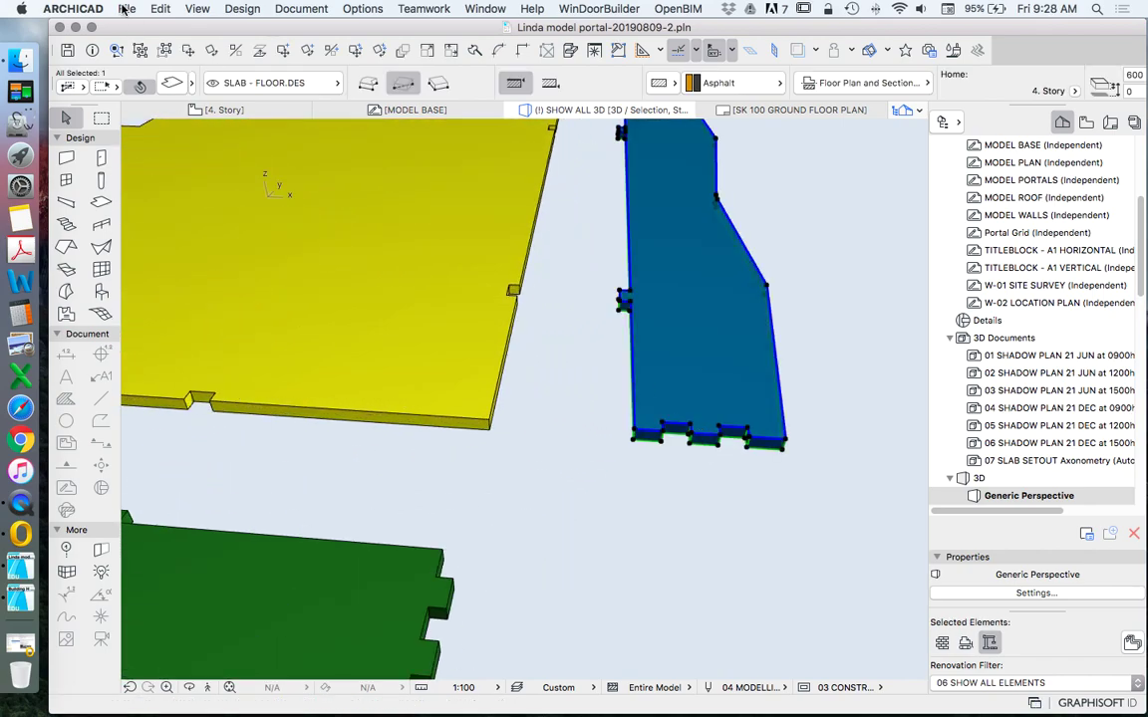
click(186, 87)
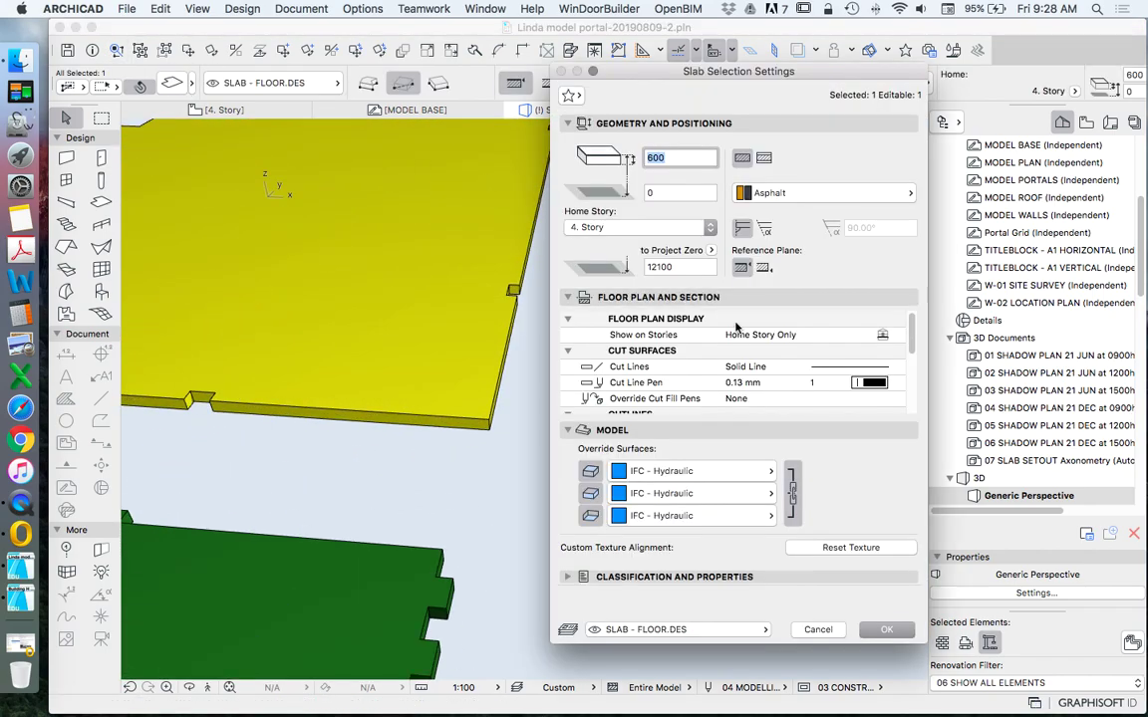
key(Escape)
key(Escape)
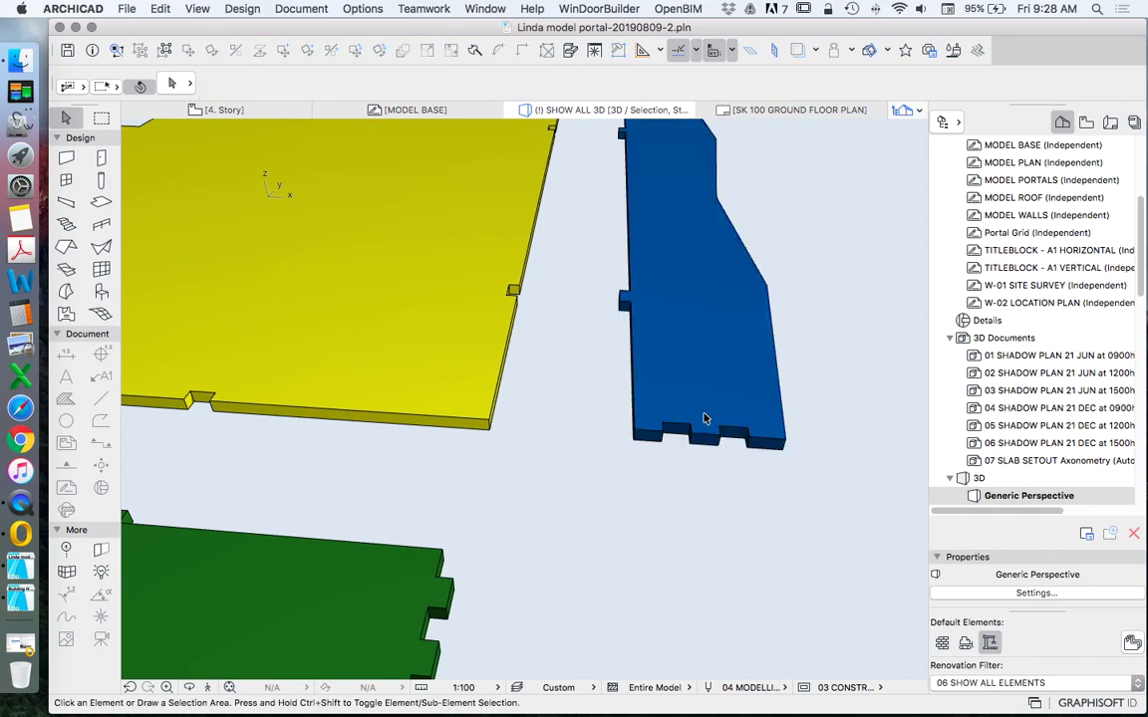
Step: Convert the blue panel slab on the right side of the yellow base into a morph
click(658, 381)
right_click(680, 293)
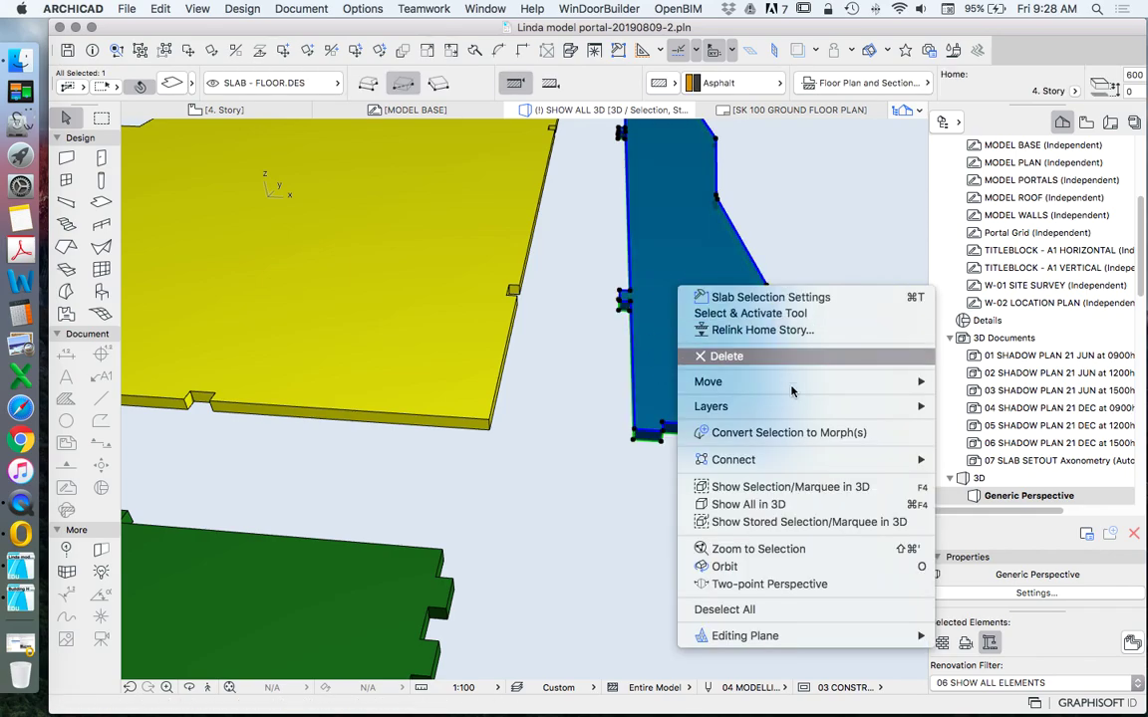
click(768, 432)
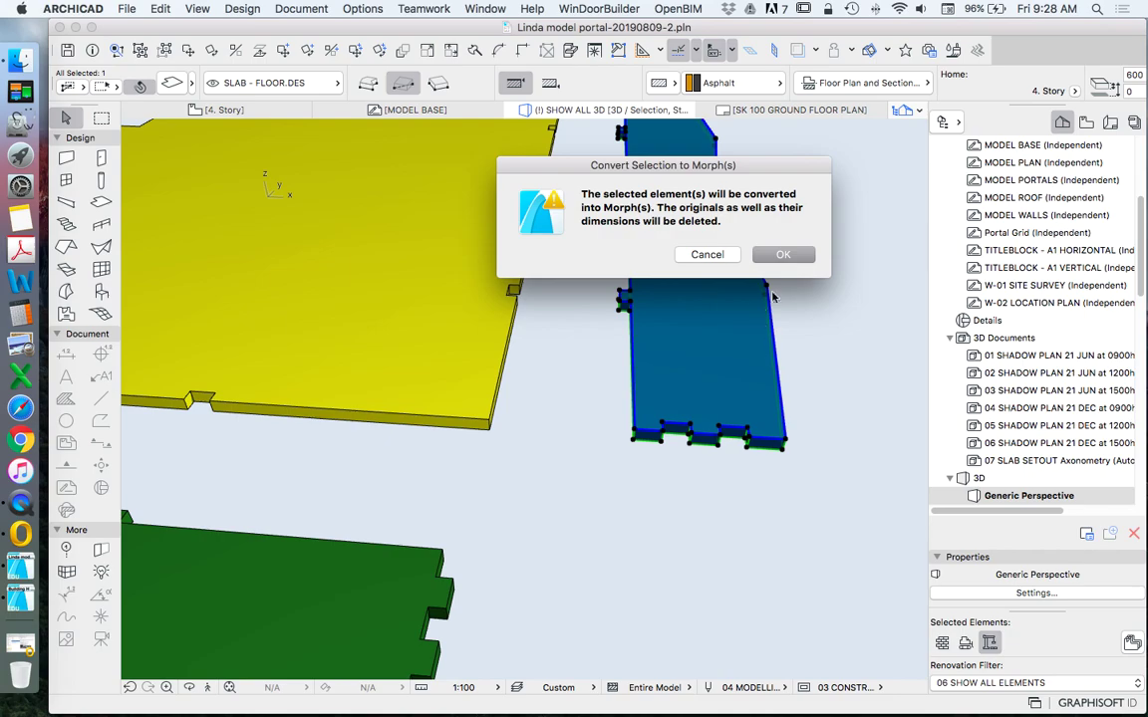
click(782, 256)
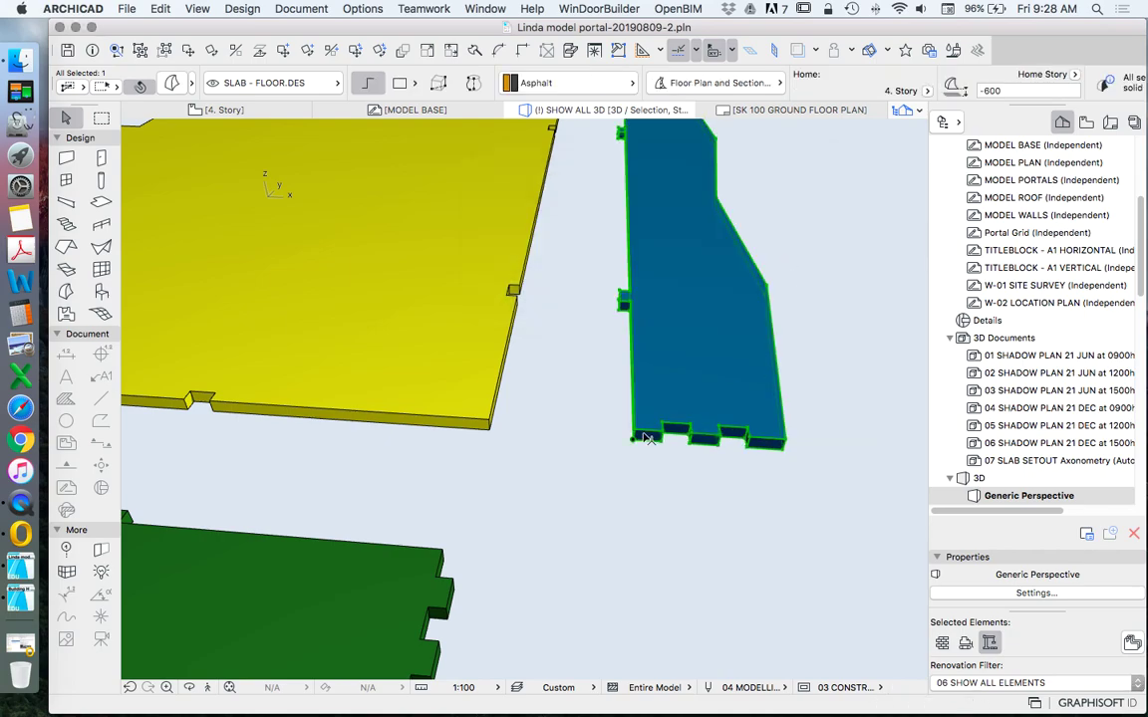
Step: Rotate the blue morph panel 90° upright about a point on its notched end face and deselect it
scroll(653, 499, up, 3)
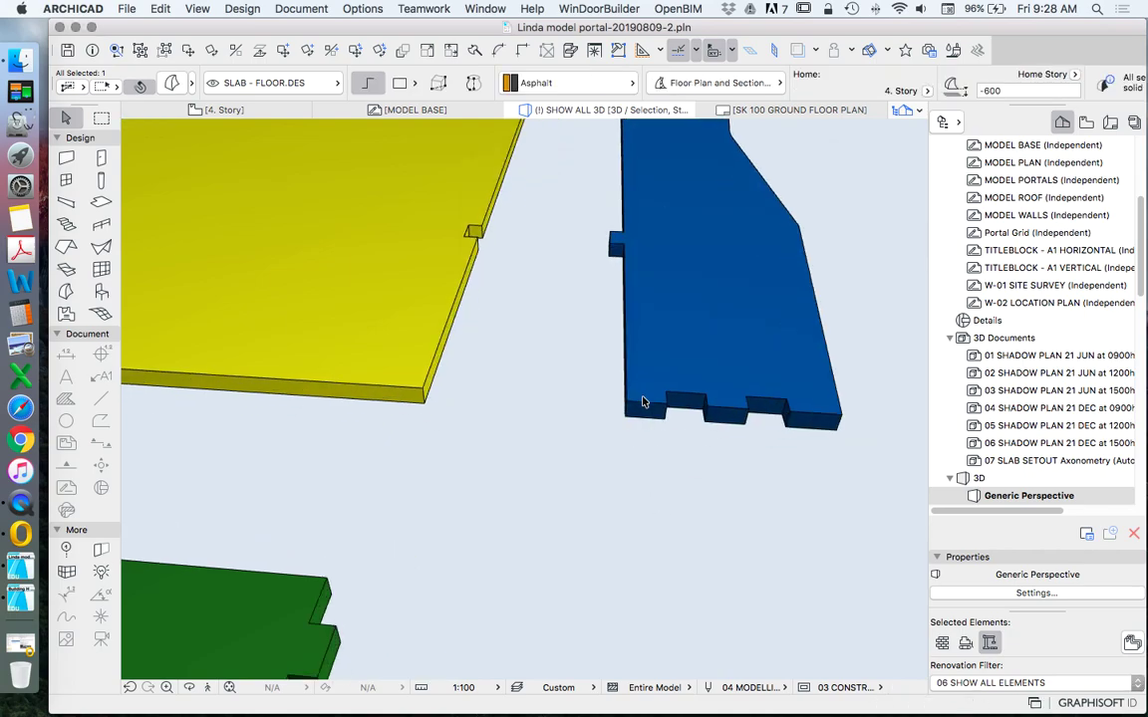
shift+middle_drag(610, 375, 642, 310)
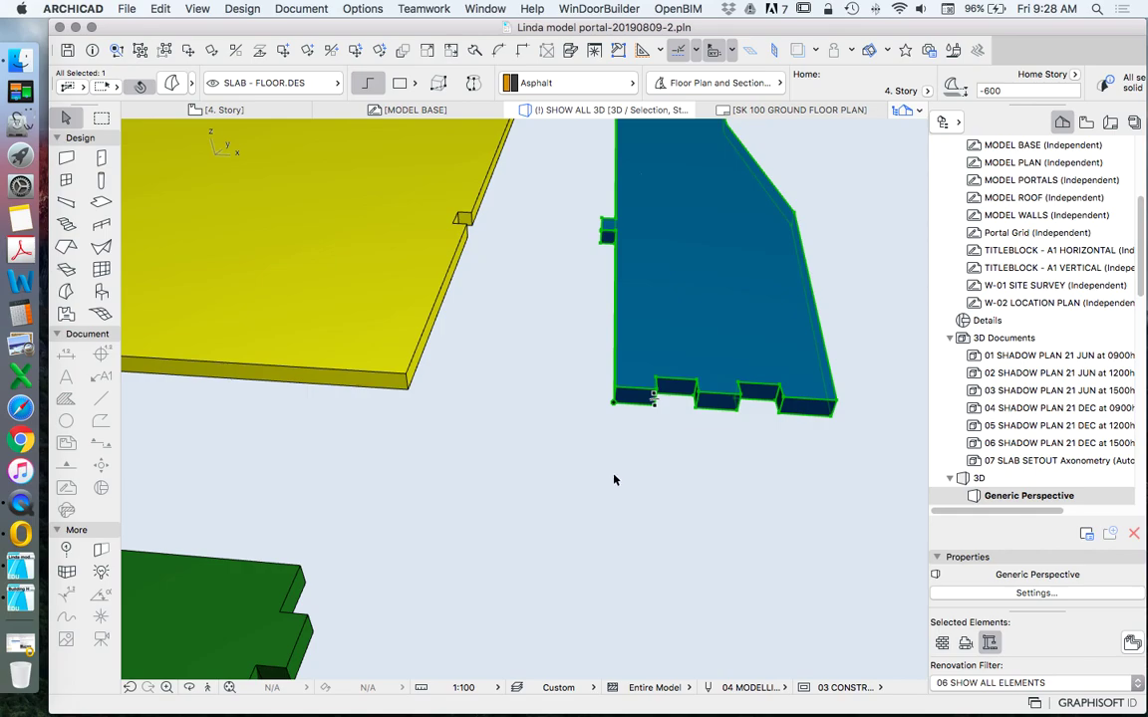
scroll(649, 400, up, 3)
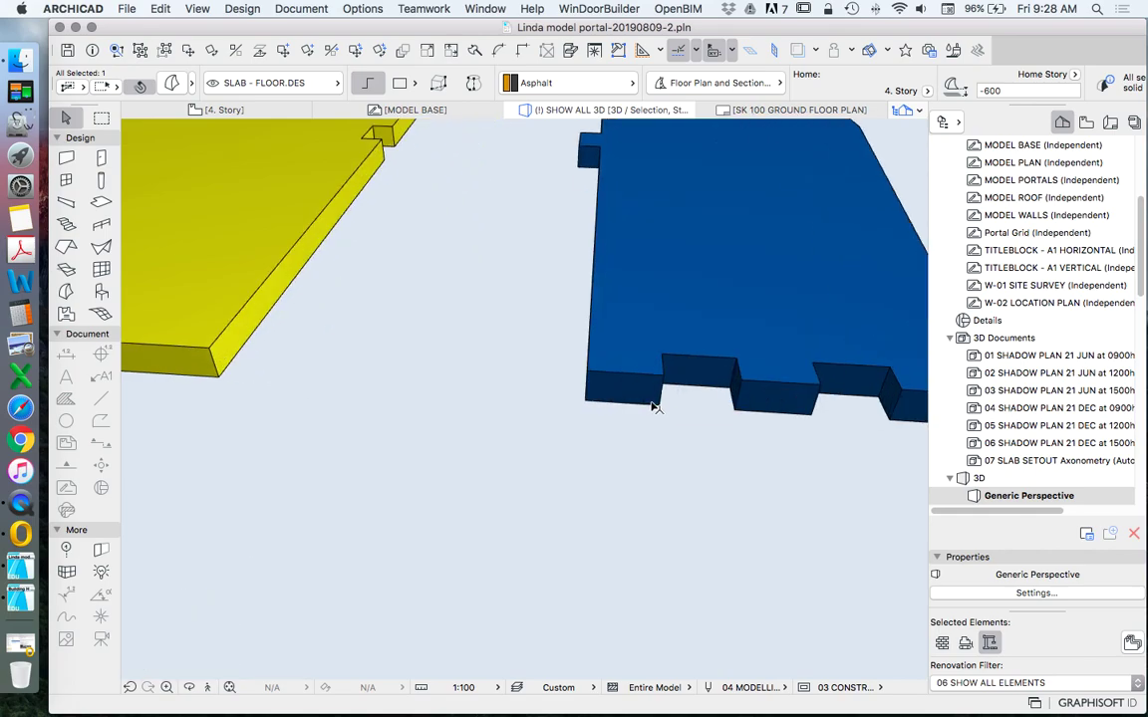
click(619, 374)
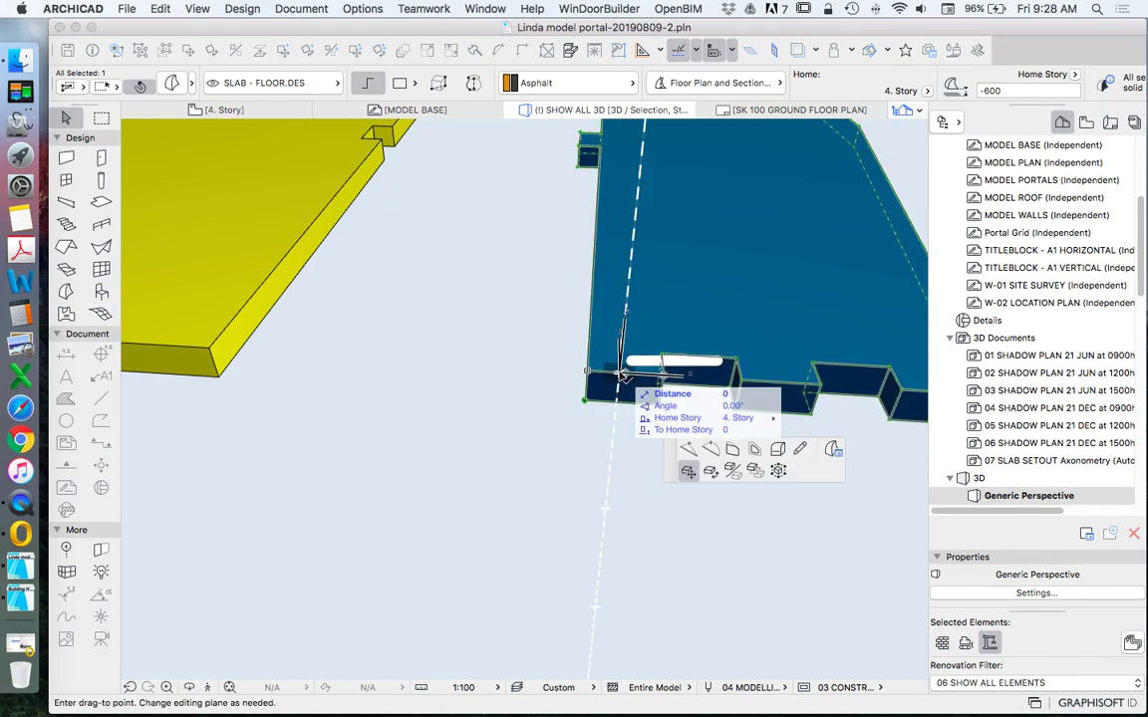
key(Escape)
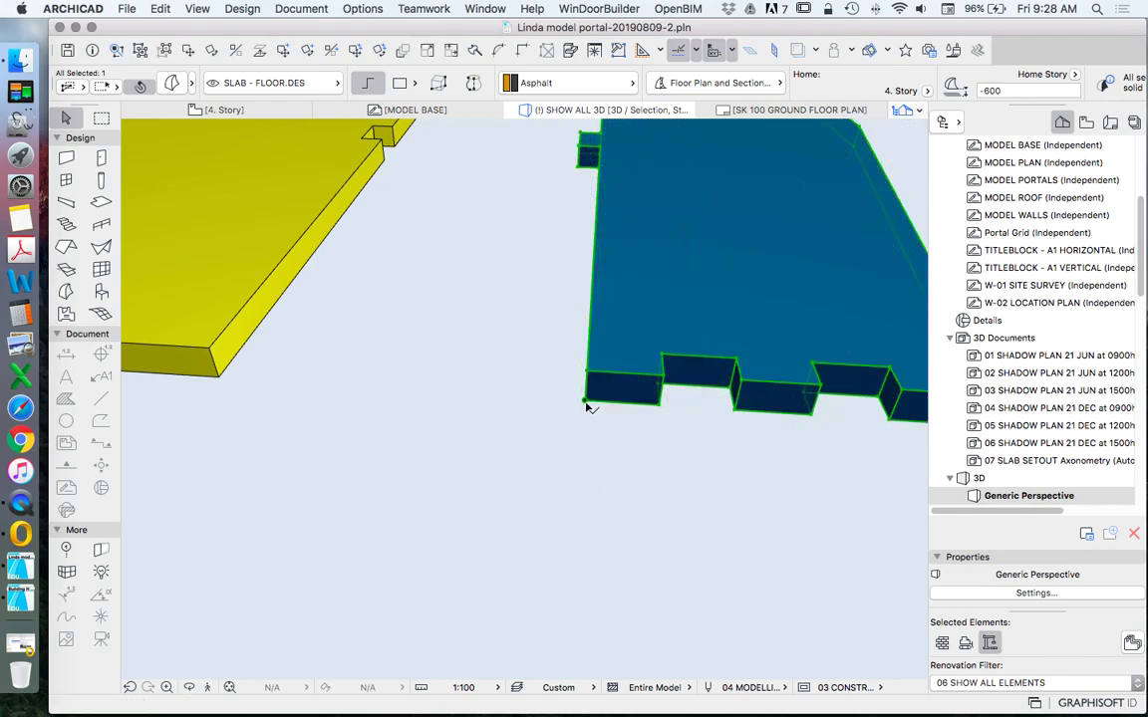
click(584, 402)
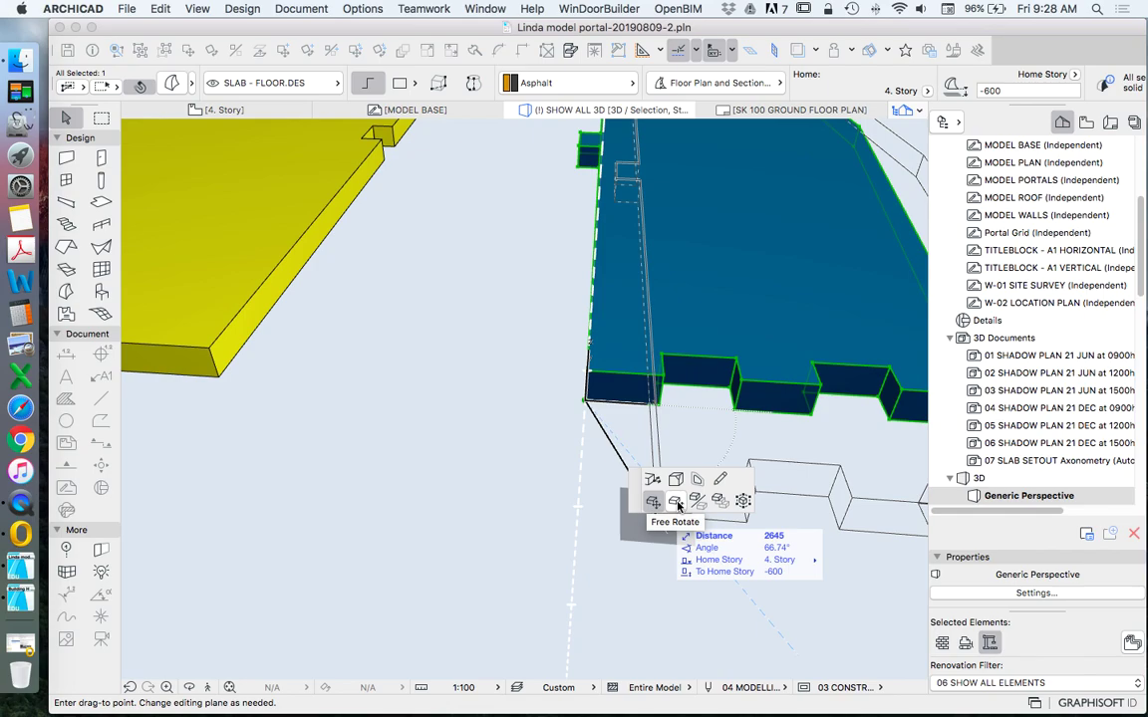
click(677, 503)
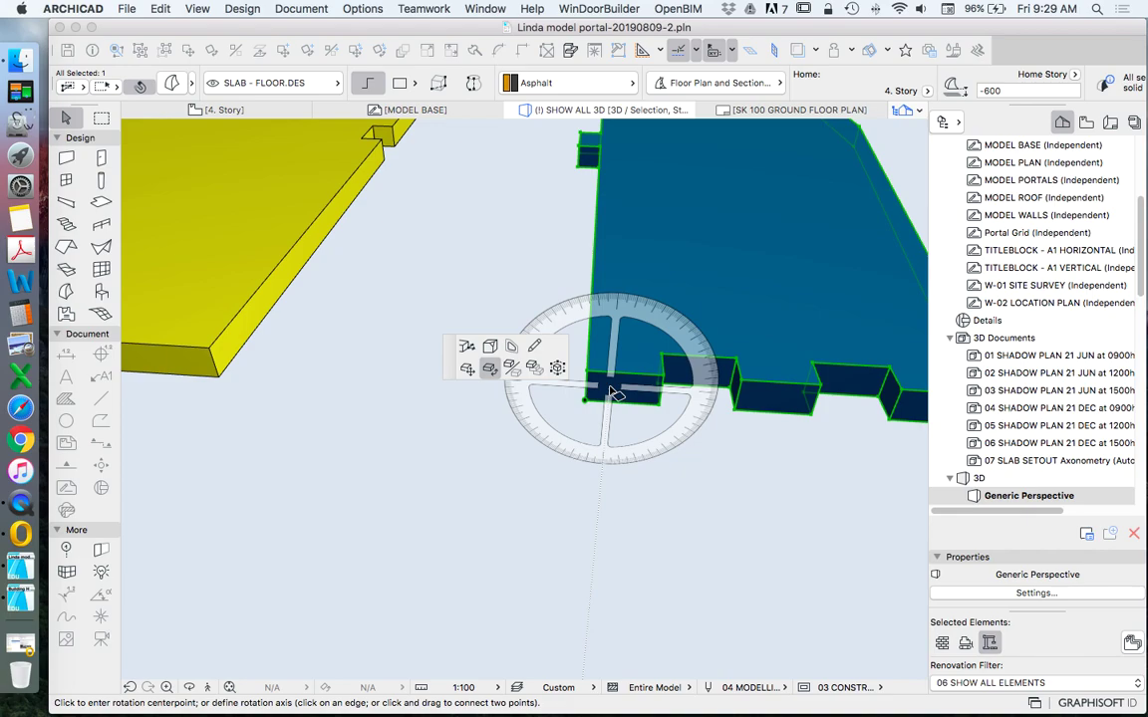
click(611, 389)
click(739, 378)
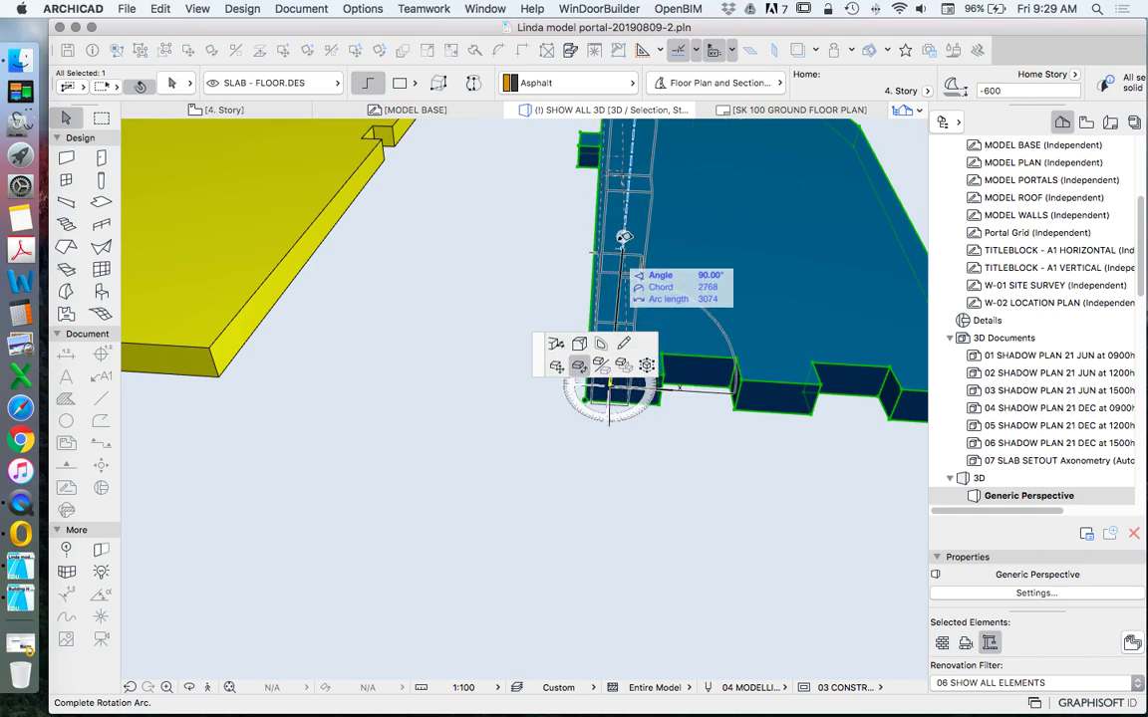
click(623, 239)
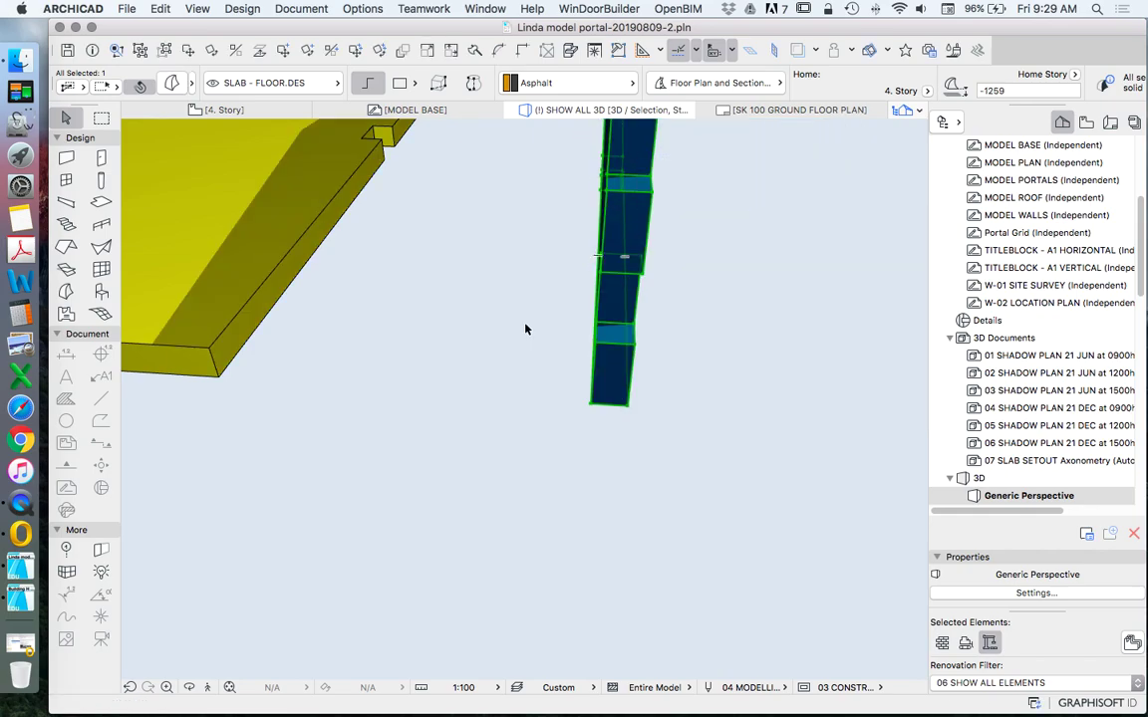
click(500, 344)
Step: Drag the upright blue morph panel by its tab corner to the matching notch corner on the yellow base
shift+middle_drag(501, 344, 721, 366)
scroll(675, 264, up, 3)
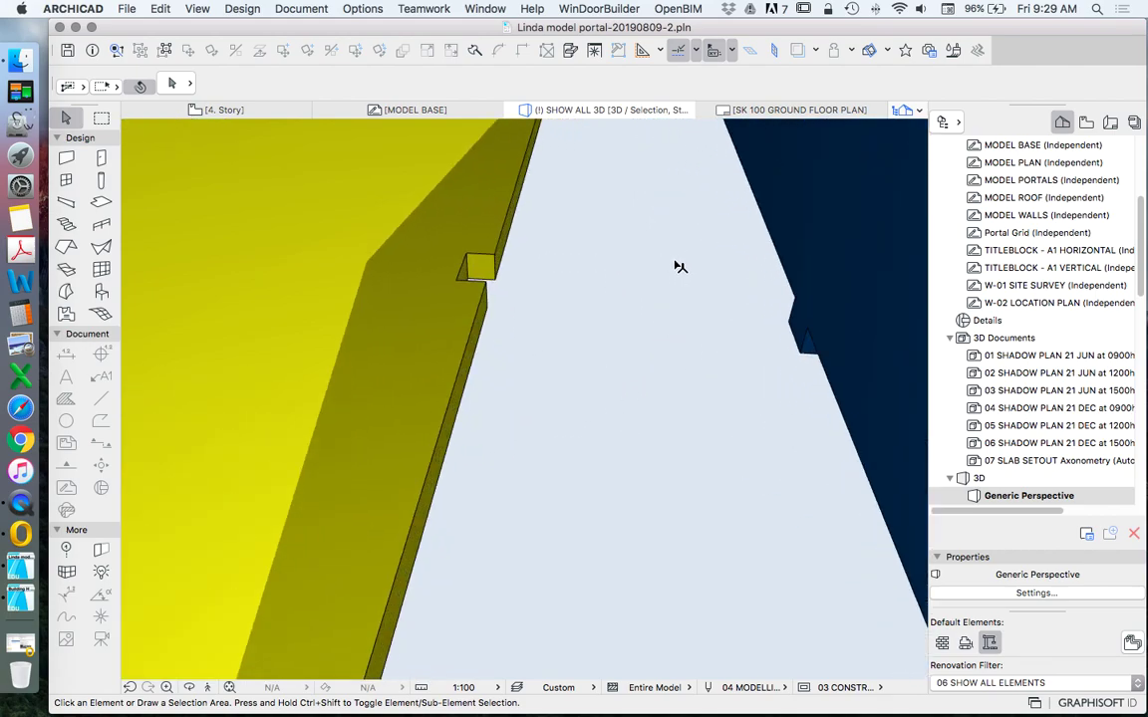
click(719, 299)
scroll(687, 304, up, 1)
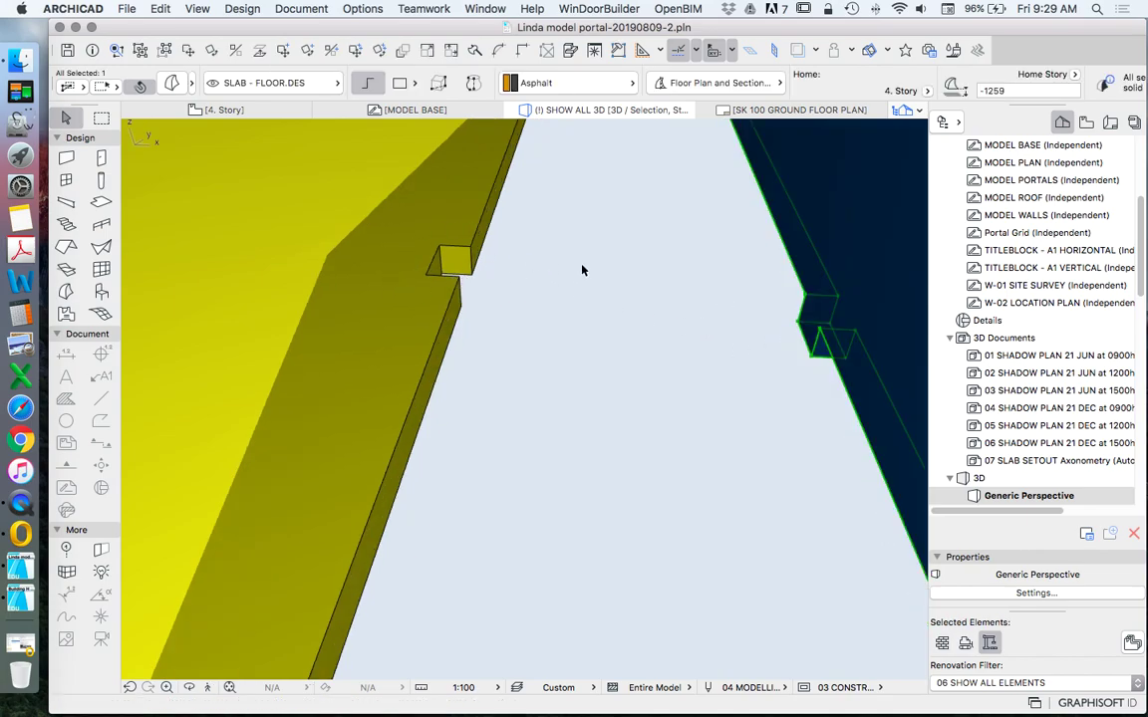
right_click(625, 241)
mouse_move(728, 335)
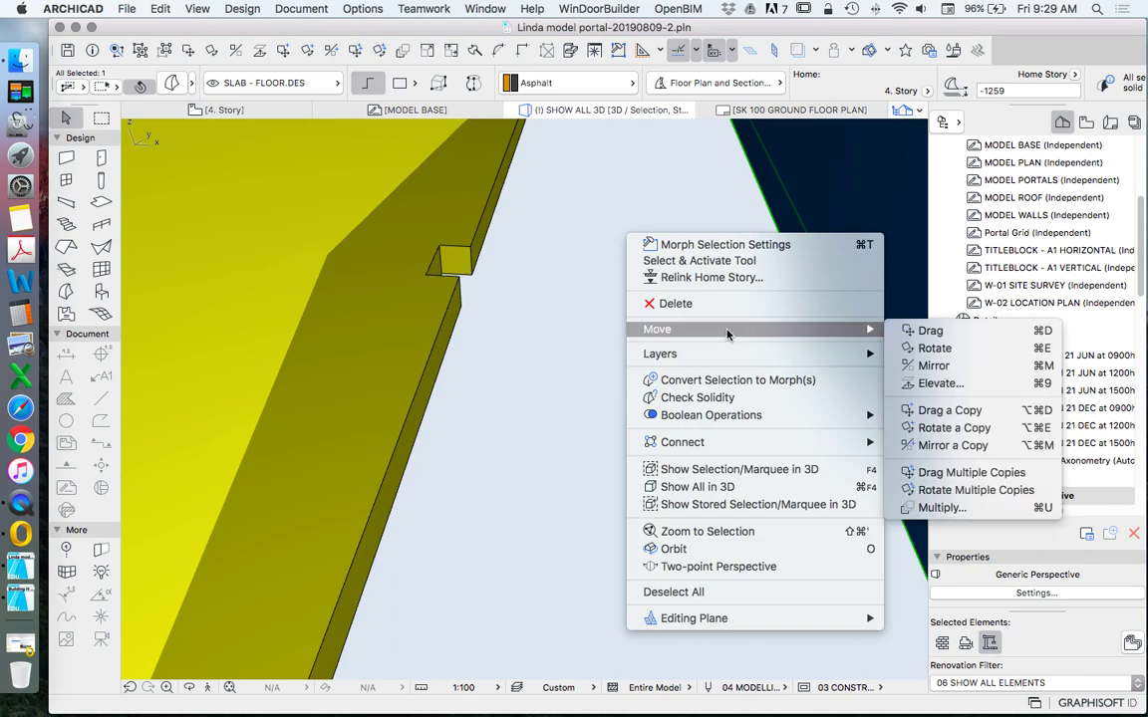
click(931, 329)
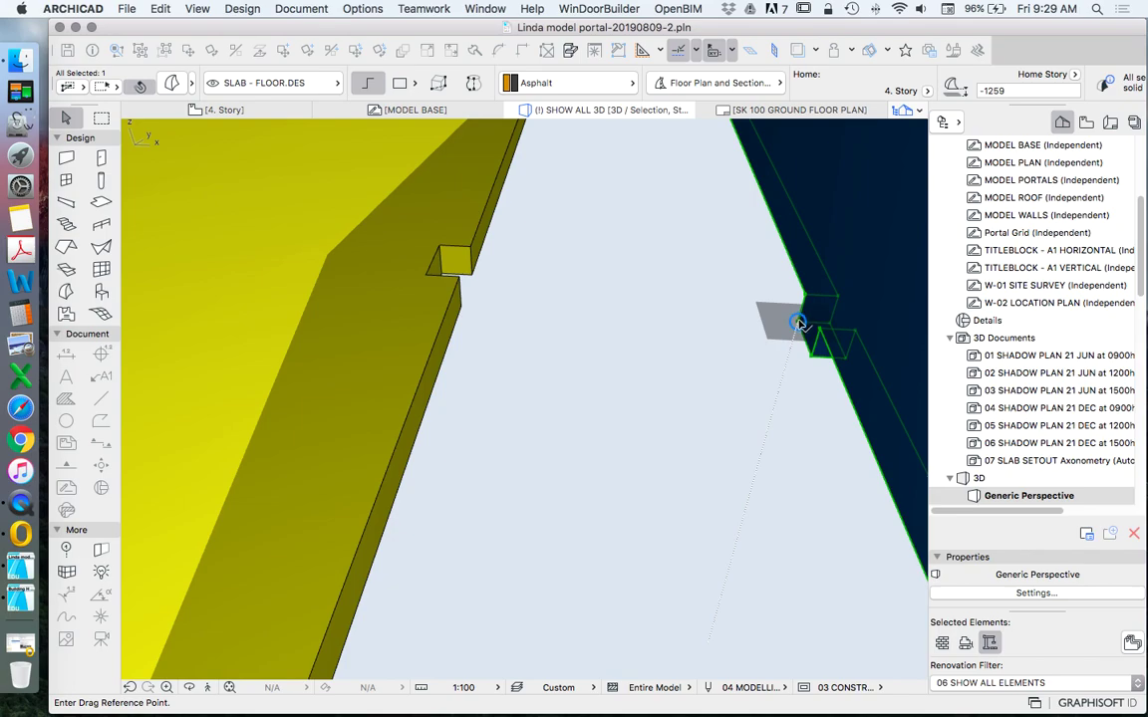
click(797, 321)
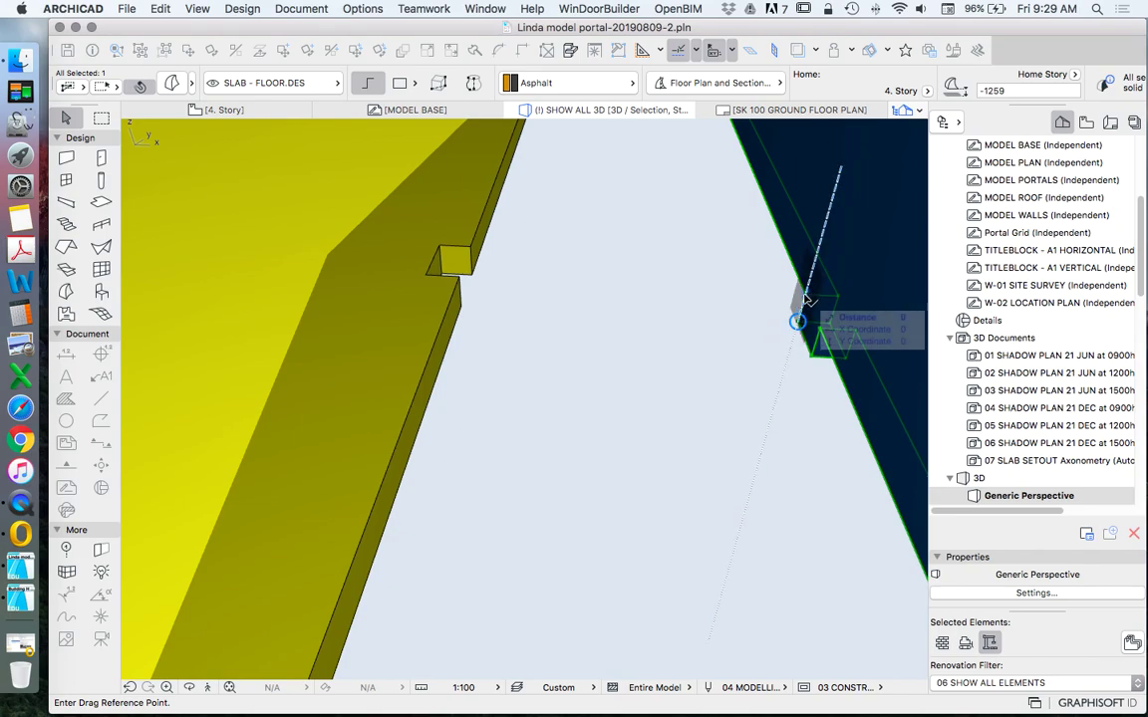
click(806, 296)
click(806, 295)
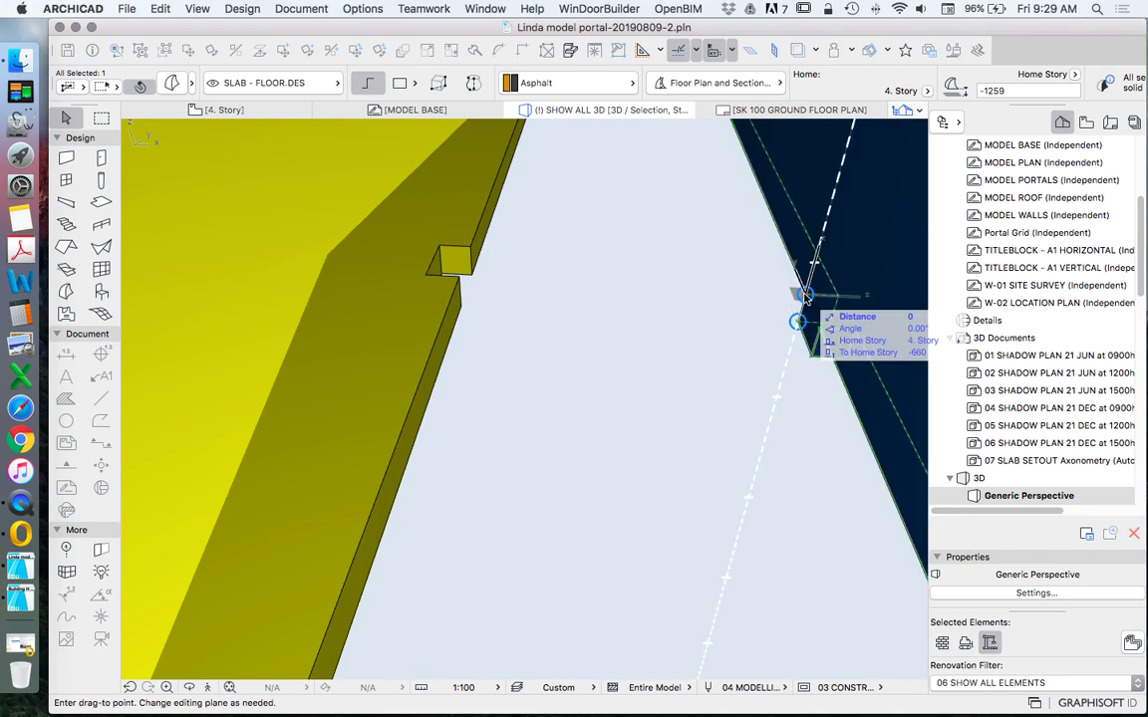
click(440, 247)
click(612, 364)
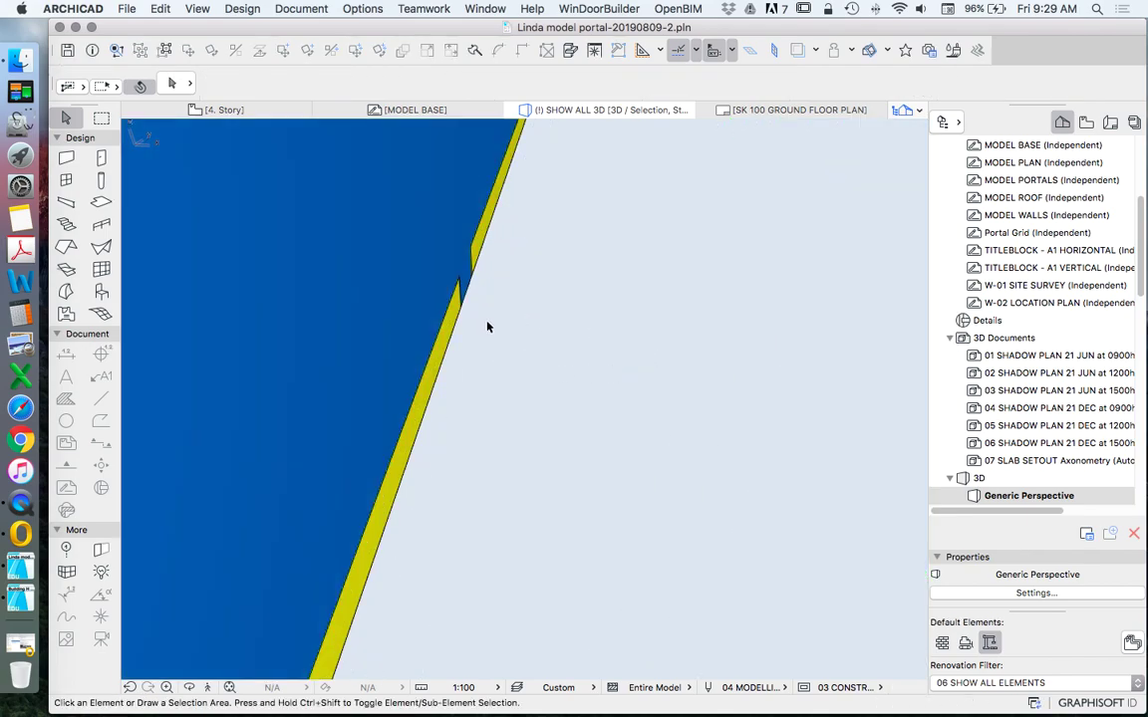
Step: Inspect from several sides and below how the upright blue panel's tabs fit the notches of the yellow base
scroll(456, 324, down, 5)
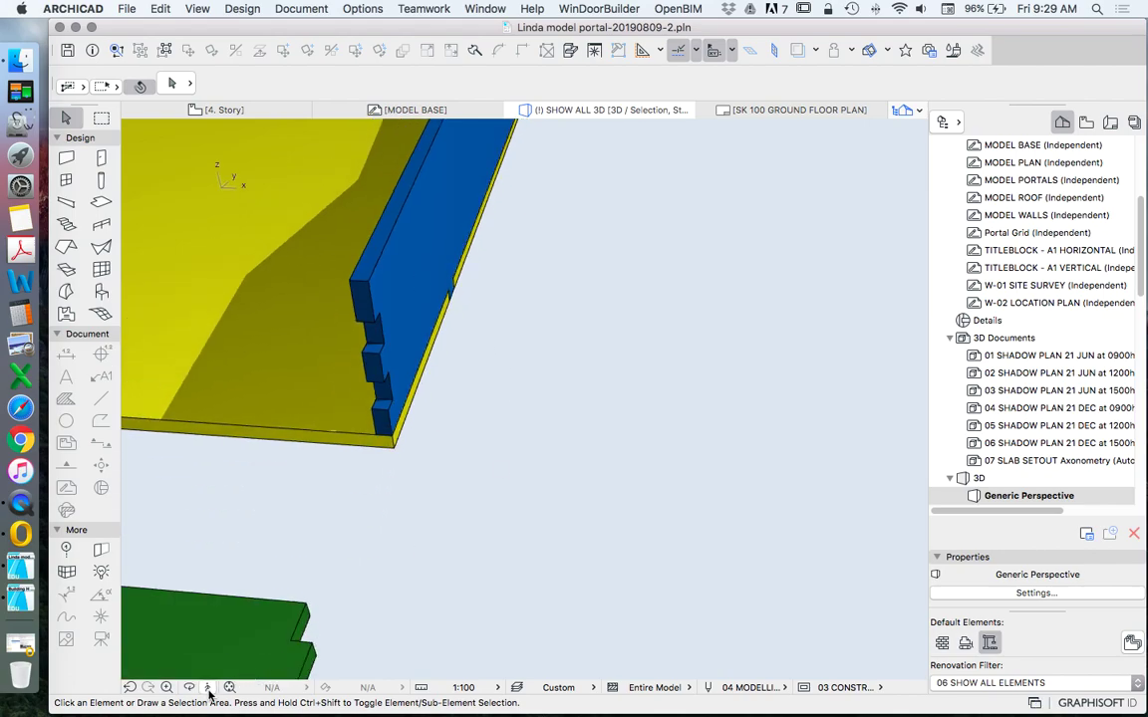
click(189, 687)
shift+middle_drag(398, 532, 609, 398)
scroll(412, 362, up, 3)
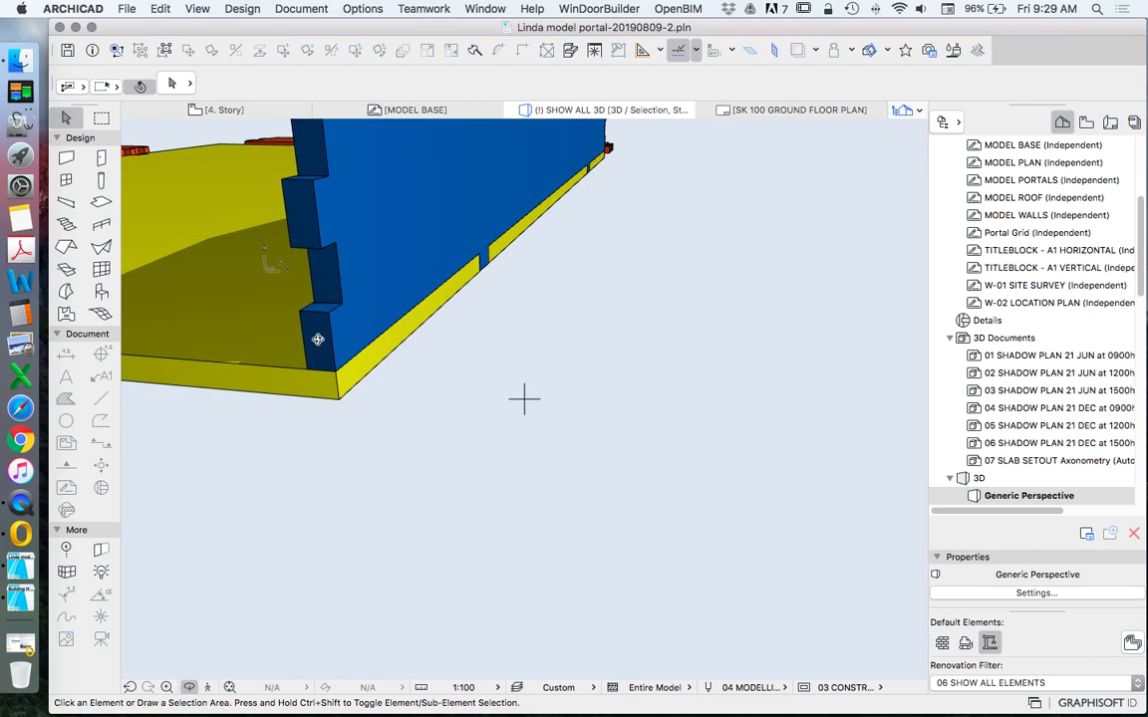
scroll(361, 410, down, 3)
shift+middle_drag(579, 212, 515, 205)
scroll(515, 204, up, 5)
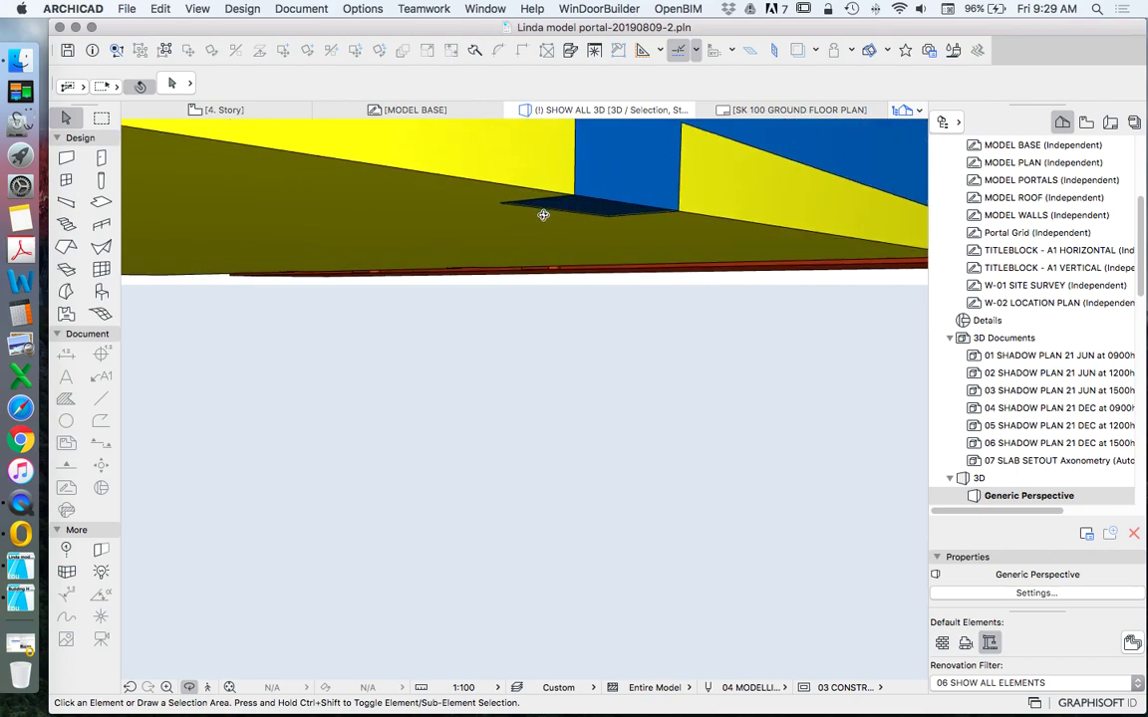
mouse_move(607, 232)
shift+middle_down()
mouse_move(624, 238)
mouse_move(625, 222)
mouse_move(641, 225)
mouse_move(551, 274)
shift+middle_up()
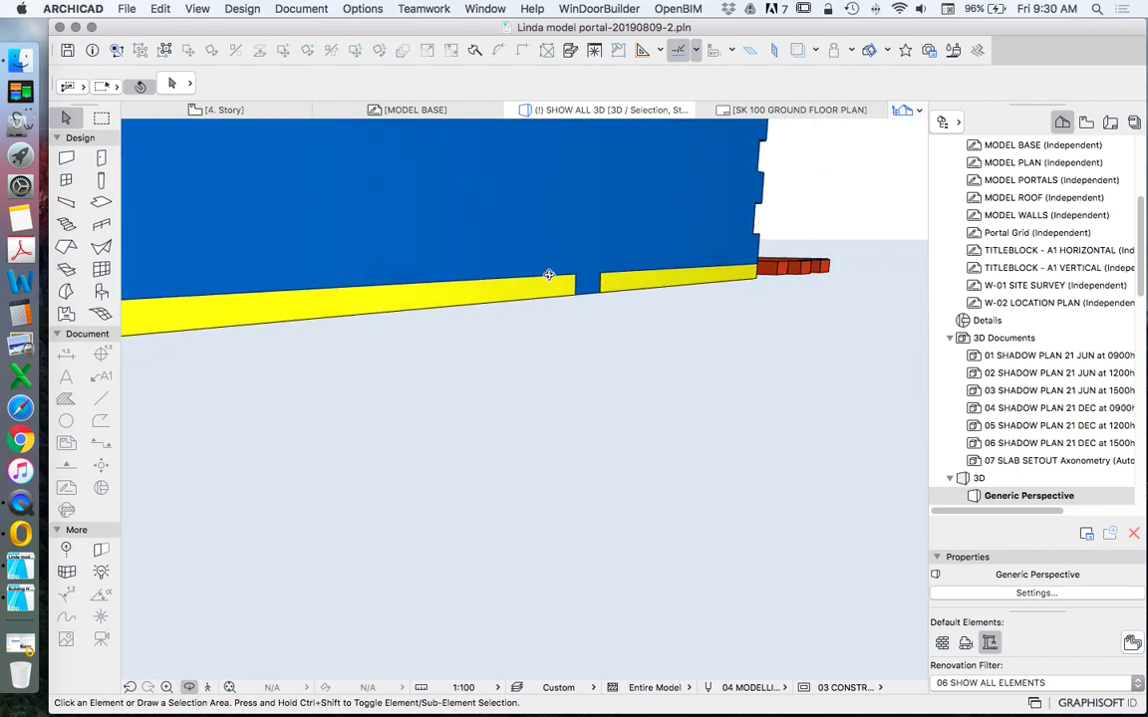
mouse_move(710, 262)
shift+middle_down()
mouse_move(579, 277)
mouse_move(650, 282)
mouse_move(747, 322)
mouse_move(714, 313)
mouse_move(692, 328)
mouse_move(638, 397)
mouse_move(636, 429)
mouse_move(744, 412)
mouse_move(673, 379)
mouse_move(530, 354)
mouse_move(528, 446)
shift+middle_up()
scroll(463, 499, up, 10)
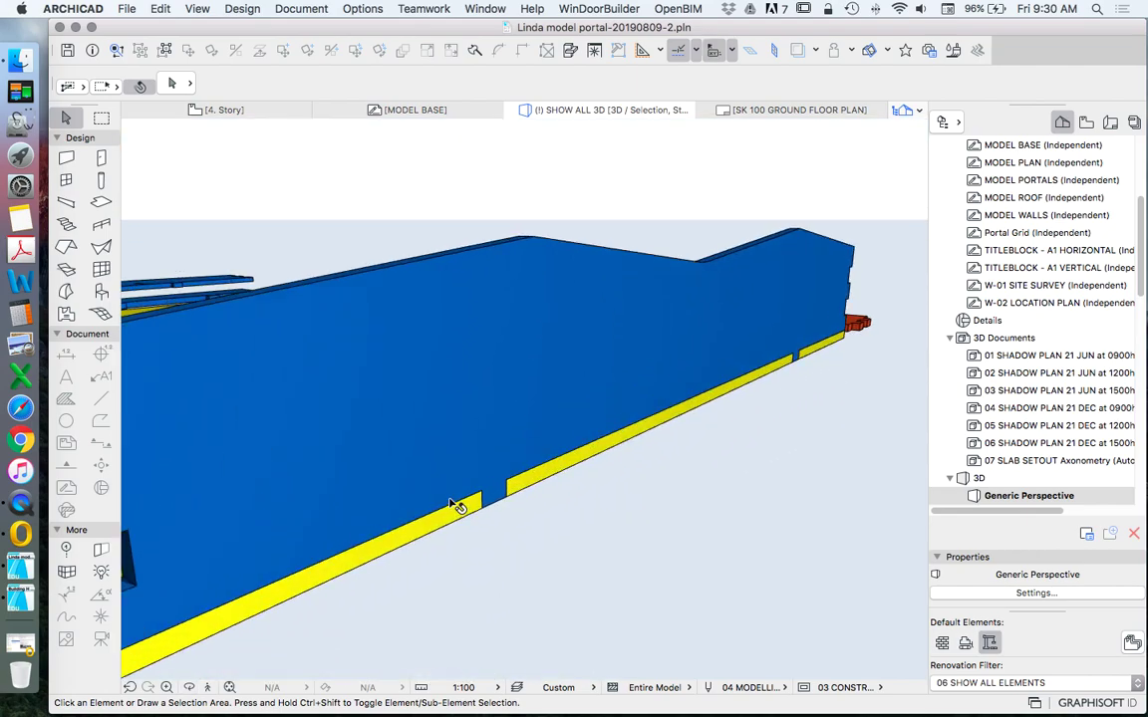
scroll(496, 504, up, 2)
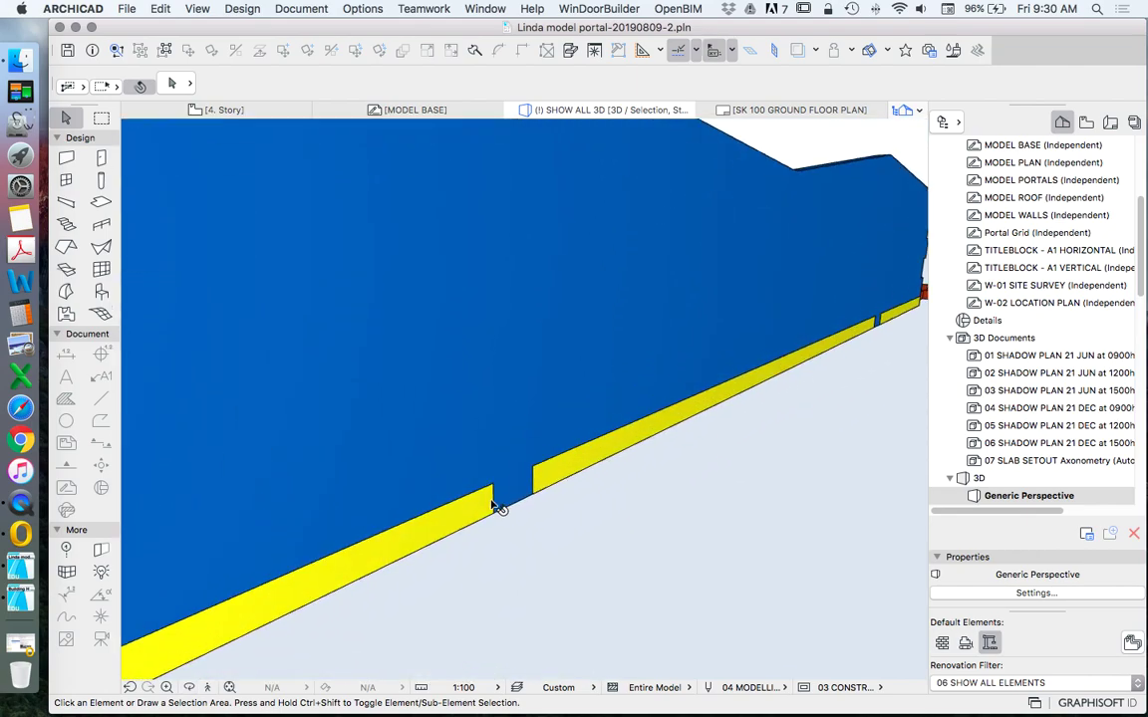
Step: Set the 3D view style to Detailed Shading without shadows
click(195, 9)
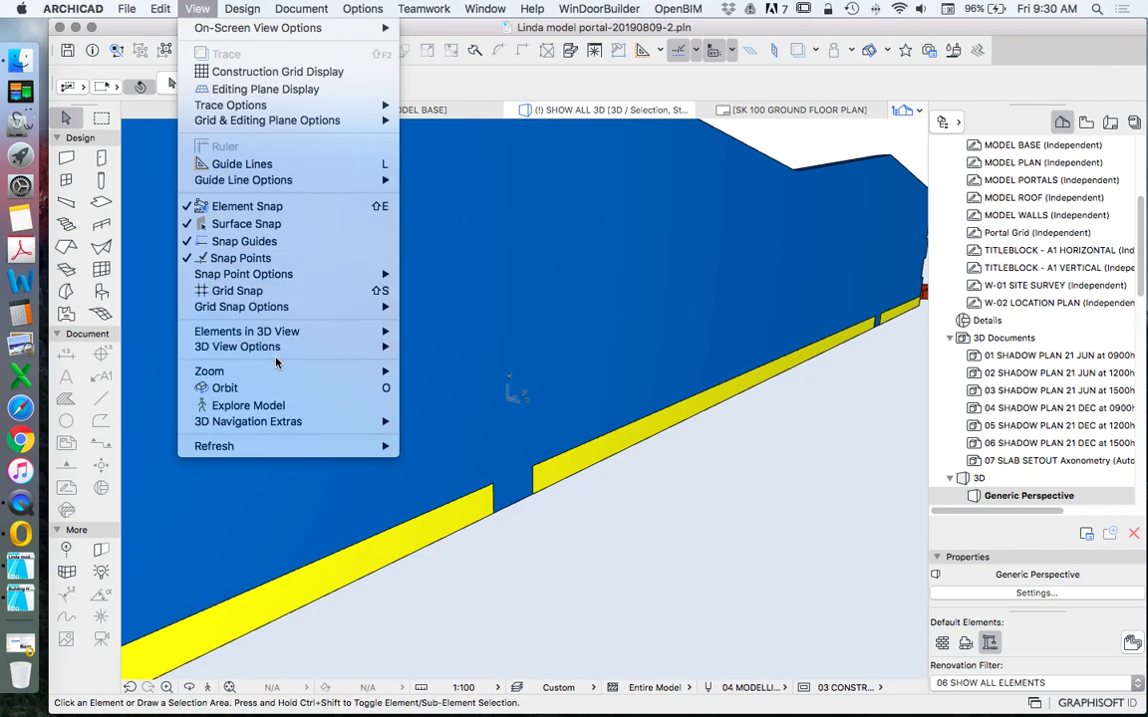
mouse_move(288, 346)
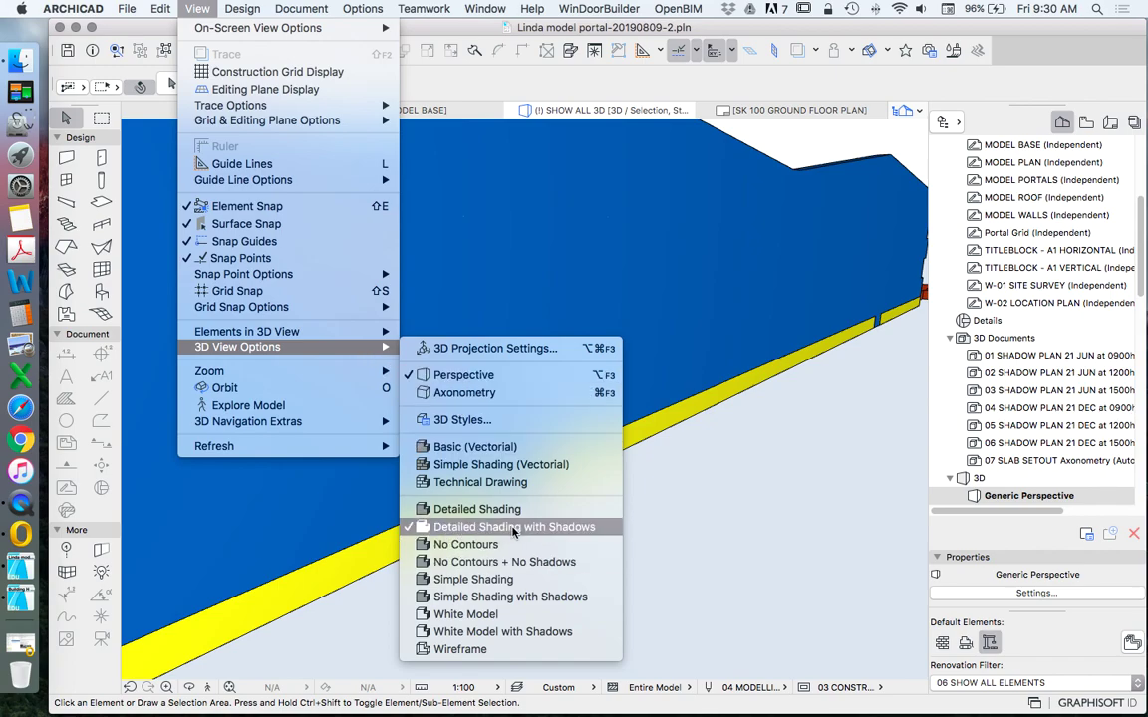
click(477, 509)
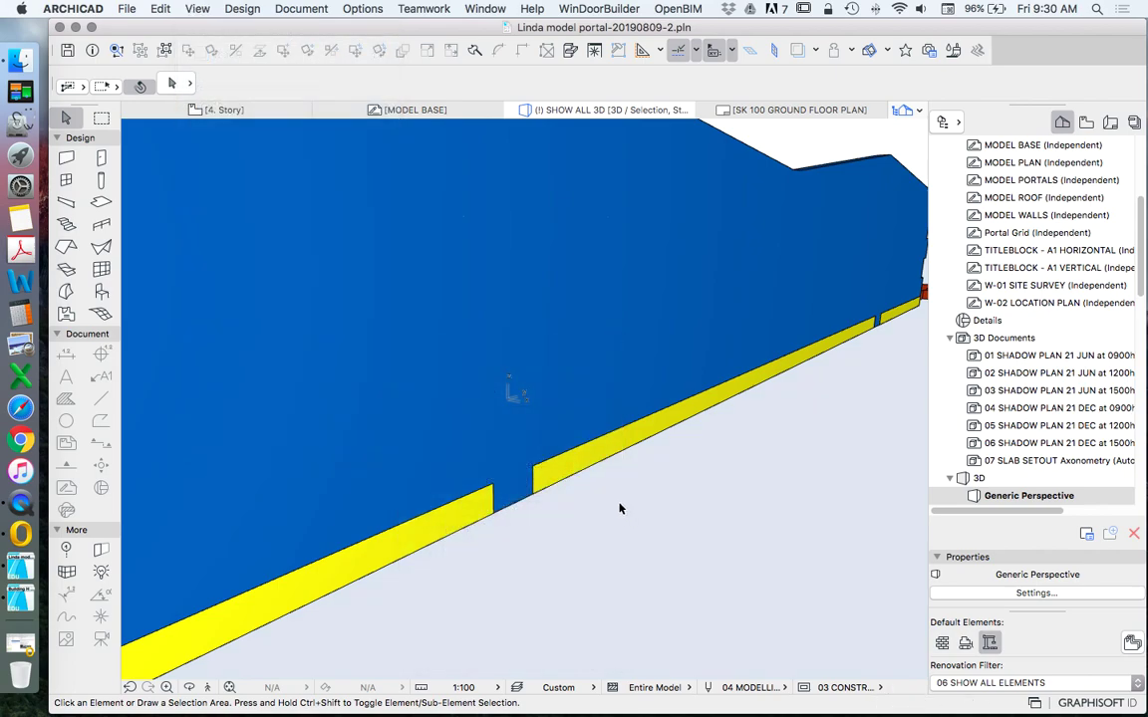
Step: Switch the 3D view style to Wireframe and examine the notch edges where the blue panel meets the base
click(197, 8)
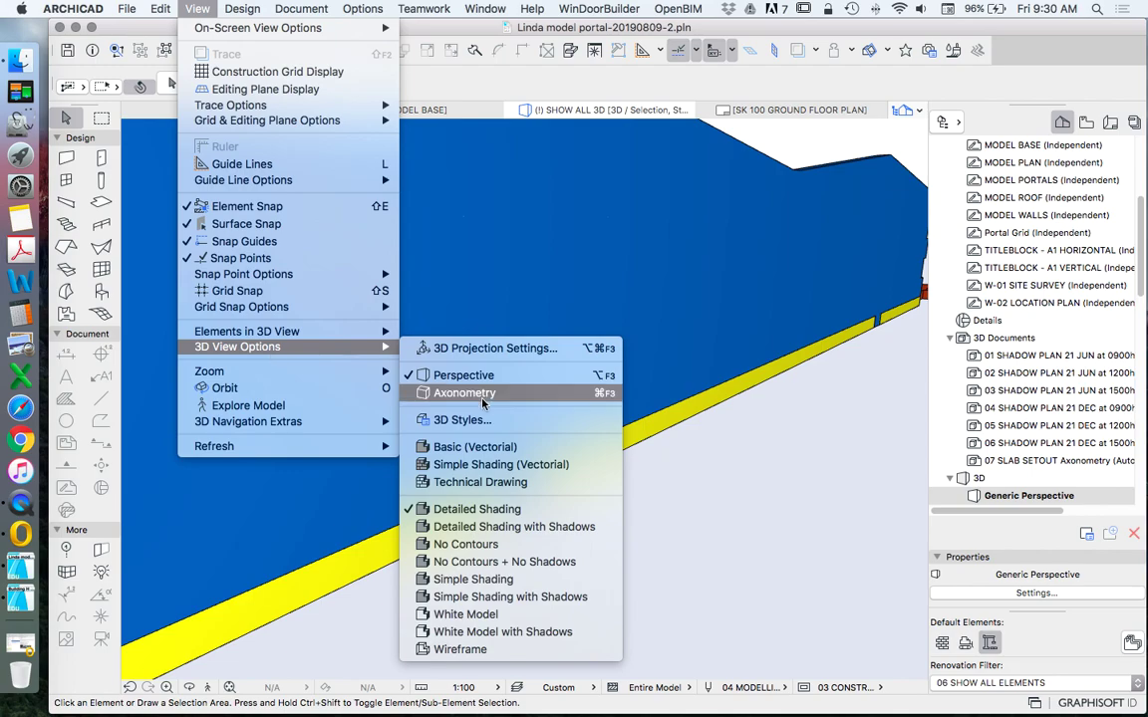
click(489, 649)
scroll(488, 496, up, 2)
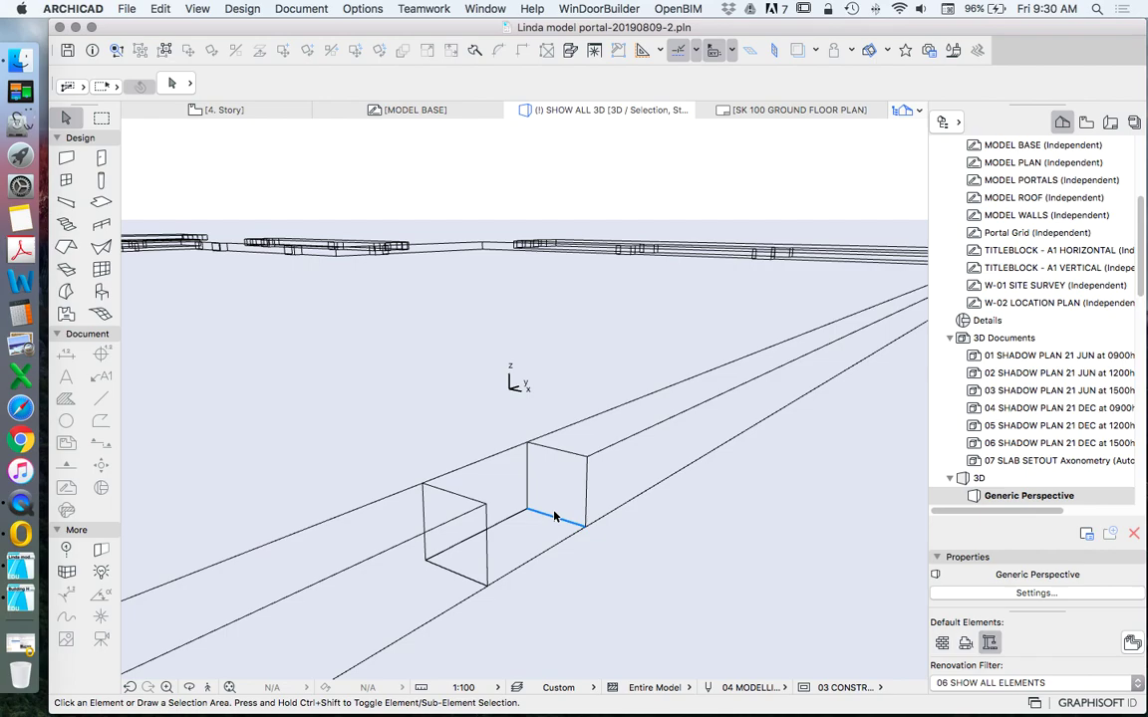
scroll(511, 501, down, 4)
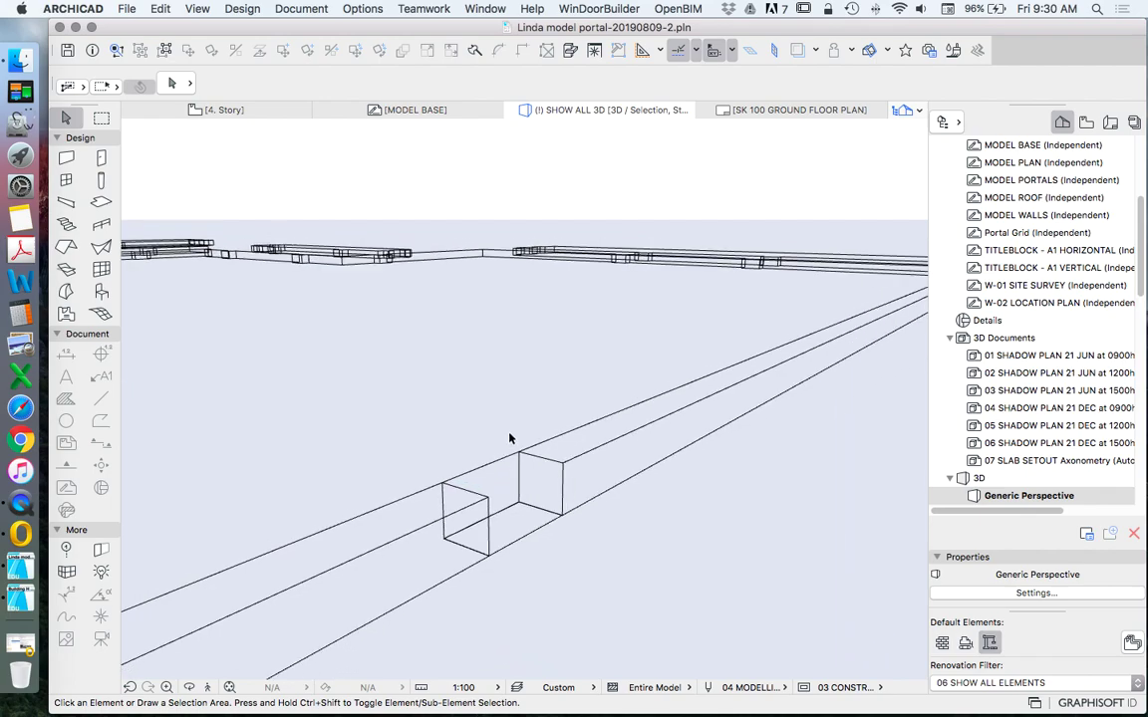
scroll(574, 450, up, 1)
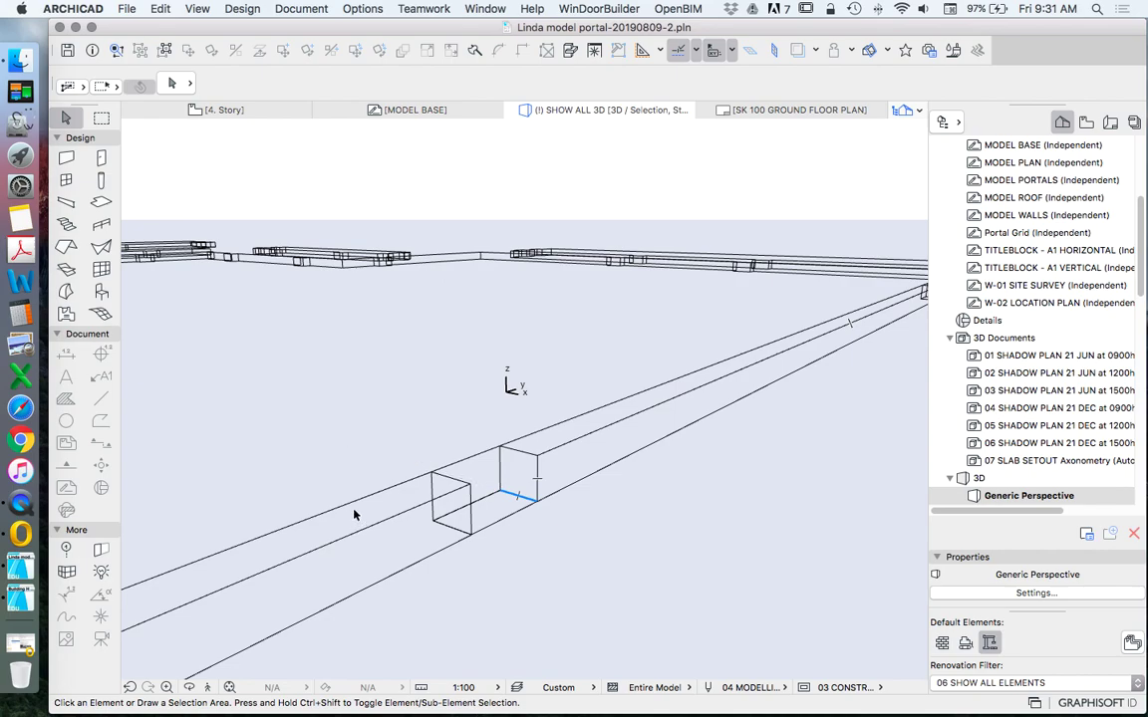
scroll(466, 435, down, 5)
scroll(578, 428, down, 2)
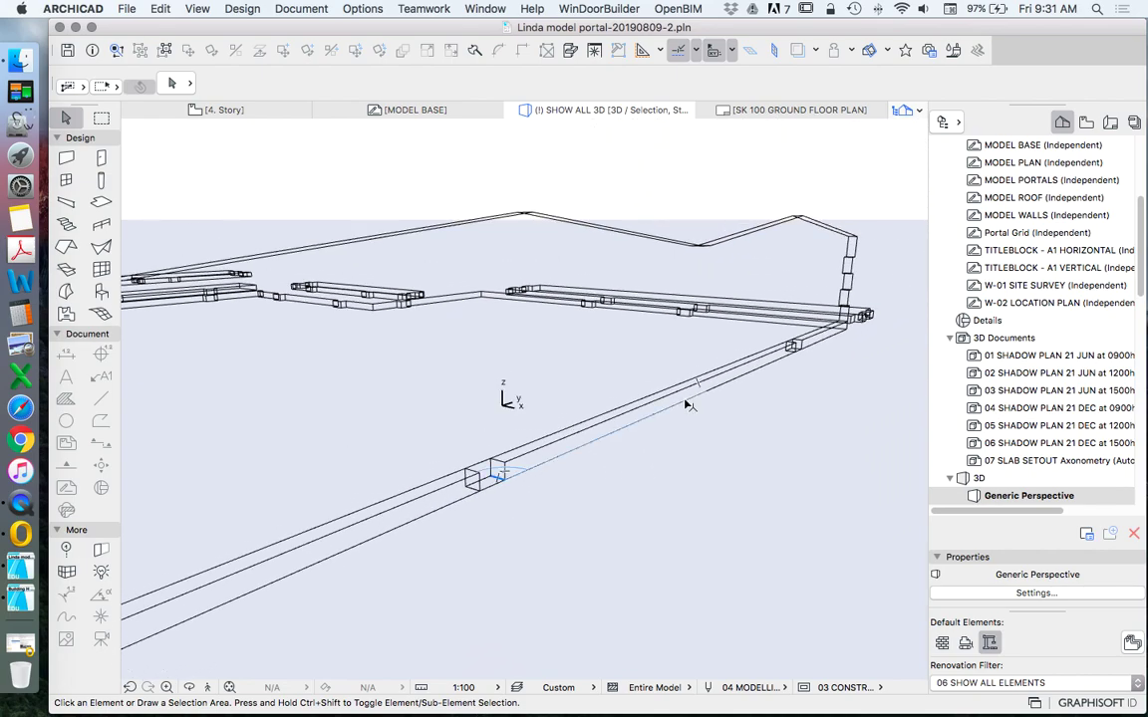
scroll(479, 438, up, 2)
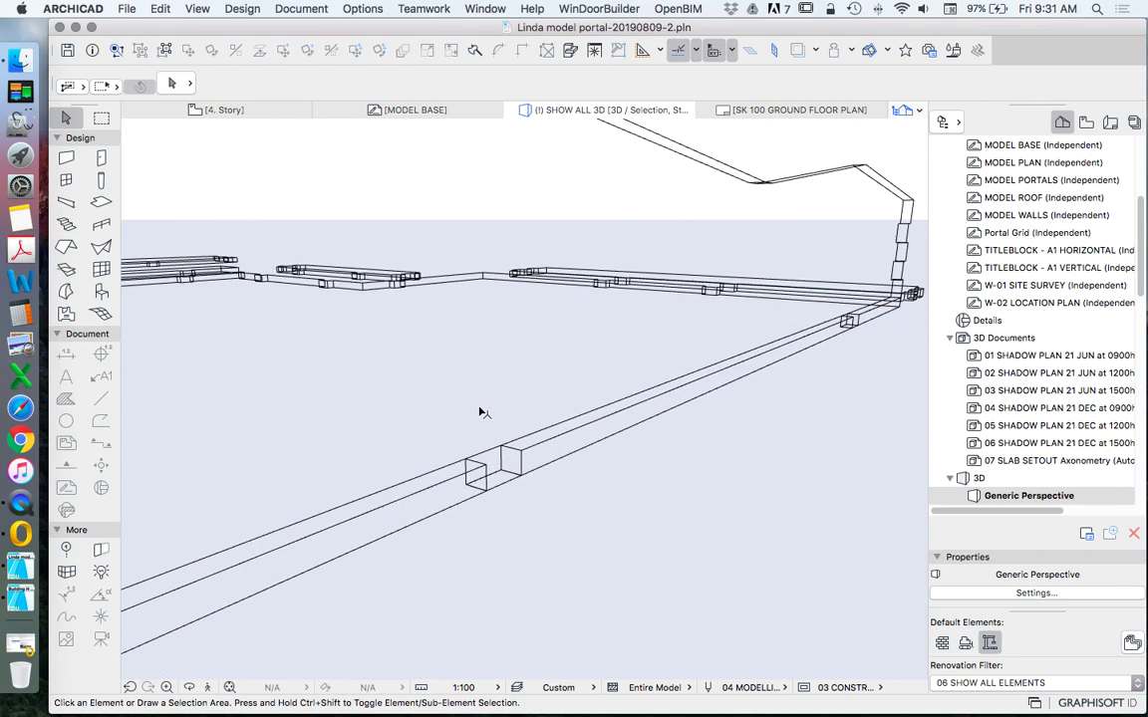
scroll(525, 387, down, 2)
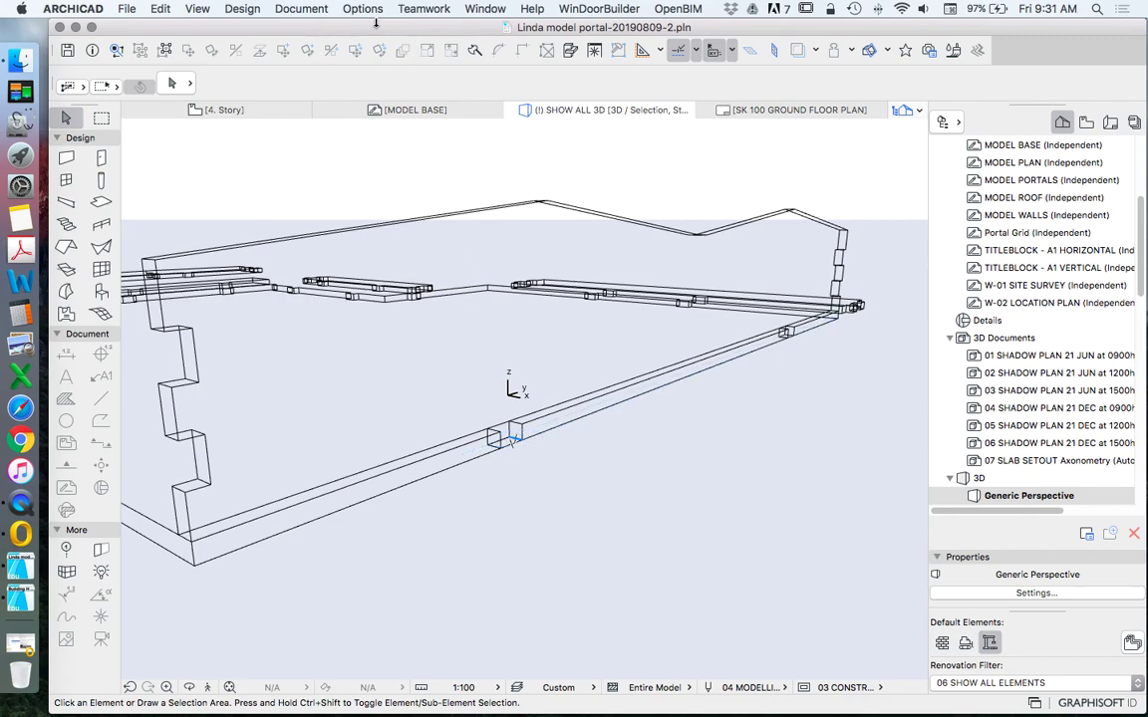
Step: Return the 3D view style from Wireframe to Detailed Shading
drag(379, 32, 375, 34)
click(192, 8)
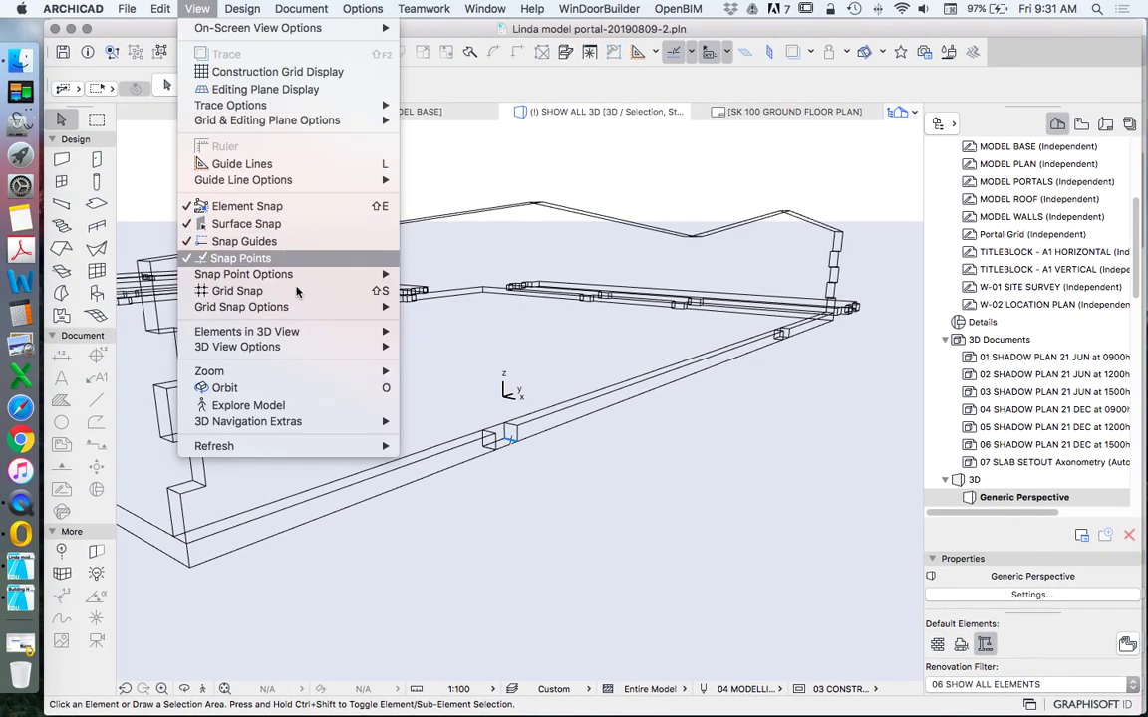
mouse_move(309, 348)
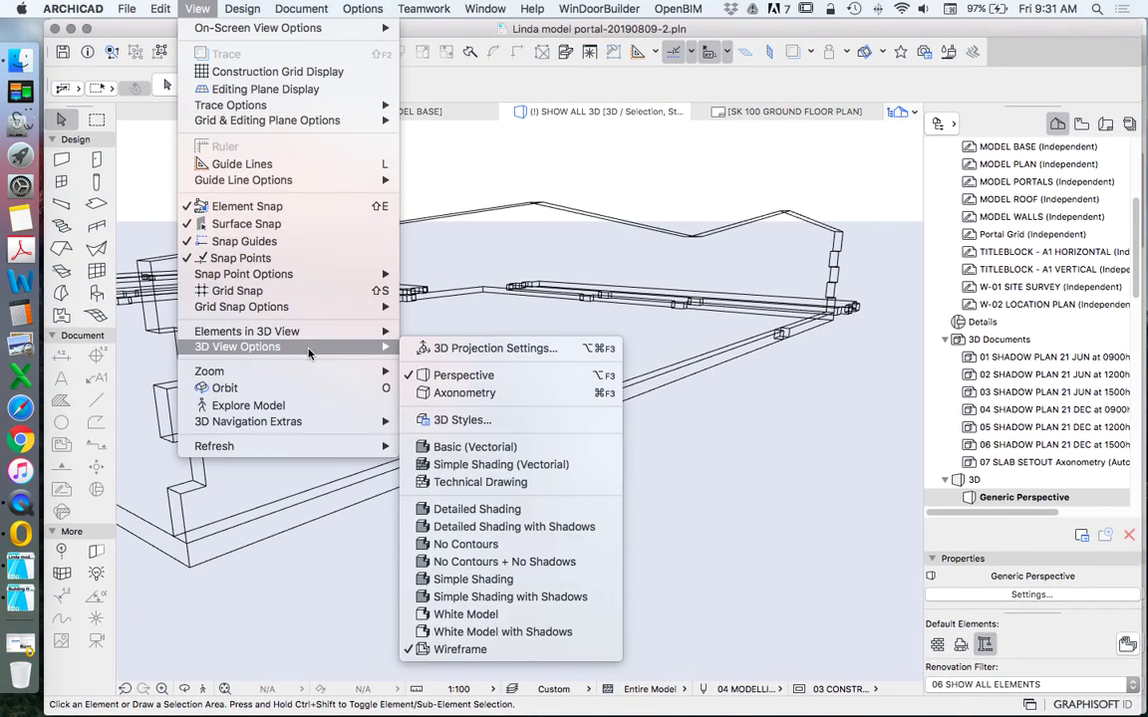
click(484, 513)
Step: Convert the long green panel slab in front of the yellow base into a morph
scroll(560, 467, down, 5)
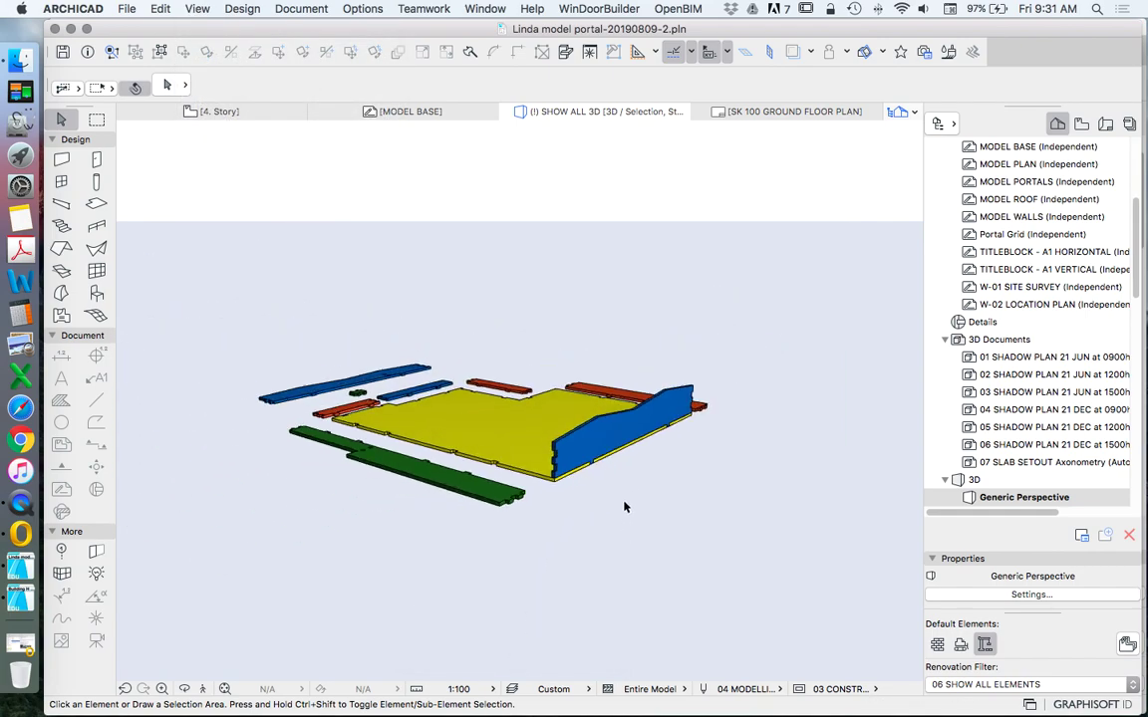
scroll(512, 451, up, 1)
scroll(512, 451, up, 2)
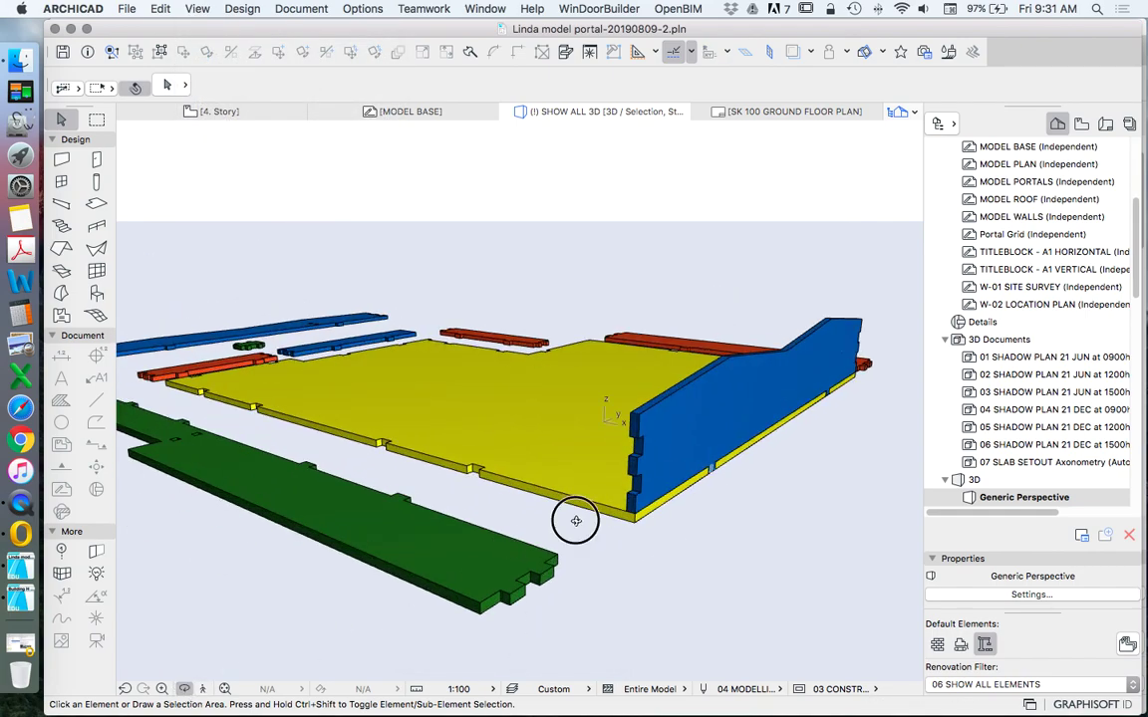
scroll(545, 529, up, 2)
scroll(461, 403, down, 1)
scroll(391, 479, up, 2)
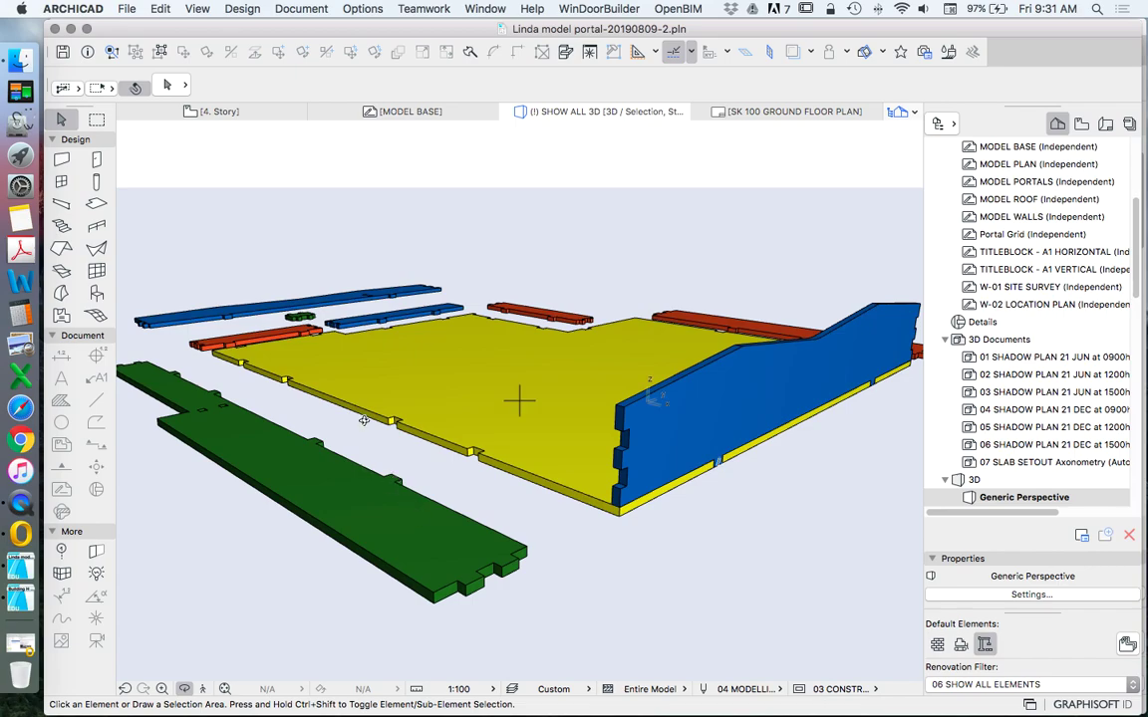
scroll(417, 501, up, 2)
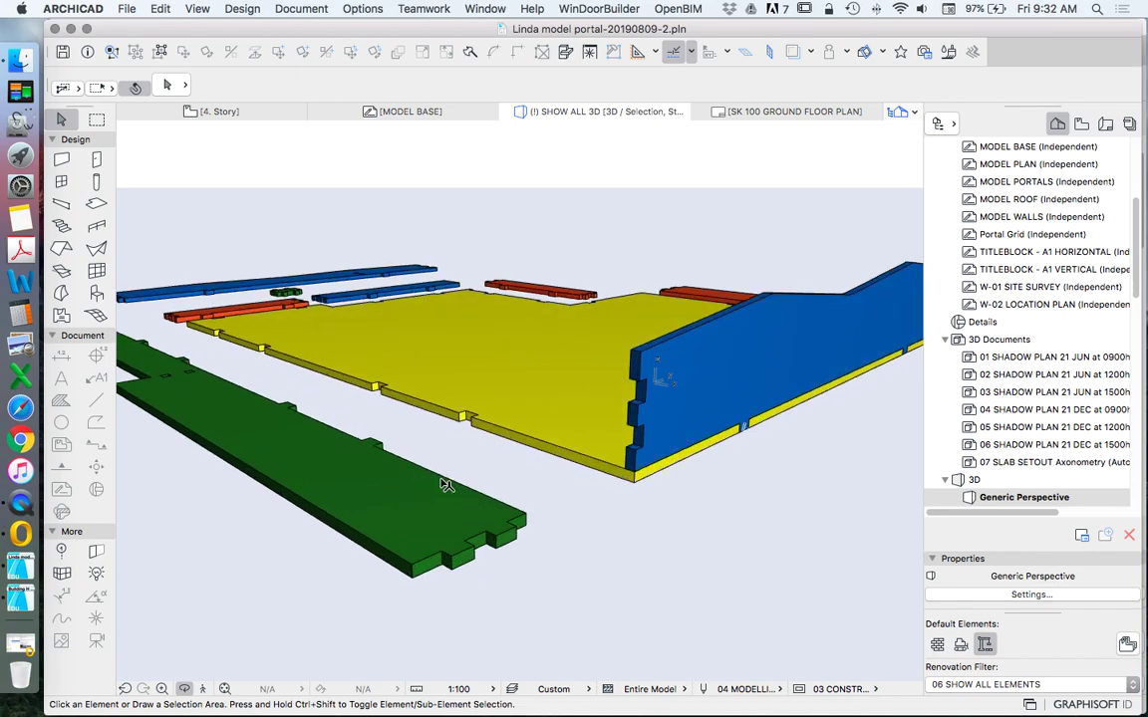
click(441, 482)
right_click(465, 498)
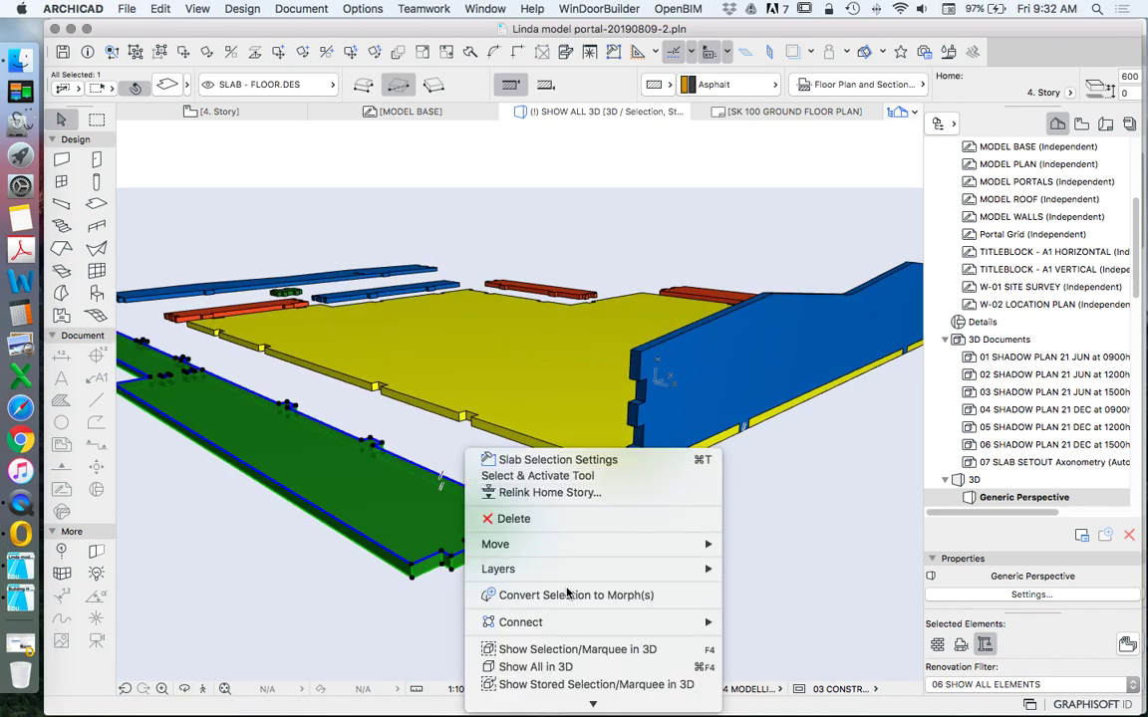
click(561, 596)
click(797, 263)
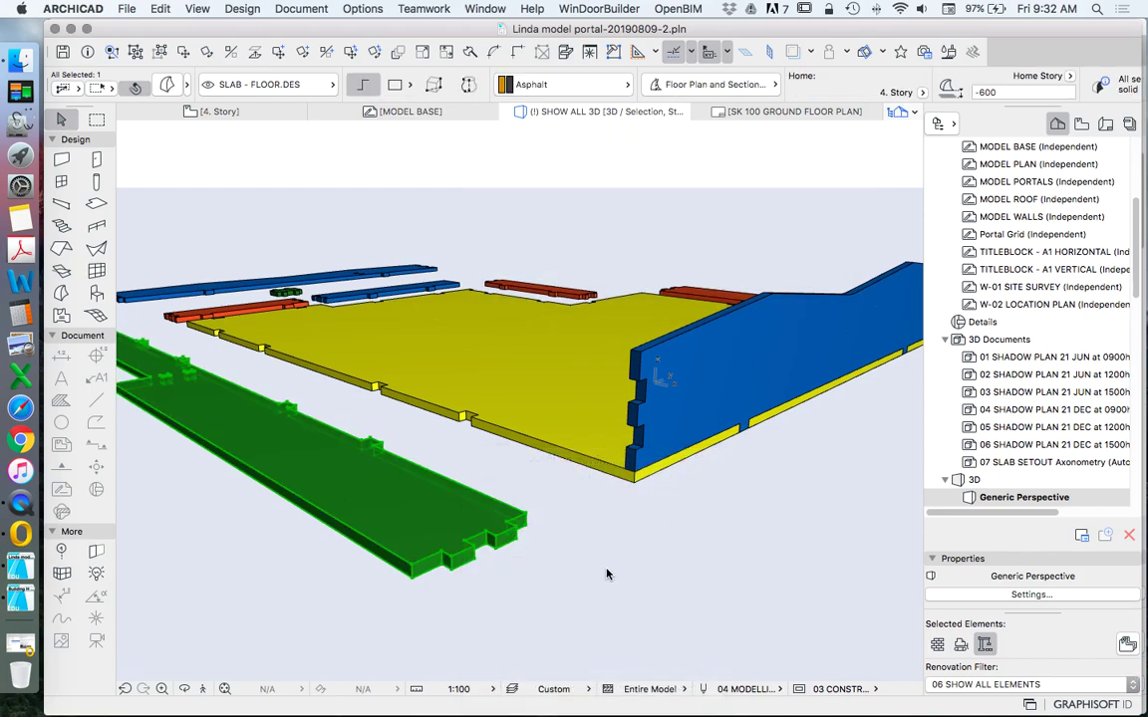
Step: Rotate the green morph panel a quarter turn upright about a point on its notched end face
scroll(558, 562, up, 4)
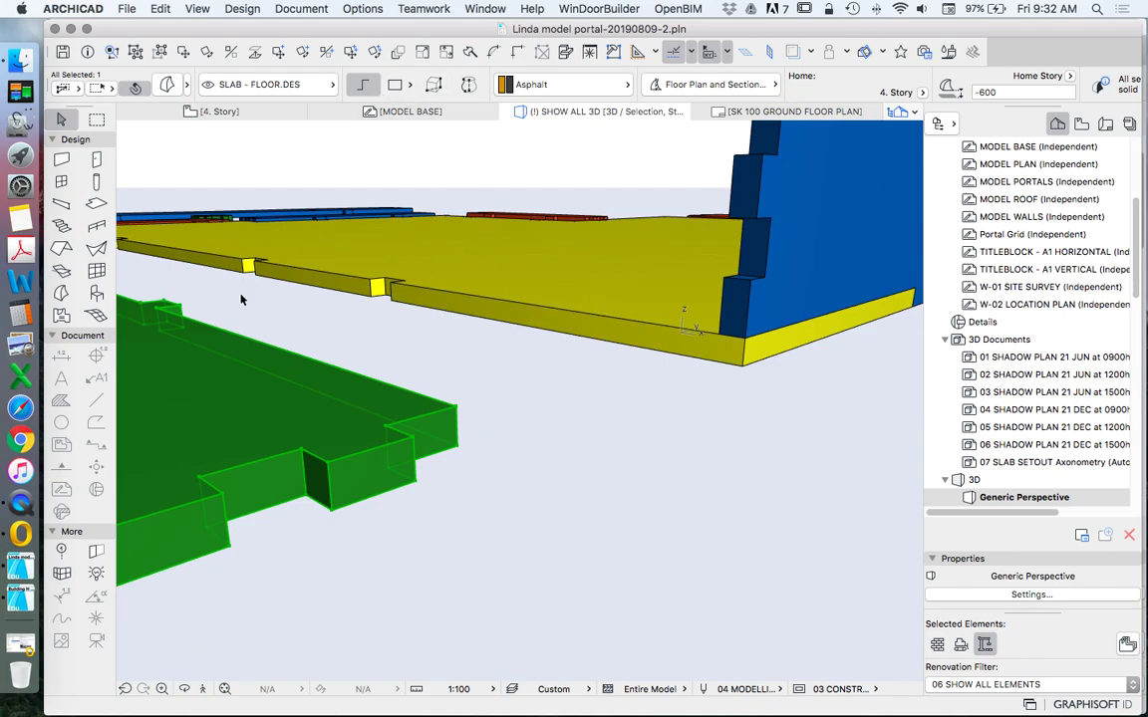
click(430, 412)
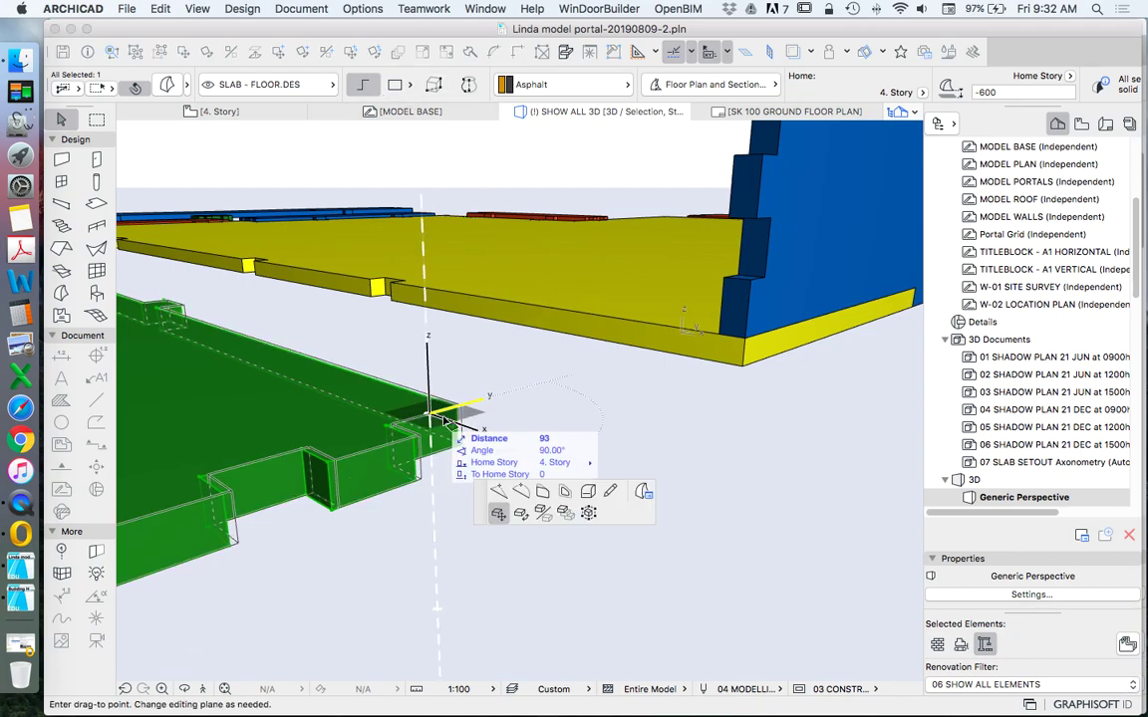
click(520, 513)
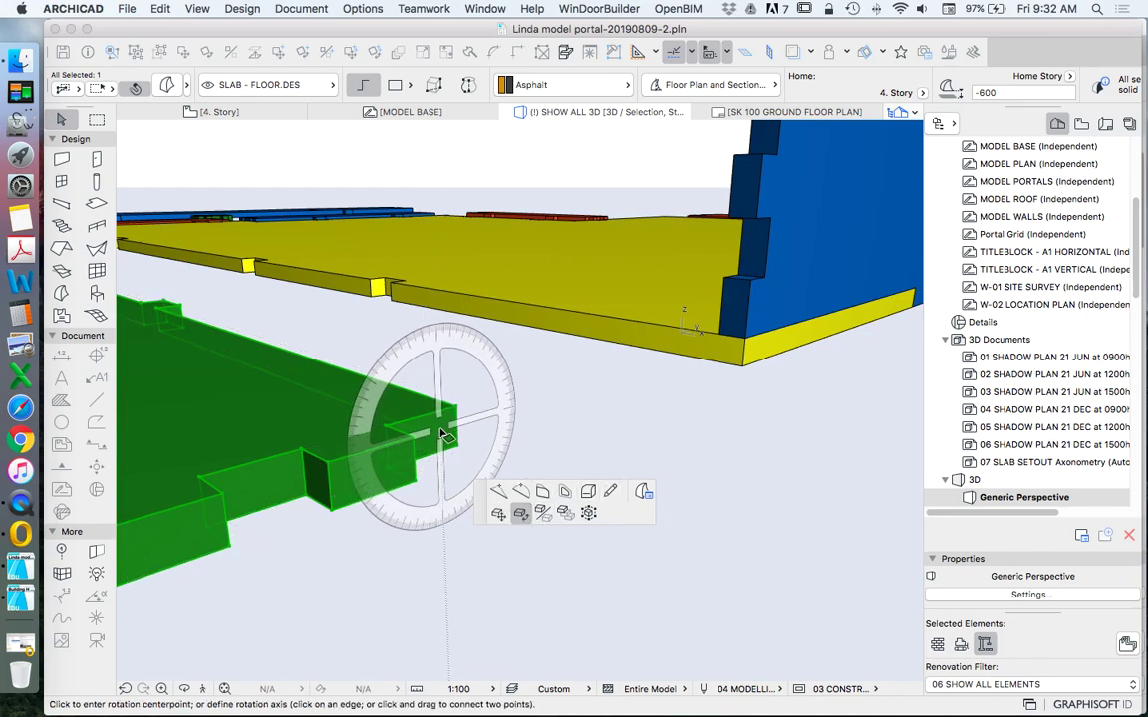
click(440, 430)
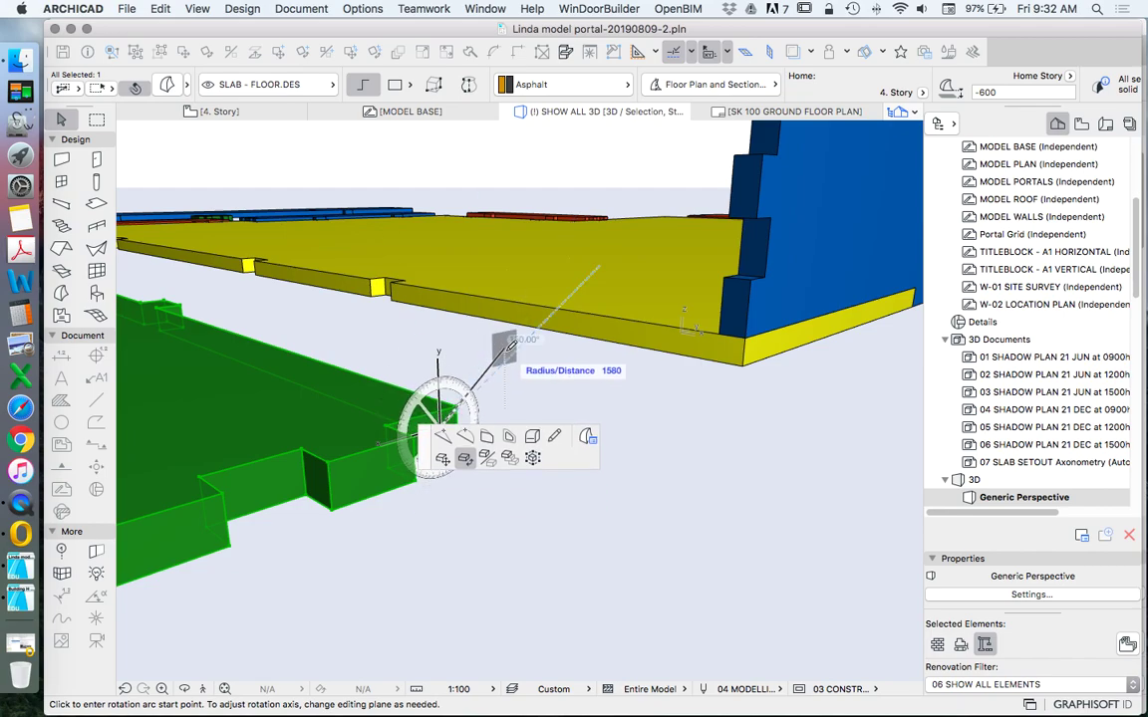
click(547, 397)
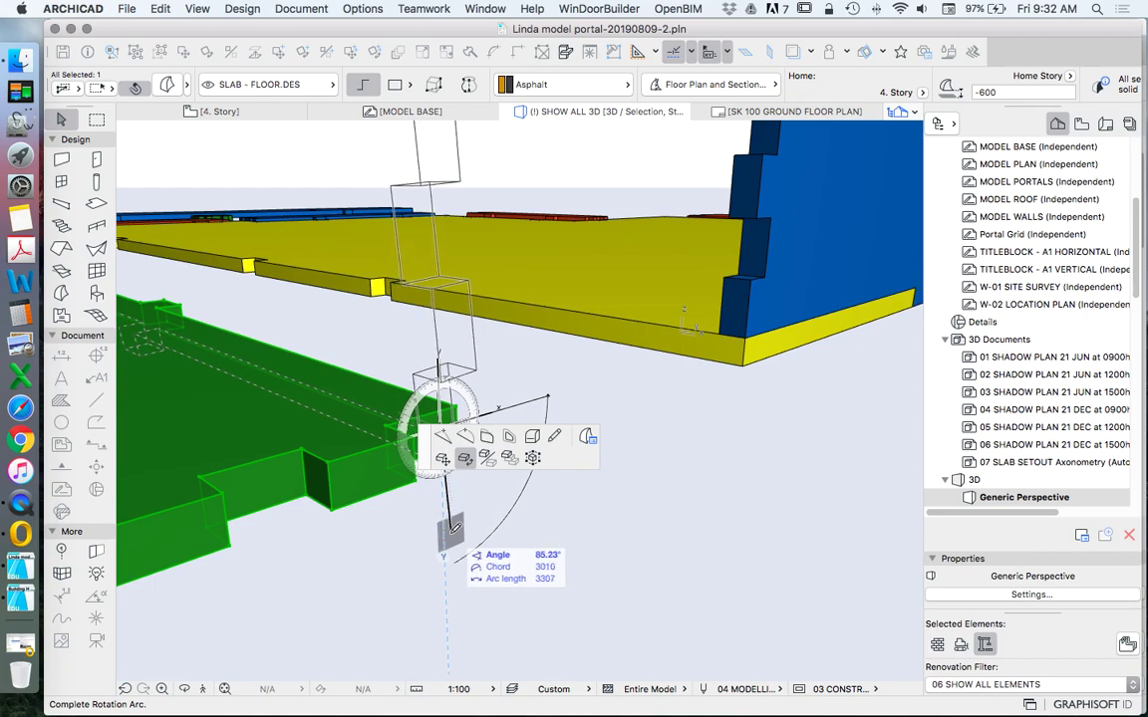
click(441, 544)
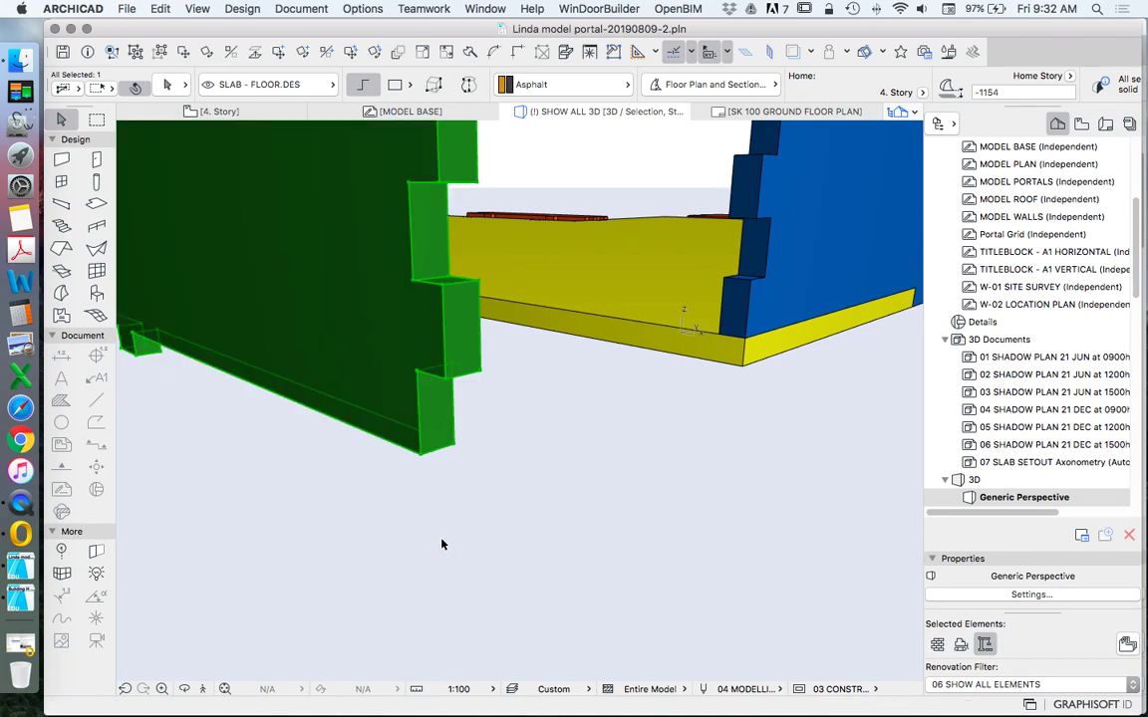
Step: Drag the upright green panel by its lowest end-tab corner to the matching notch corner on the blue panel
scroll(151, 538, down, 4)
scroll(192, 522, up, 1)
shift+middle_drag(364, 463, 427, 397)
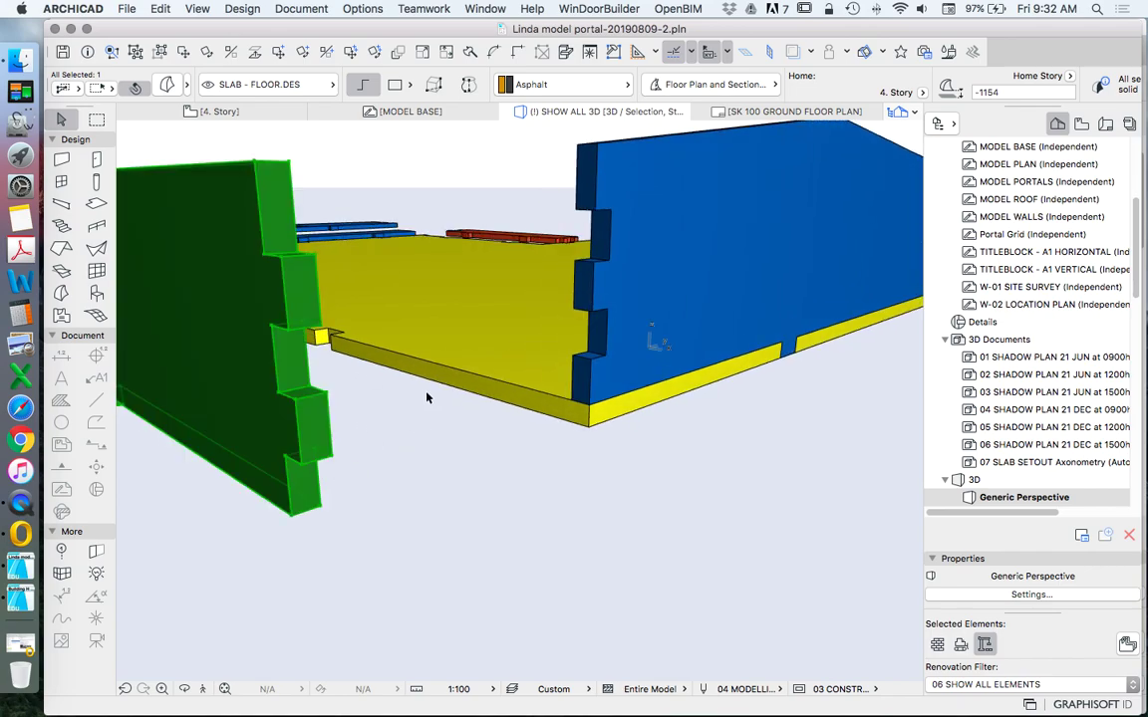
right_click(426, 398)
click(548, 487)
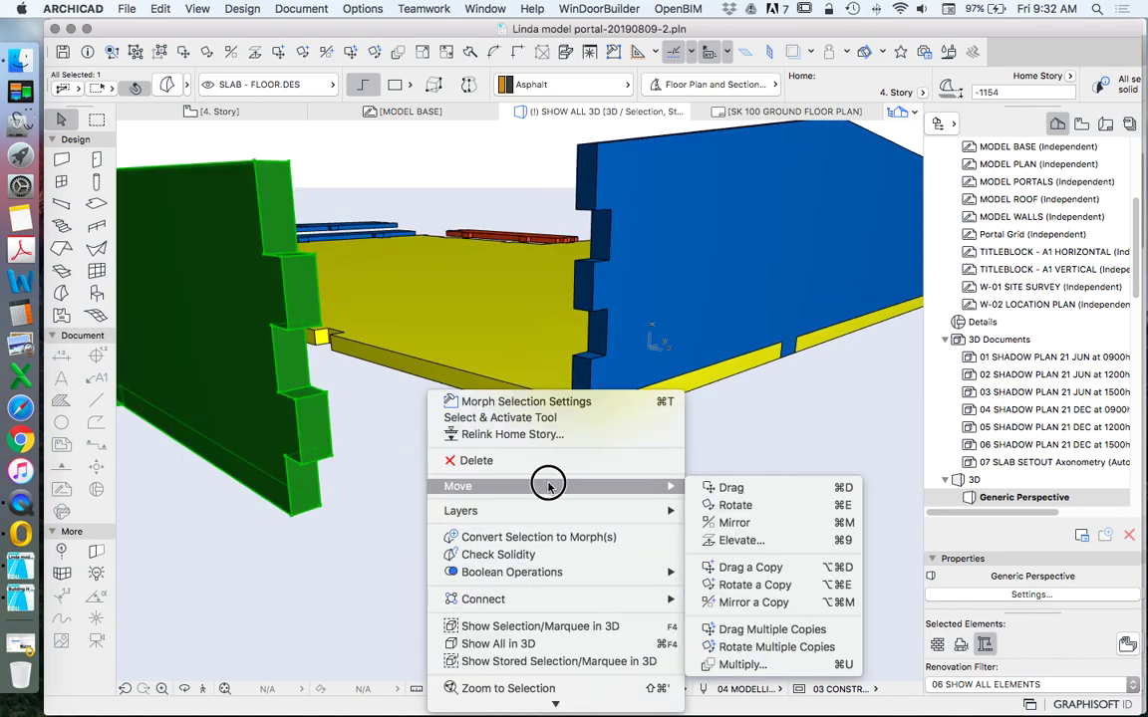
click(711, 488)
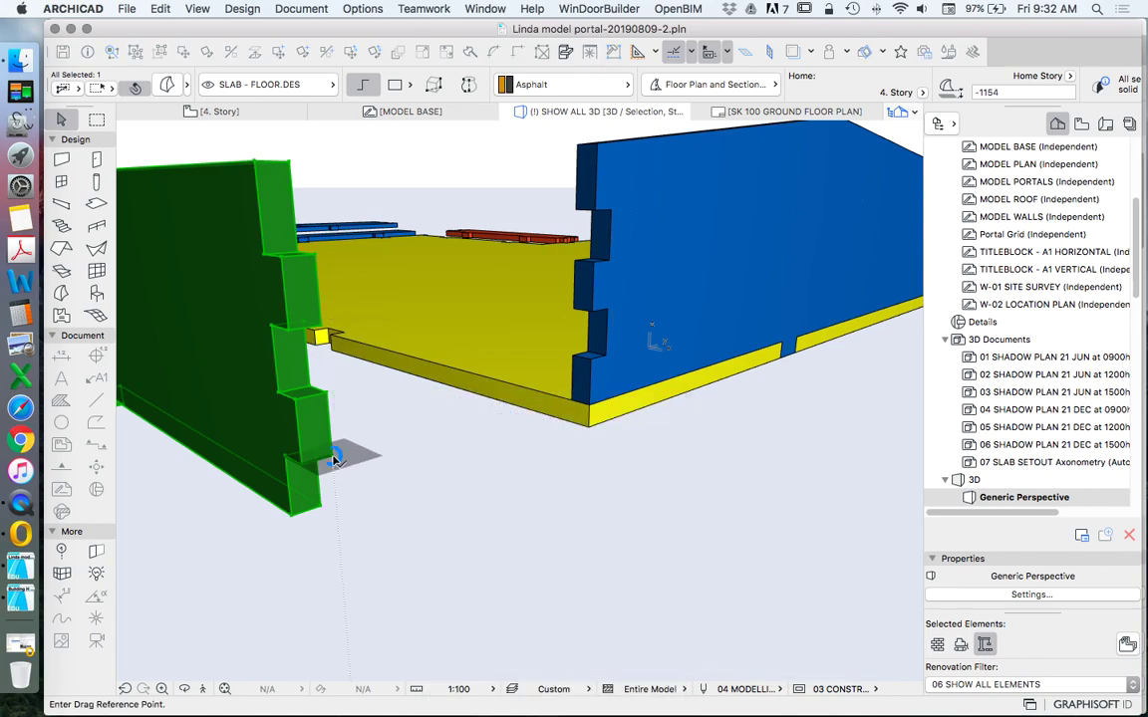
click(334, 458)
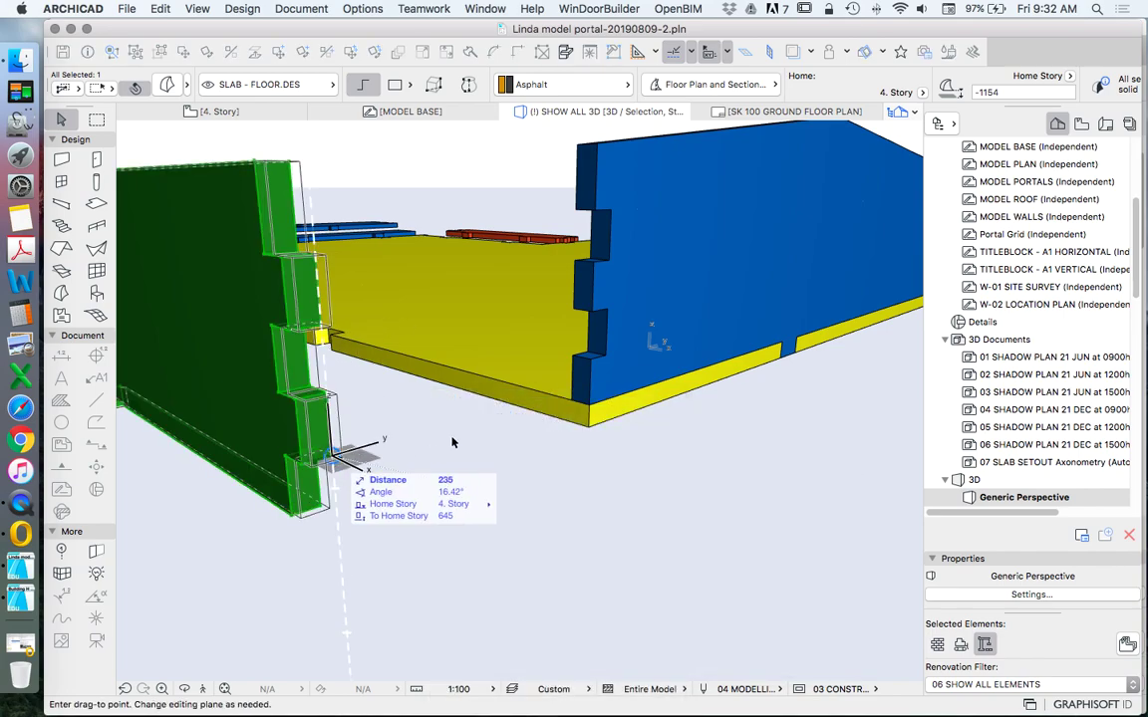
click(604, 360)
scroll(730, 478, down, 5)
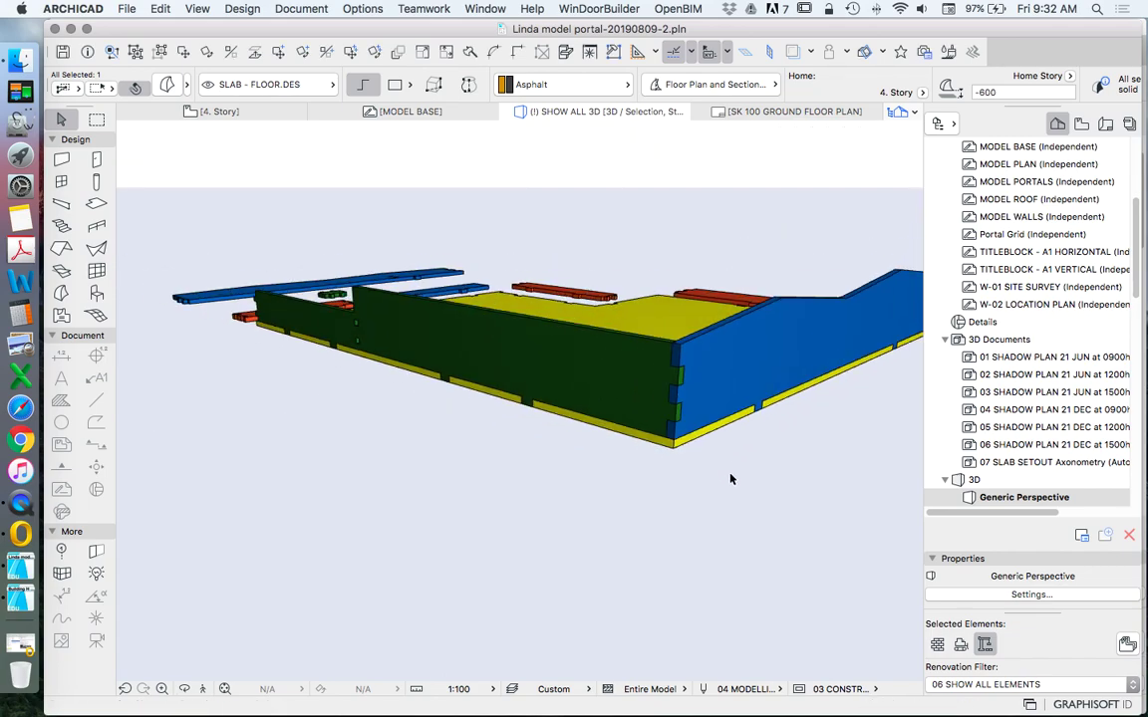
Step: Deselect the upright green panel and switch the 3D view style to Wireframe
click(583, 471)
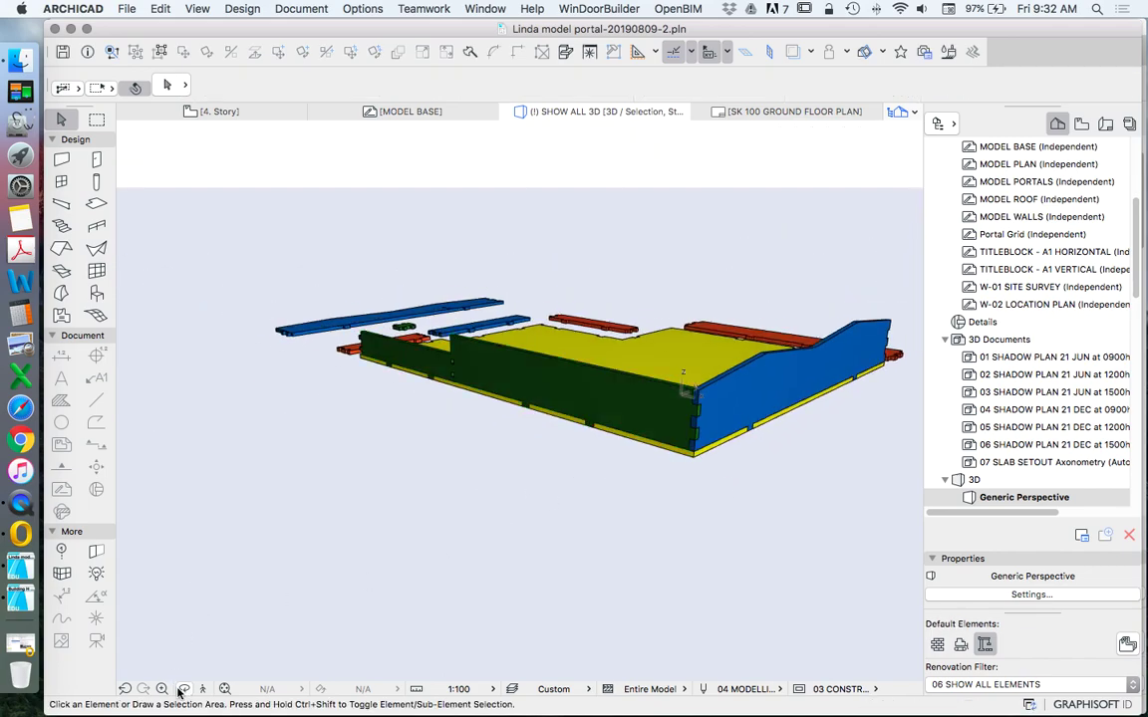
drag(584, 400, 797, 412)
drag(470, 418, 728, 395)
scroll(295, 483, up, 4)
shift+middle_drag(481, 556, 460, 488)
click(198, 9)
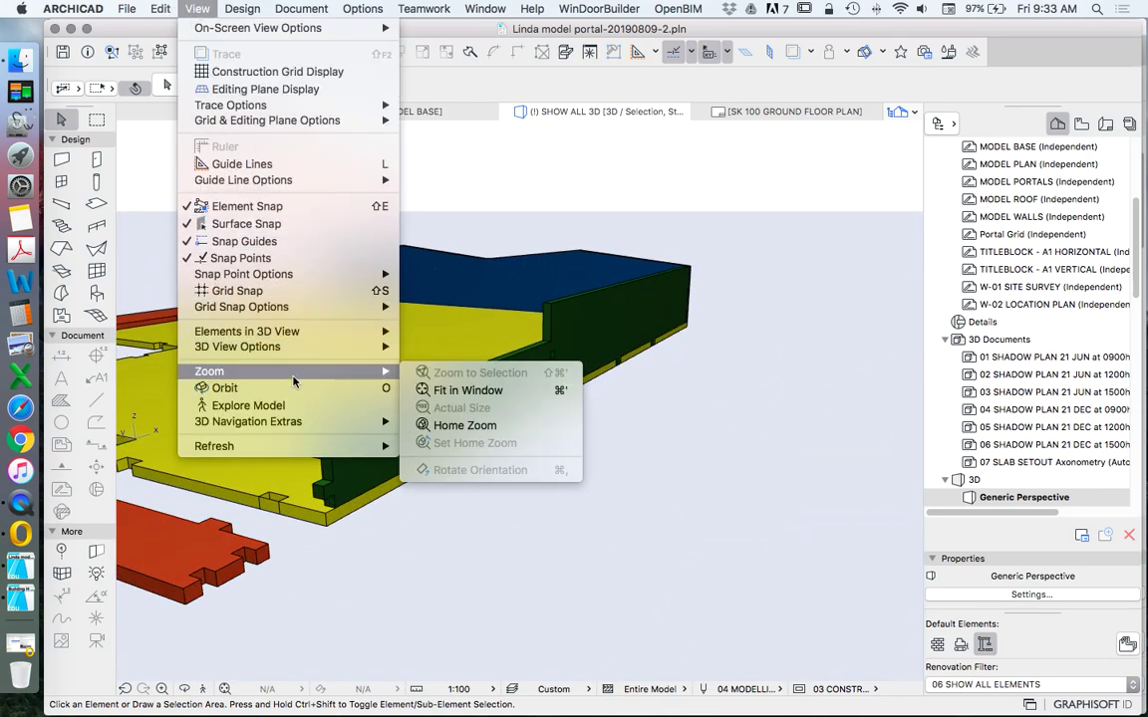
mouse_move(277, 335)
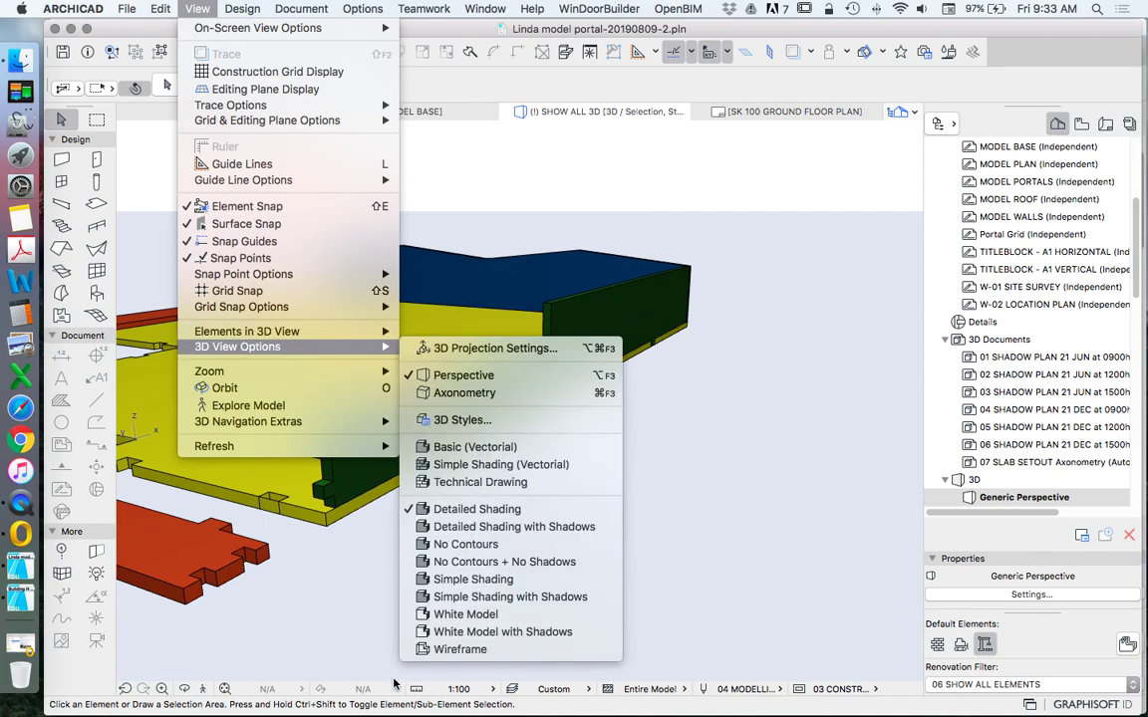
click(460, 650)
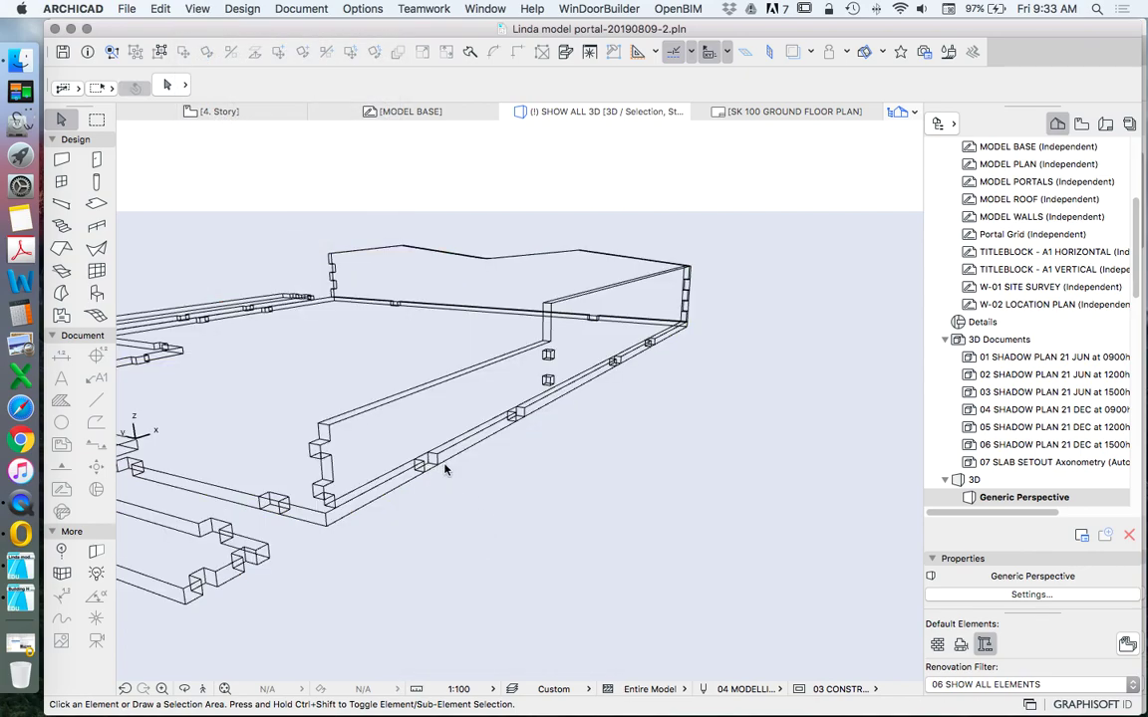
Step: Examine how the green panel's tab corners align with the base notch farthest from the blue panel
scroll(438, 466, up, 5)
scroll(396, 484, down, 5)
scroll(416, 486, up, 3)
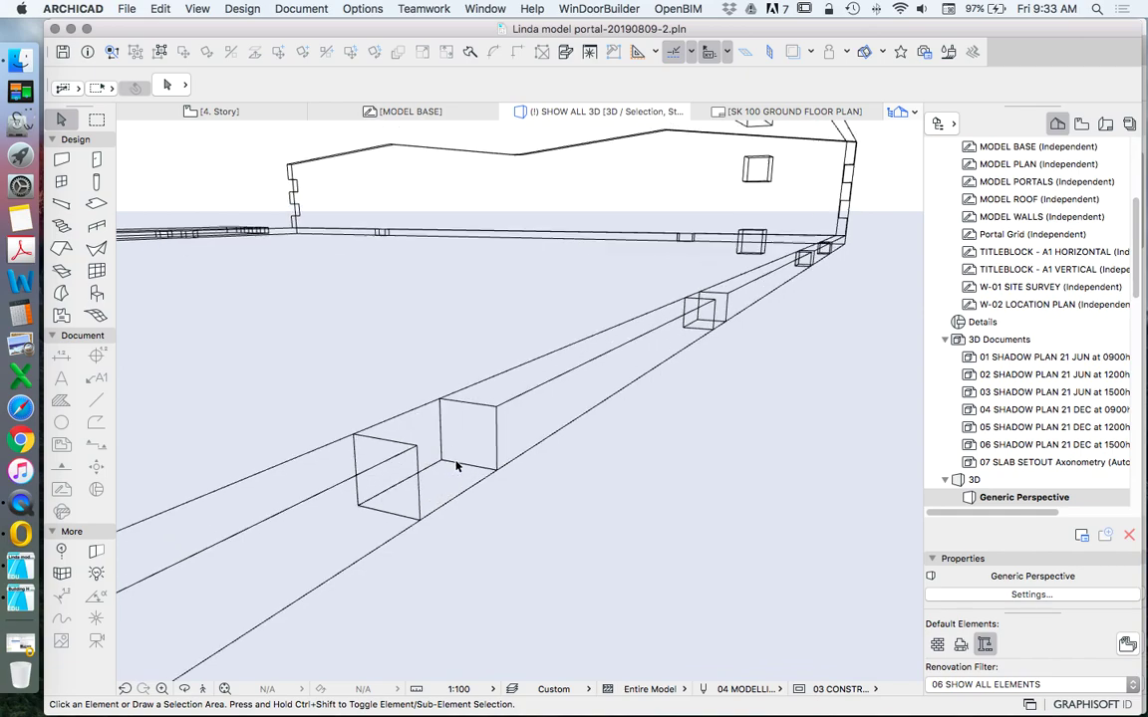
scroll(456, 466, up, 4)
scroll(544, 490, up, 3)
scroll(546, 525, down, 3)
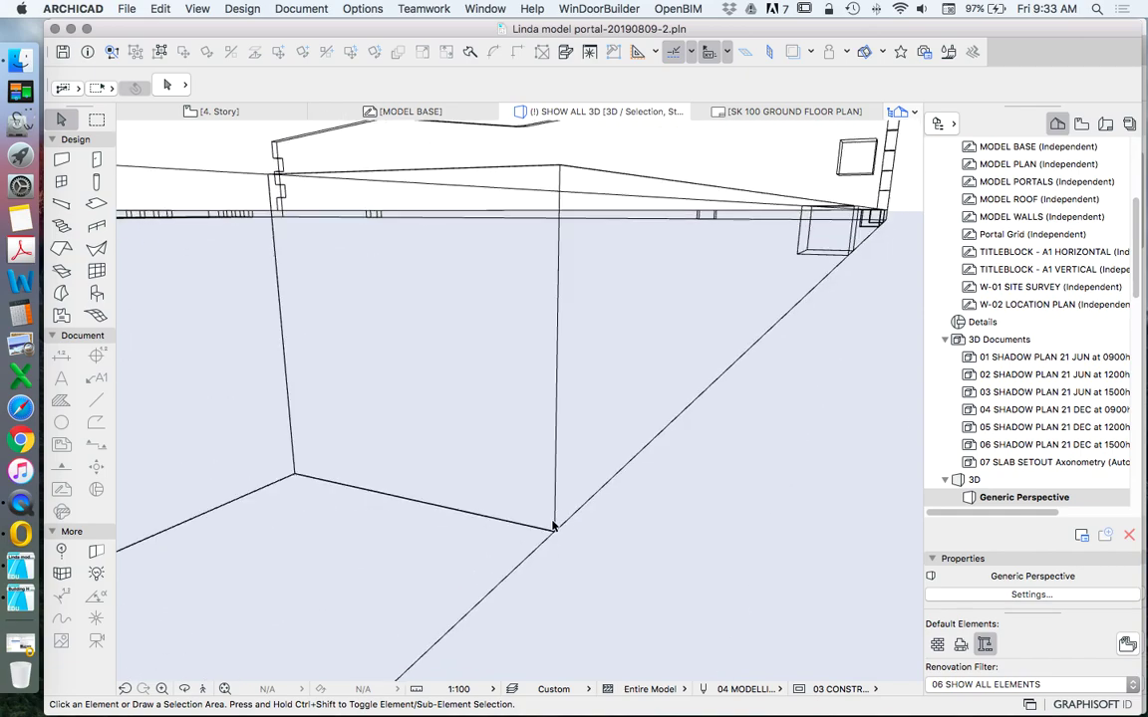
scroll(504, 540, down, 5)
scroll(464, 425, up, 10)
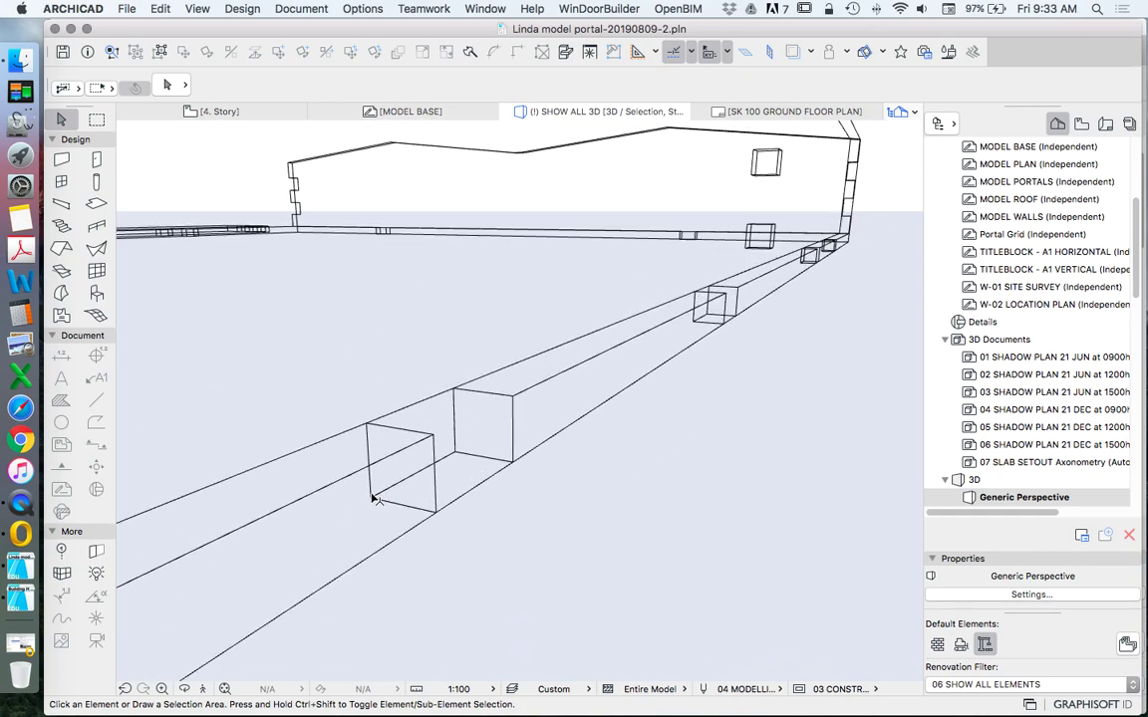
scroll(318, 461, up, 6)
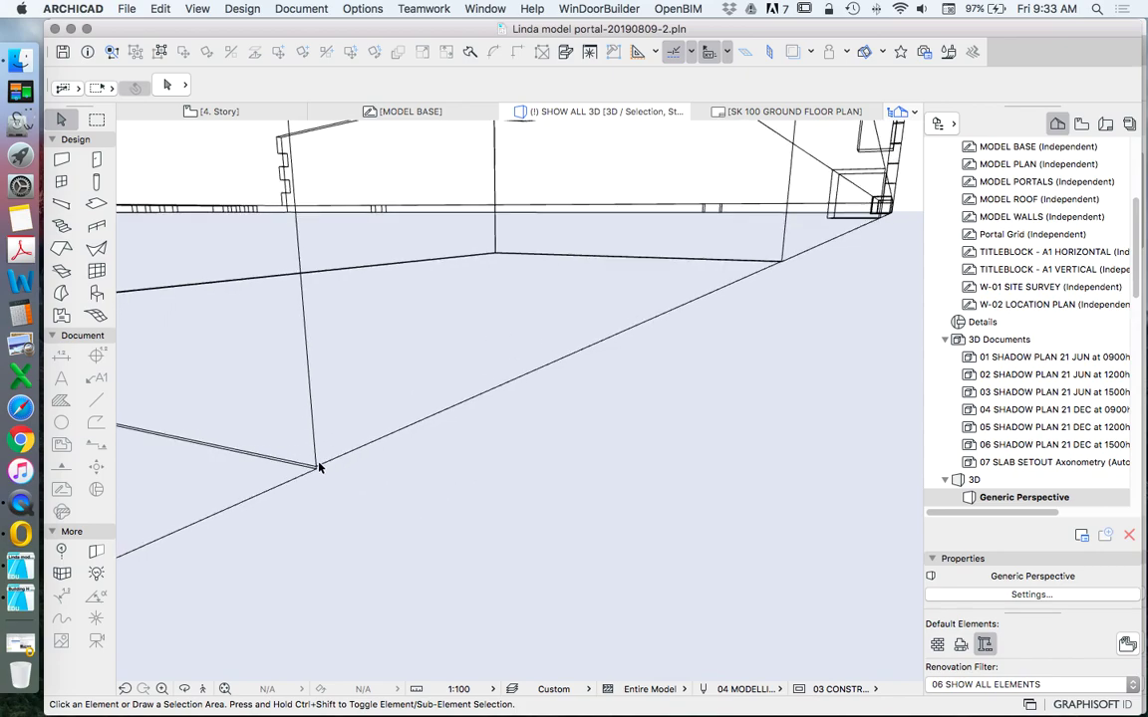
scroll(314, 482, down, 5)
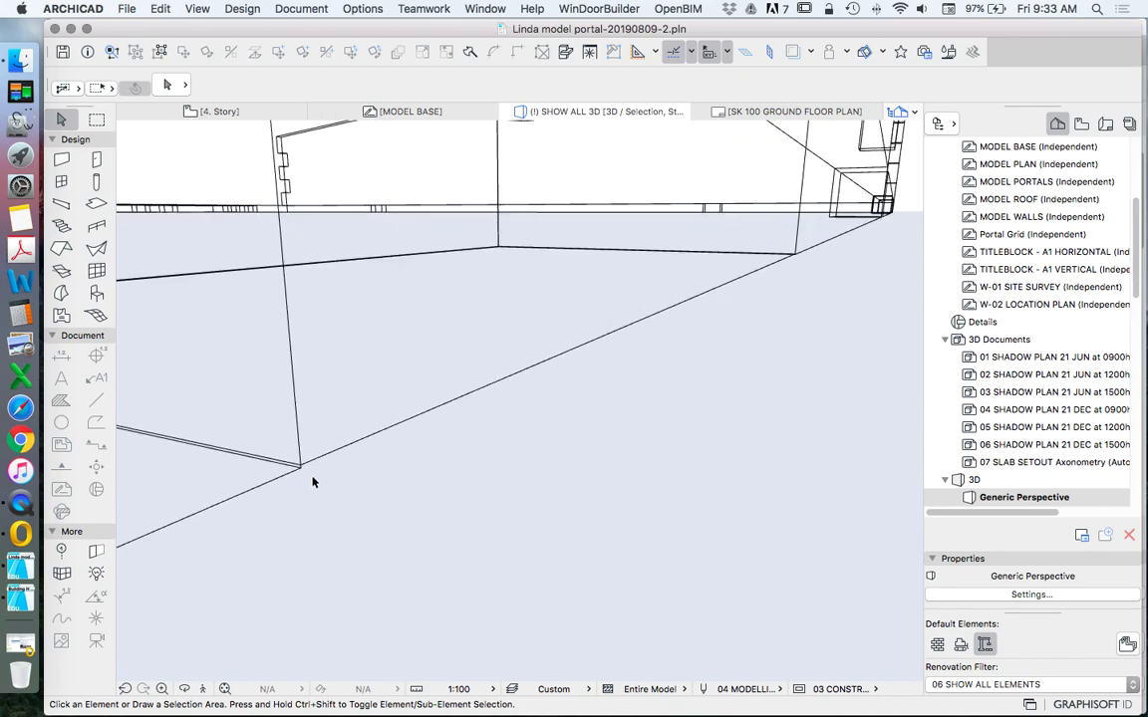
scroll(303, 486, down, 8)
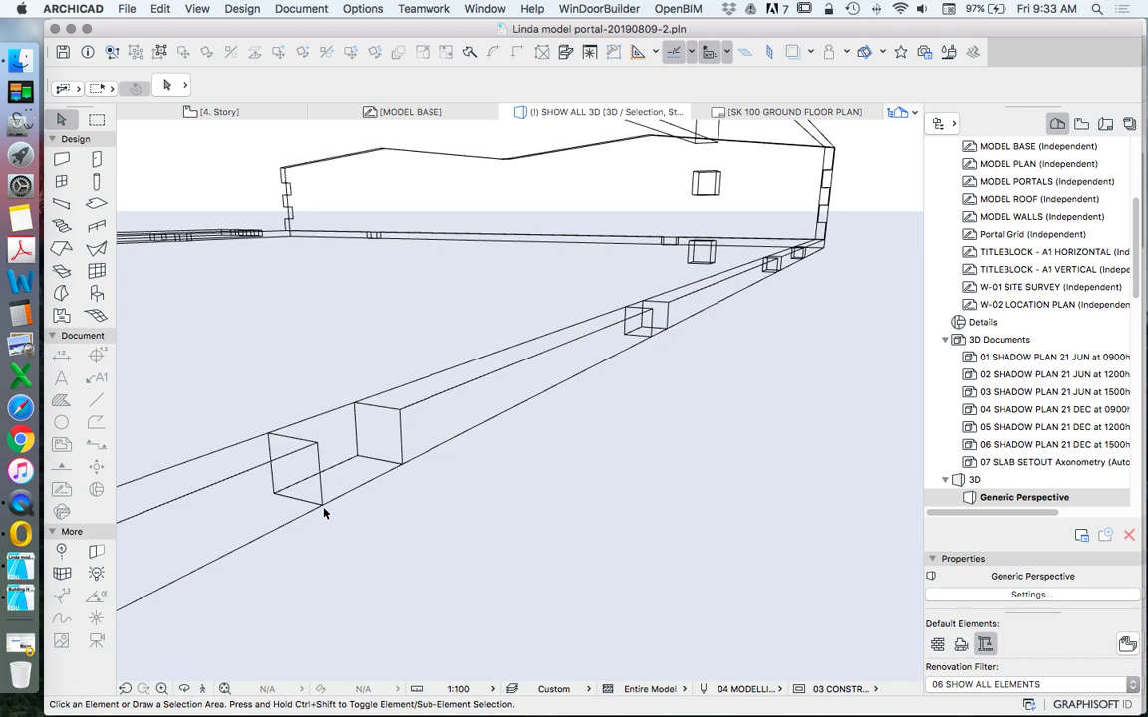
Step: Inspect the remaining tab-and-notch joints along the same base edge towards the blue panel for corner alignment
scroll(488, 418, up, 3)
scroll(460, 394, down, 8)
scroll(501, 329, up, 6)
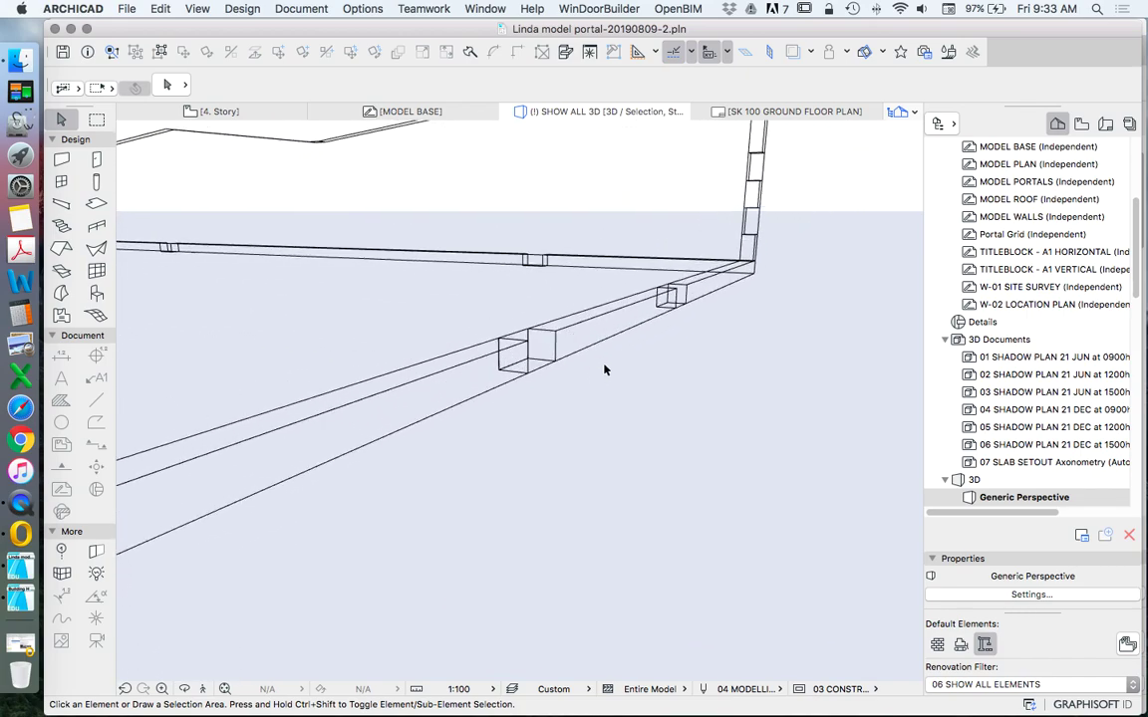
scroll(541, 370, up, 5)
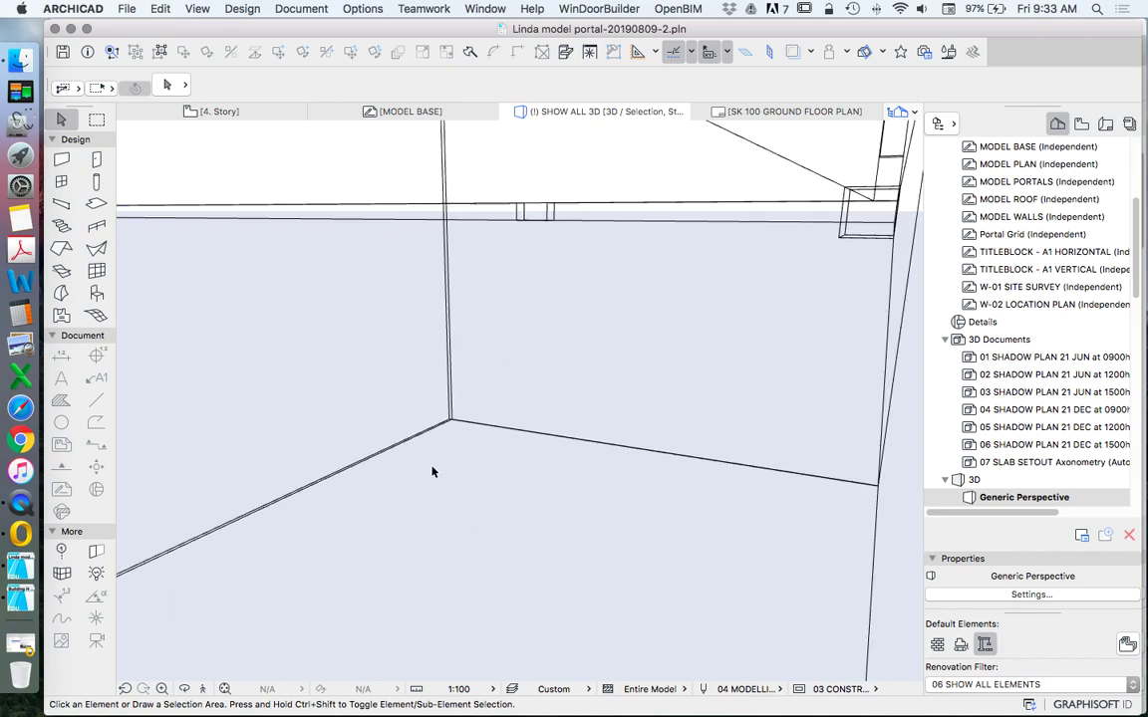
scroll(491, 352, down, 8)
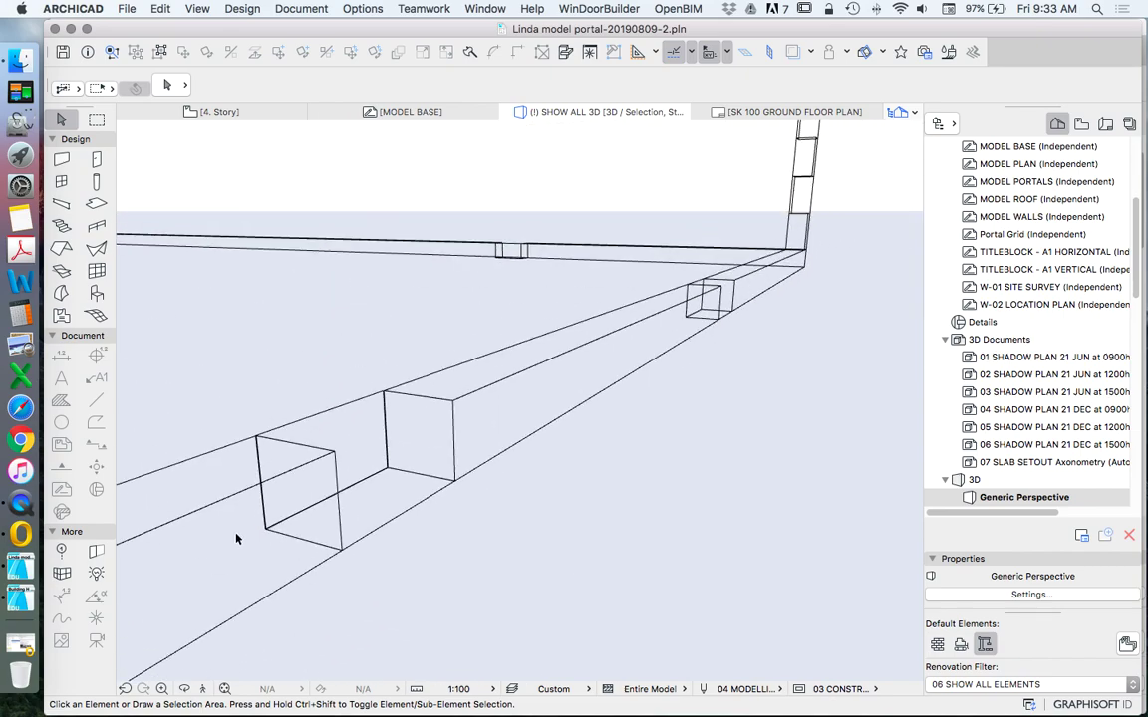
scroll(646, 342, down, 10)
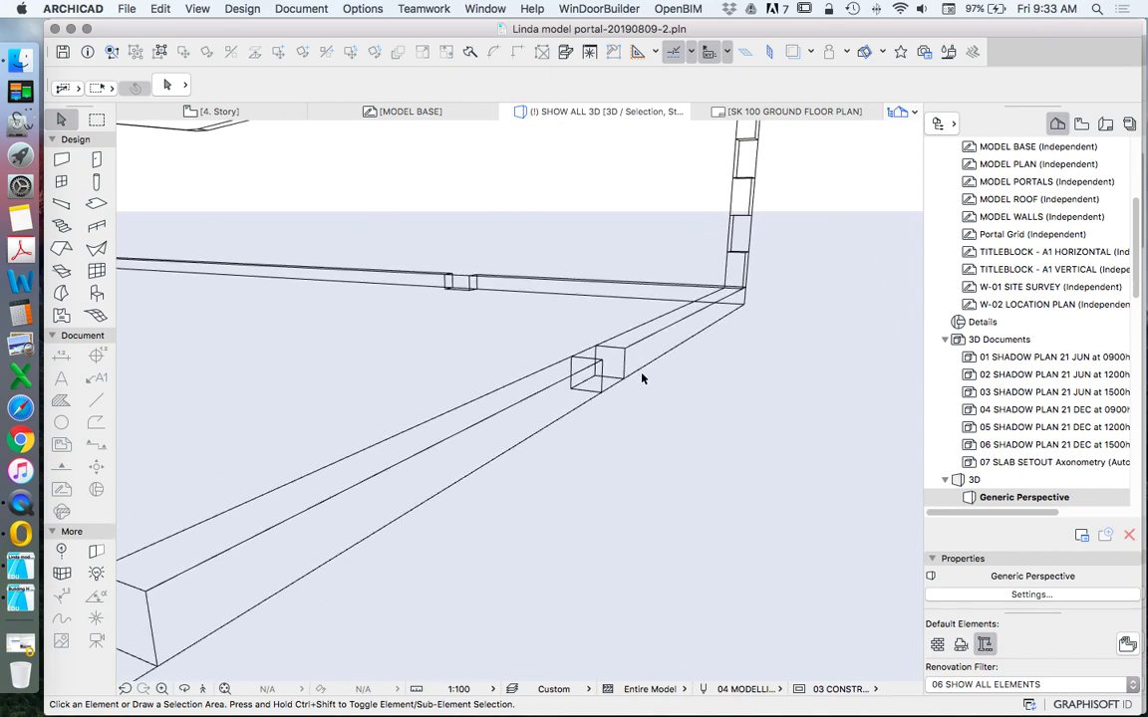
scroll(787, 274, down, 3)
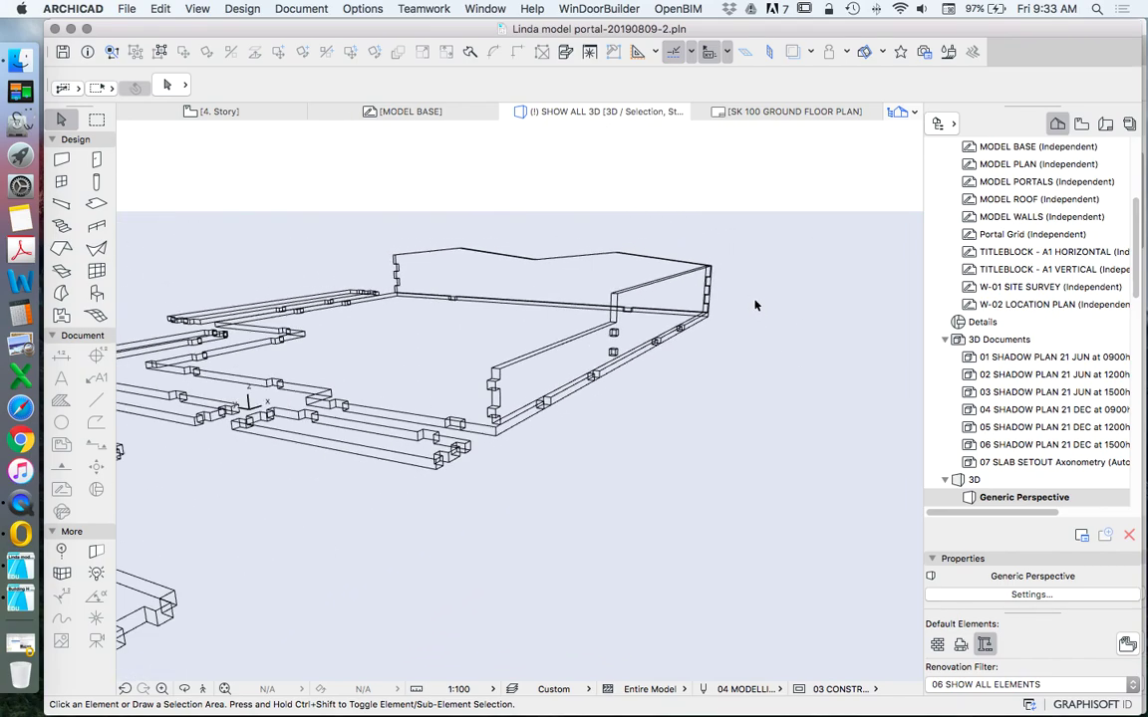
scroll(598, 323, up, 2)
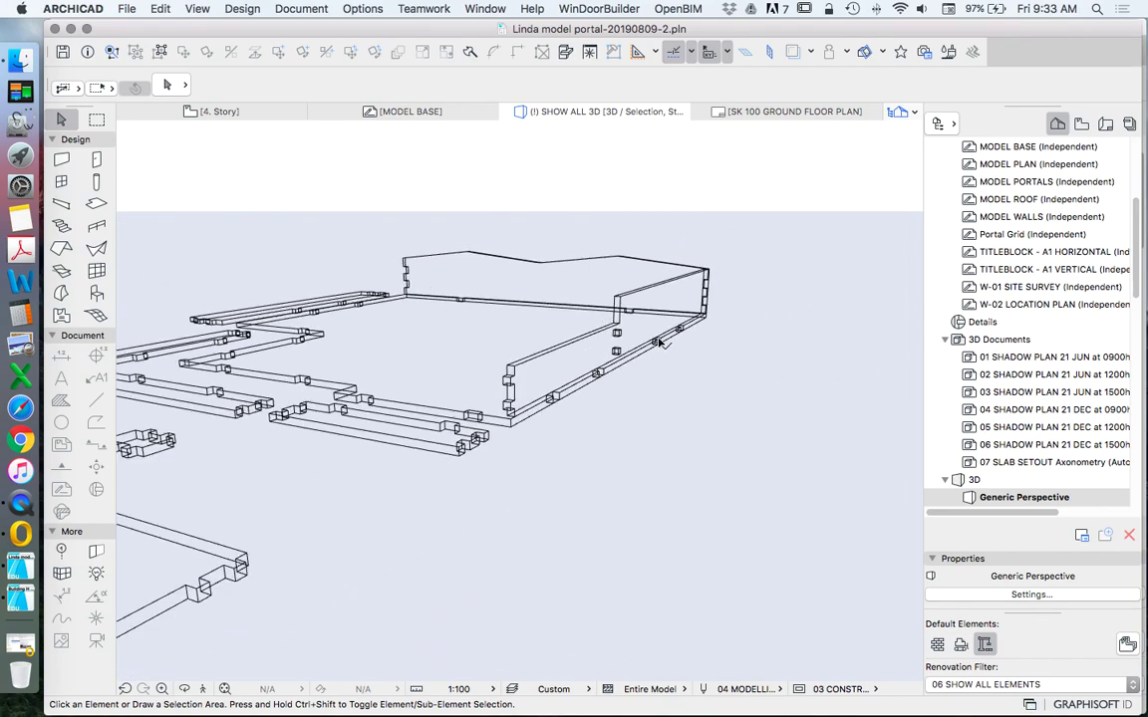
scroll(1026, 329, up, 5)
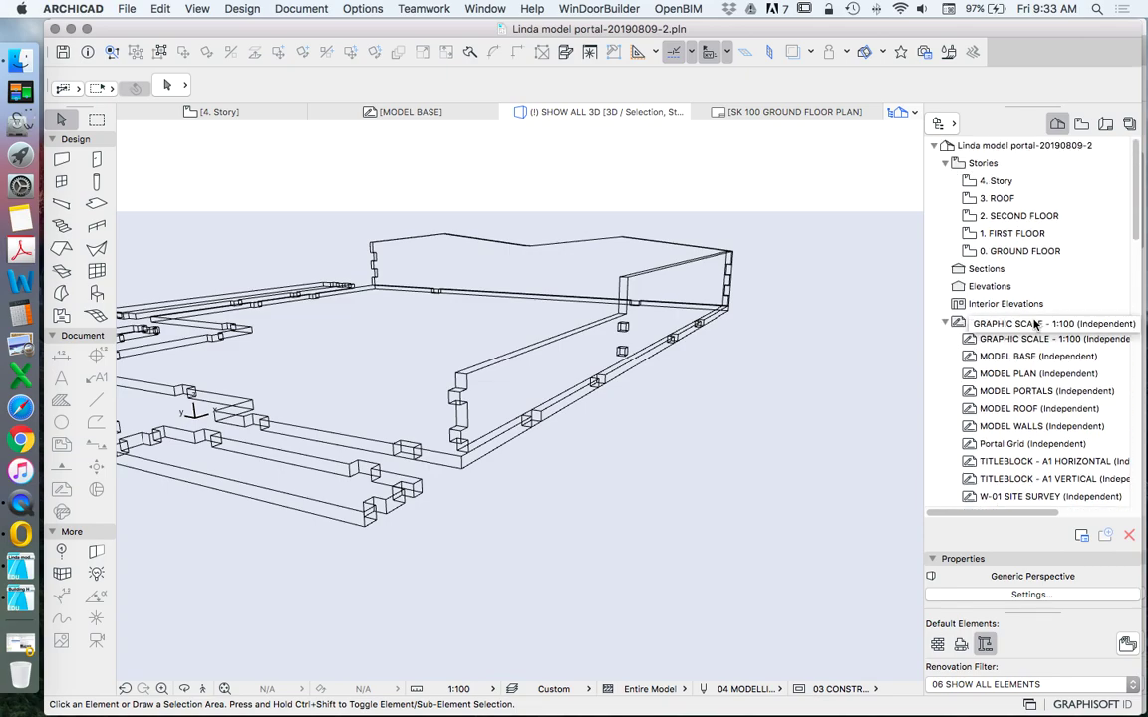